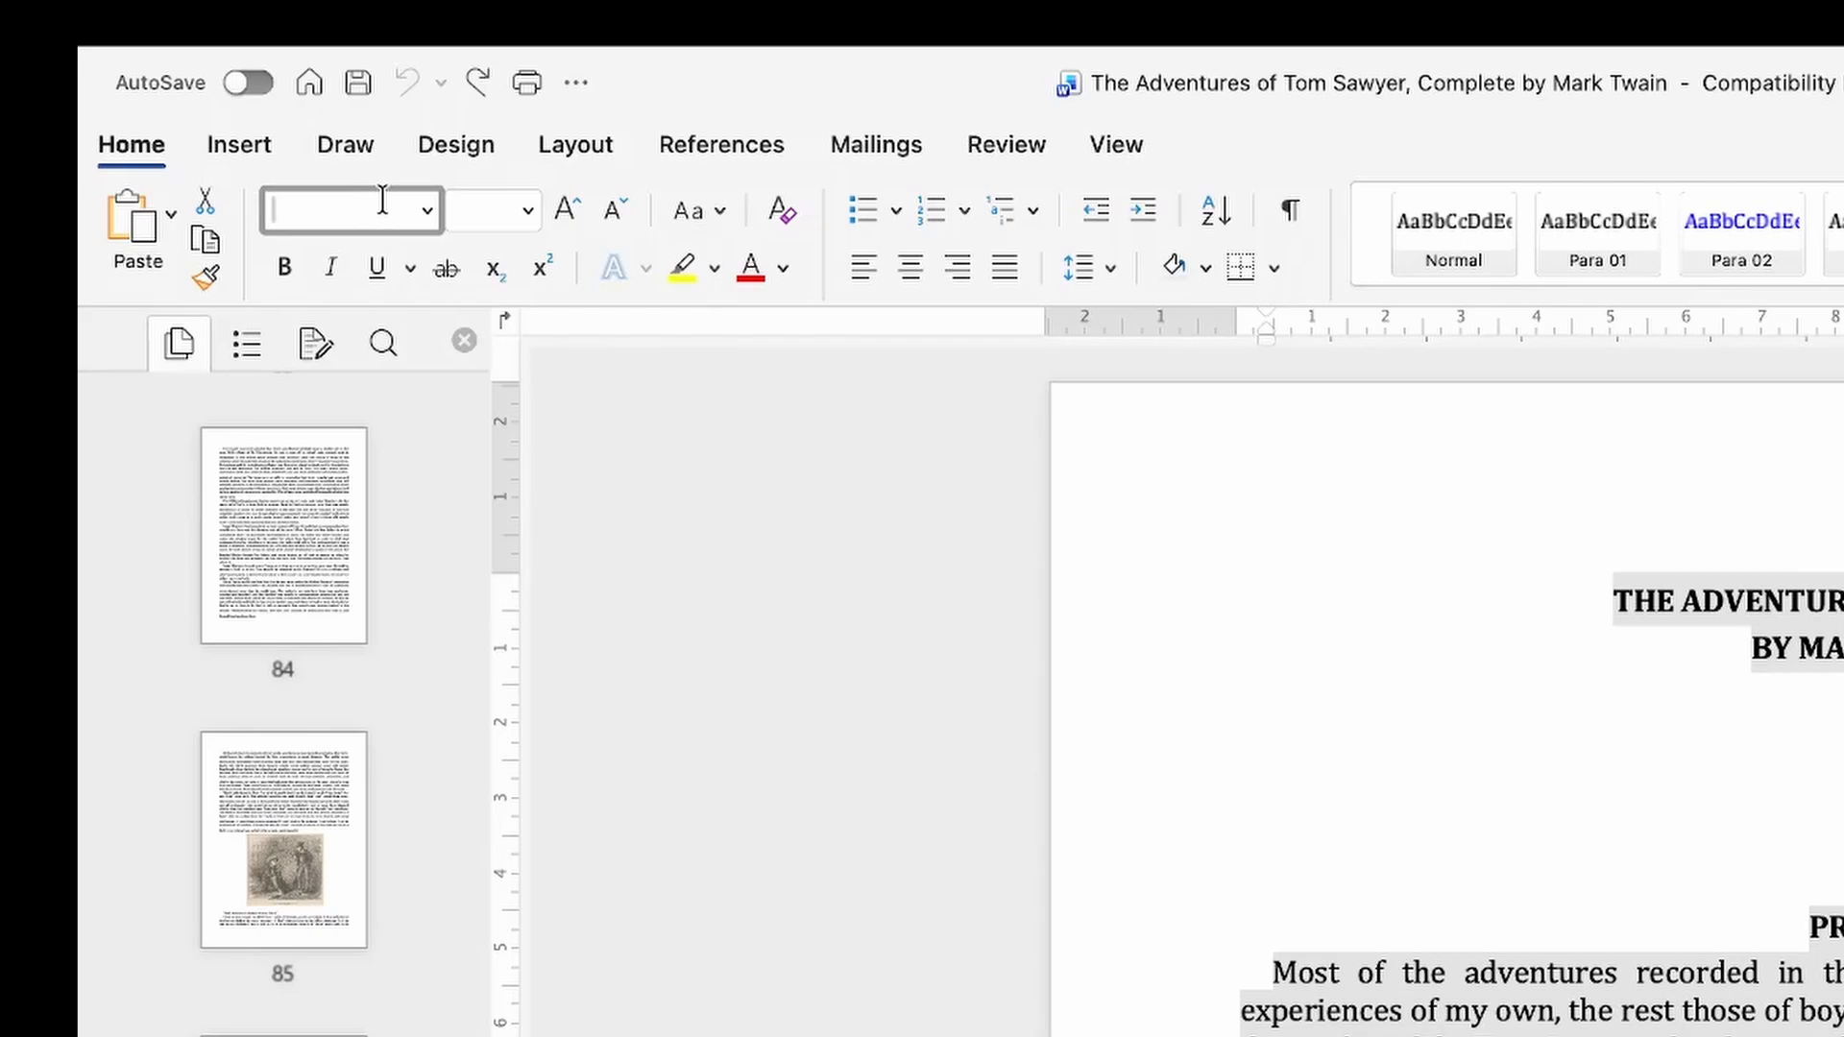
Step: Set the selected text of the whole document to font size 12 with 1,15 line spacing
key("Return")
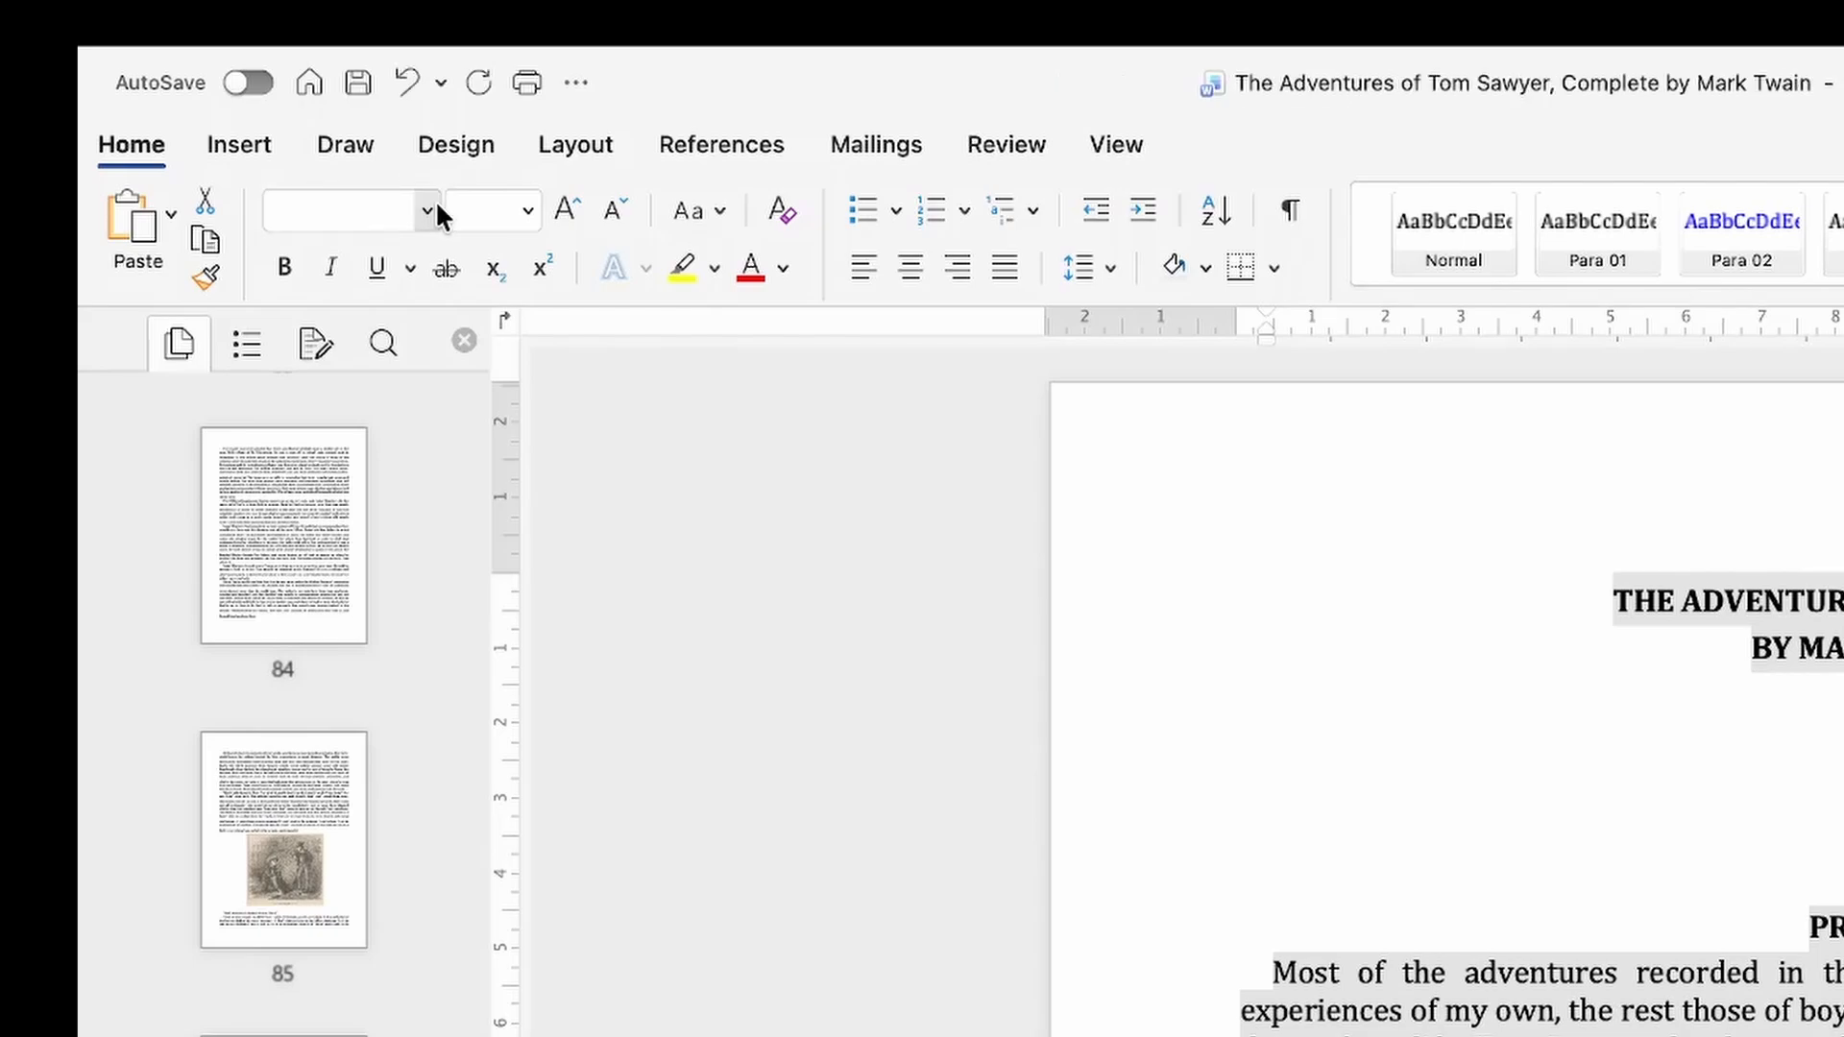
left_click(468, 210)
type("12")
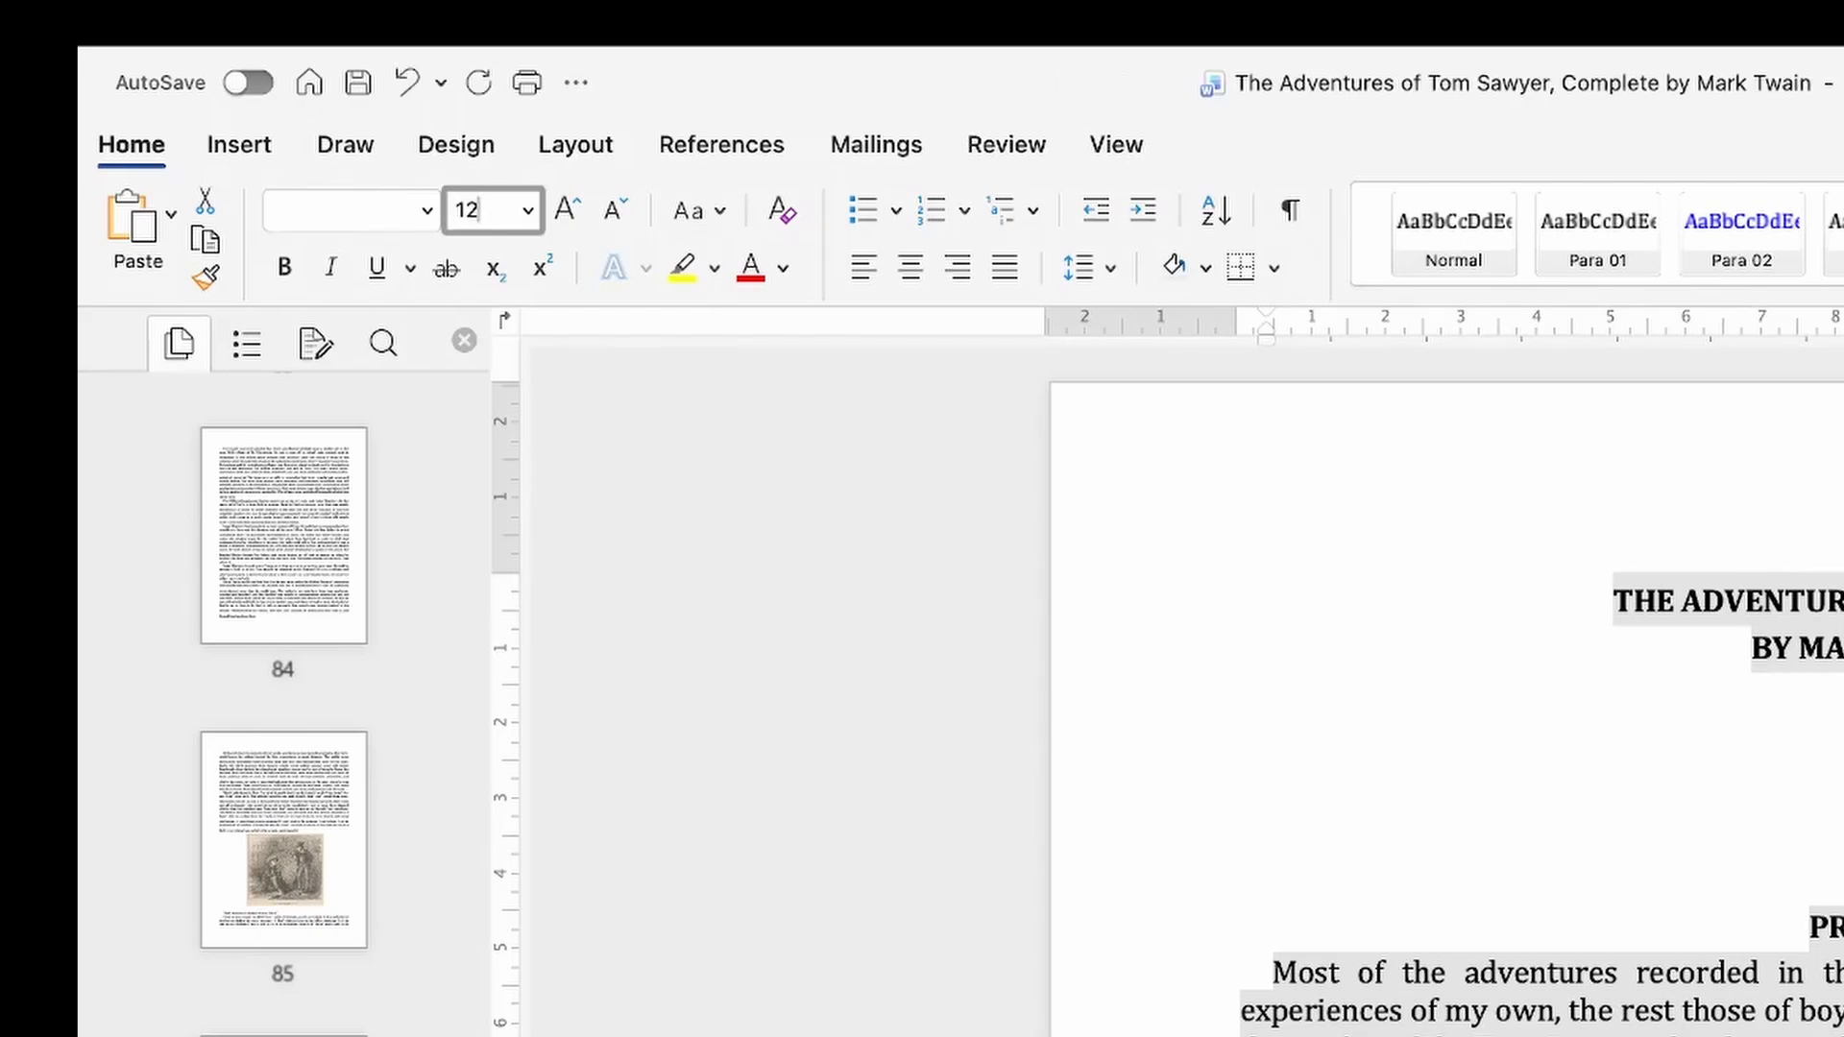
key("Return")
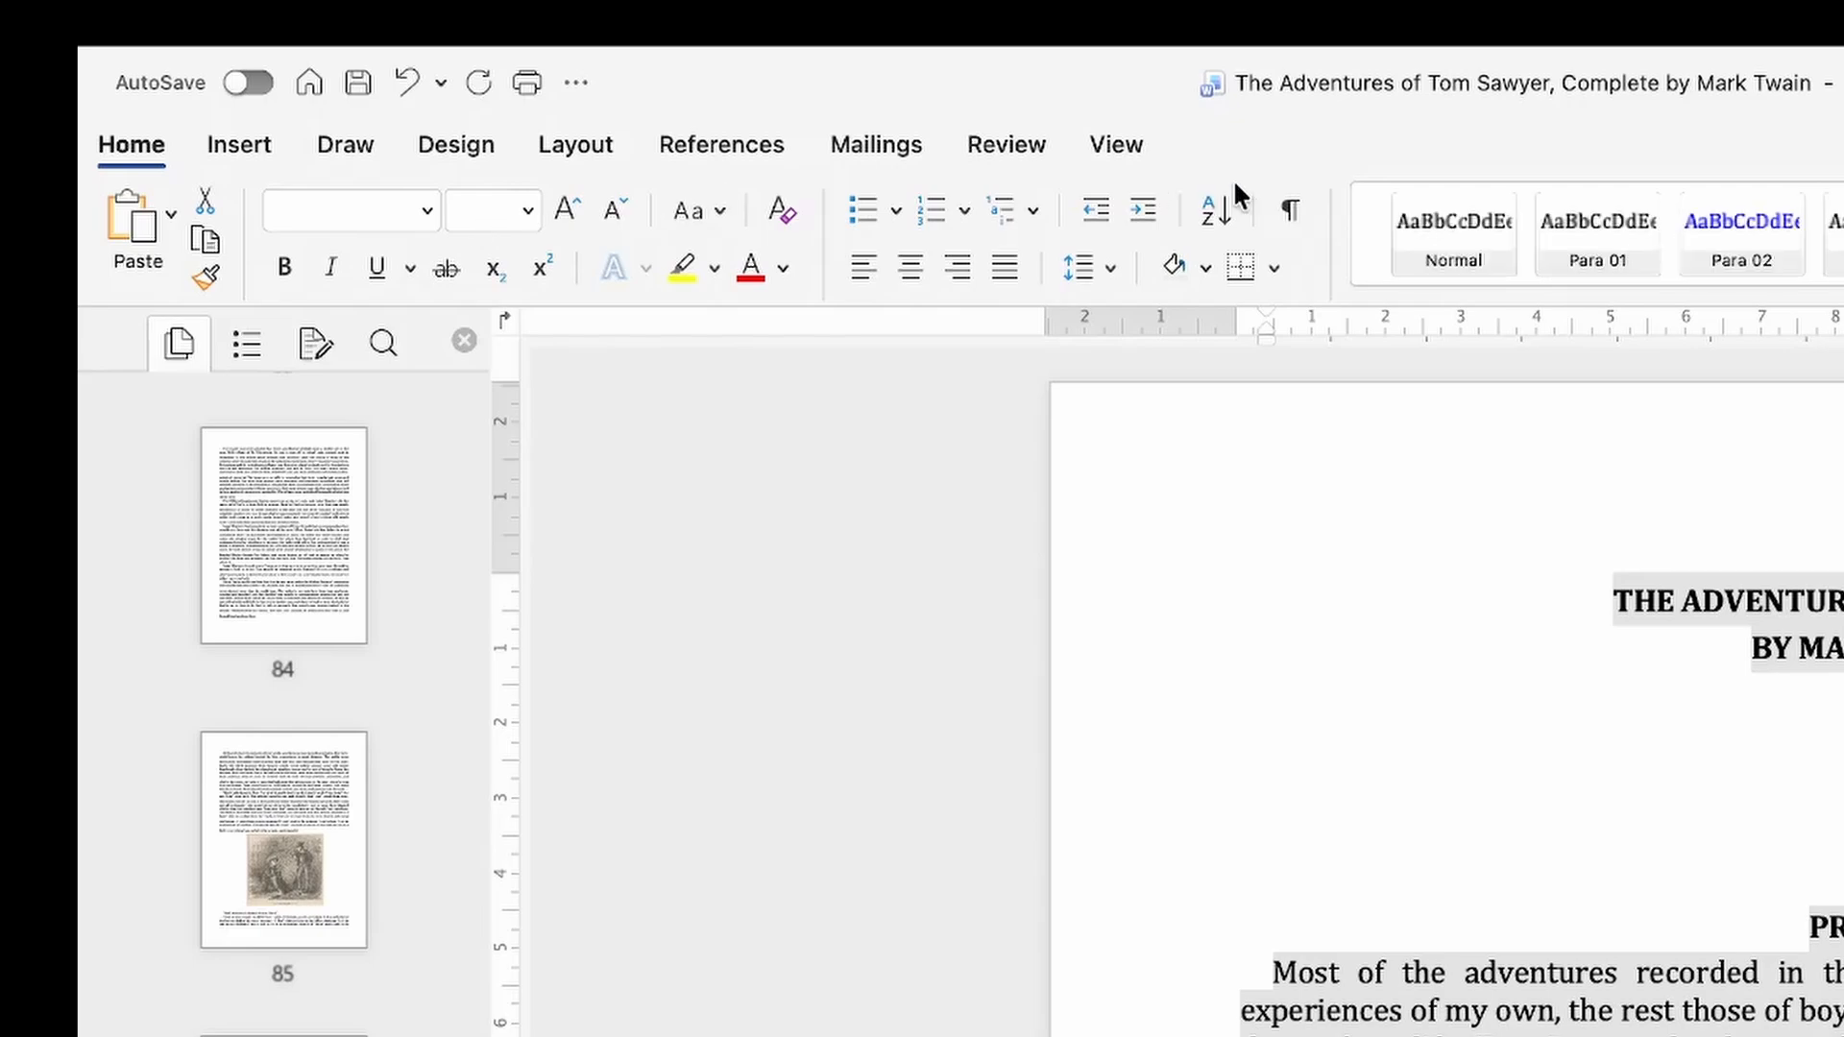
left_click(1107, 259)
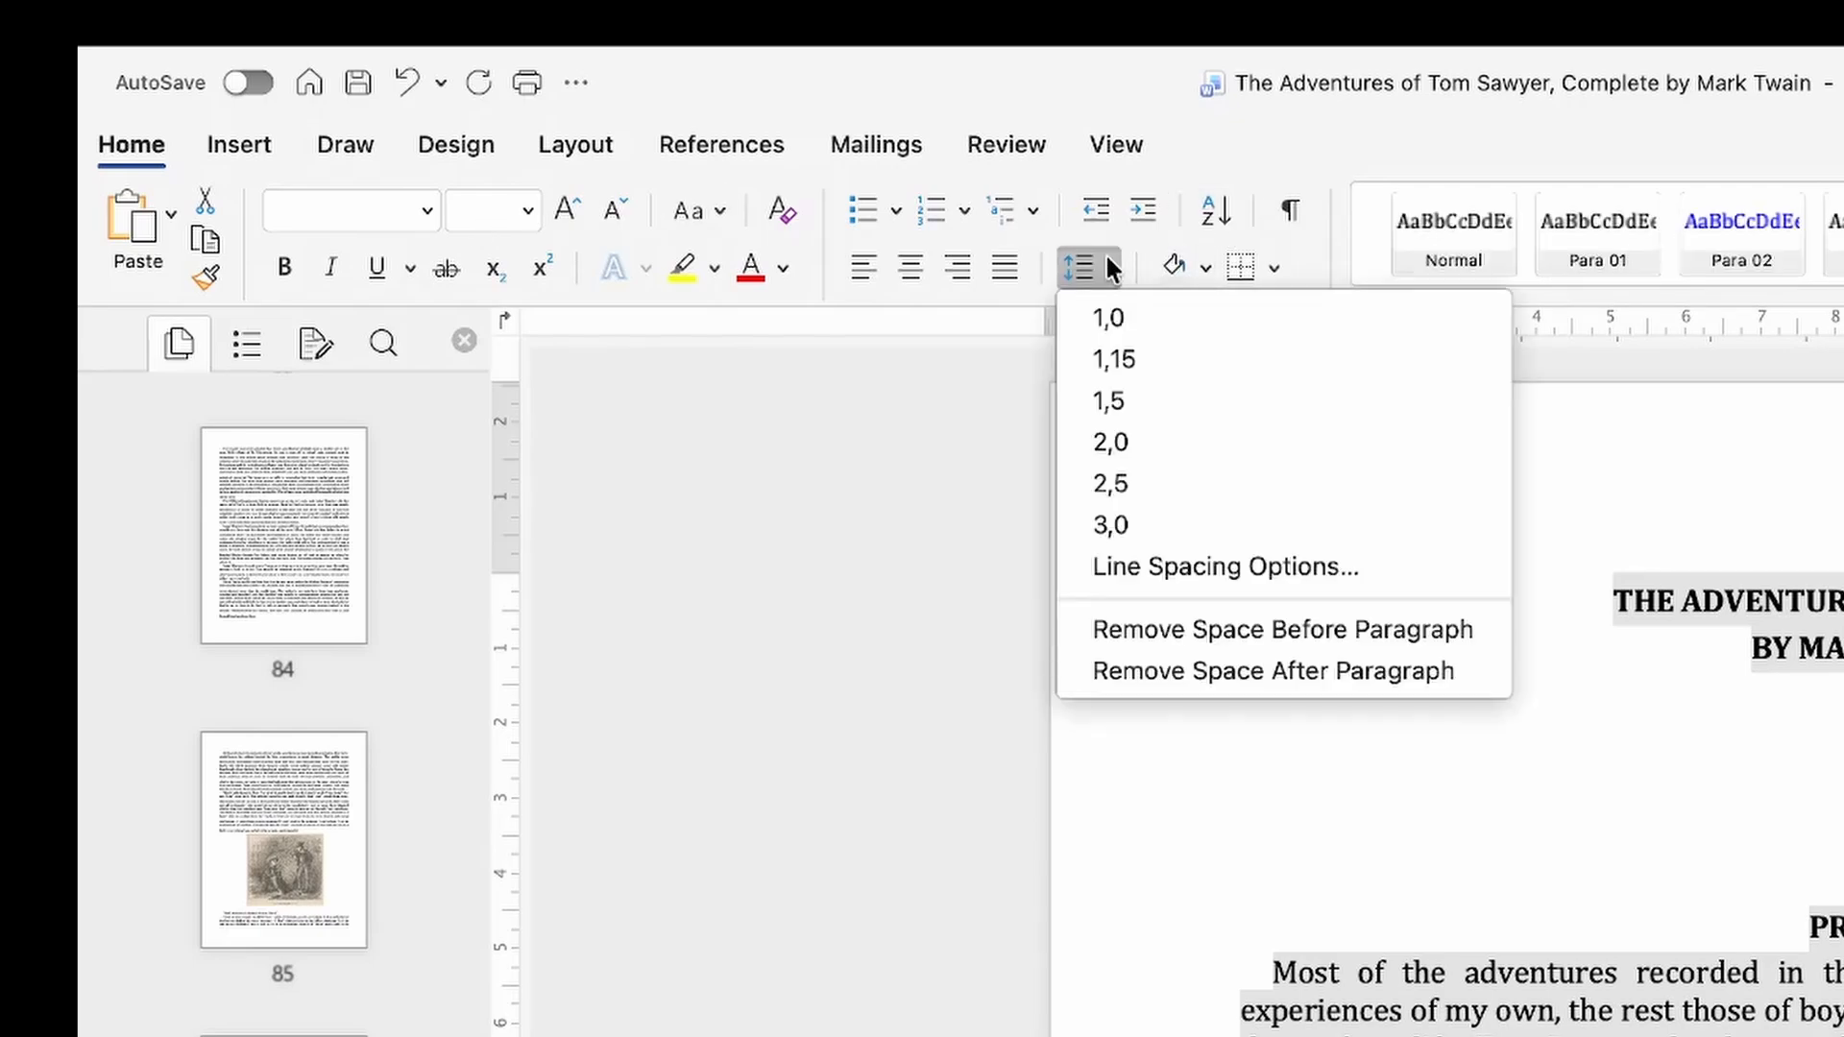
left_click(1141, 359)
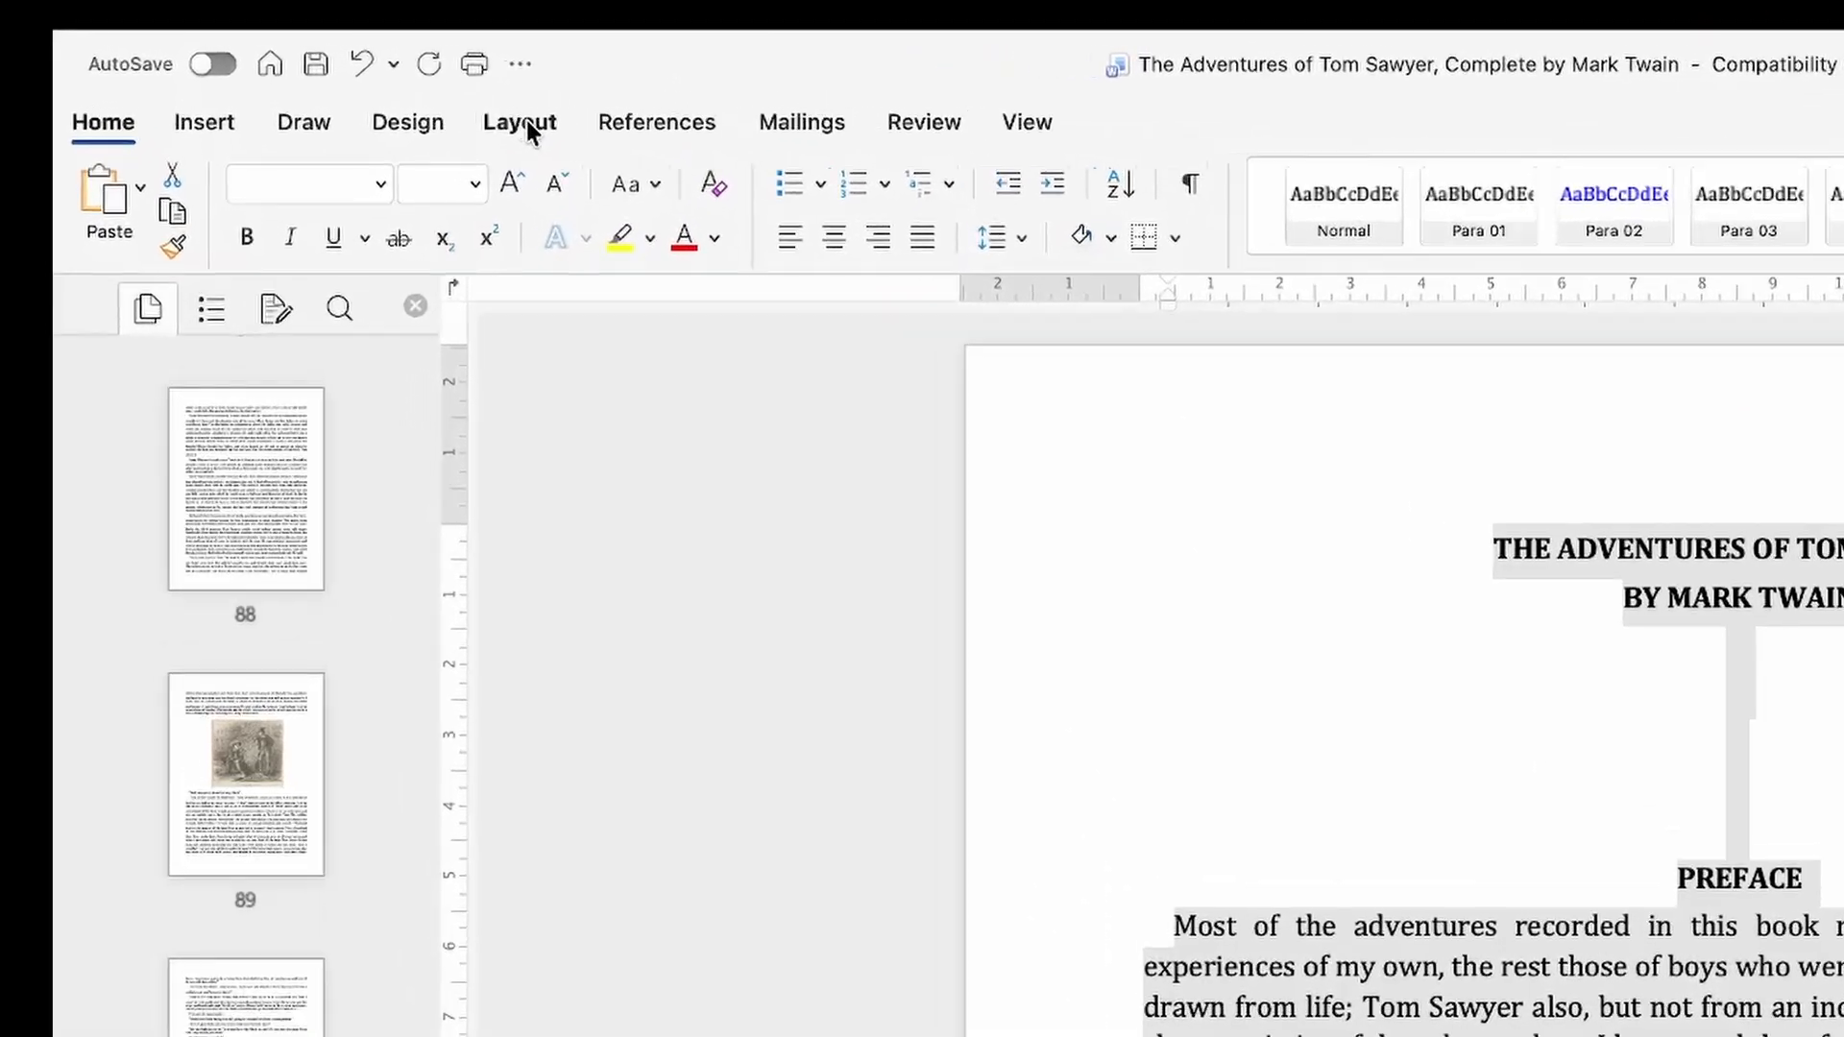
Step: Set the document's hyphenation to None
left_click(380, 79)
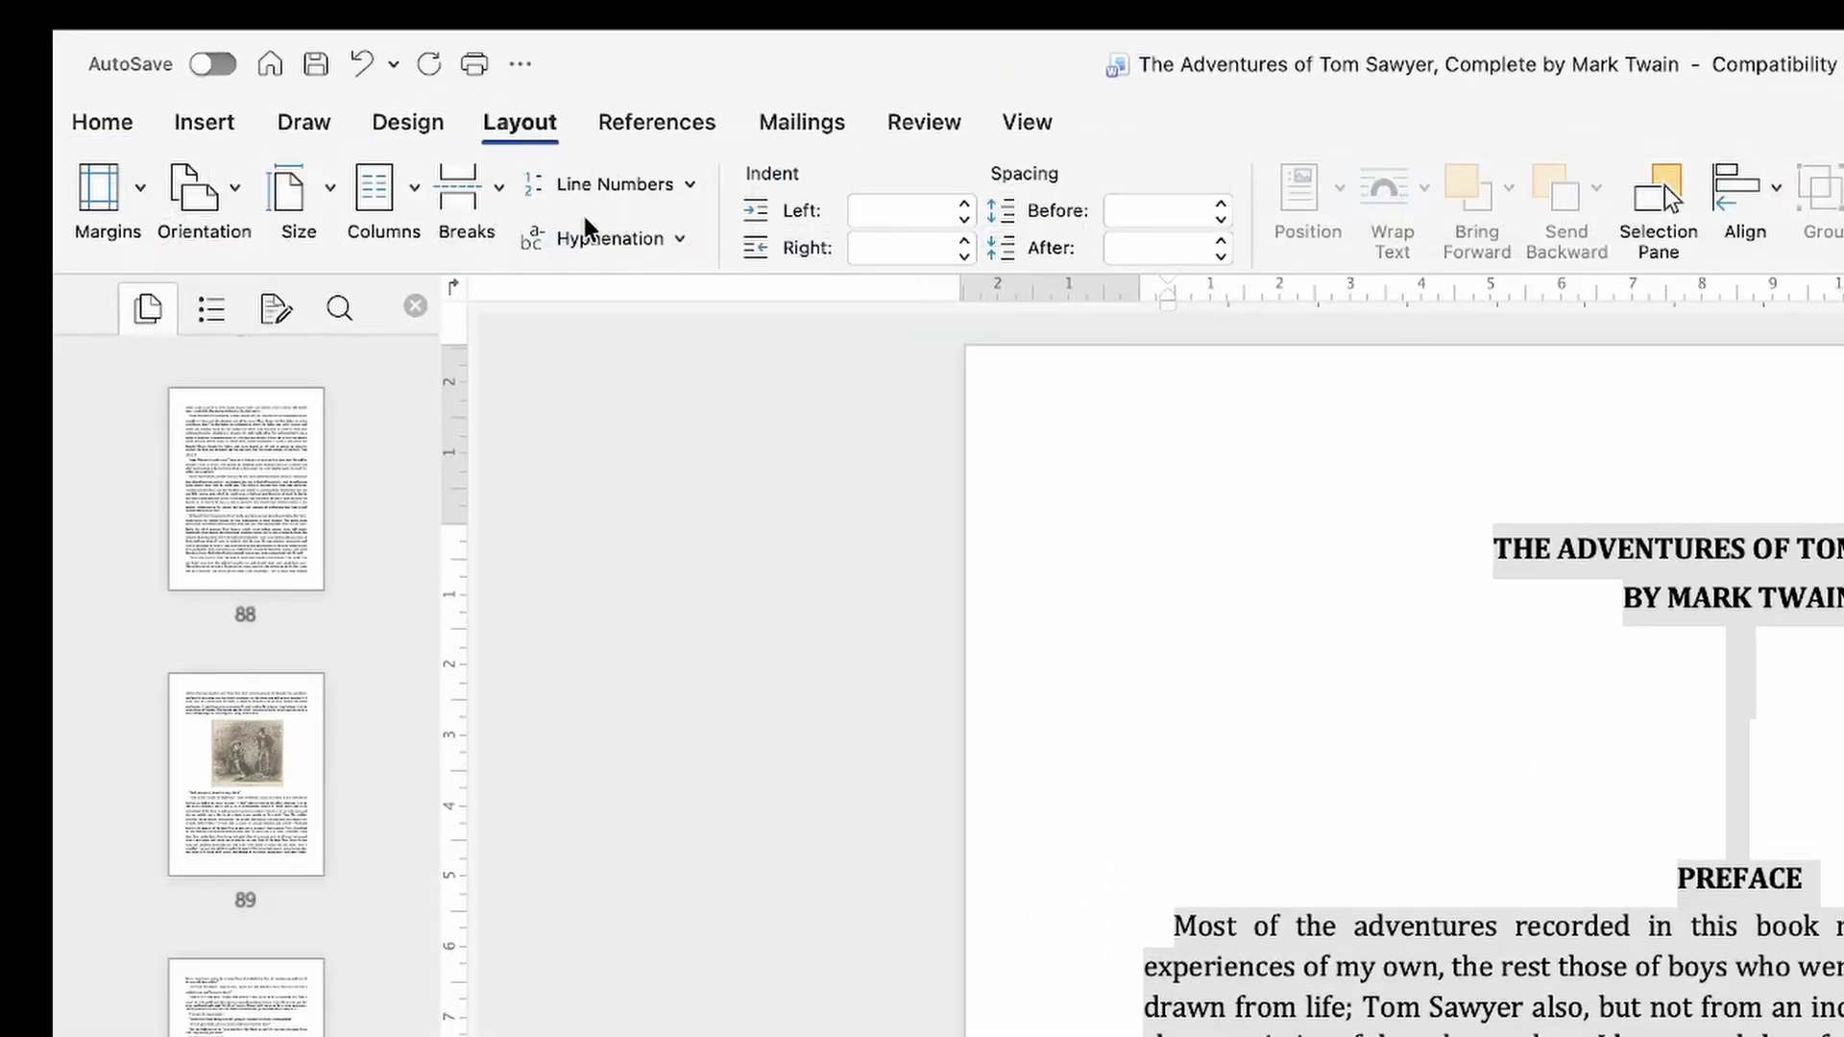
left_click(613, 242)
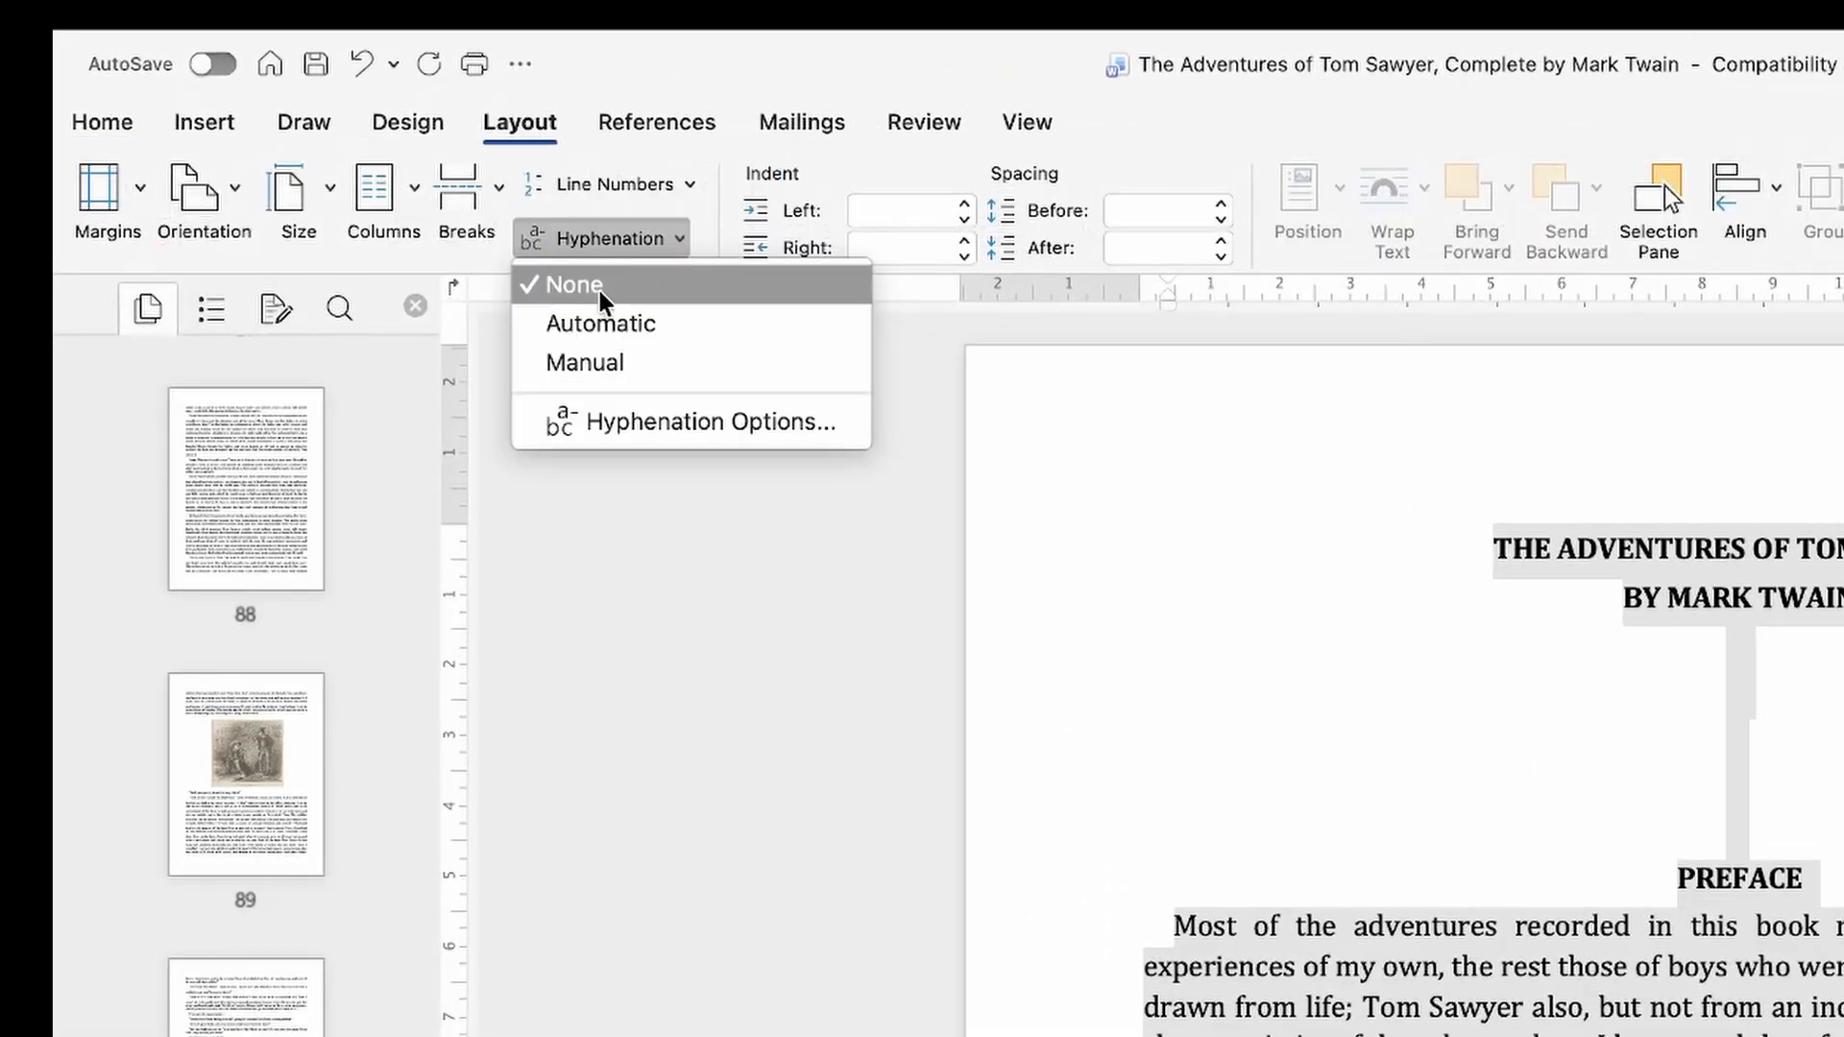
left_click(599, 288)
Step: Set the left and right indents of all the selected text to 0
left_click(892, 213)
type("0")
key("Tab")
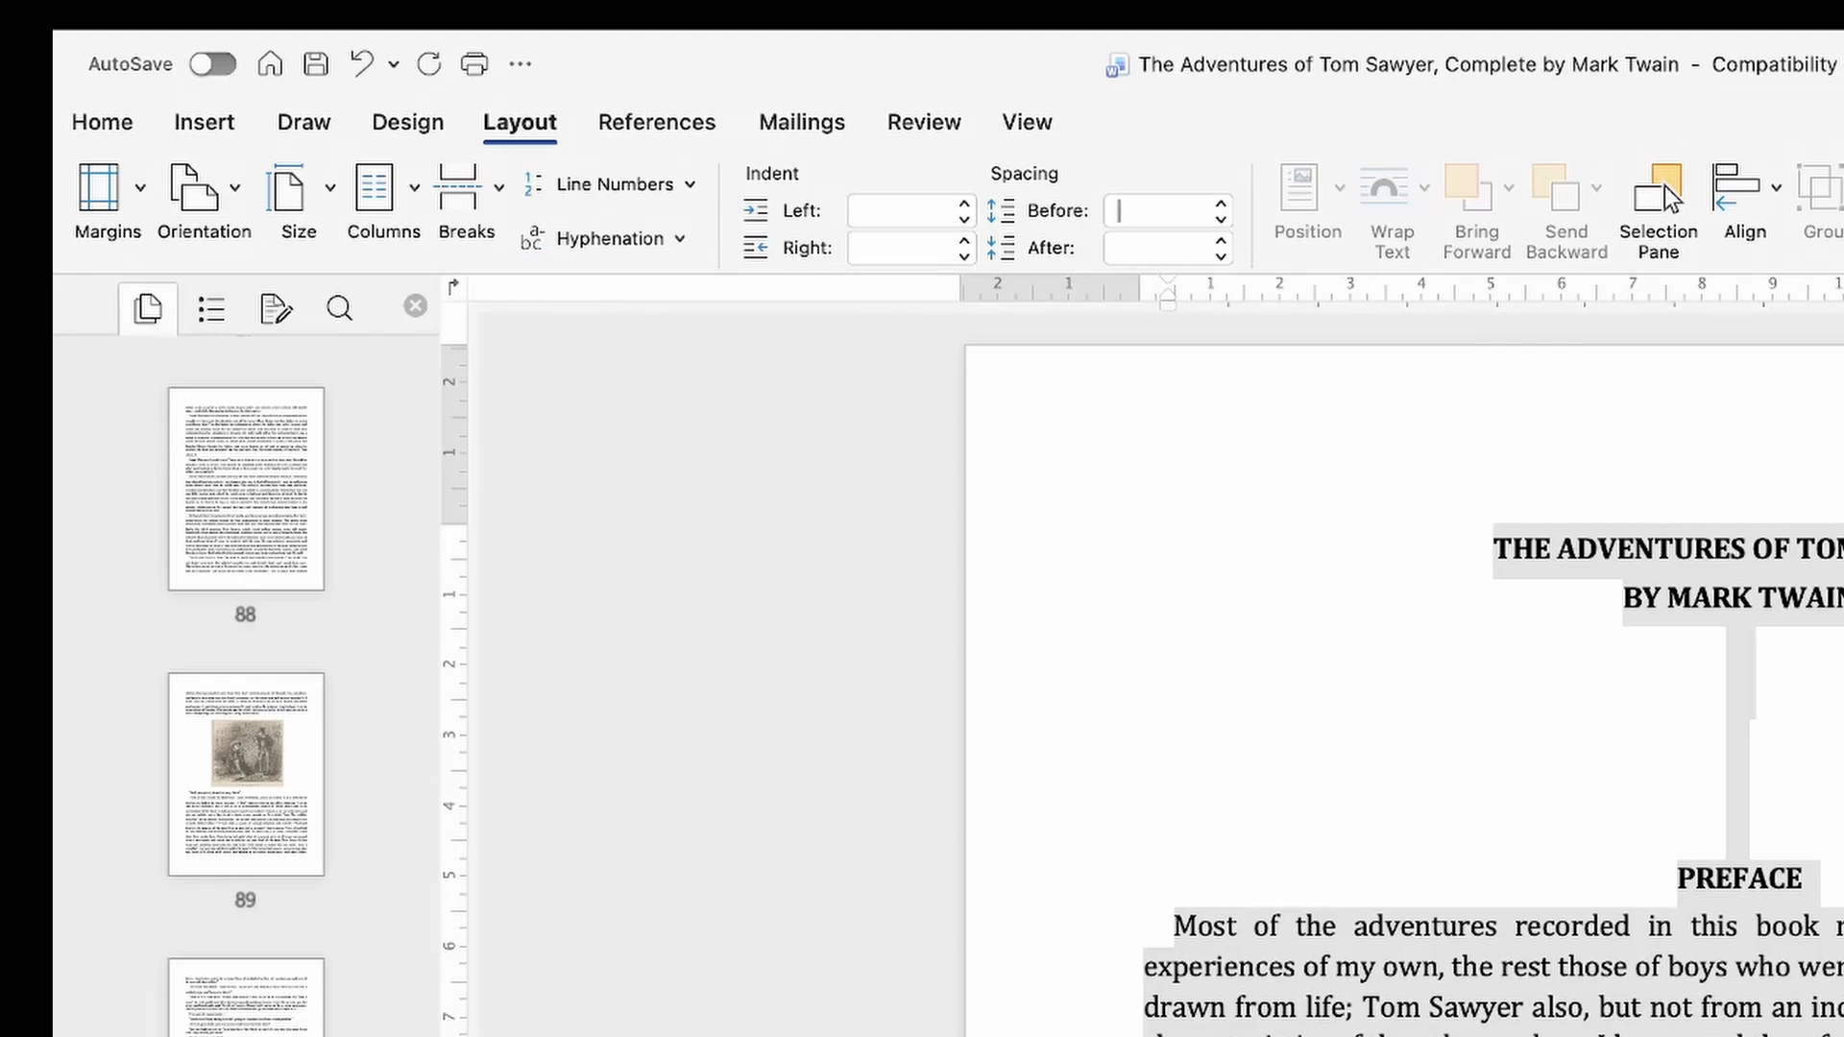
left_click(897, 247)
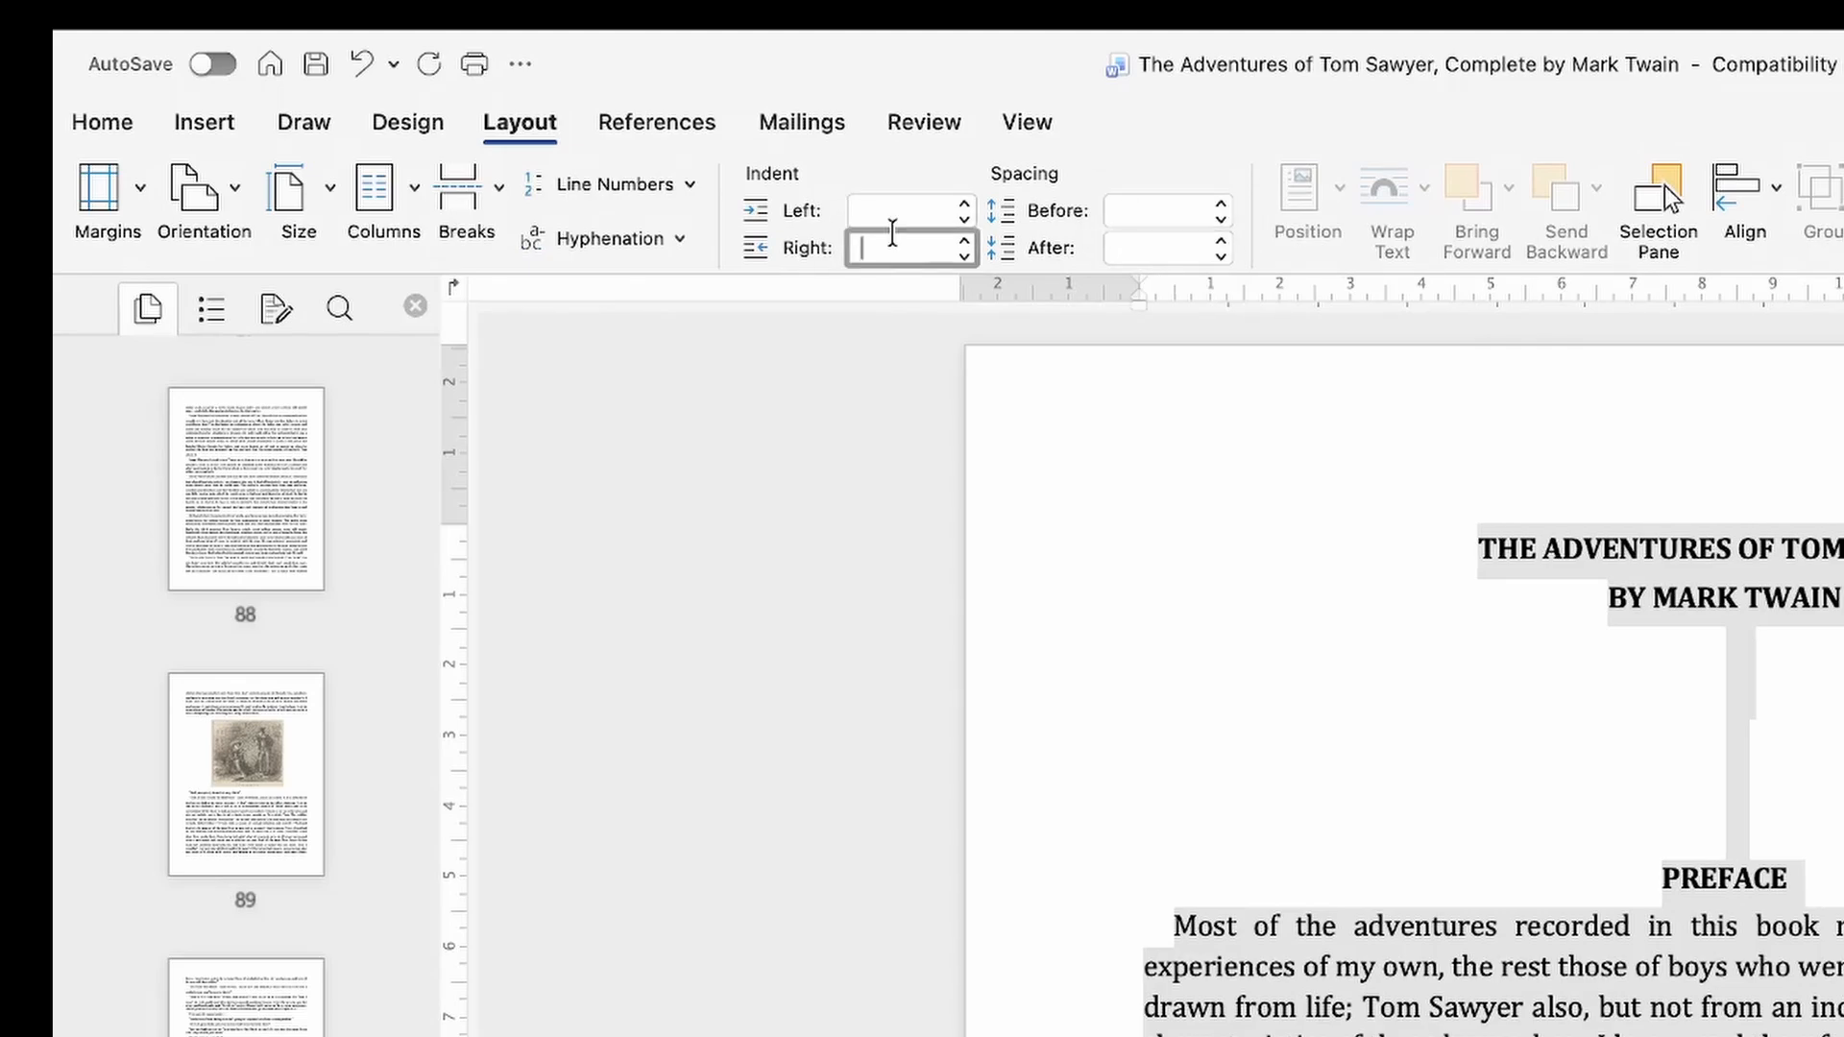
type("0")
key("Tab")
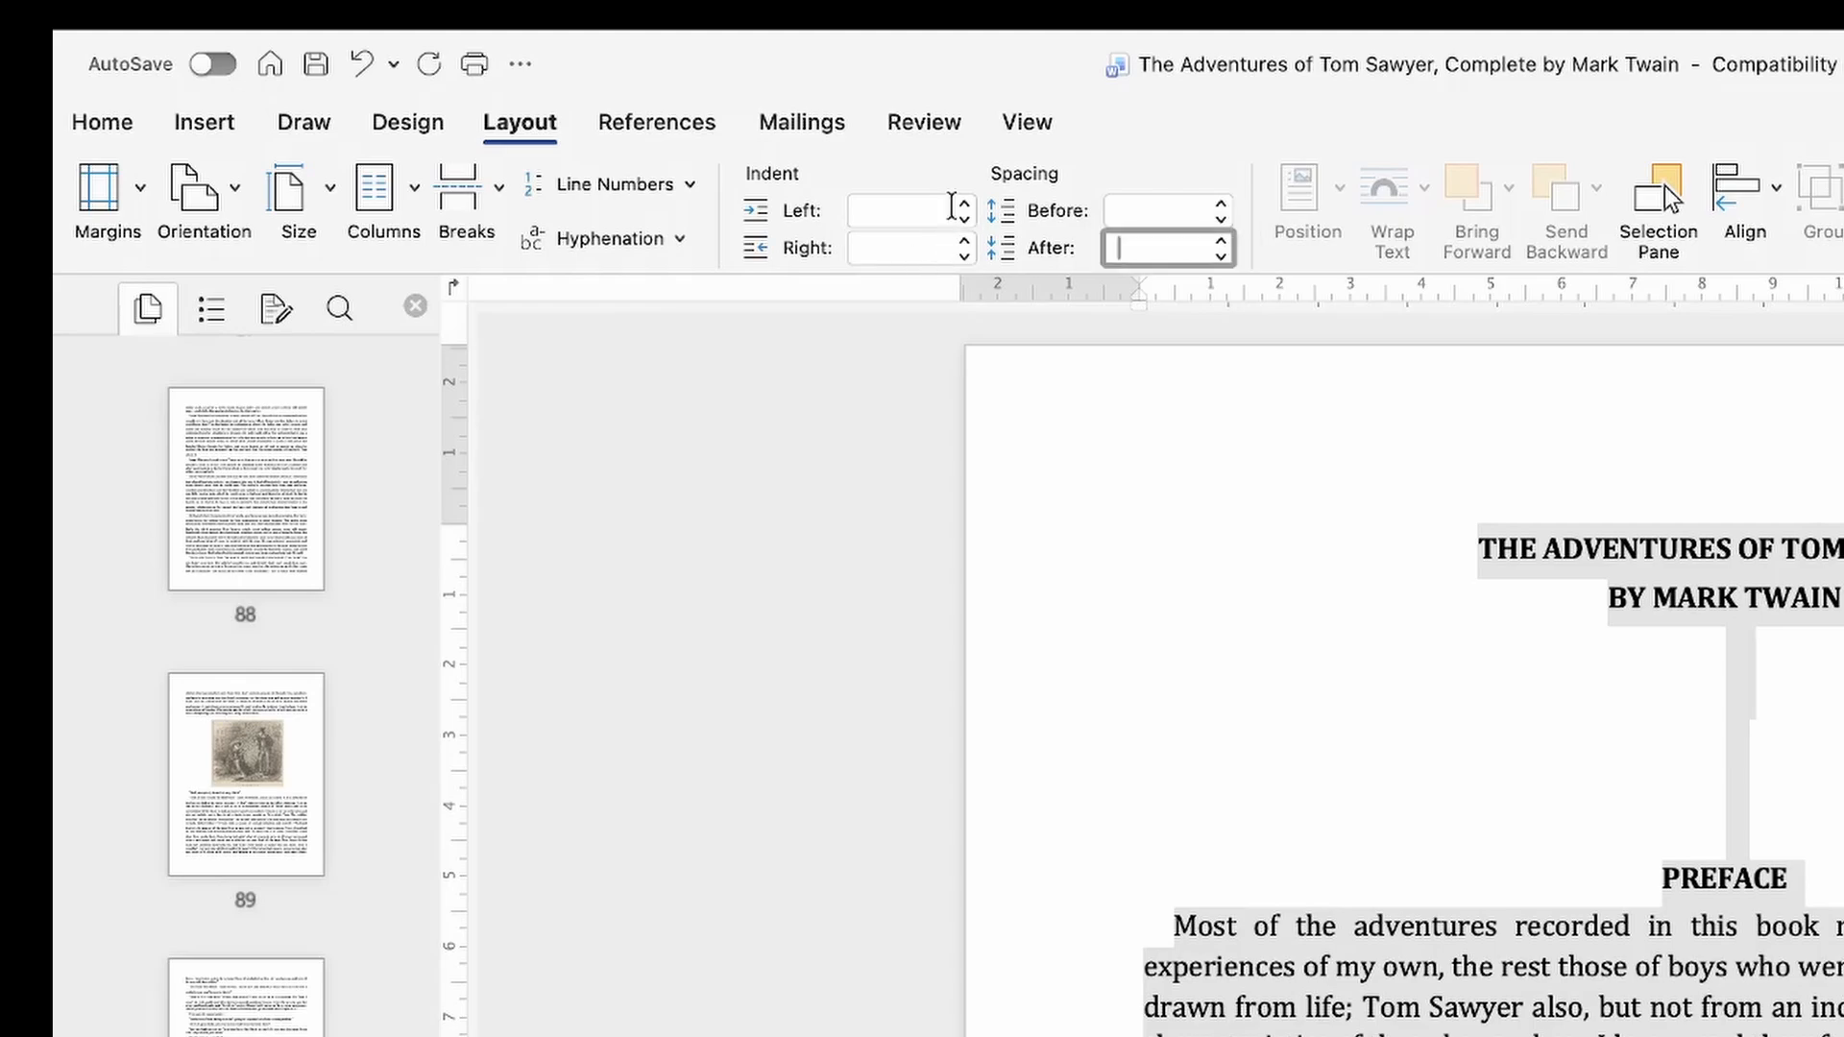
Step: Set the paragraph spacing before and after to 0 for all the selected text
left_click(1169, 220)
type("0")
key("Tab")
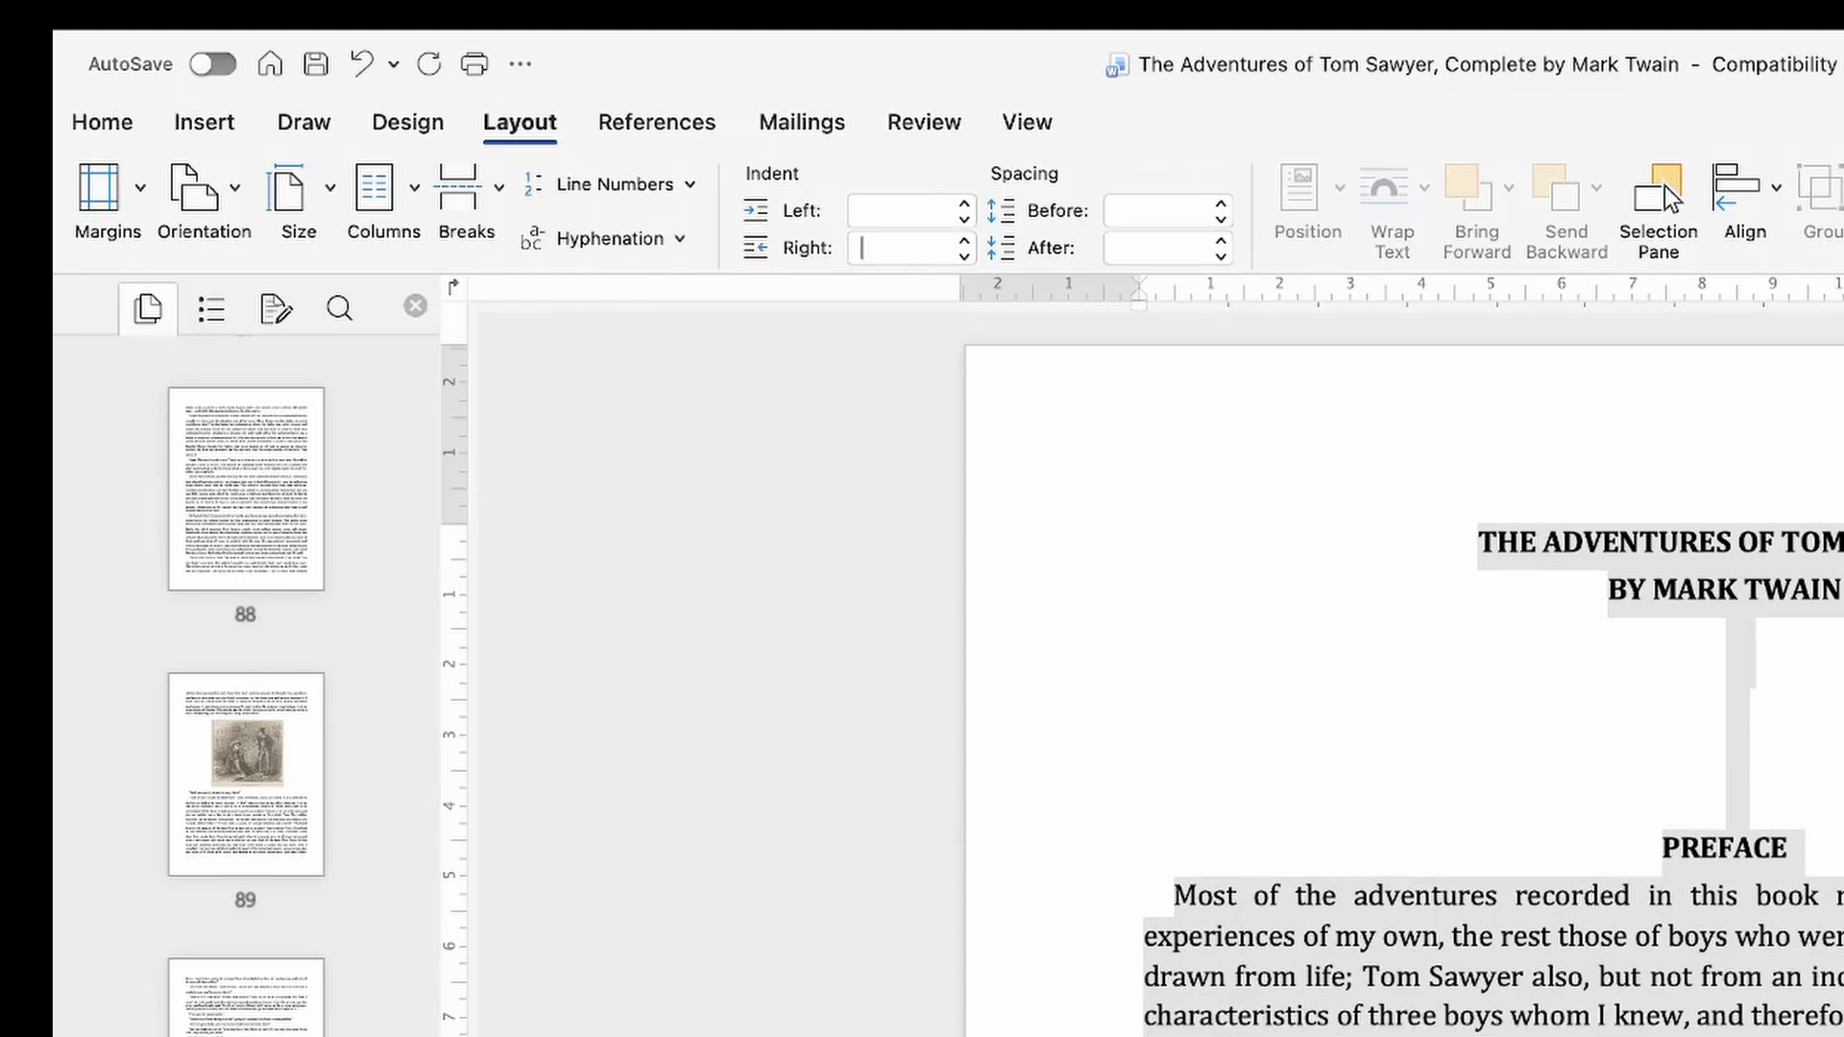
left_click(1154, 257)
type("0")
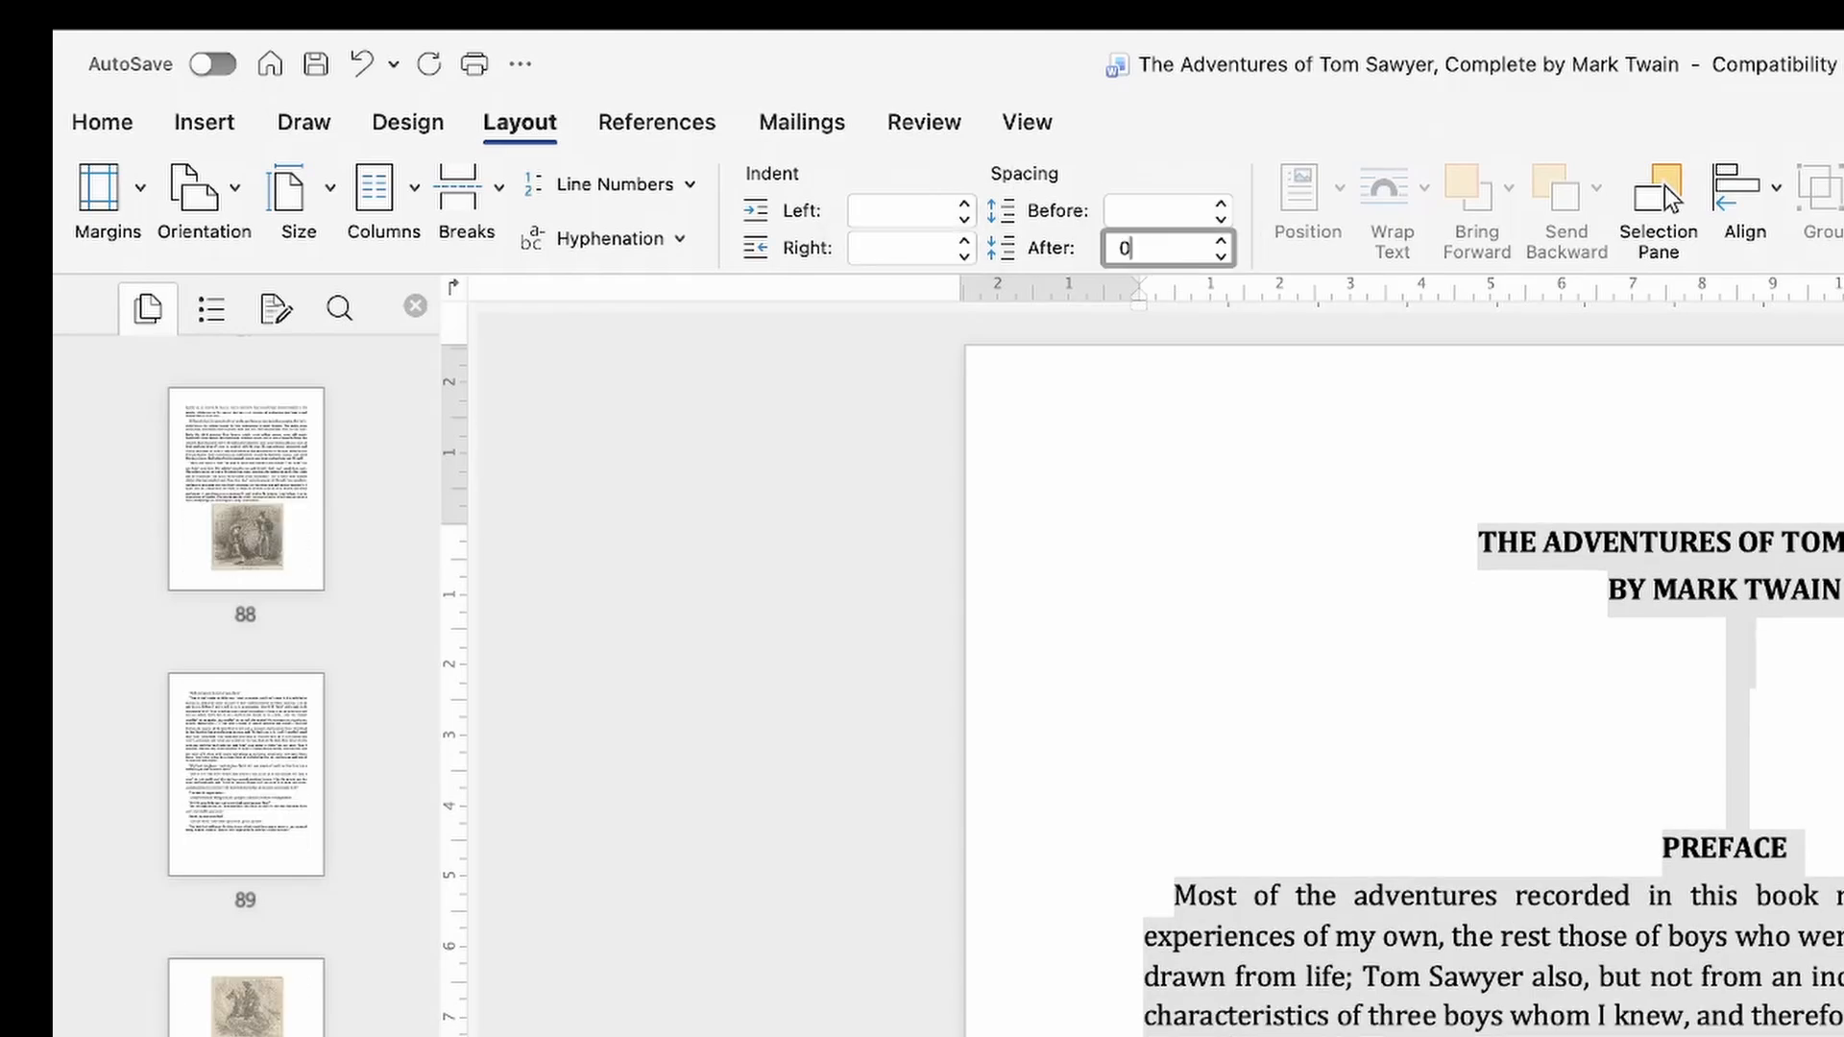
key("Return")
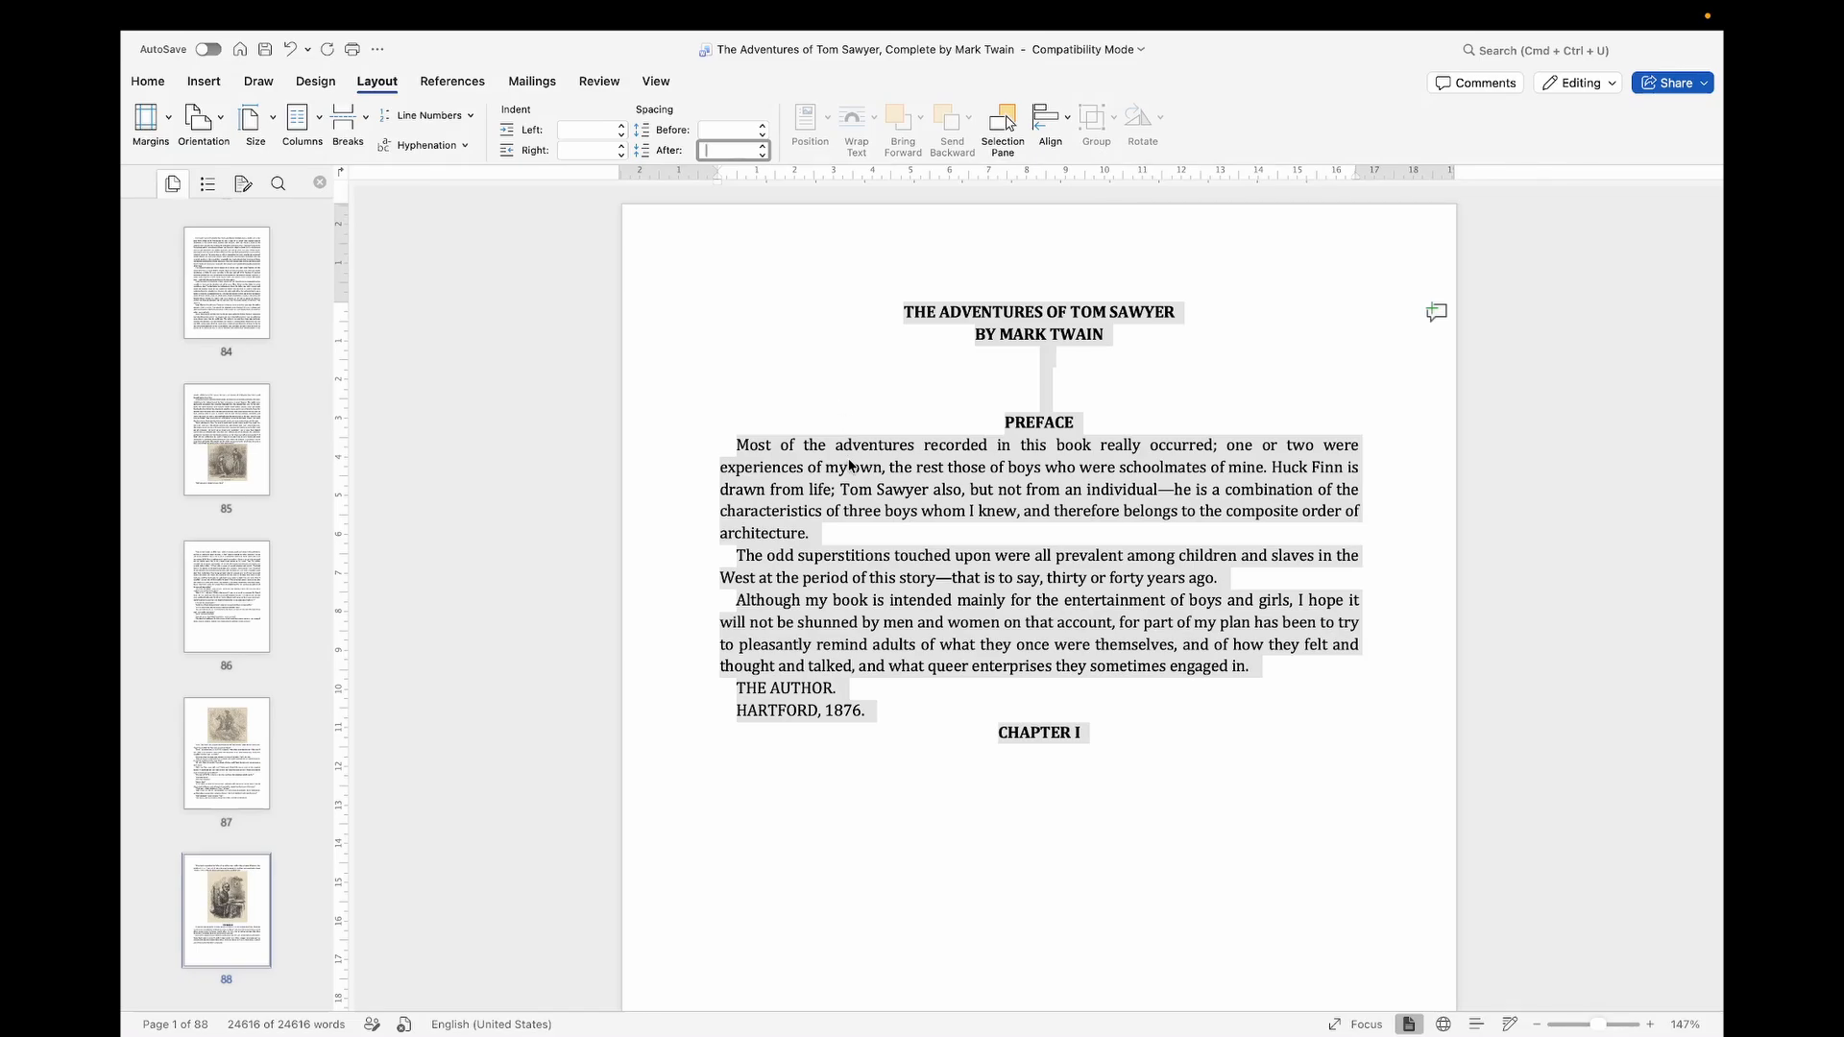
Step: In the selected text's paragraph settings, clear Widow/Orphan control, Keep lines together and Page break before
right_click(850, 465)
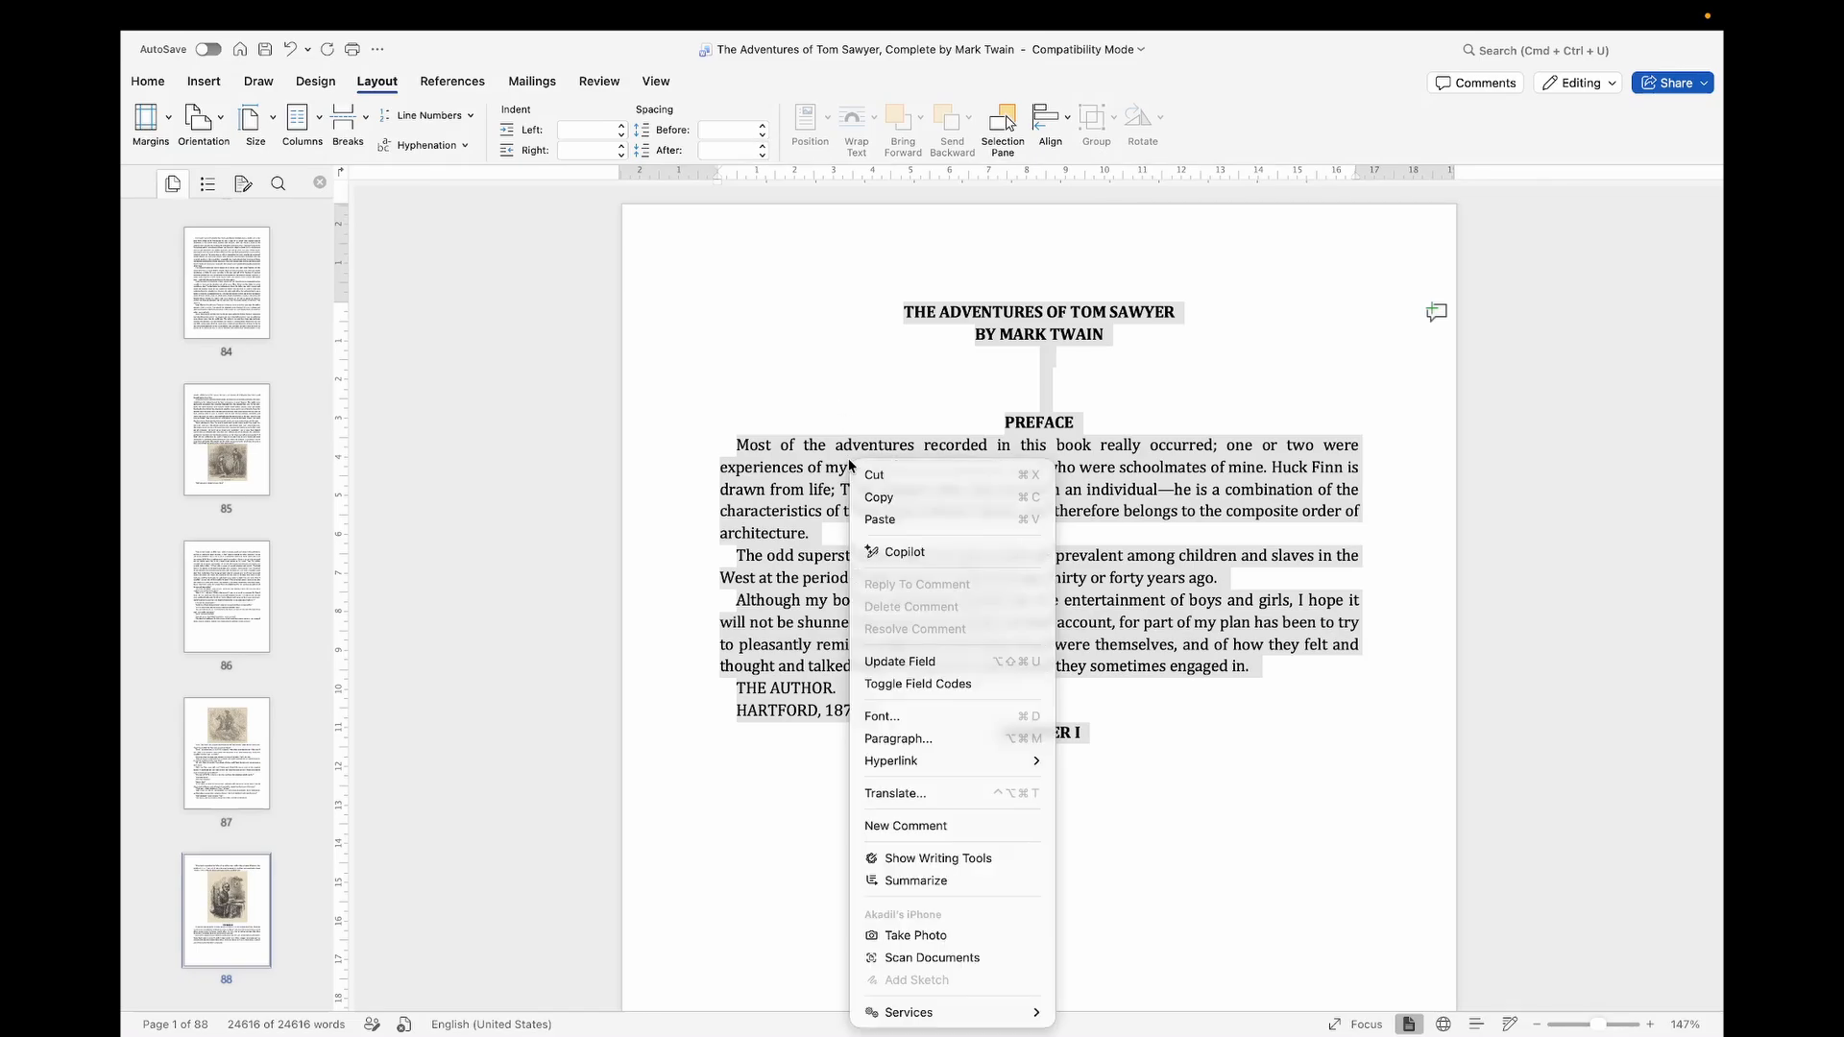
left_click(920, 738)
left_click(991, 179)
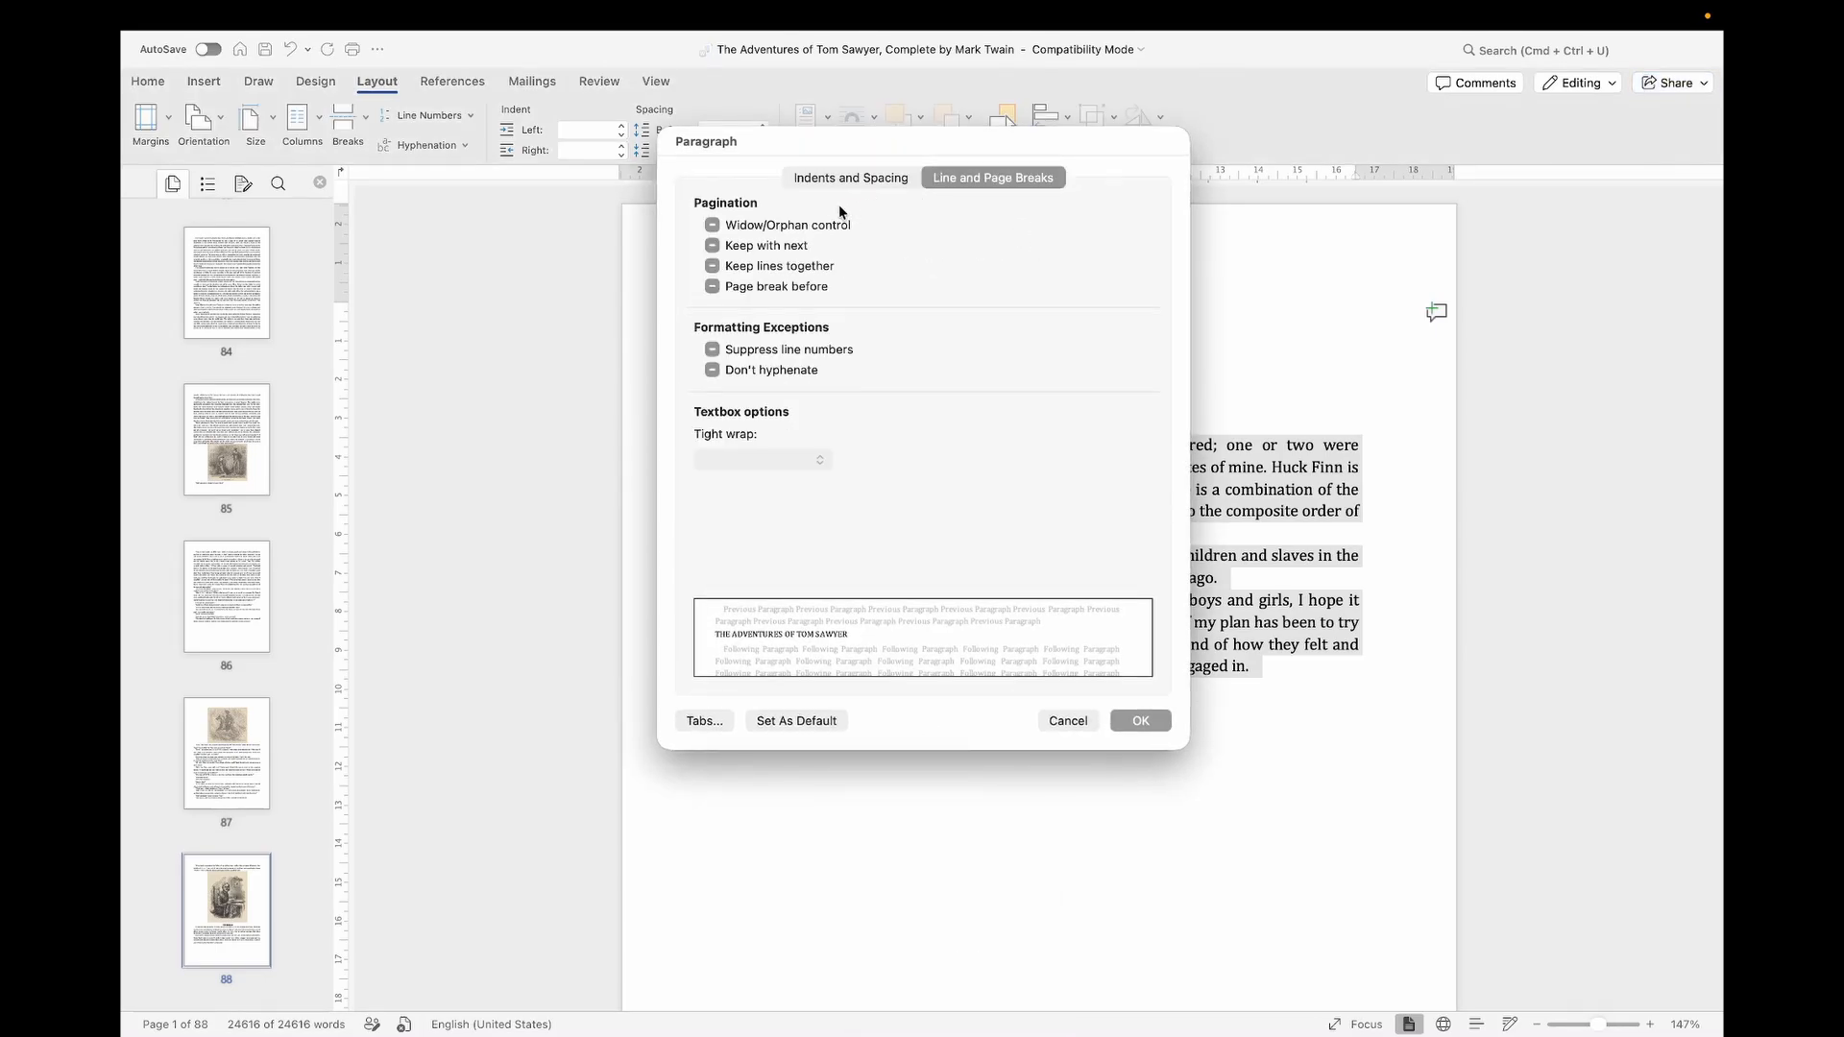
left_click(805, 226)
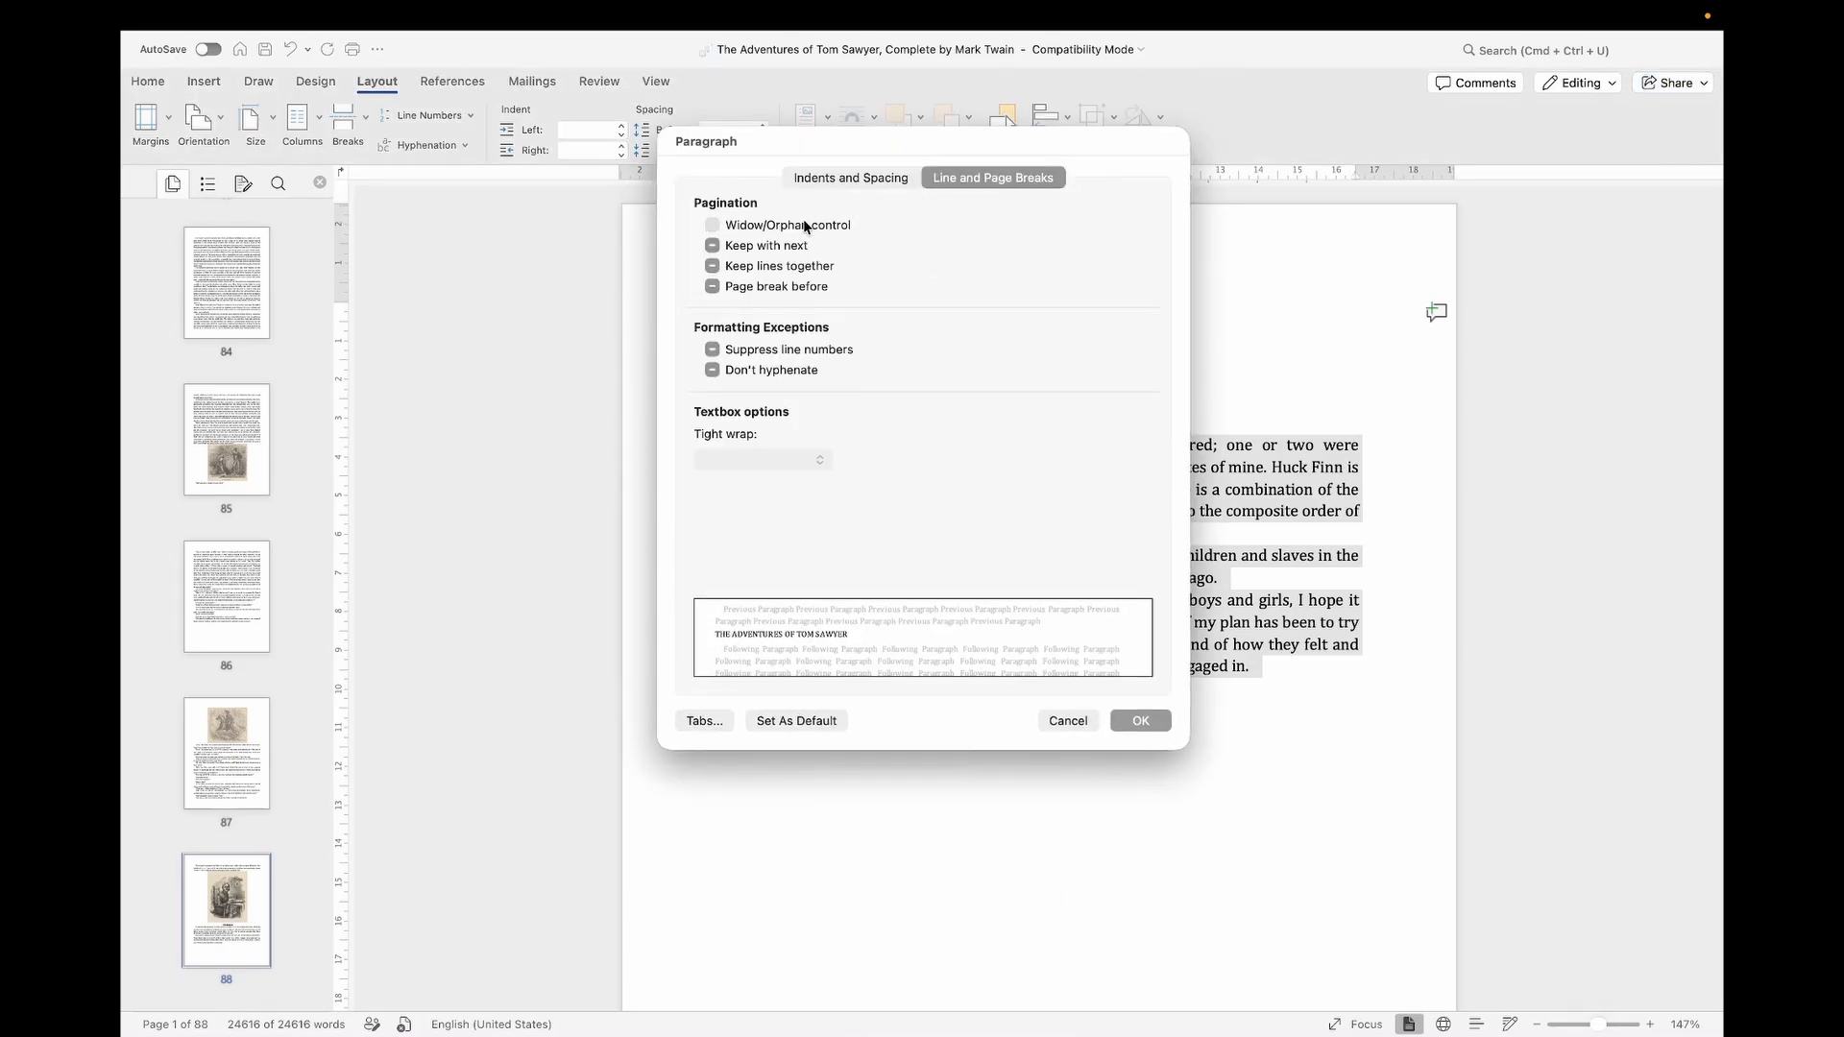
left_click(748, 267)
left_click(747, 288)
Step: Give the selected paragraphs a First line special indent of 0,5 cm and apply the paragraph settings
left_click(849, 180)
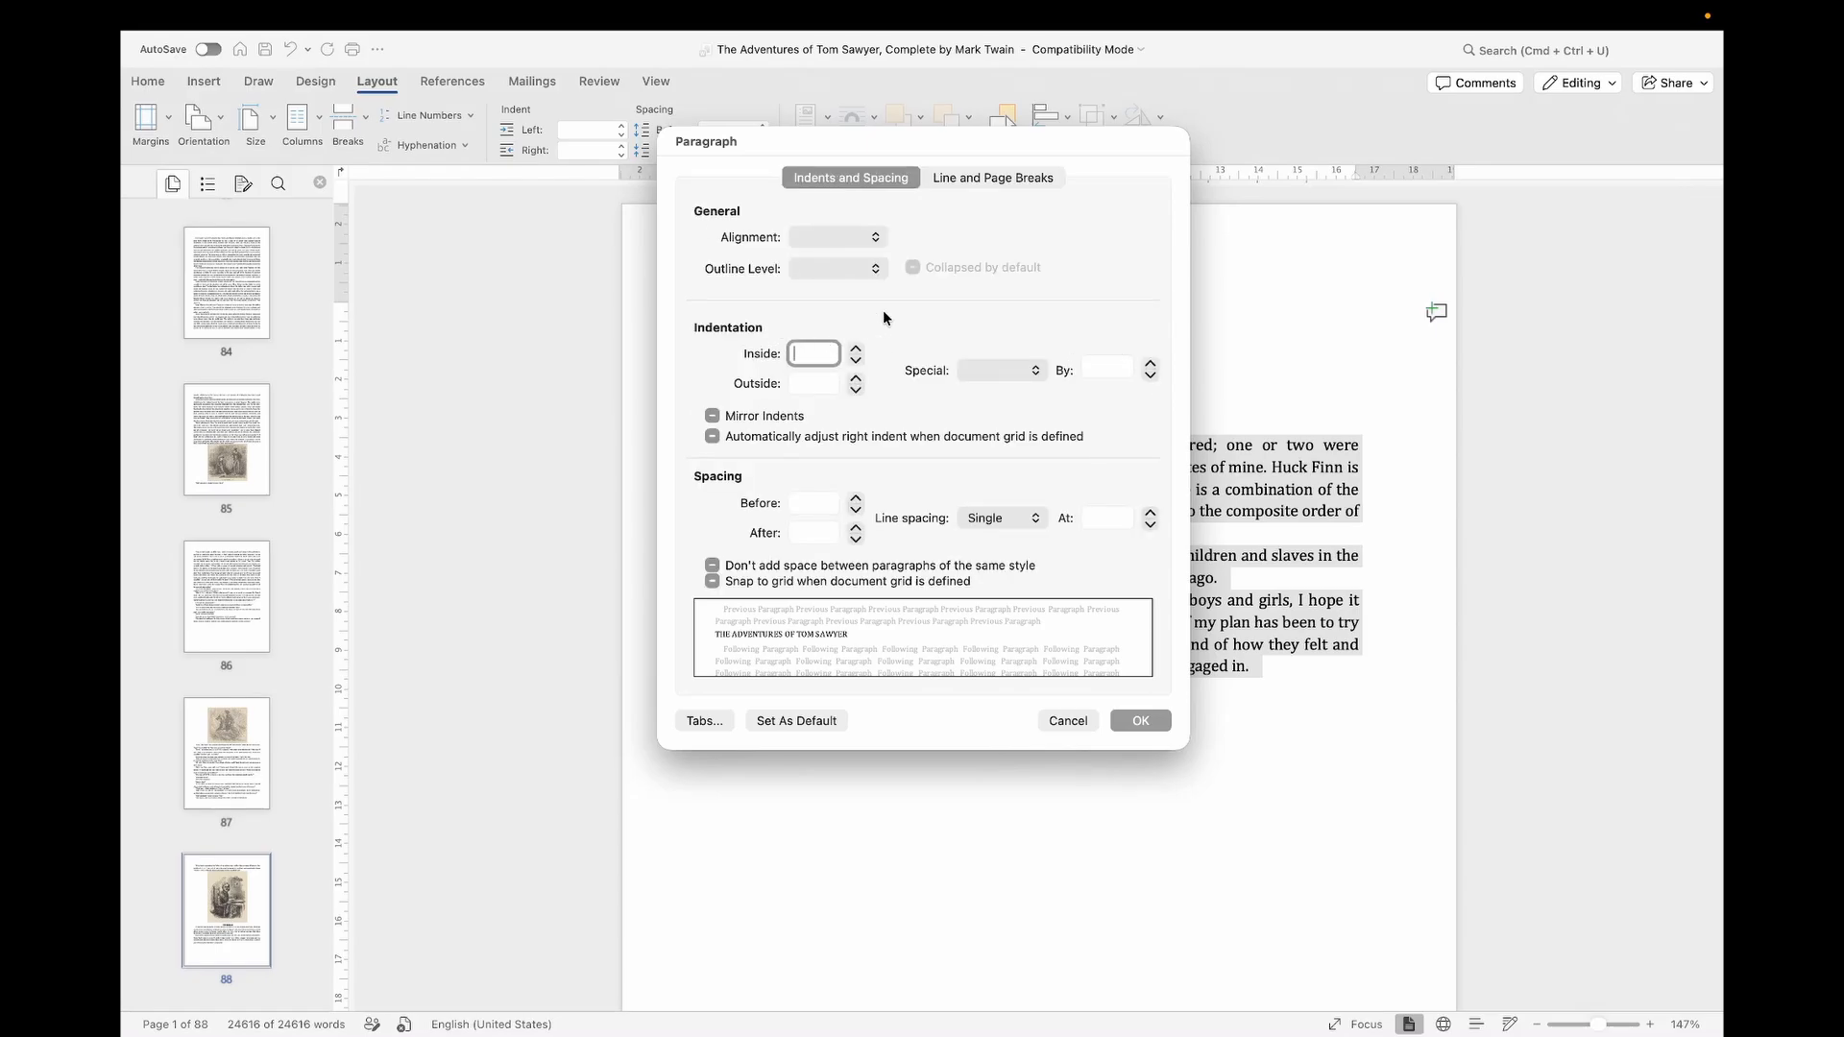
left_click(989, 370)
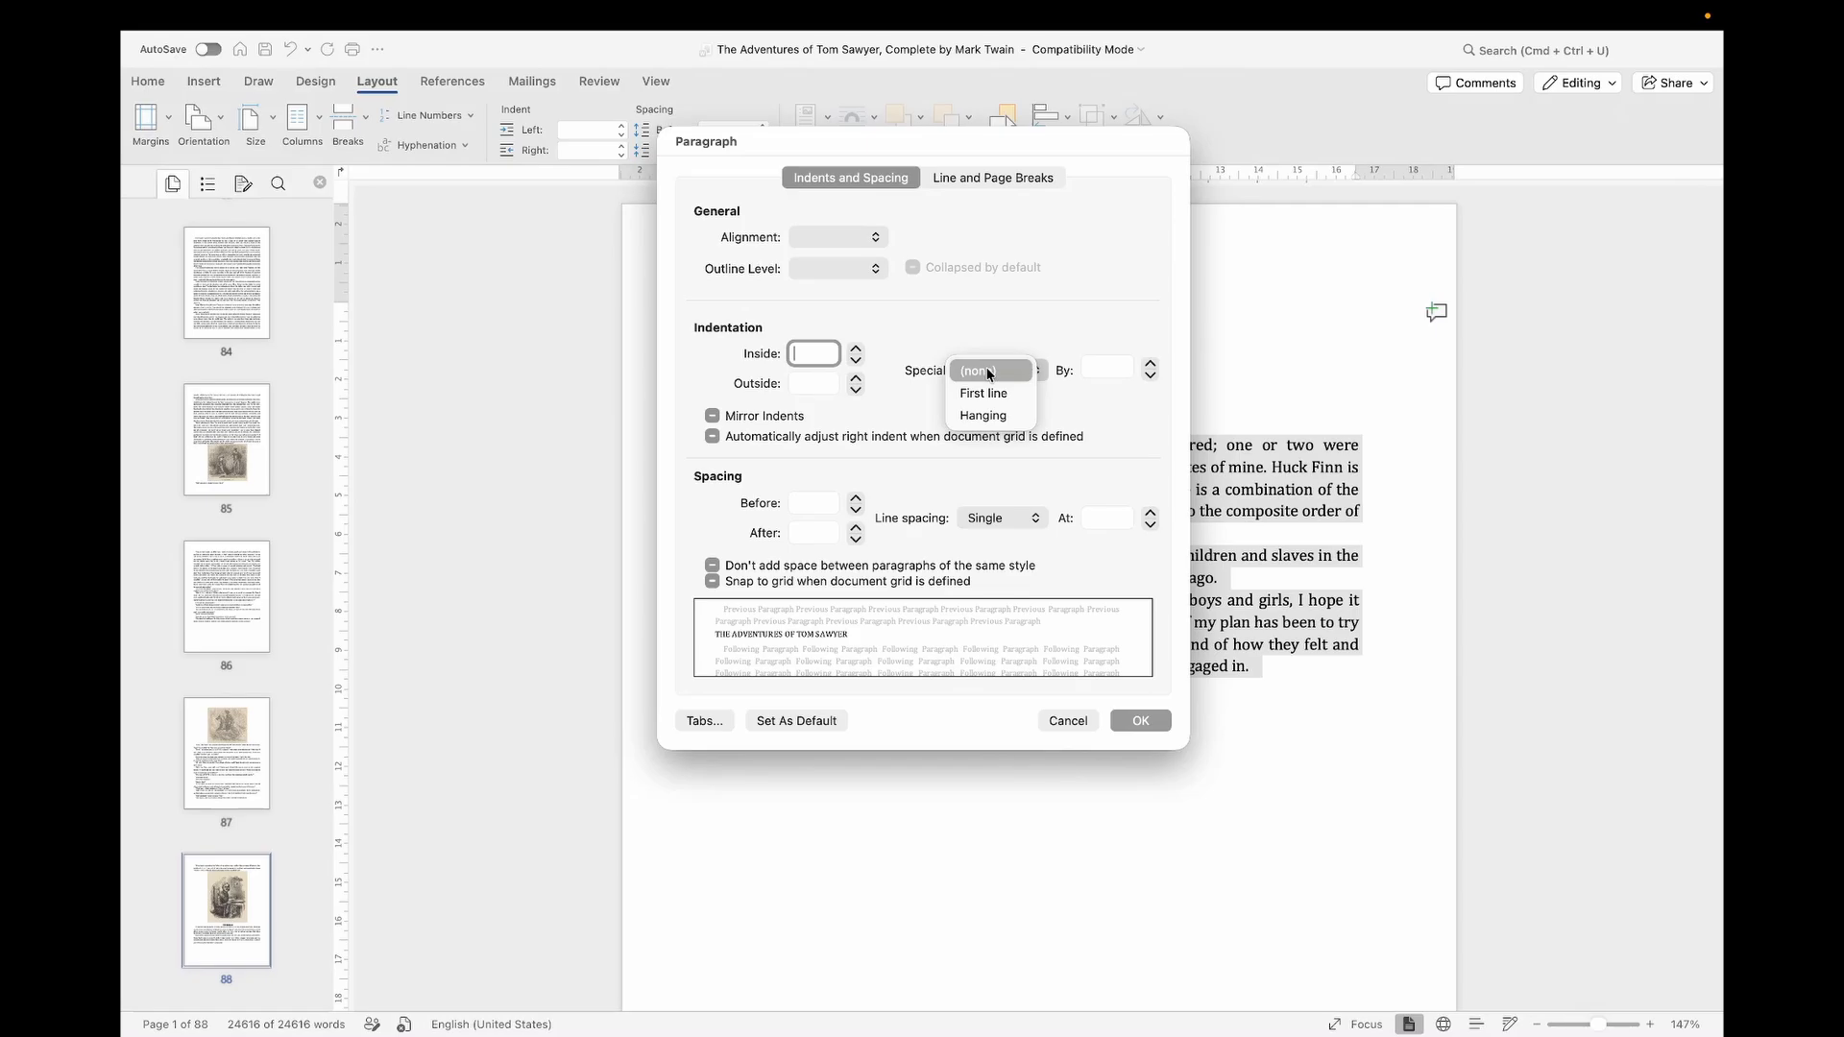
left_click(989, 393)
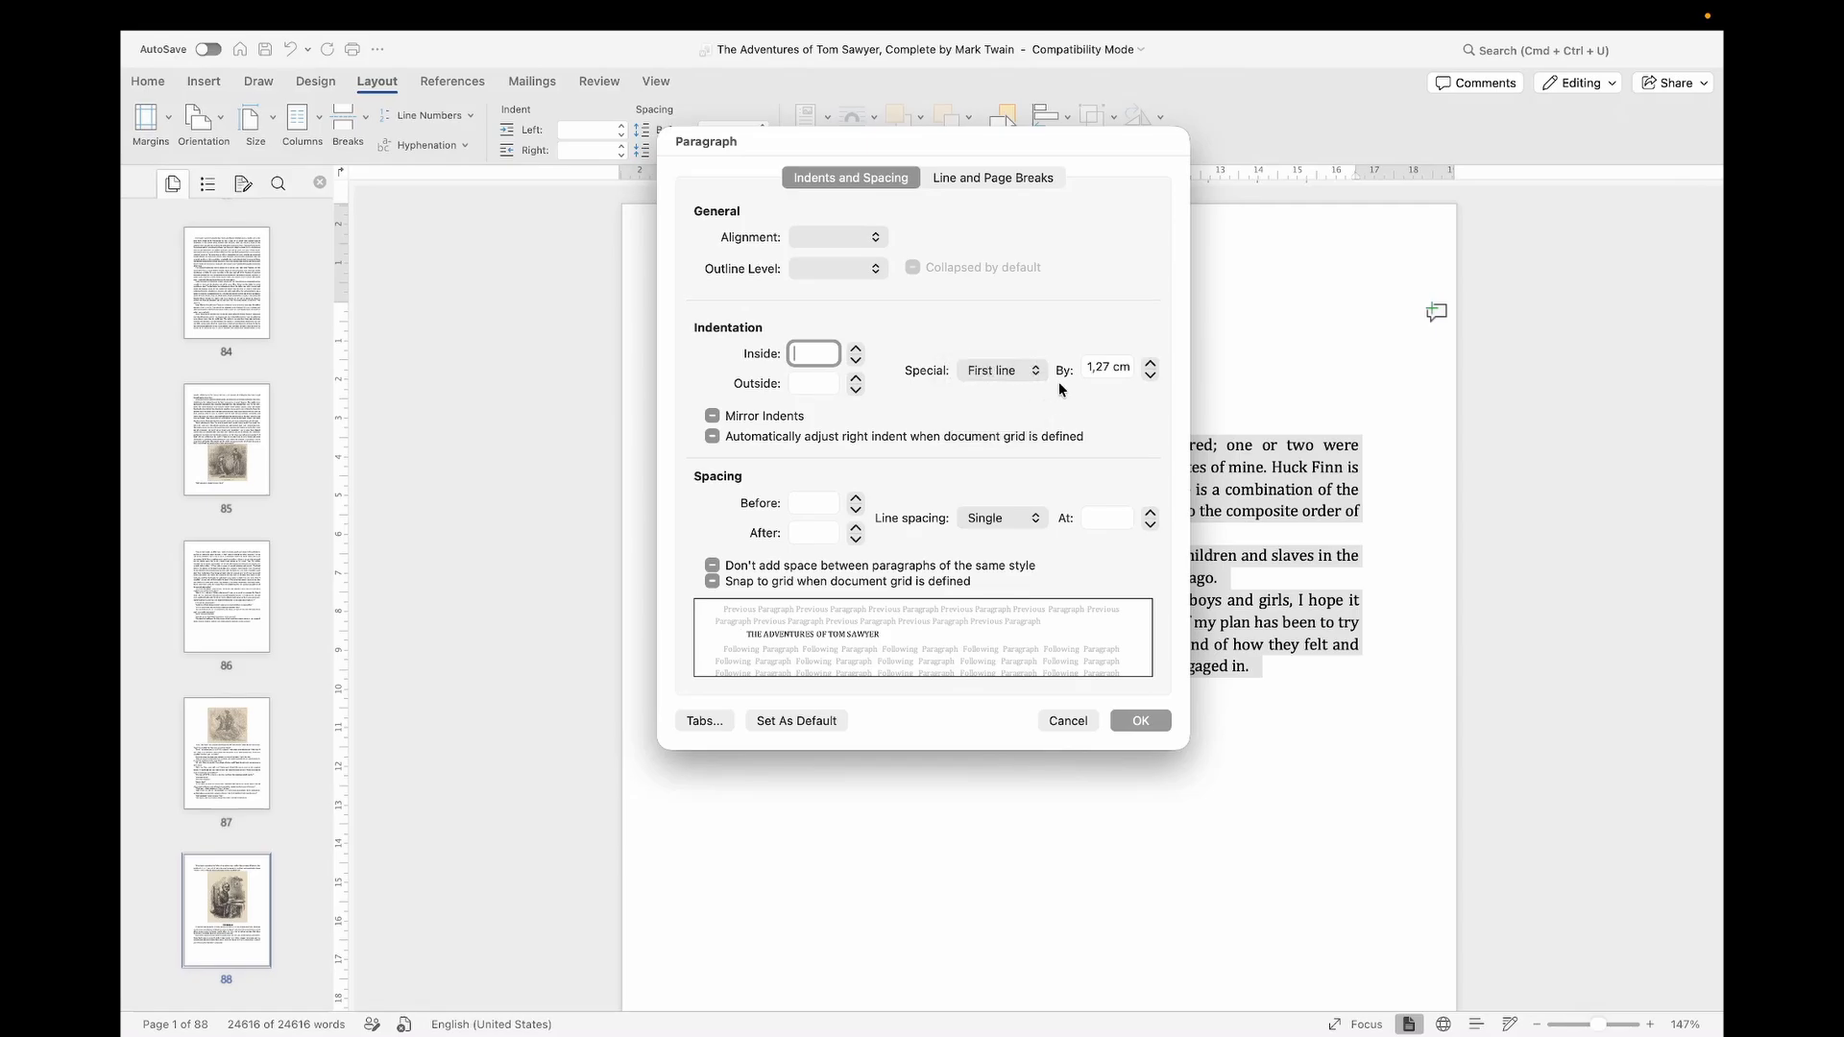
double_click(1101, 369)
type("0,9")
key("Down")
key("Down")
key("Down")
key("Down")
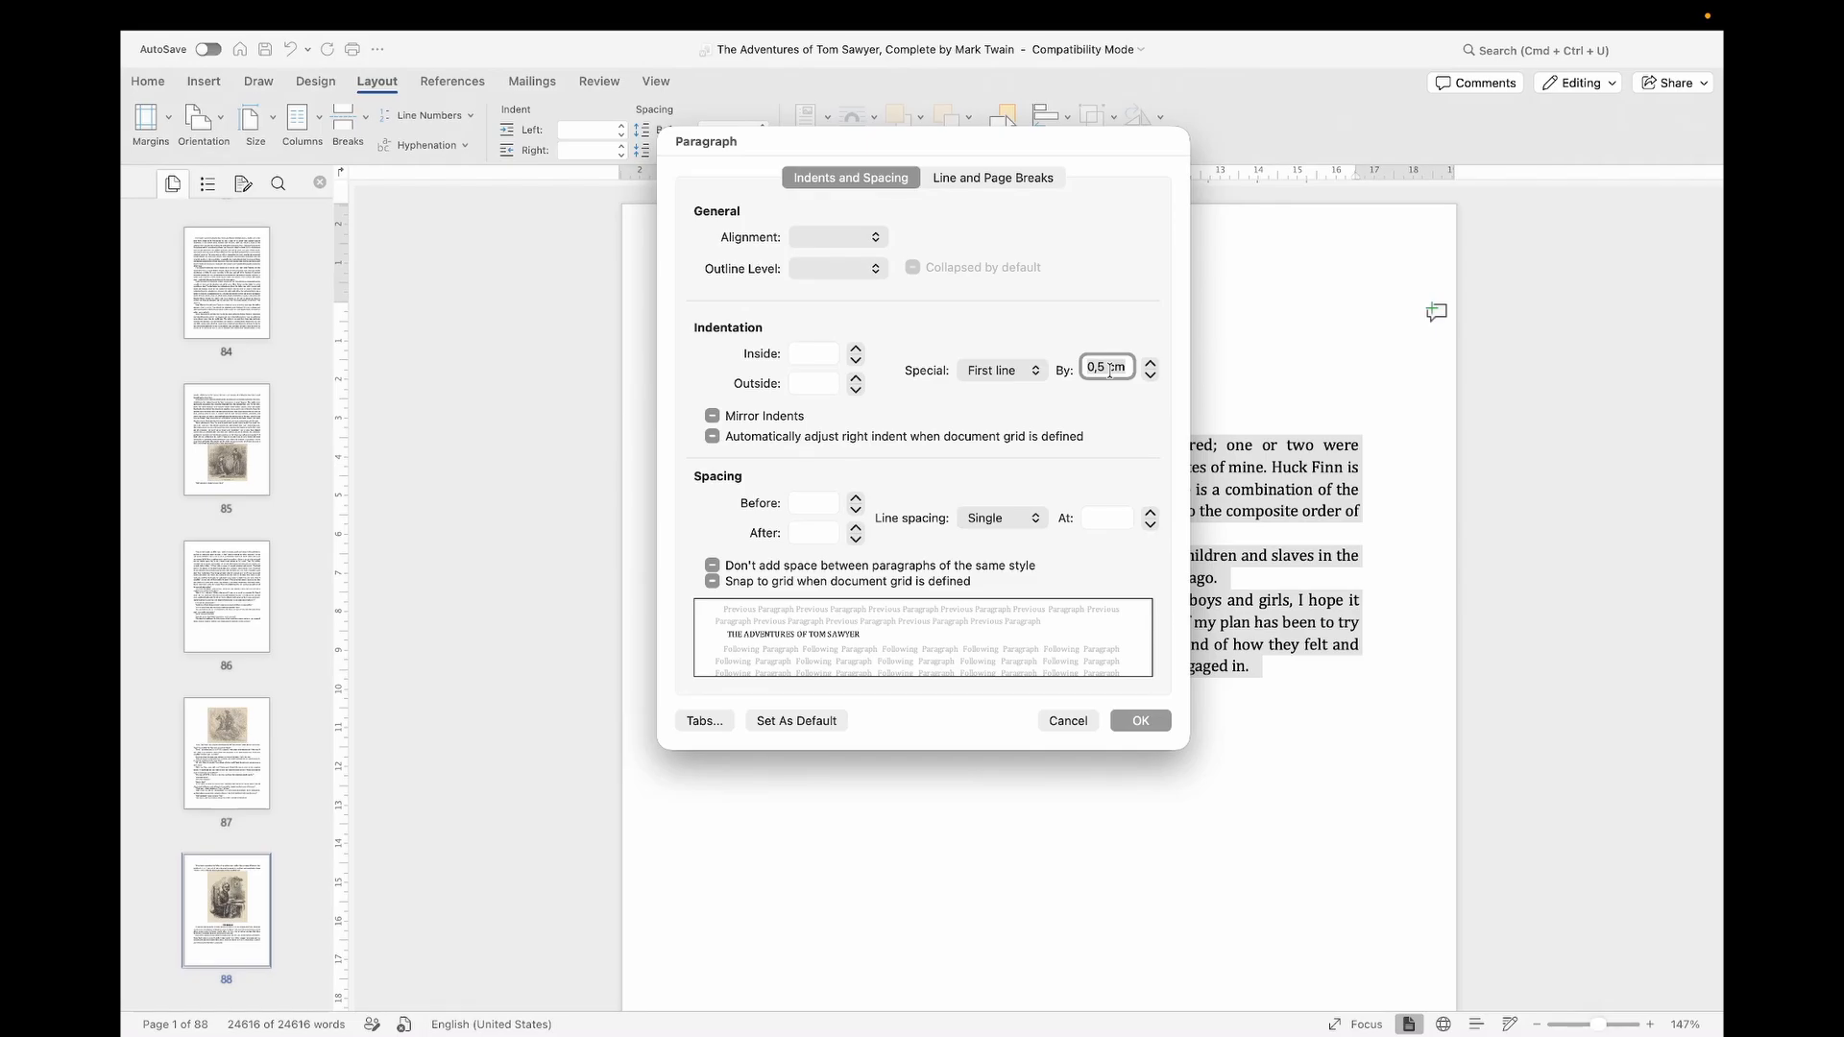
left_click(1141, 720)
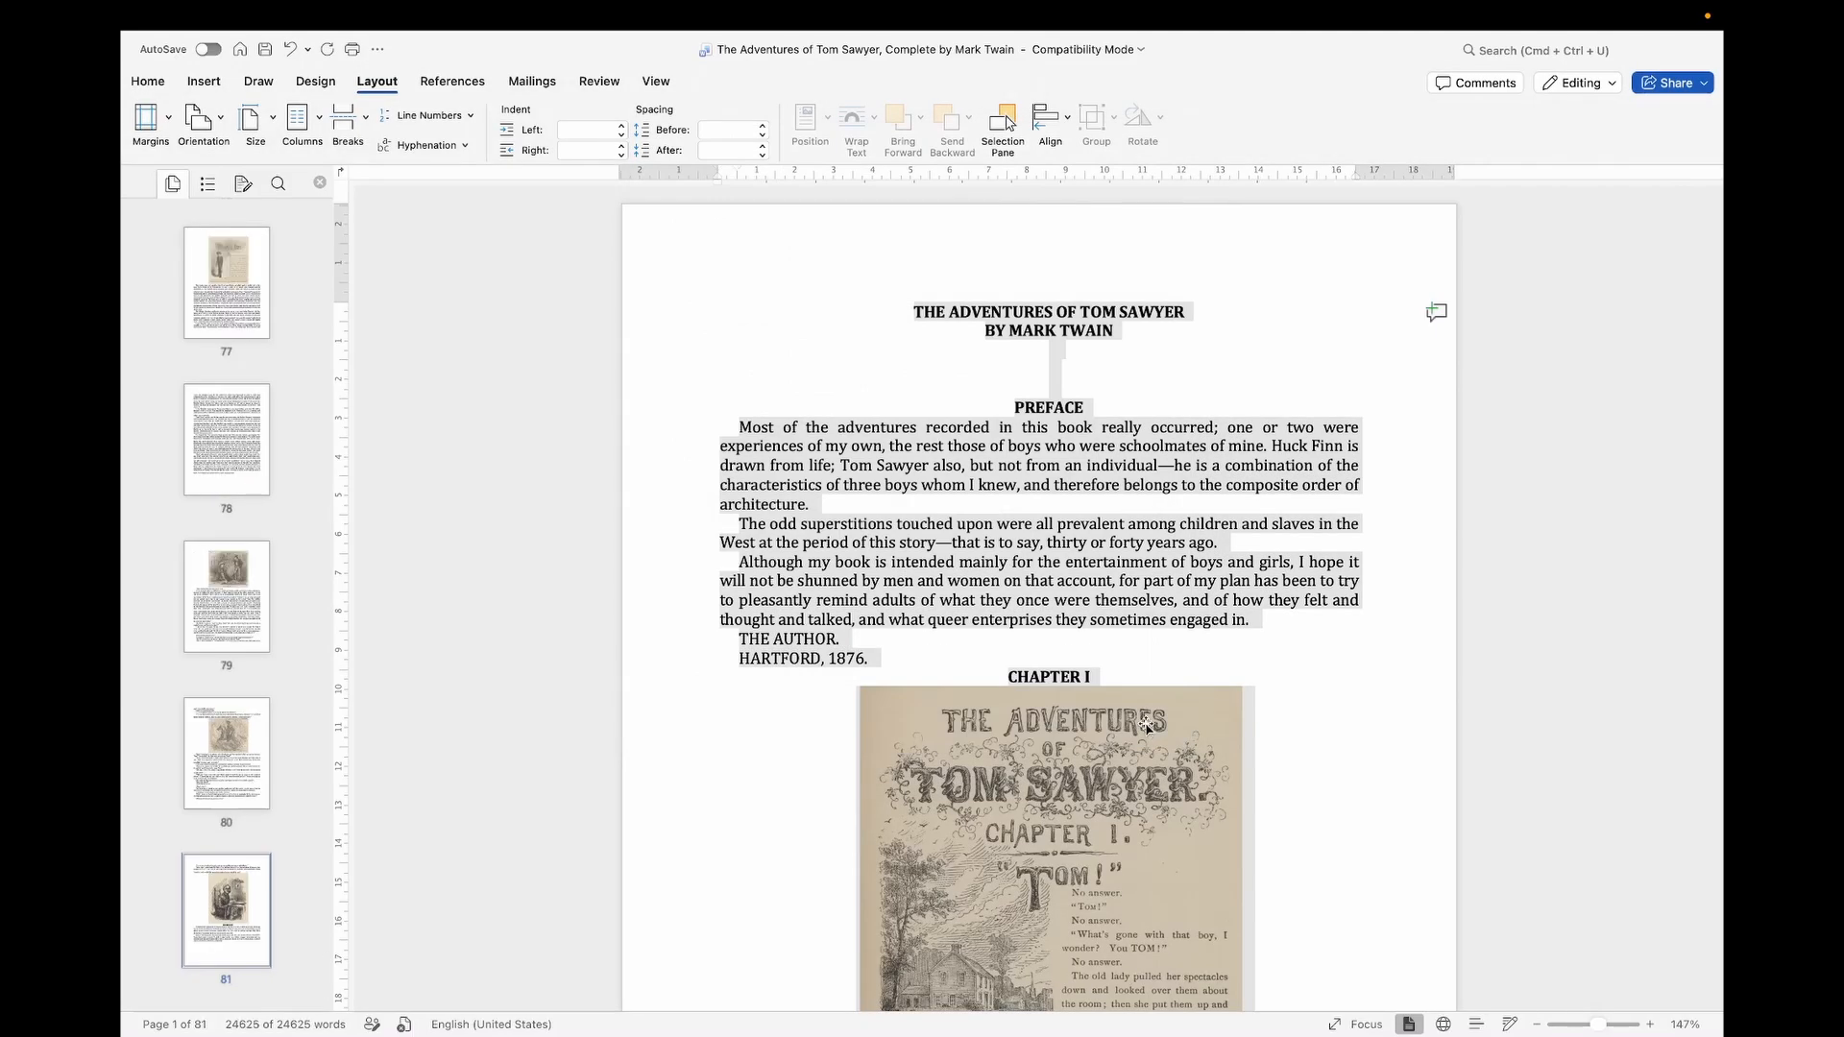
Step: Deselect the text and show the paragraph marks and other hidden formatting symbols
left_click(813, 504)
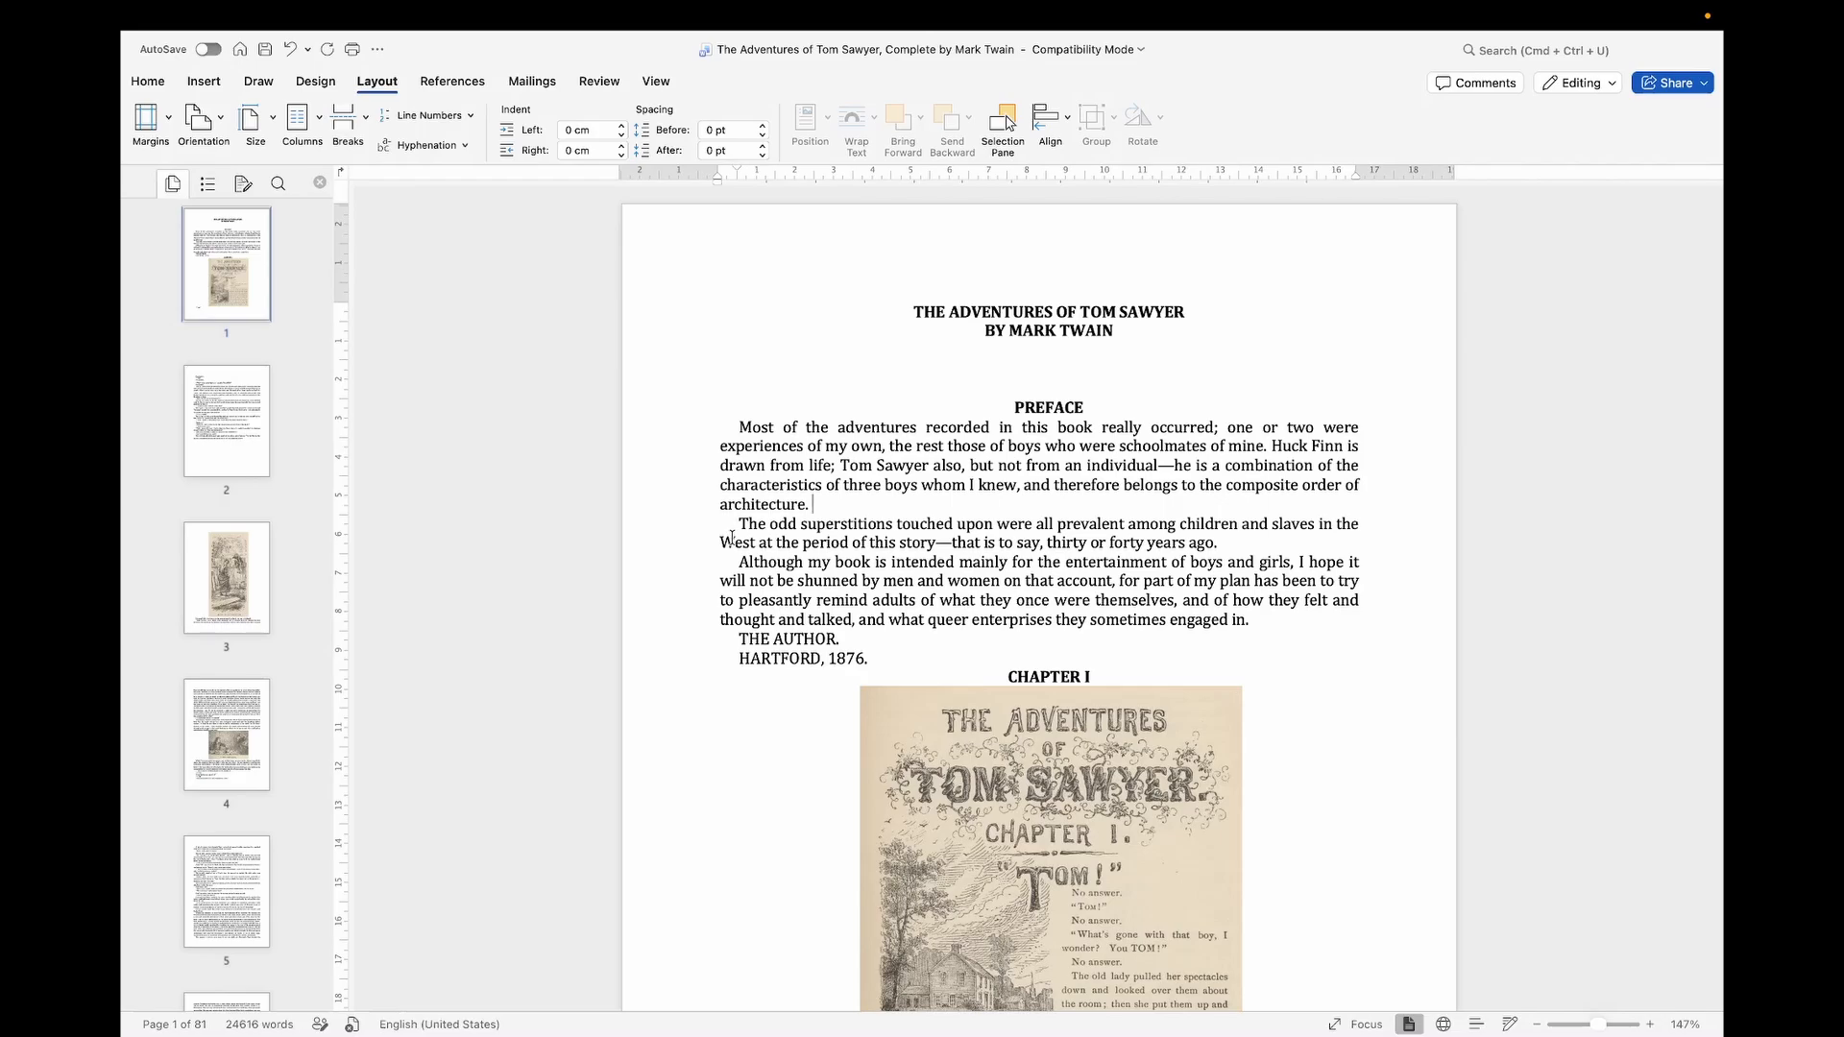
left_click(159, 93)
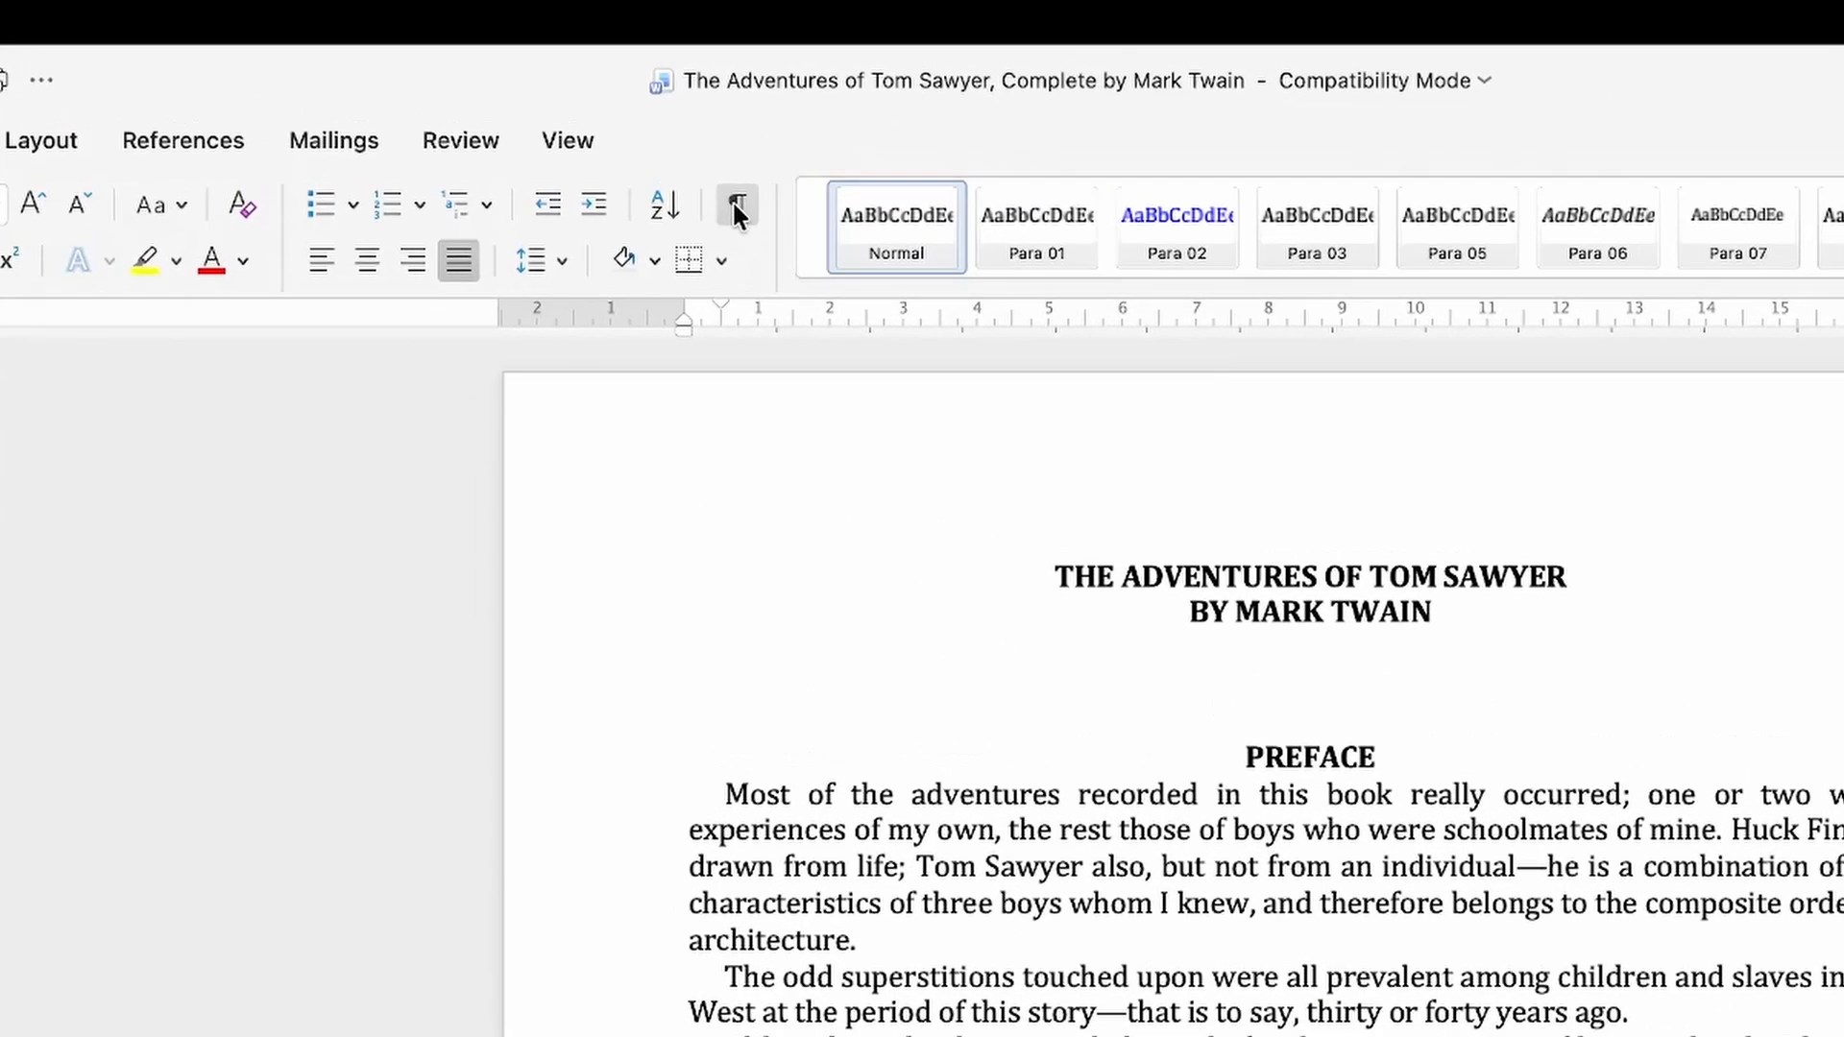
left_click(734, 204)
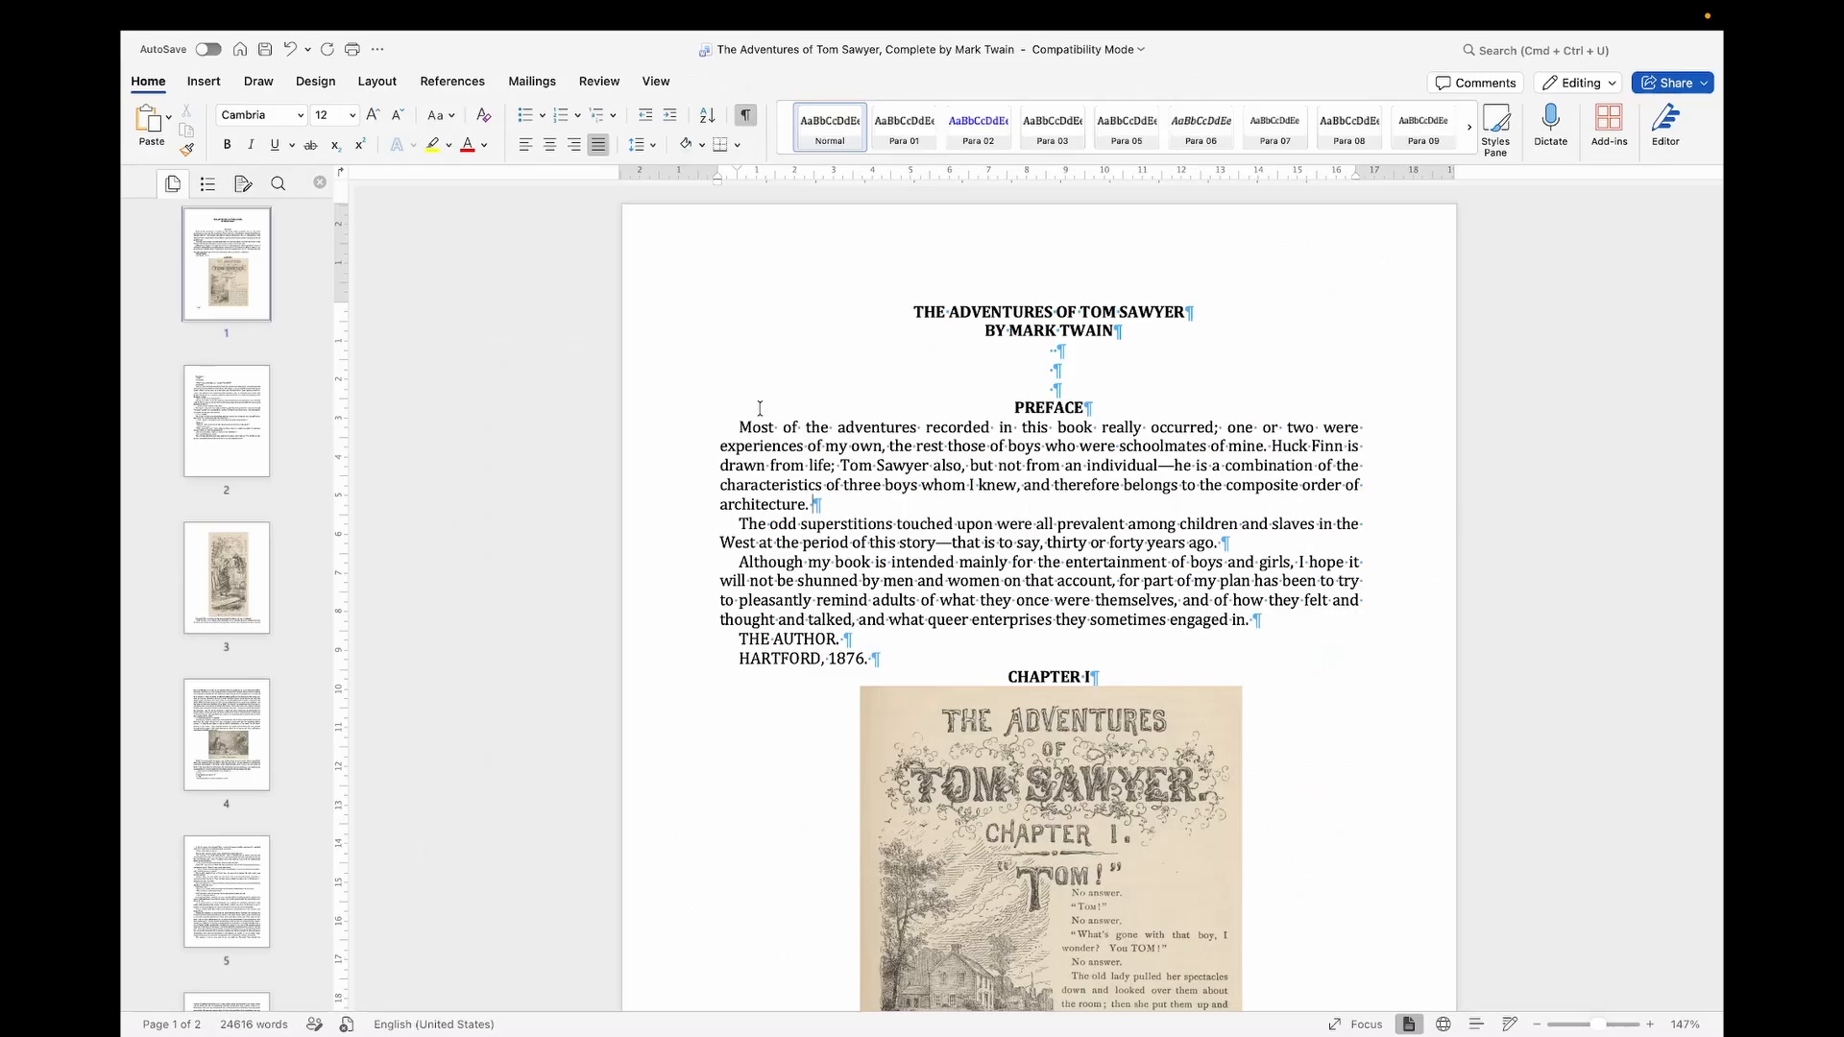
Step: Remove the first-line indent of the paragraph starting "The odd superstitions" and delete the spaces in front of its first word
left_click_drag(739, 174, 718, 174)
scroll(716, 530, "up", 5)
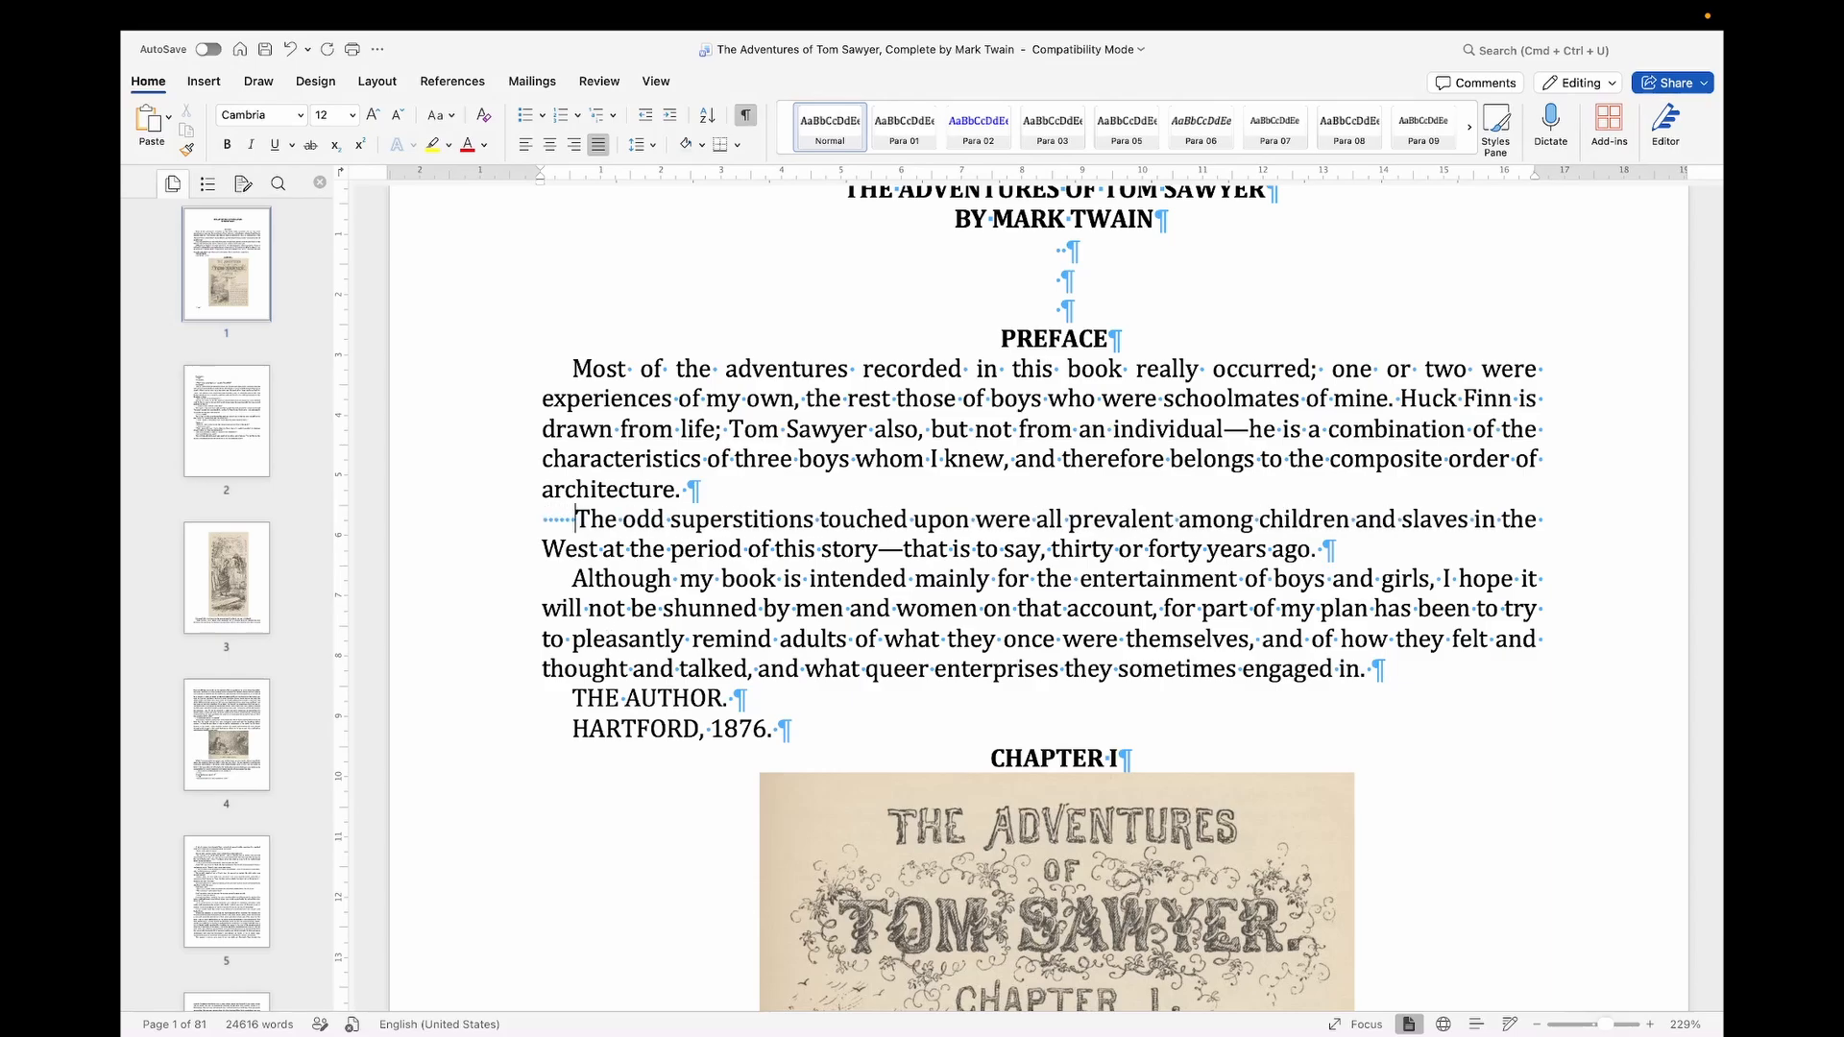
key("BackSpace")
key("BackSpace")
key("BackSpace")
key("BackSpace")
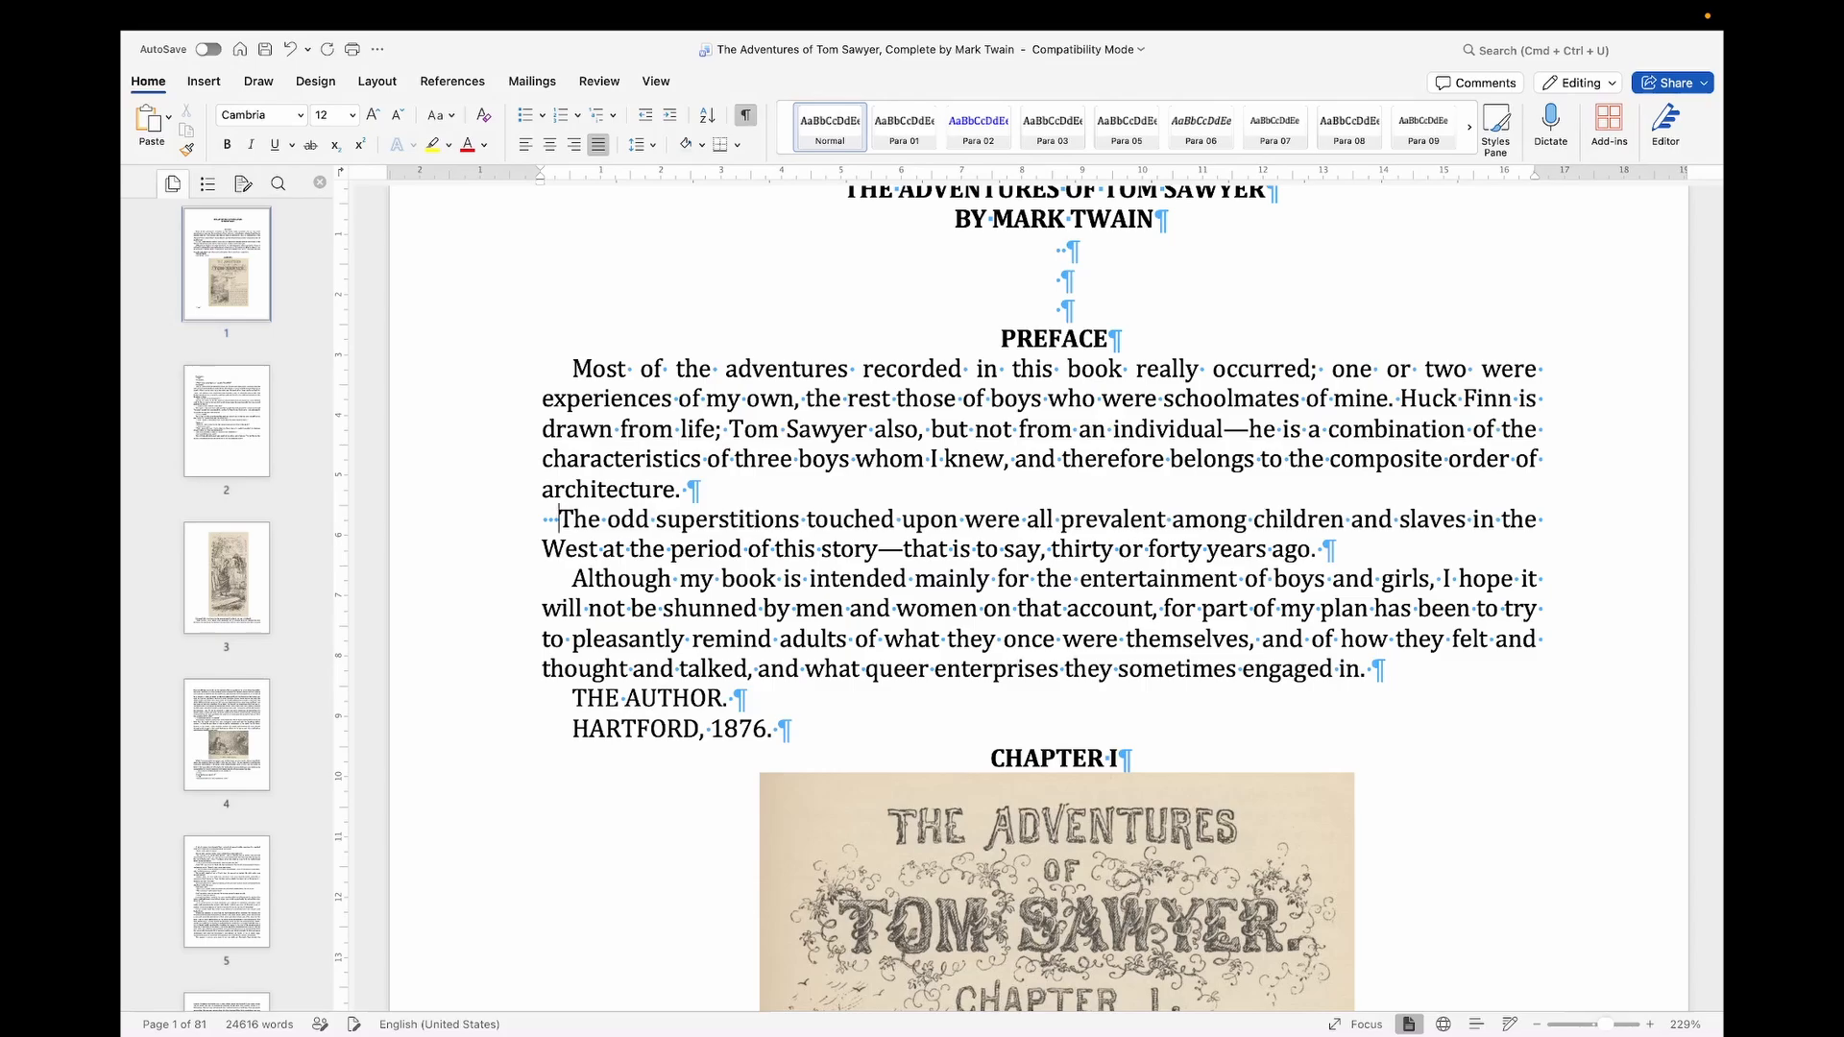
key("BackSpace")
key("BackSpace")
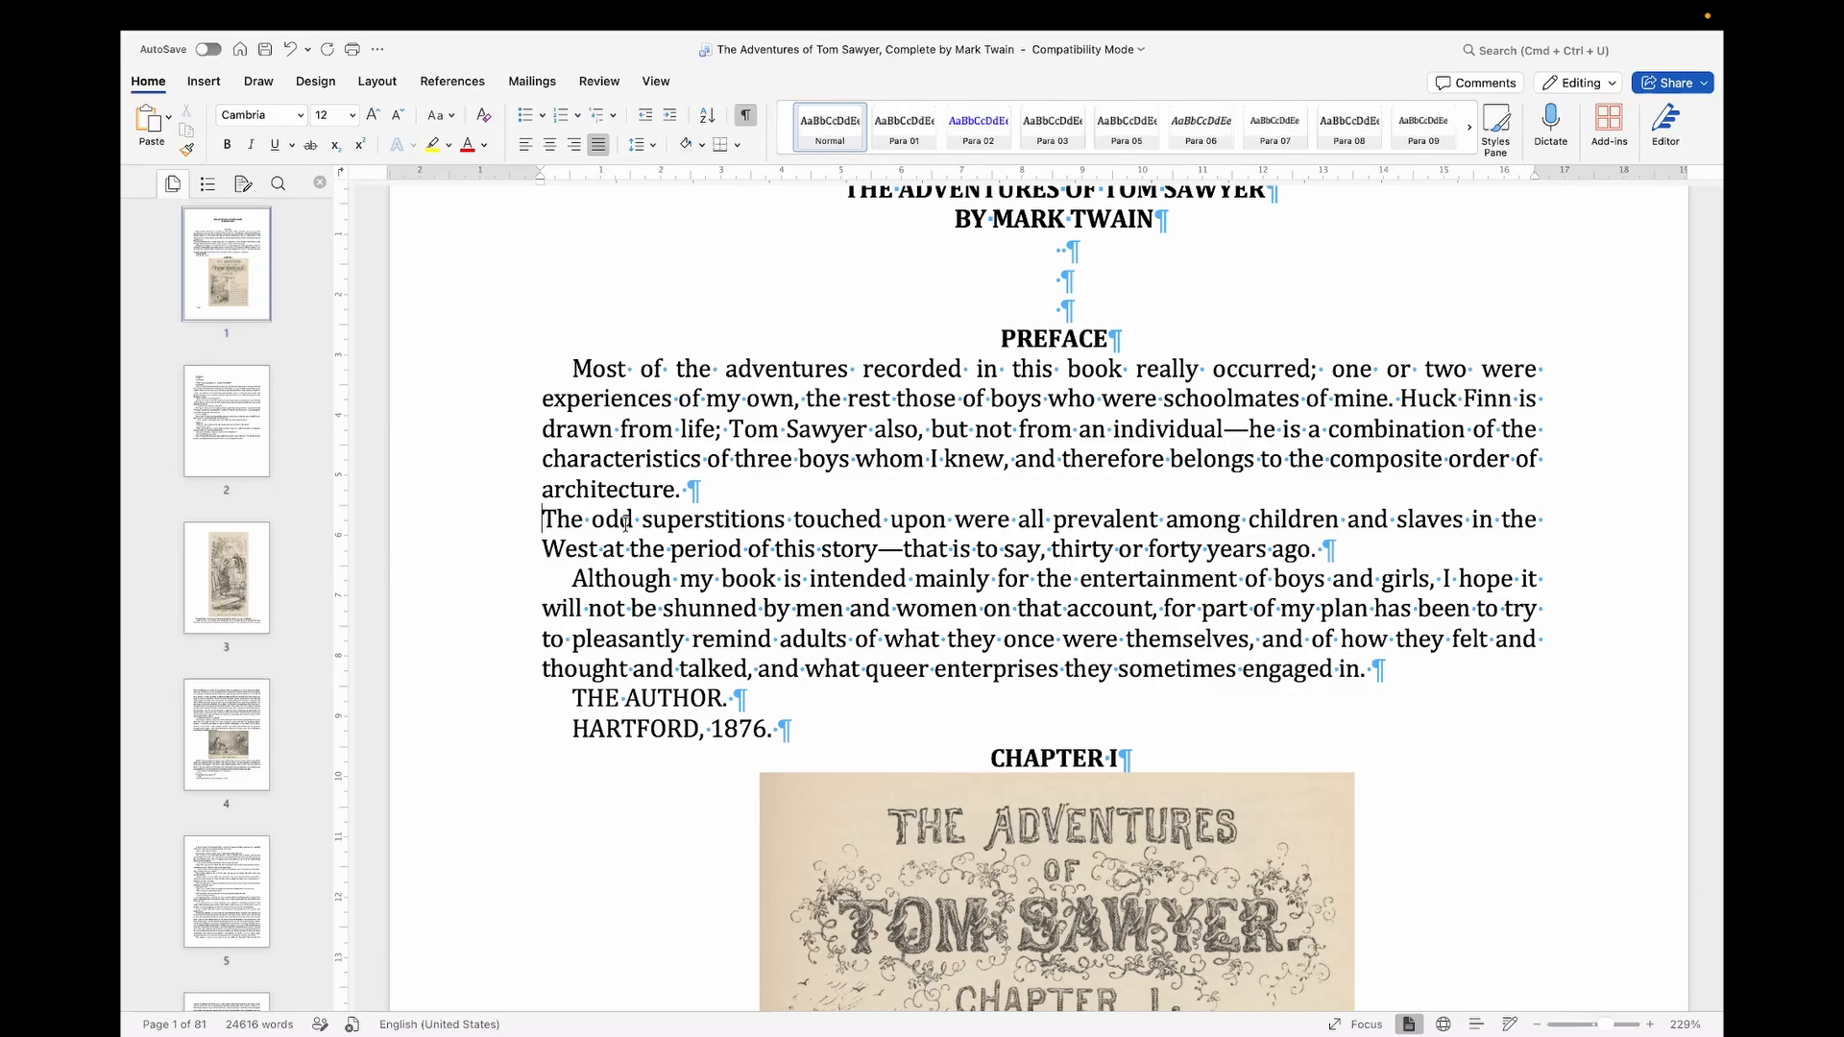
Step: Try a tab indent on the "The odd superstitions" paragraph and replace it with a first-line indent matching the neighbouring paragraphs
key("Tab")
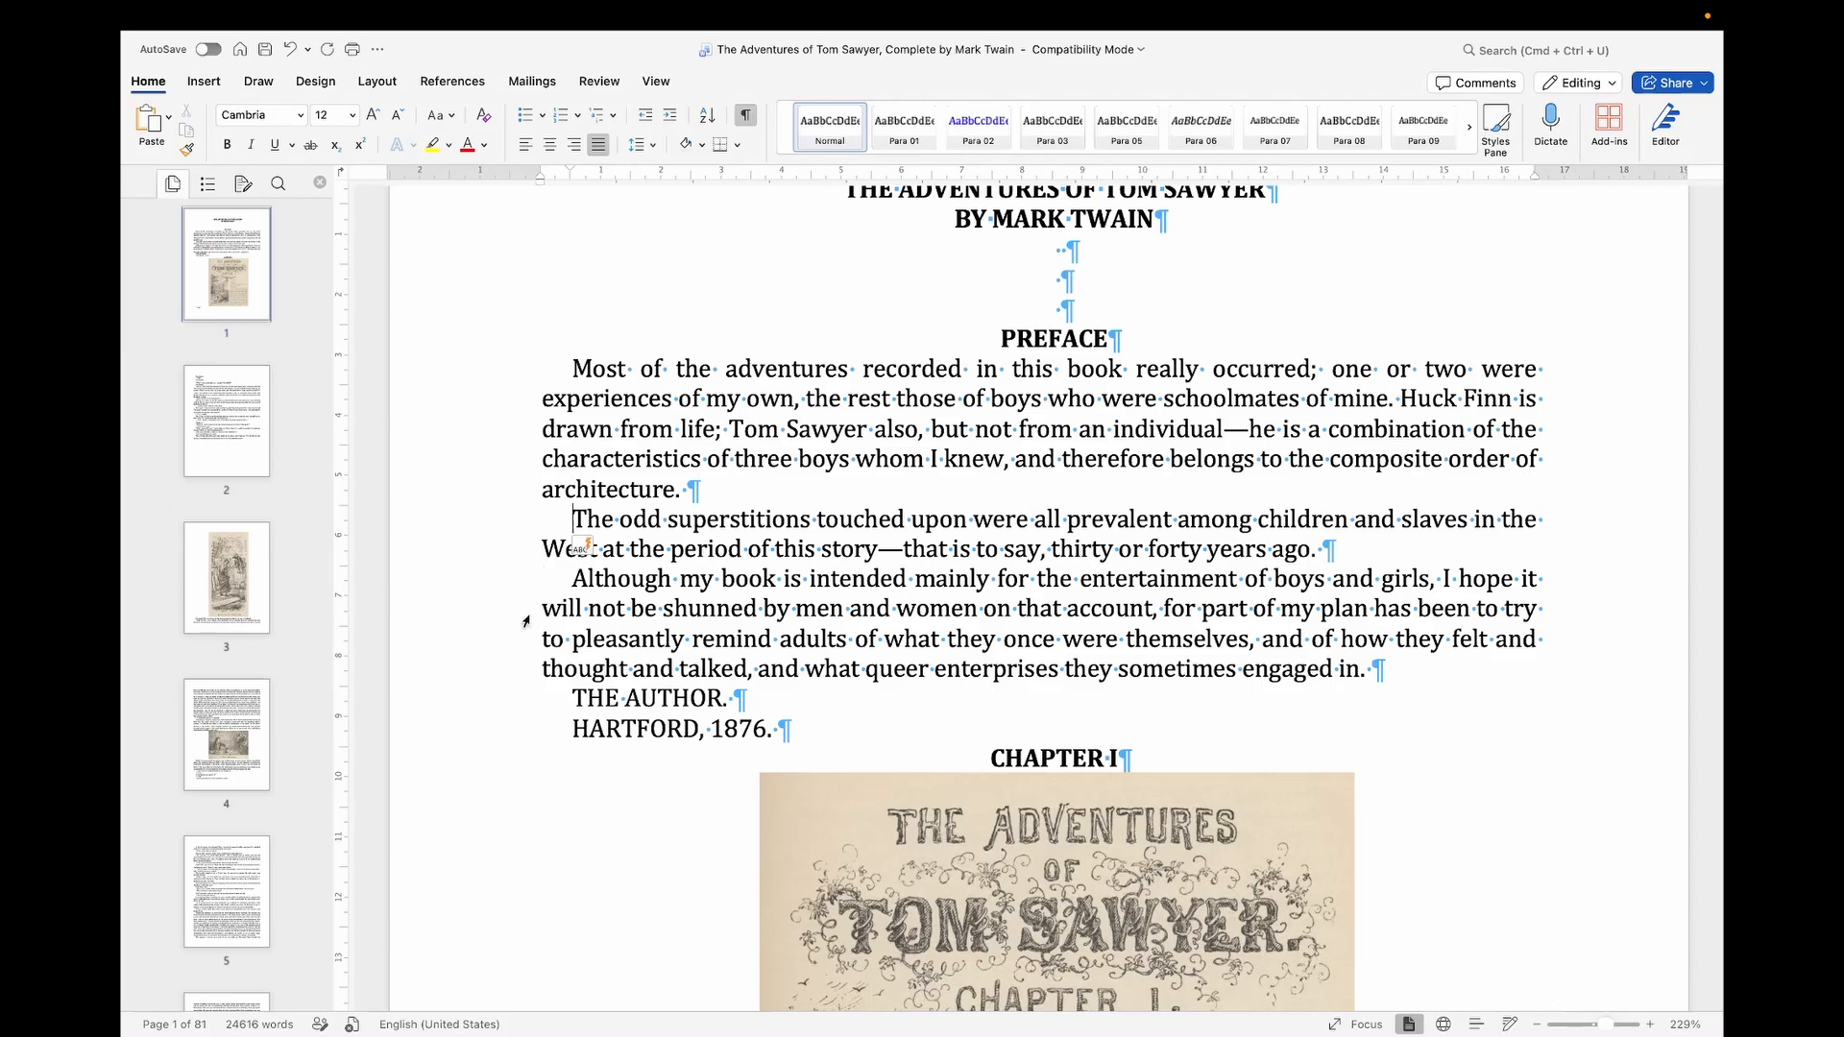
key("BackSpace")
left_click_drag(542, 169, 578, 178)
scroll(1048, 463, "down", 10)
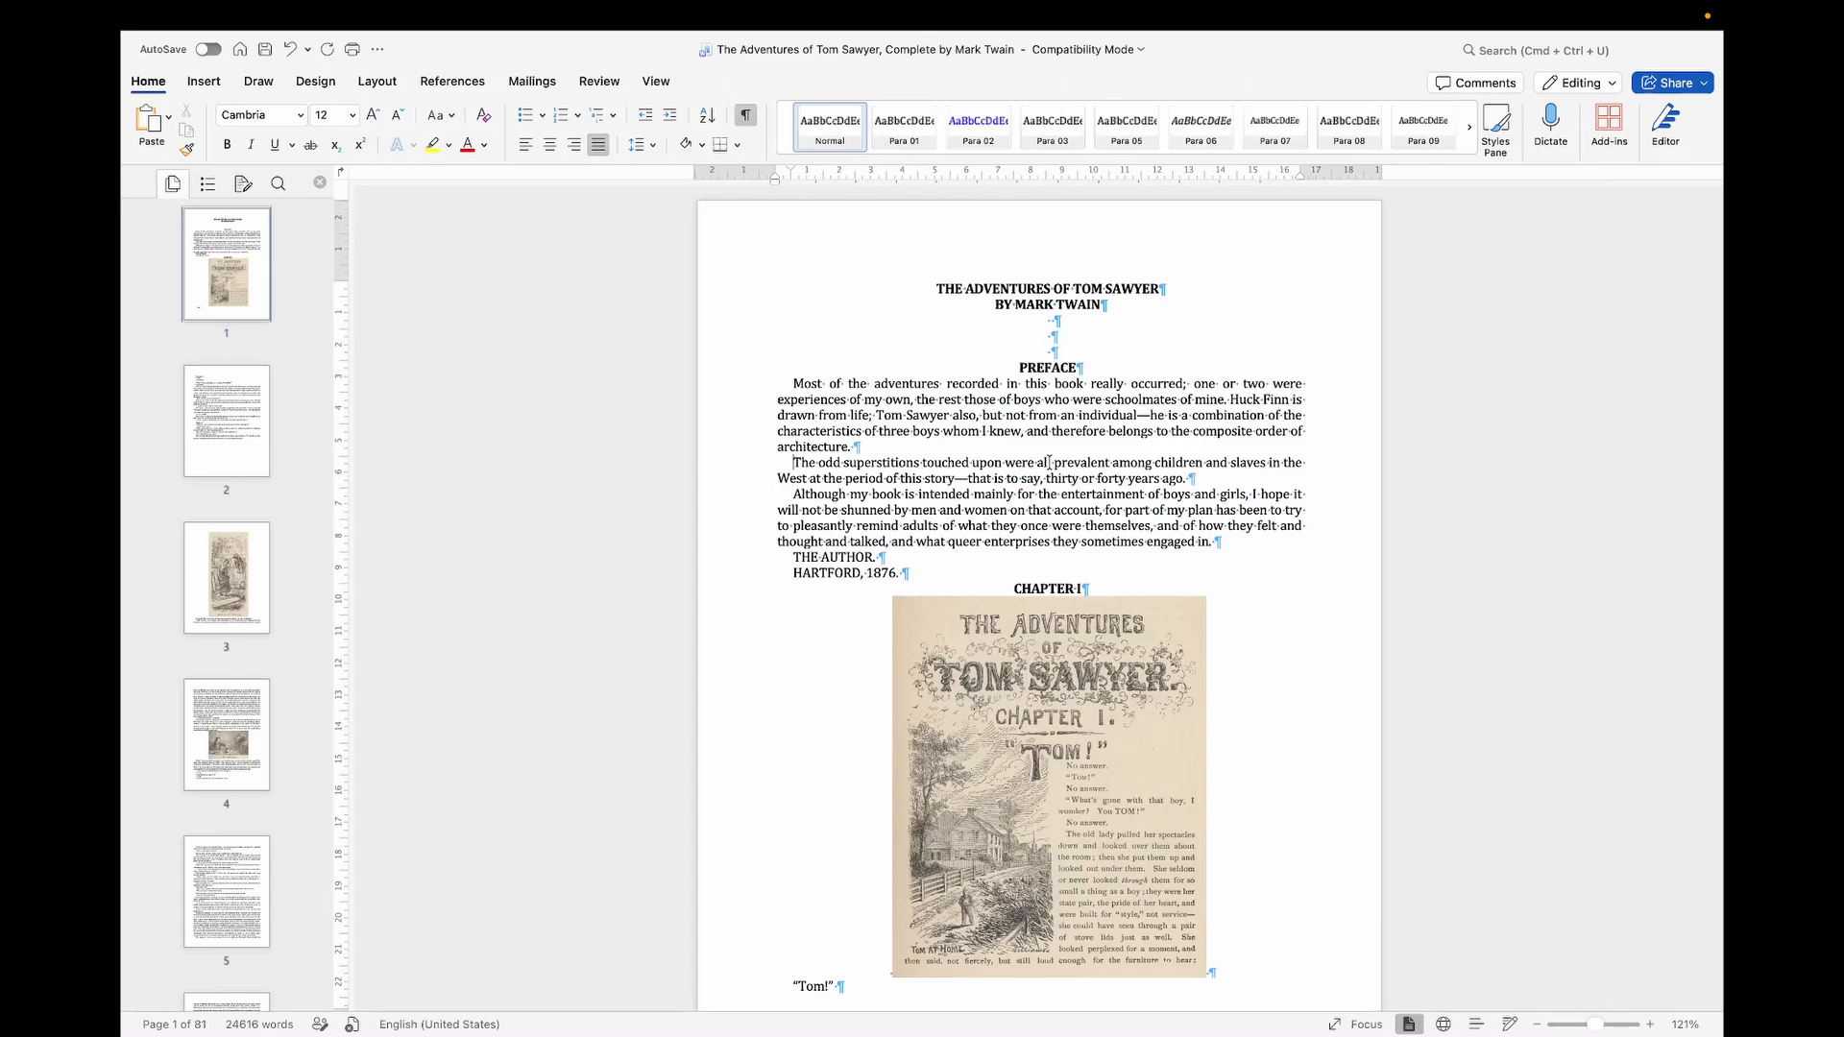
Step: Look over the available page sizes for the document without choosing a different one
left_click(376, 81)
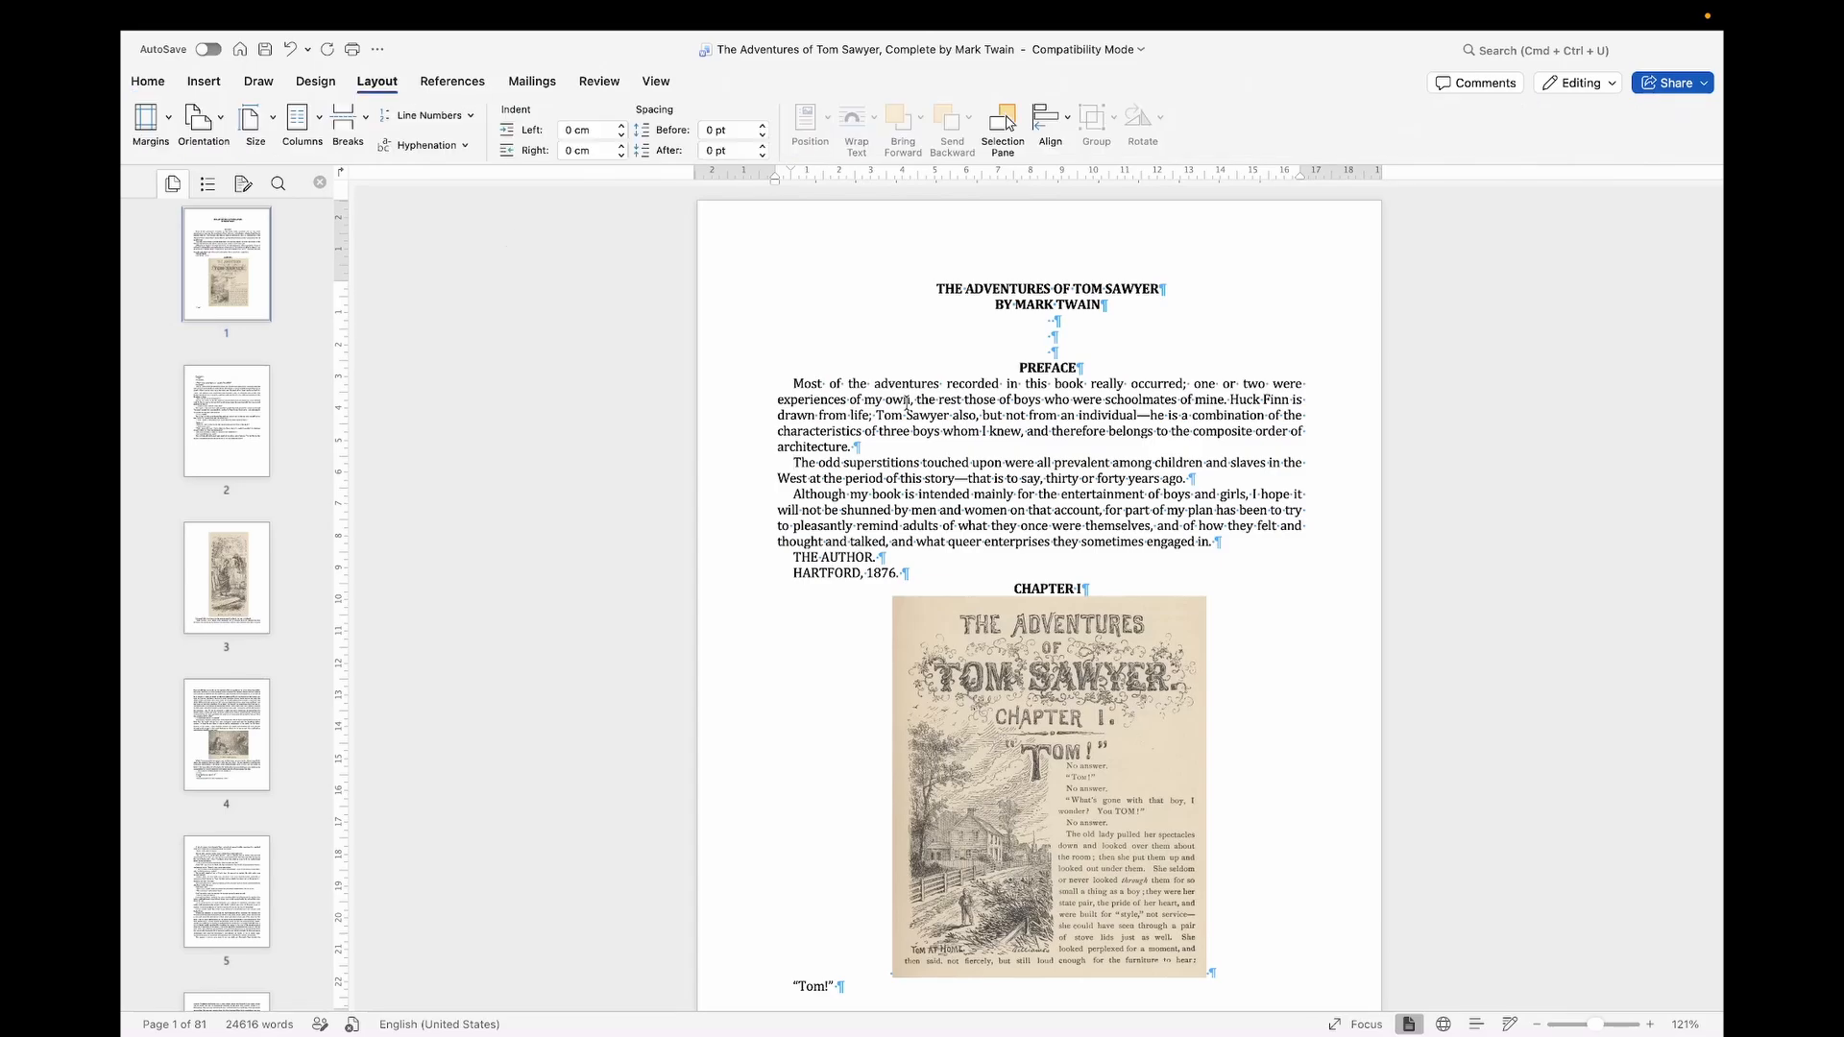
left_click(263, 130)
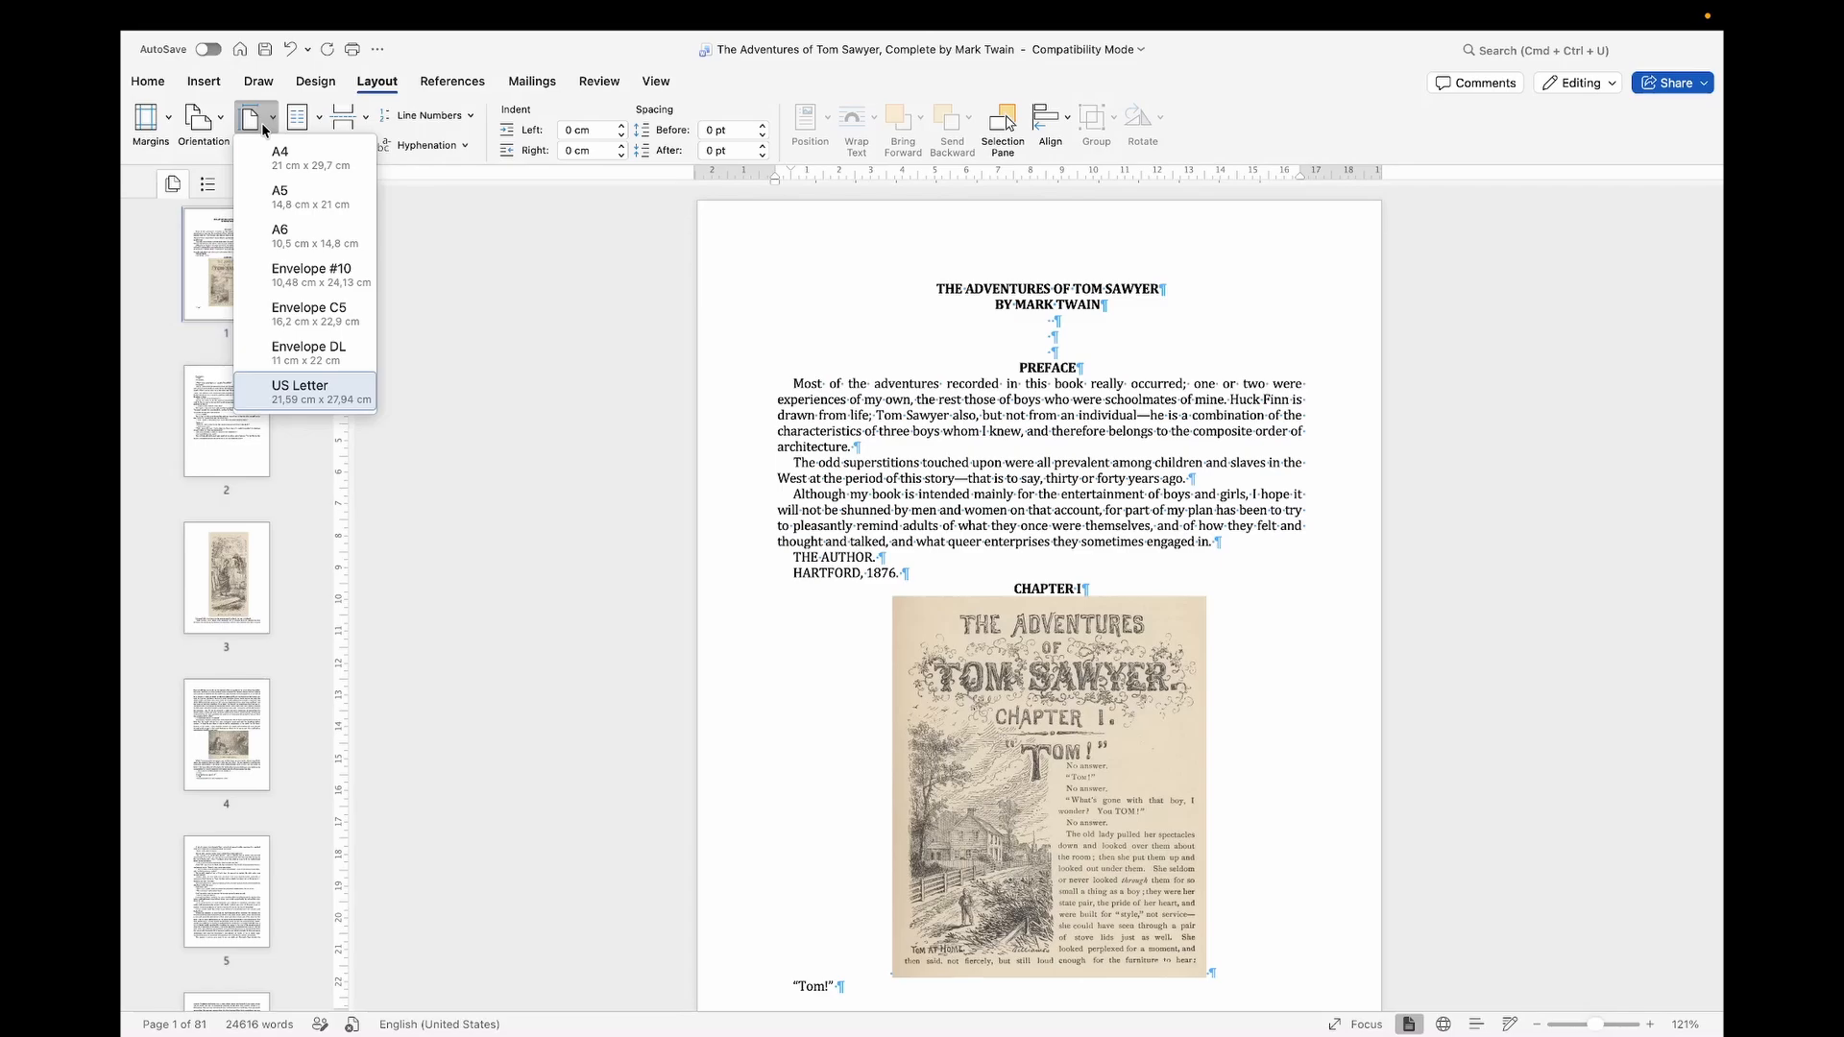
left_click(1054, 432)
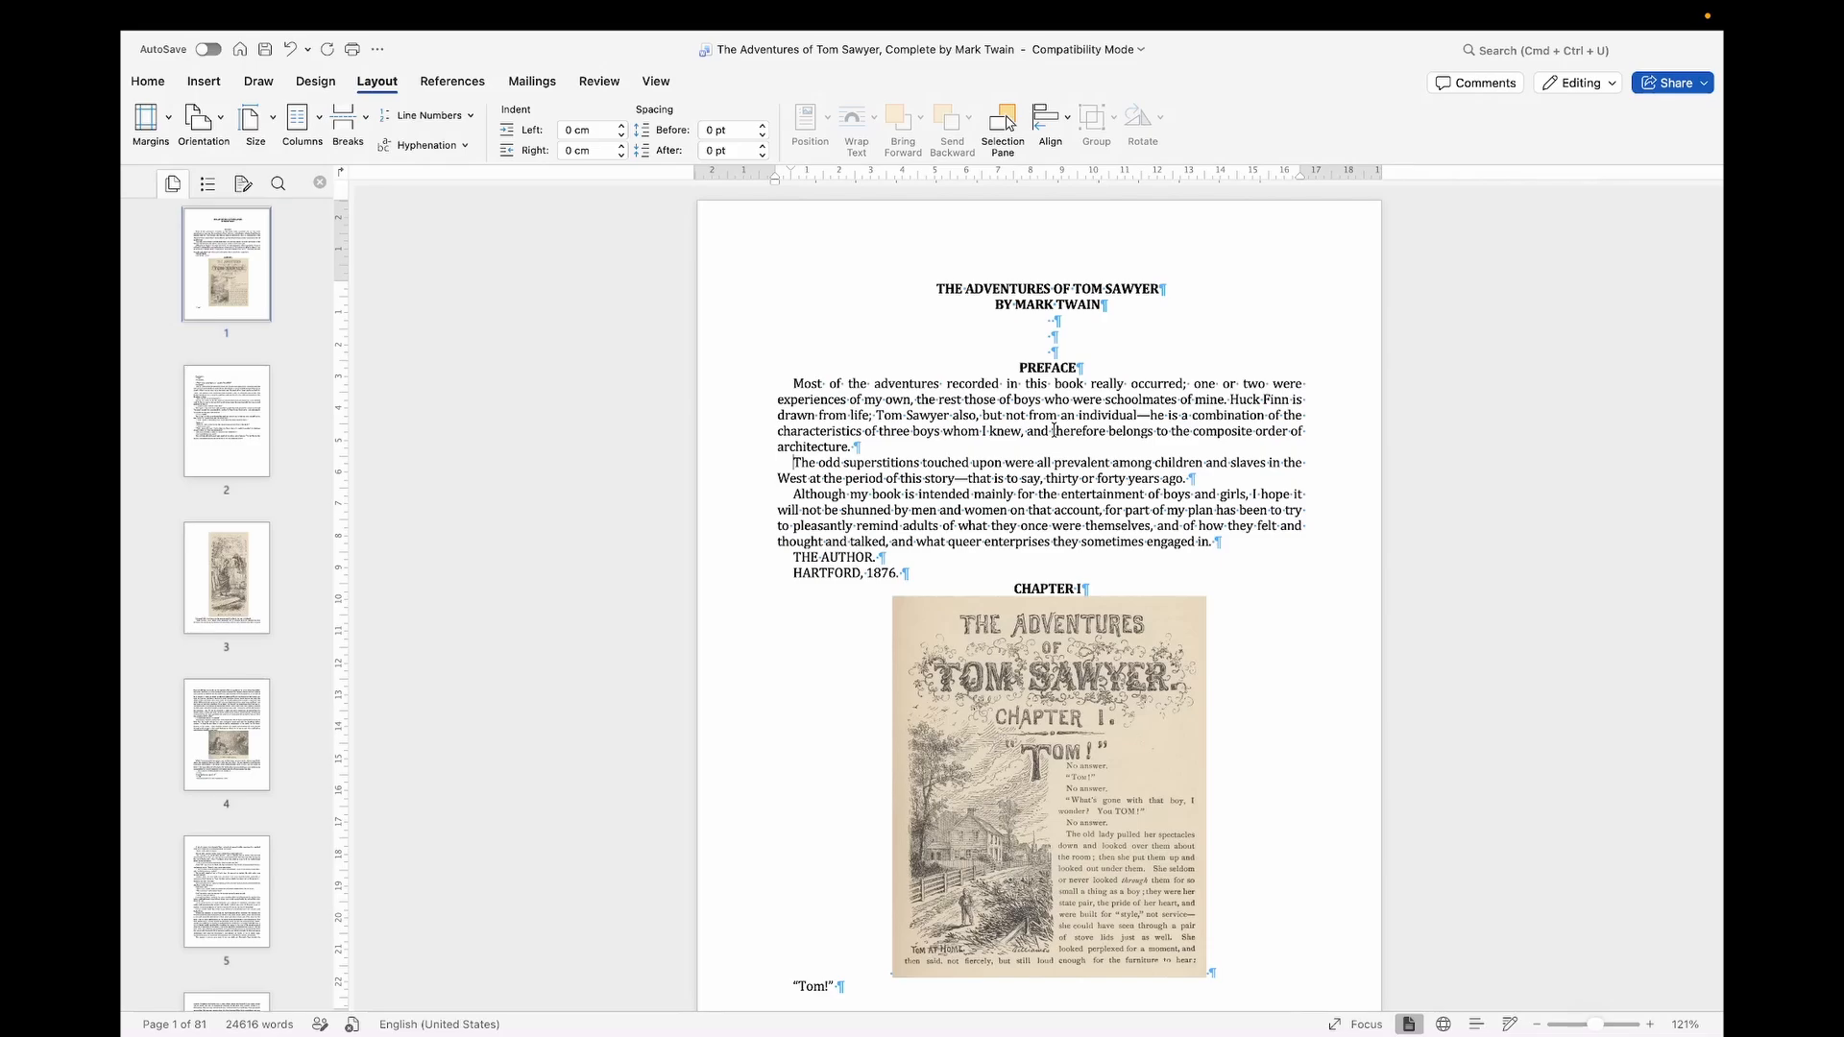
Step: Display the full list of available styles alongside the document
scroll(1054, 430, "up", 4)
left_click(144, 83)
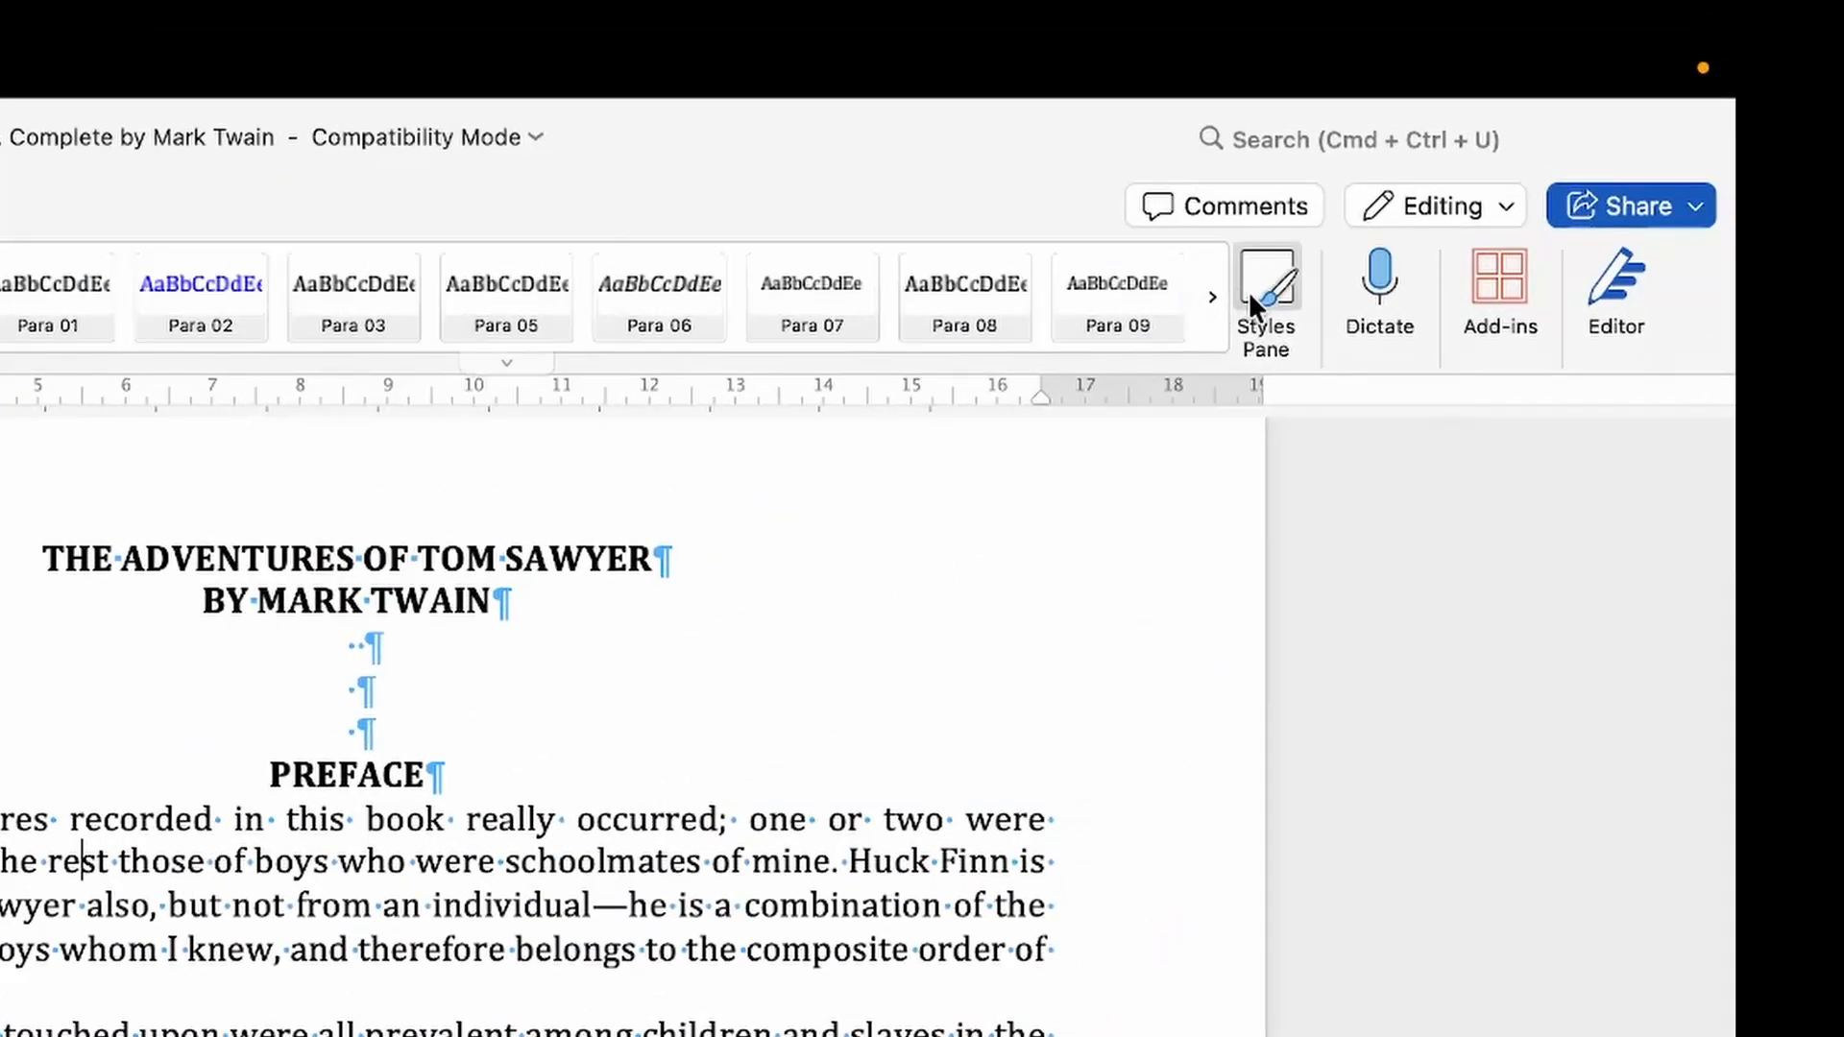
left_click(1488, 123)
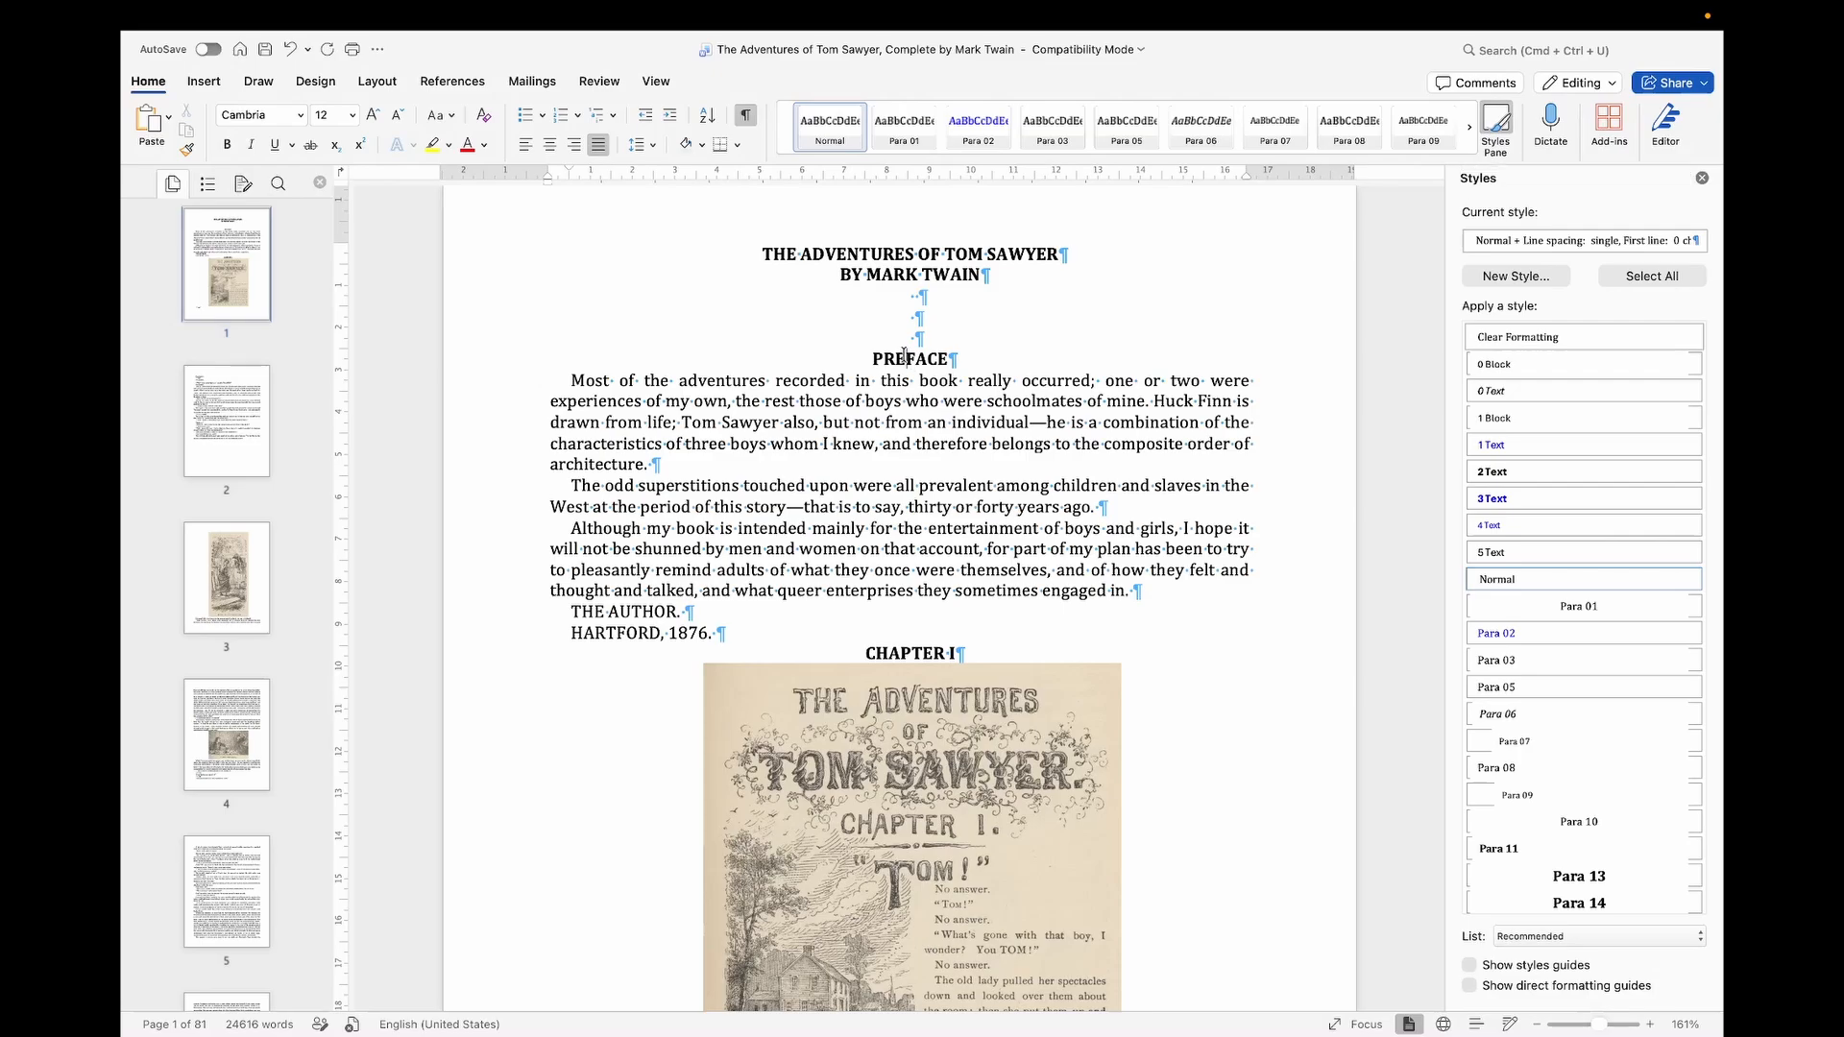
Step: Apply the Heading 1 style to the PREFACE line
left_click(904, 357)
double_click(881, 360)
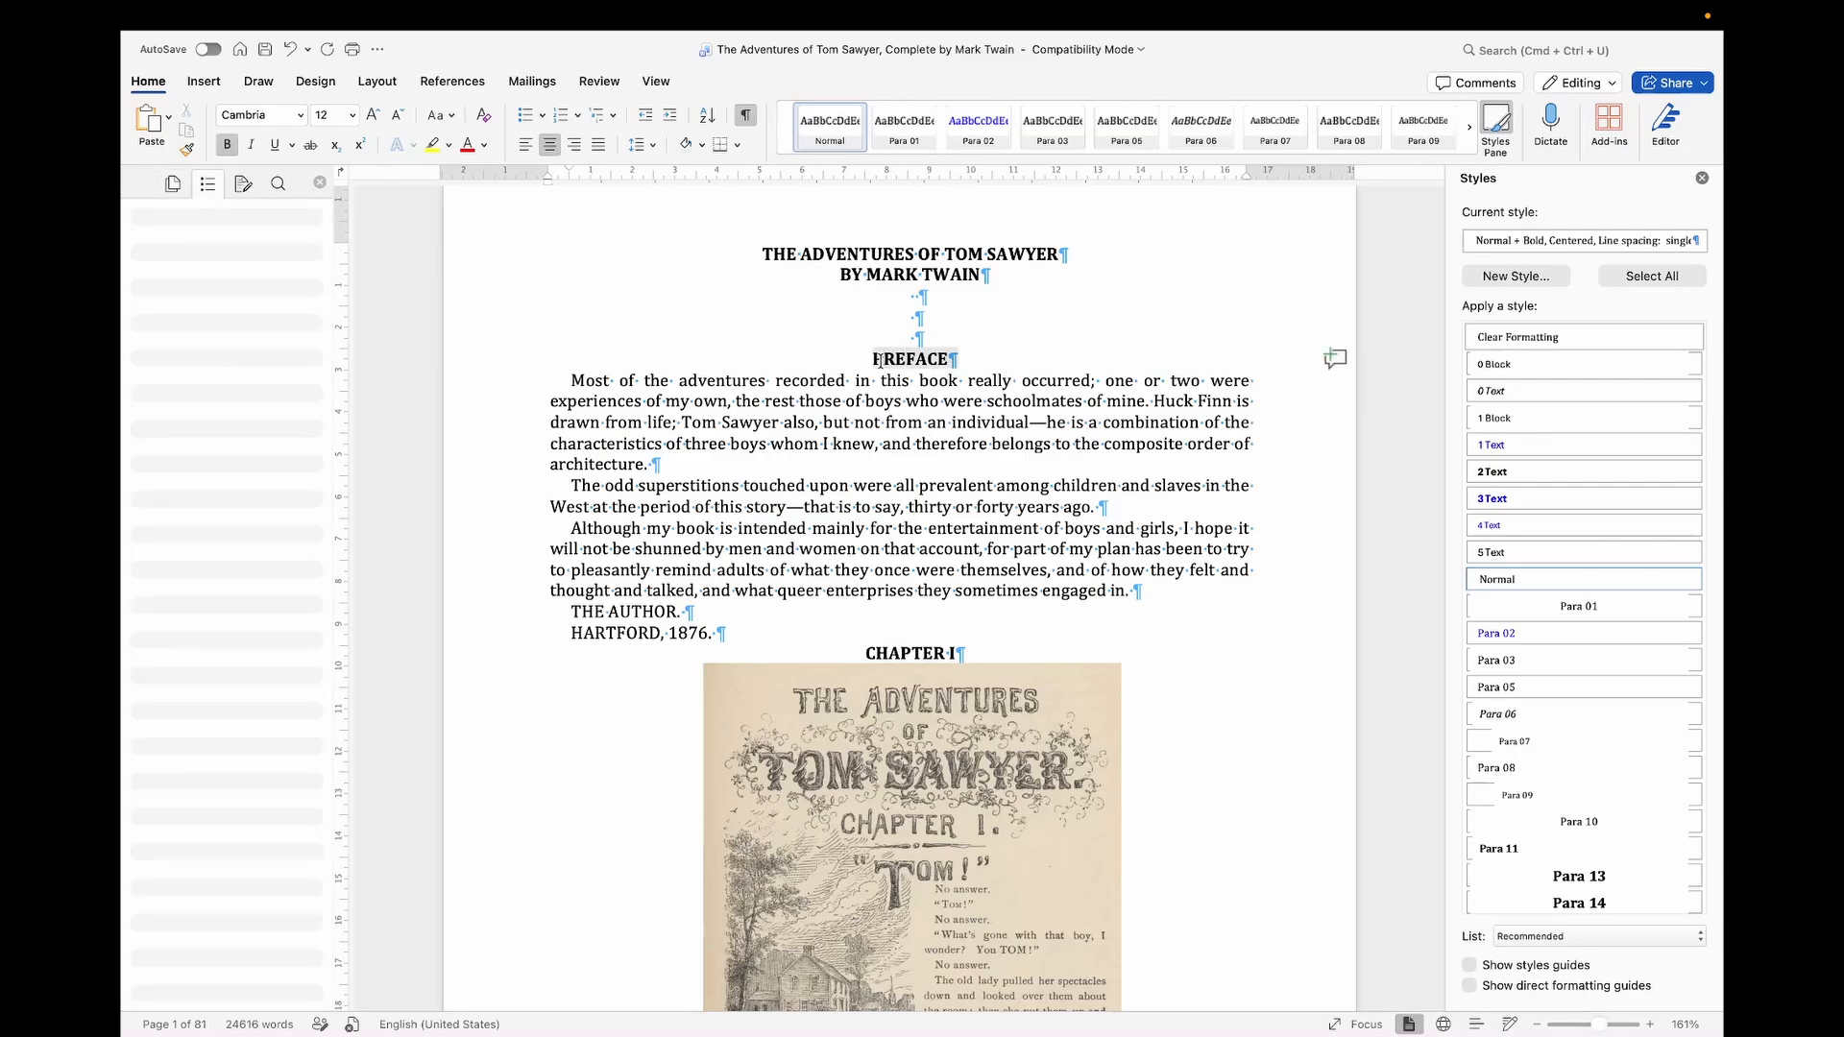
double_click(903, 652)
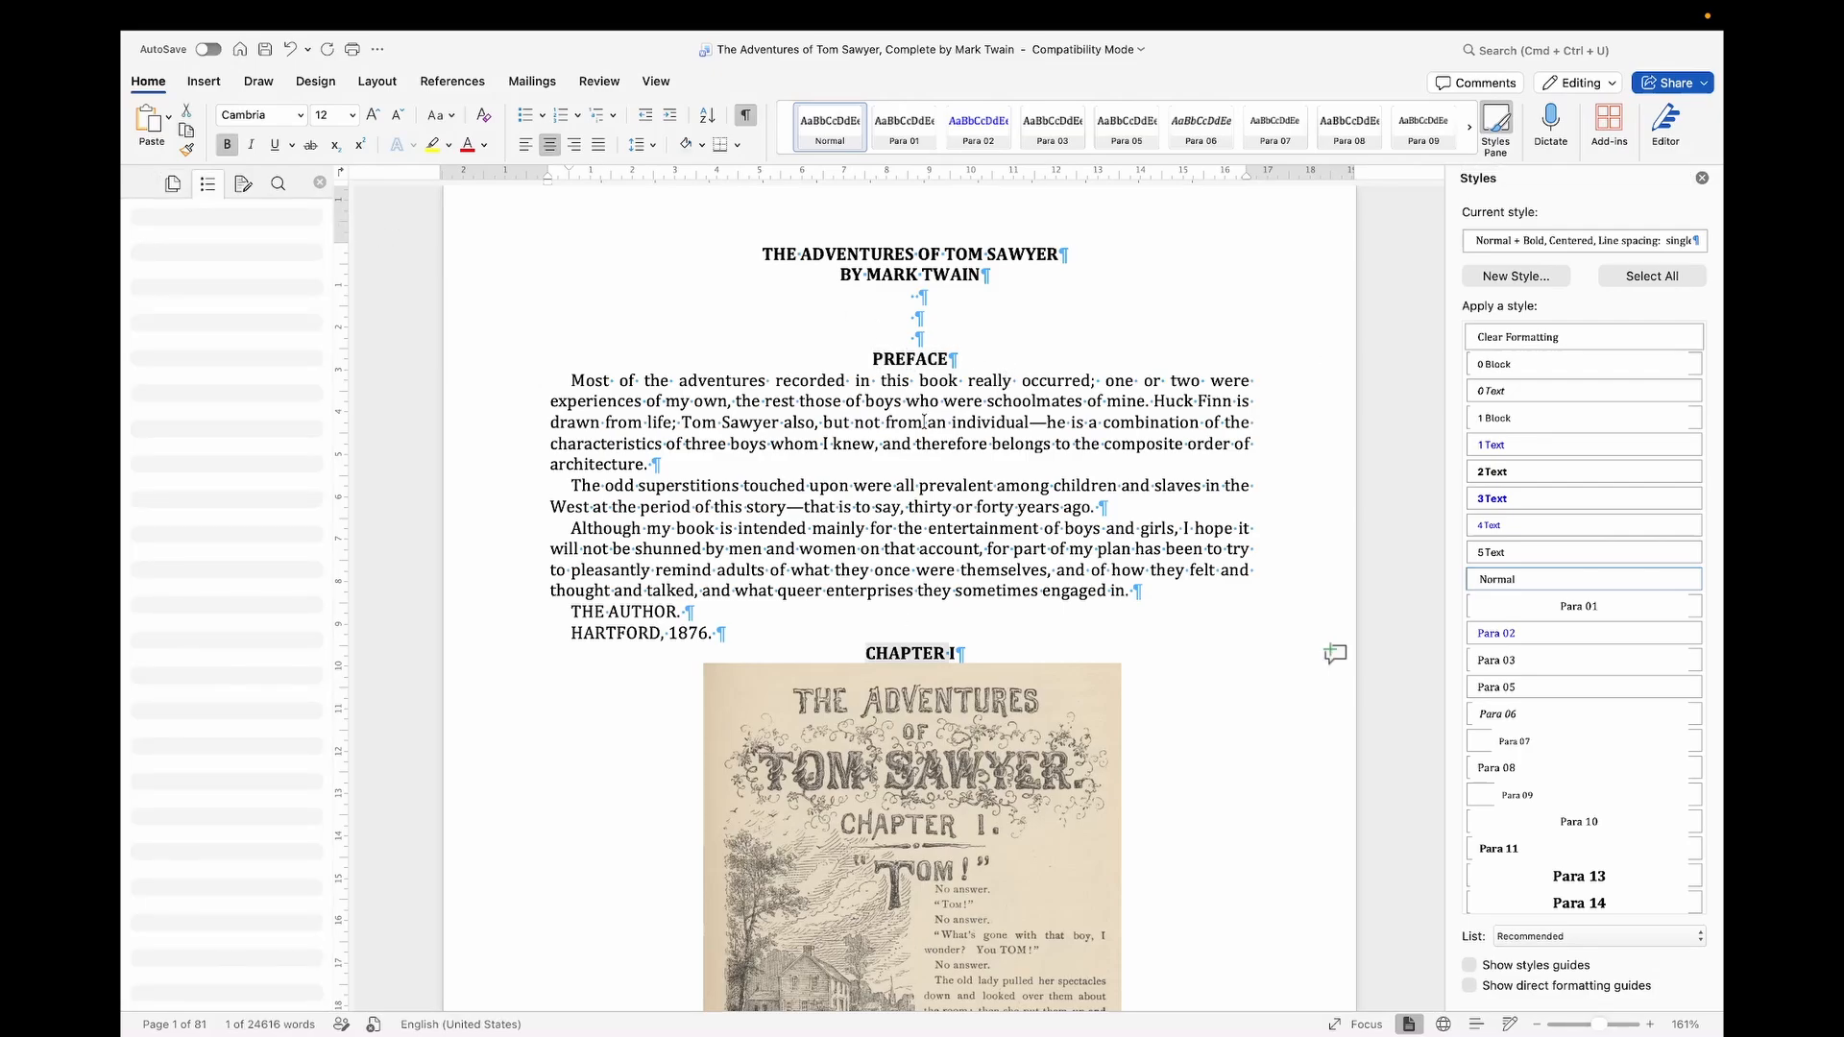
left_click(918, 357)
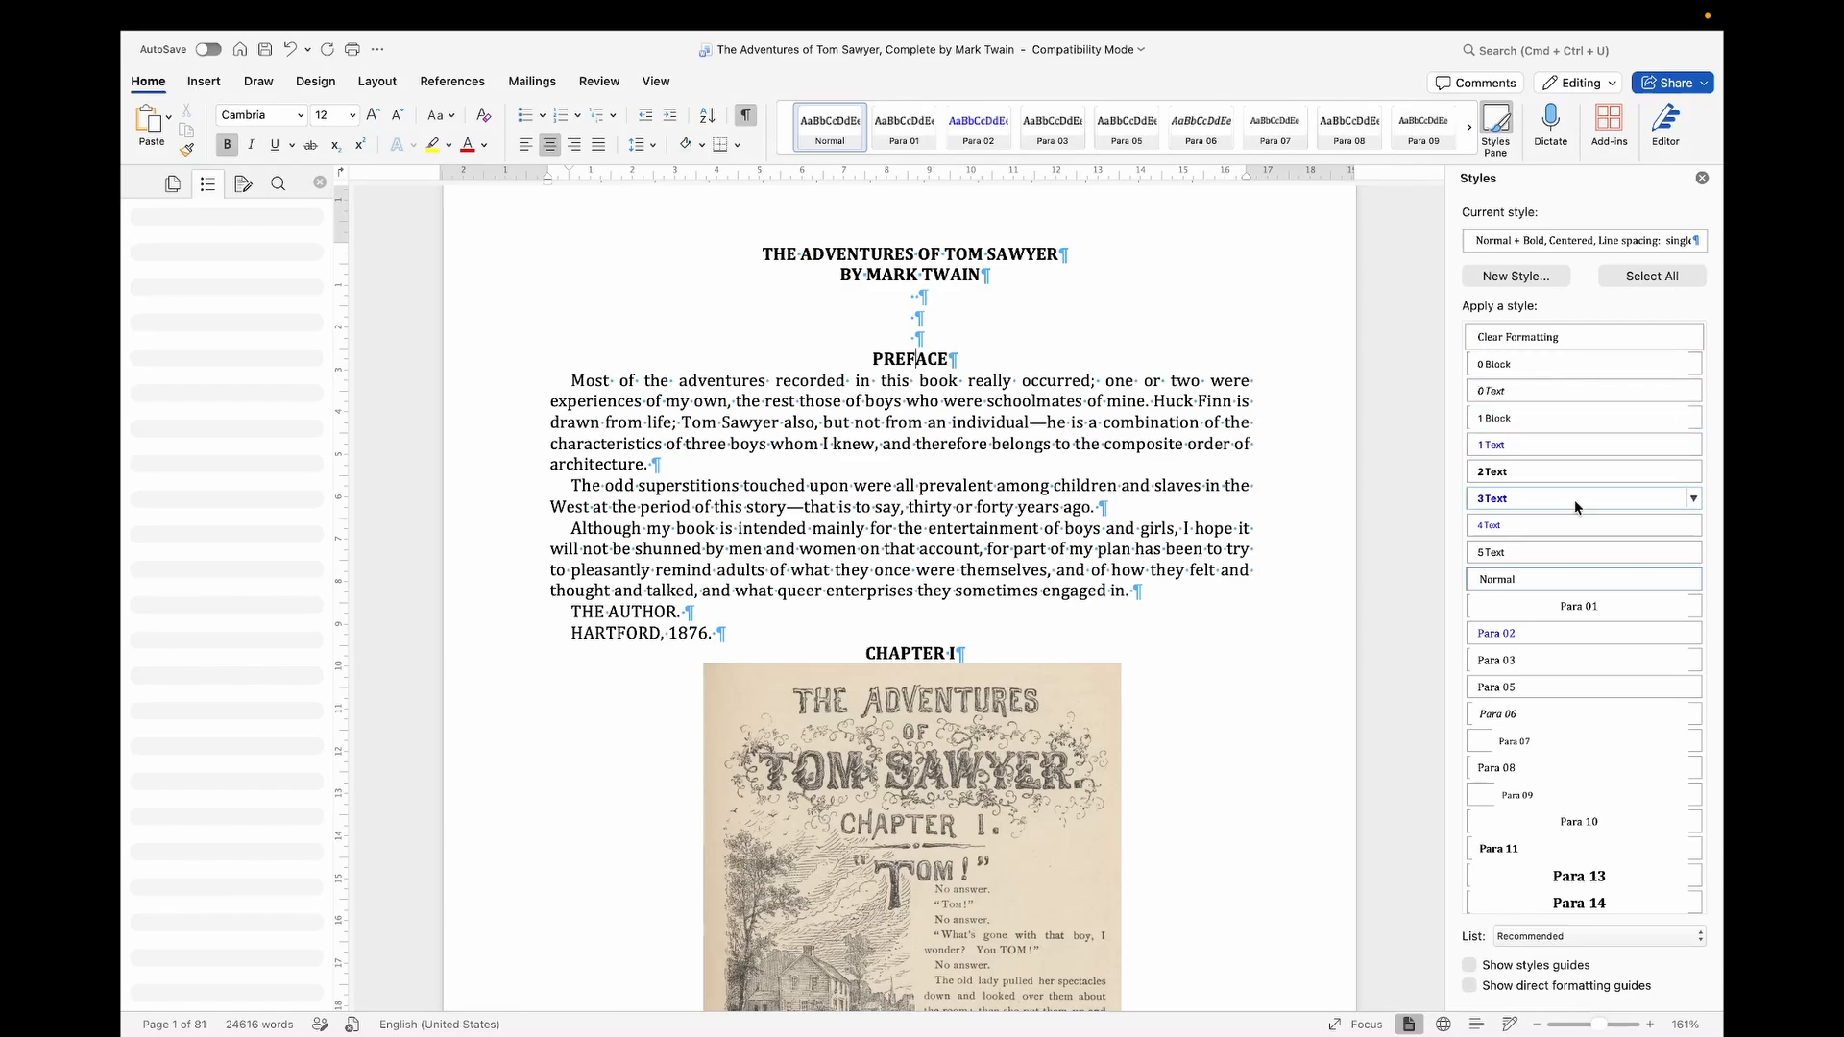
scroll(1576, 507, "down", 6)
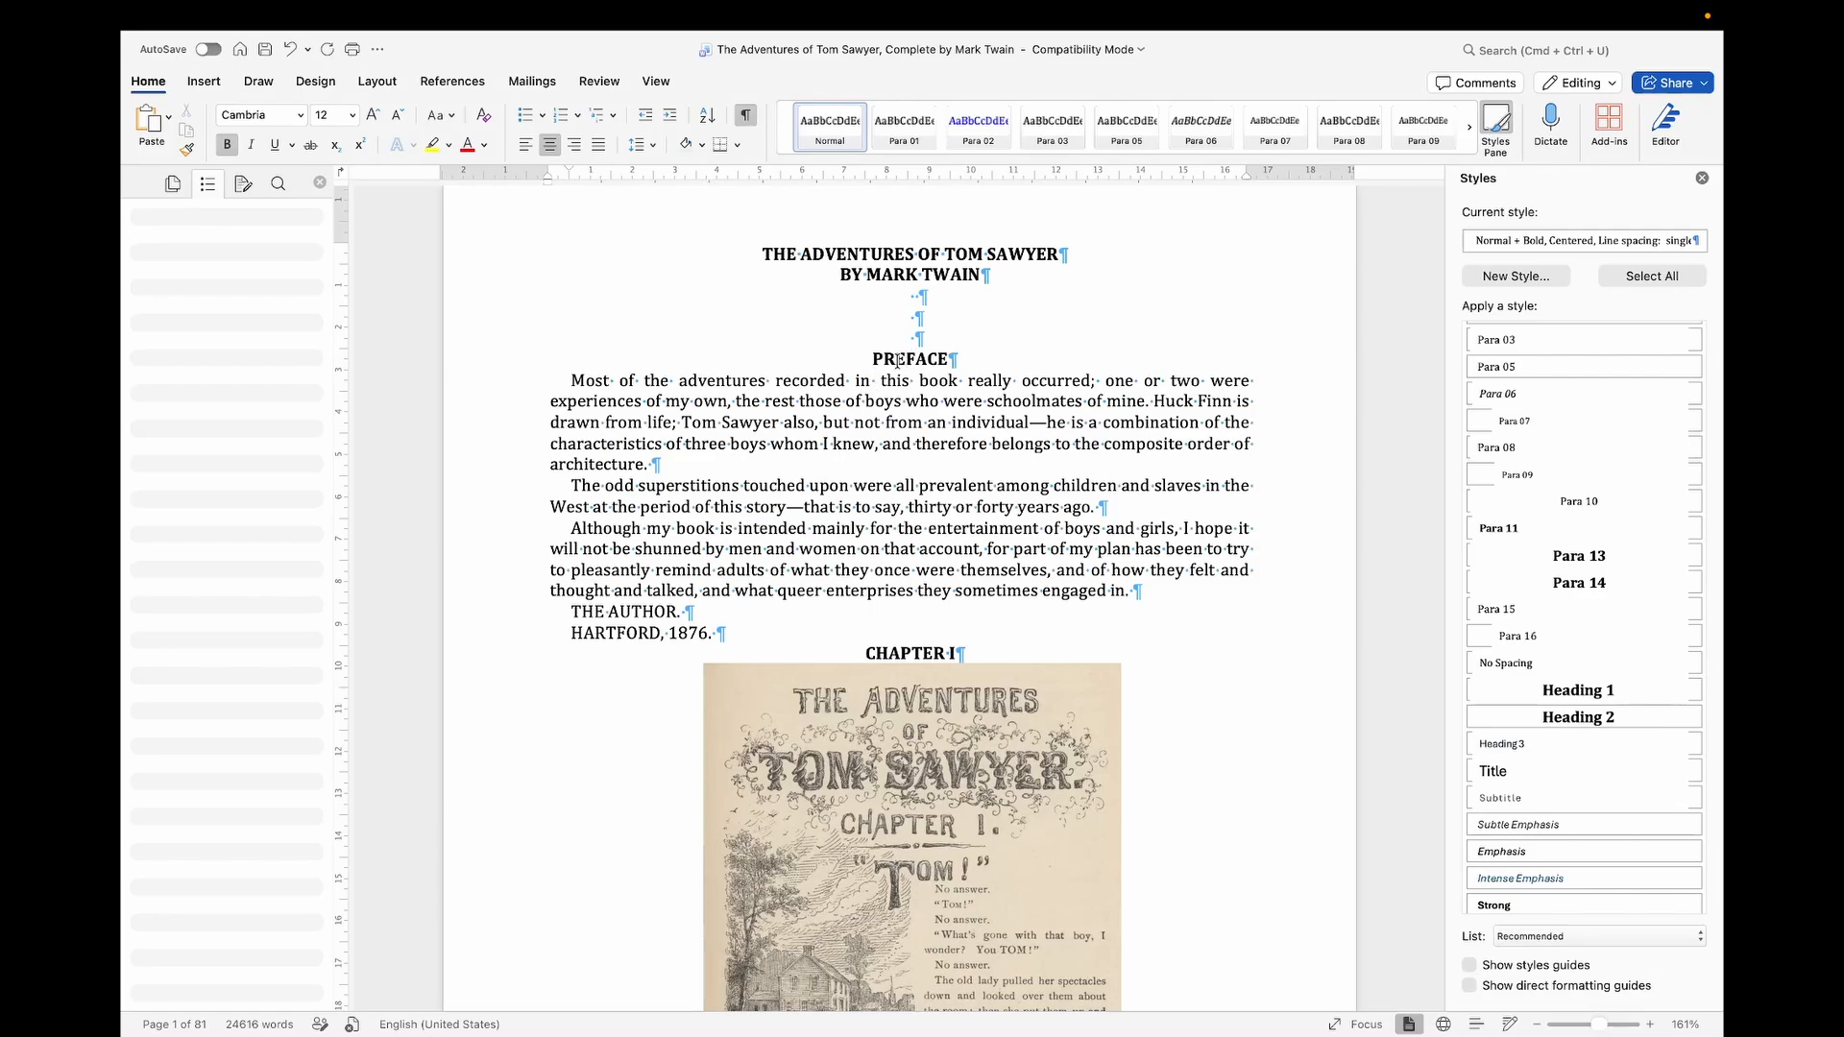
left_click(1590, 695)
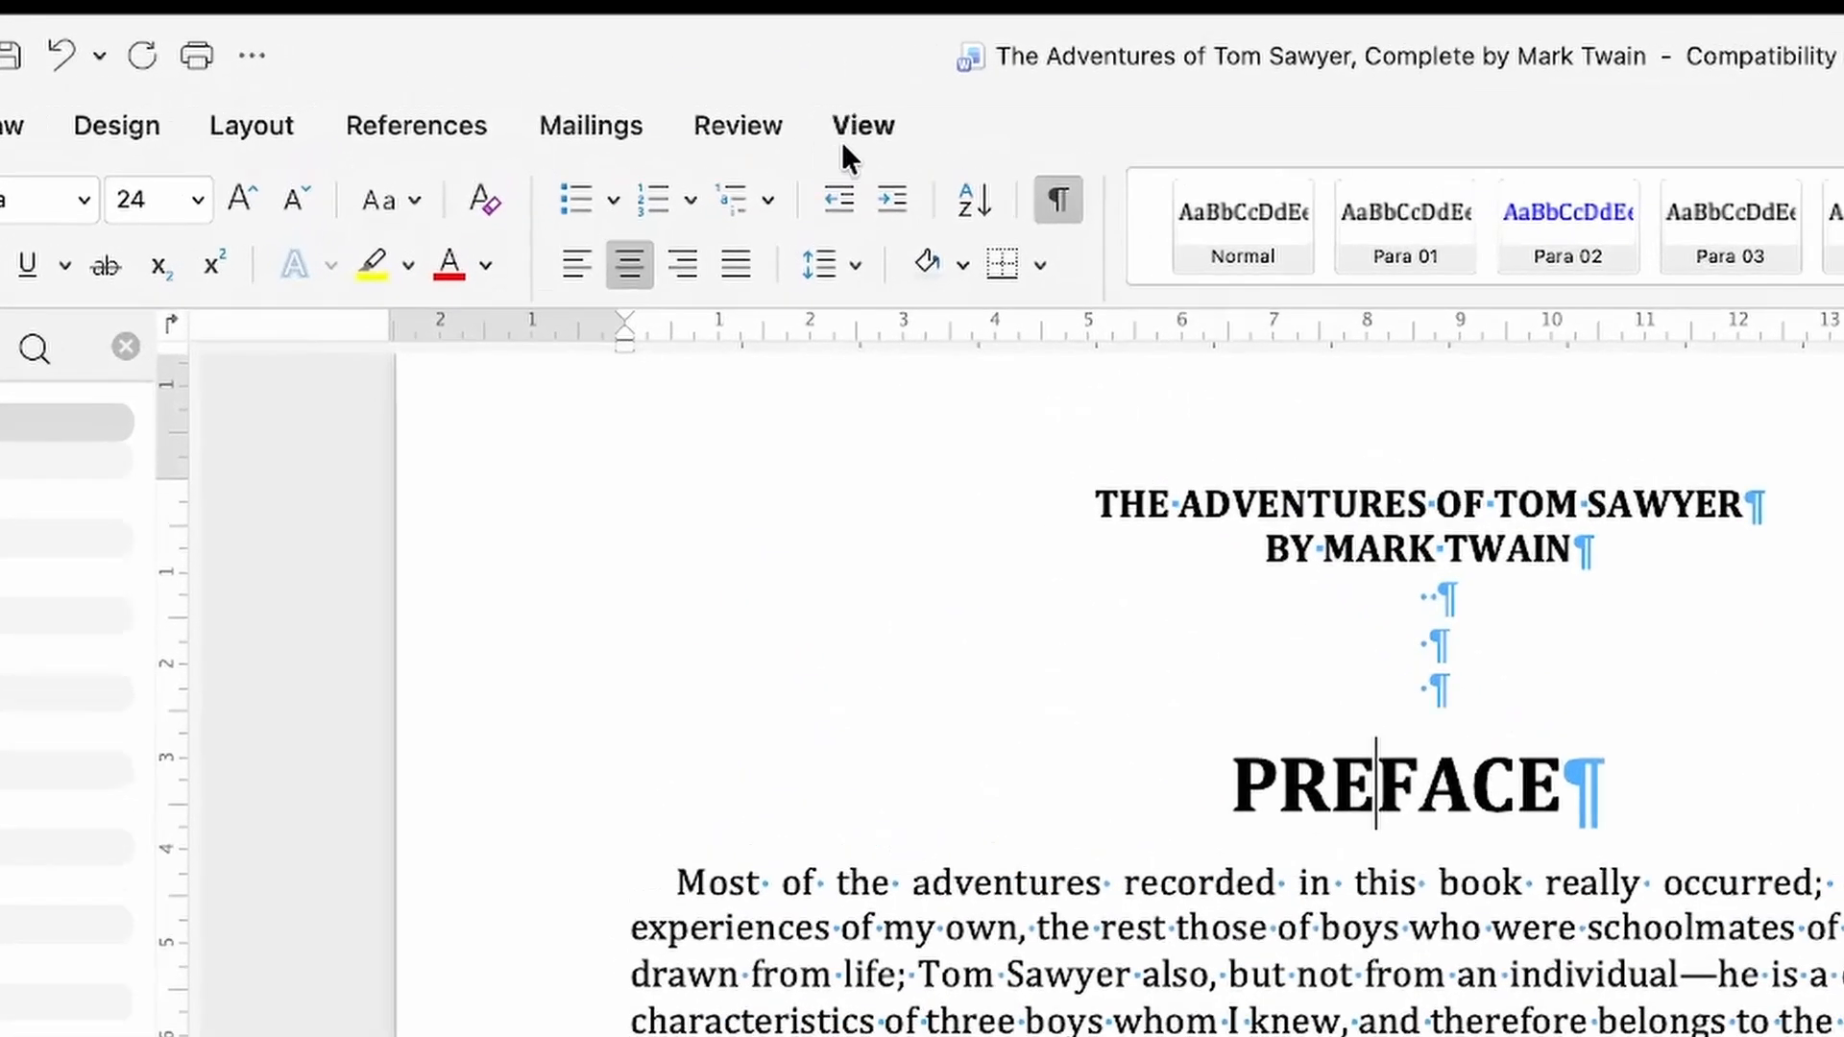
Step: Toggle the navigation pane off and on, and set it to list the document's headings instead of page thumbnails
left_click(656, 81)
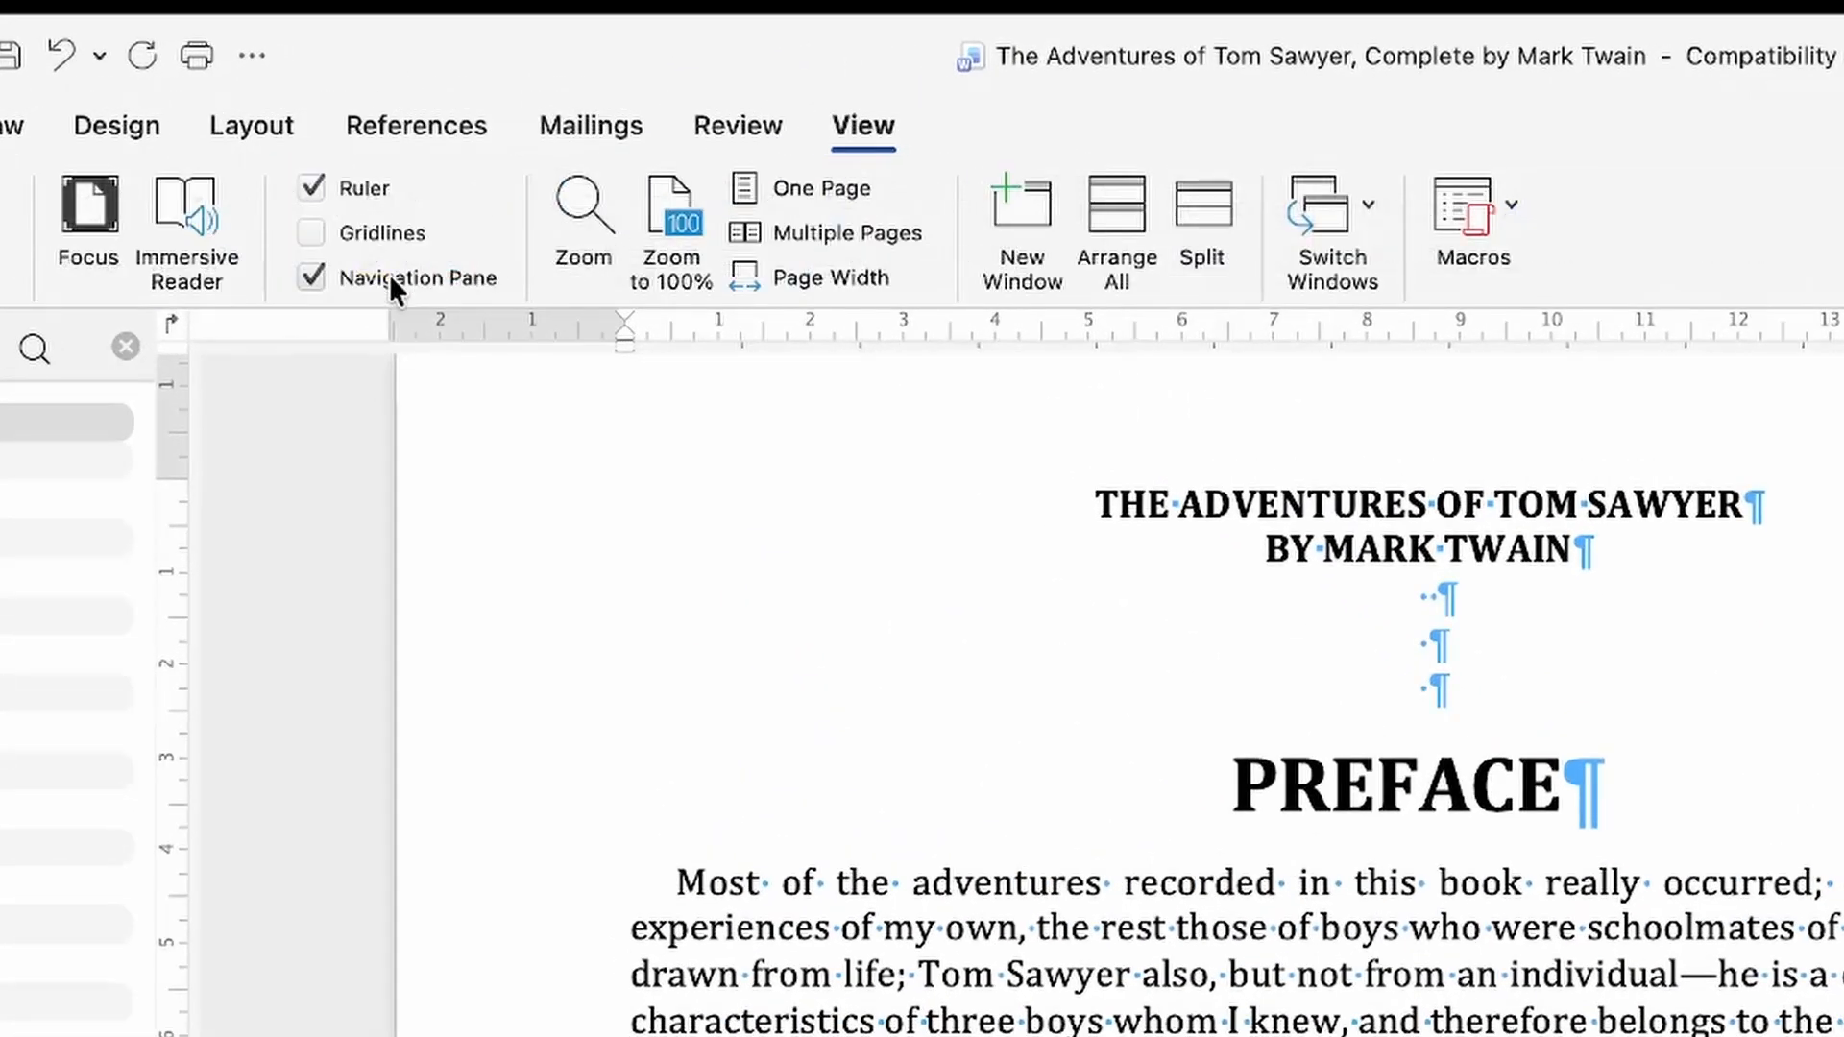
left_click(349, 279)
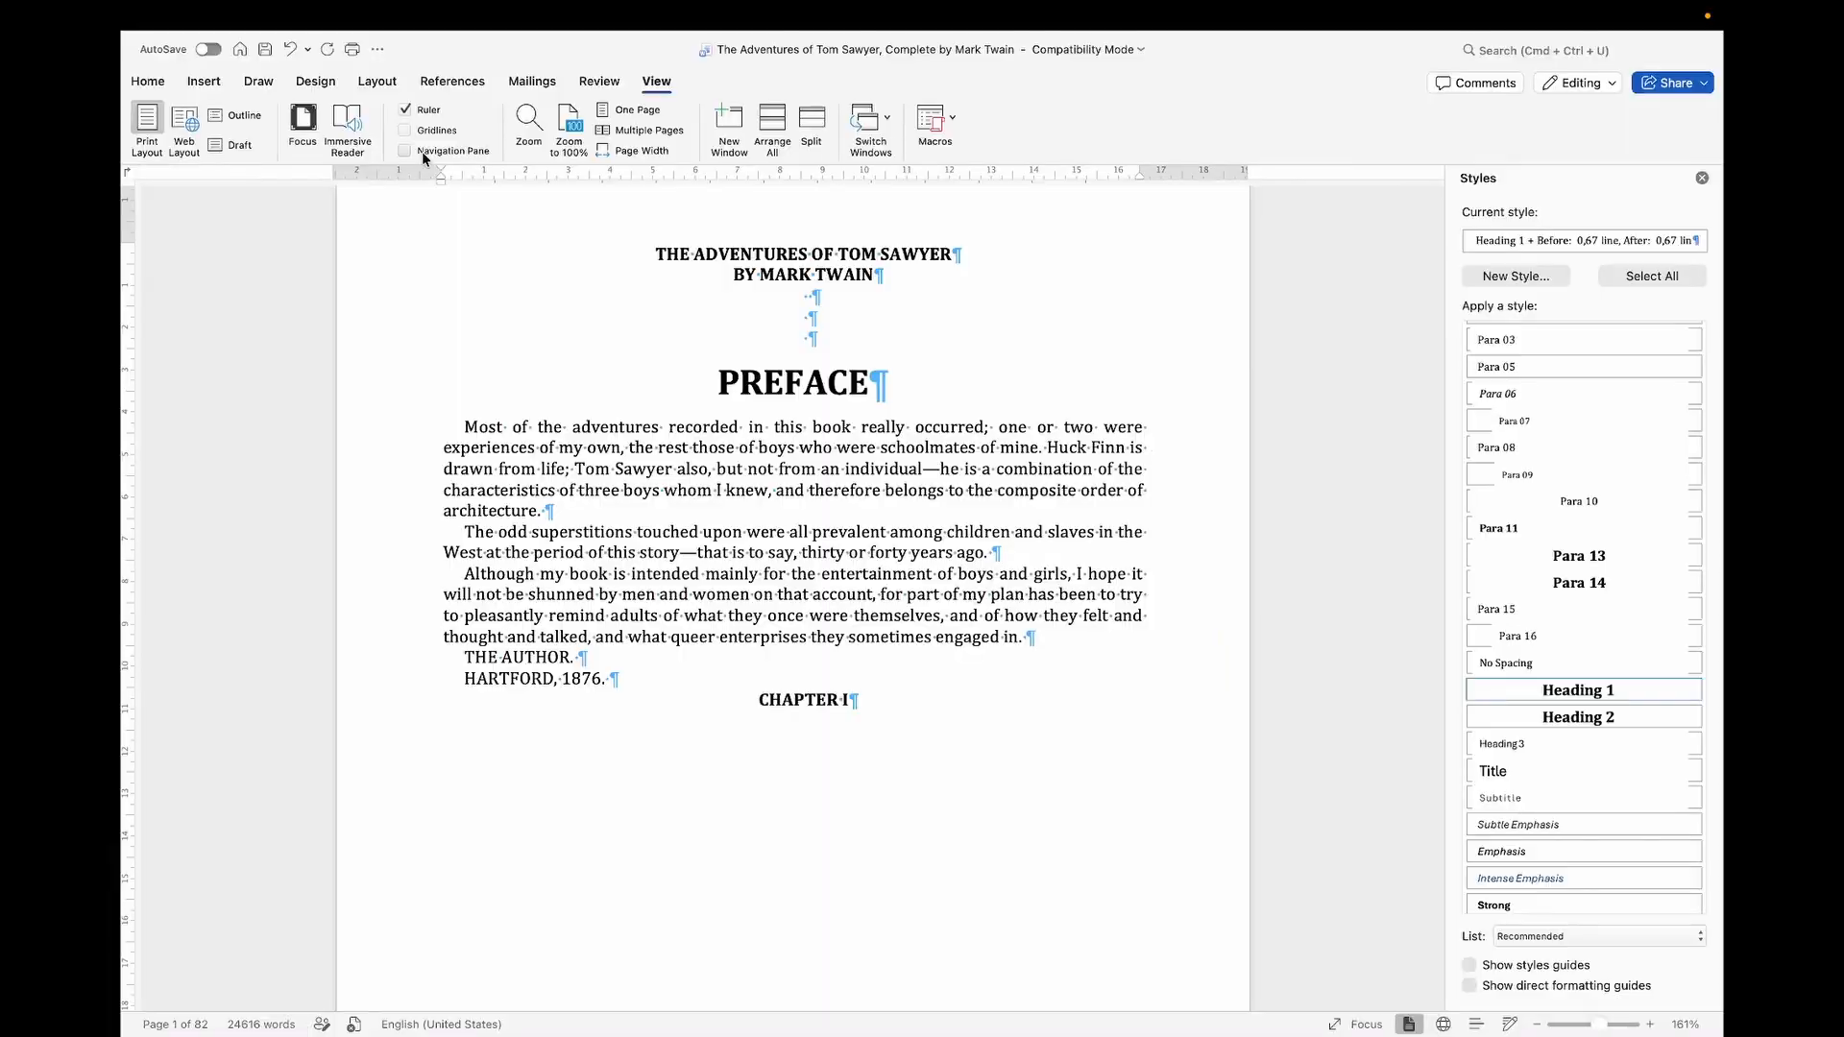
left_click(349, 279)
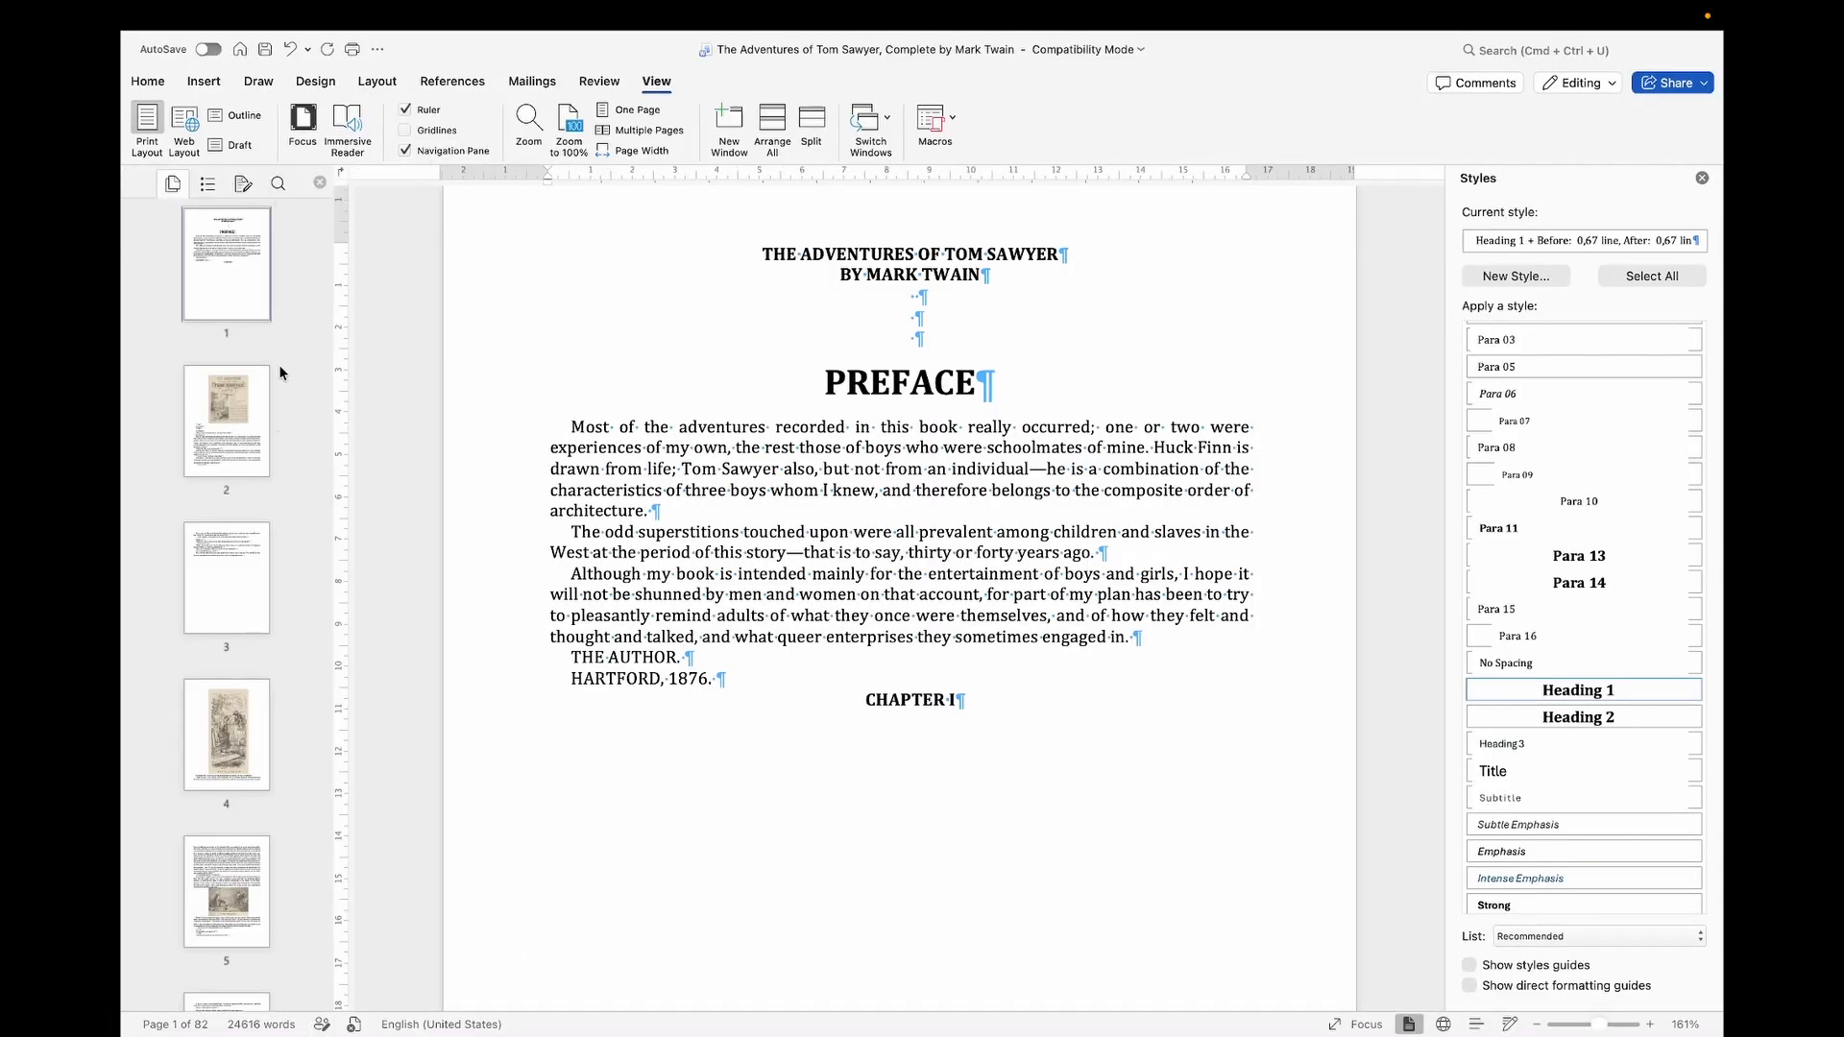
left_click(206, 184)
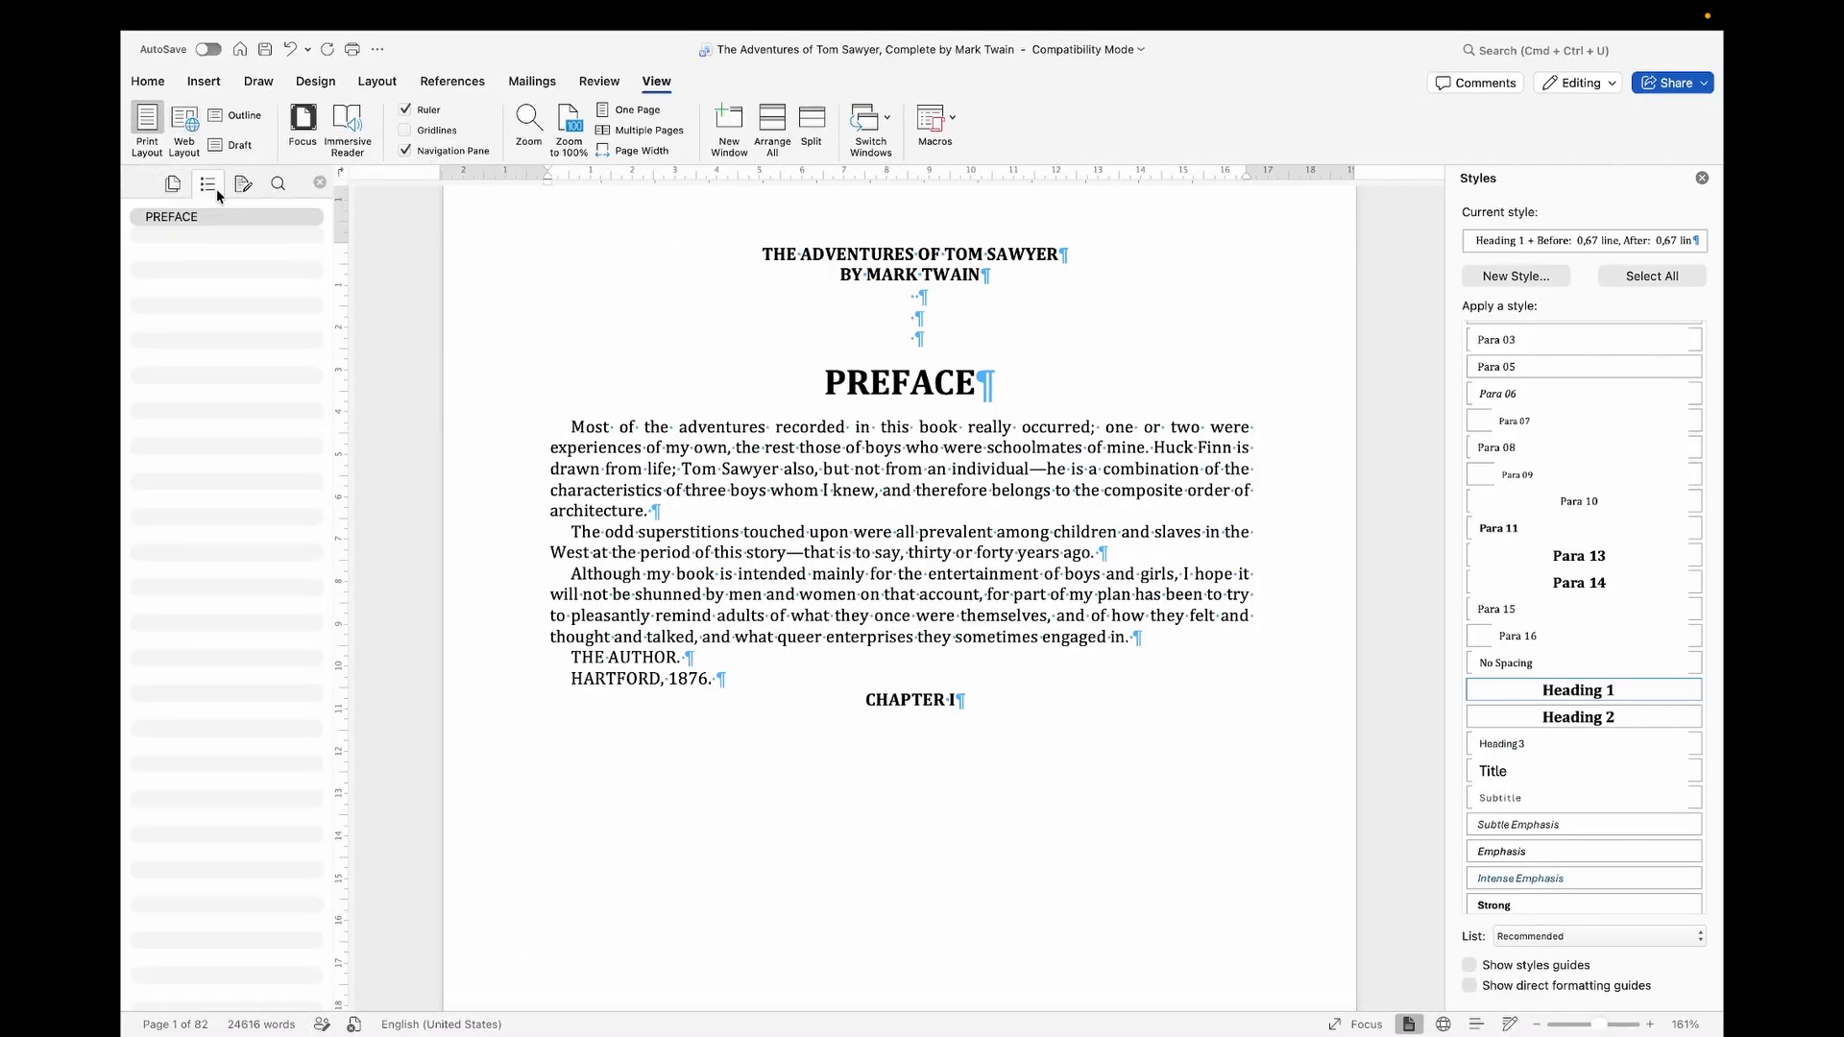
Step: Apply the Heading 1 style to the CHAPTER I line
left_click(923, 573)
left_click(909, 699)
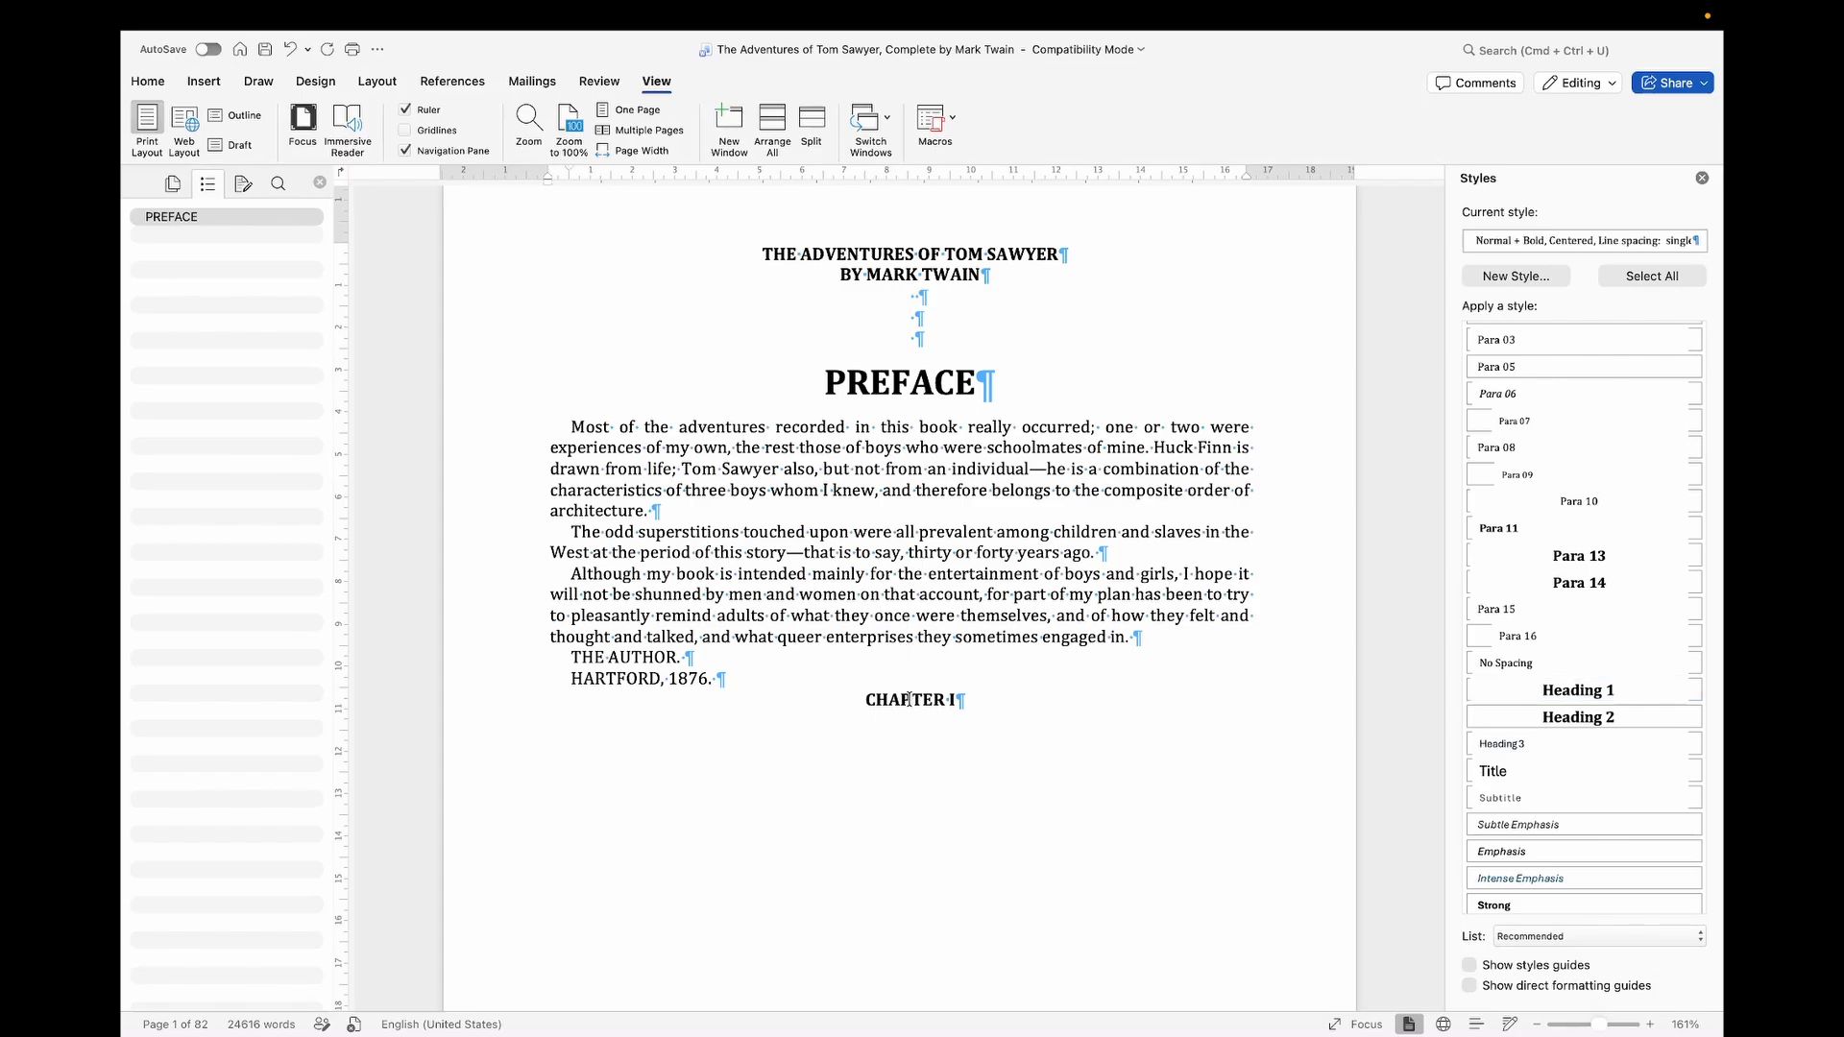
left_click(1507, 691)
Step: Find the CHAPTER II line and apply the Heading 1 style to it
scroll(1088, 565, "down", 5)
scroll(1088, 564, "down", 15)
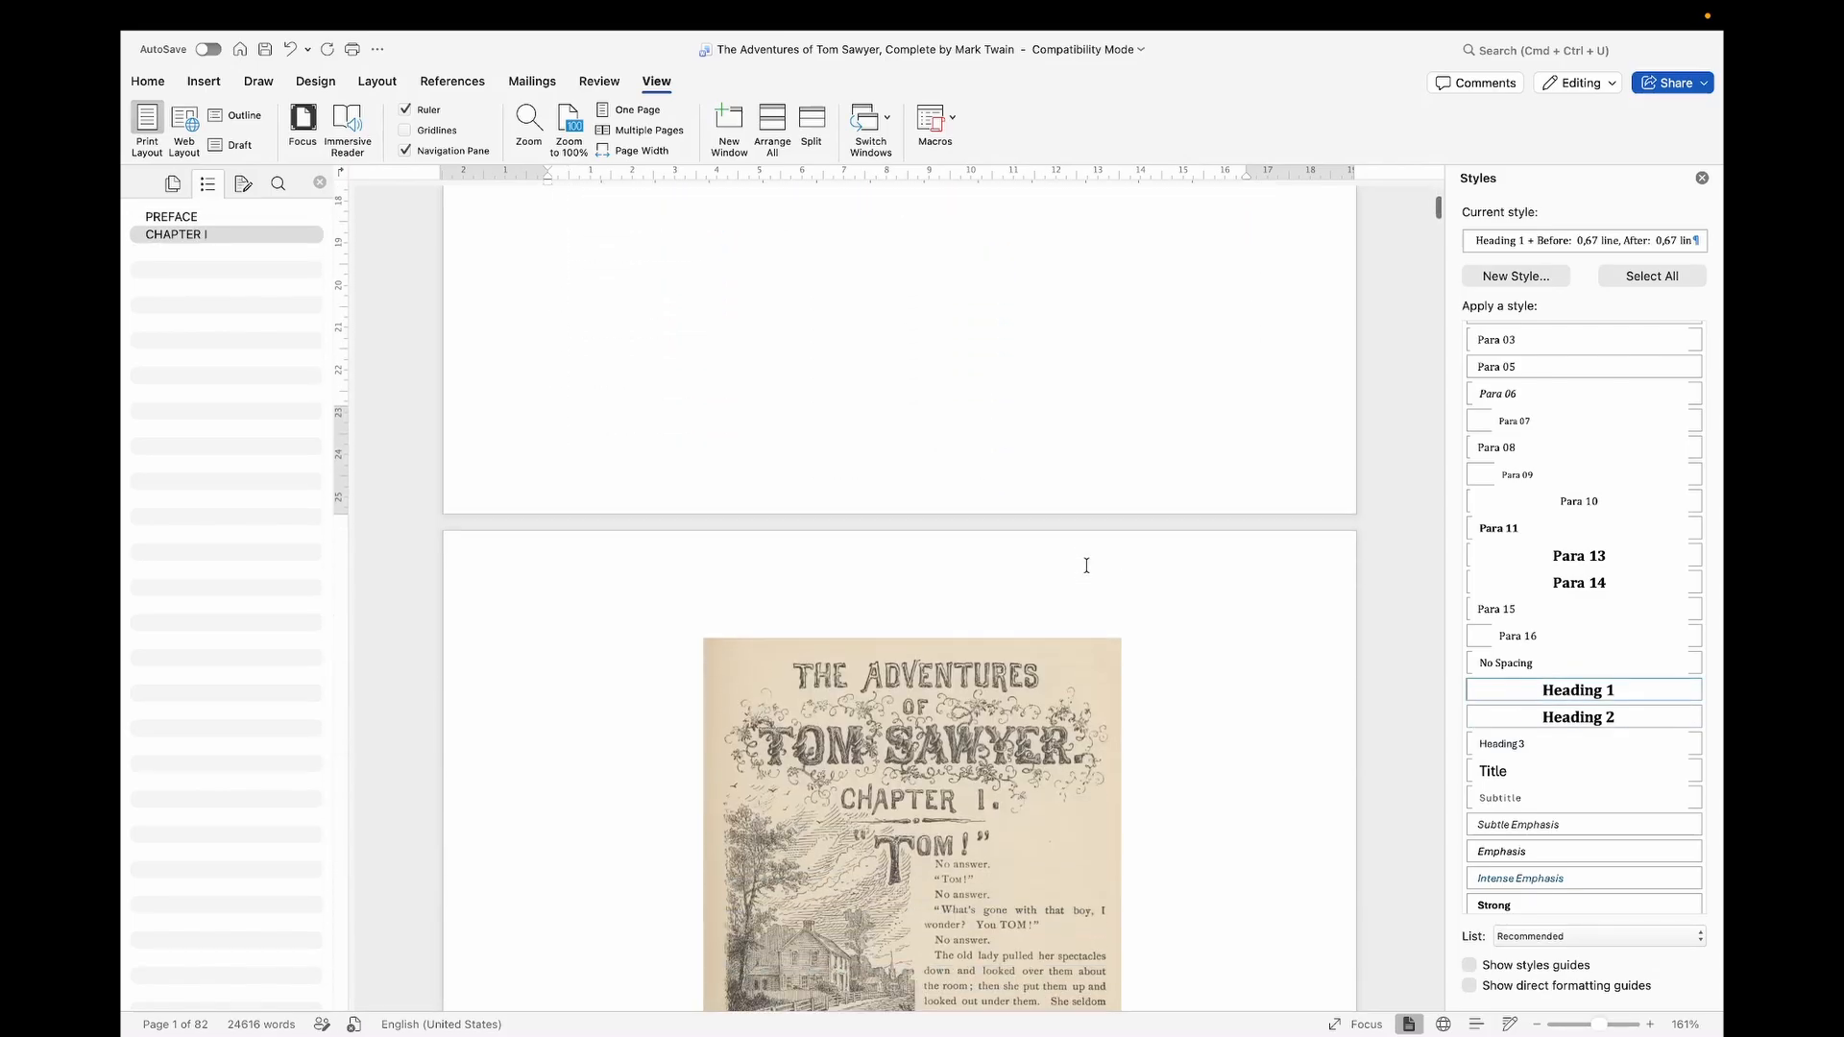
scroll(1088, 567, "down", 20)
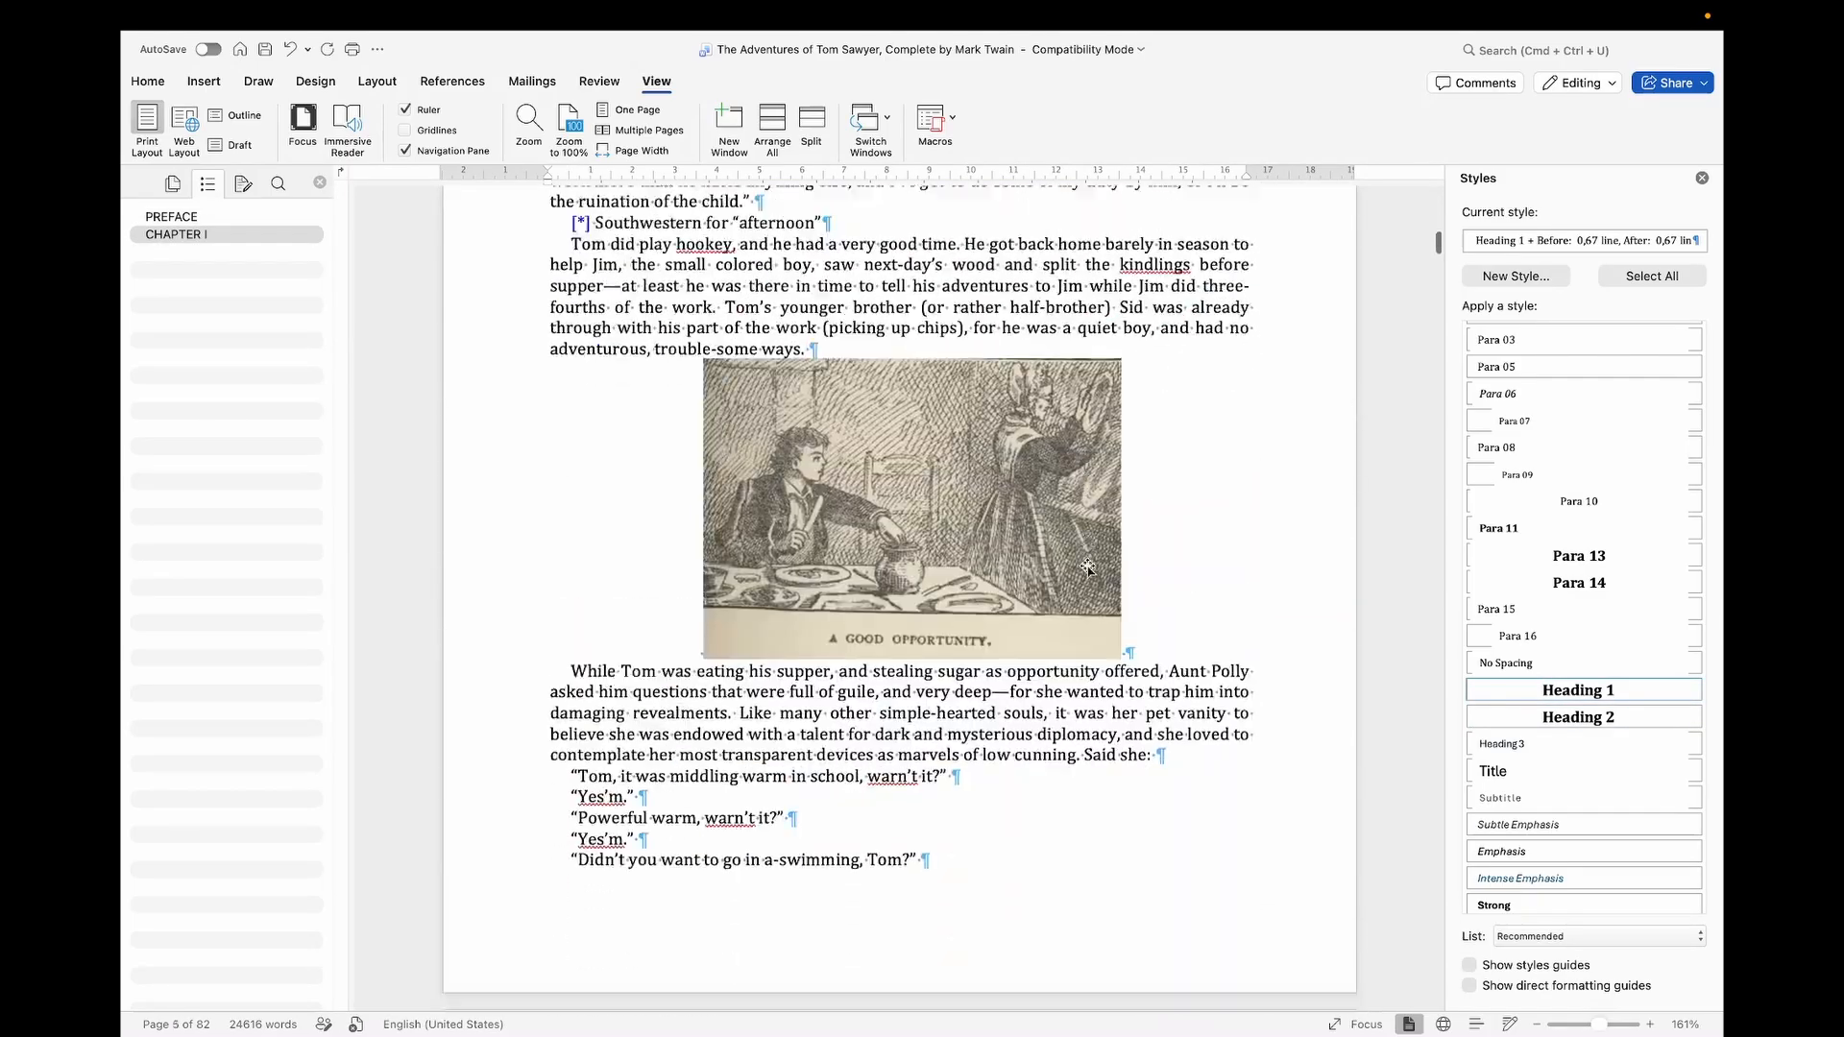
scroll(1086, 566, "down", 10)
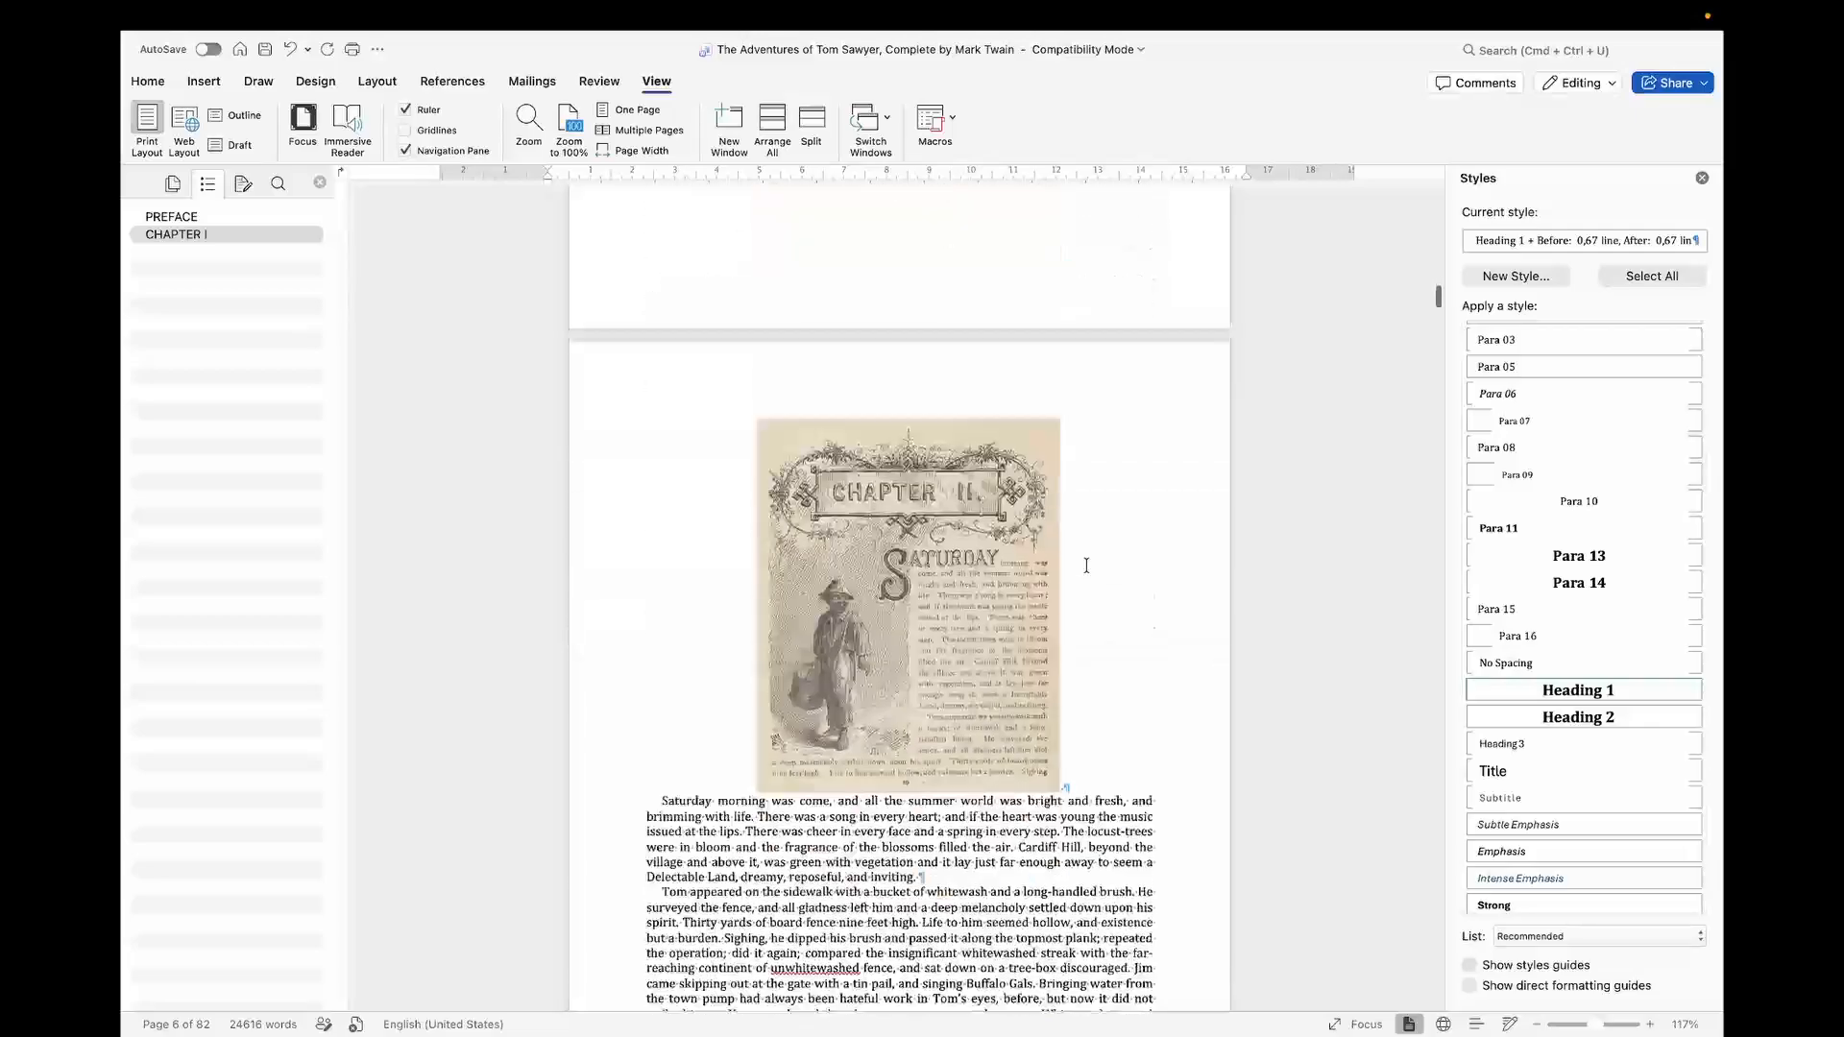
scroll(960, 384, "up", 3)
left_click(936, 301)
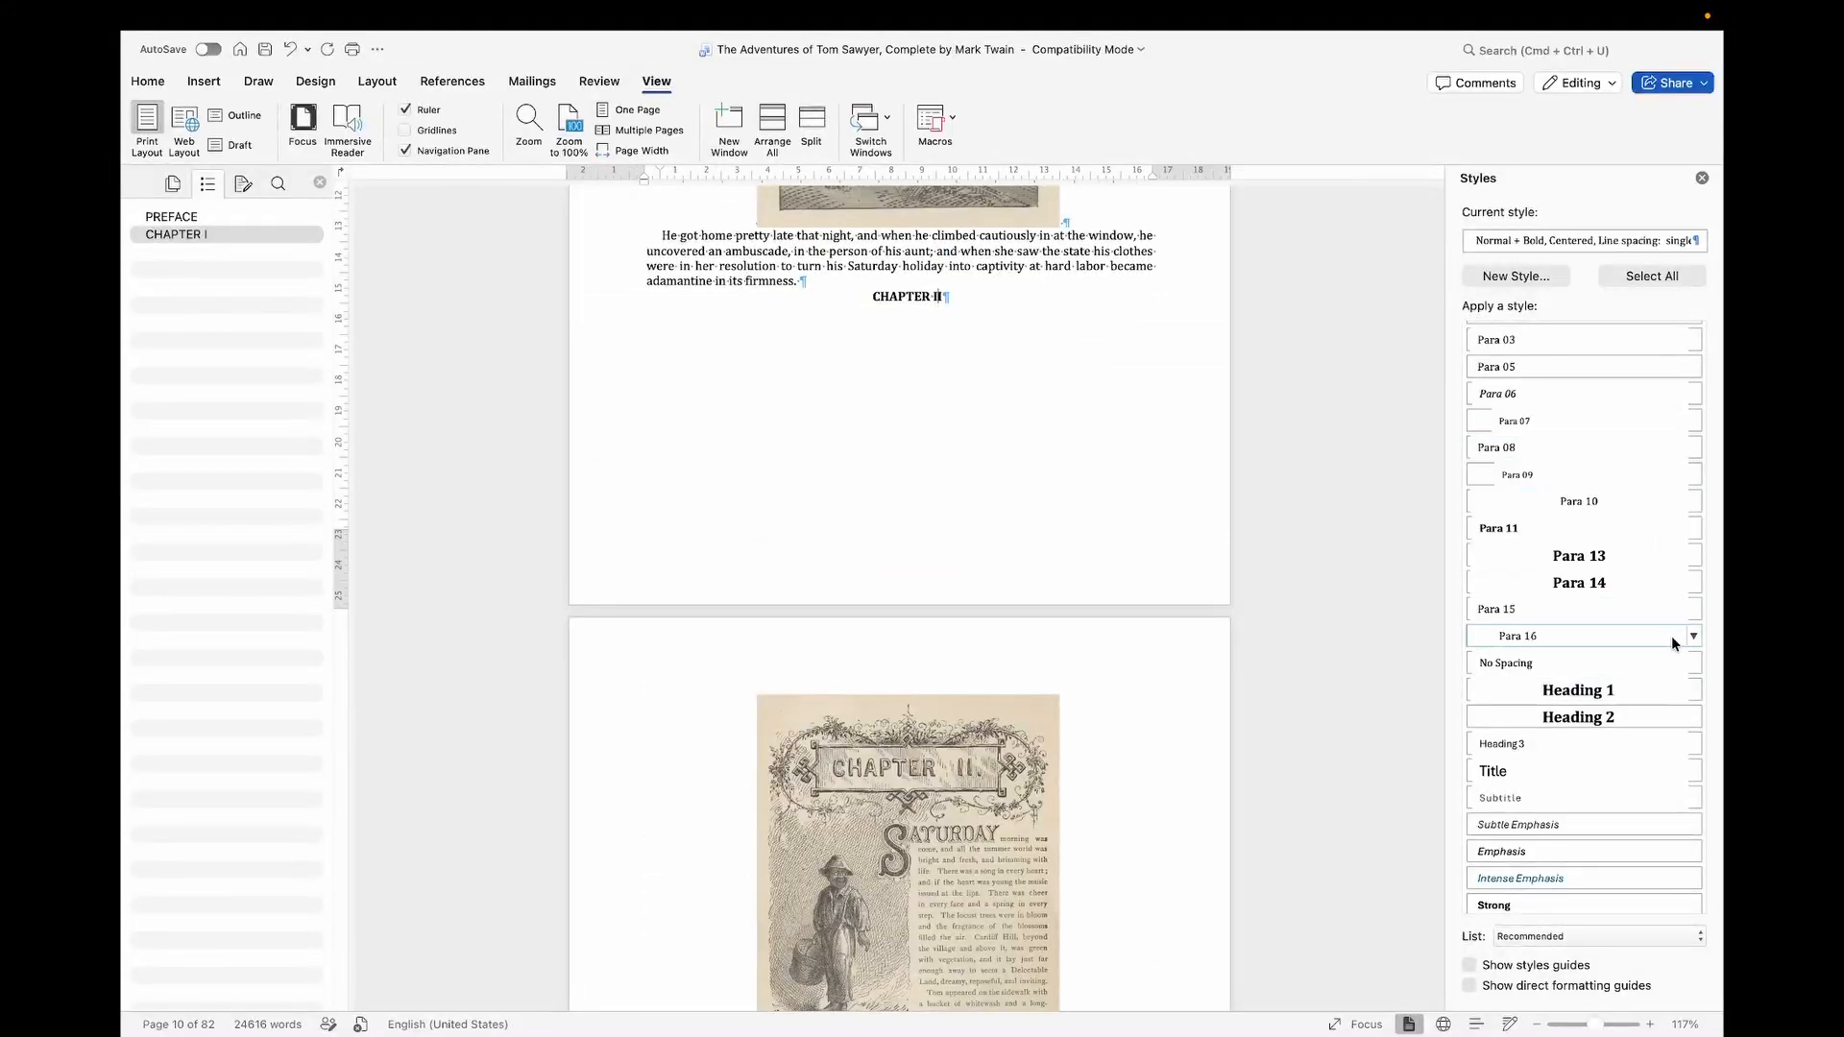
left_click(1599, 695)
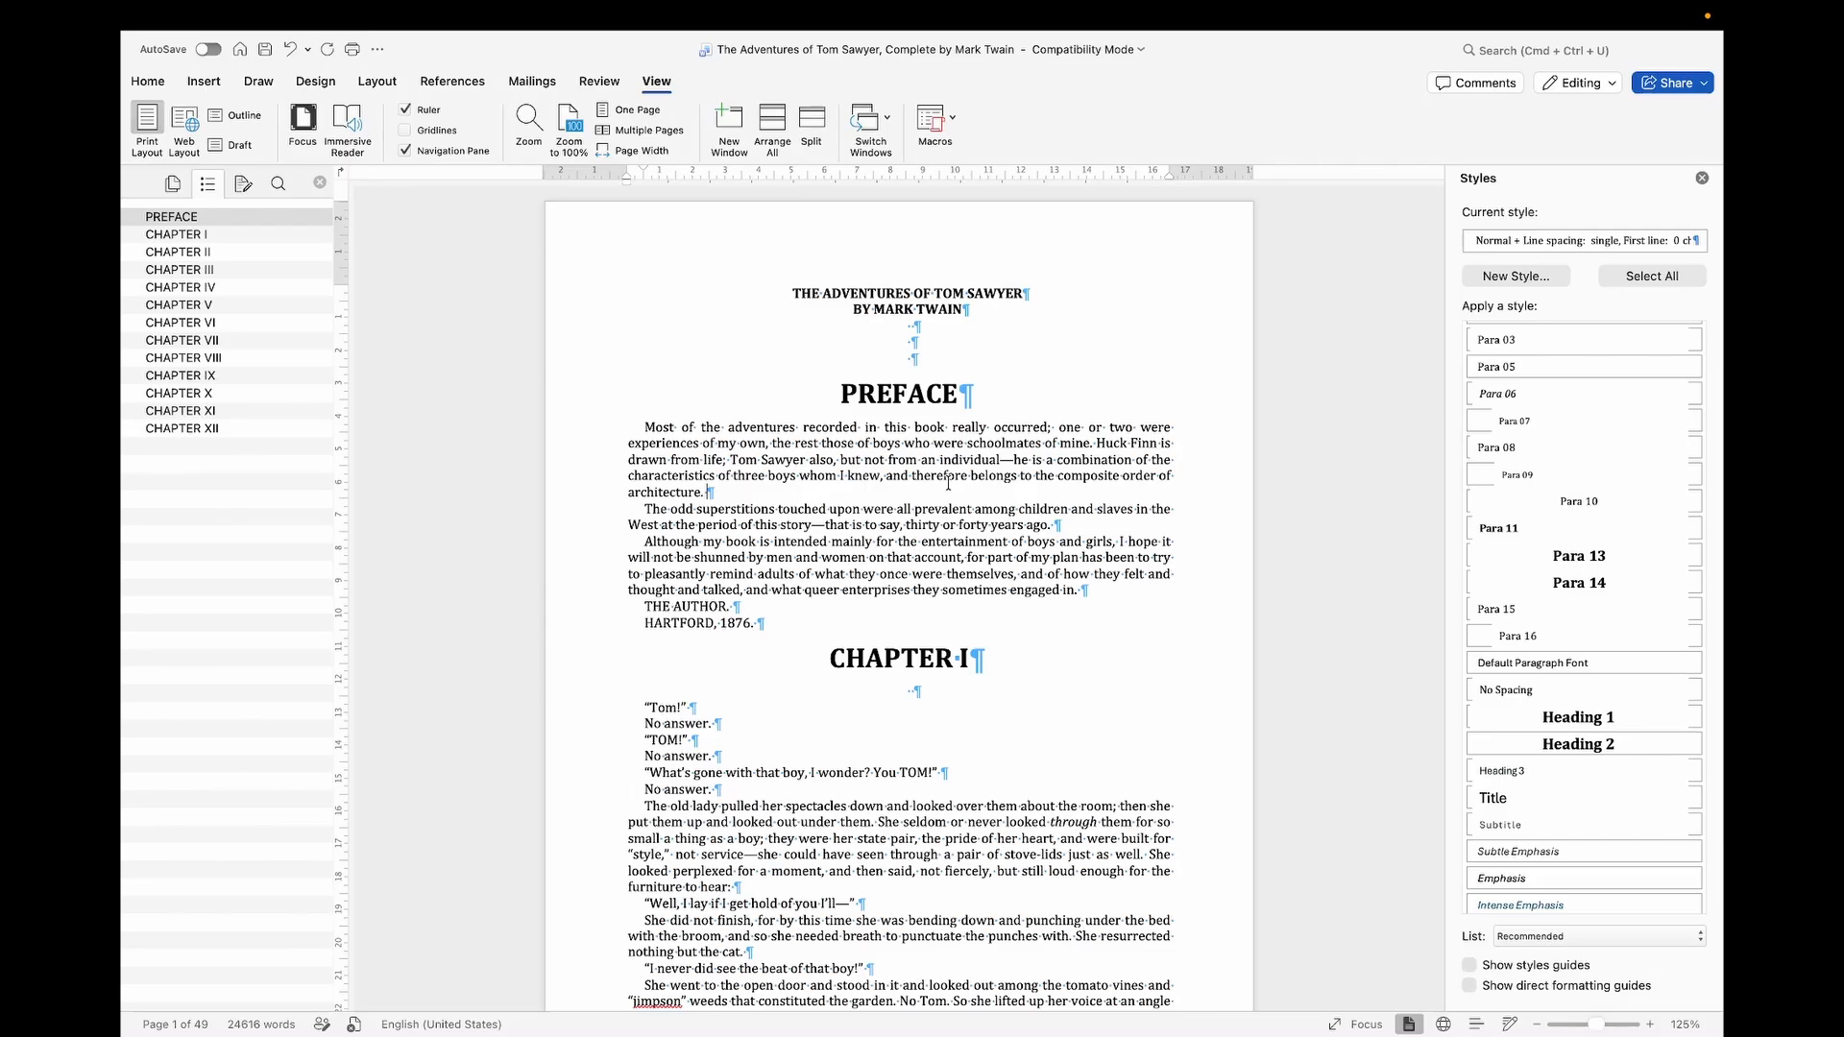
Step: Try In Front of Text wrapping on the illustration below the CHAPTER II heading and move the picture around freely
scroll(1631, 806, "down", 15)
scroll(948, 483, "down", 20)
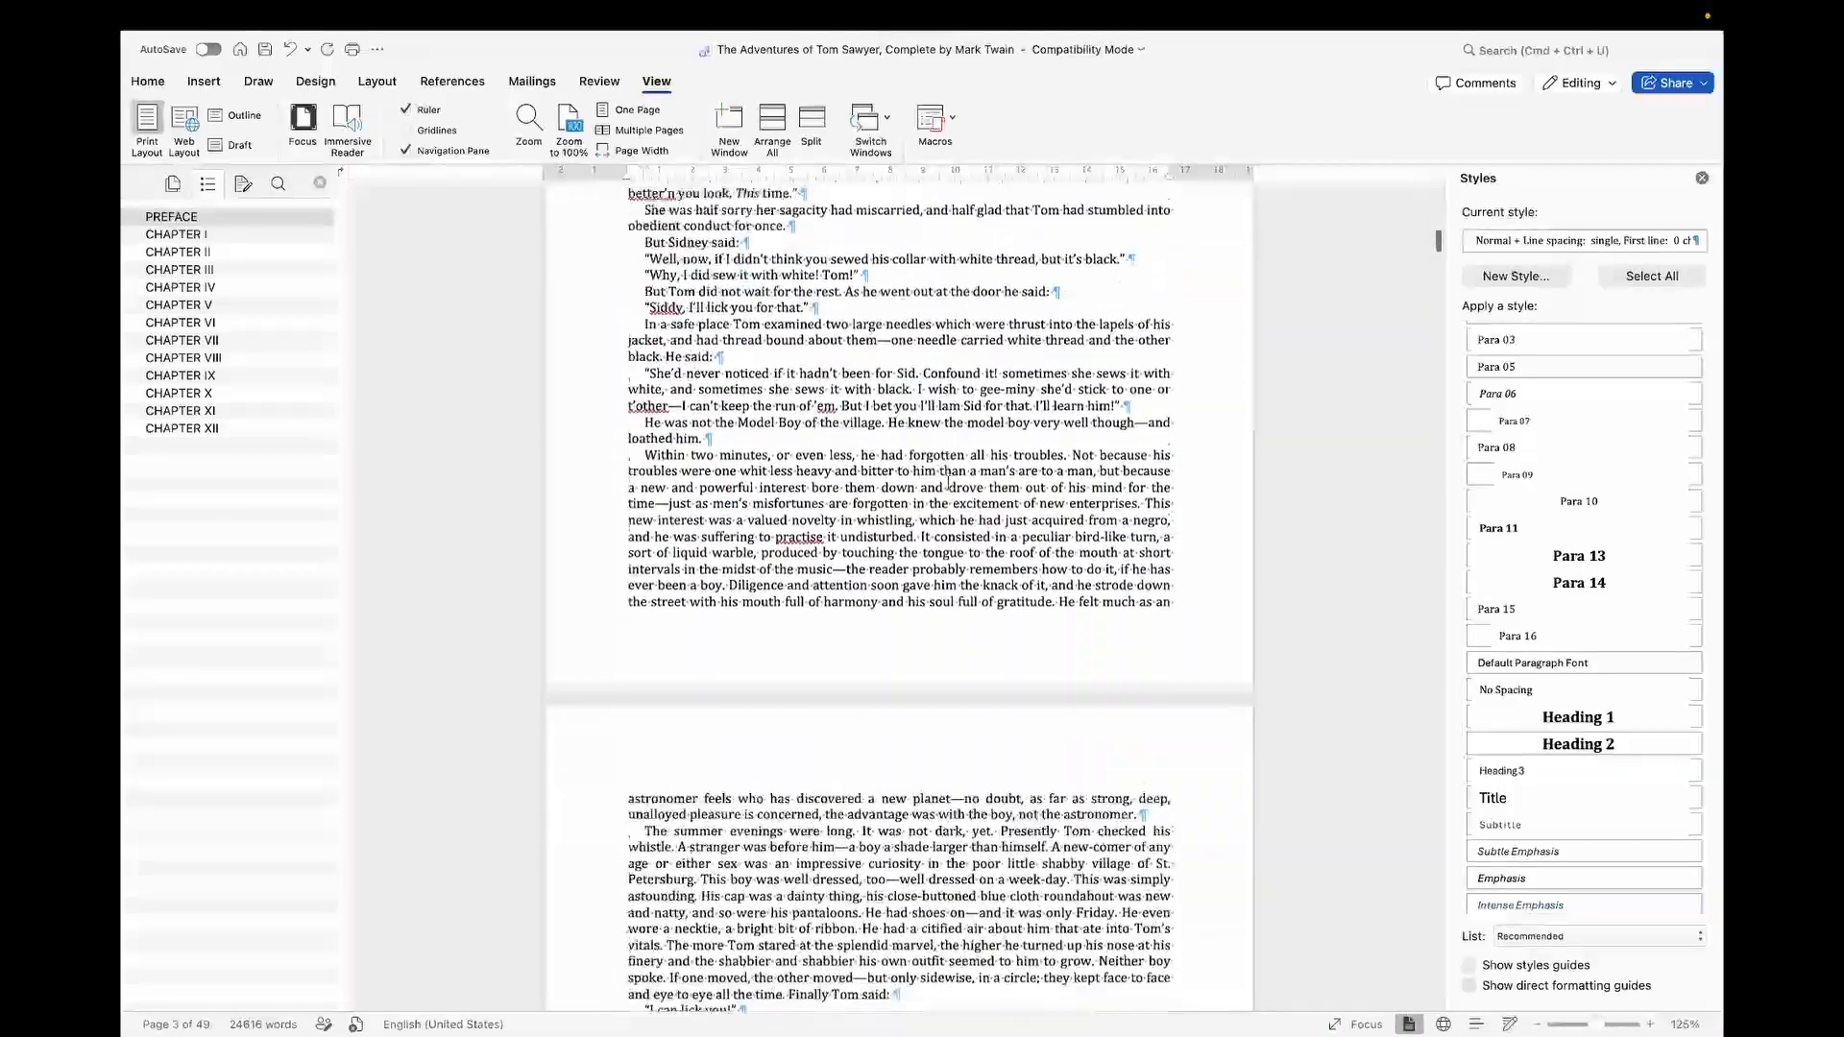
scroll(949, 487, "down", 2)
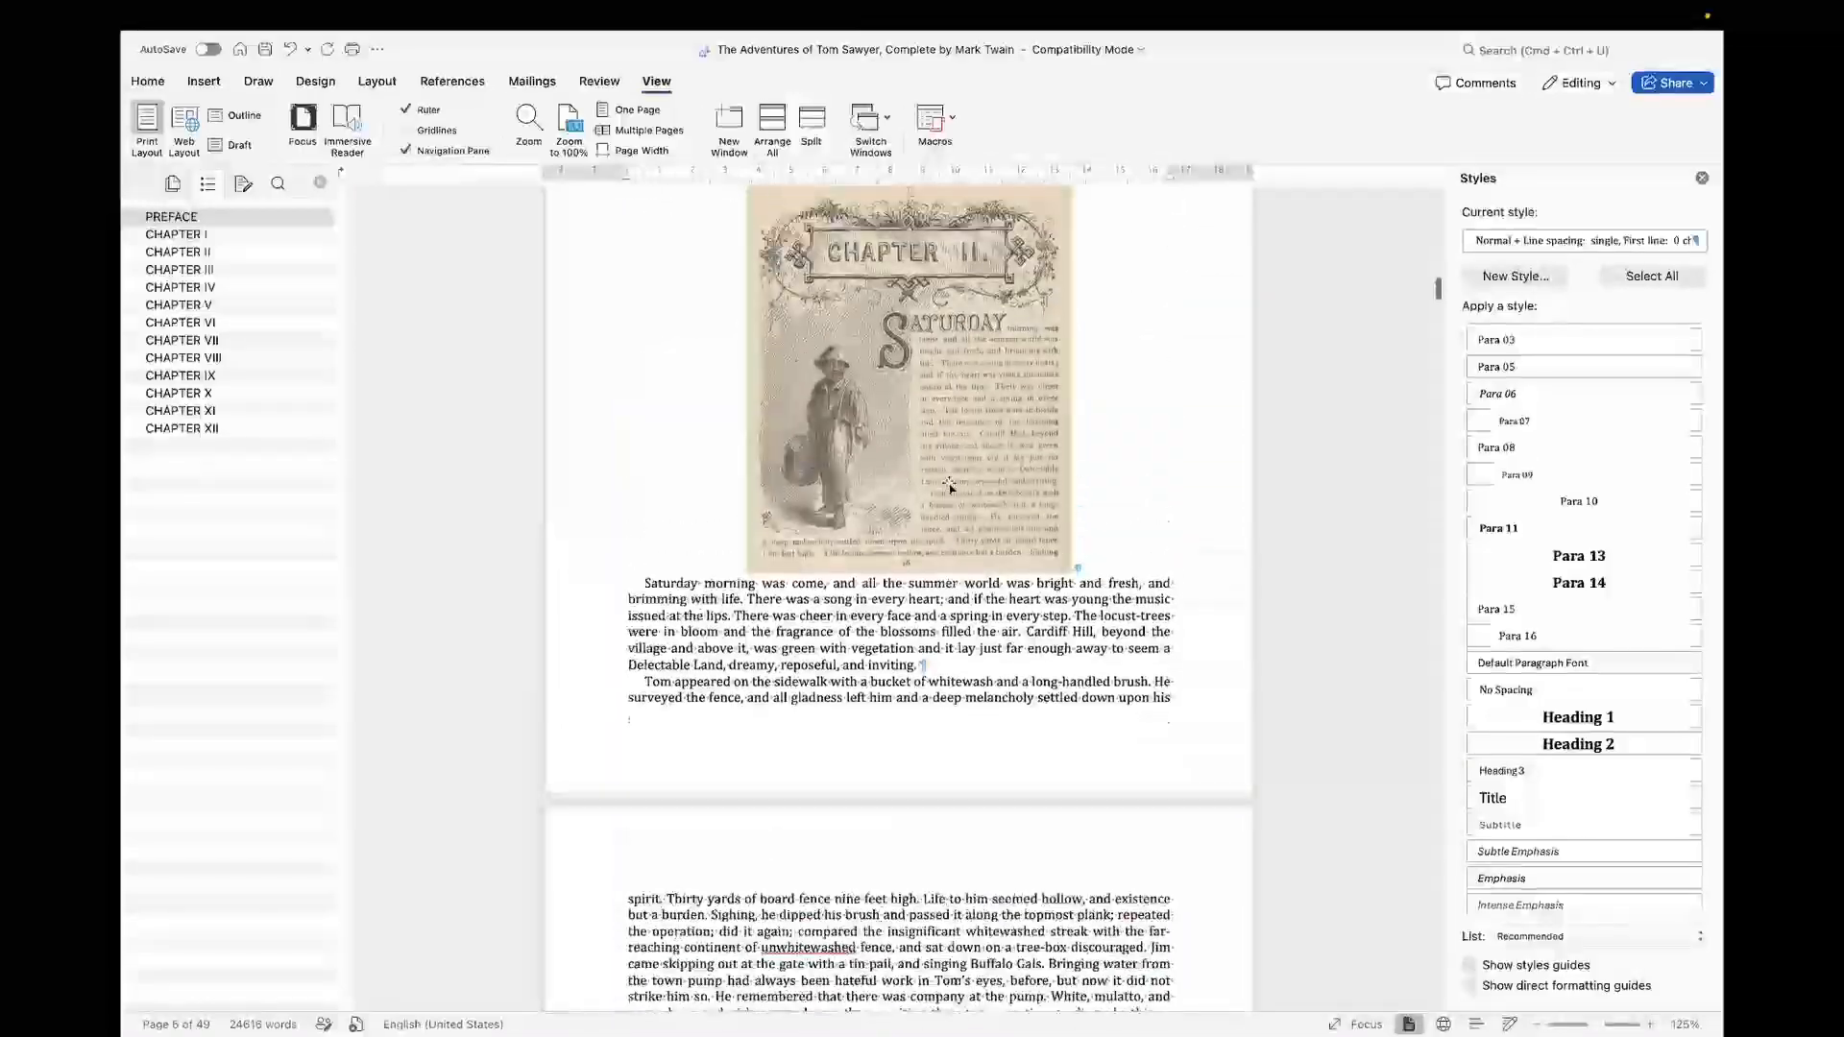
scroll(959, 384, "up", 1)
scroll(890, 472, "up", 3)
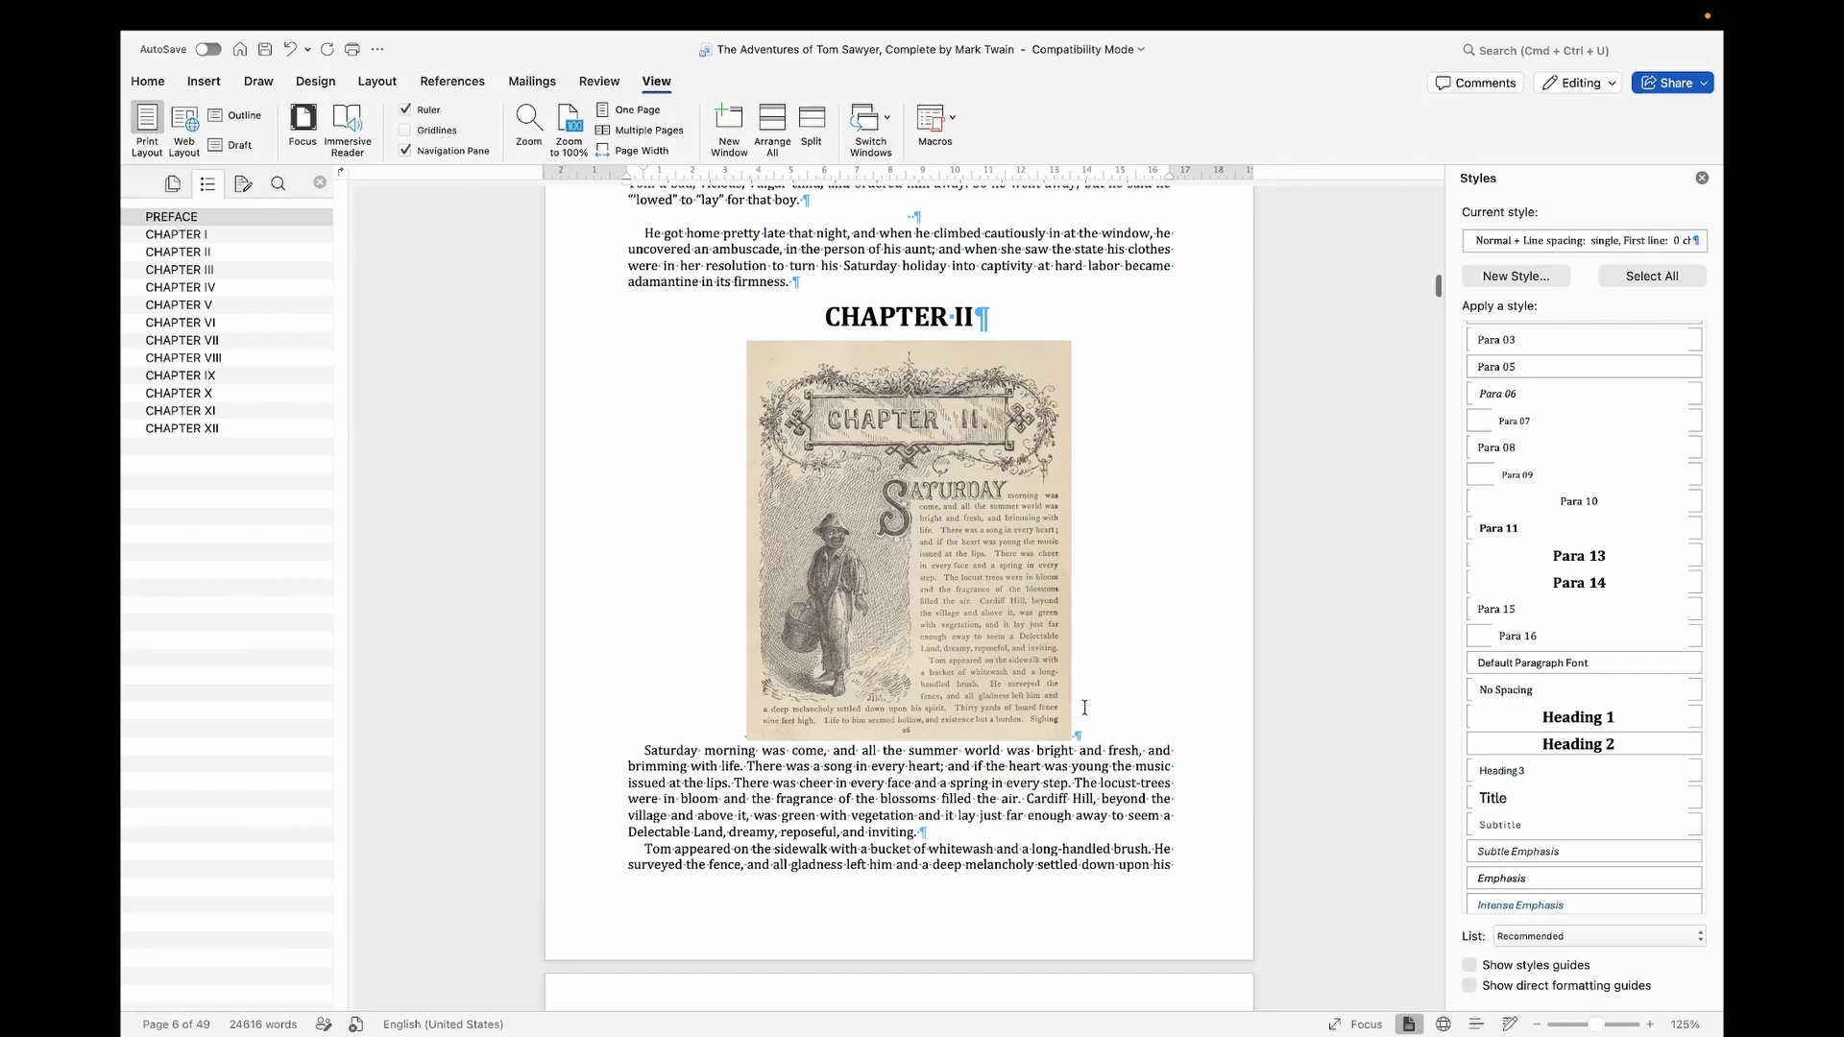
left_click(1001, 432)
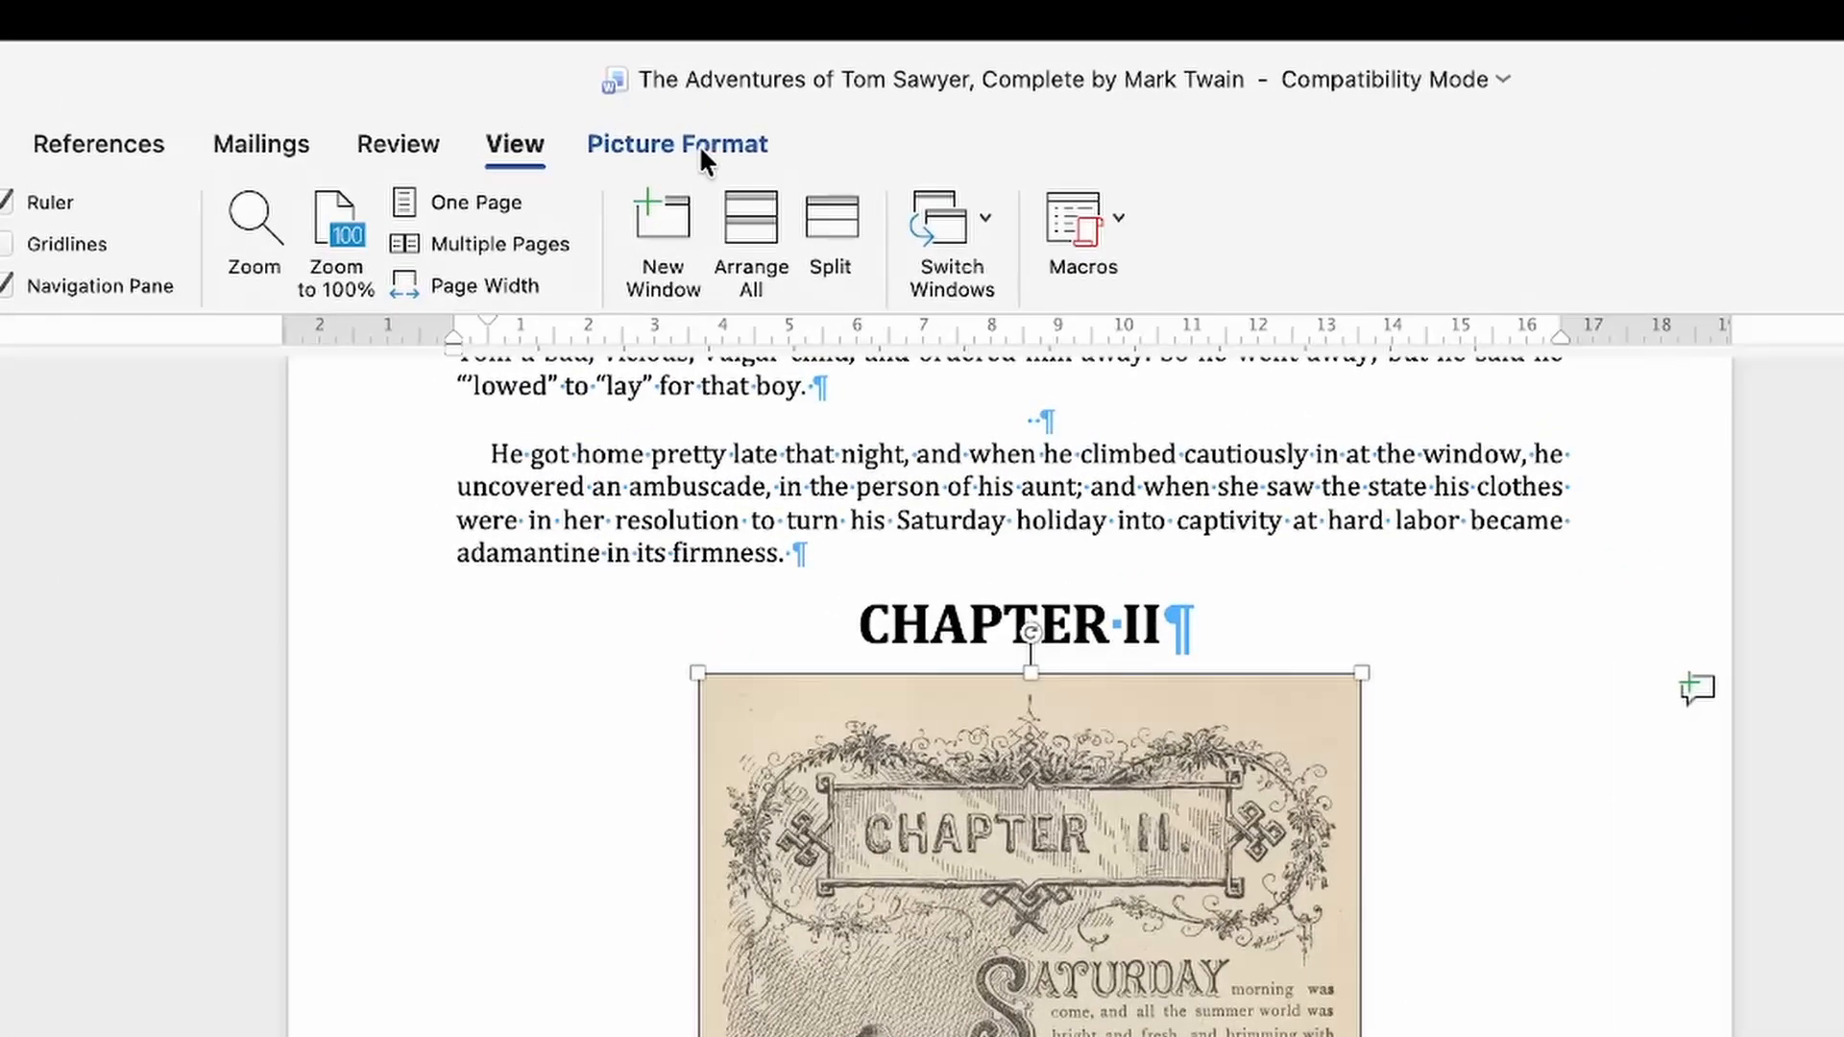
left_click(719, 121)
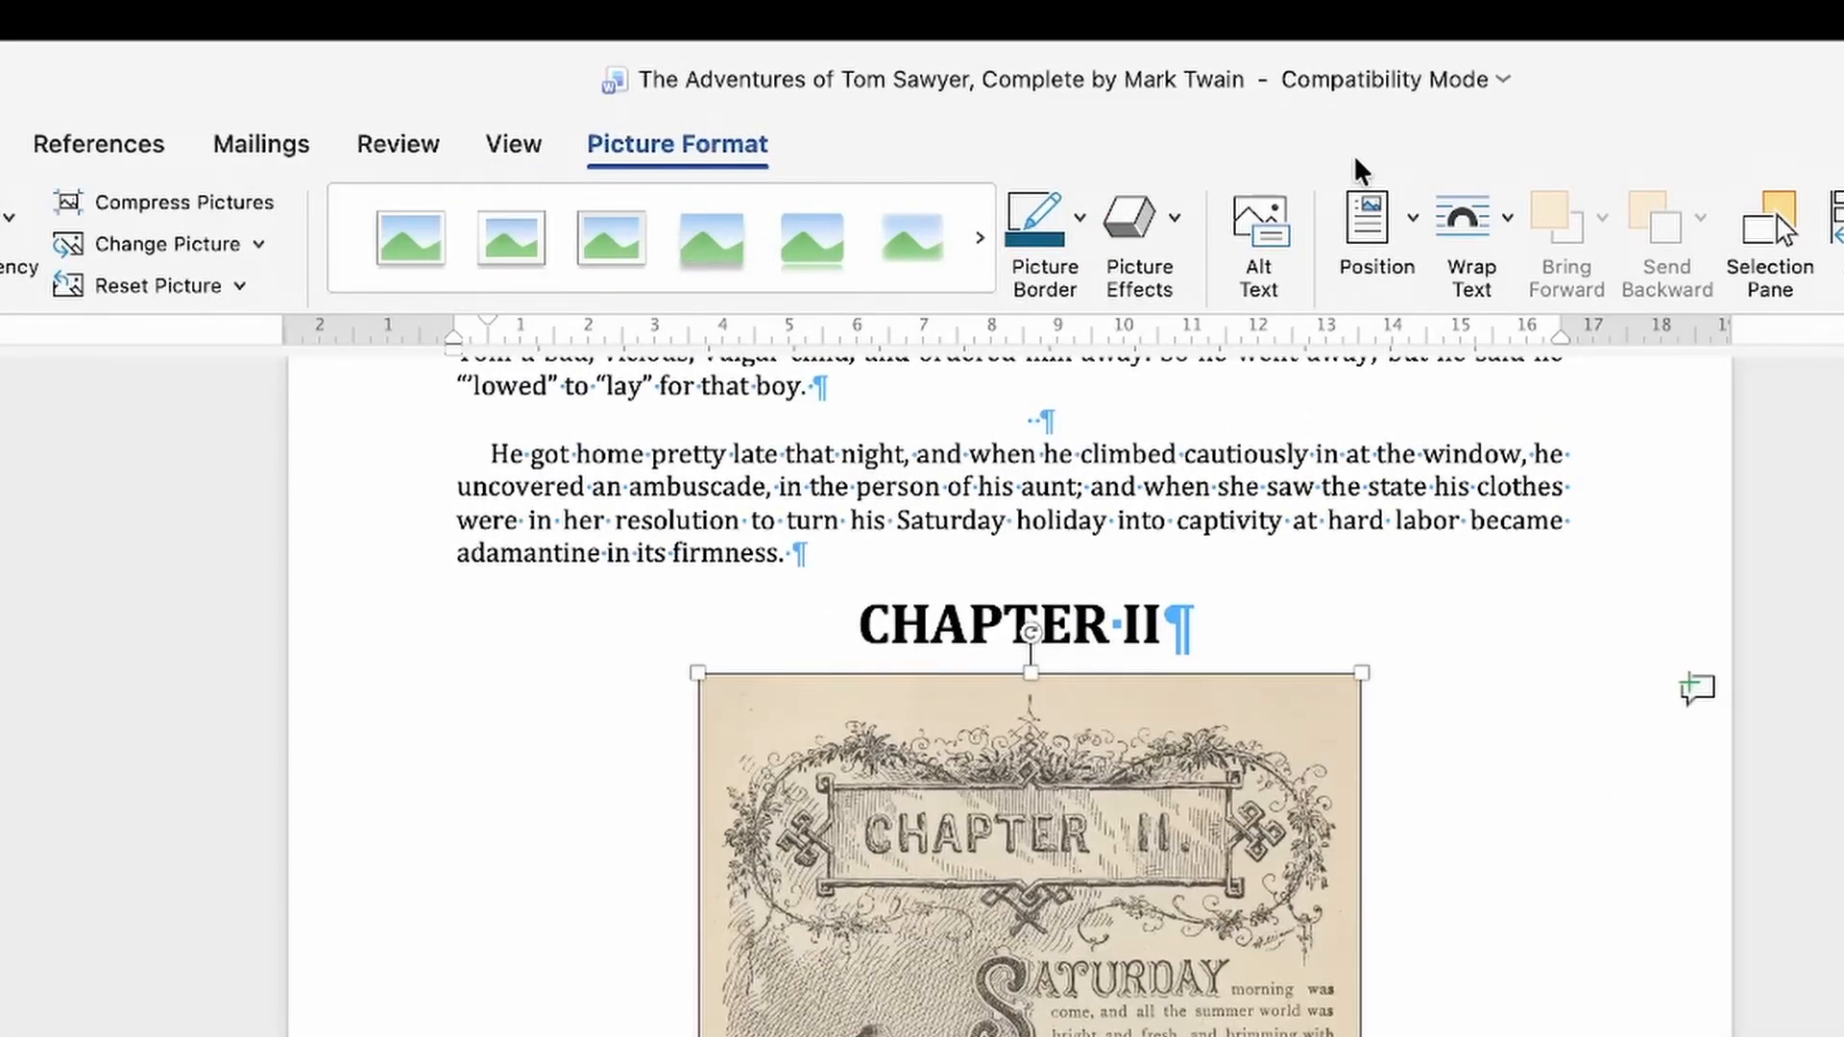
left_click(1515, 215)
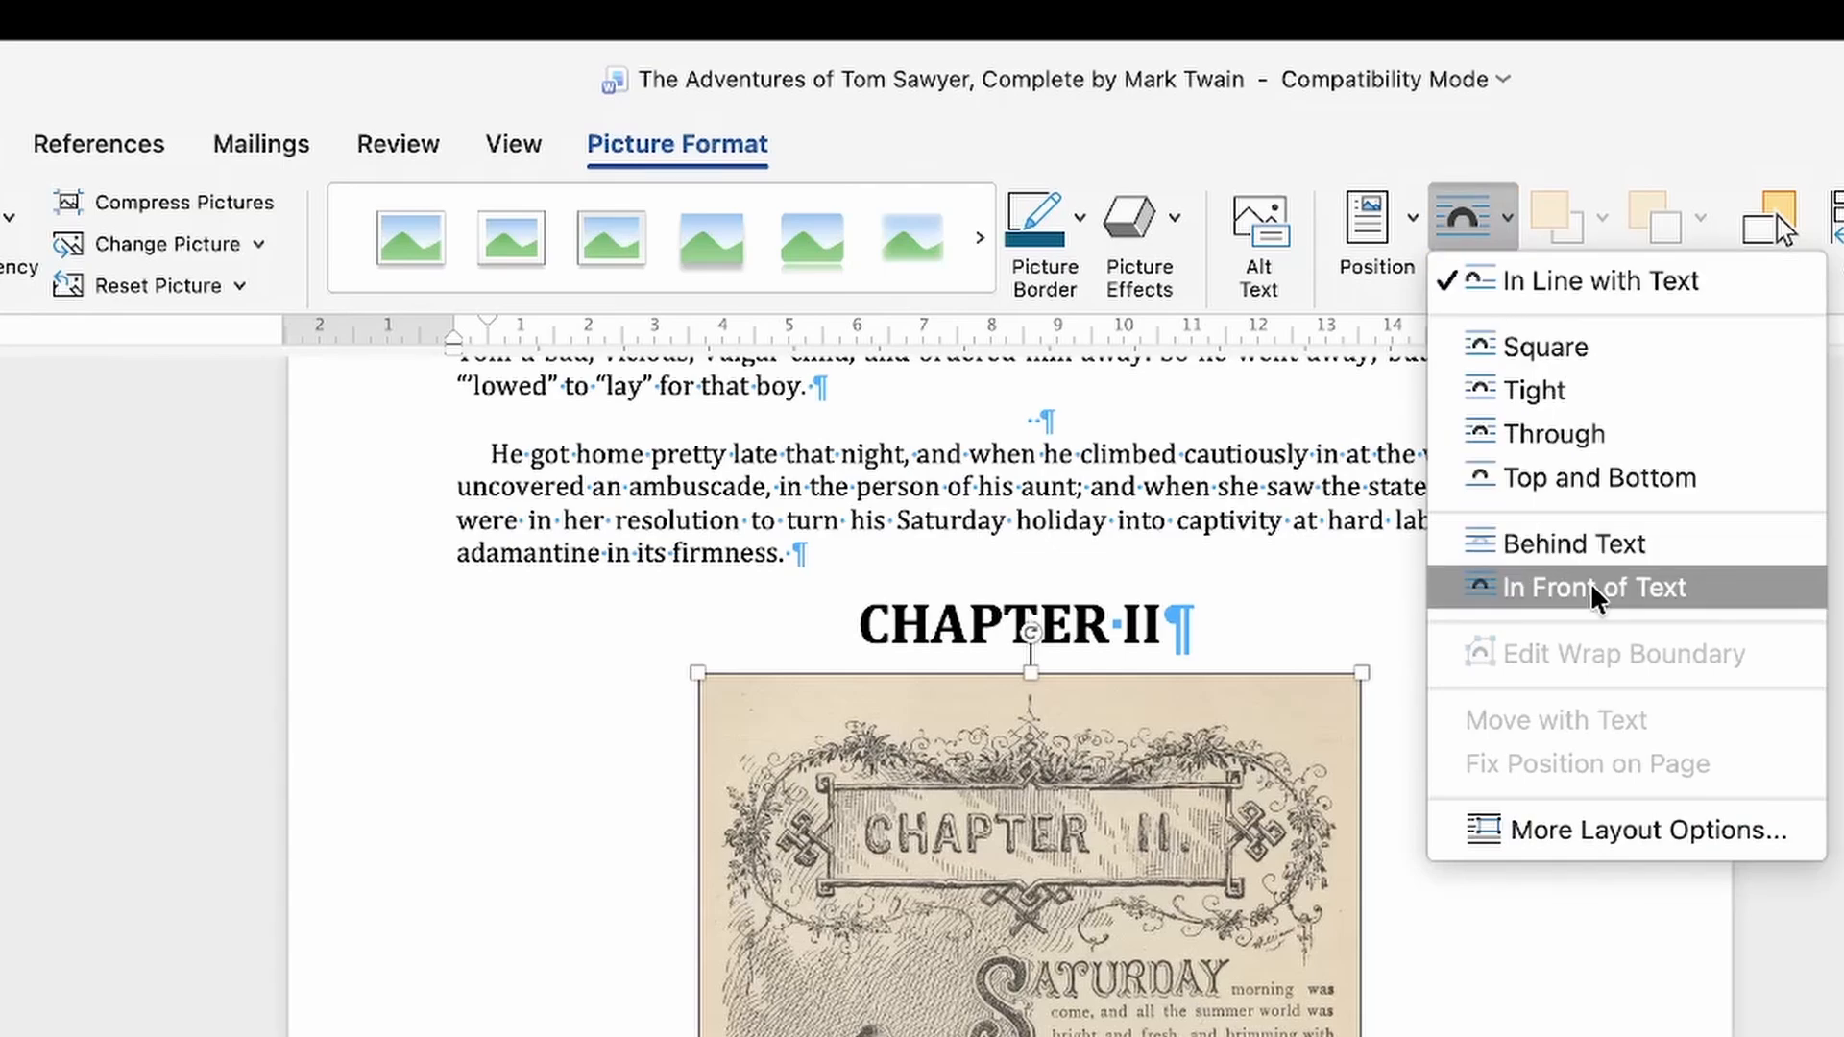
left_click(1633, 588)
left_click_drag(946, 614, 959, 463)
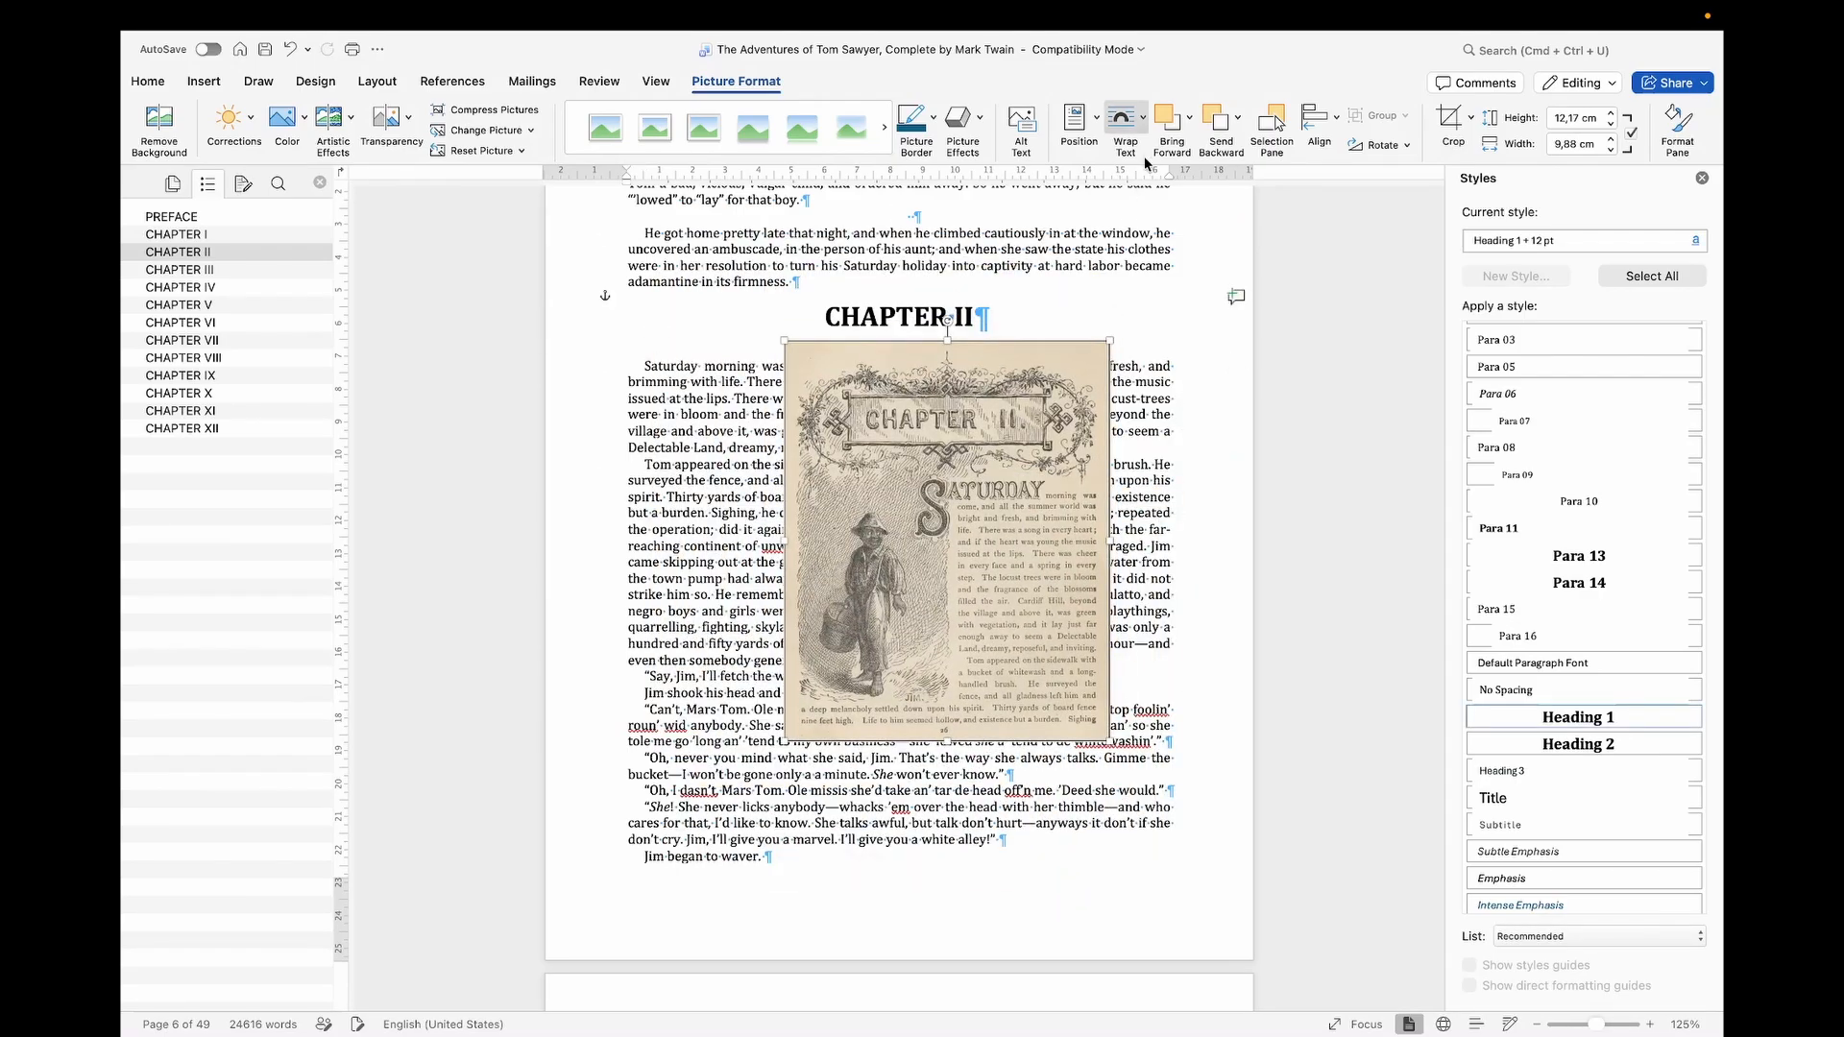
Step: Set the CHAPTER II illustration back to In Line with Text and move it onto its own line below the heading
left_click(1148, 123)
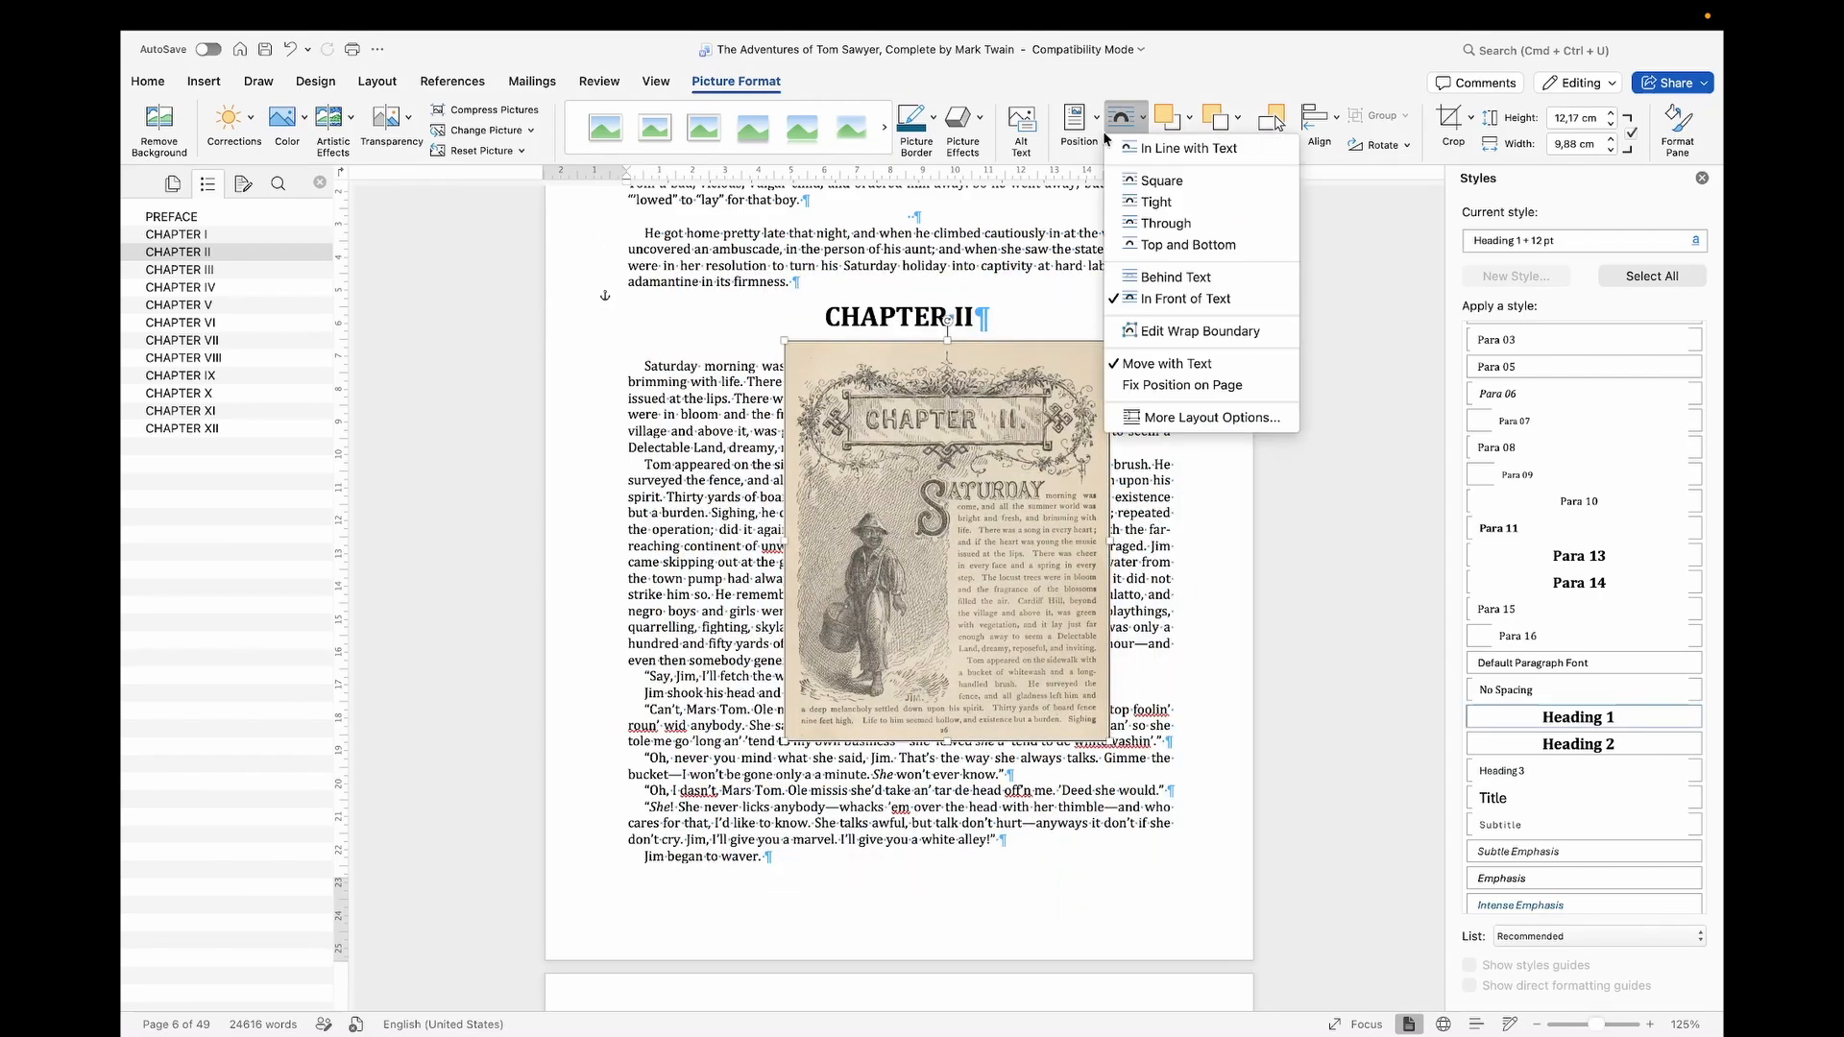
left_click(1204, 148)
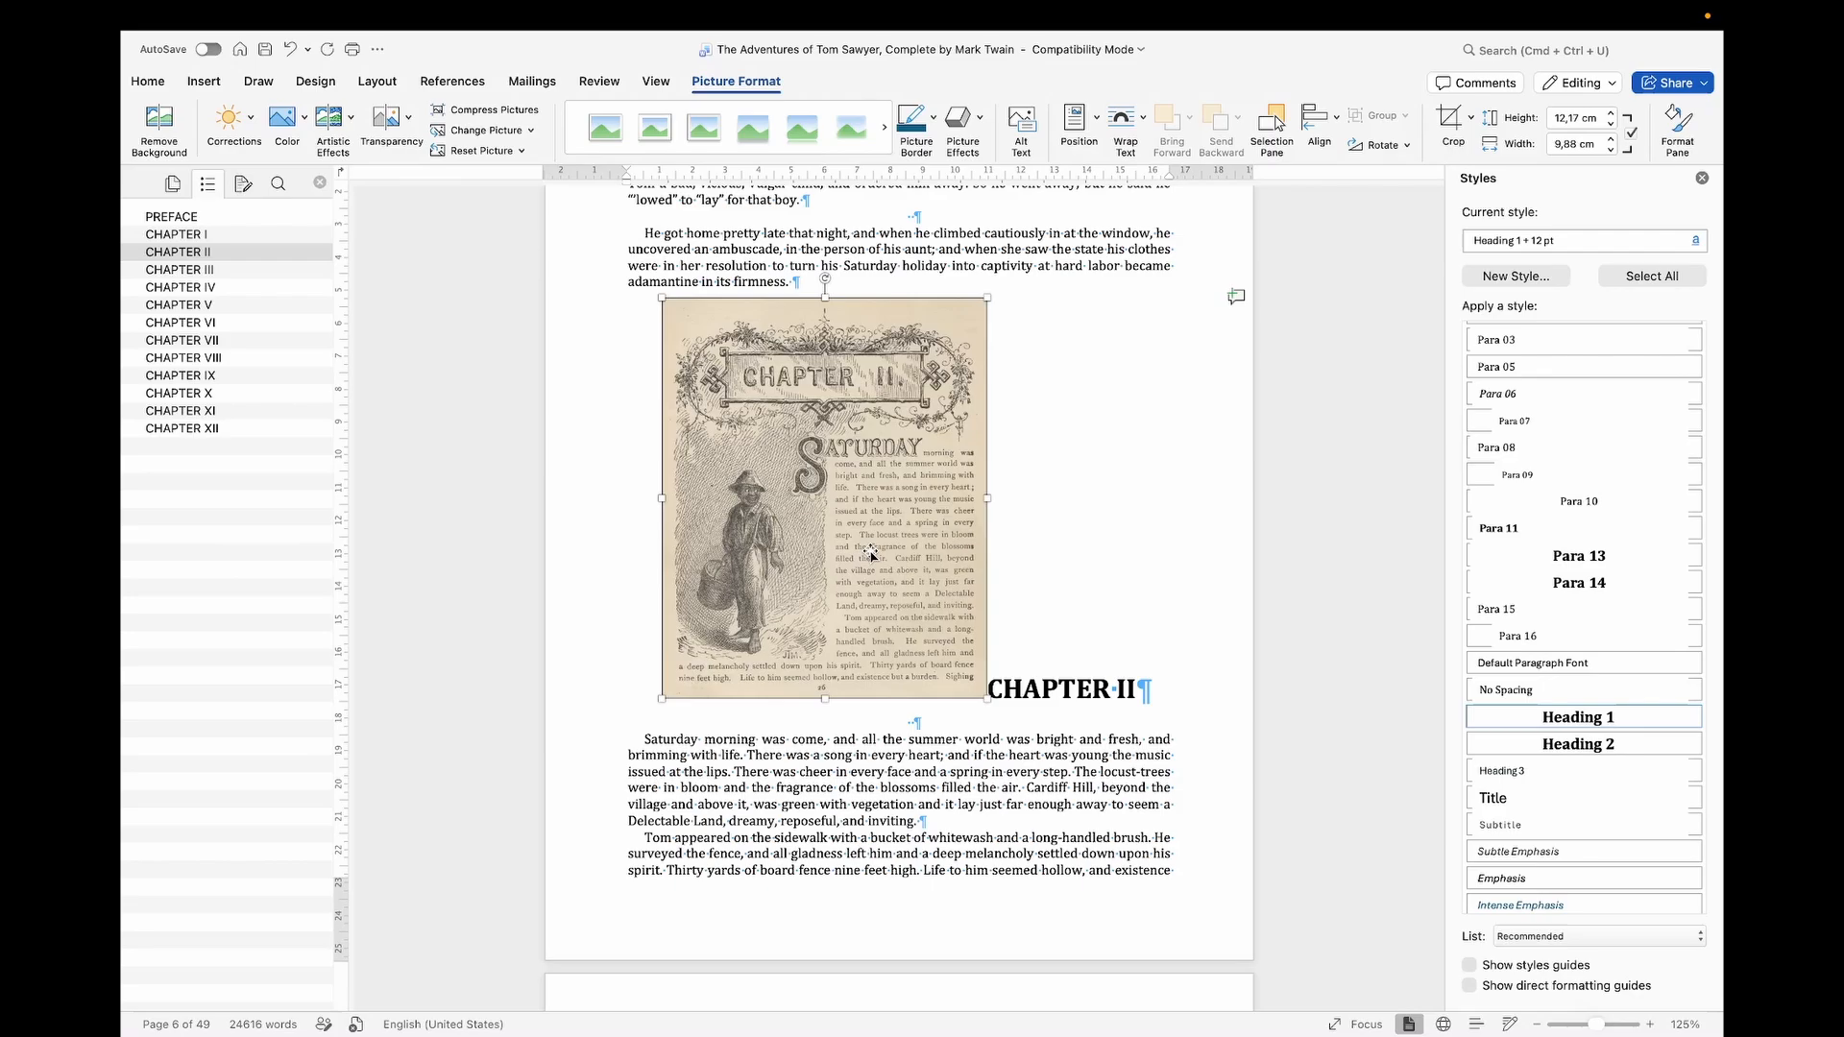
key("Delete")
left_click(932, 353)
key("super+v")
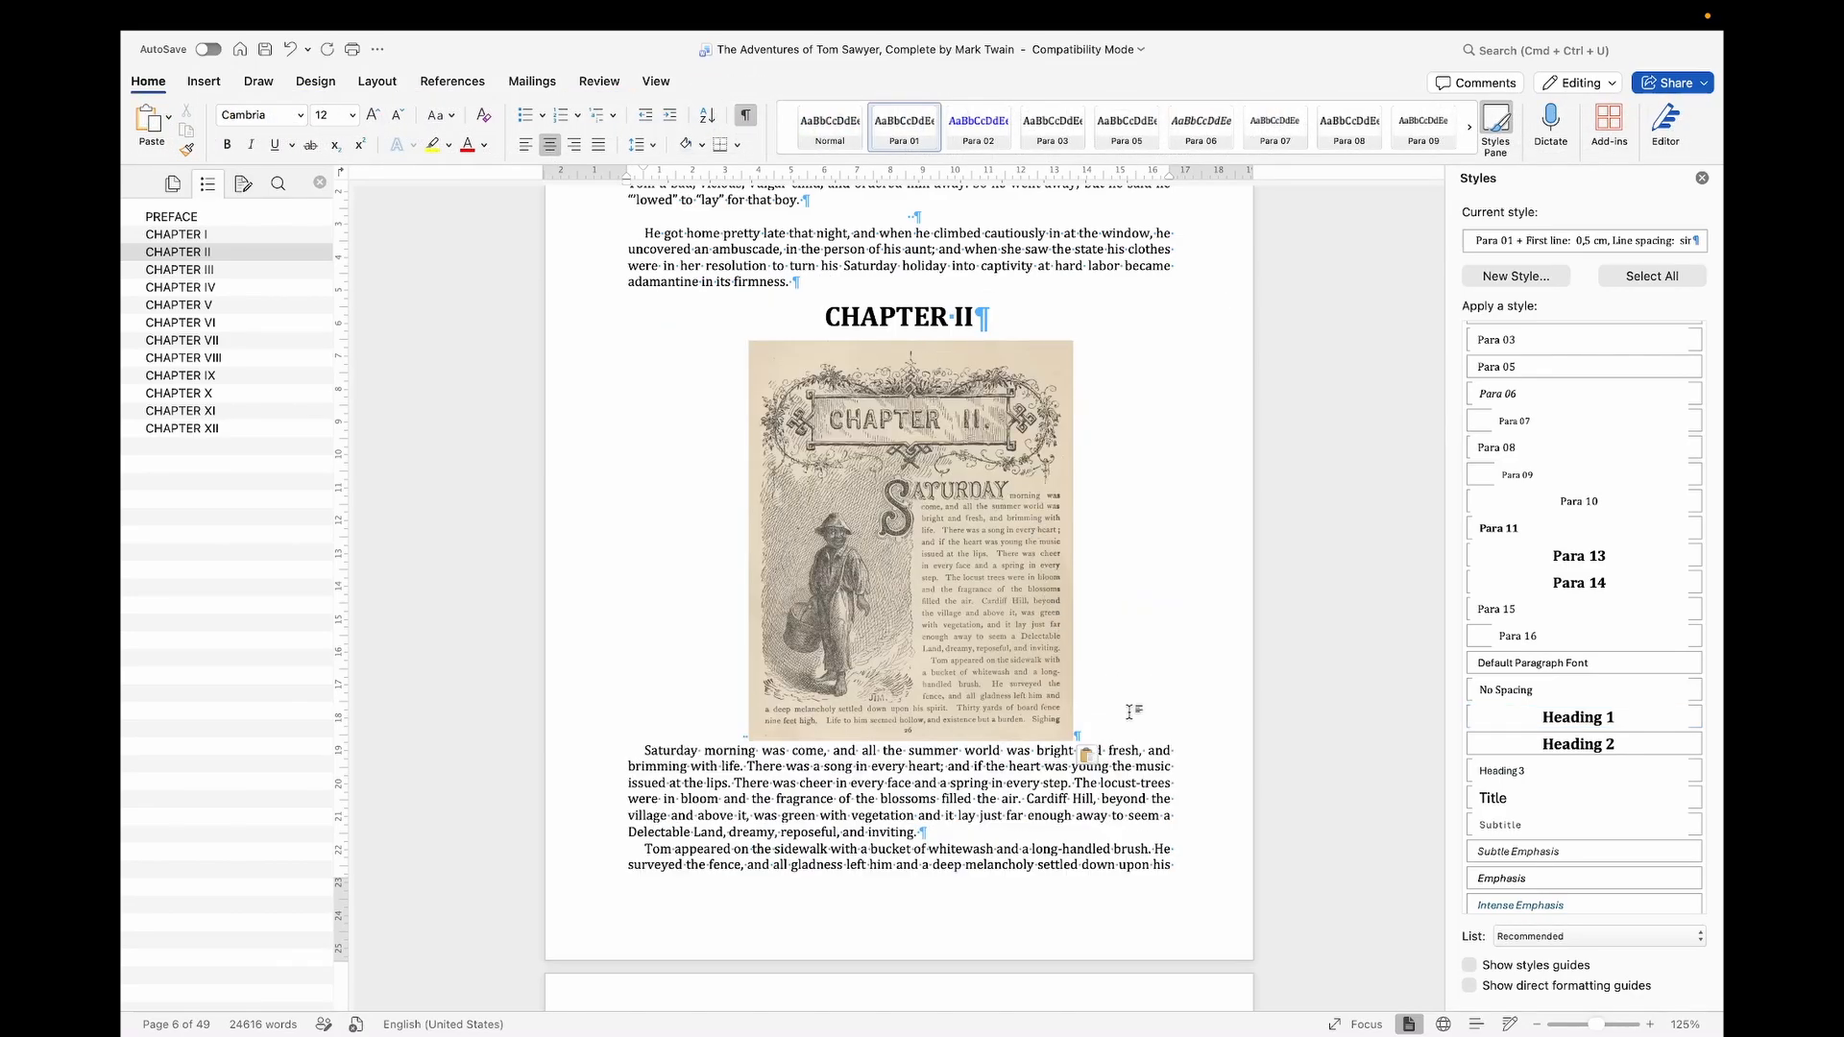
Step: Set the spacing before and after the CHAPTER II illustration's paragraph to 12 pt each
left_click(1105, 683)
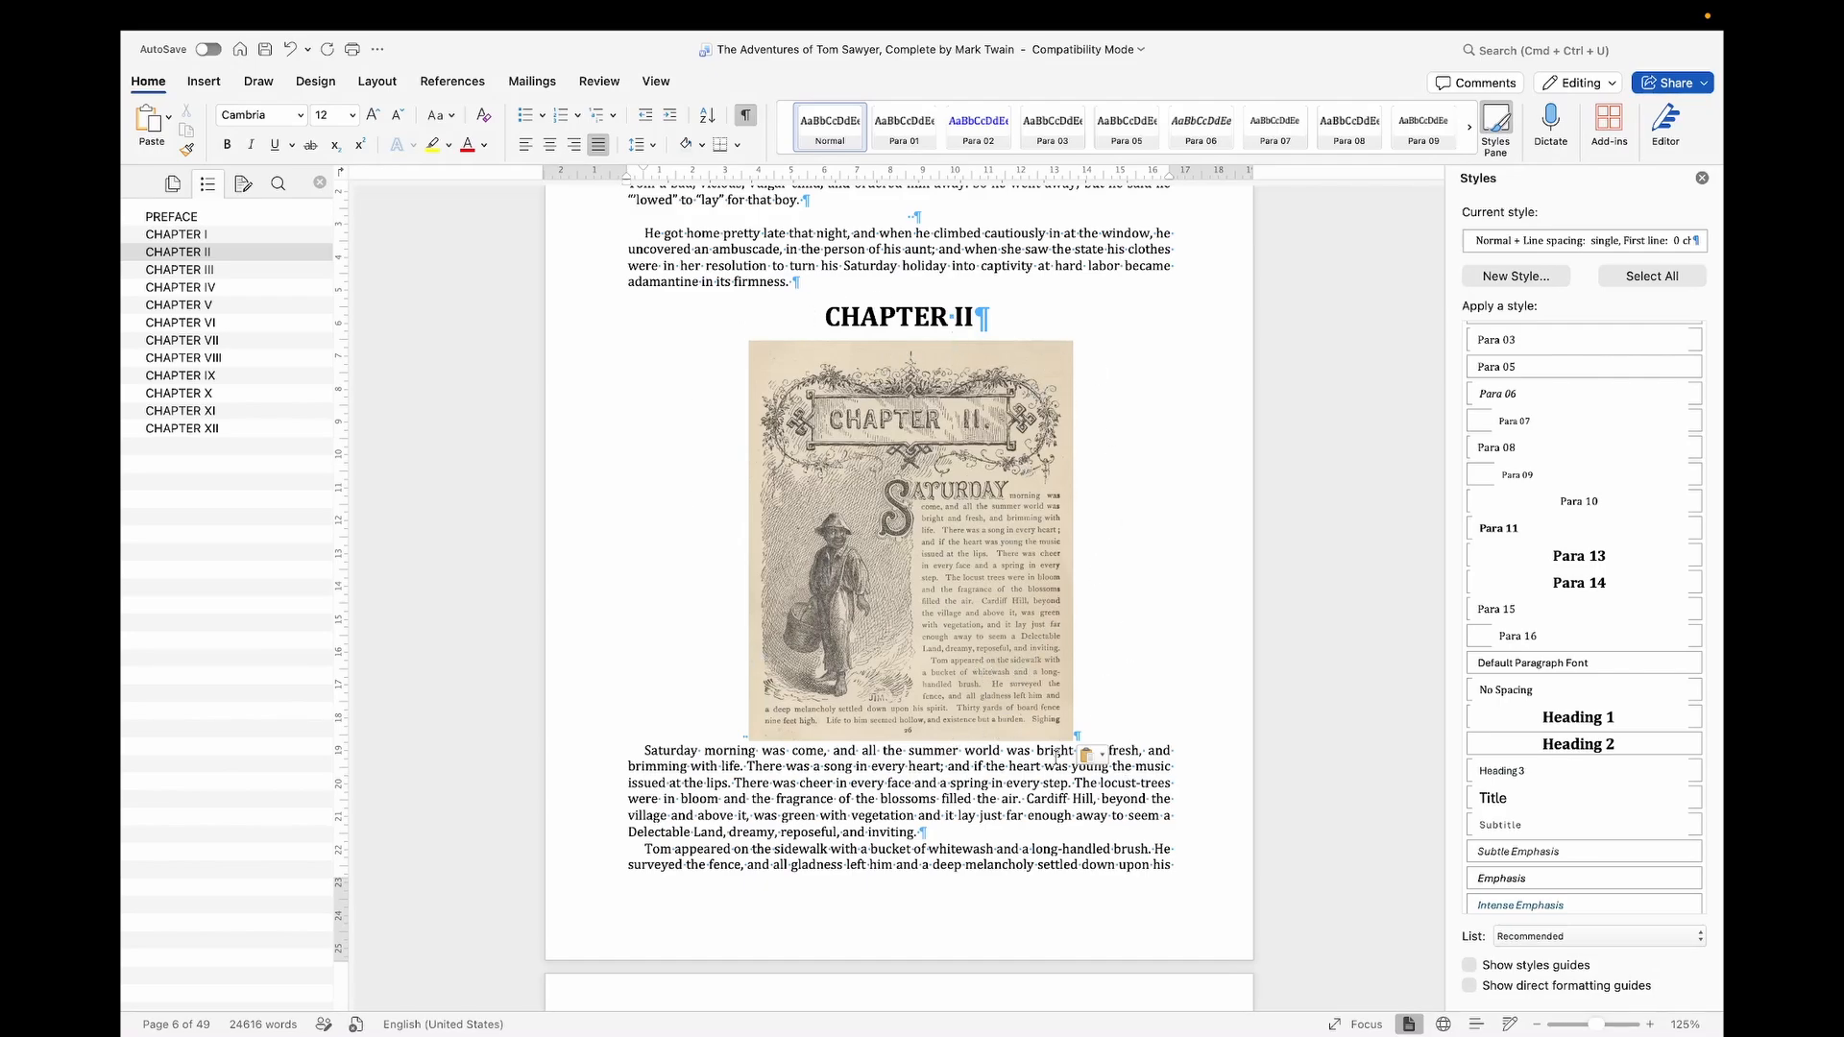
left_click(1114, 722)
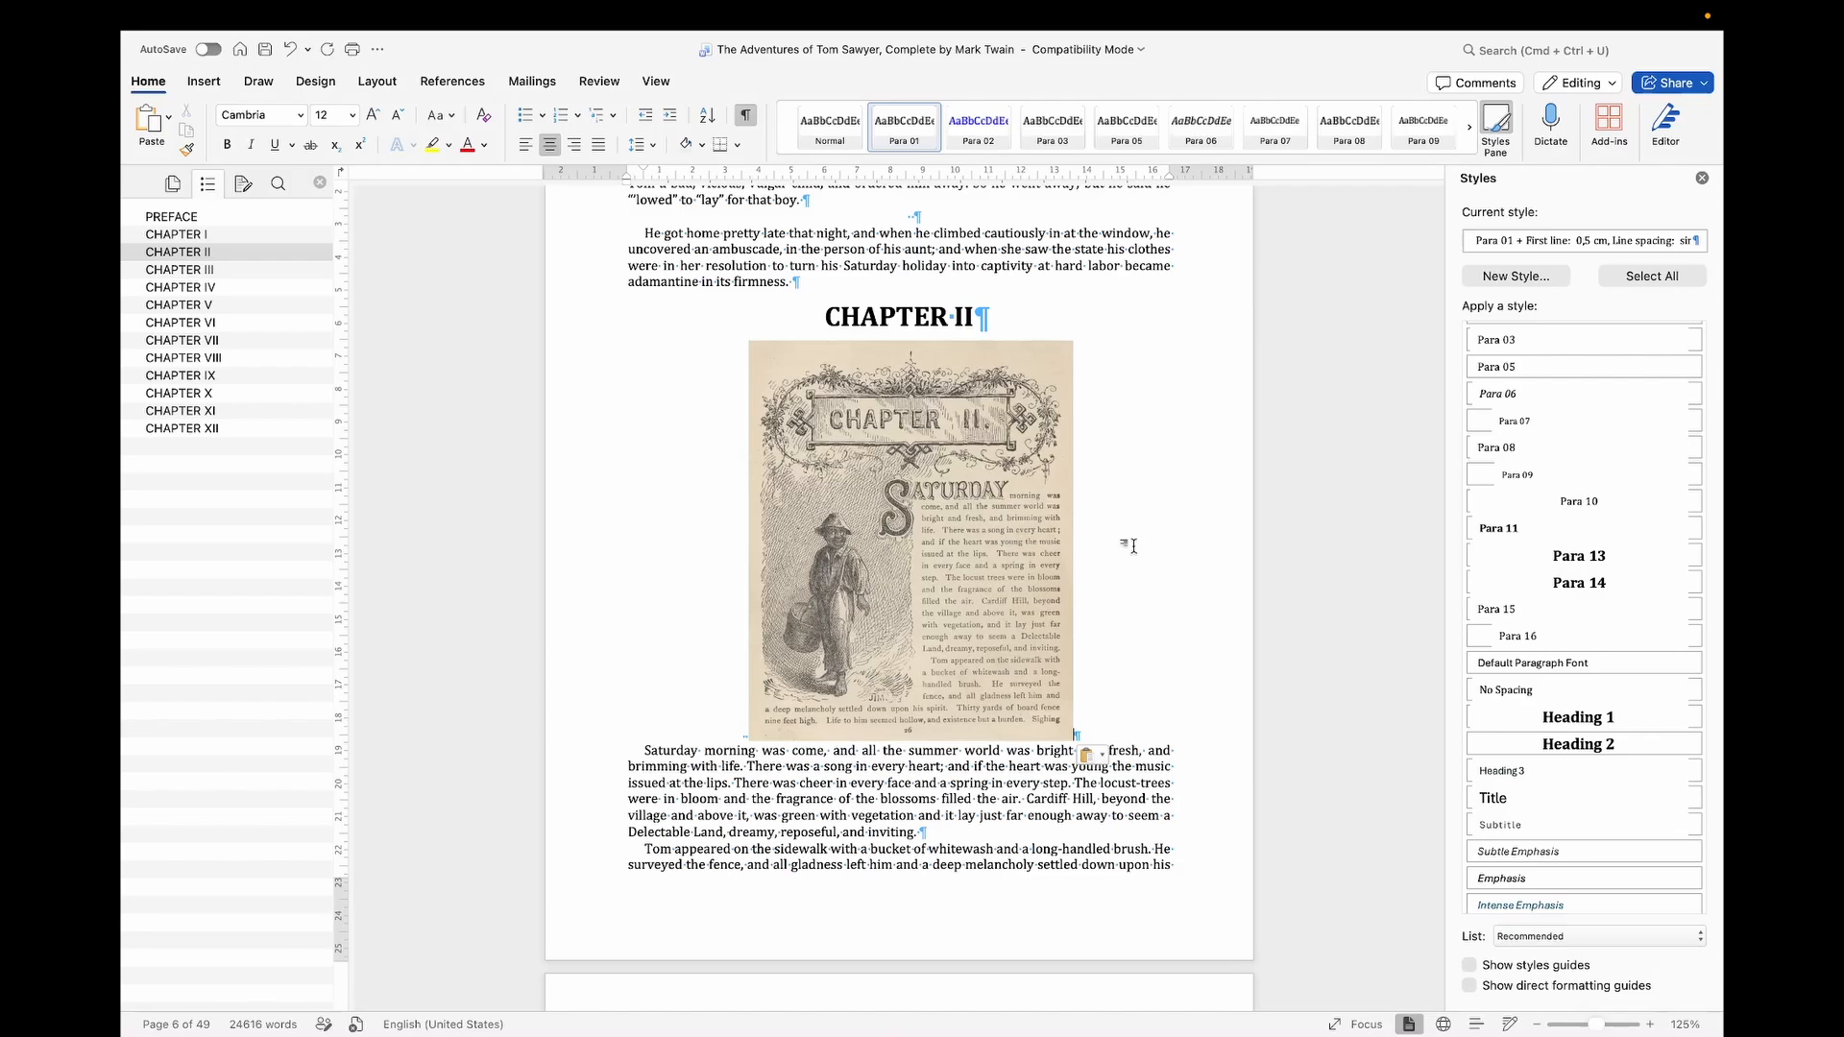
left_click(989, 634)
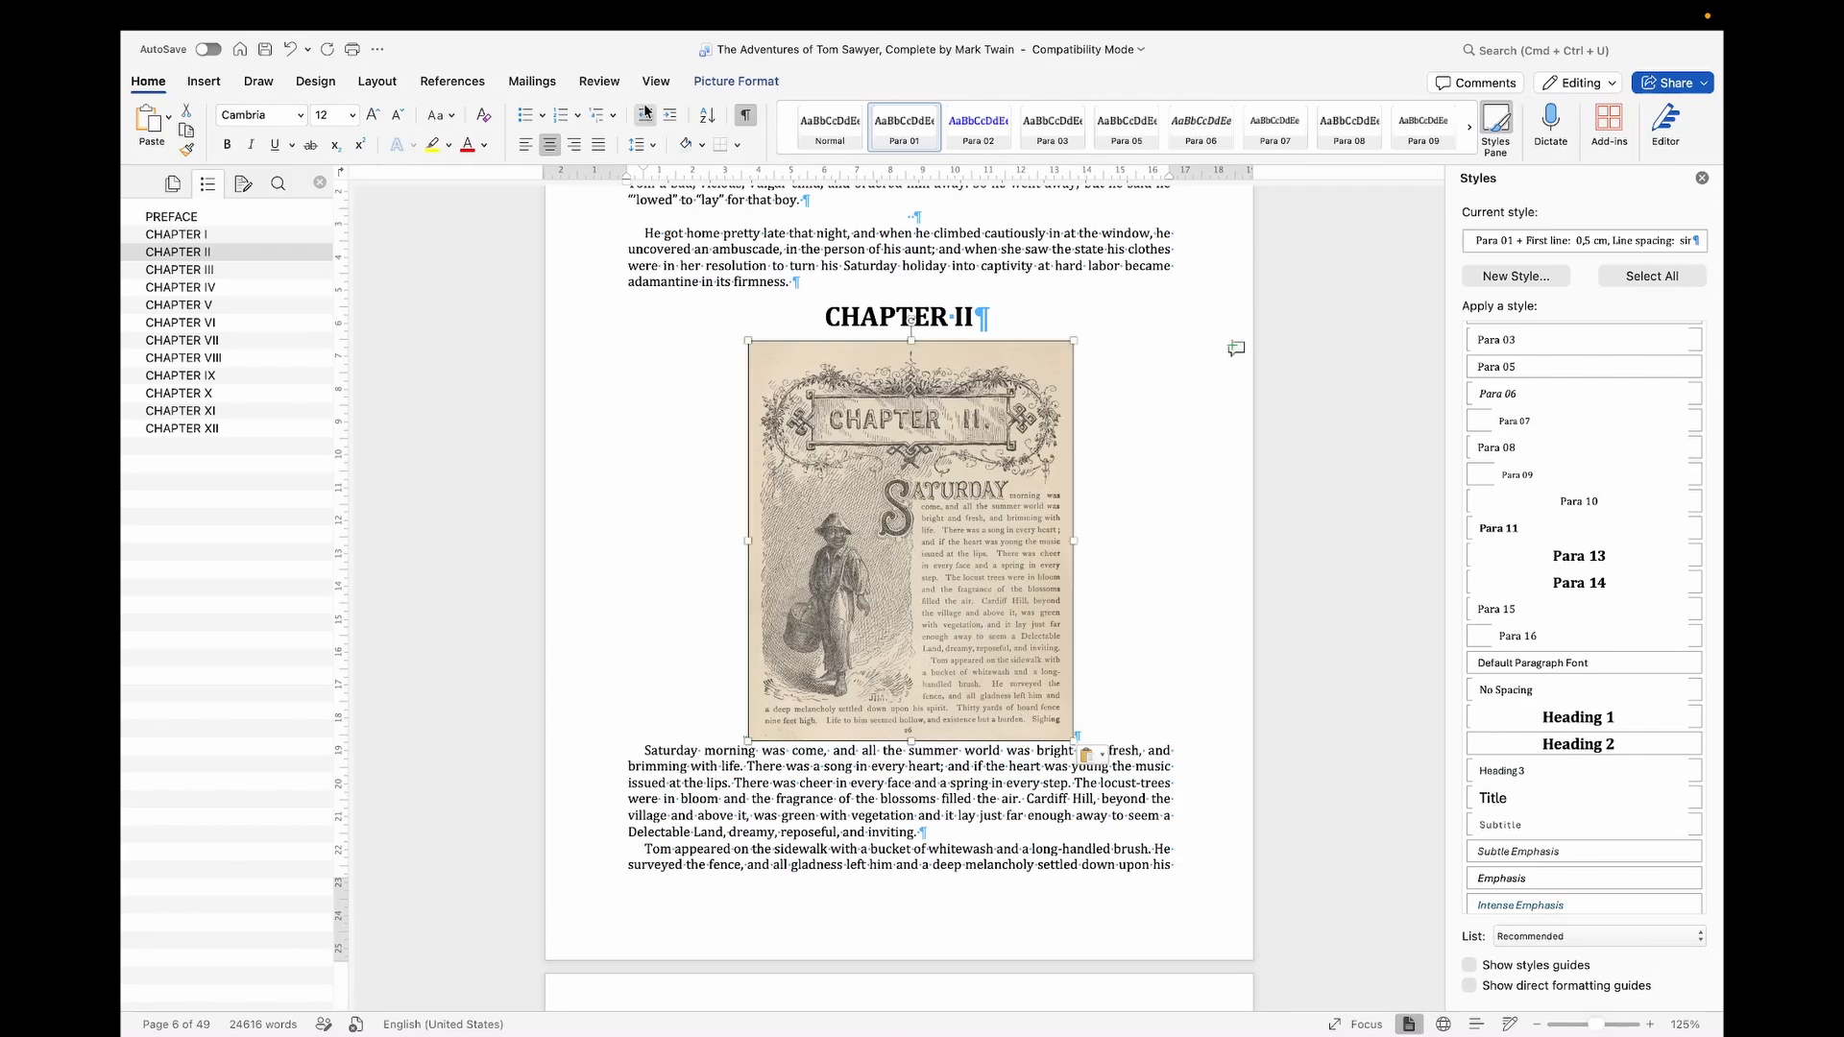
left_click(372, 80)
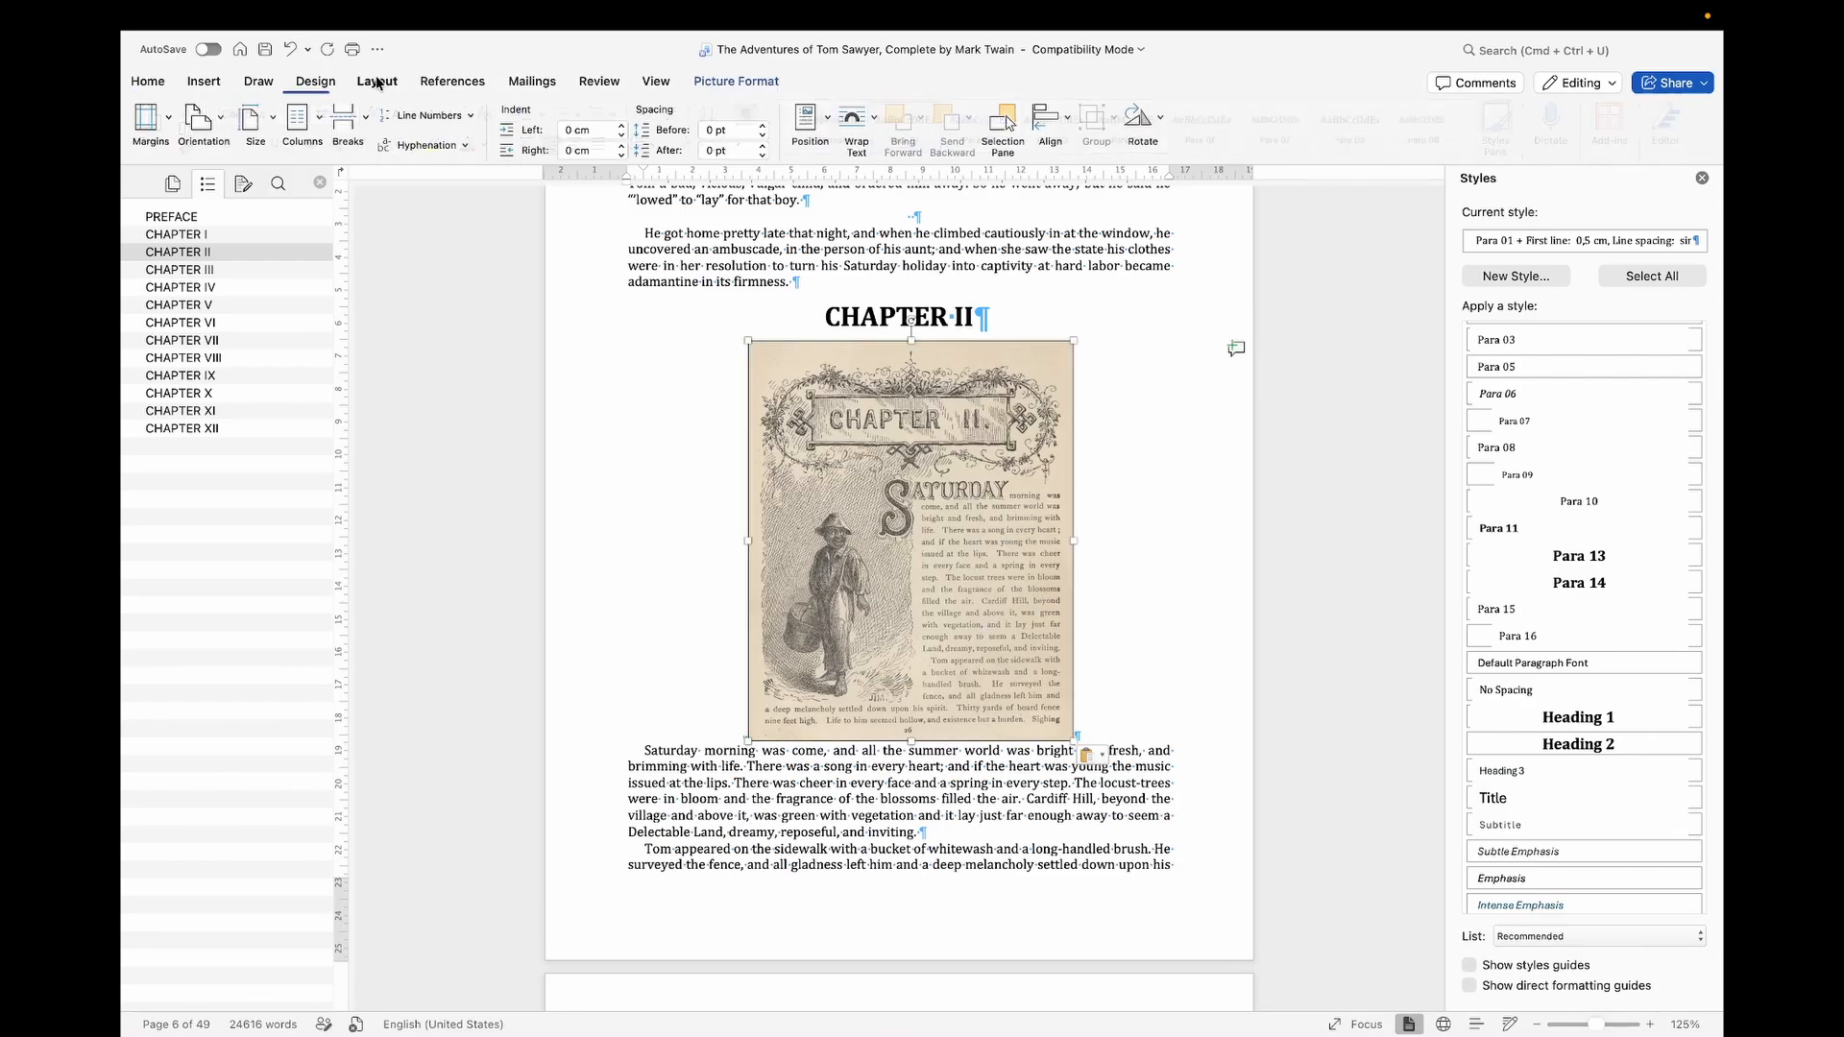
left_click(763, 125)
left_click(762, 125)
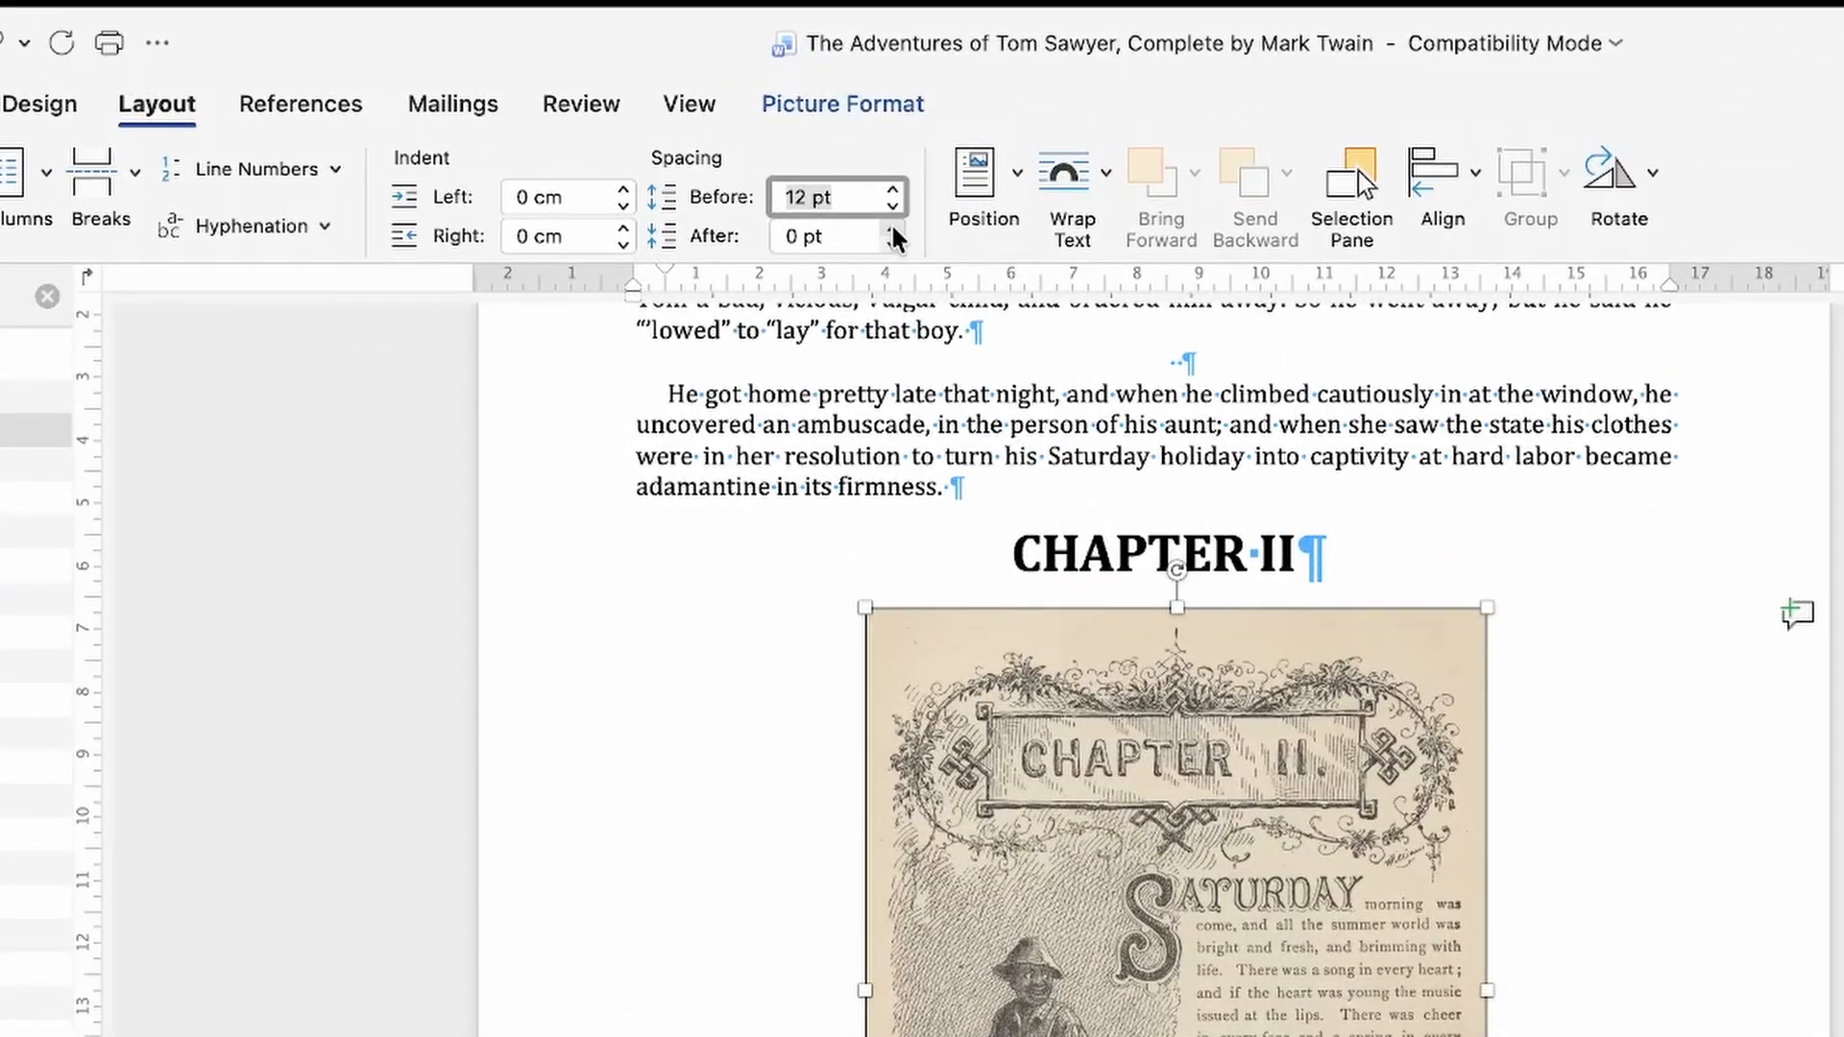
left_click(892, 231)
left_click(892, 232)
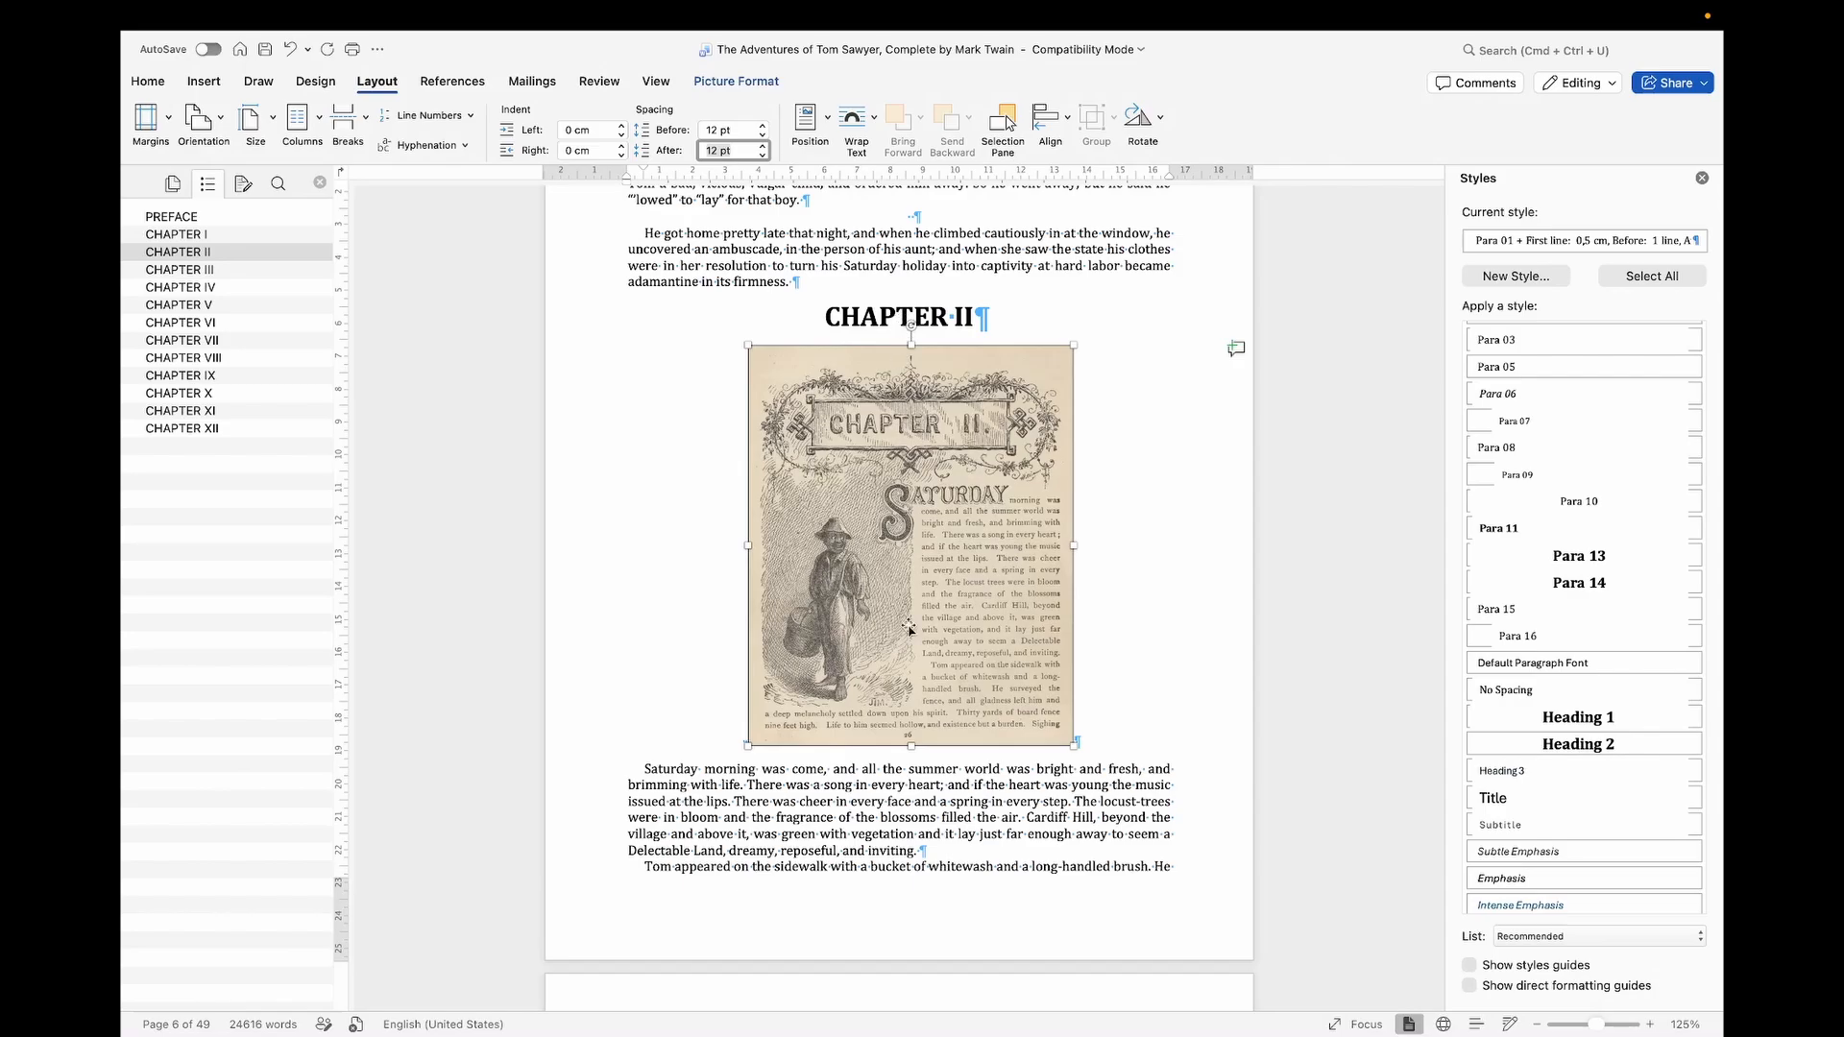
Step: Compress all pictures in the file to On-screen (150 ppi) quality, deleting their cropped areas
left_click(920, 786)
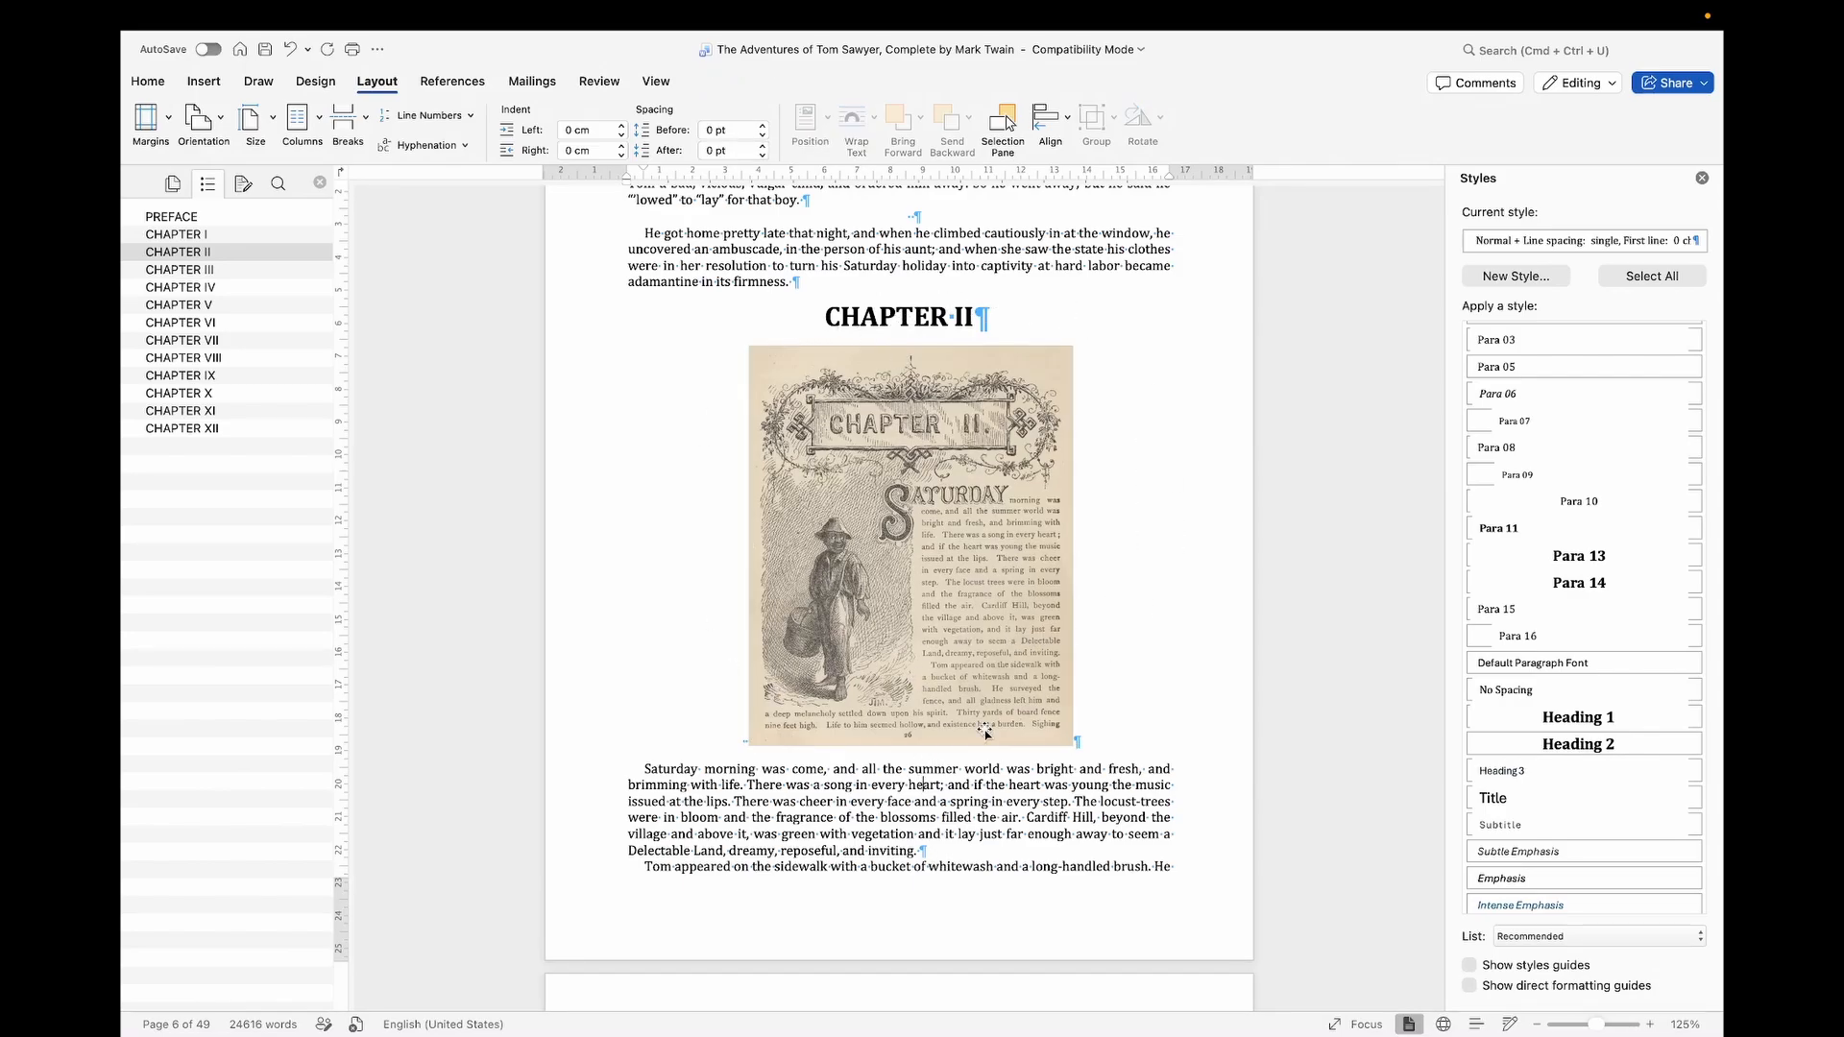
left_click(936, 487)
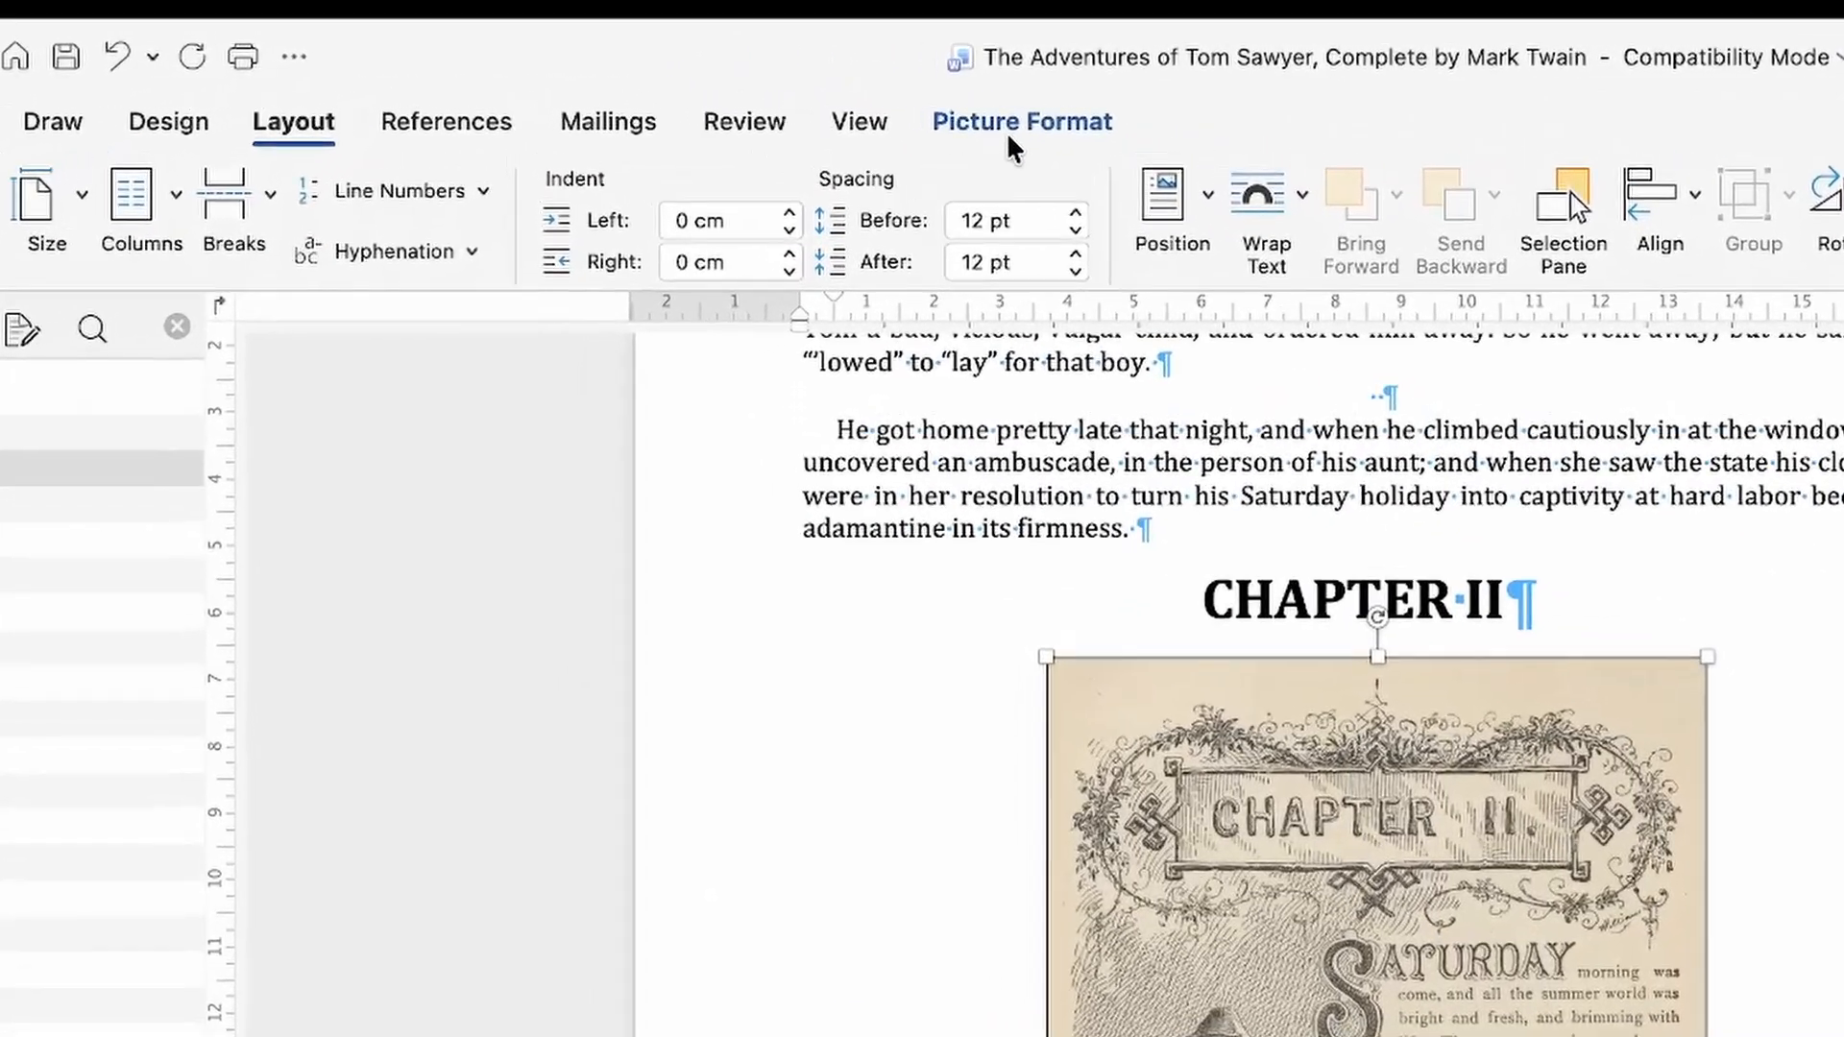
left_click(729, 85)
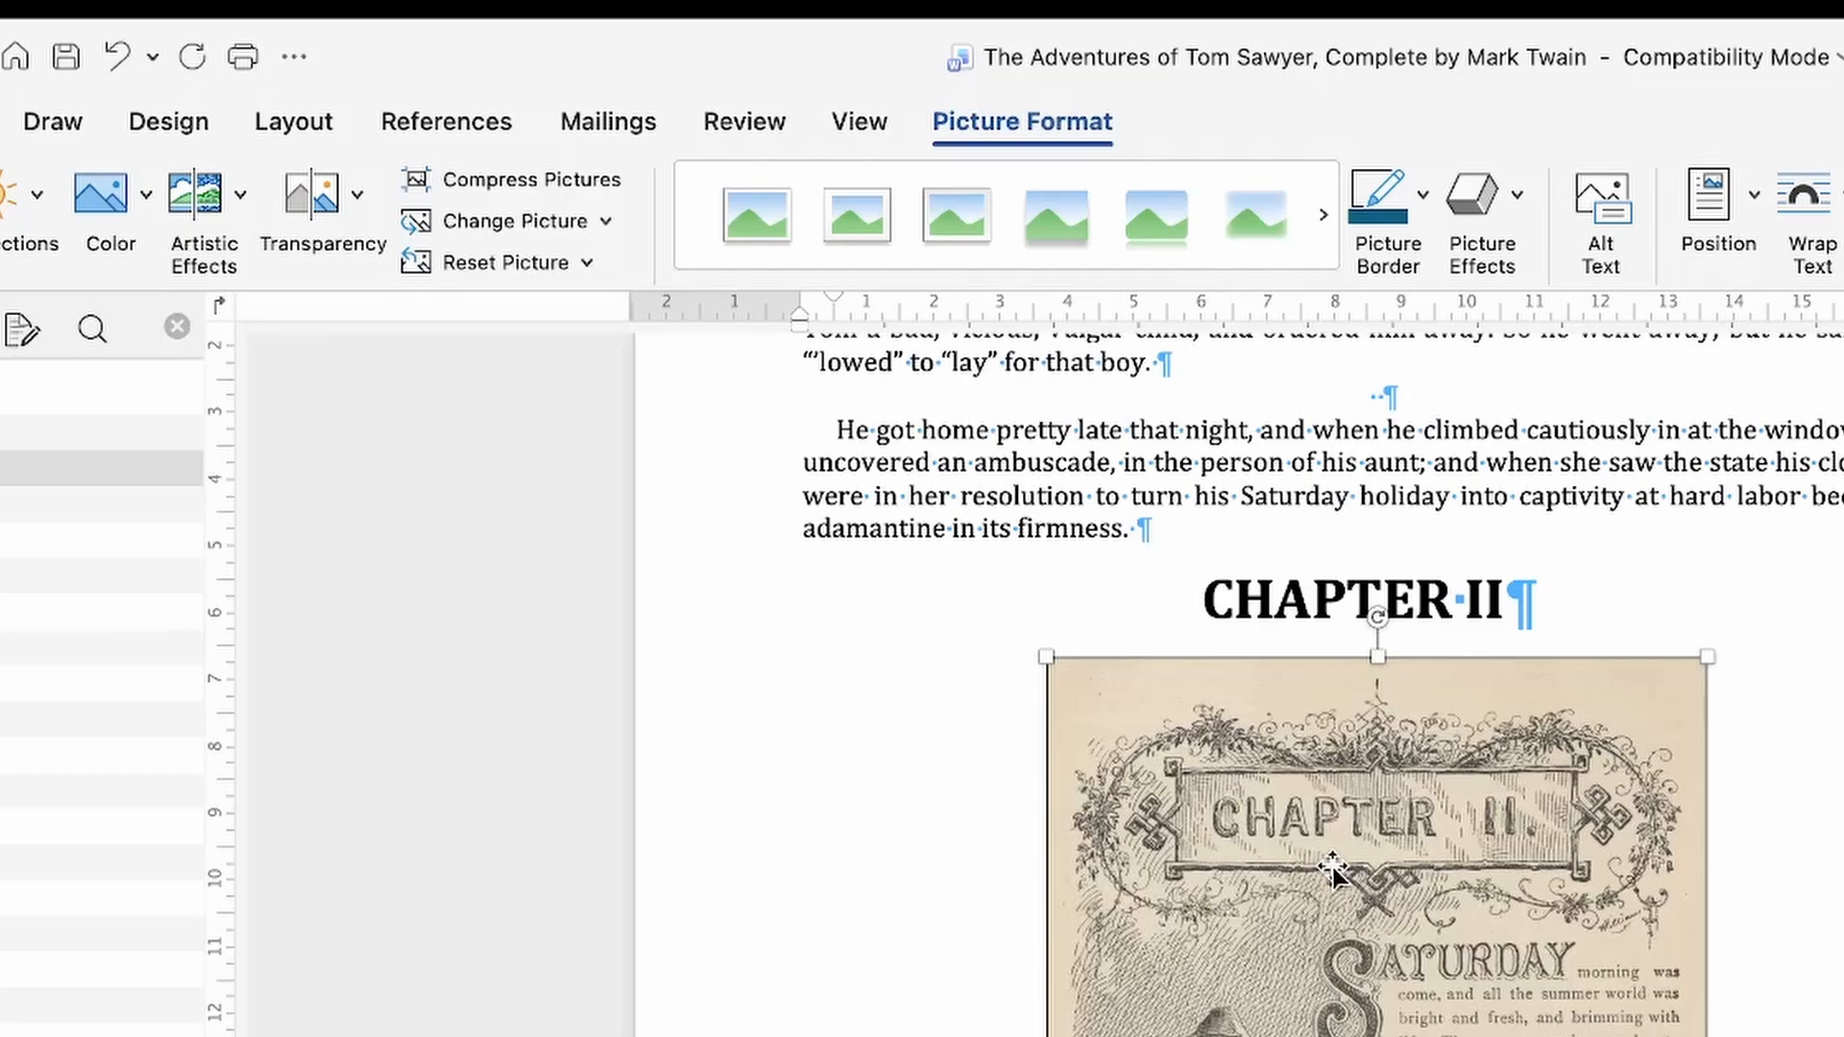
left_click(528, 177)
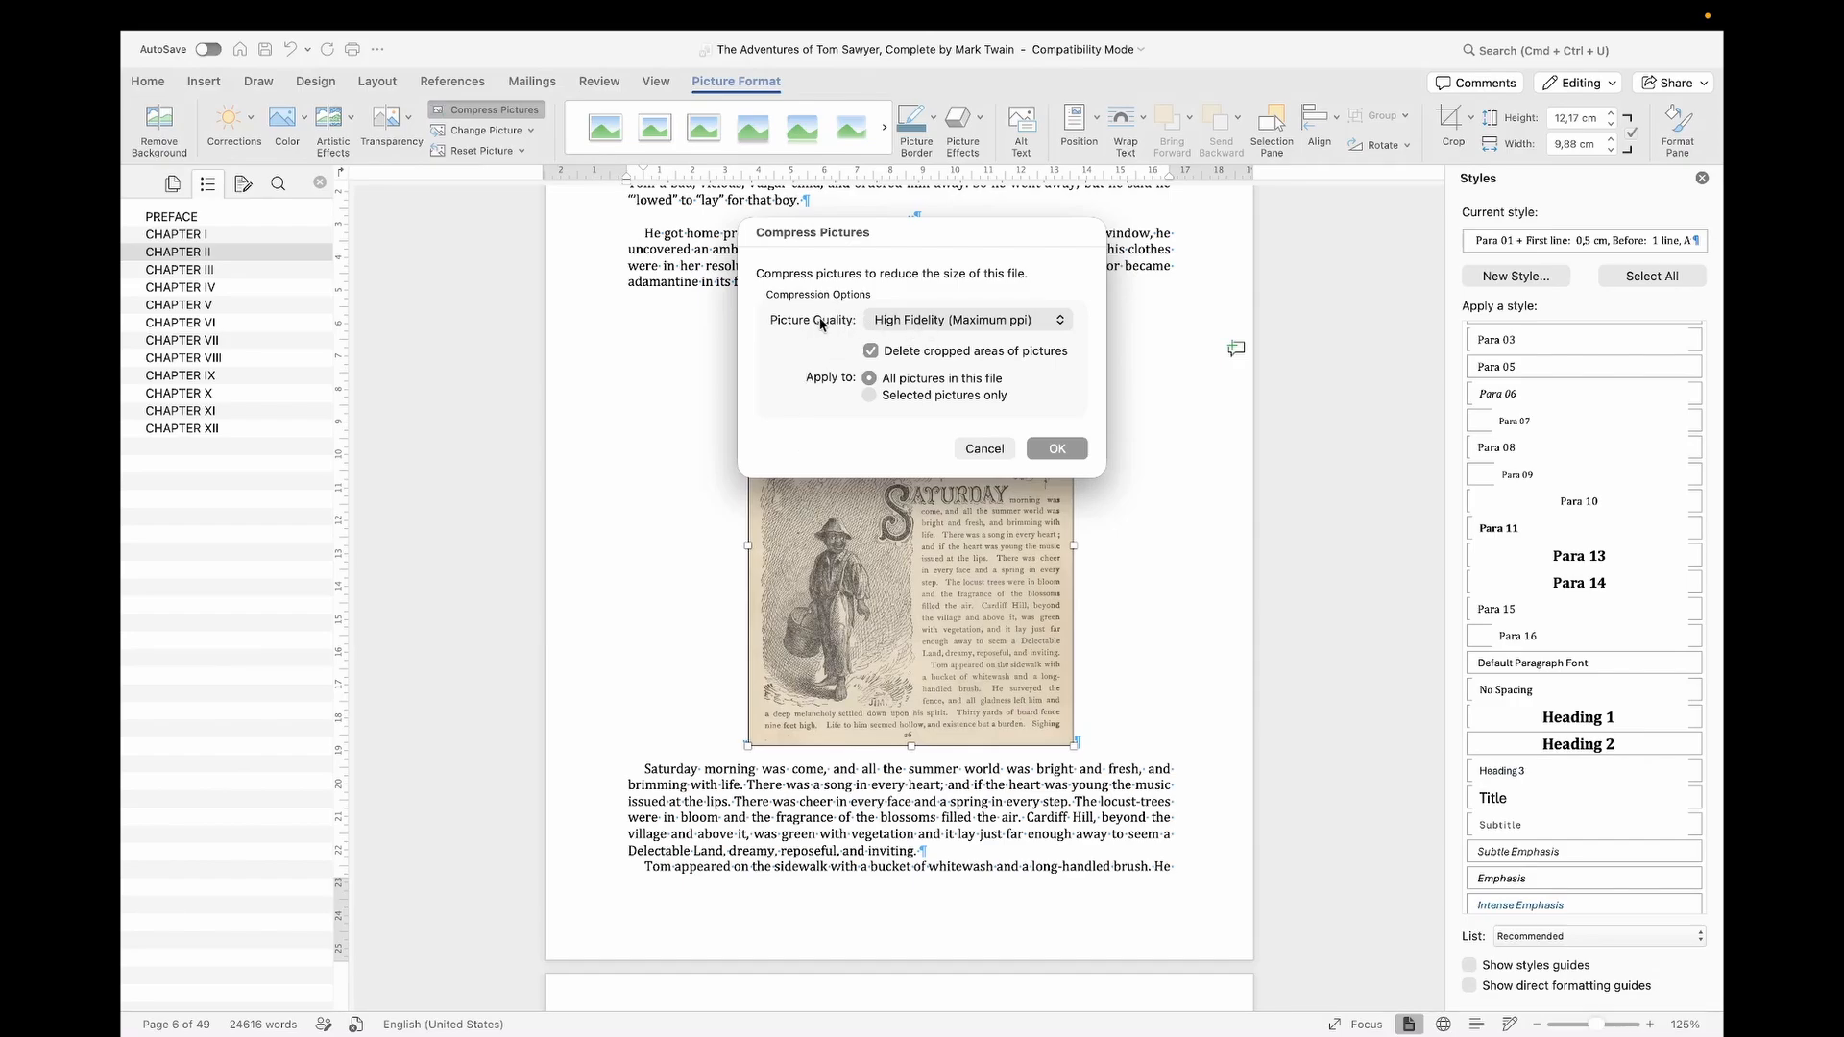
left_click(909, 327)
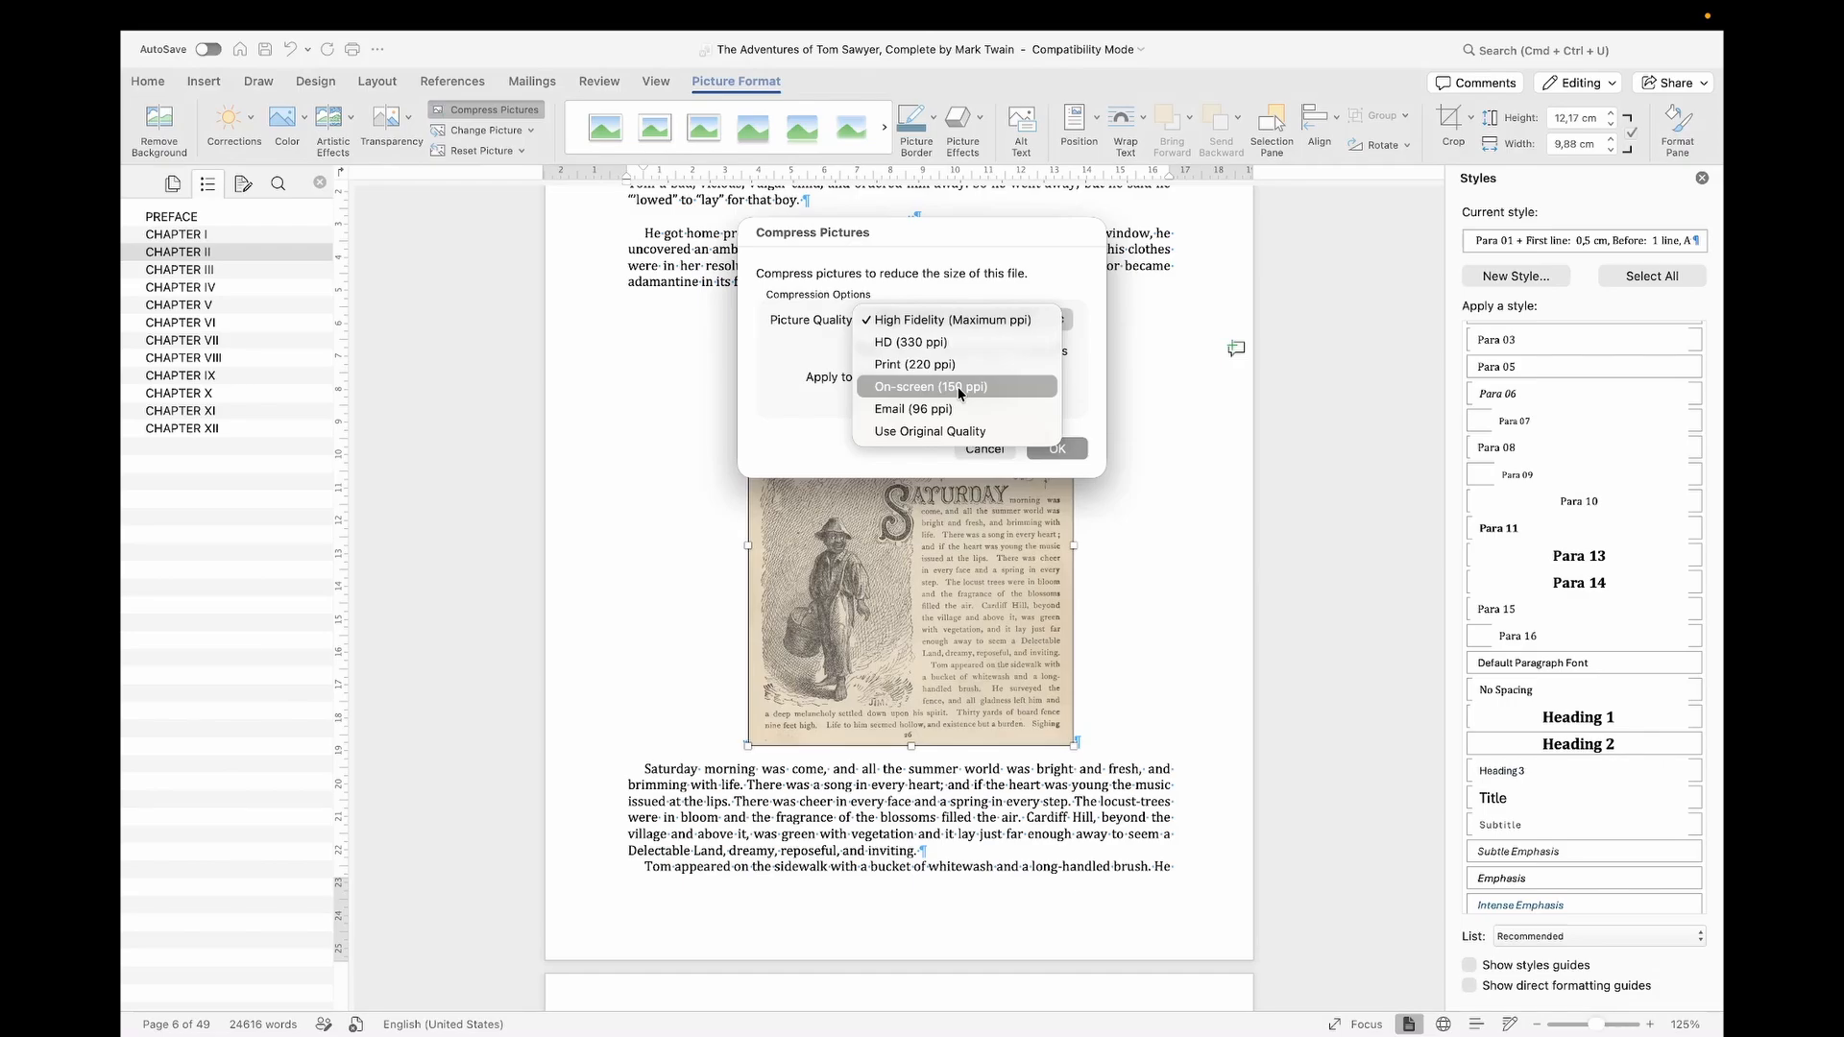
left_click(930, 387)
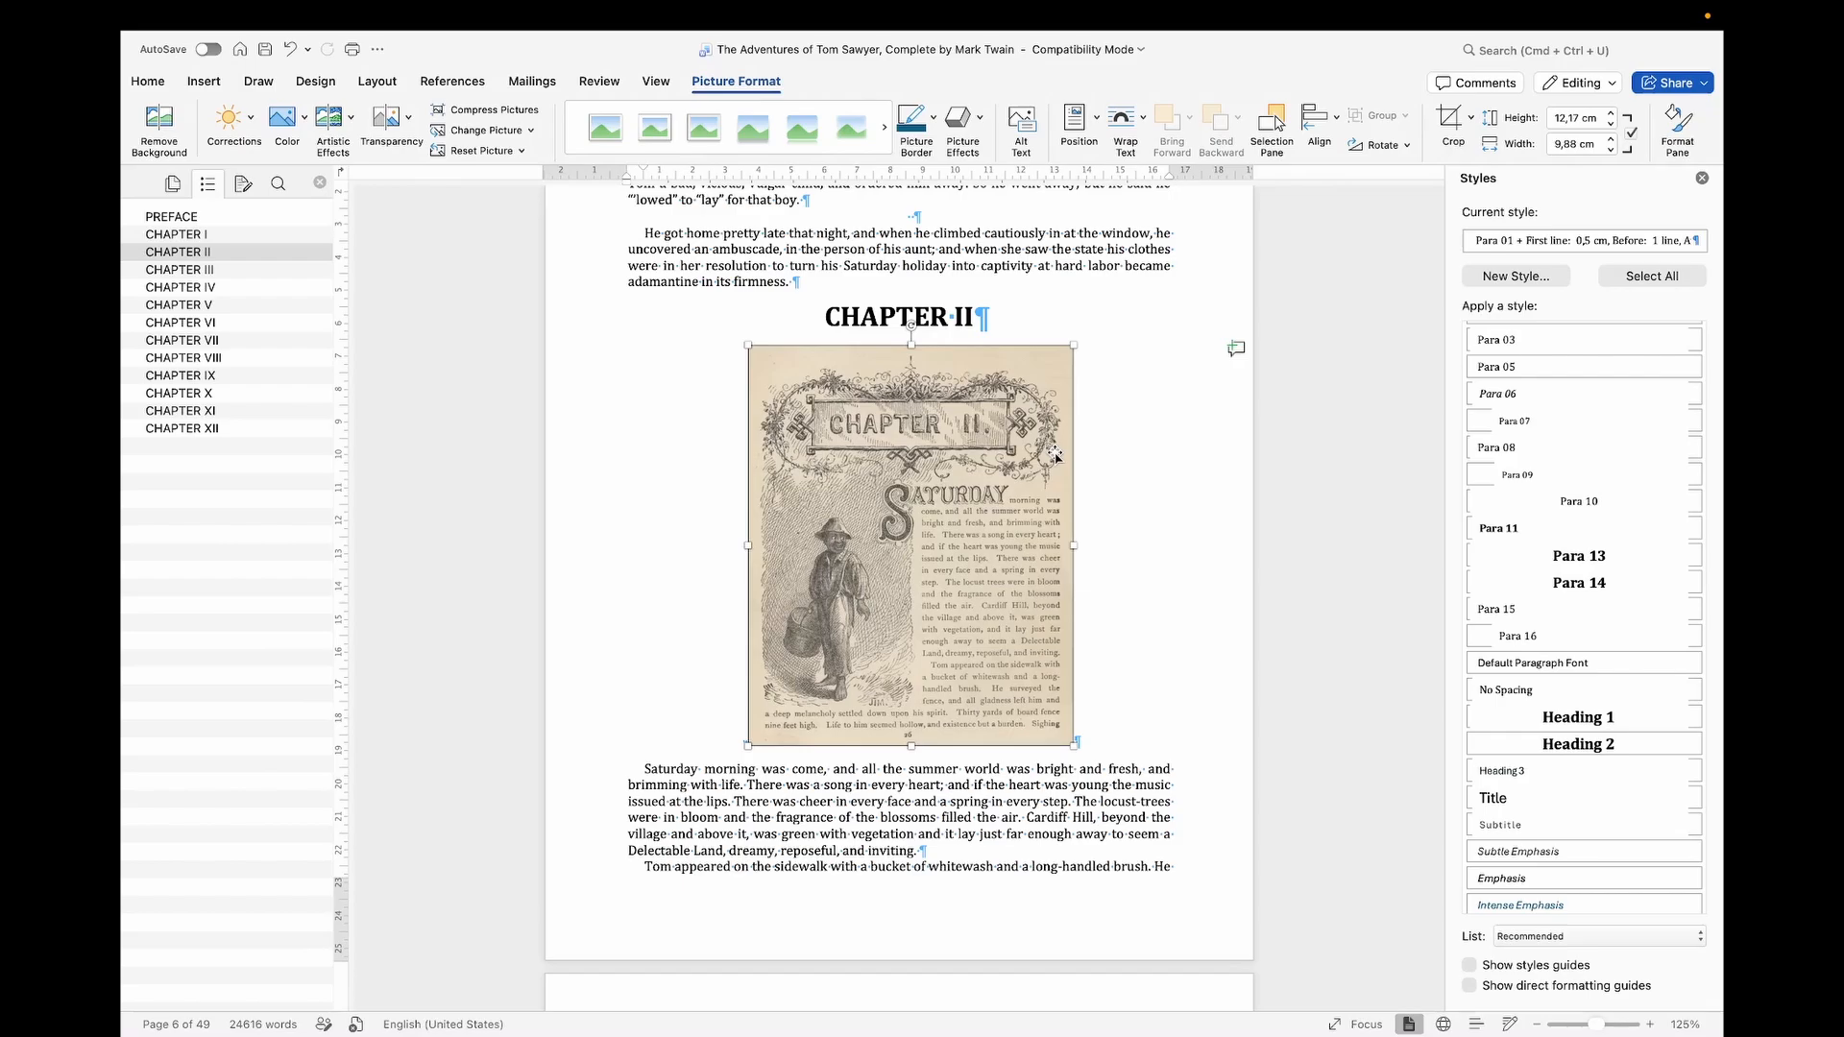
Step: Delete the stray space in front of the CHAPTER II illustration so that the picture is centred properly
left_click(862, 780)
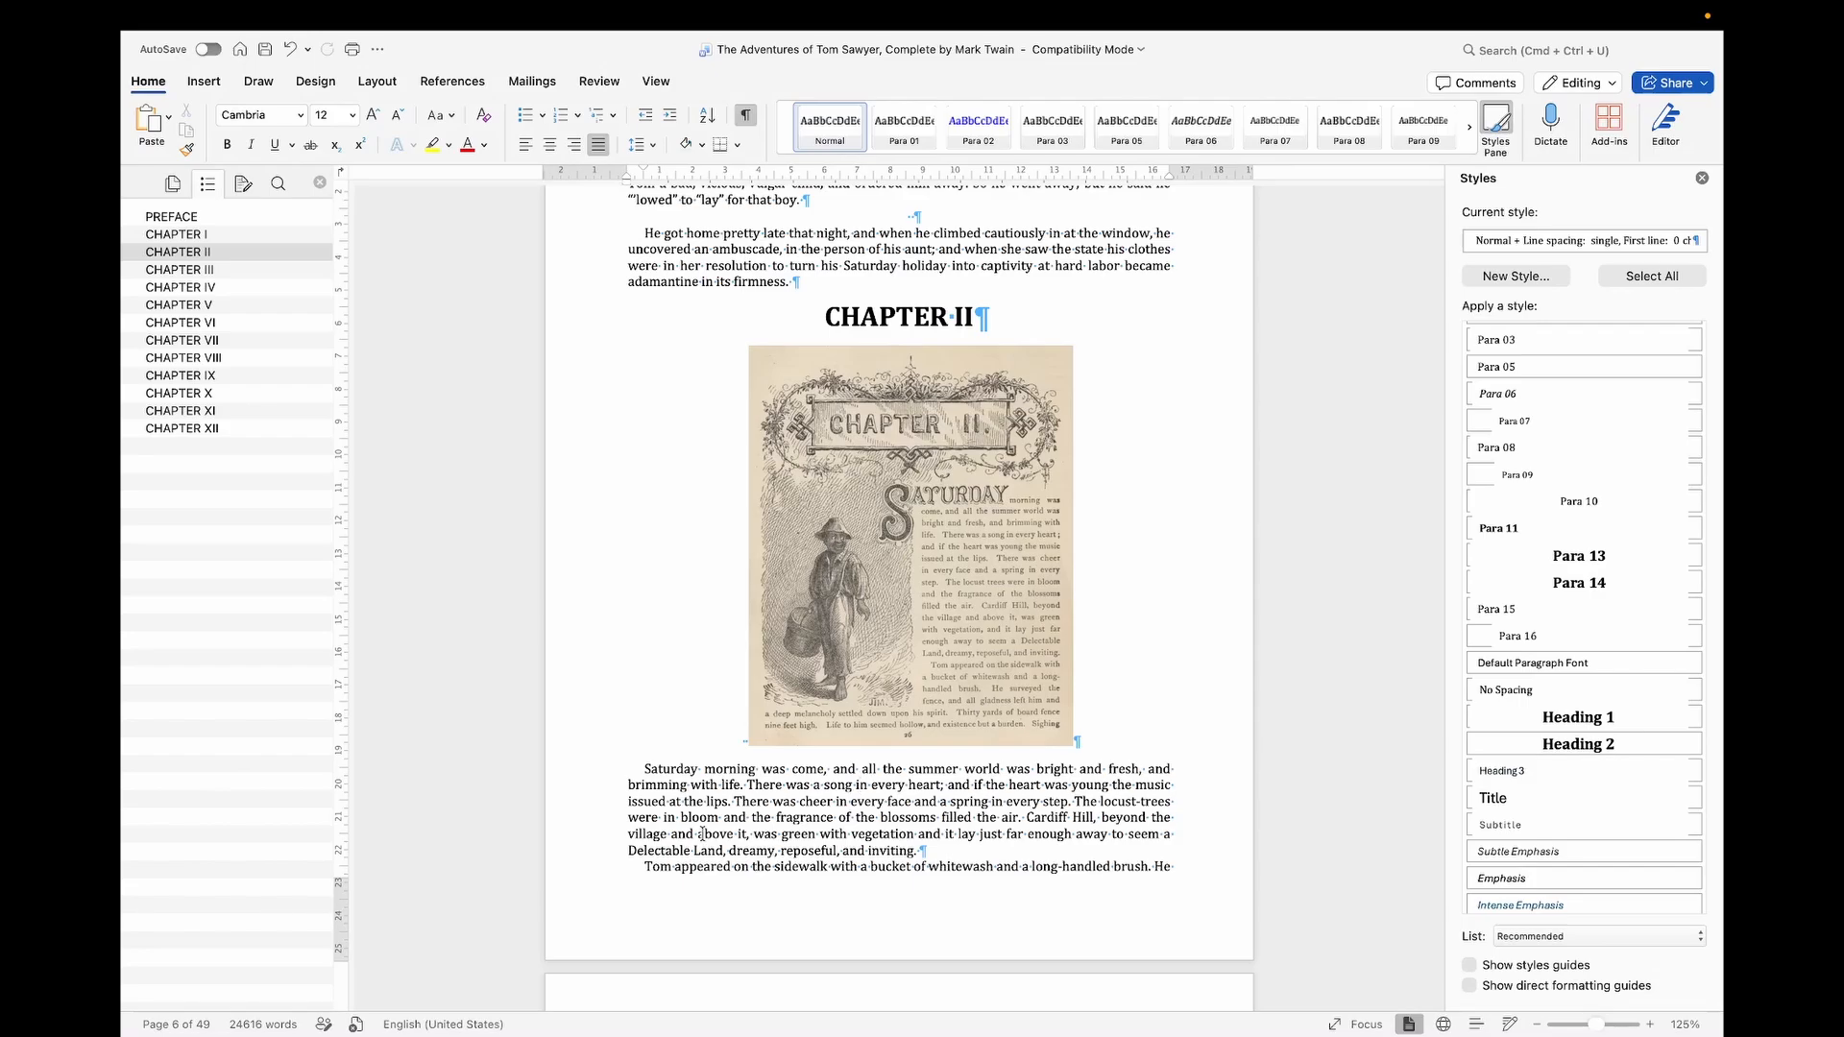
left_click(725, 741)
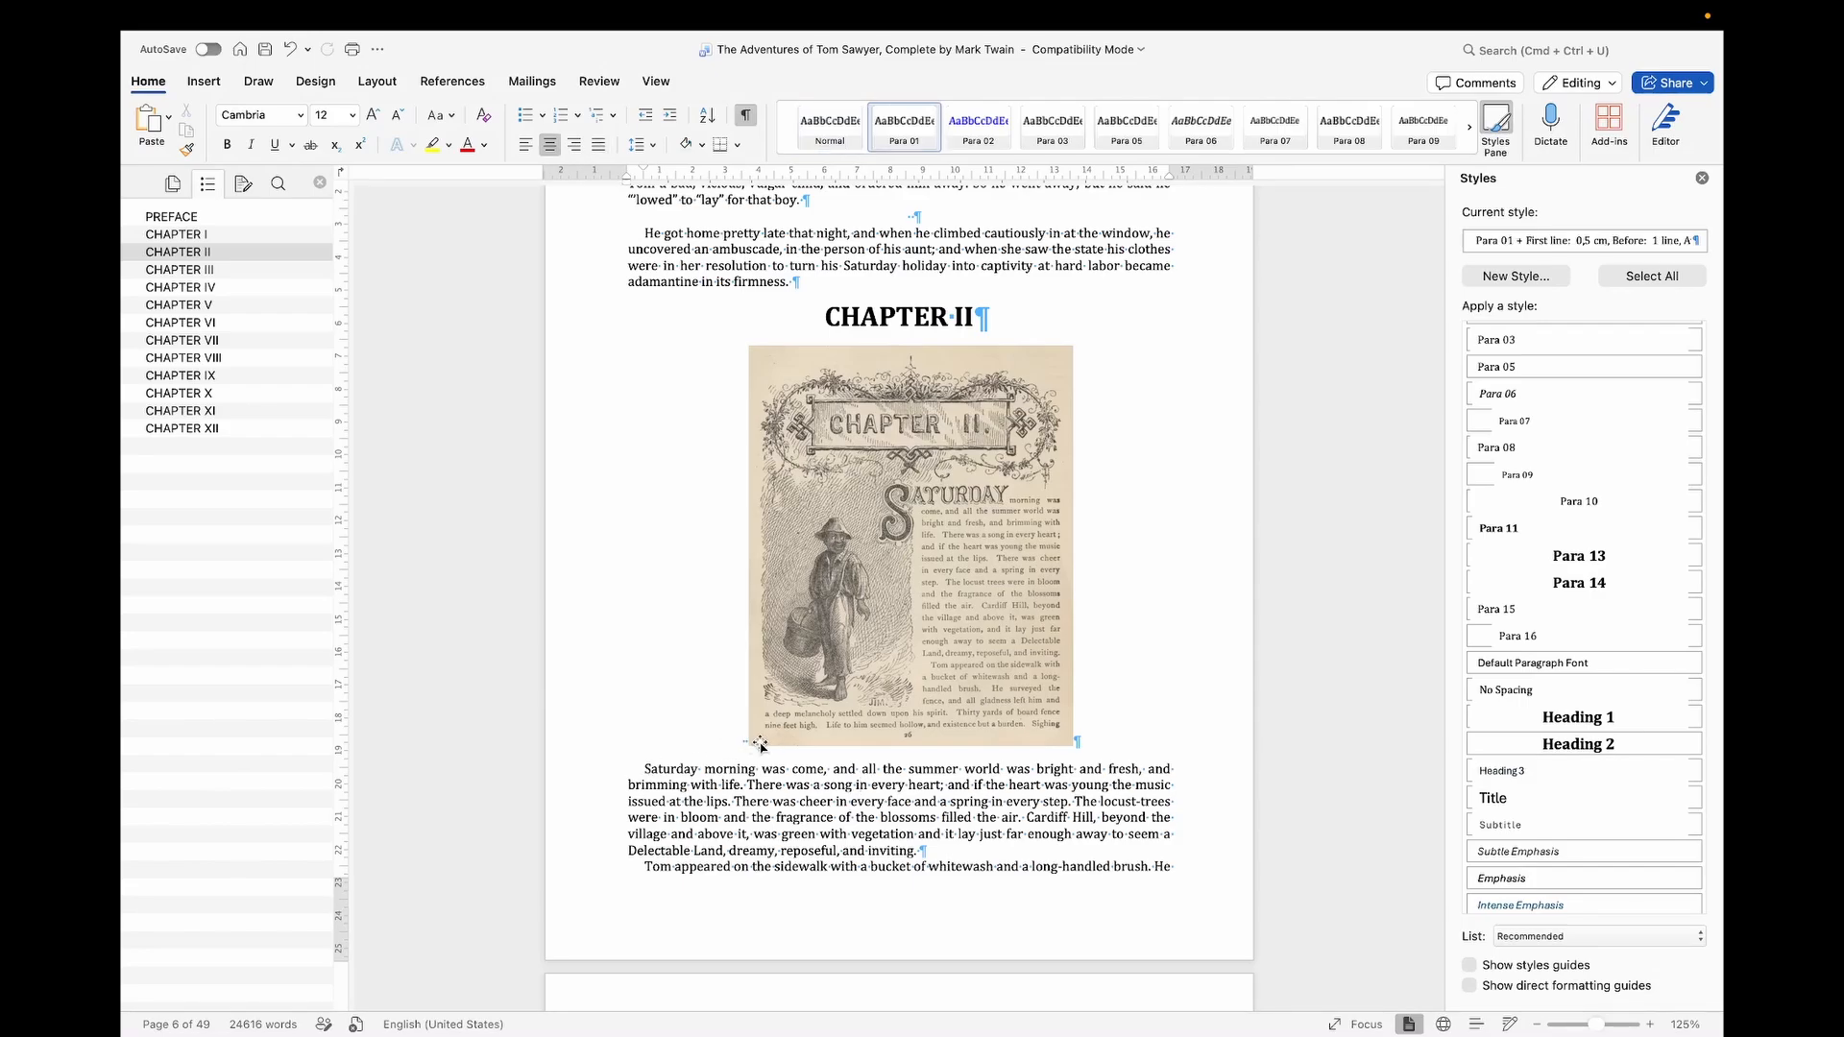
key("super+z")
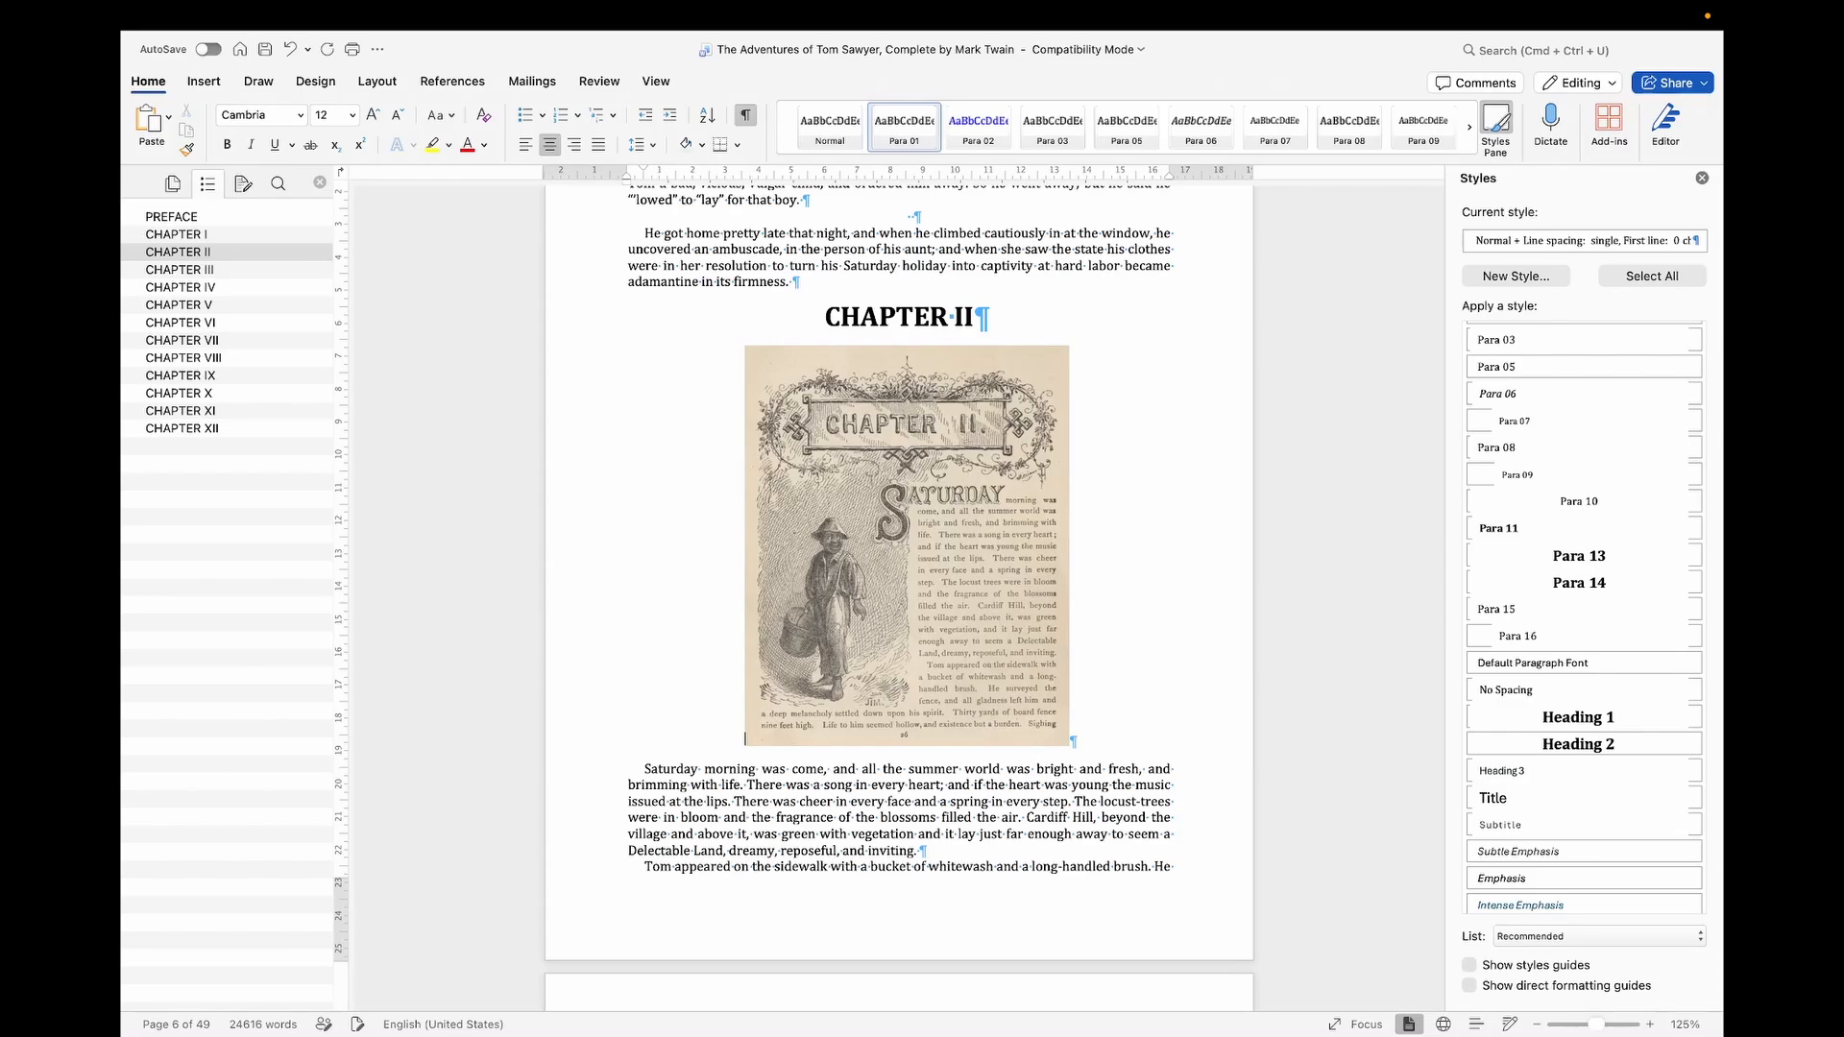
Step: Remove the stray spaces and empty paragraph above "But Tom's energy did not last" and check the adjoining paragraphs without formatting marks
scroll(899, 576, "down", 15)
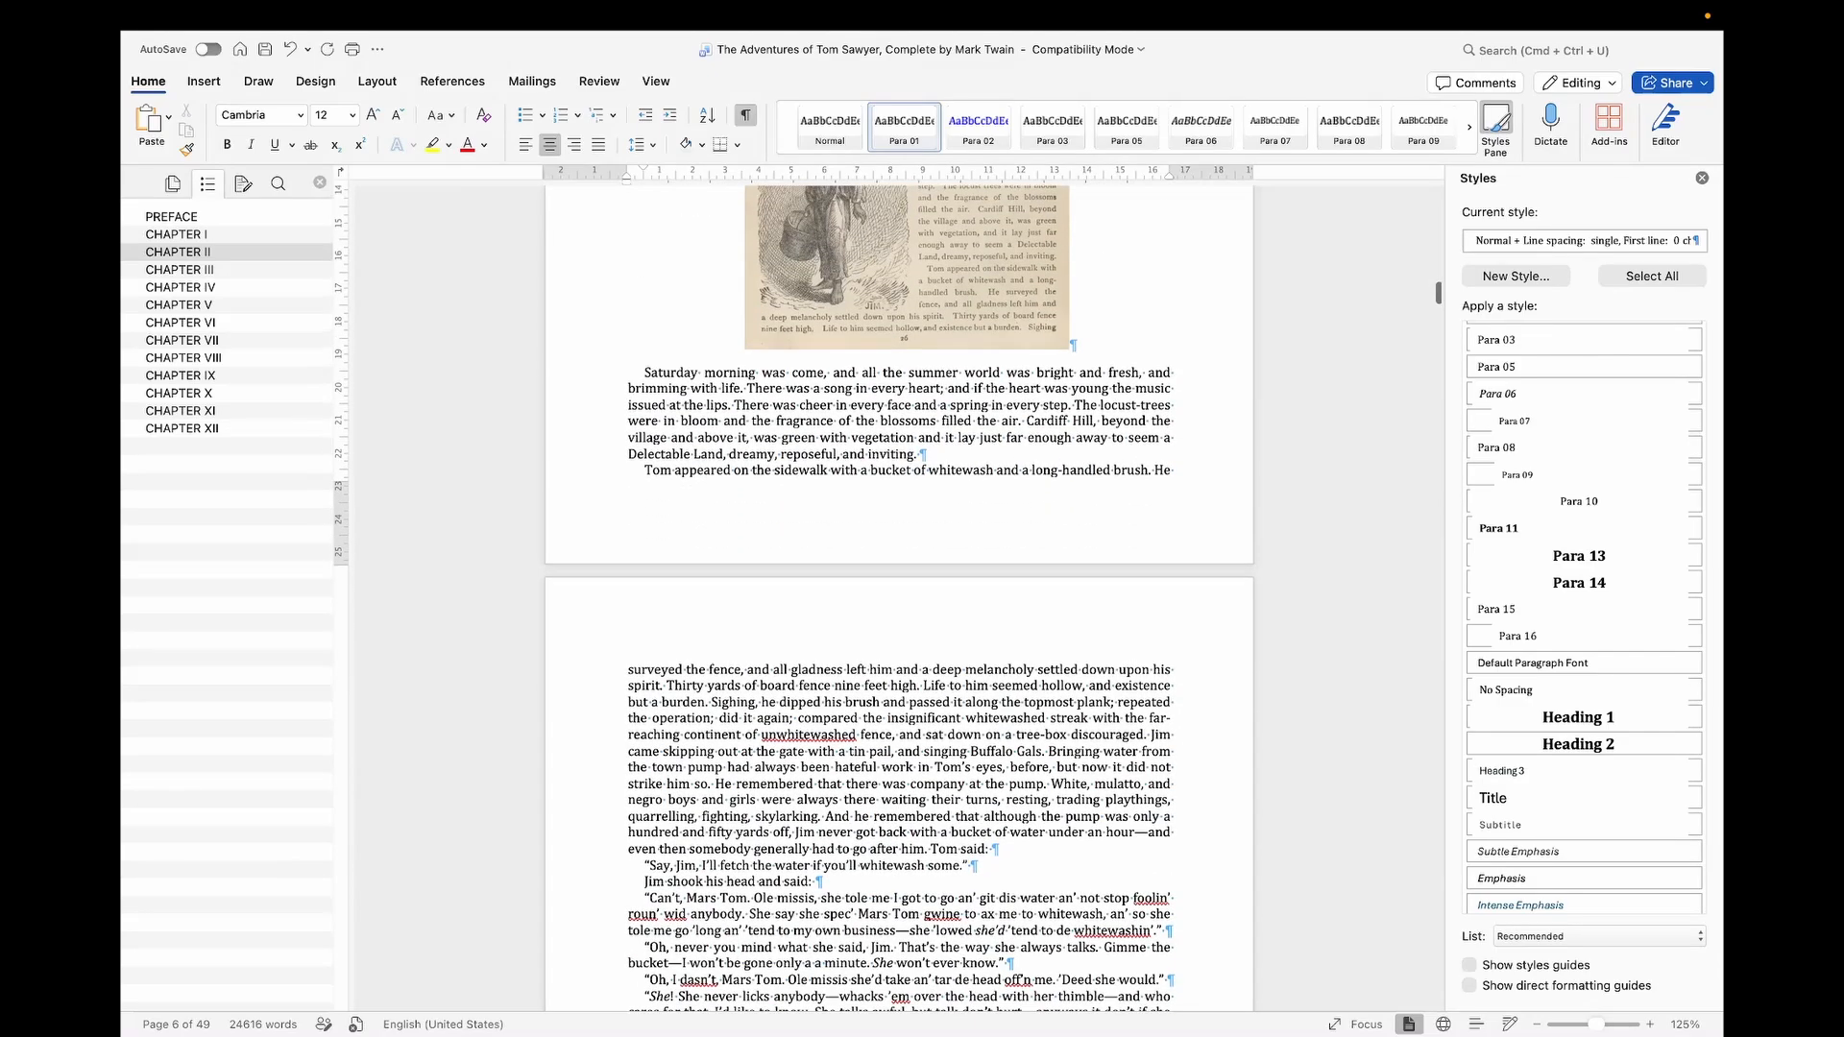
scroll(917, 424, "down", 5)
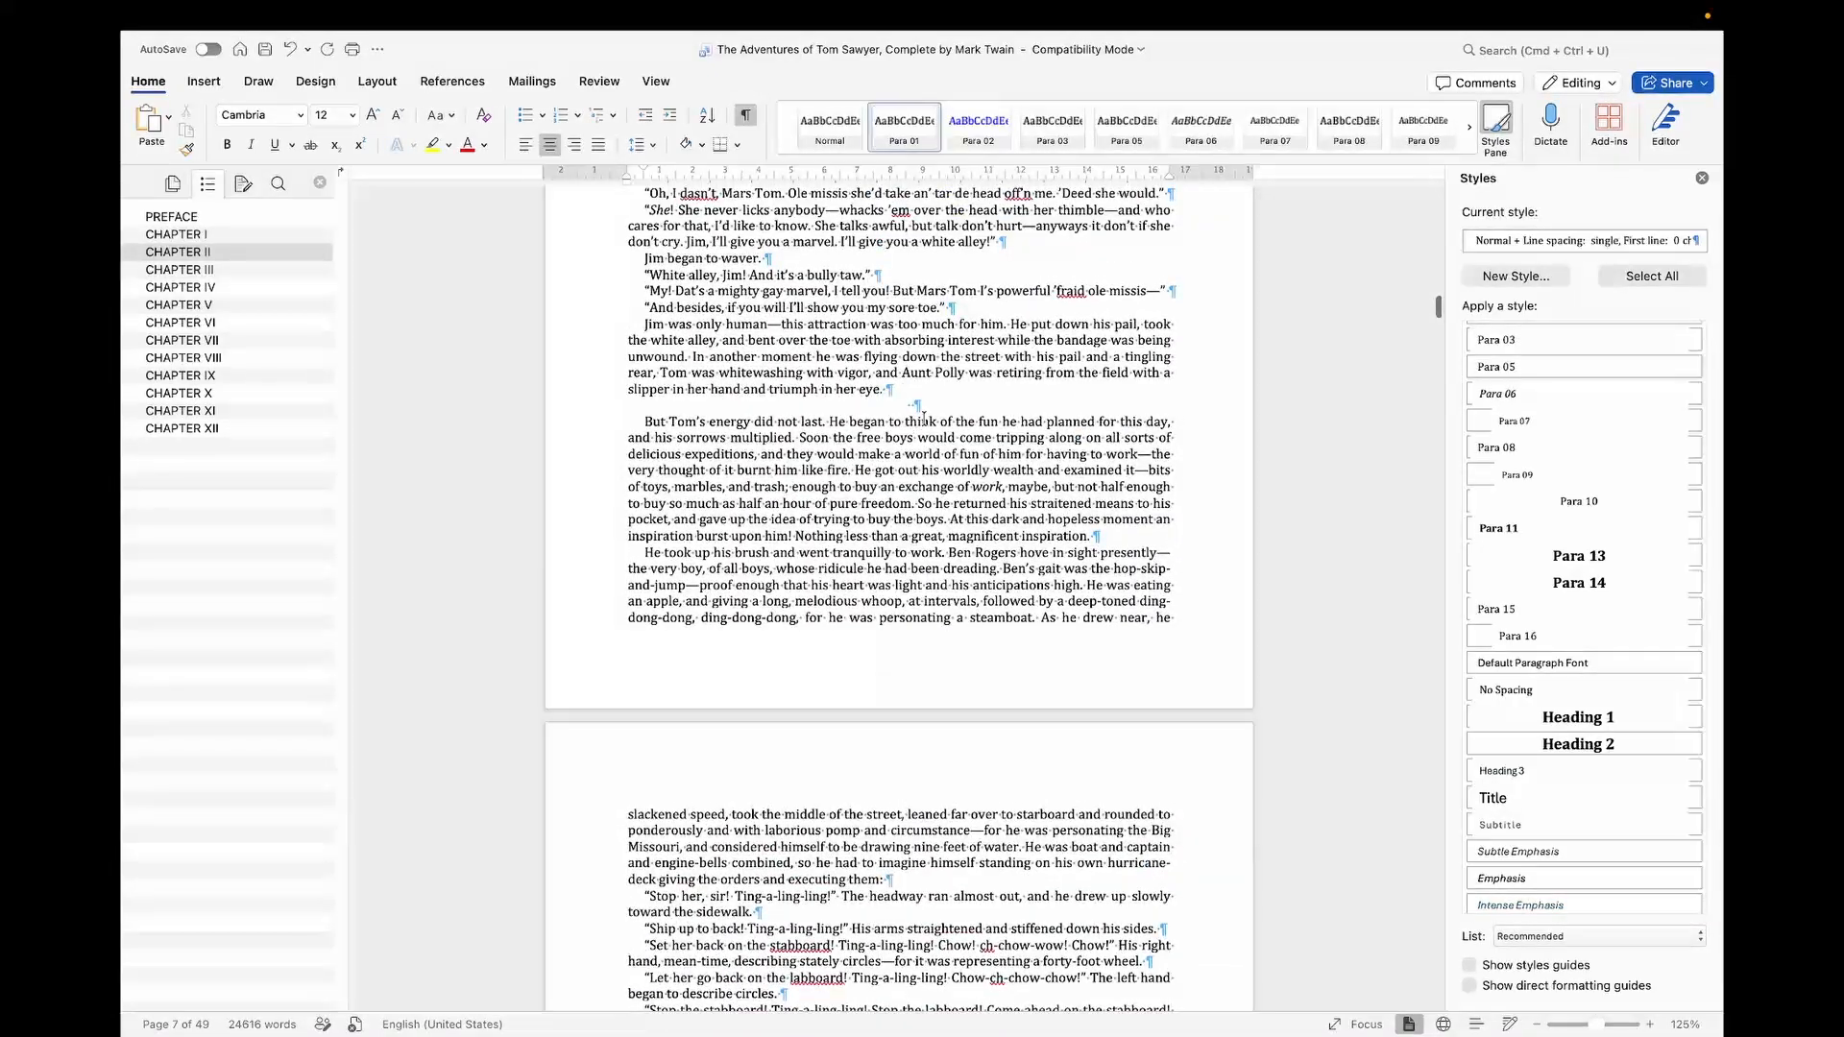
left_click(930, 404)
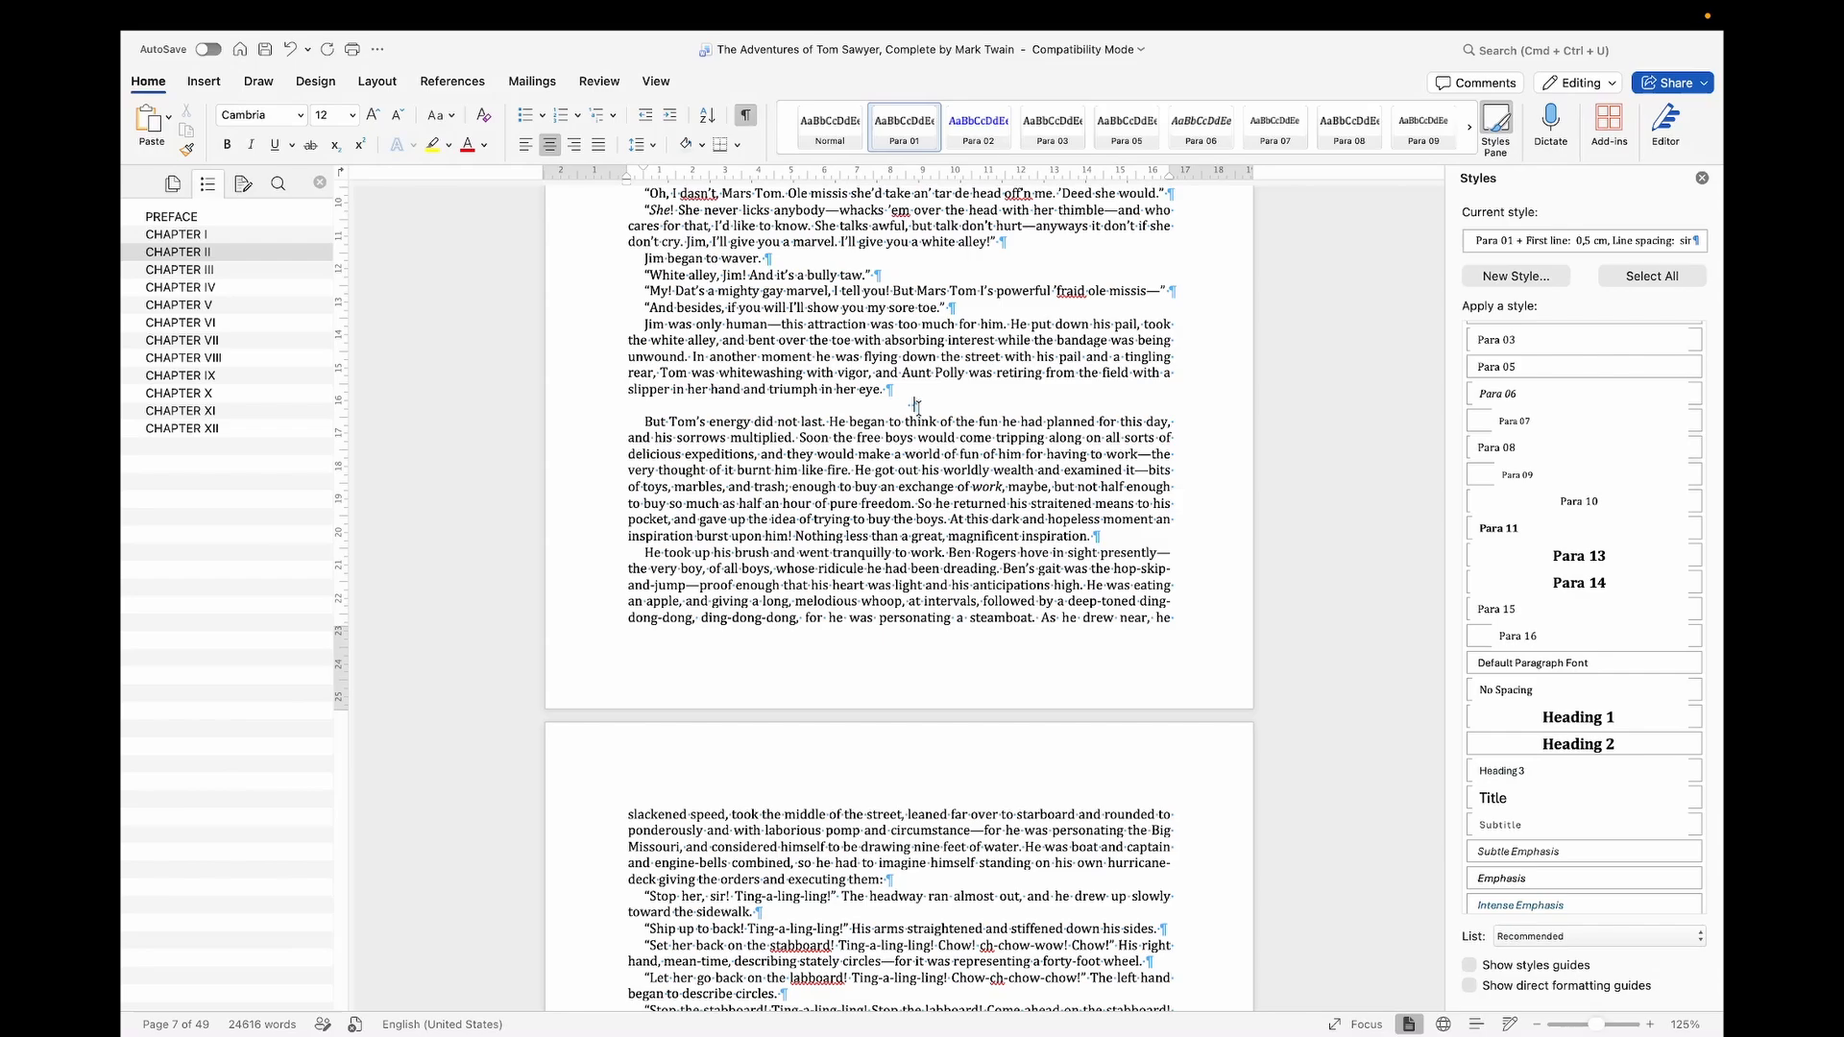
scroll(919, 407, "up", 5)
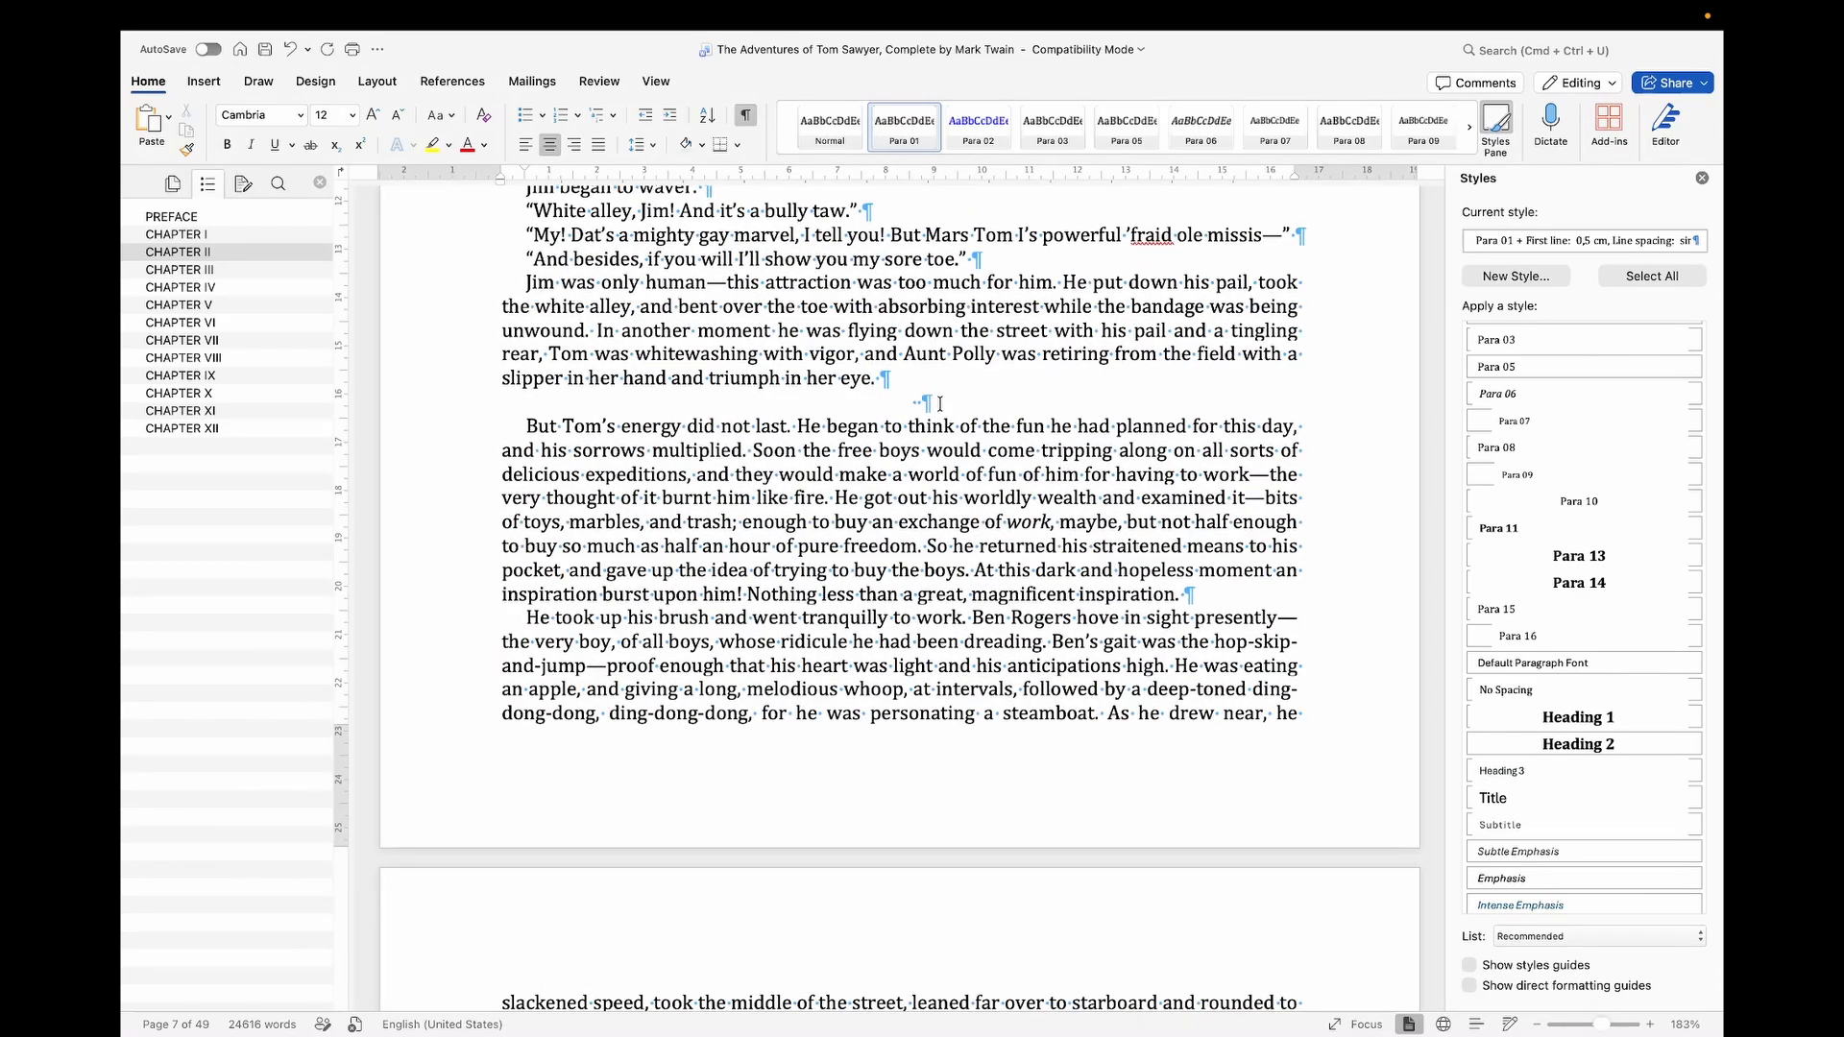
key("super+j")
key("BackSpace")
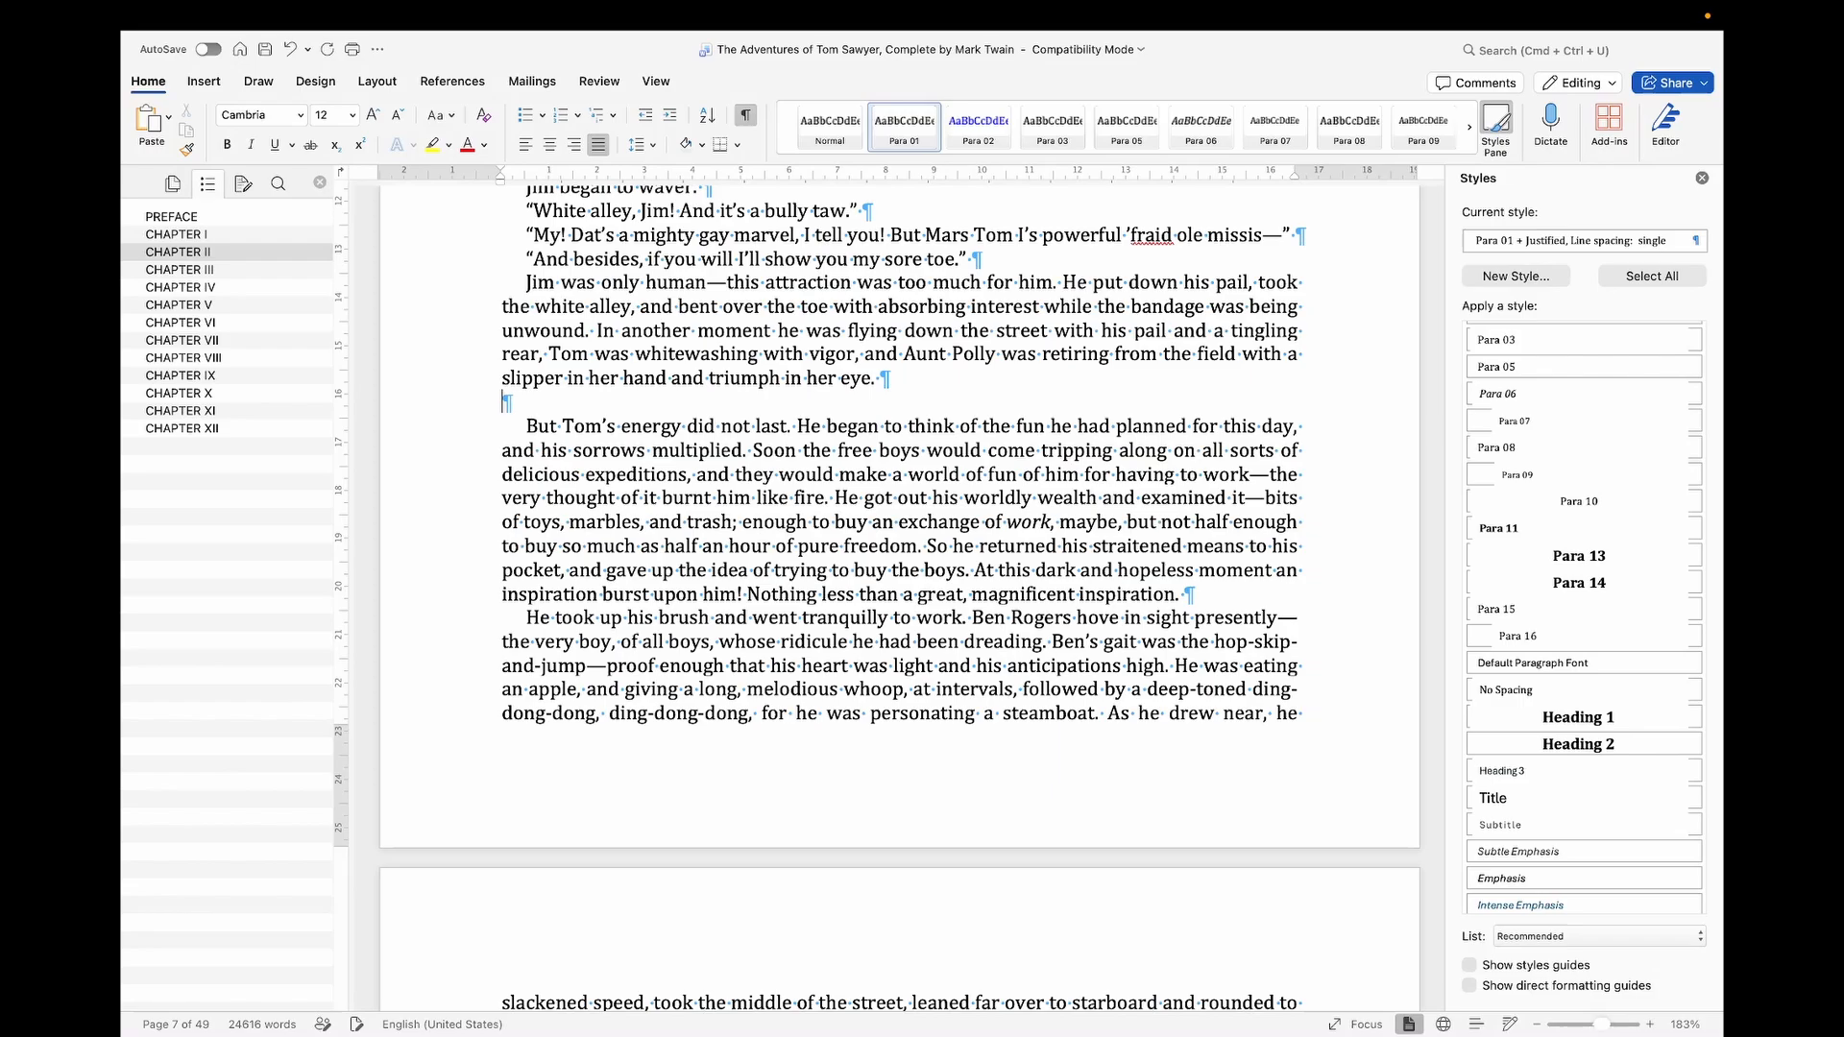
key("BackSpace")
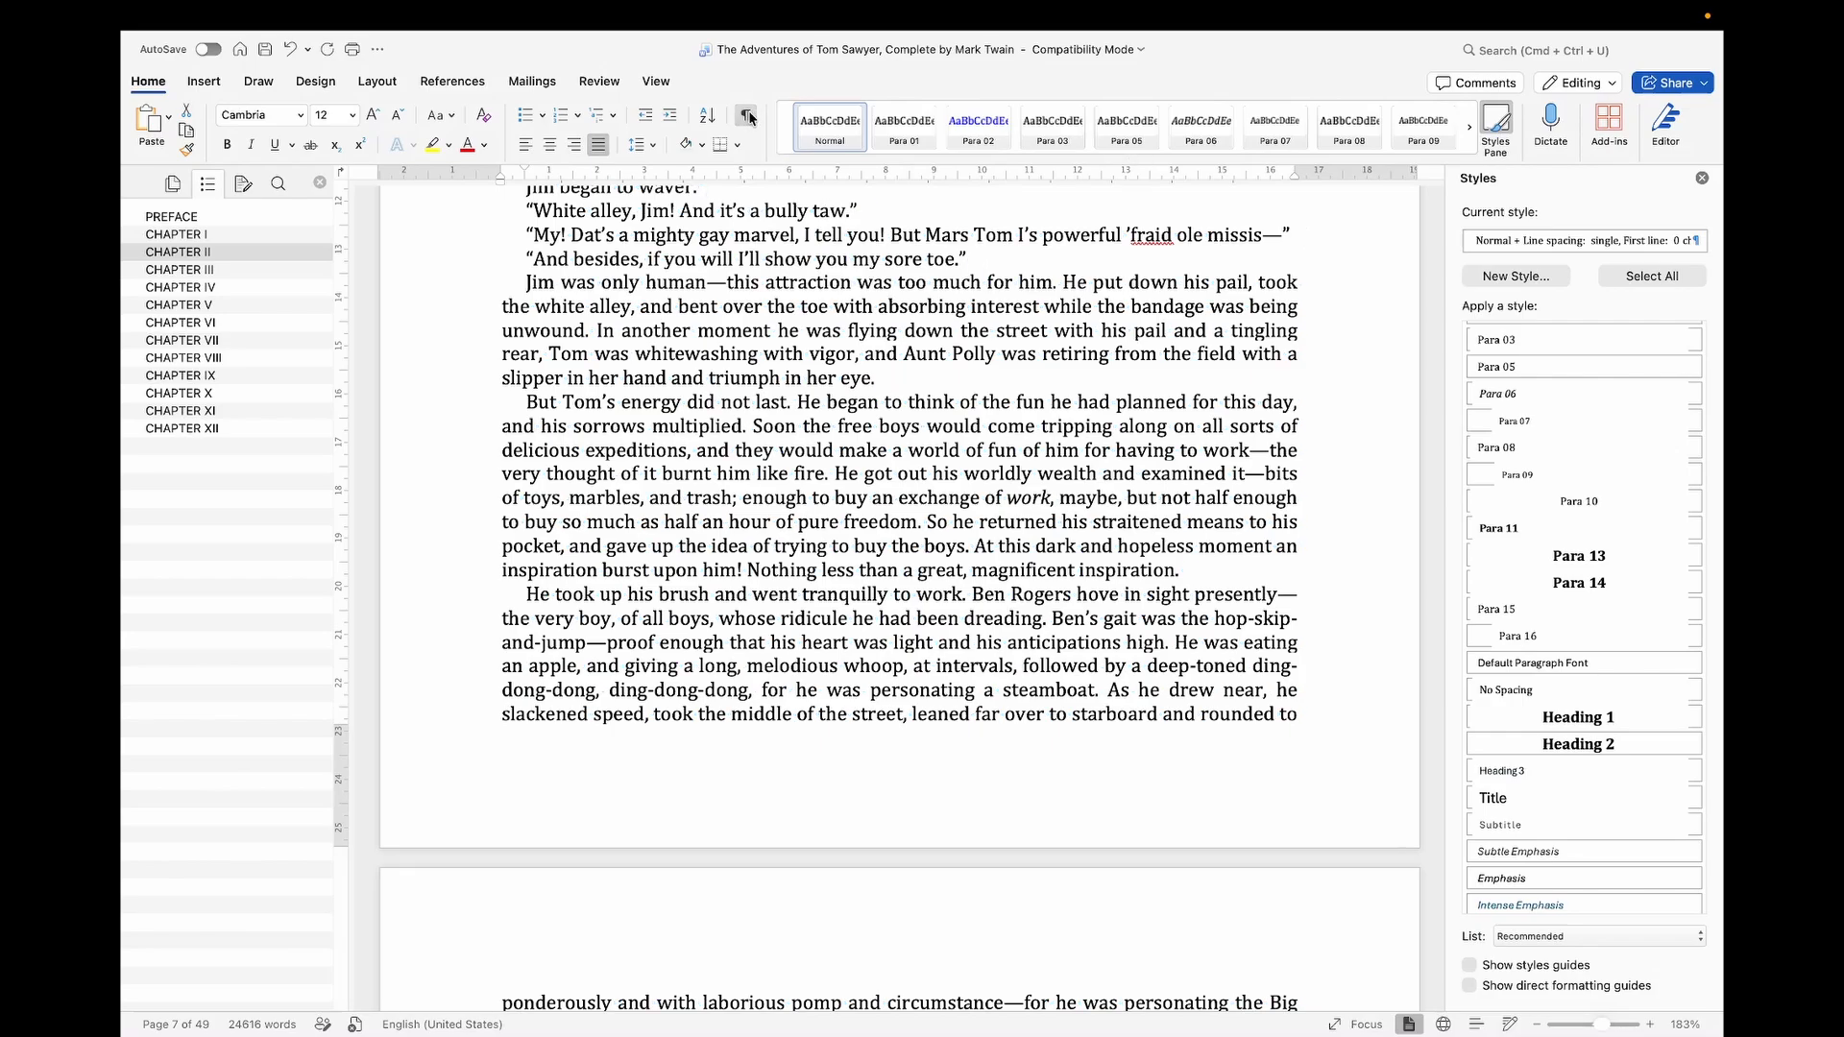
left_click_drag(522, 280, 879, 383)
left_click_drag(530, 401, 1238, 571)
left_click(1189, 571)
Step: Delete the stray spaces and empty paragraph between "Why, ain't that work?" and "Tom resumed his whitewashing", checking the gap with formatting marks off and on
scroll(1162, 594, "down", 15)
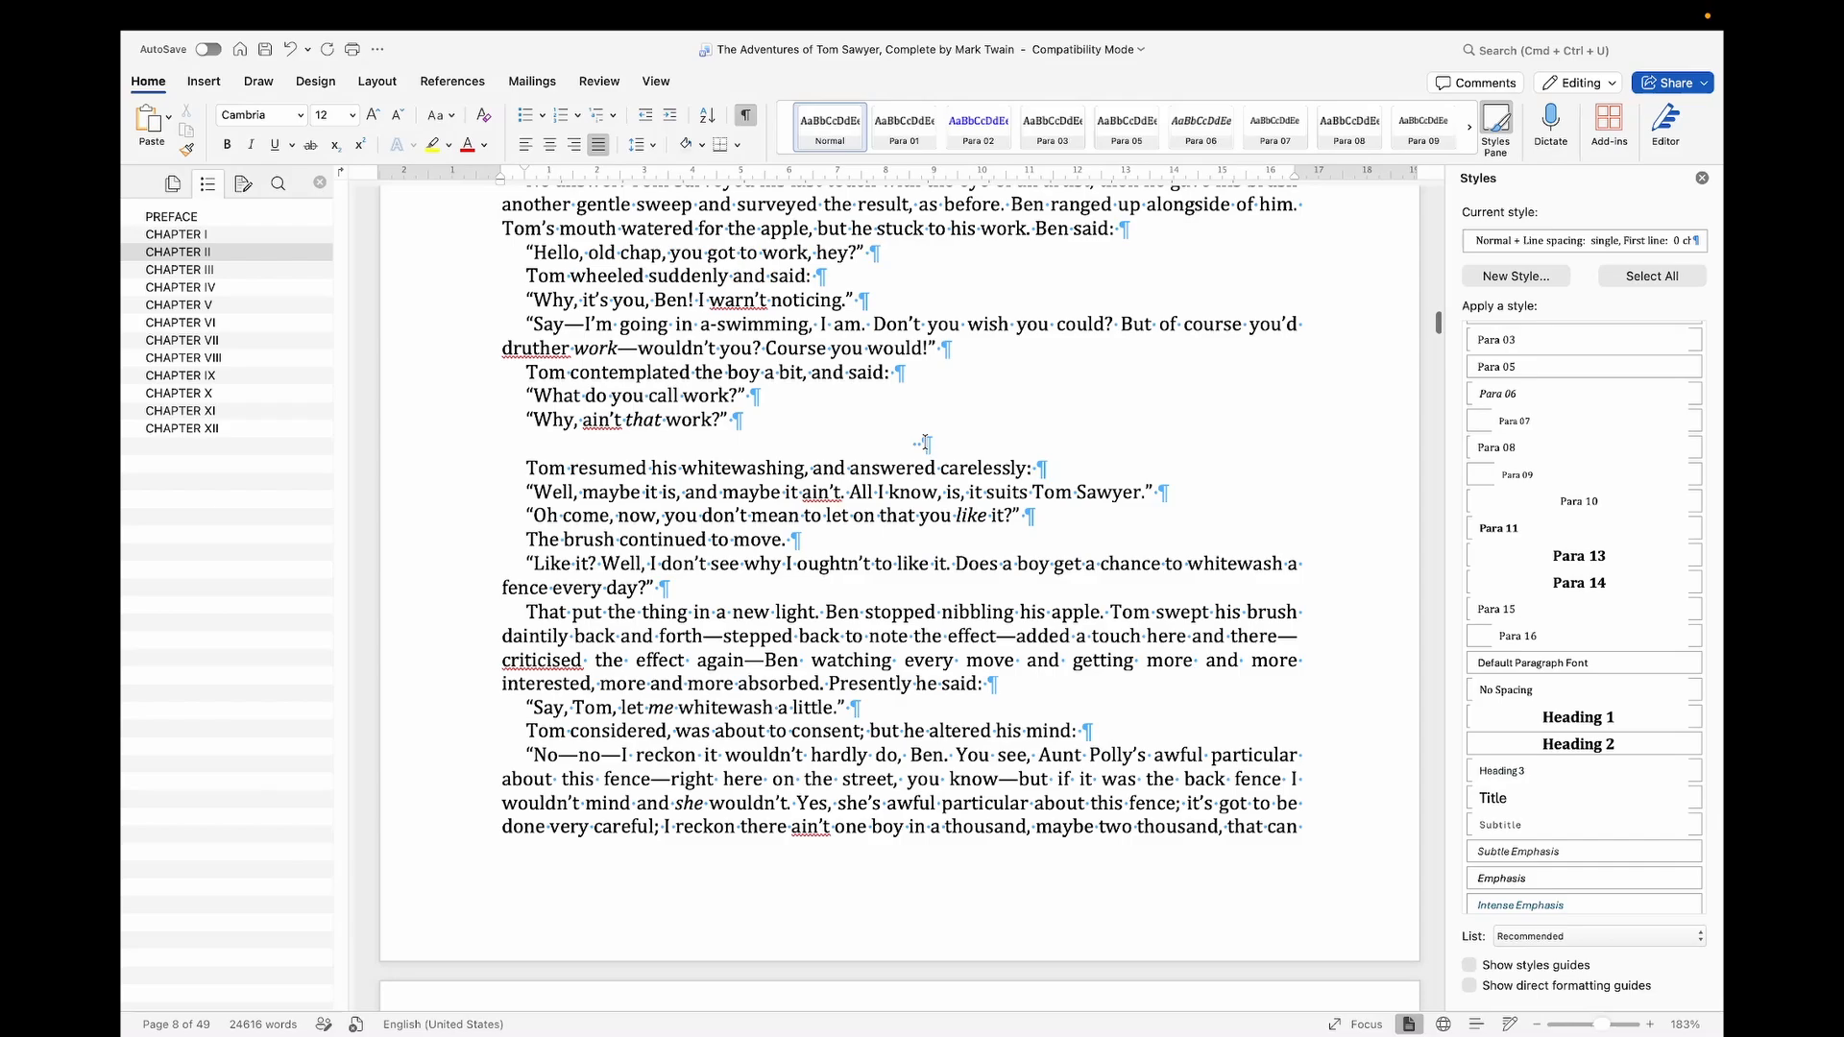
left_click(974, 444)
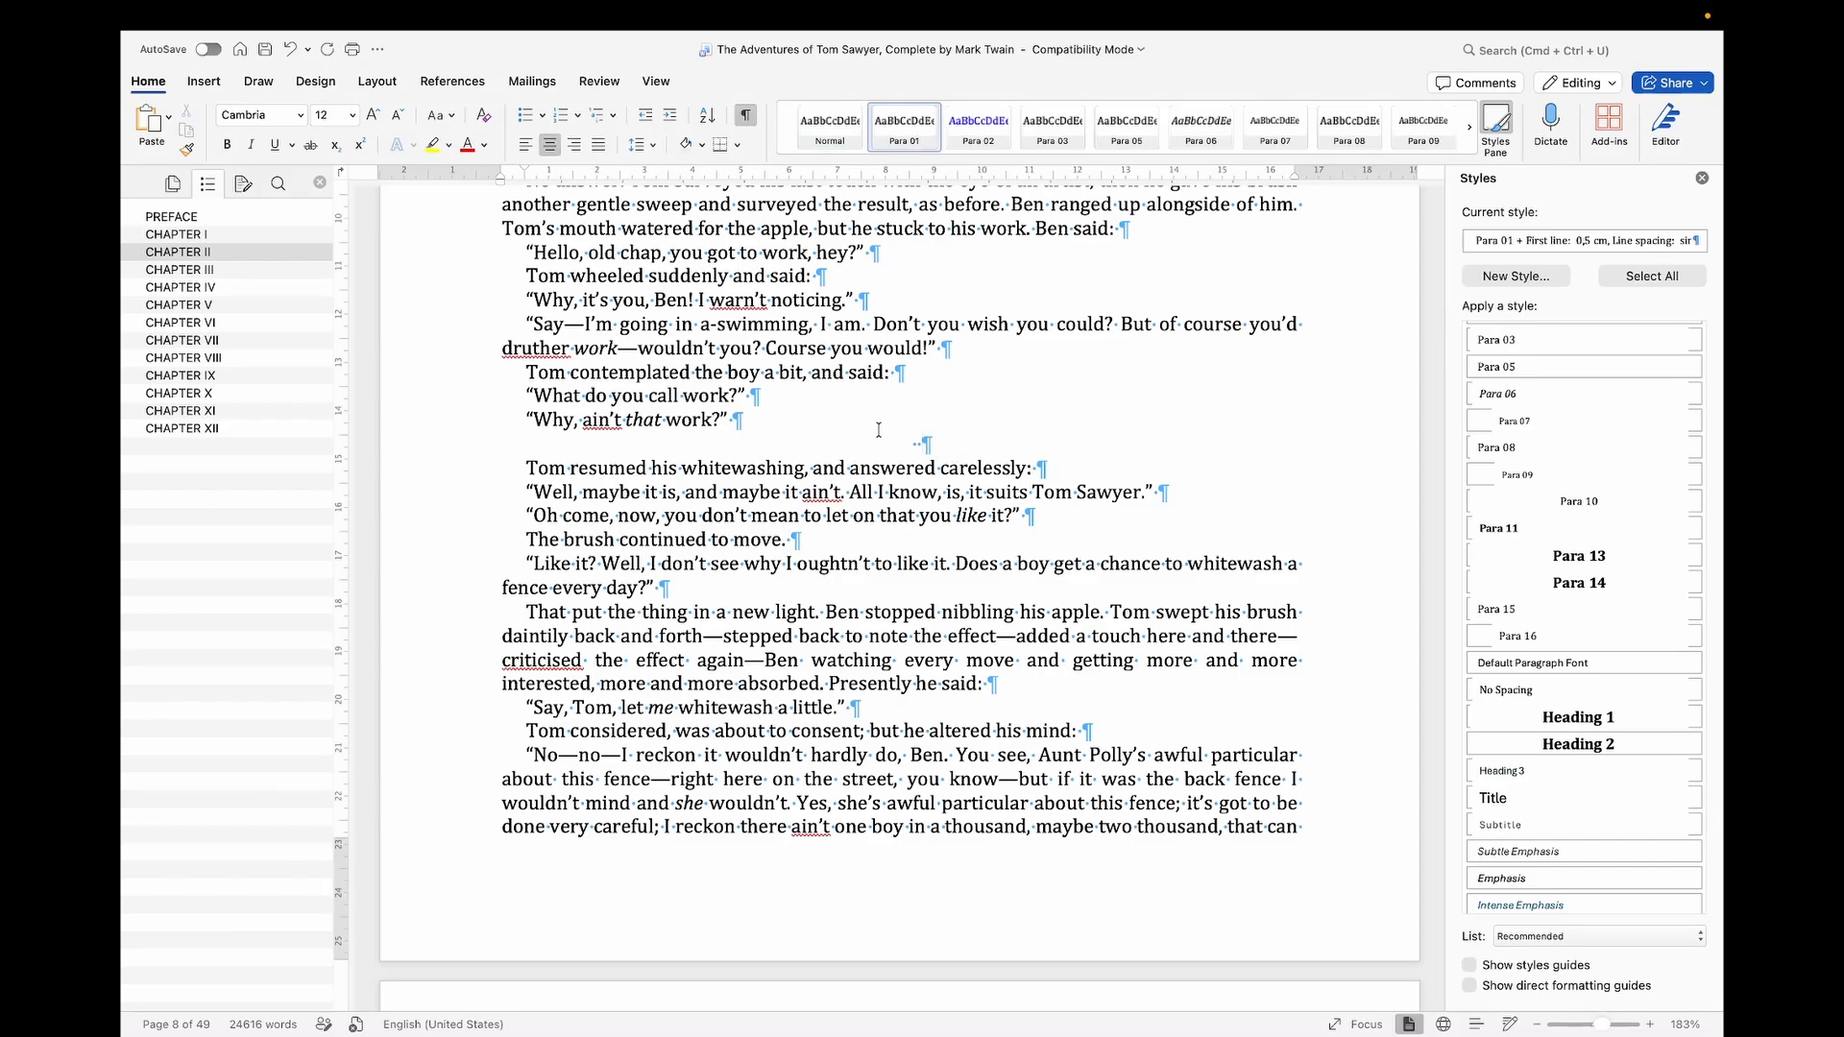
left_click(745, 116)
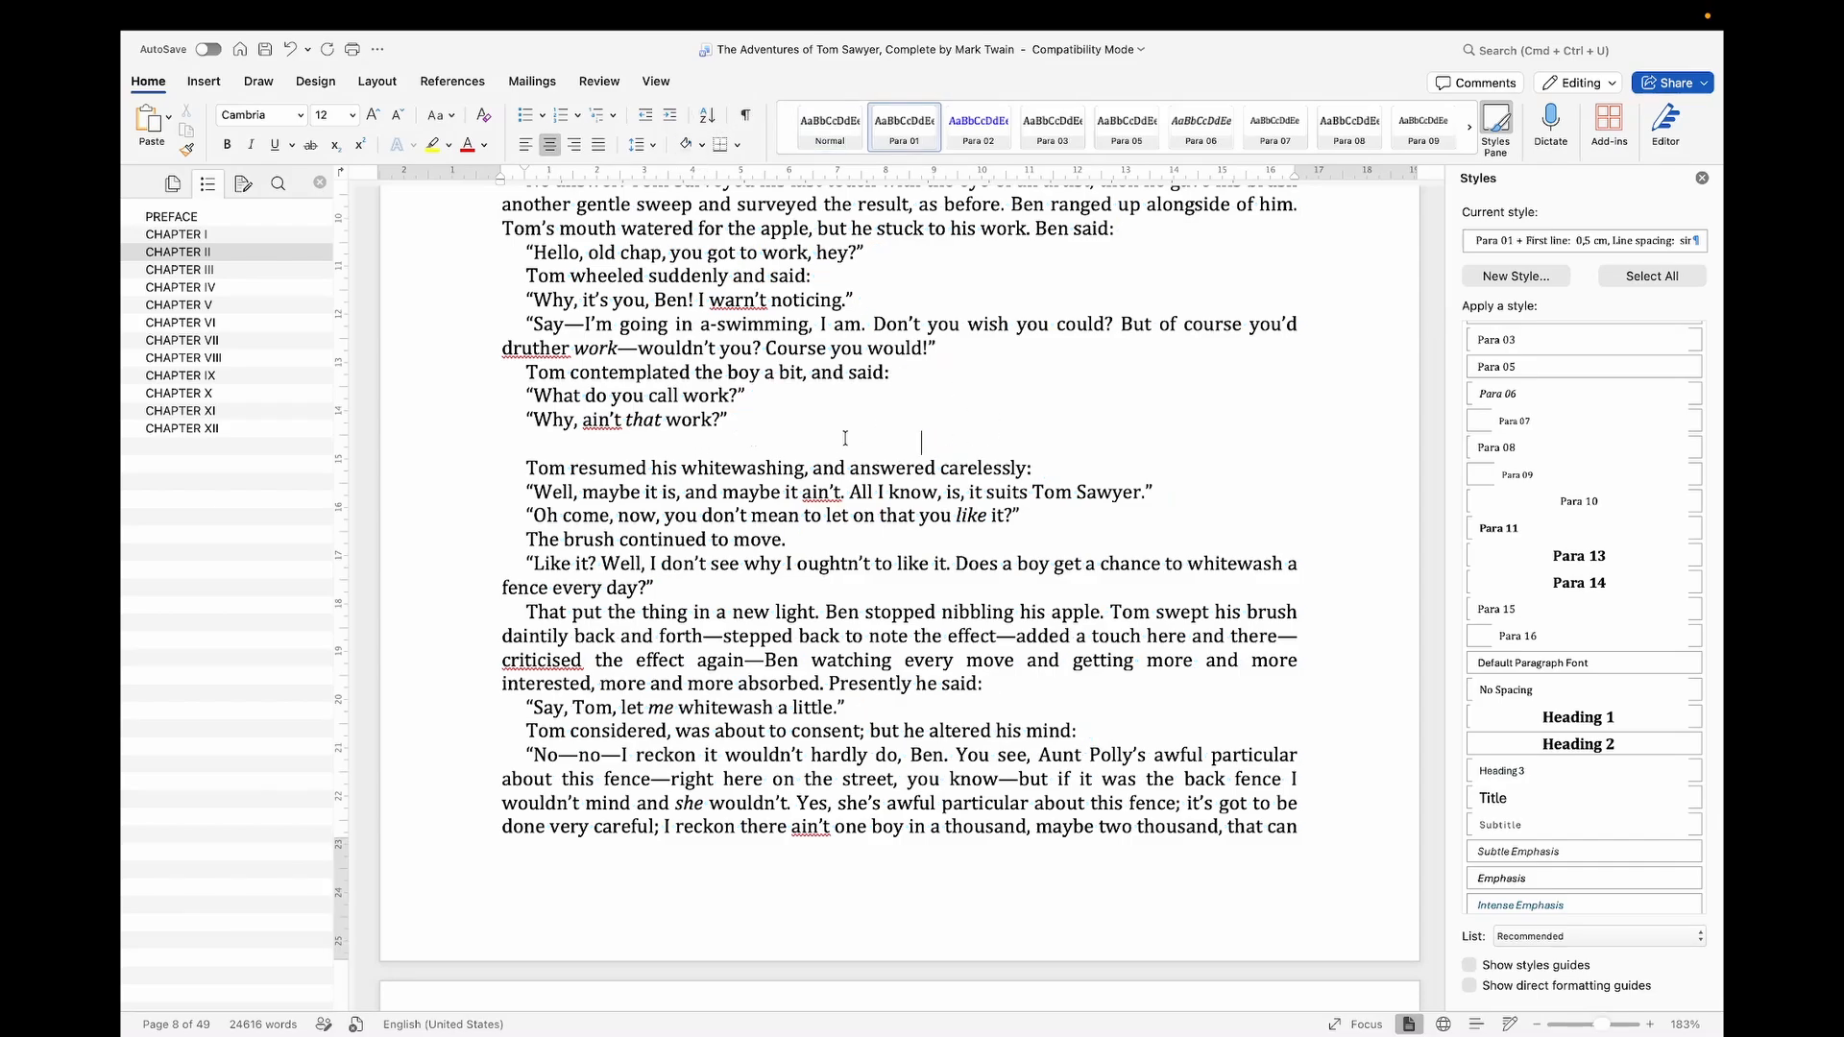
left_click(745, 115)
key("BackSpace")
key("BackSpace")
key("BackSpace")
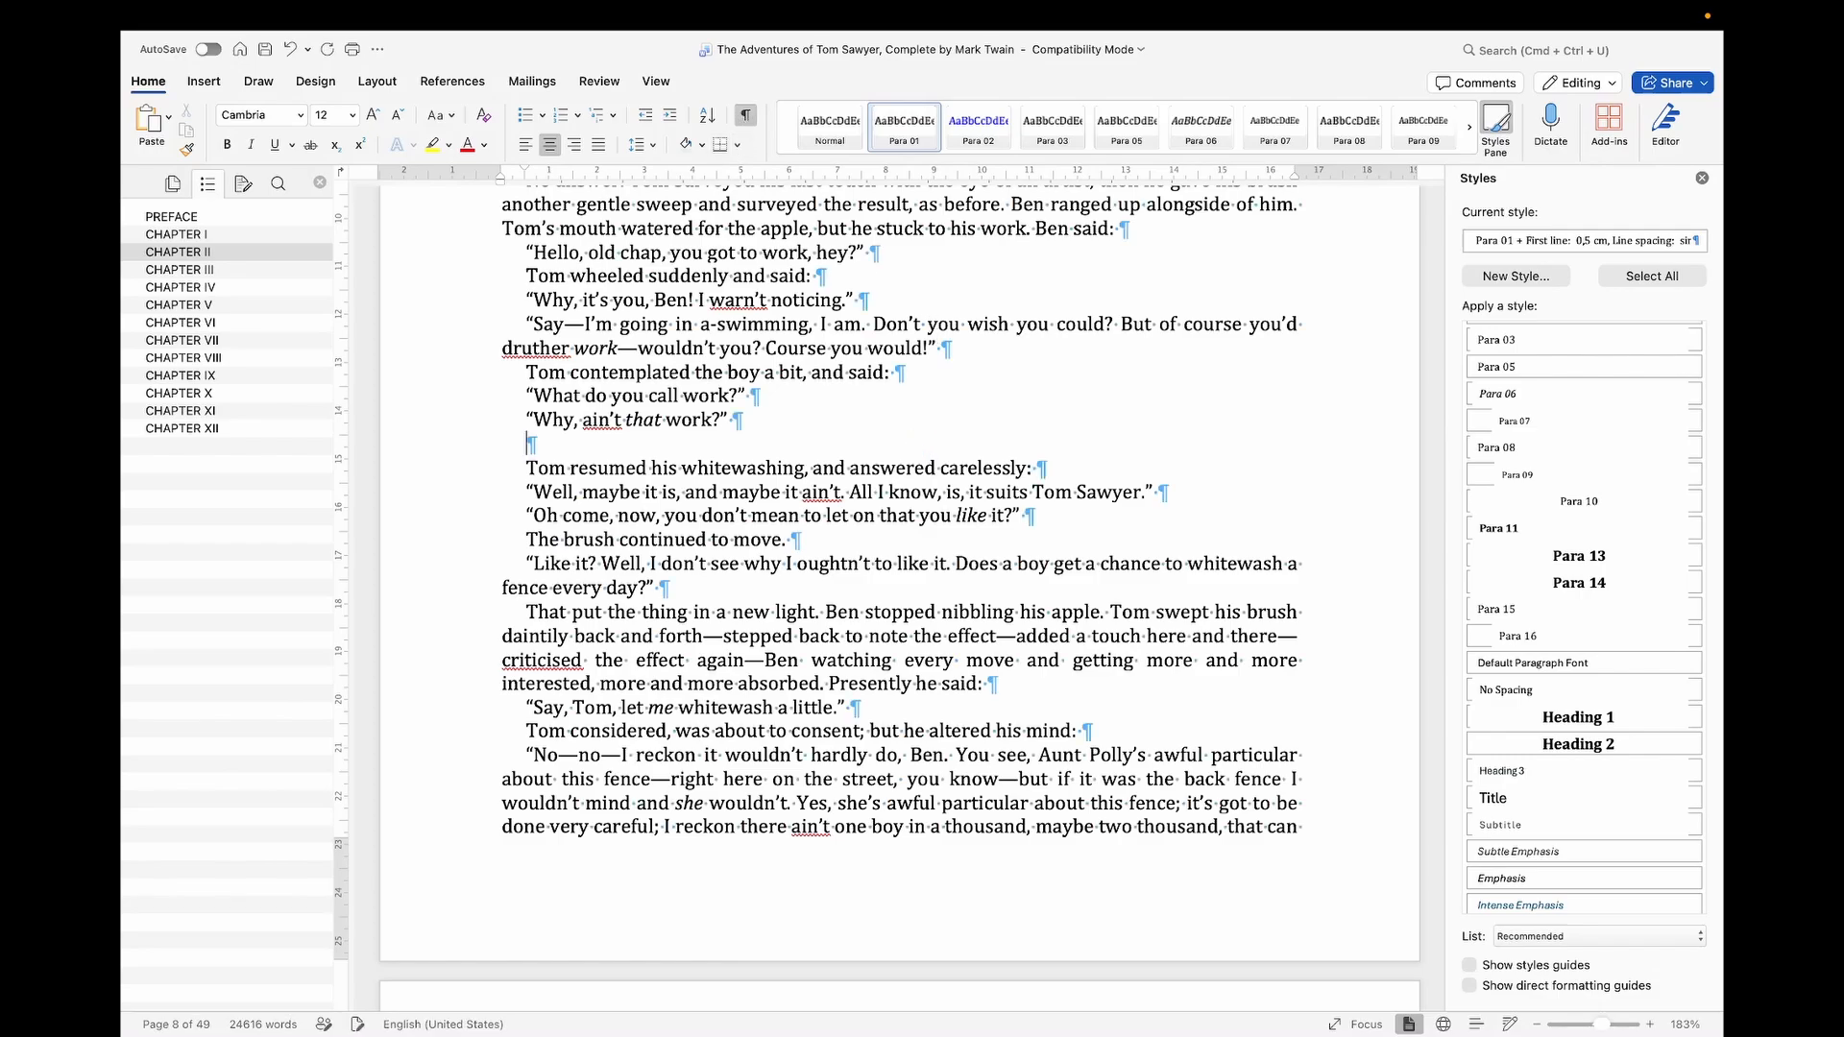
scroll(931, 555, "down", 5)
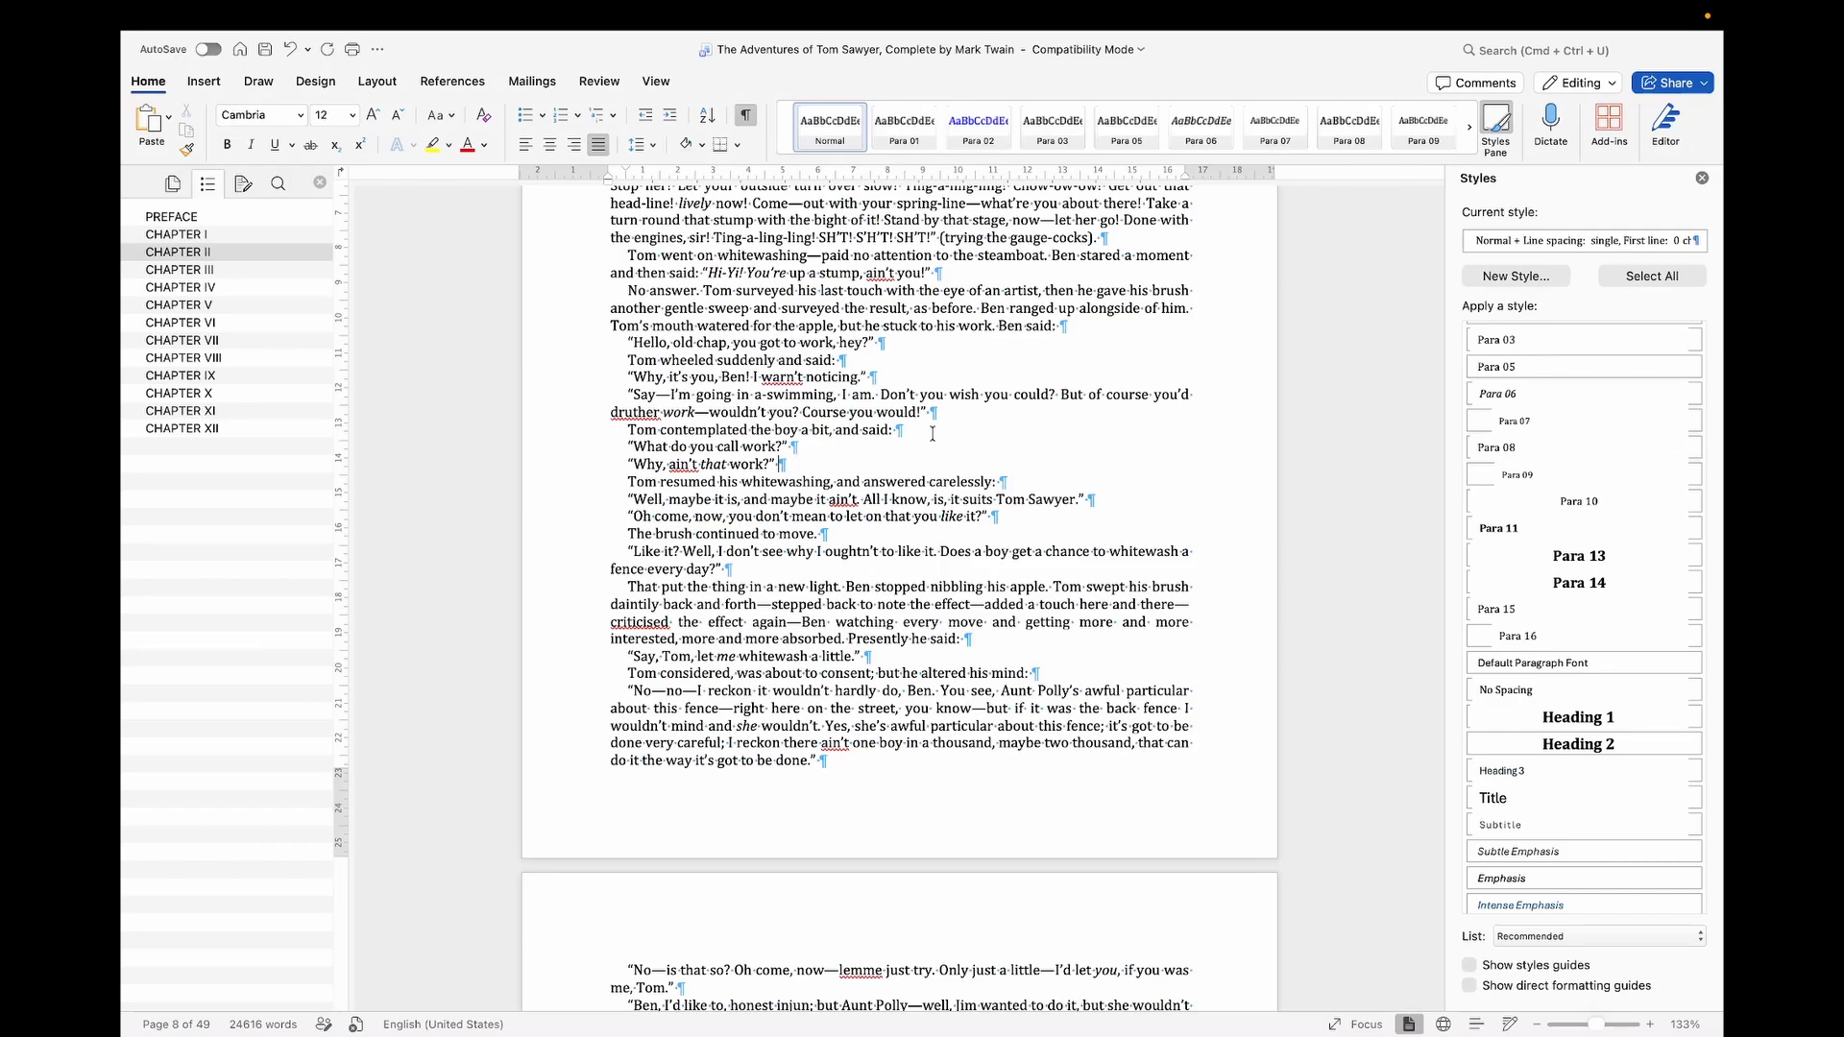
Step: Set the font size of the CHAPTER I heading to 18 pt
scroll(931, 435, "up", 20)
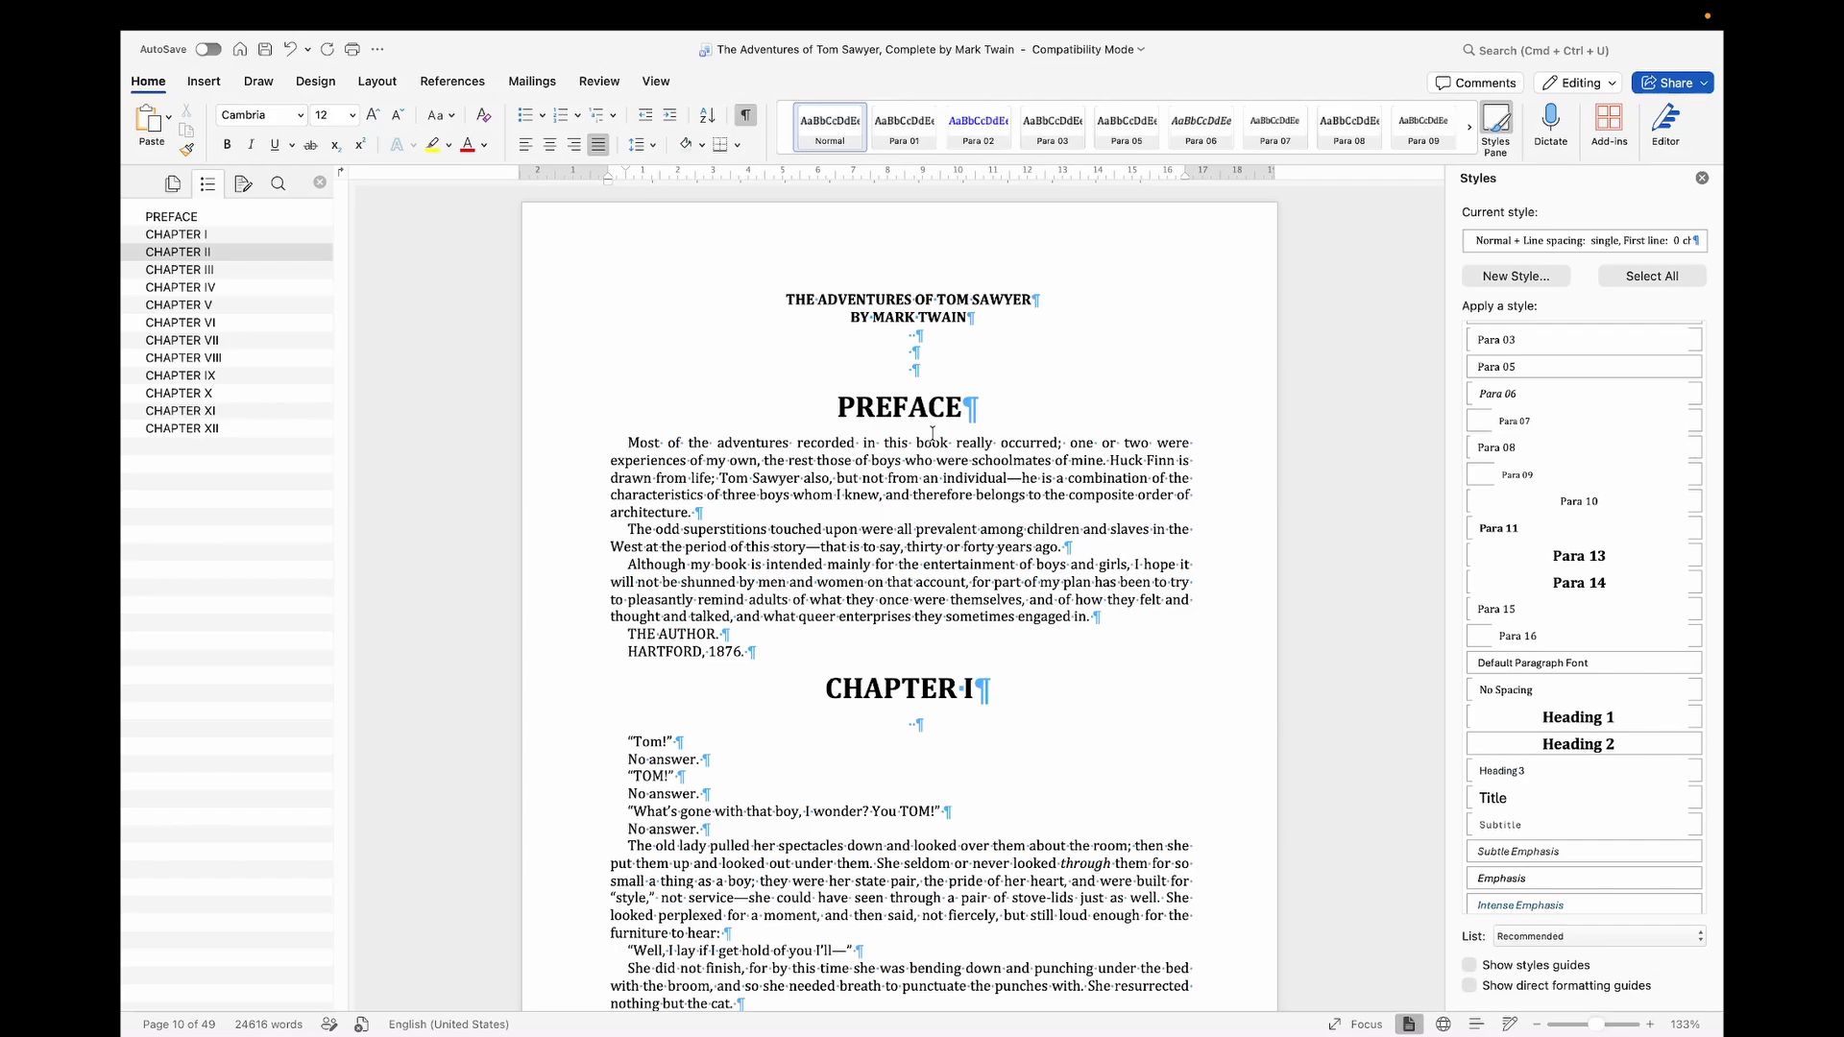
scroll(958, 480, "down", 5)
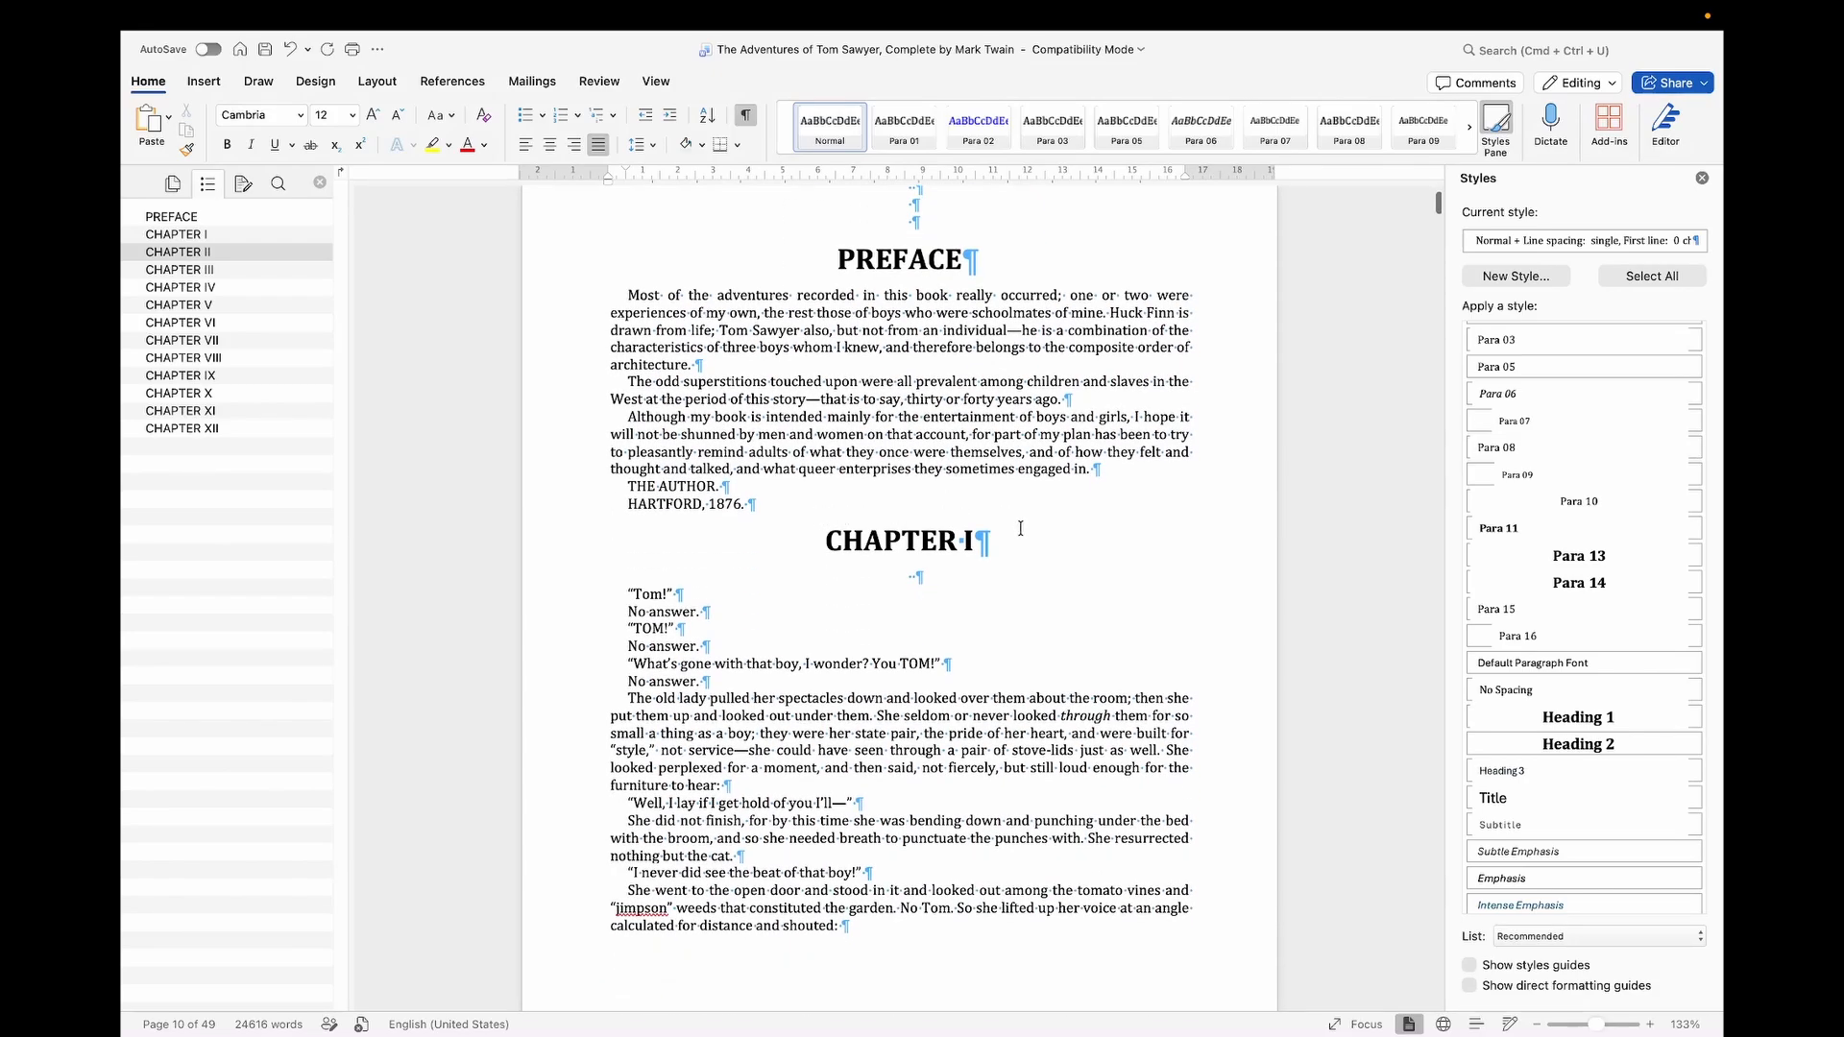
left_click_drag(824, 536, 975, 542)
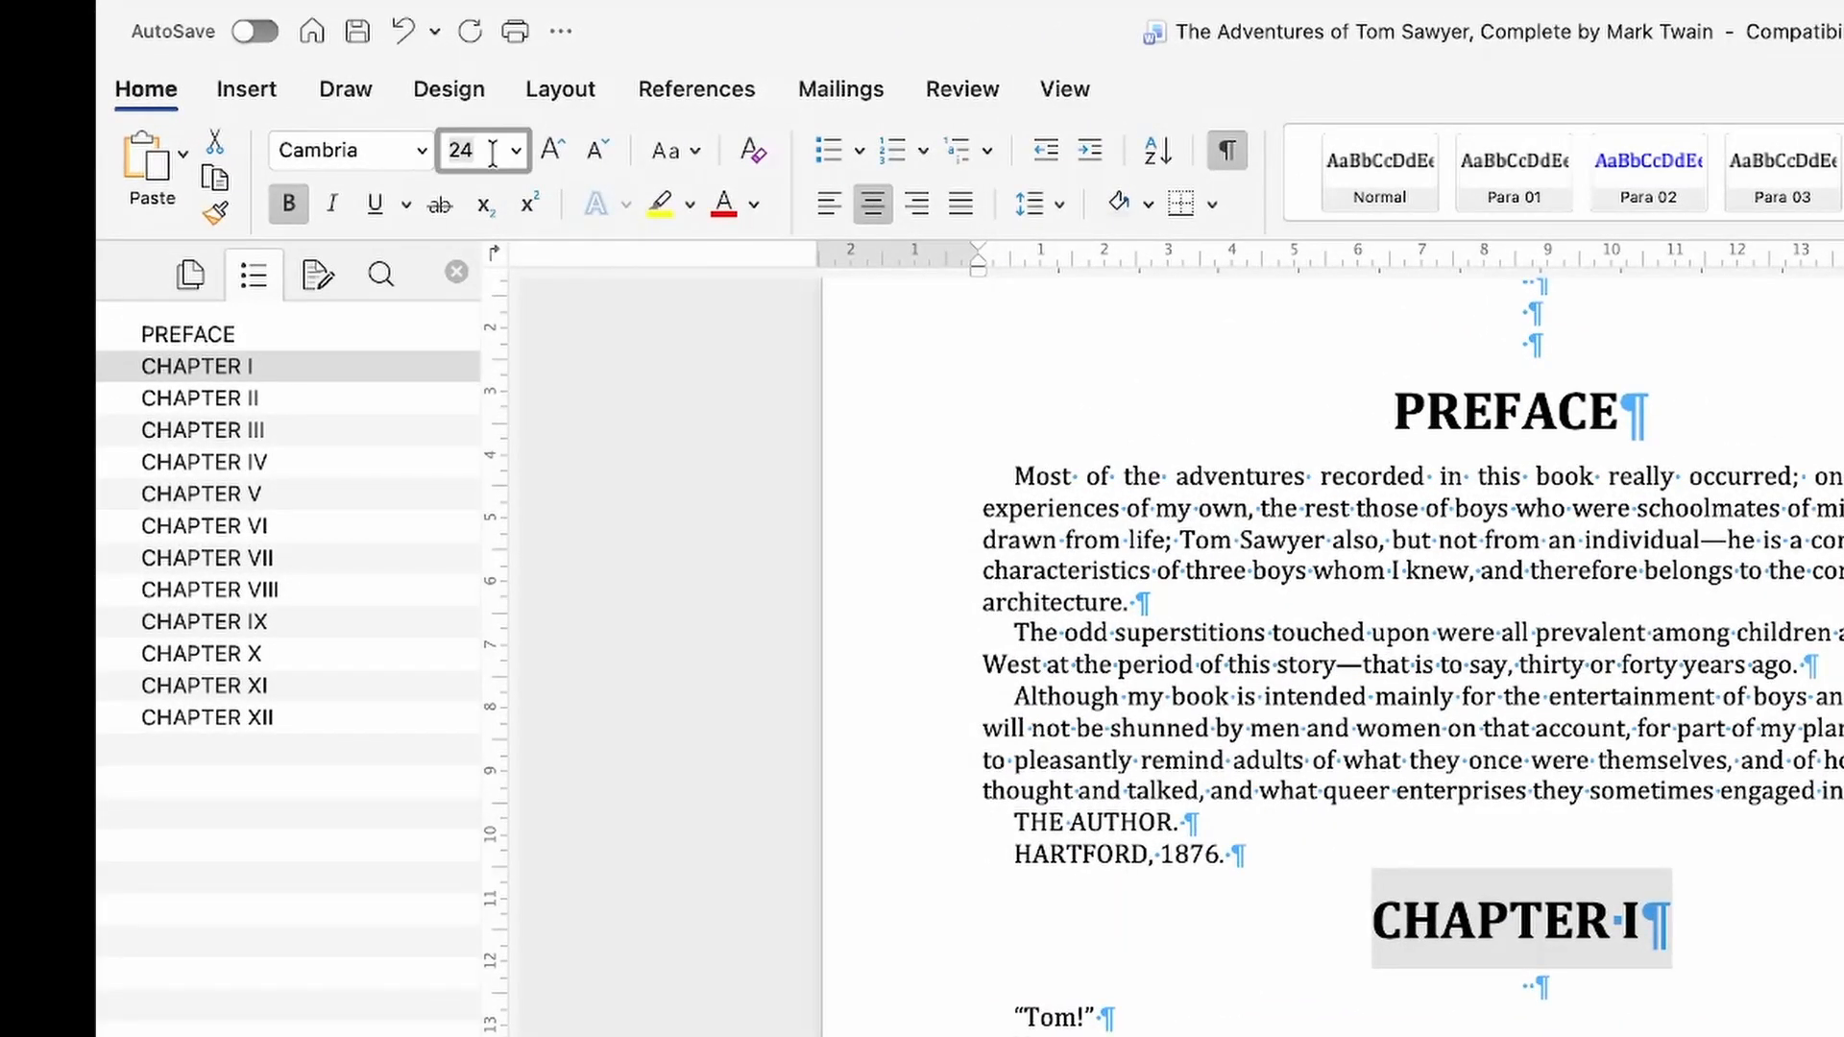
left_click(492, 152)
type("18")
key("Return")
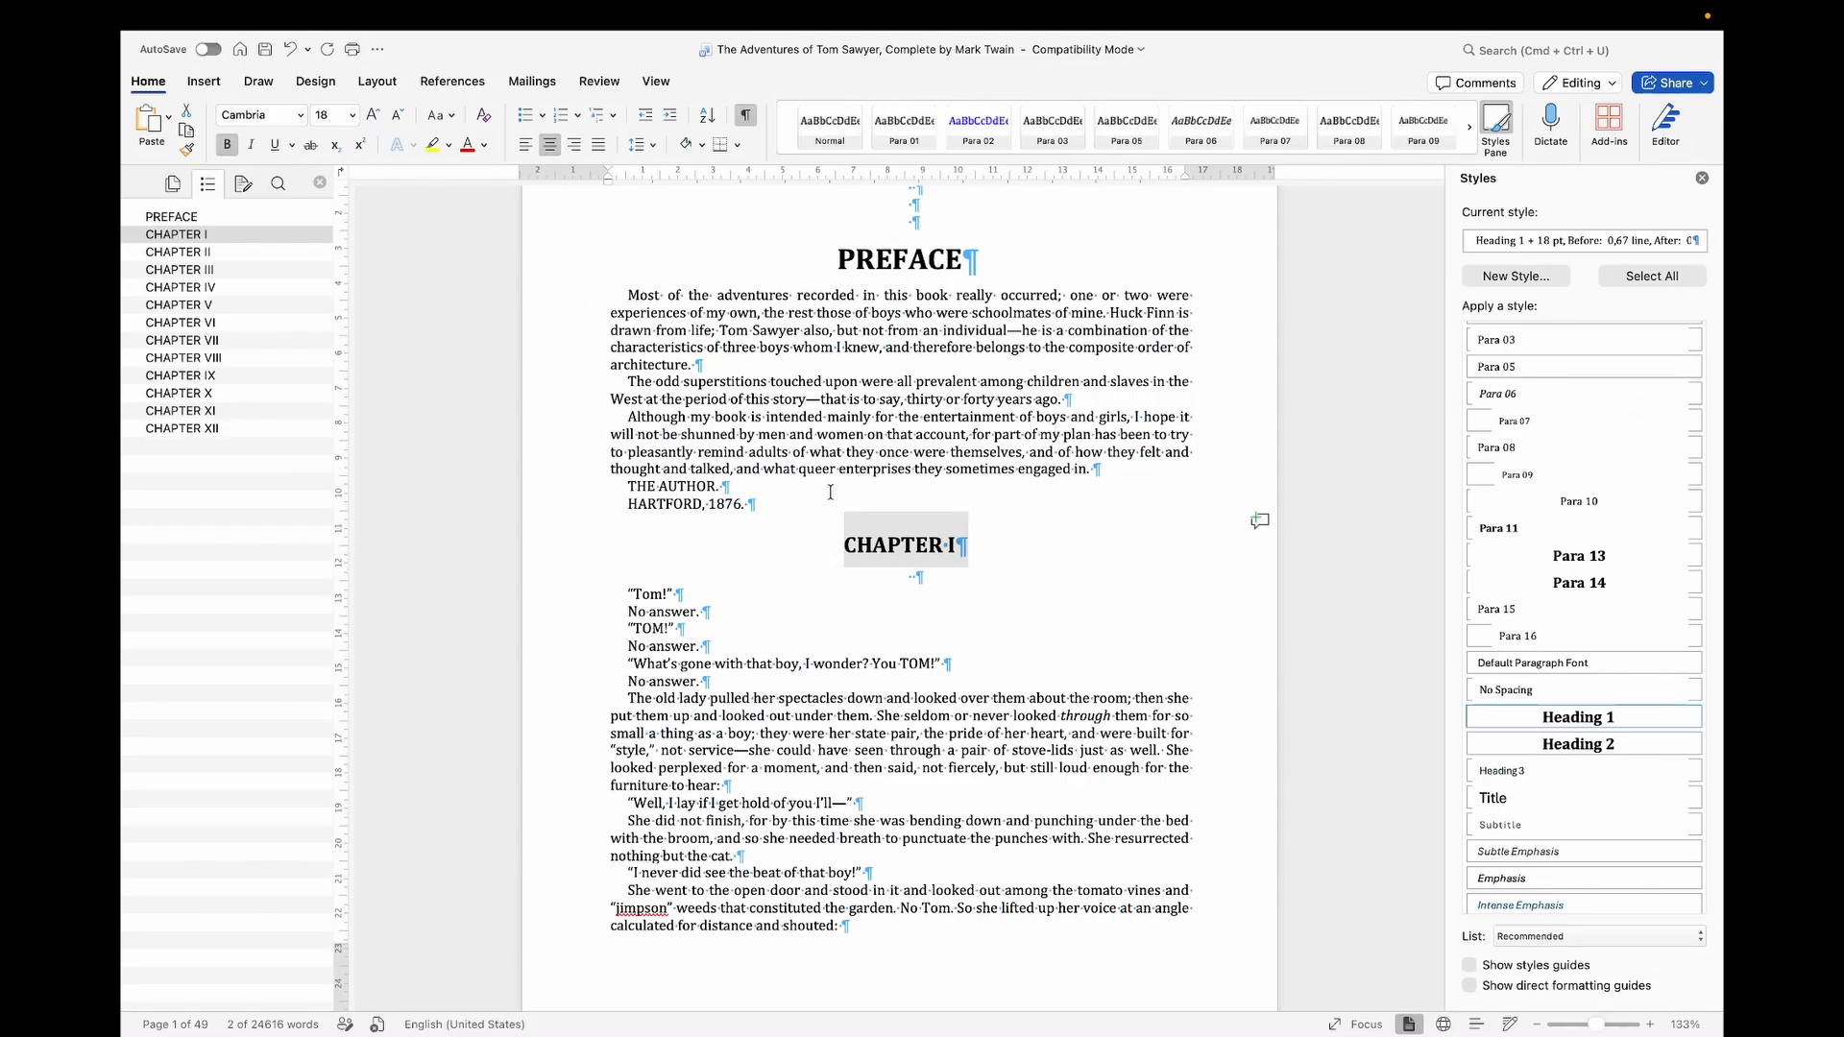
Step: Enable Page break before in the paragraph settings of the CHAPTER I heading
scroll(830, 491, "down", 2)
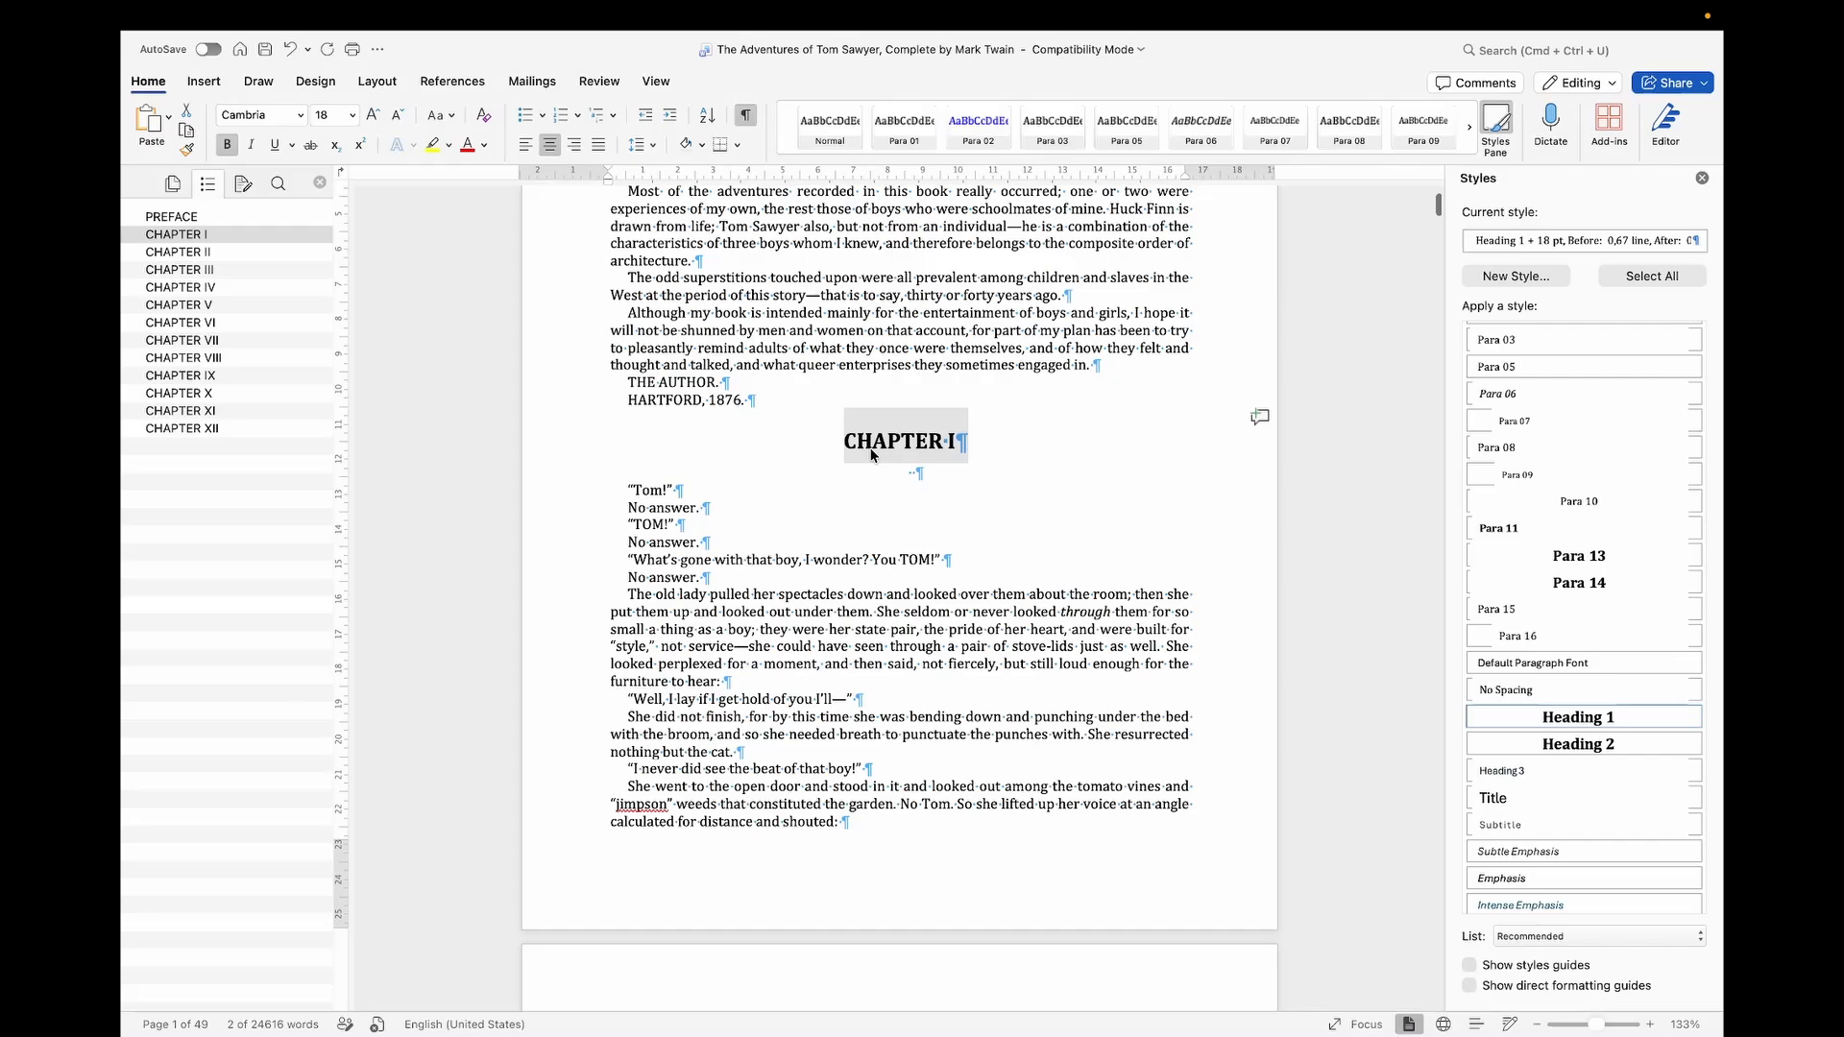
right_click(889, 438)
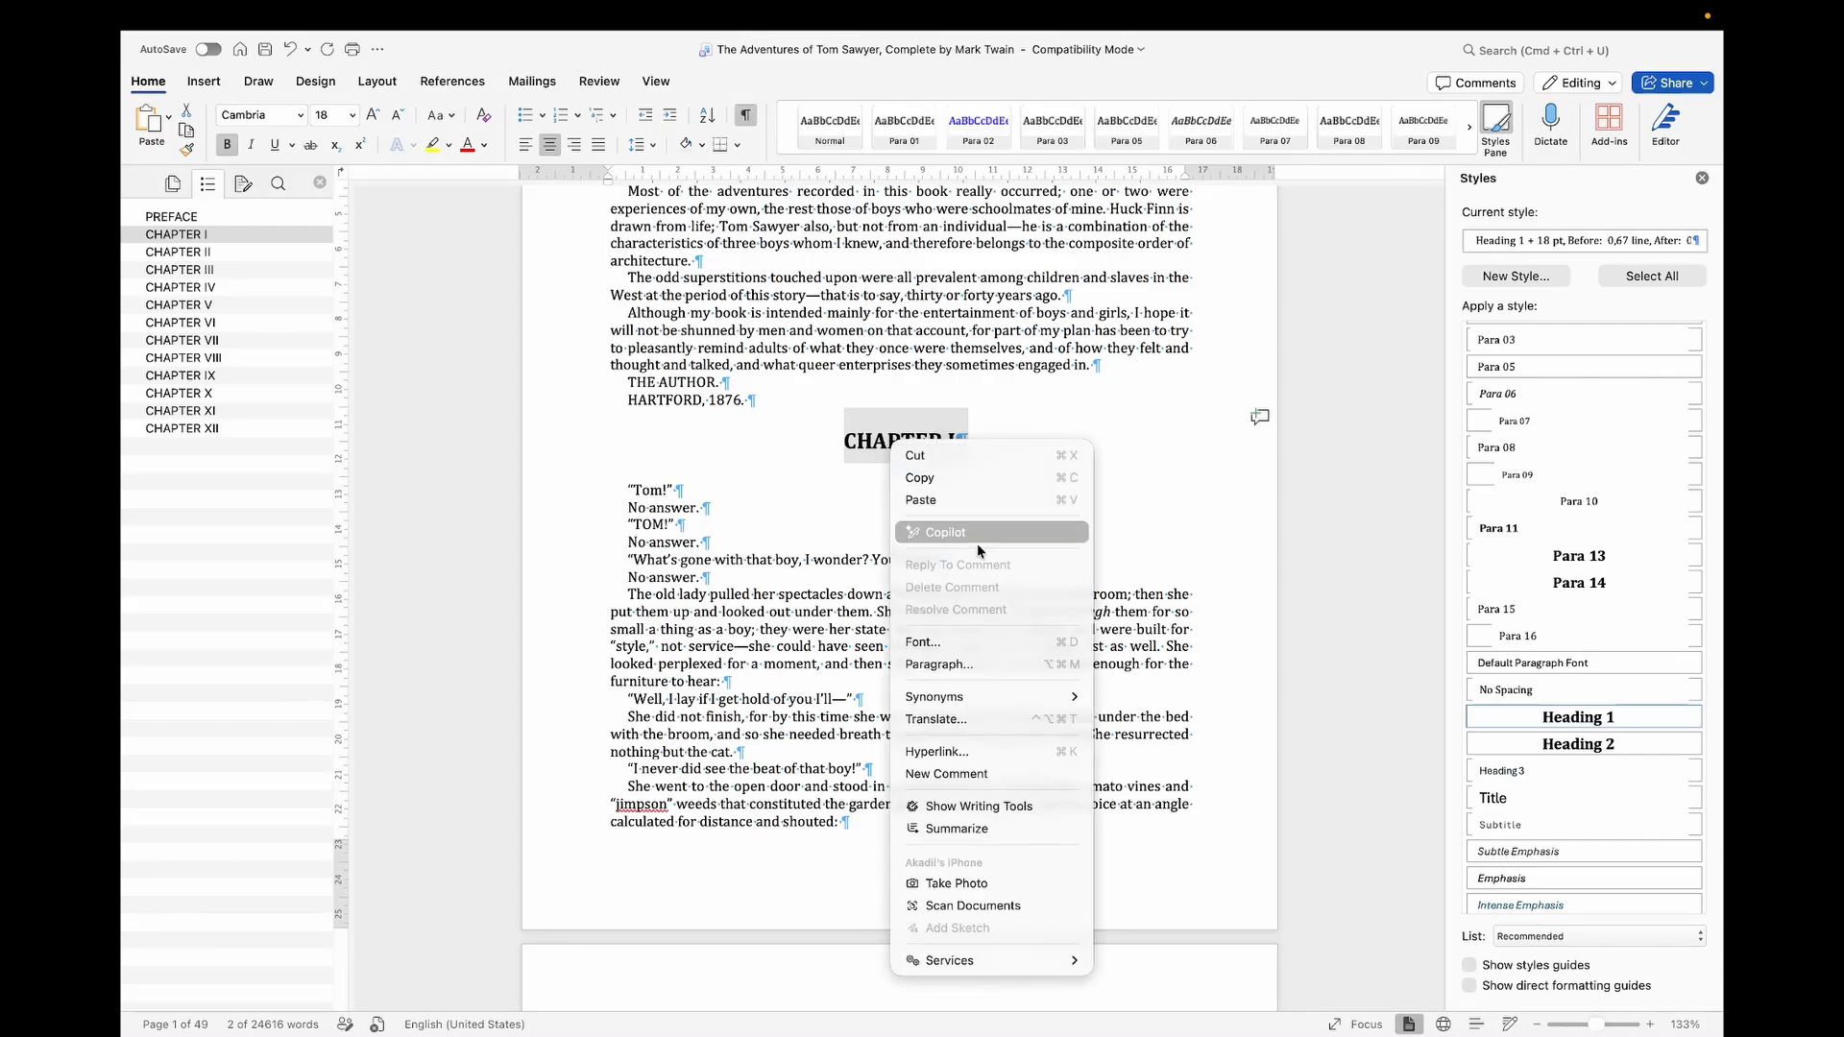
left_click(960, 664)
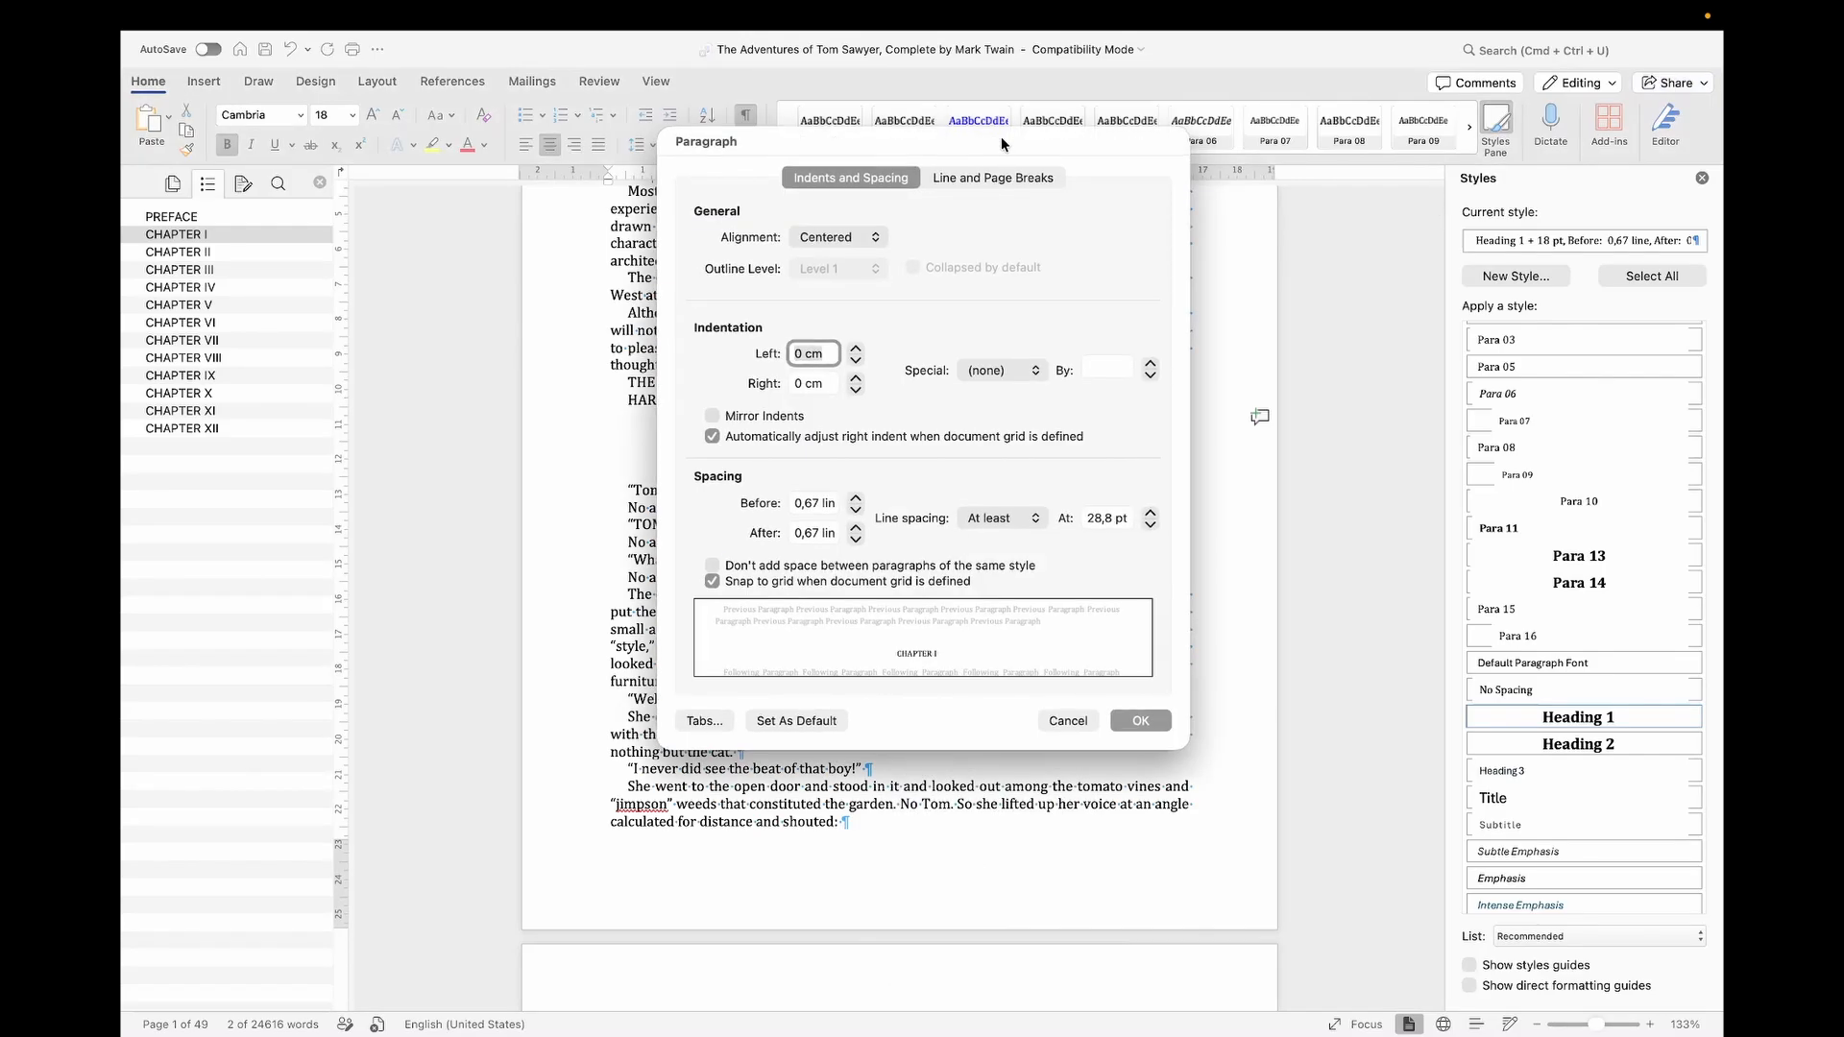
left_click(977, 177)
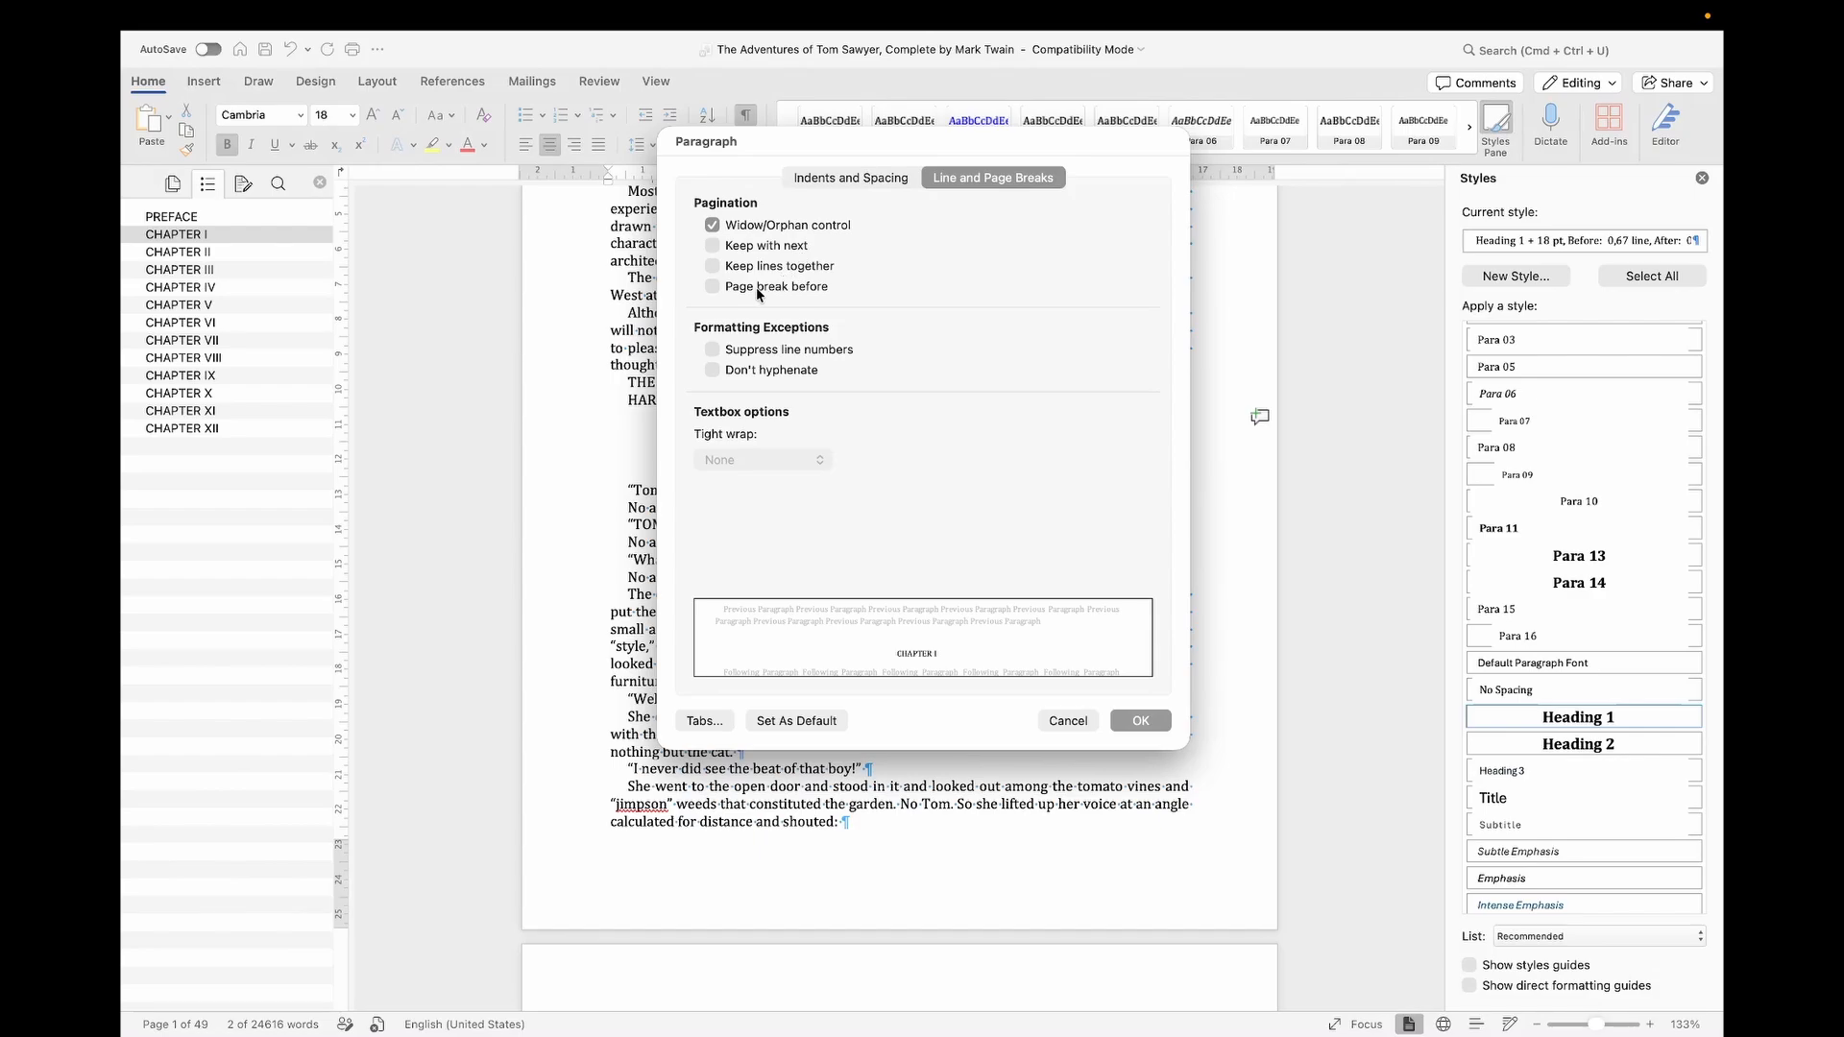
left_click(719, 293)
left_click(1142, 722)
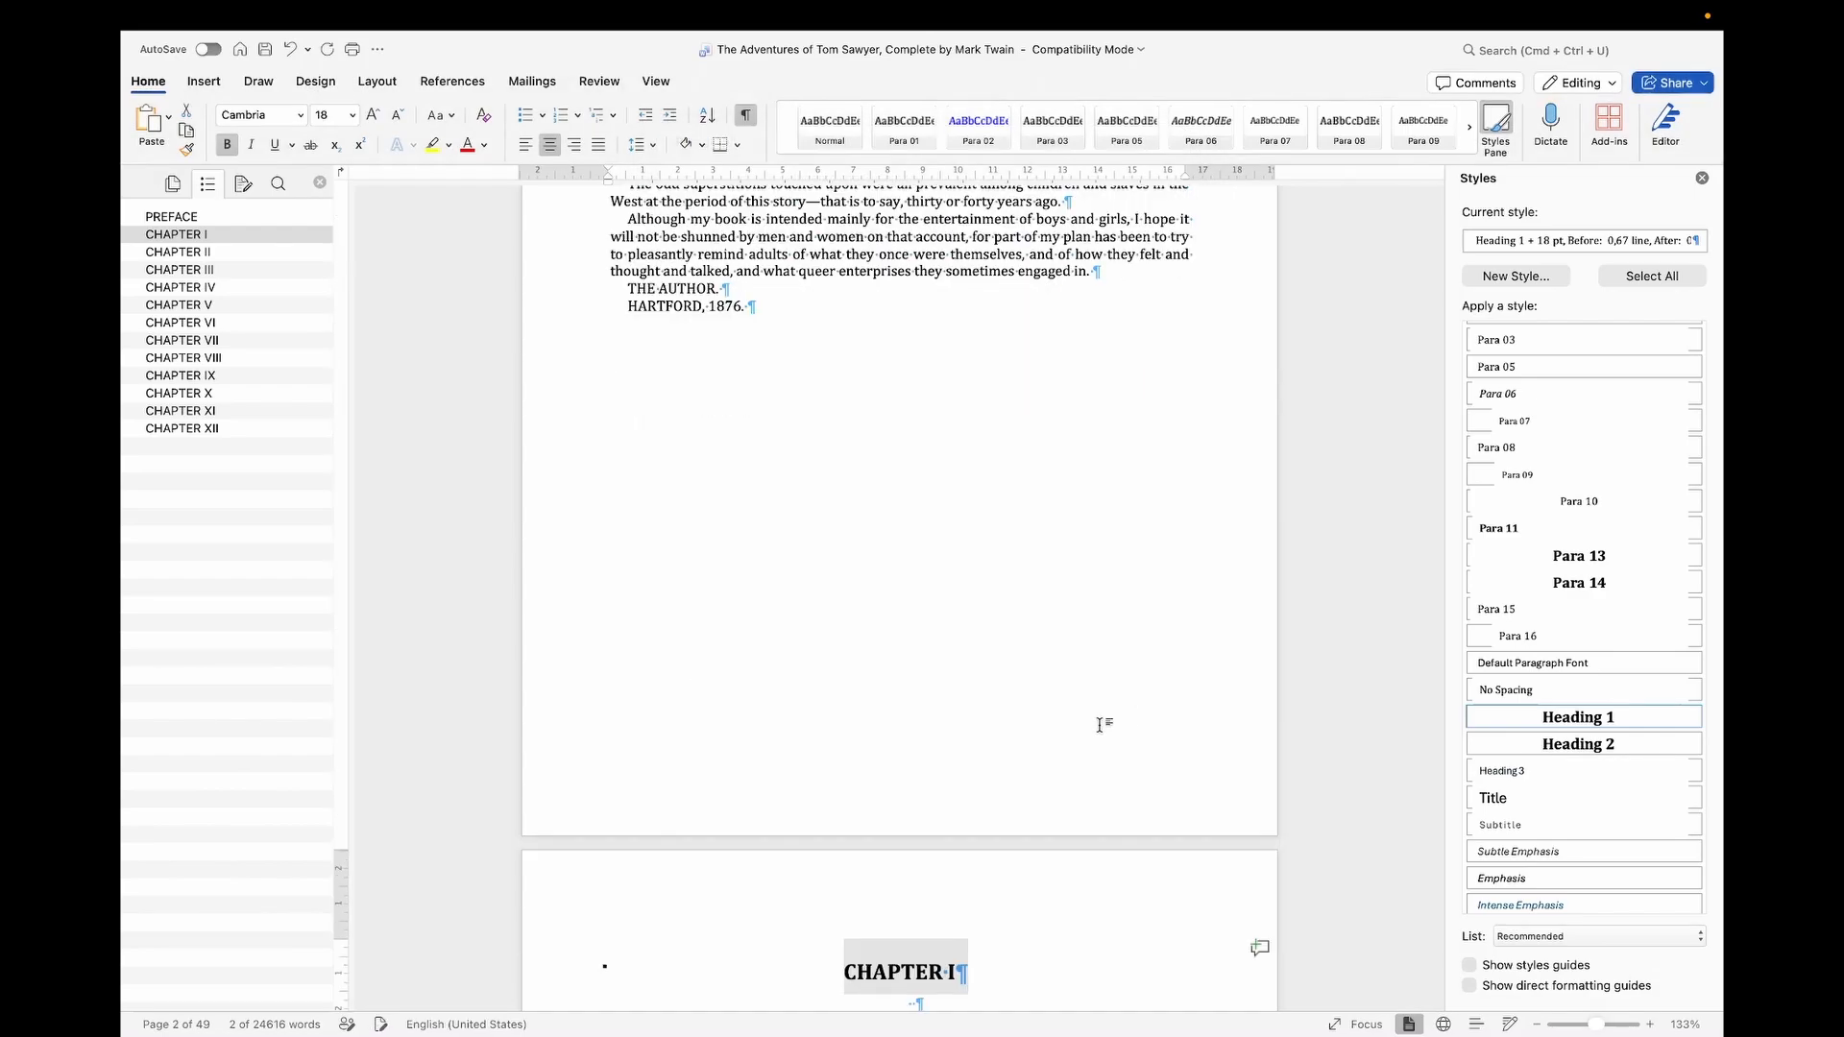
Step: Try a manual page break in a new paragraph below the "HARTFORD, 1876." line, and undo the break
scroll(733, 440, "up", 3)
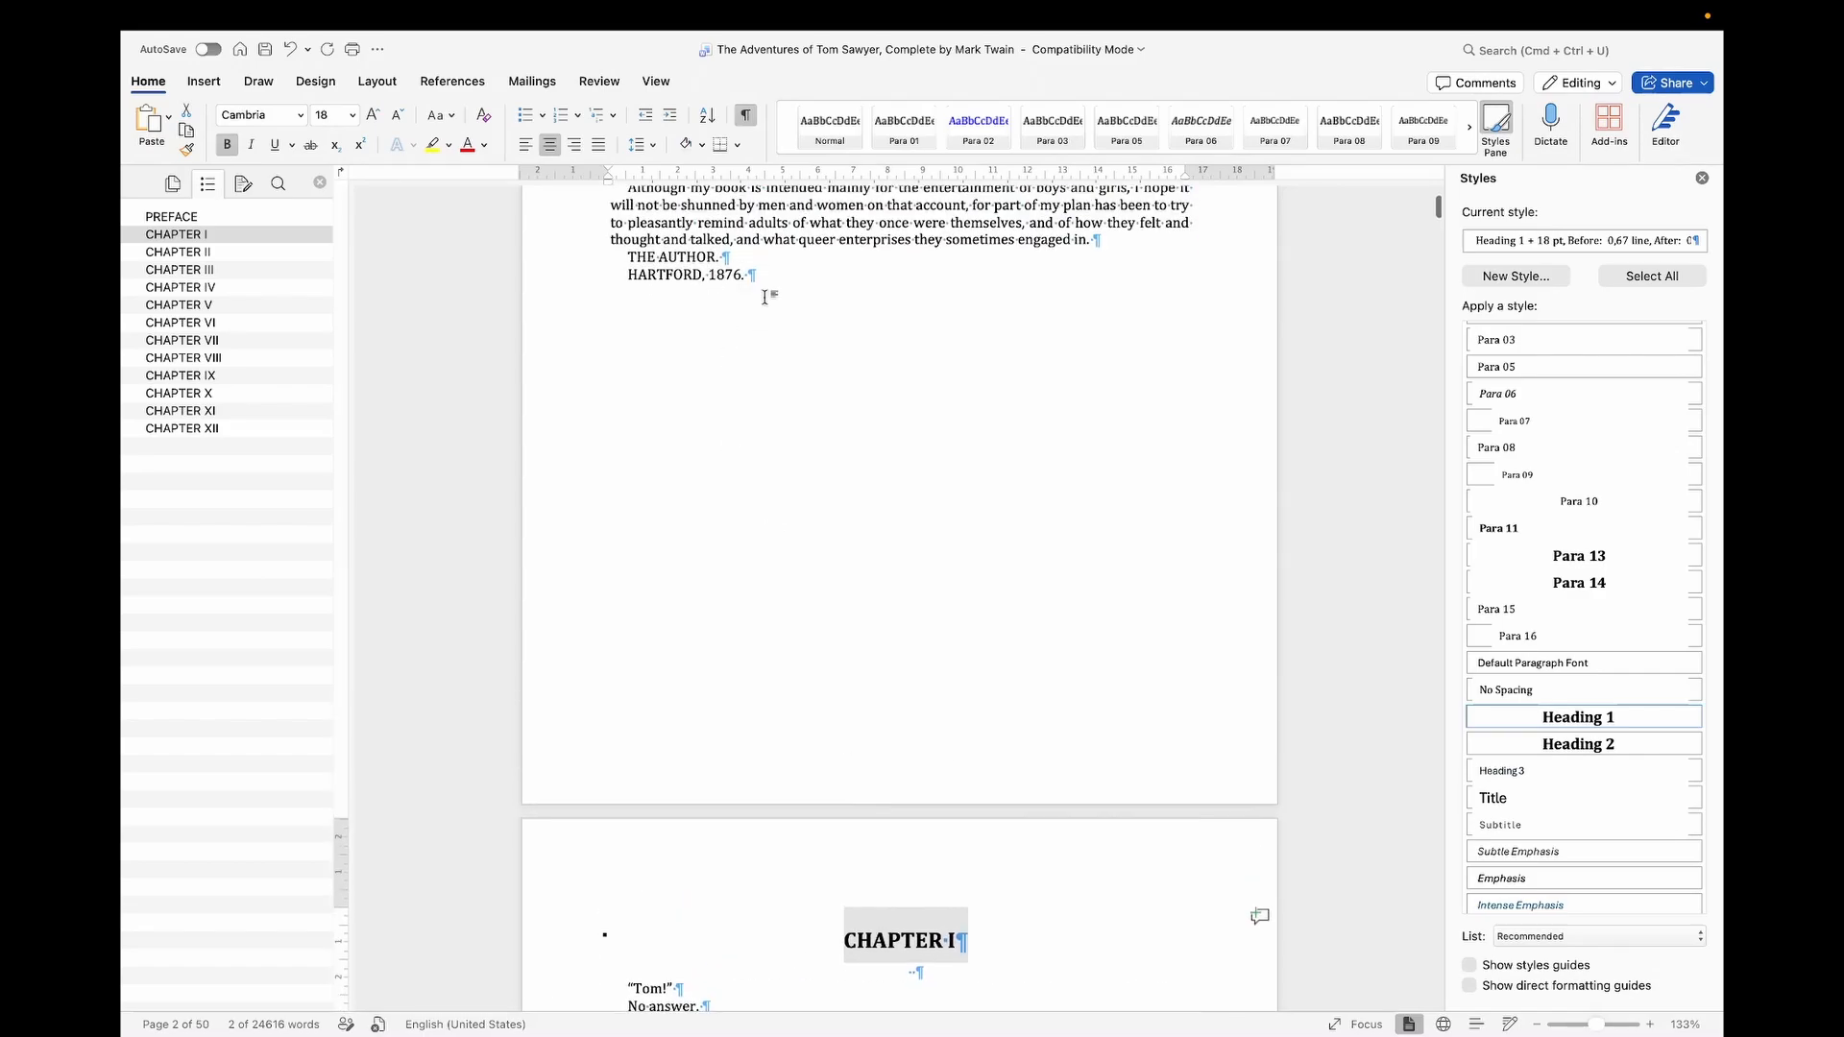
left_click(815, 346)
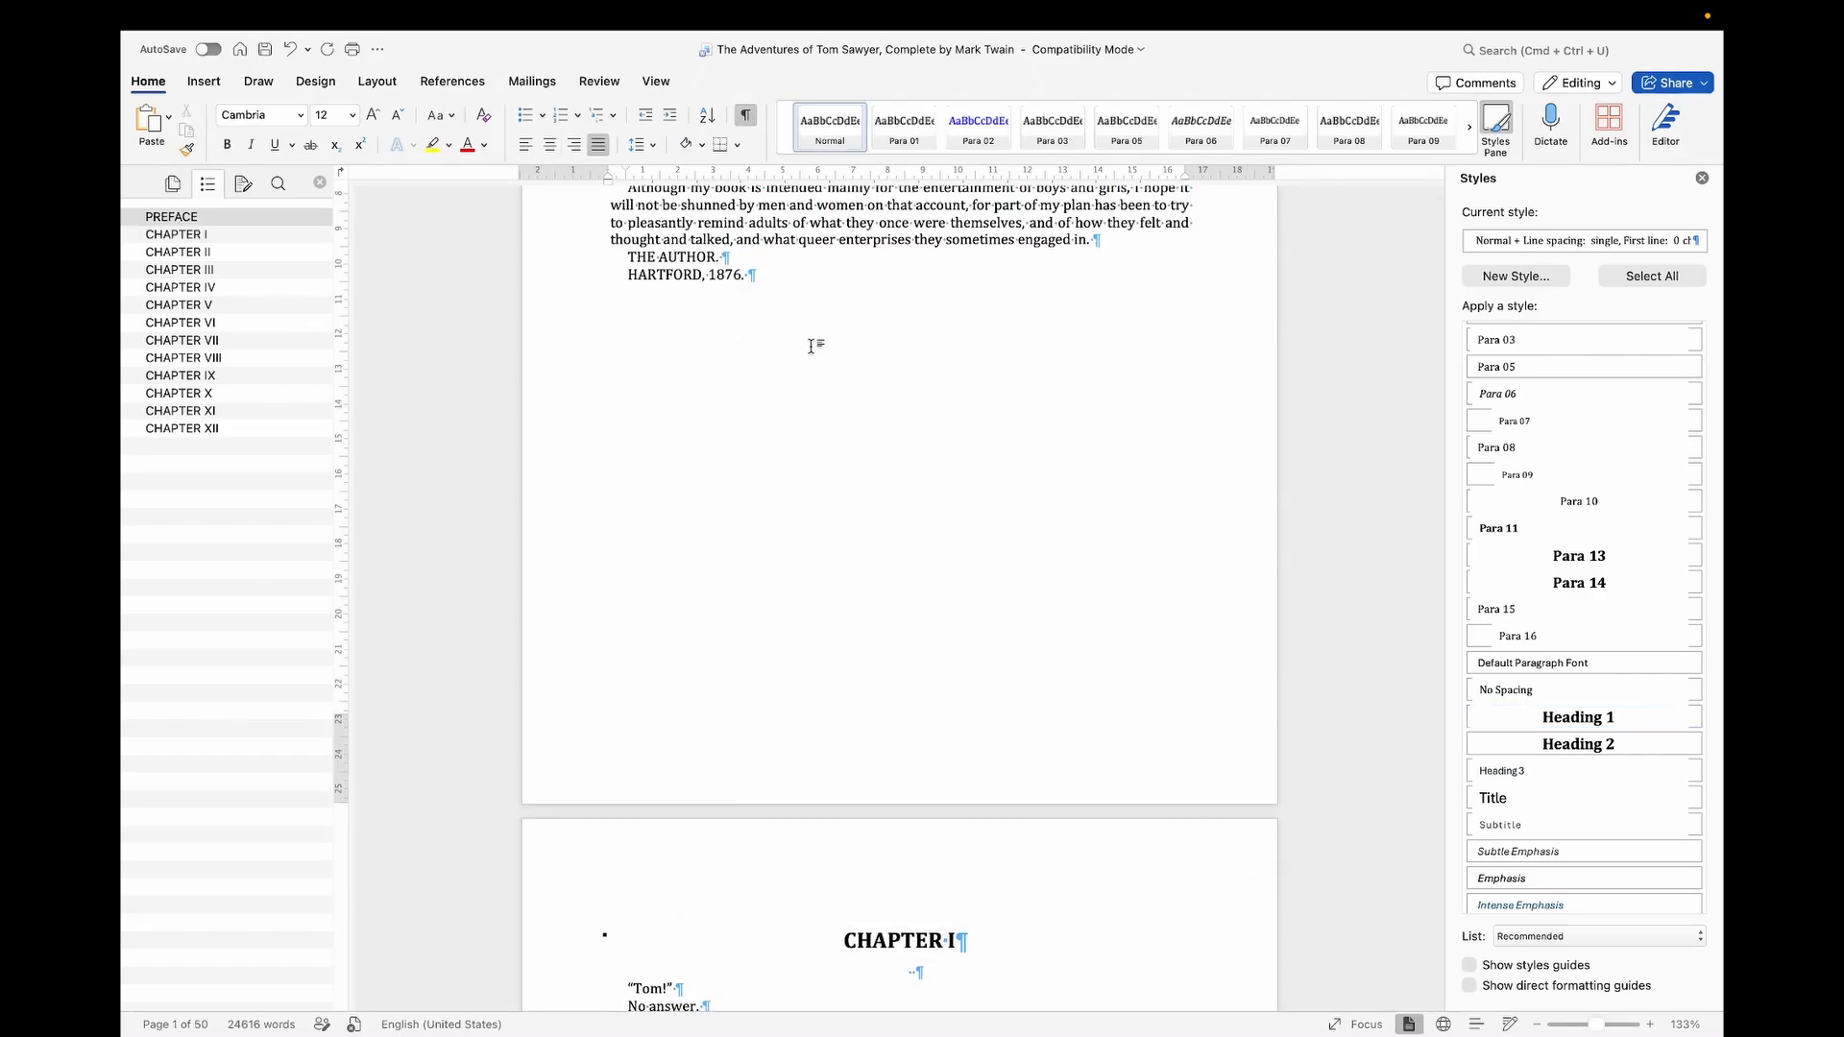
left_click(376, 81)
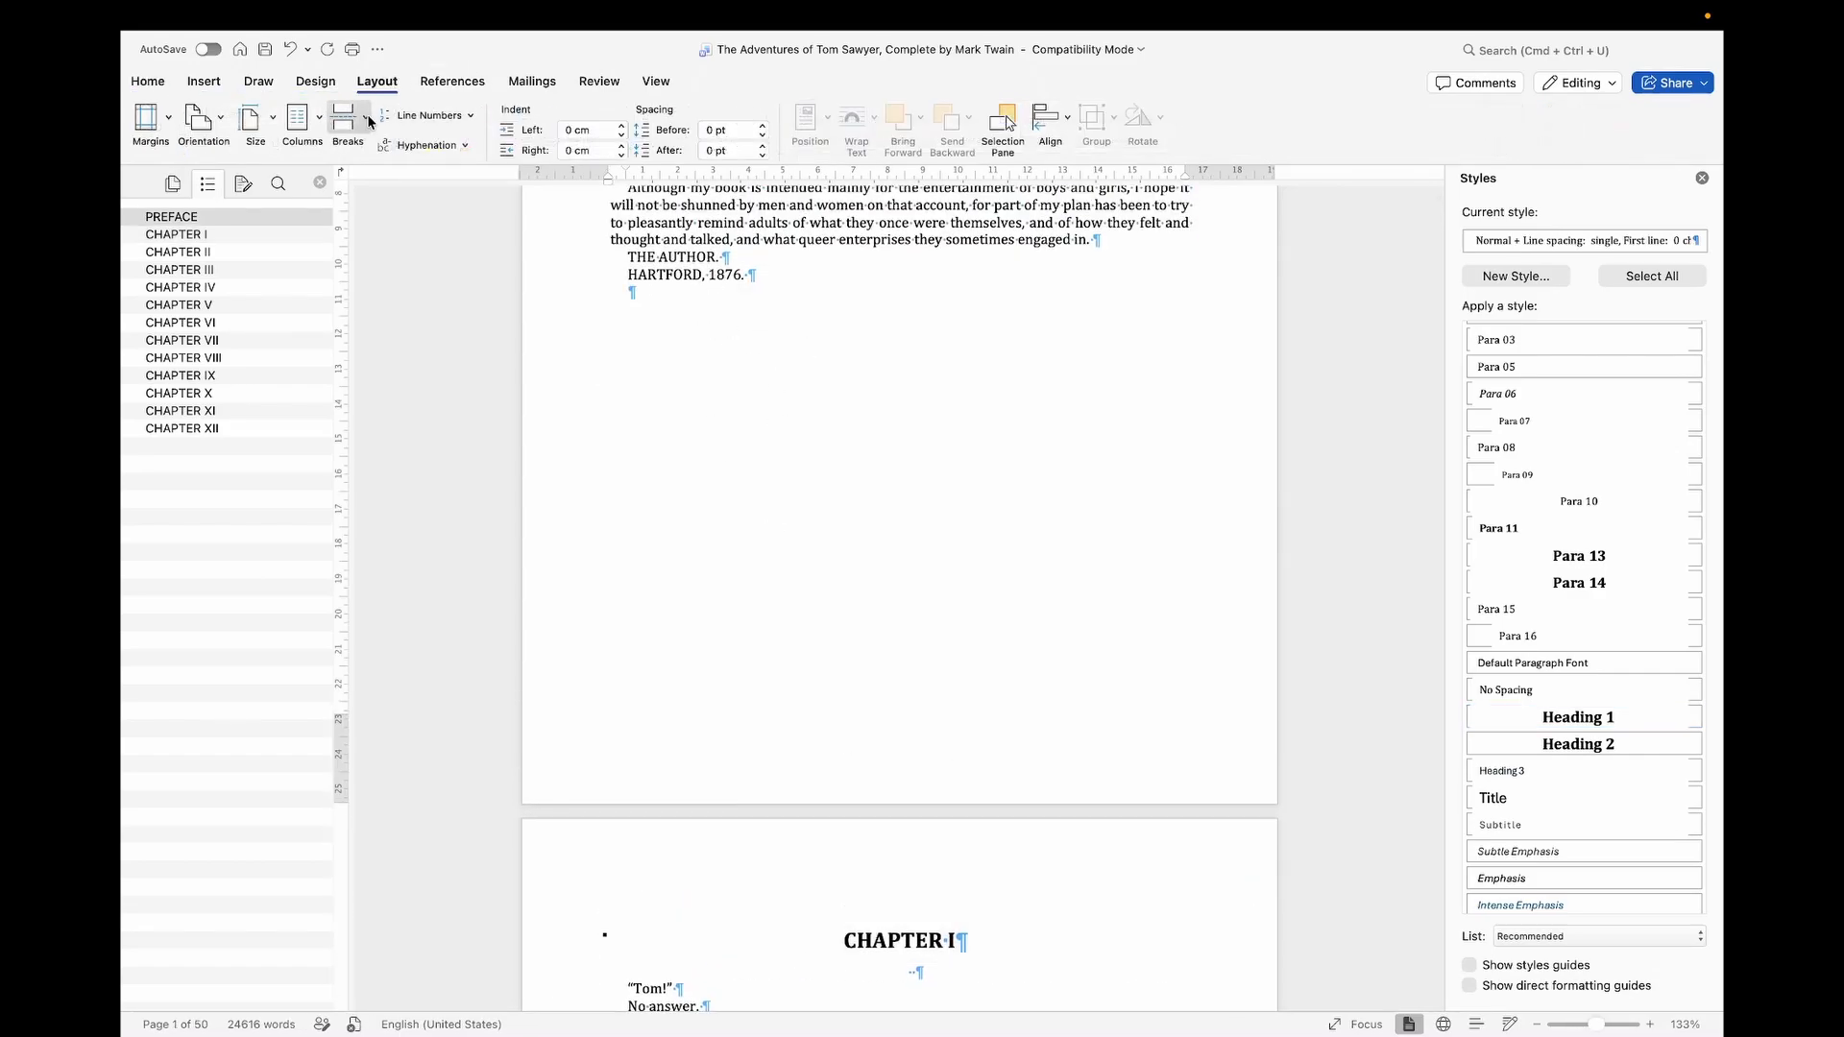
left_click(365, 119)
left_click(391, 177)
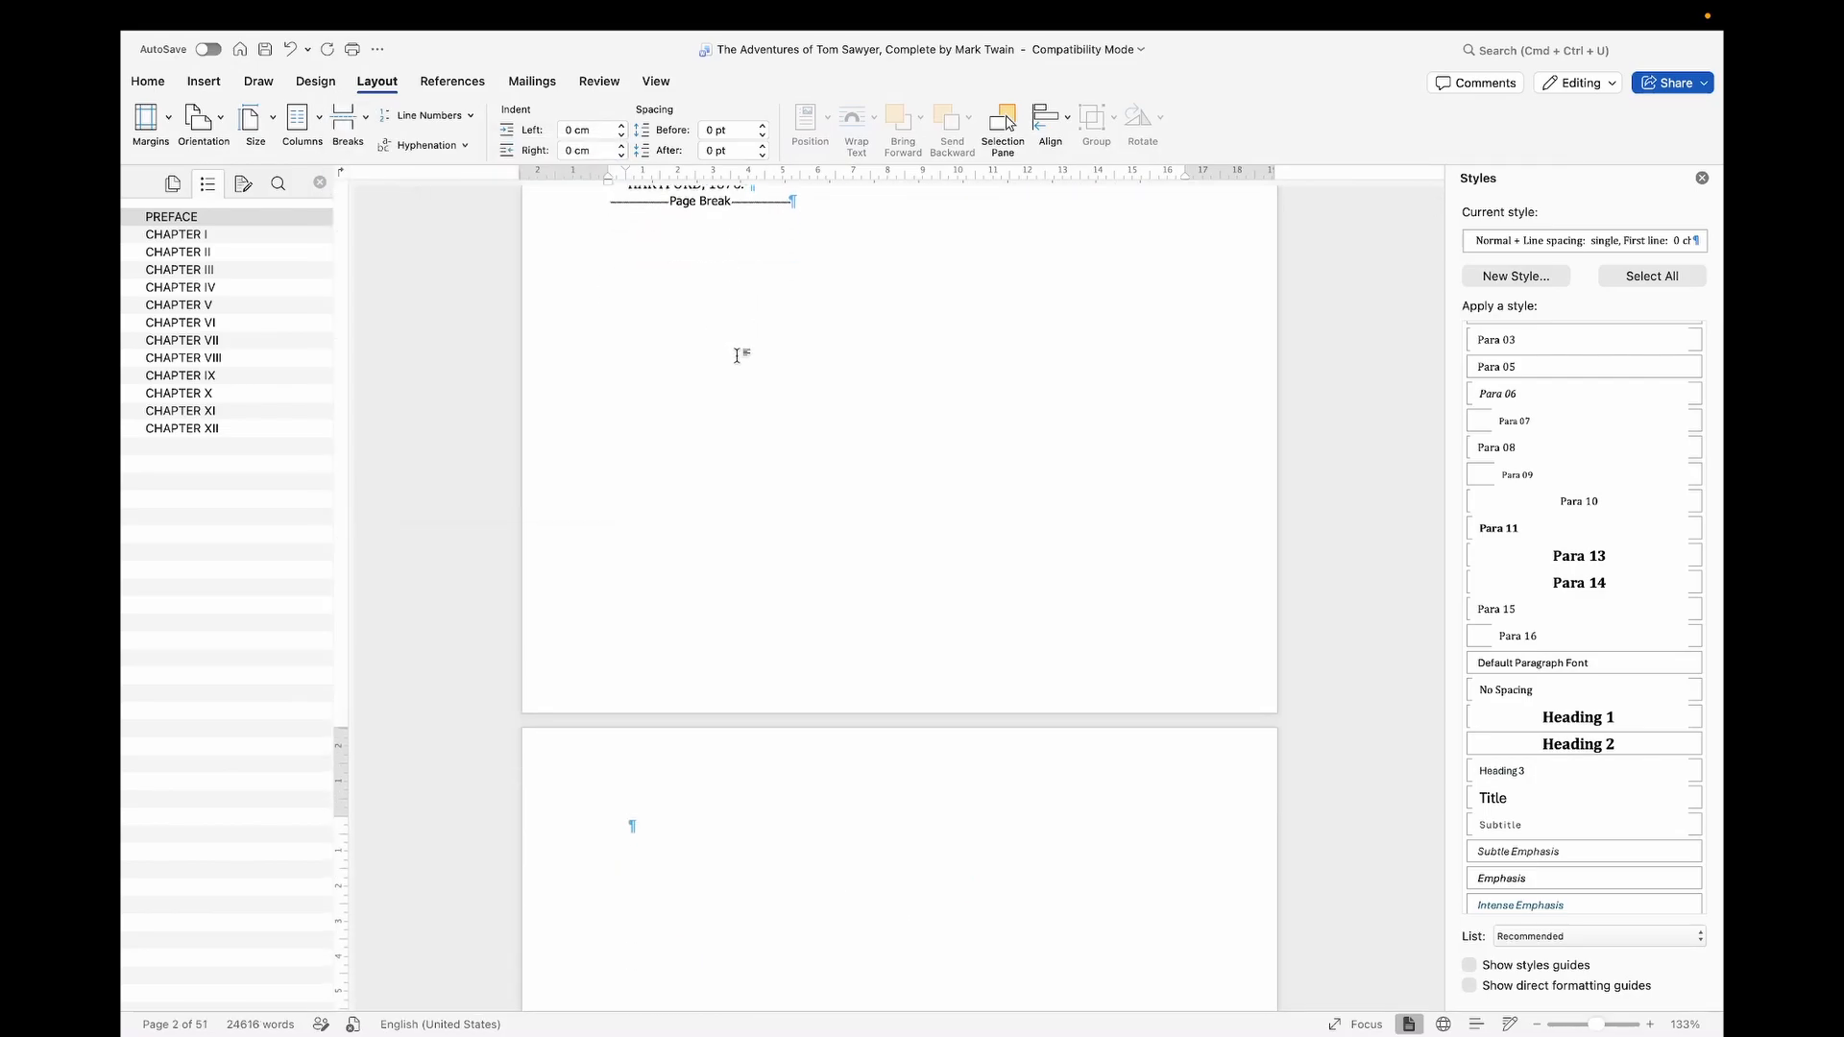
key("super+z")
Step: Set the CHAPTER I heading's paragraph spacing to 0 pt before and 60 pt after
left_click_drag(840, 723, 957, 736)
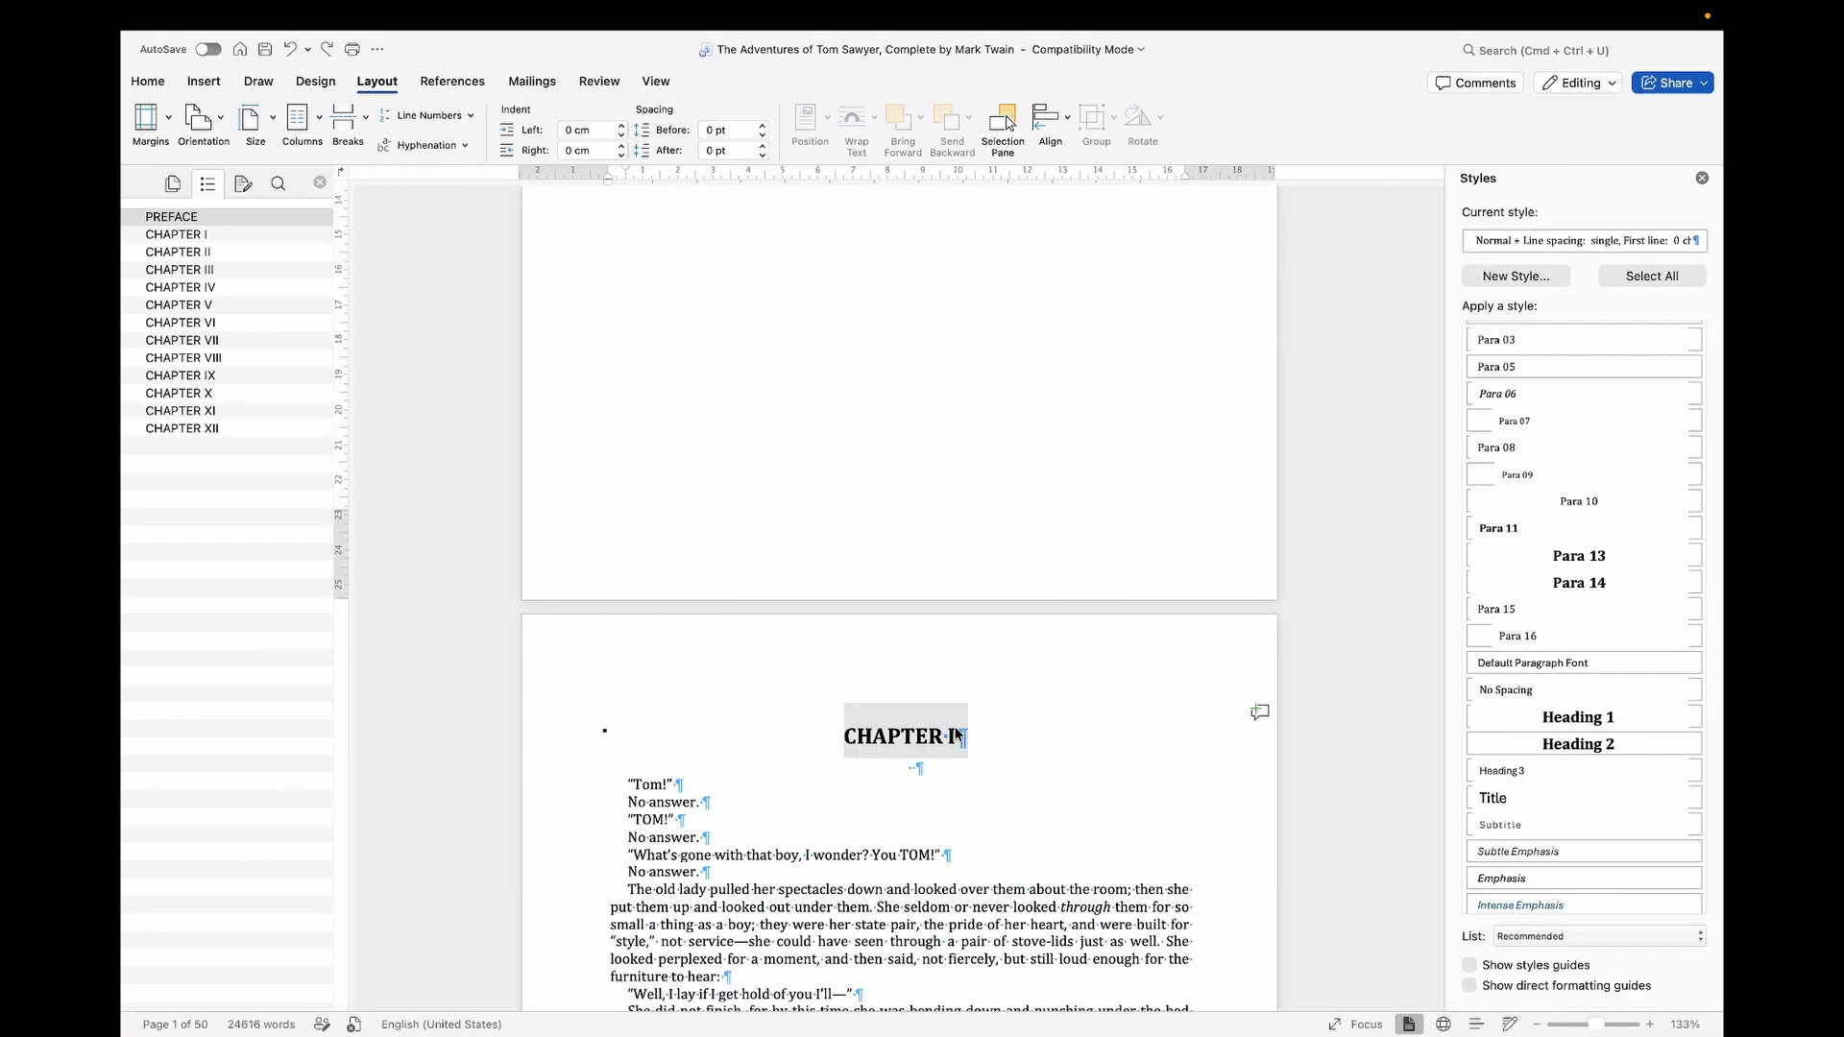
scroll(949, 612, "up", 3)
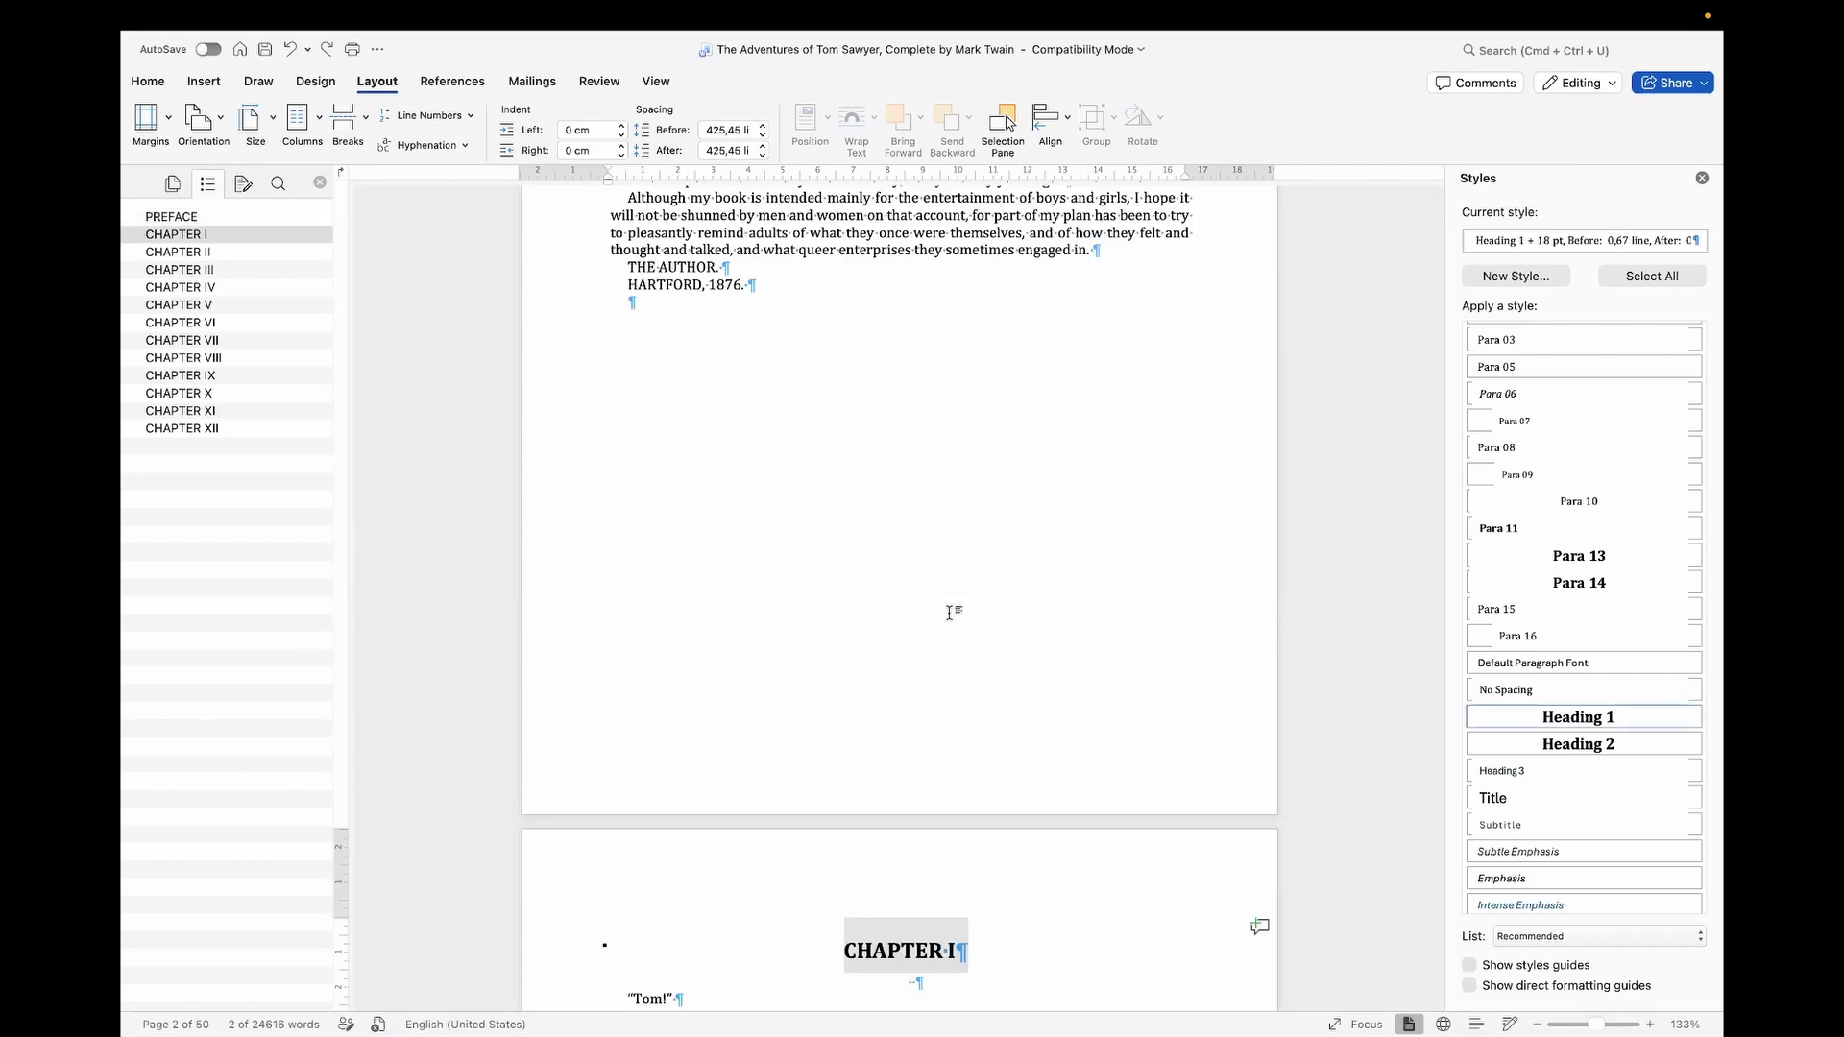
scroll(949, 612, "down", 2)
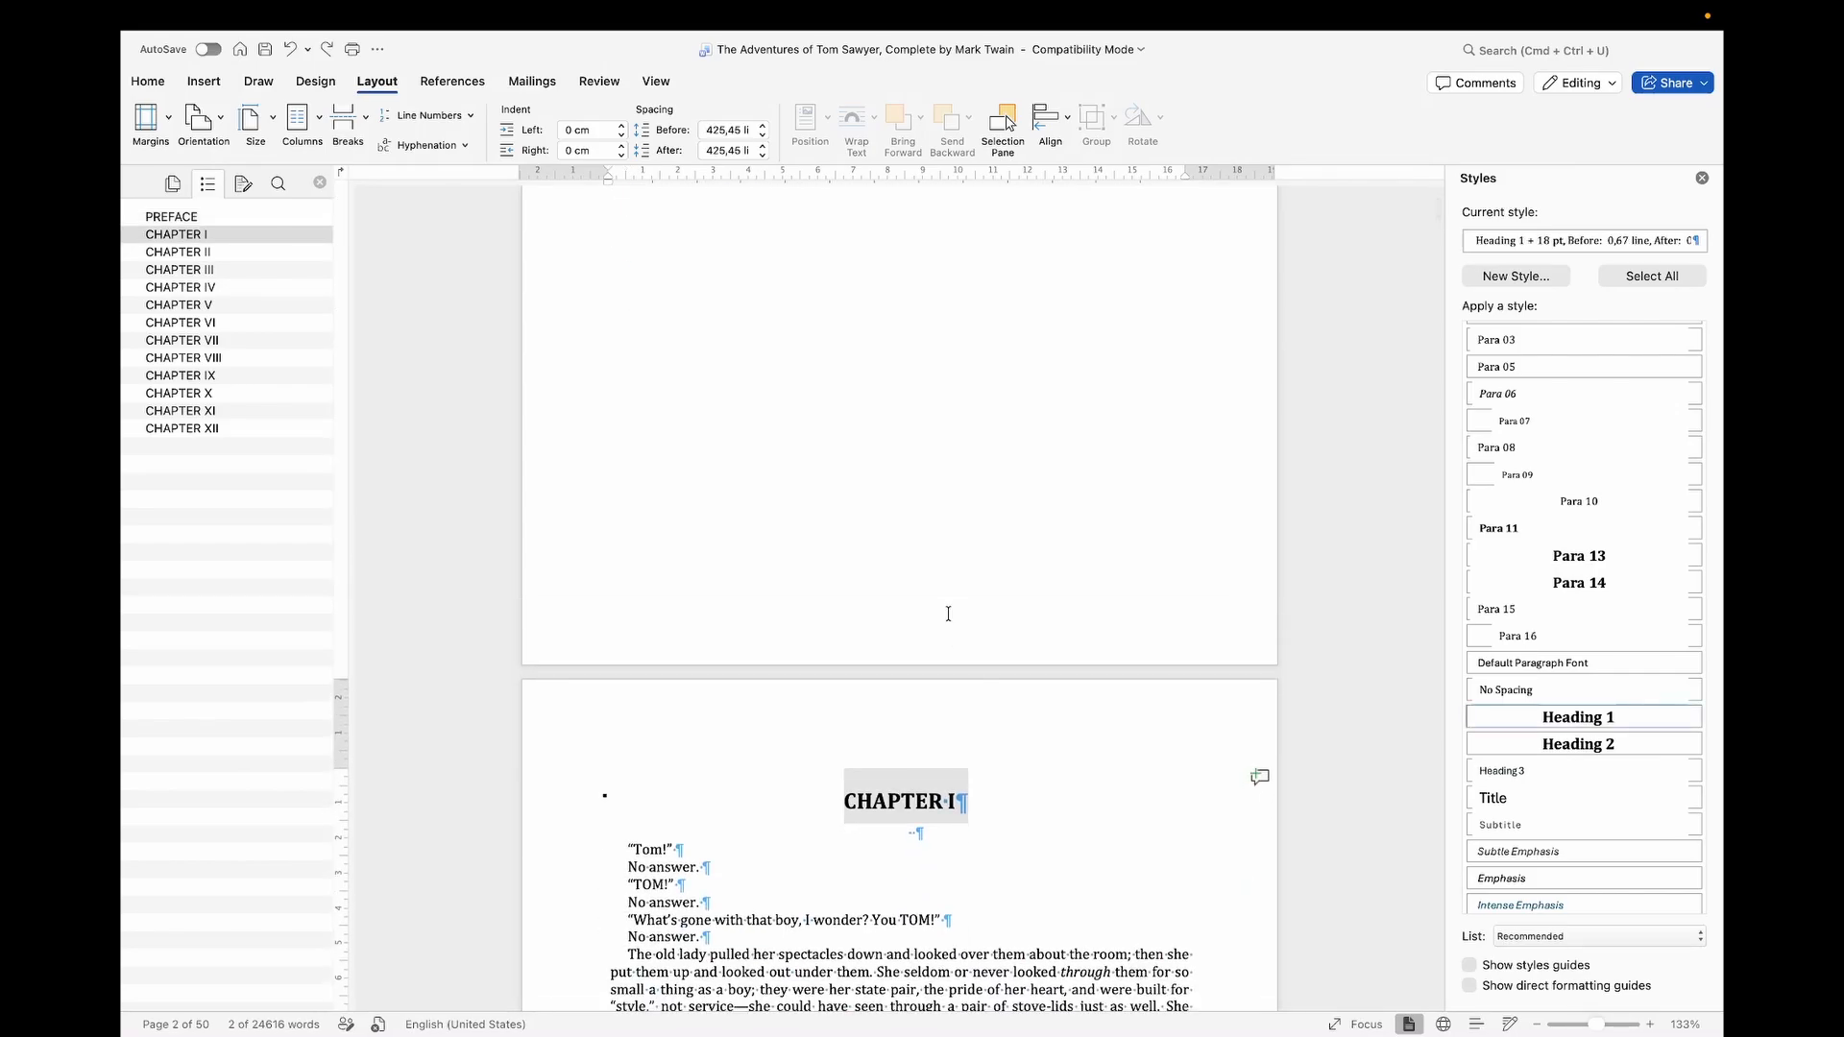
scroll(948, 612, "down", 3)
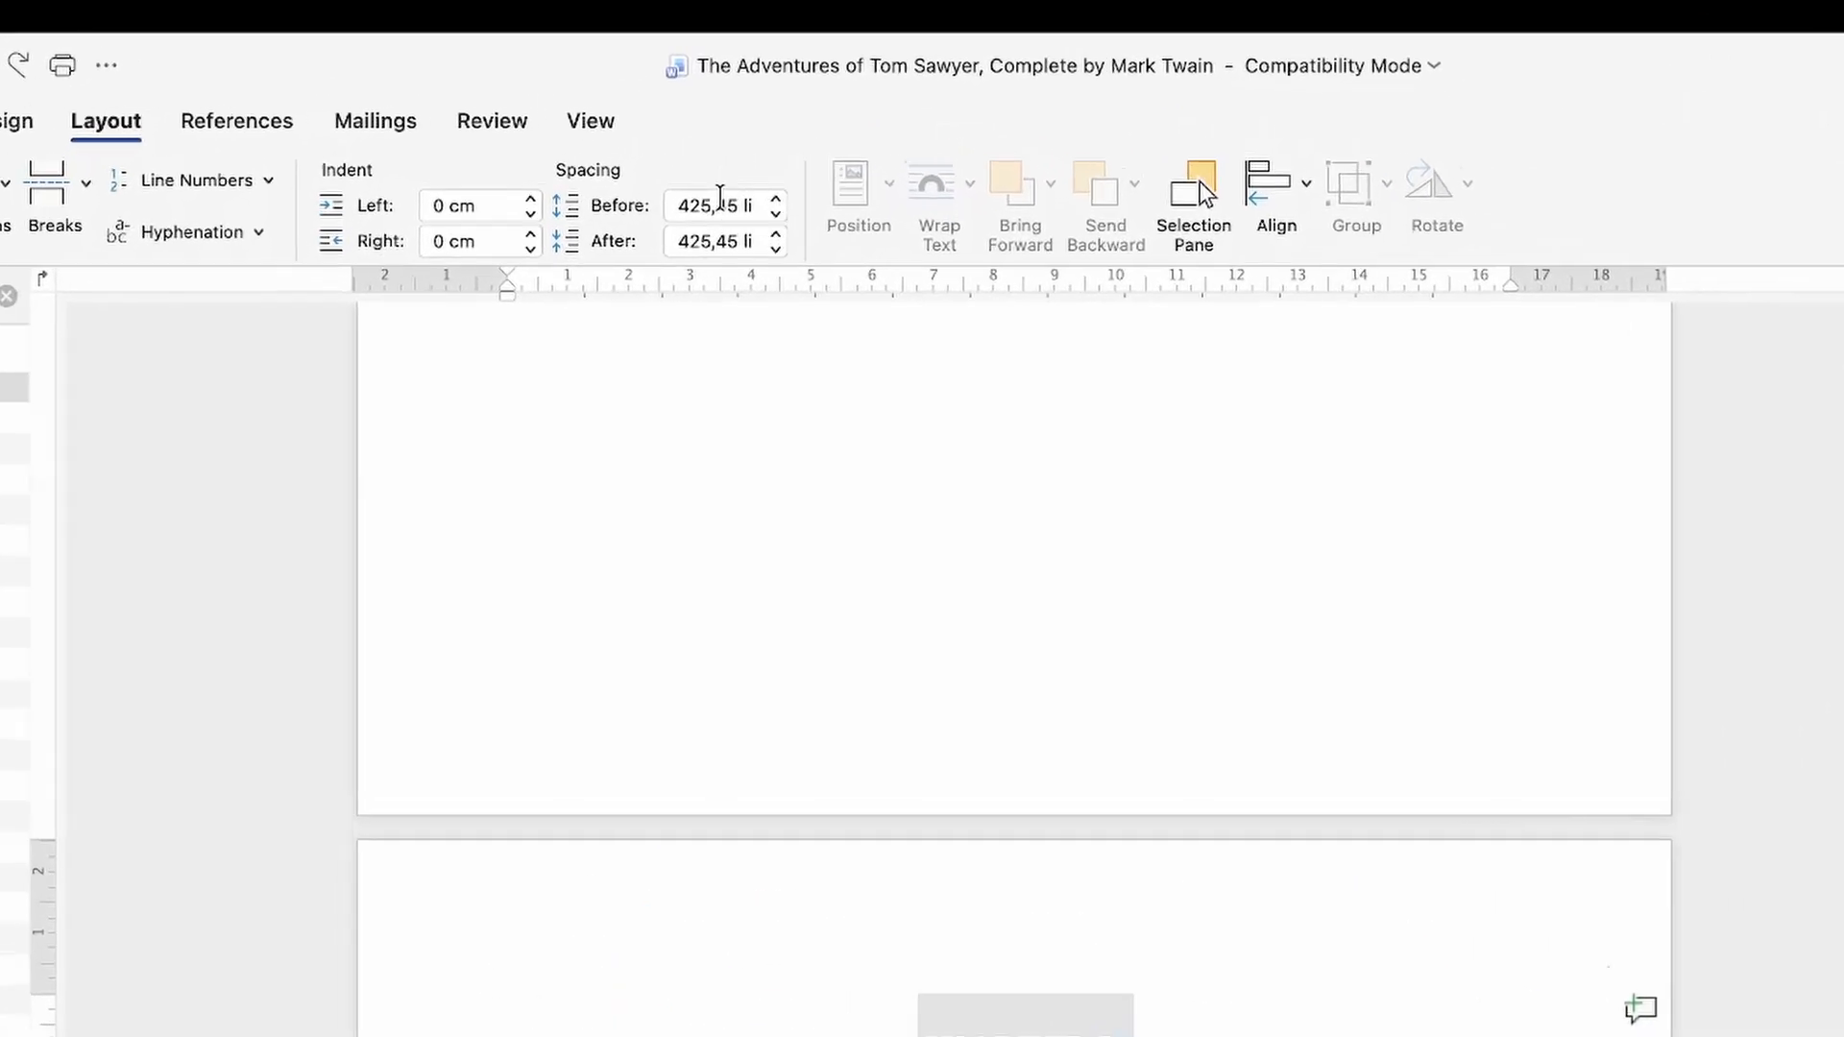
left_click(719, 197)
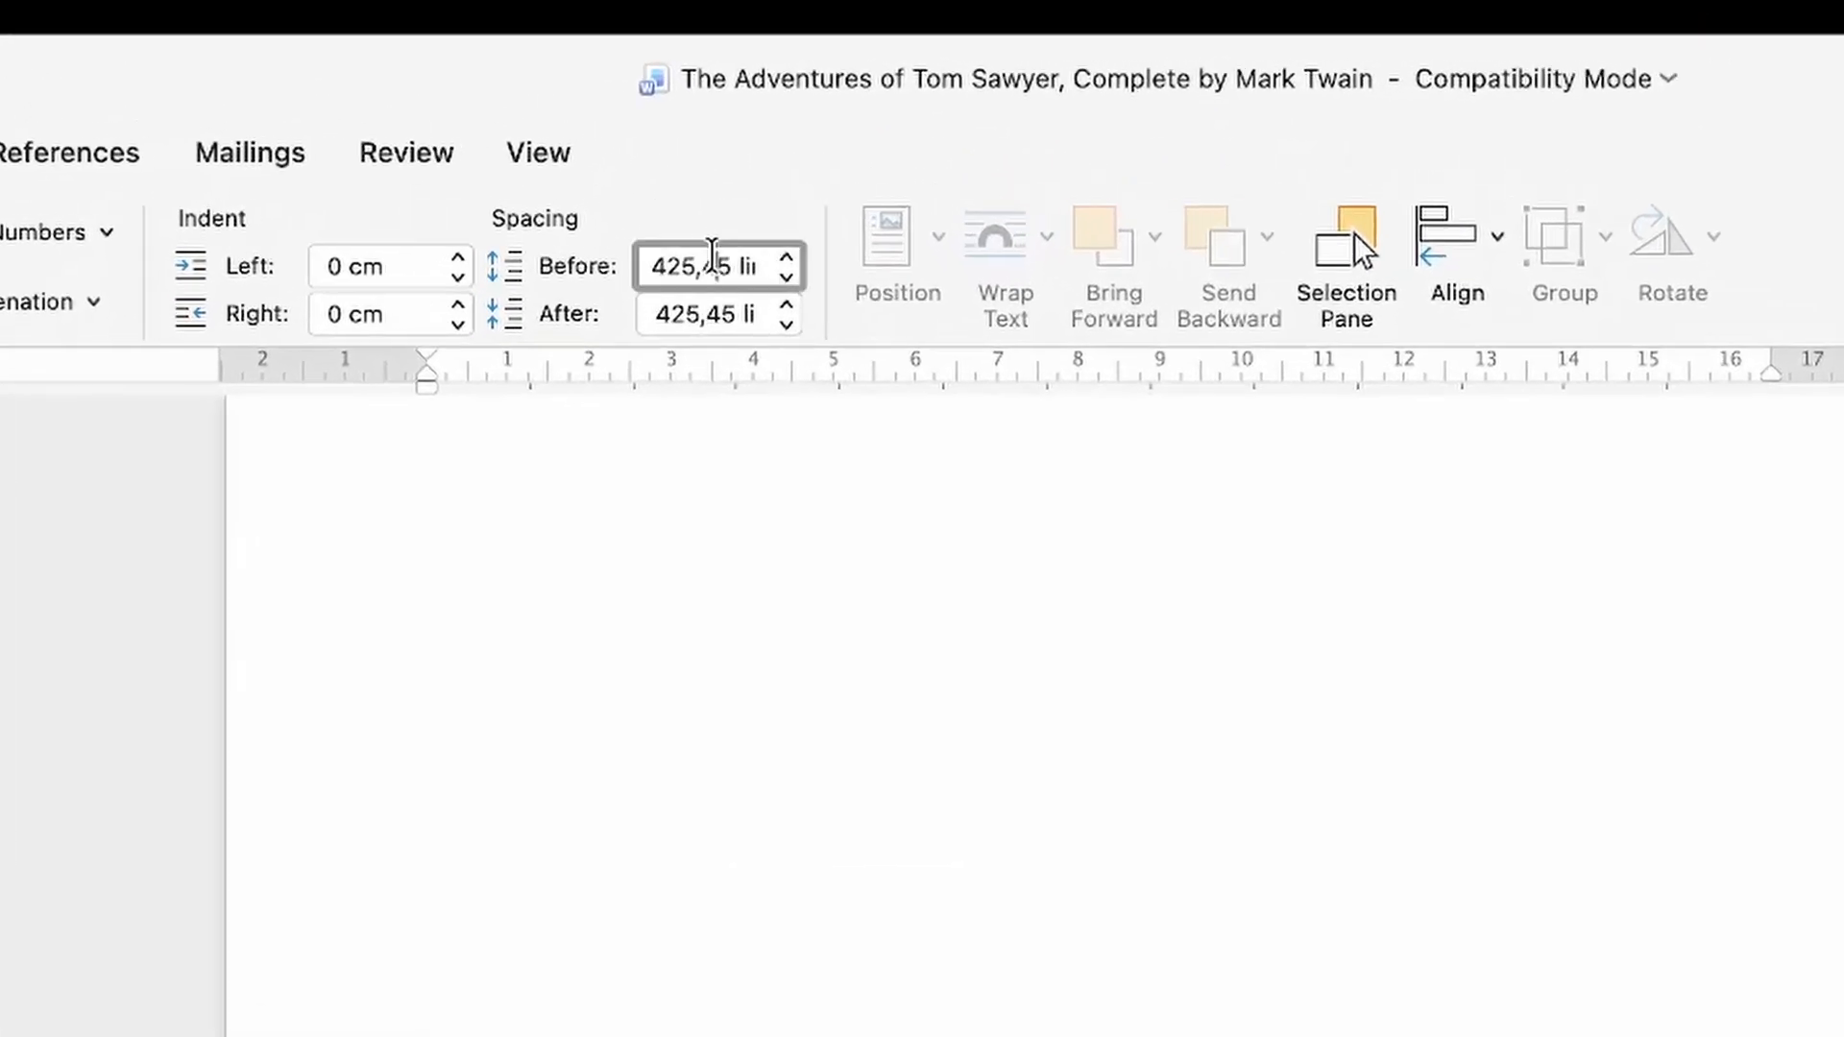
triple_click(712, 255)
type("0")
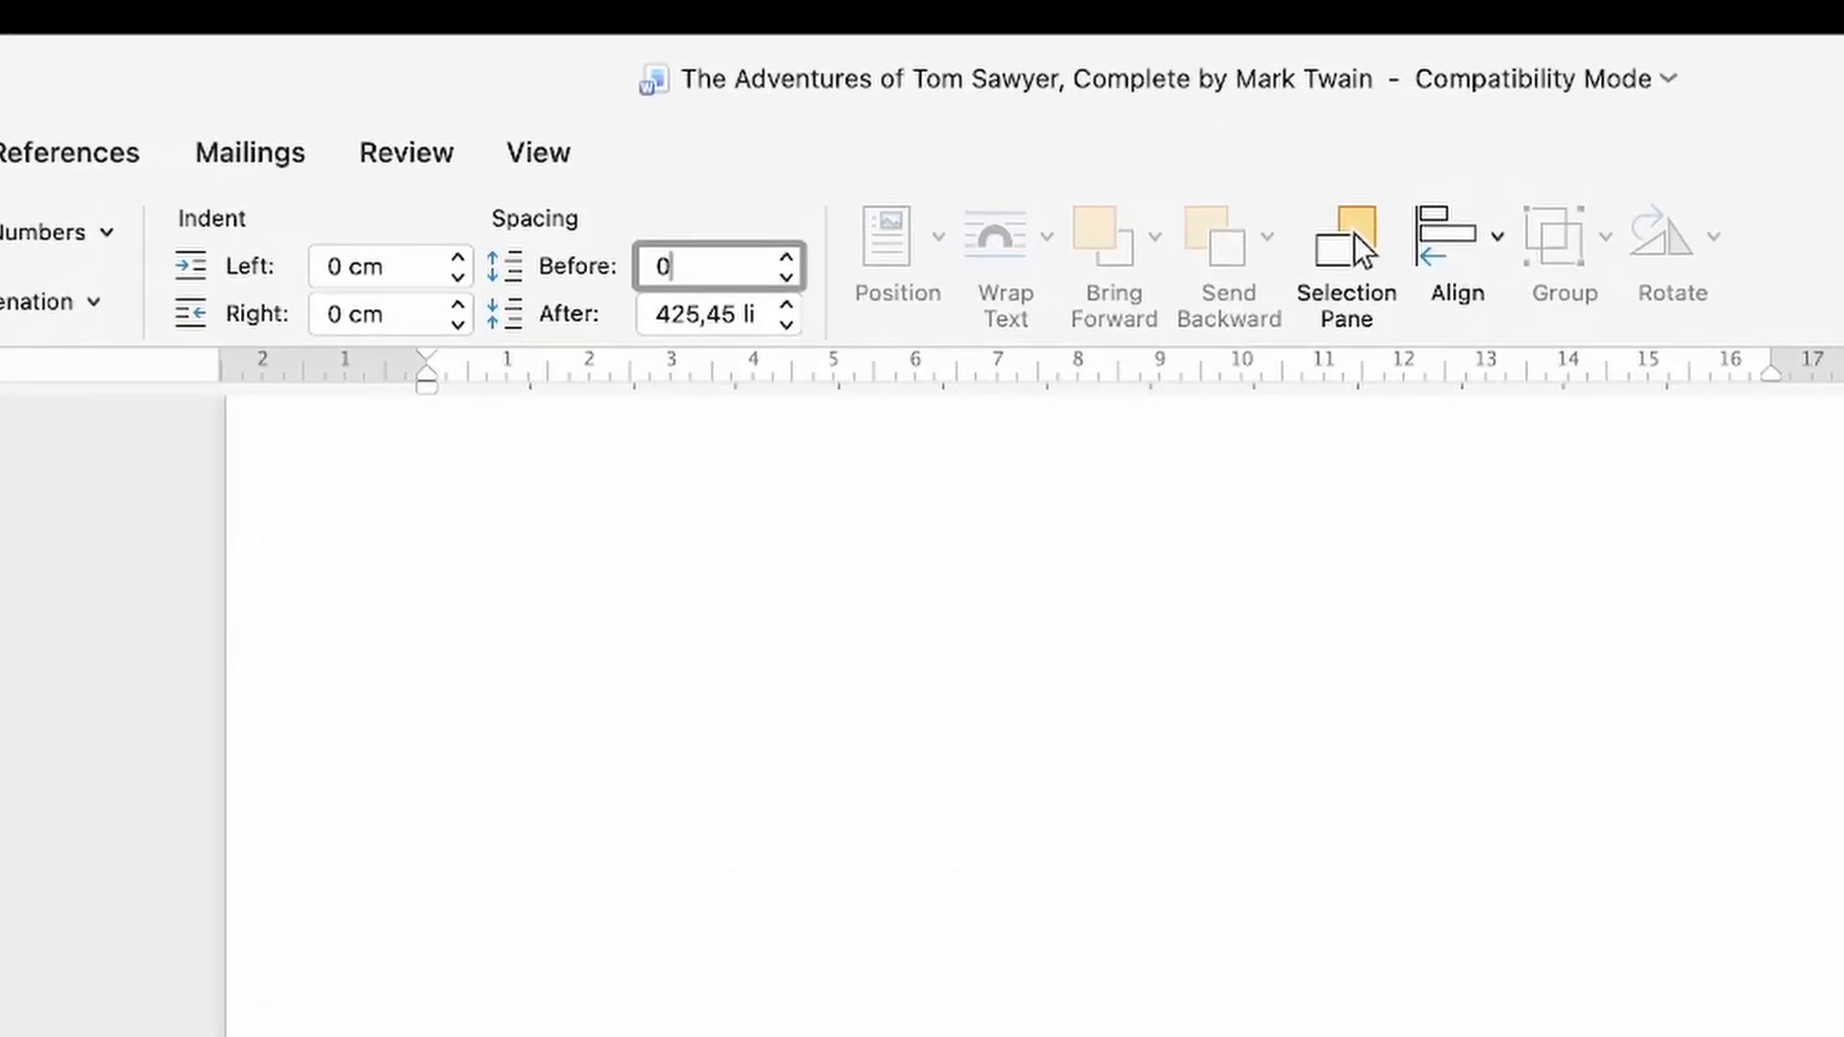
key("Return")
triple_click(716, 303)
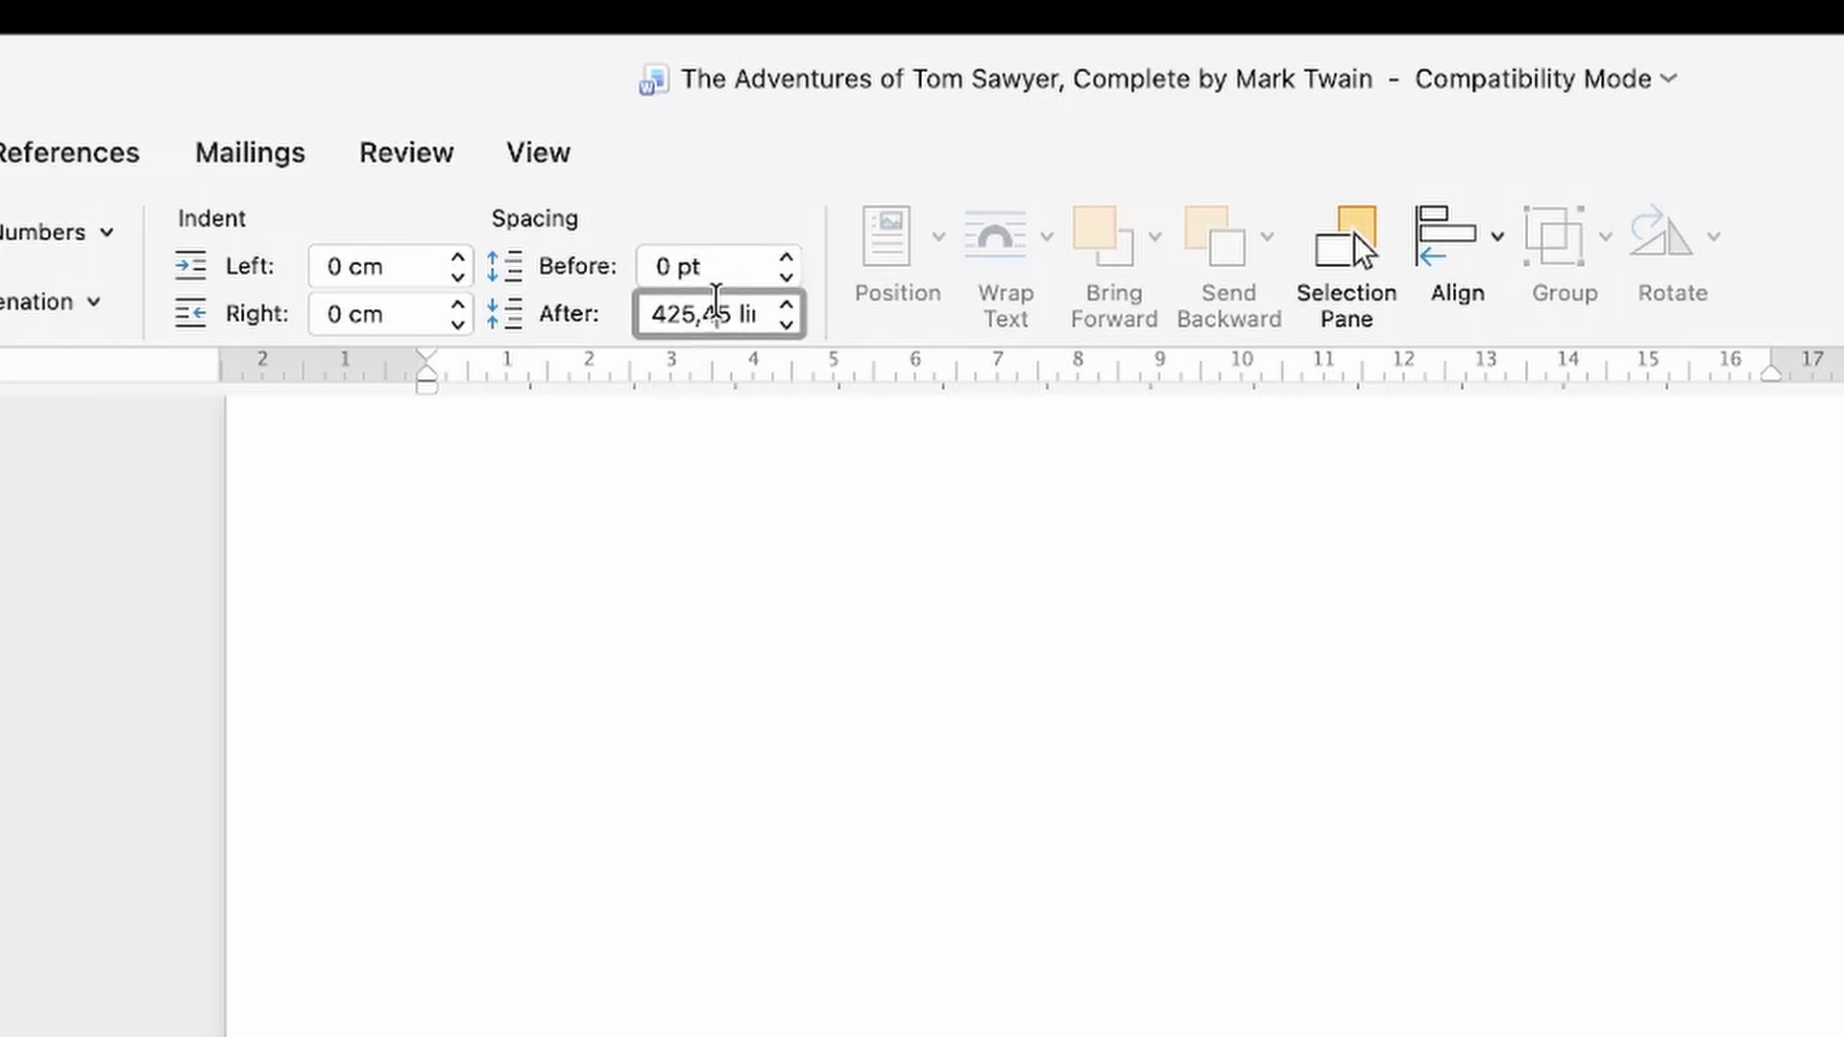
type("60 pt")
key("Return")
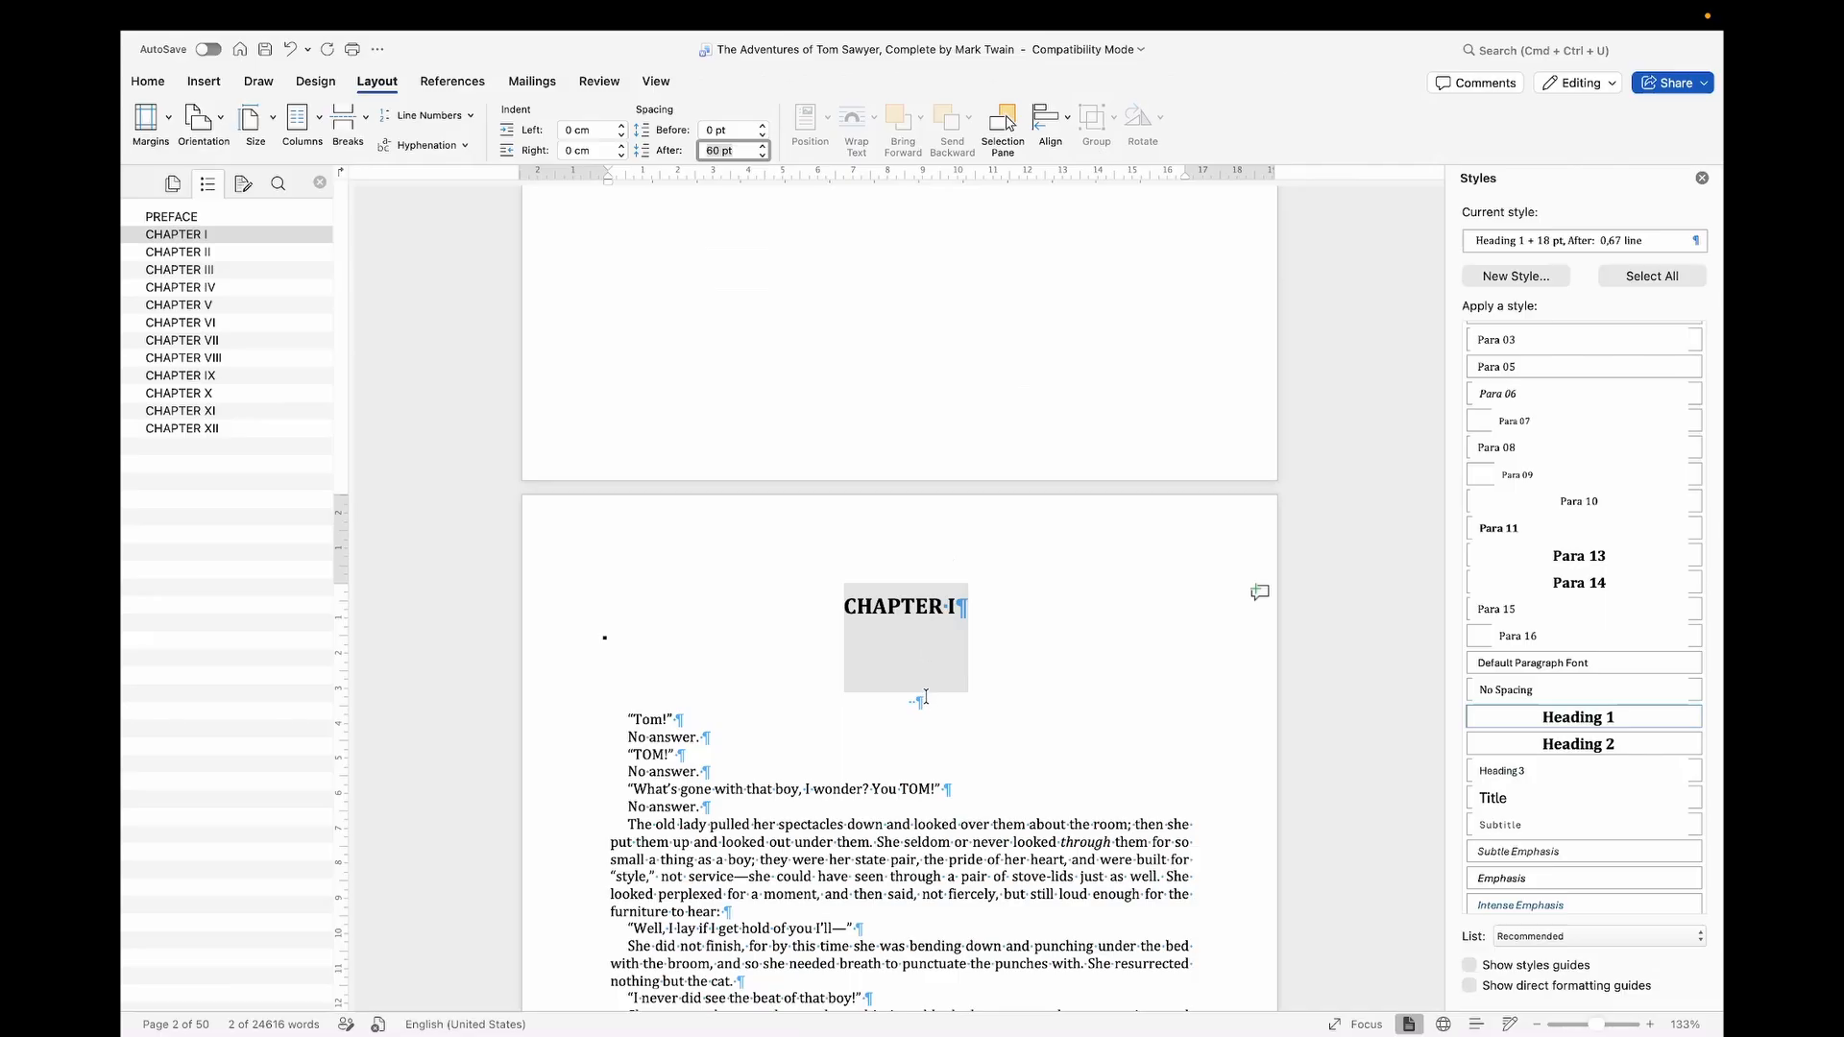
Step: Delete the stray space and empty paragraph between the CHAPTER I heading and "Tom!"
left_click(911, 701)
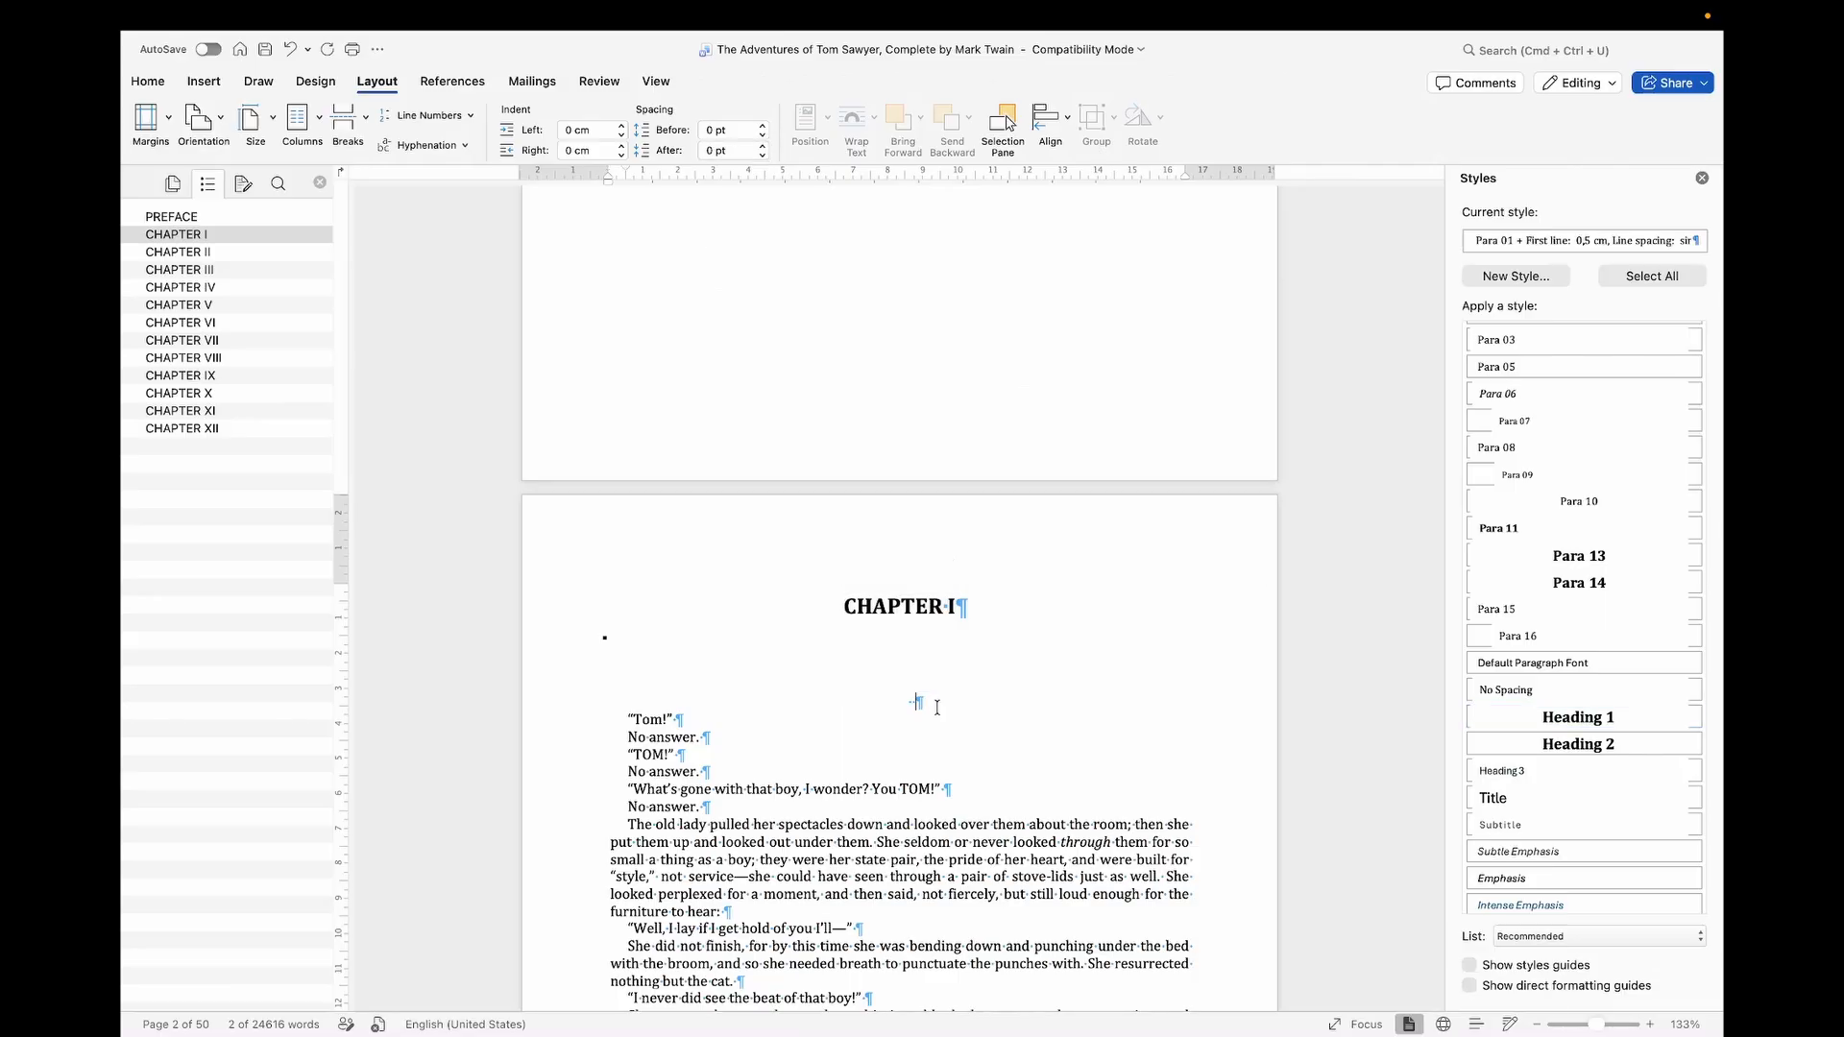
key("BackSpace")
key("BackSpace")
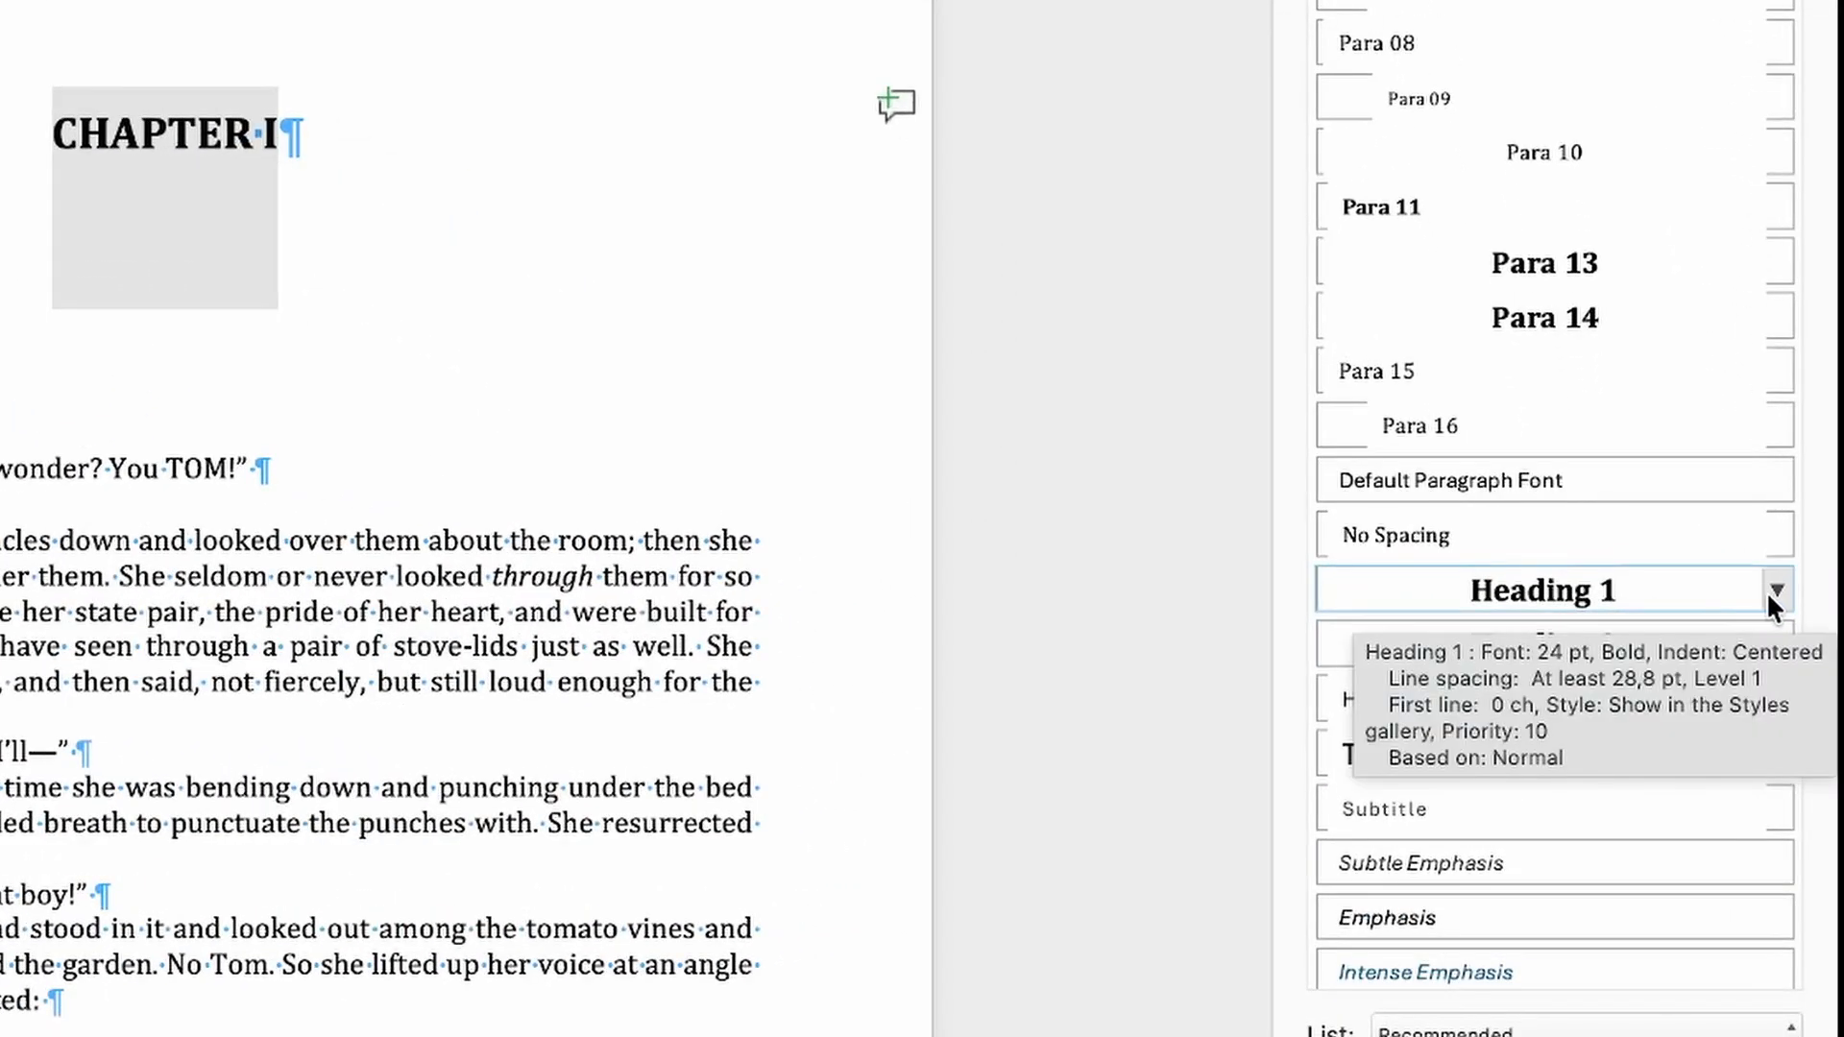
Step: Update the Heading 1 style to match the CHAPTER I heading and check the result at CHAPTER IV
left_click(1776, 590)
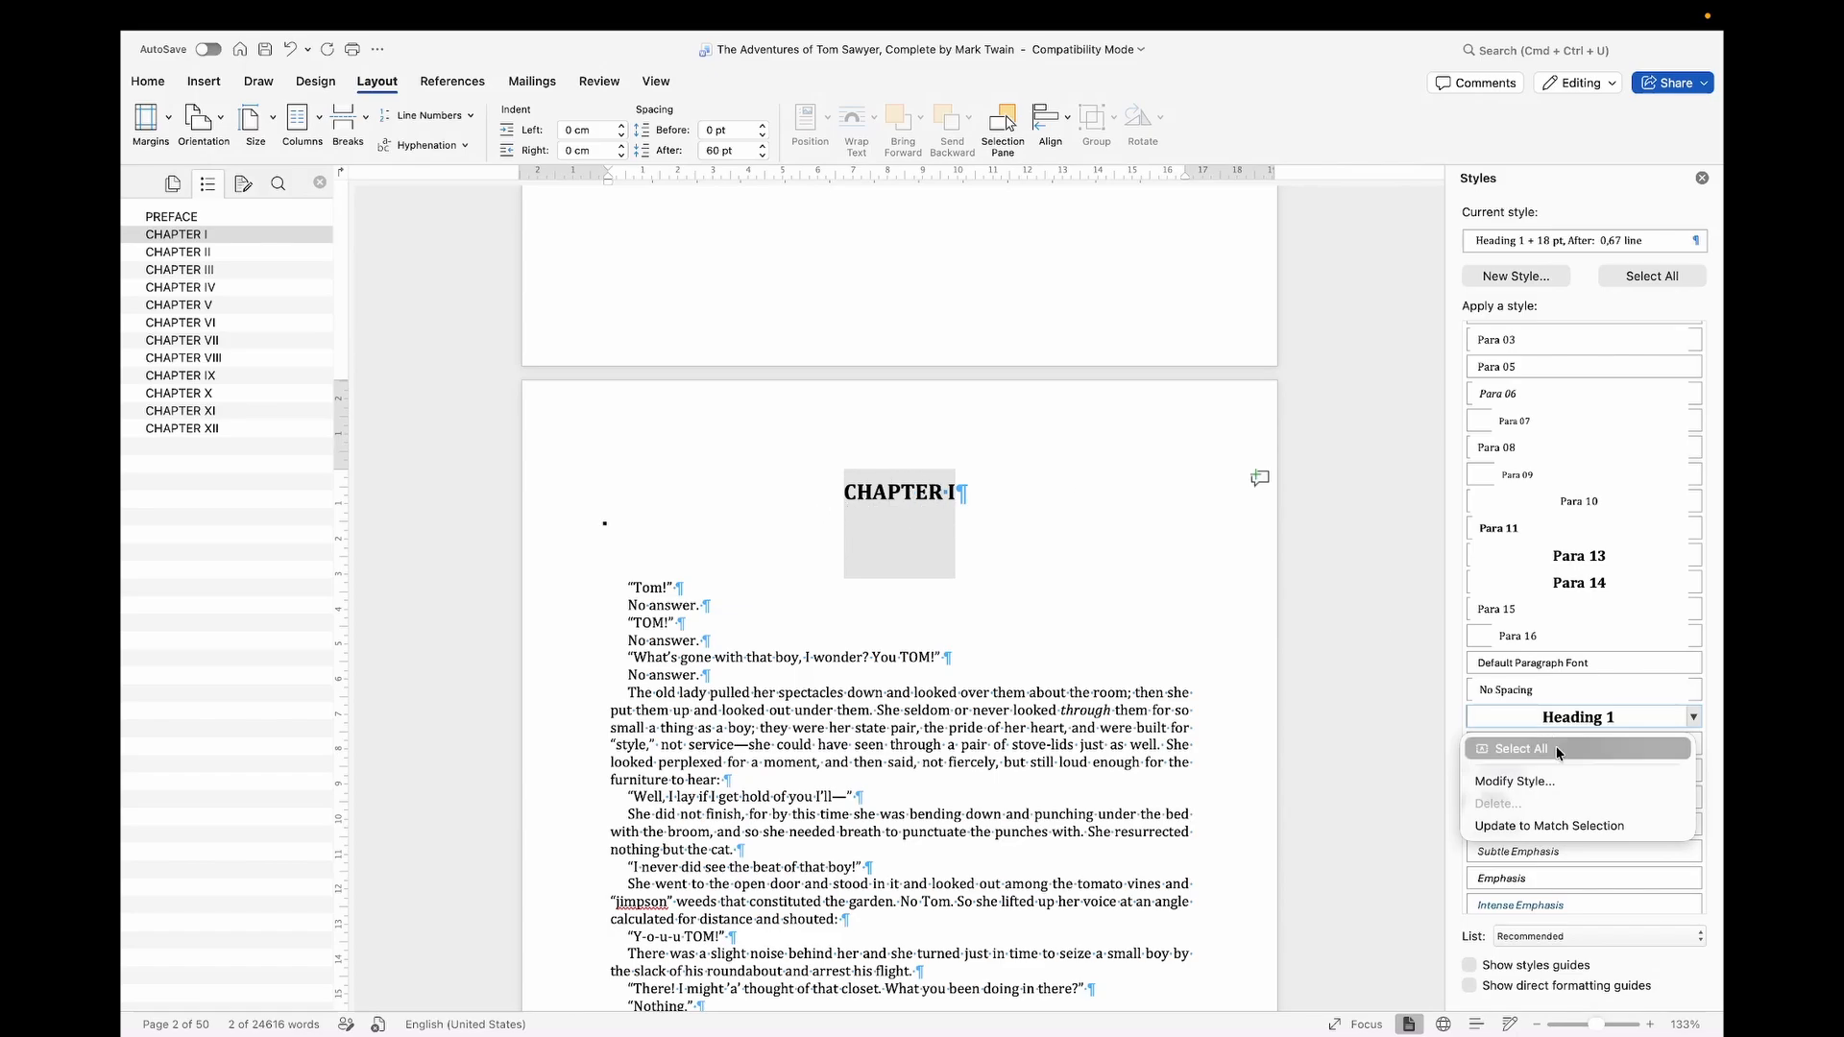
left_click(1550, 826)
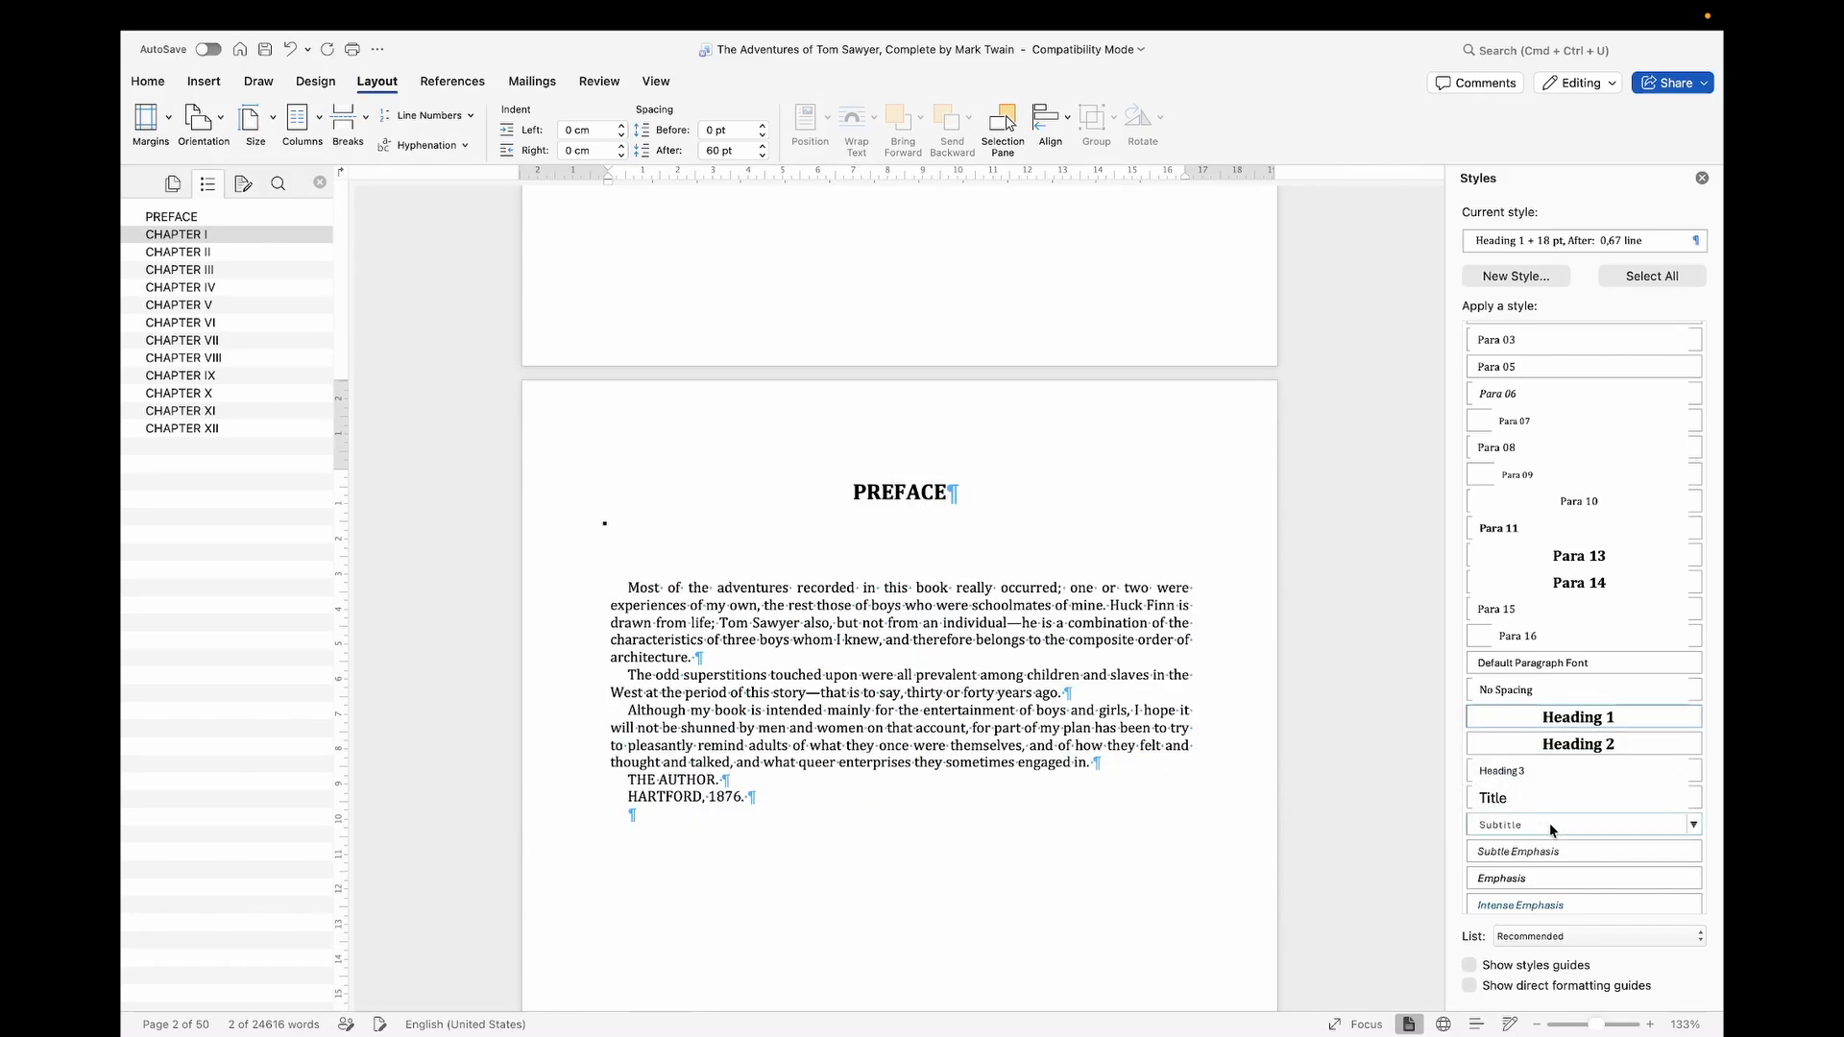
left_click(953, 535)
scroll(954, 535, "up", 7)
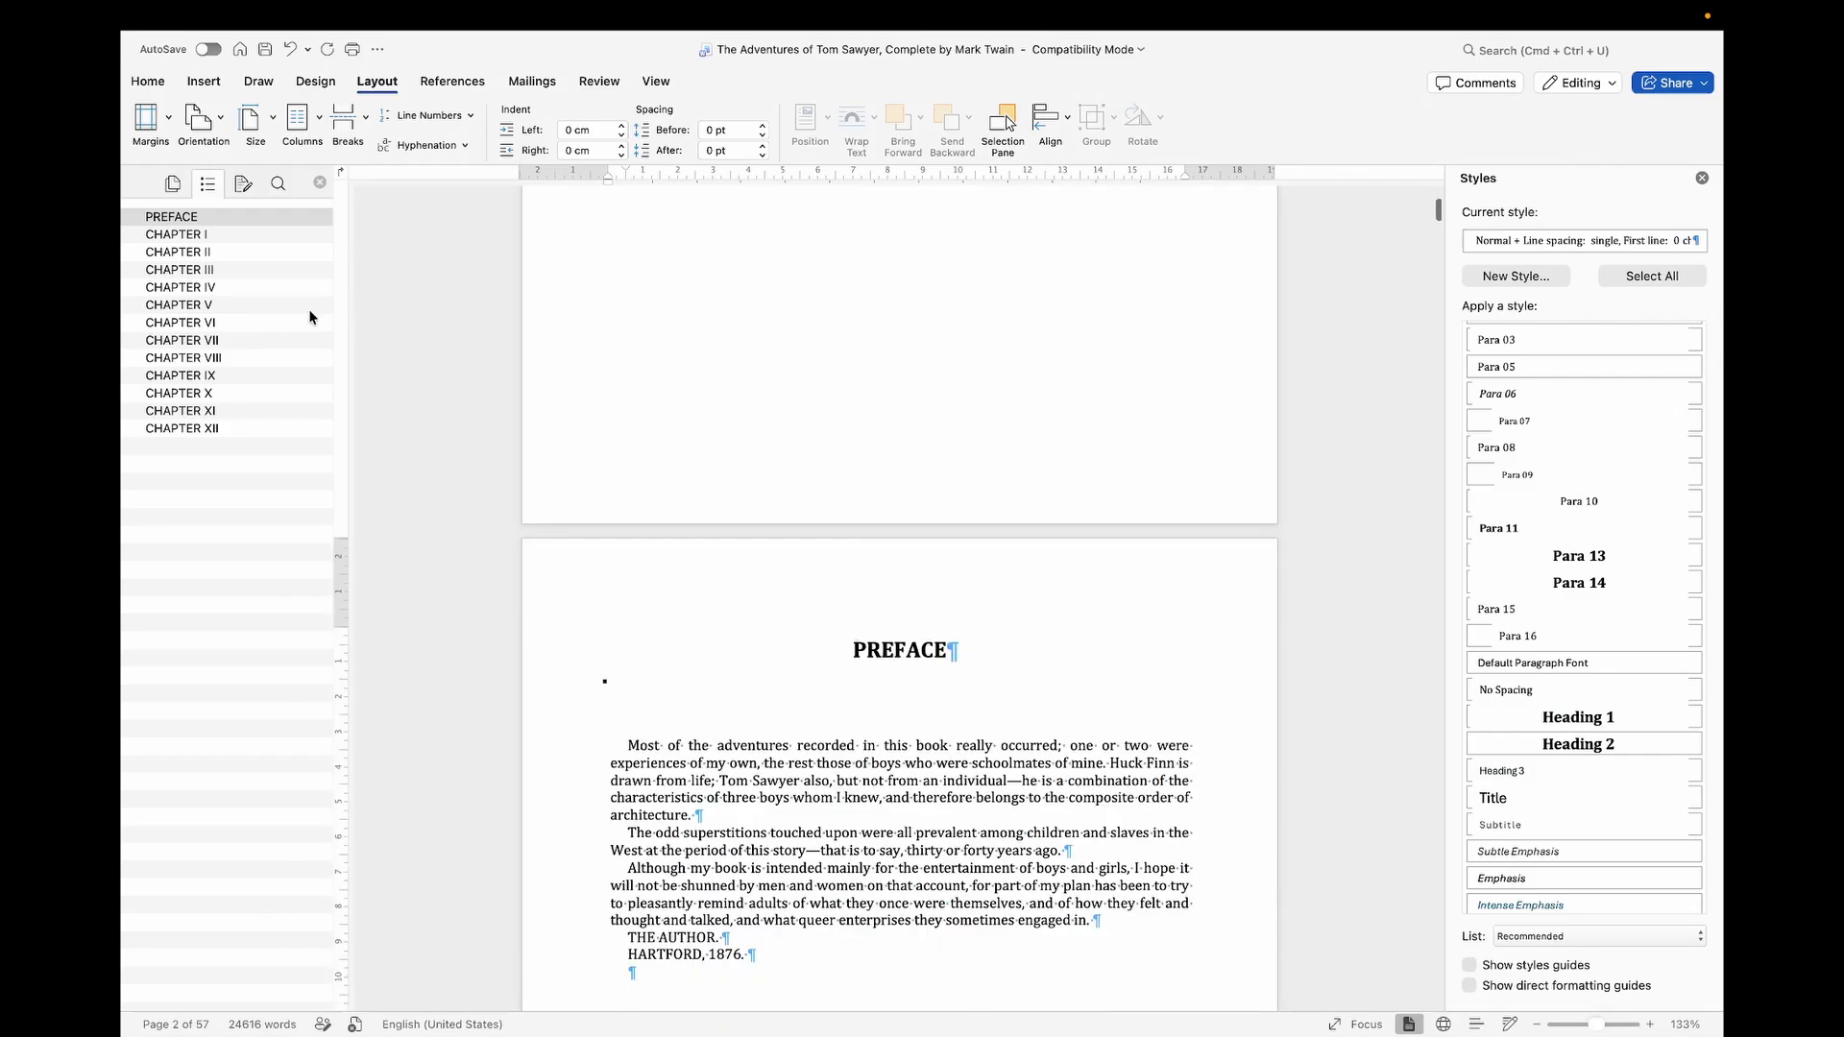
left_click(248, 293)
scroll(980, 484, "up", 8)
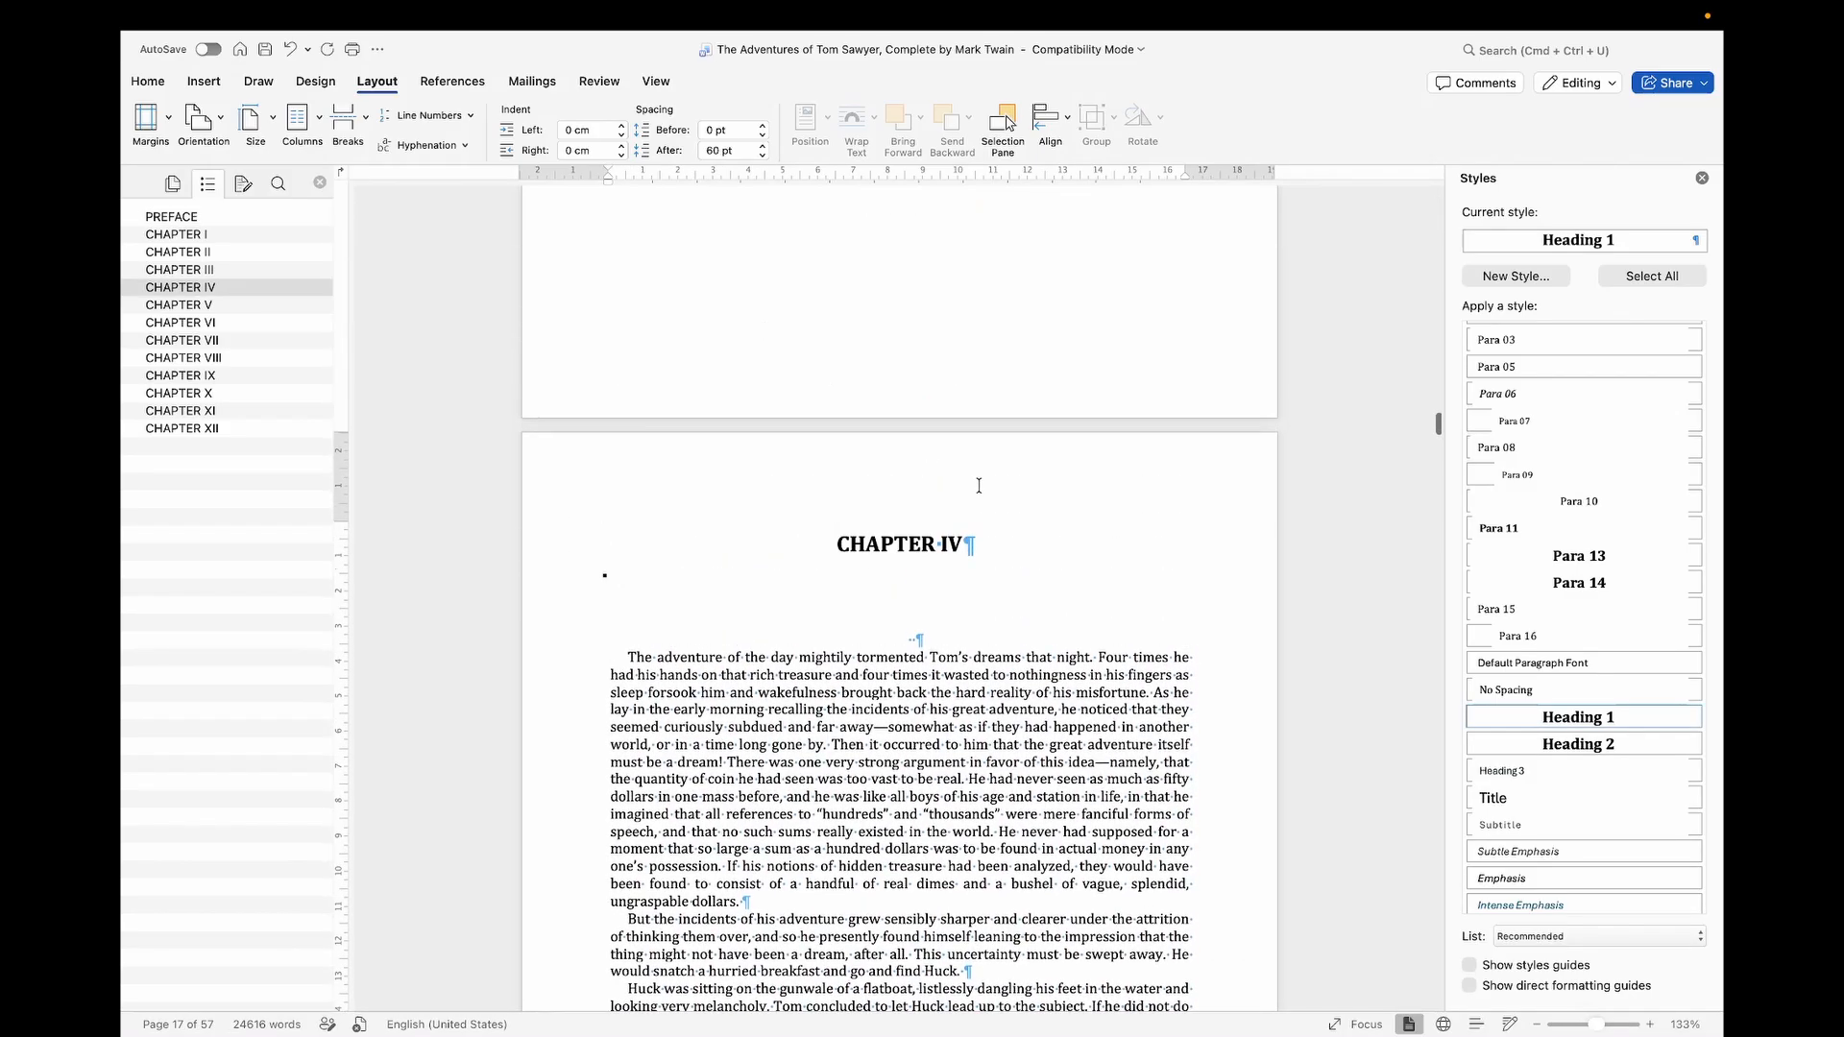
scroll(980, 484, "down", 4)
Step: Delete the stray spaces and empty paragraph between the CHAPTER VII heading and its opening paragraph
left_click(259, 336)
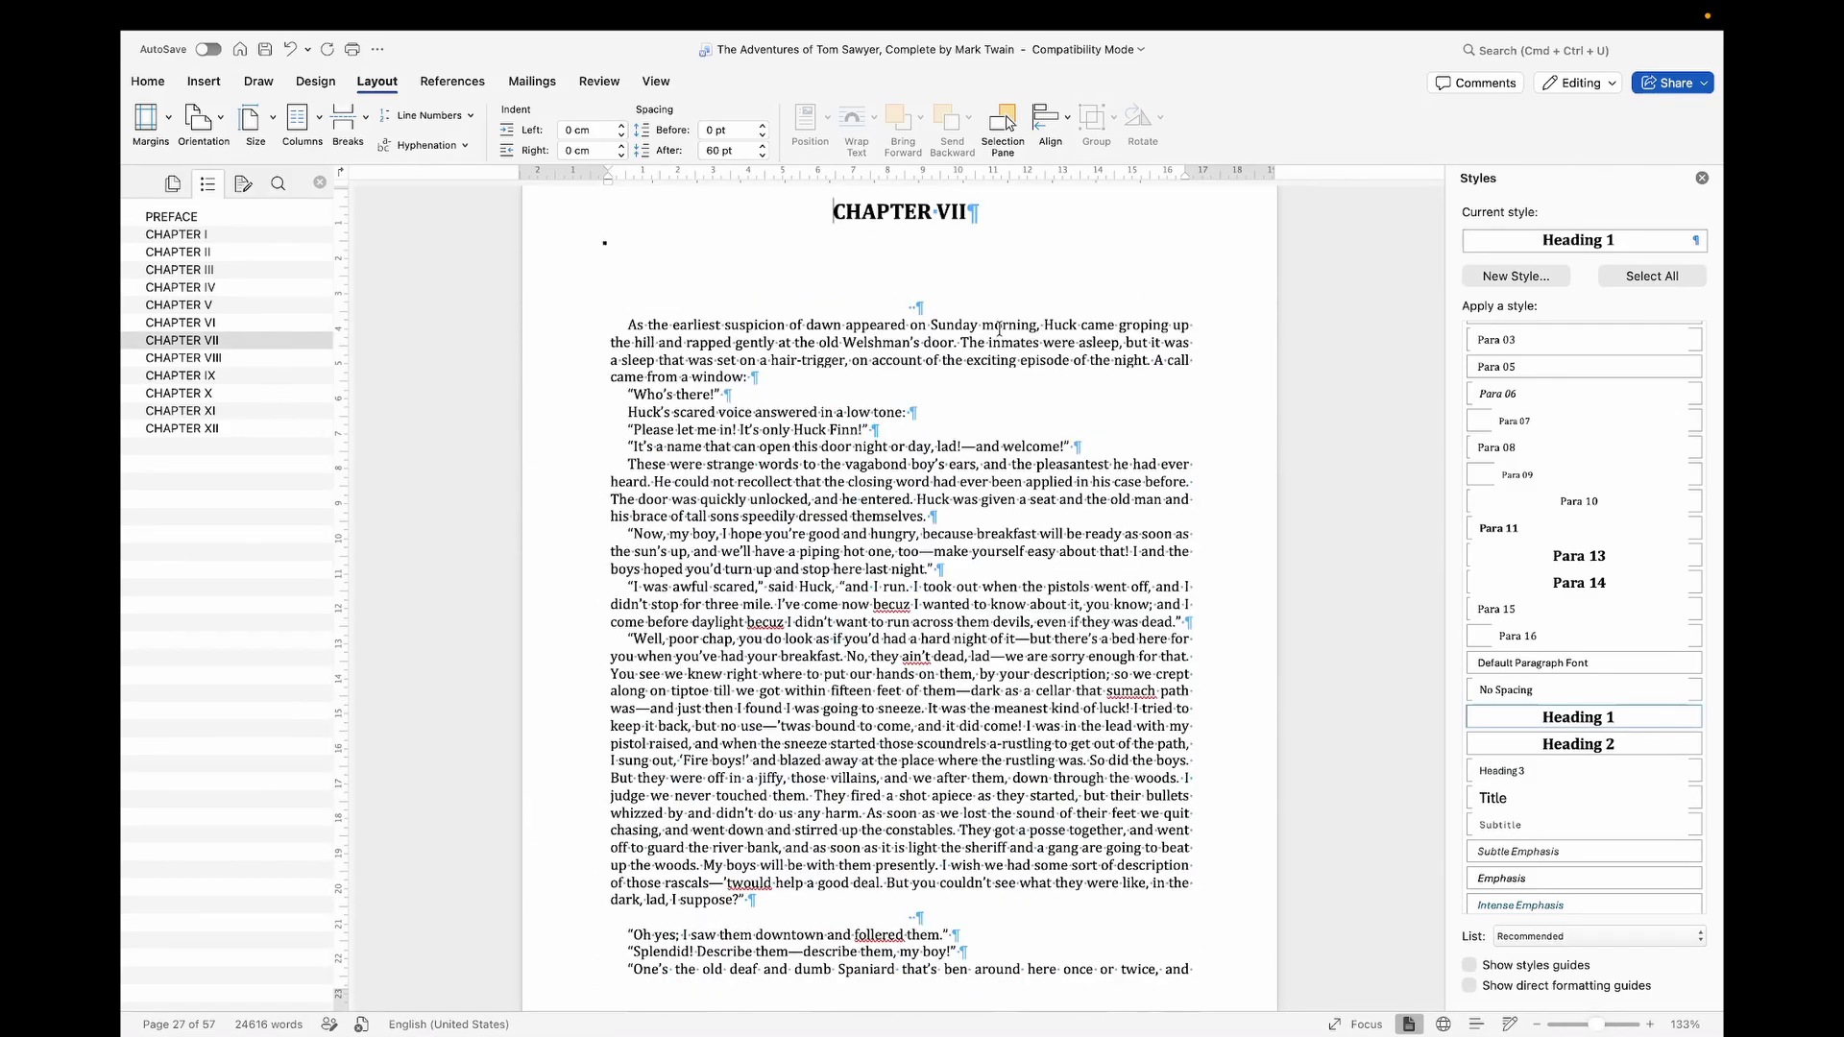
scroll(1086, 331, "up", 9)
scroll(1008, 597, "down", 5)
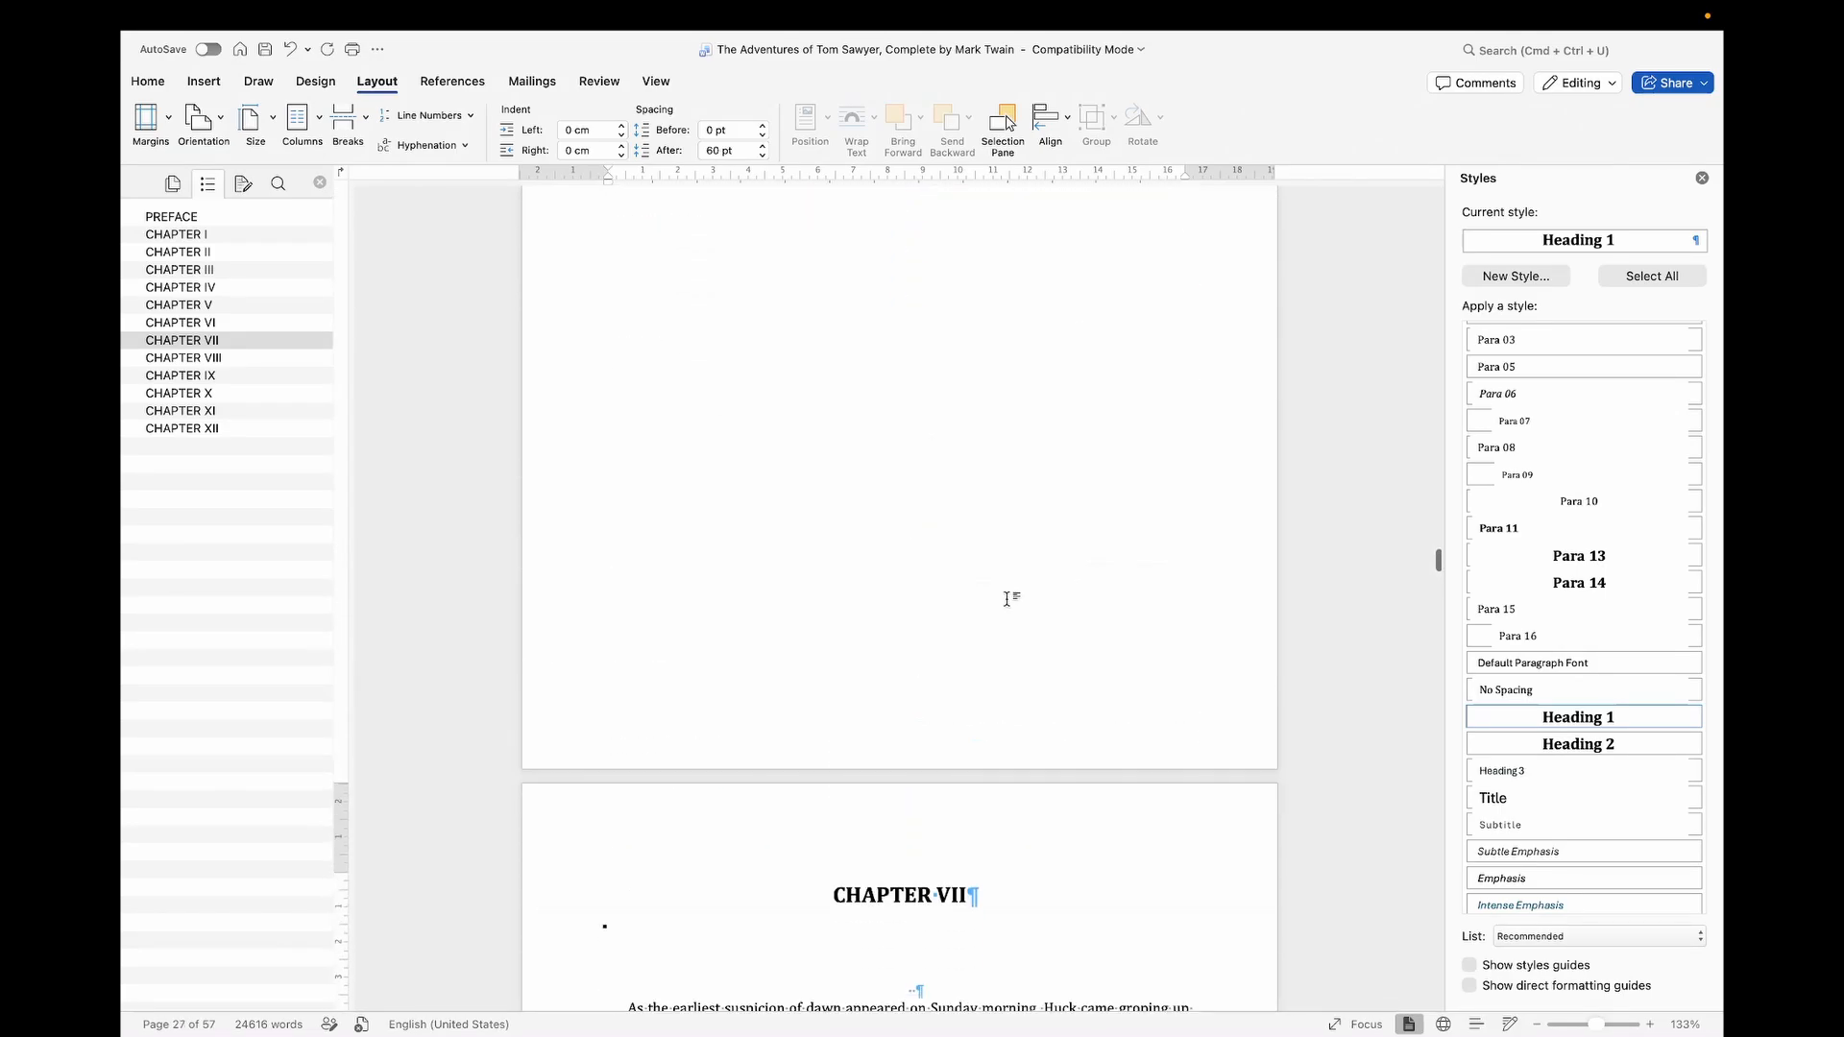
left_click(915, 765)
key("BackSpace")
key("BackSpace")
key("BackSpace")
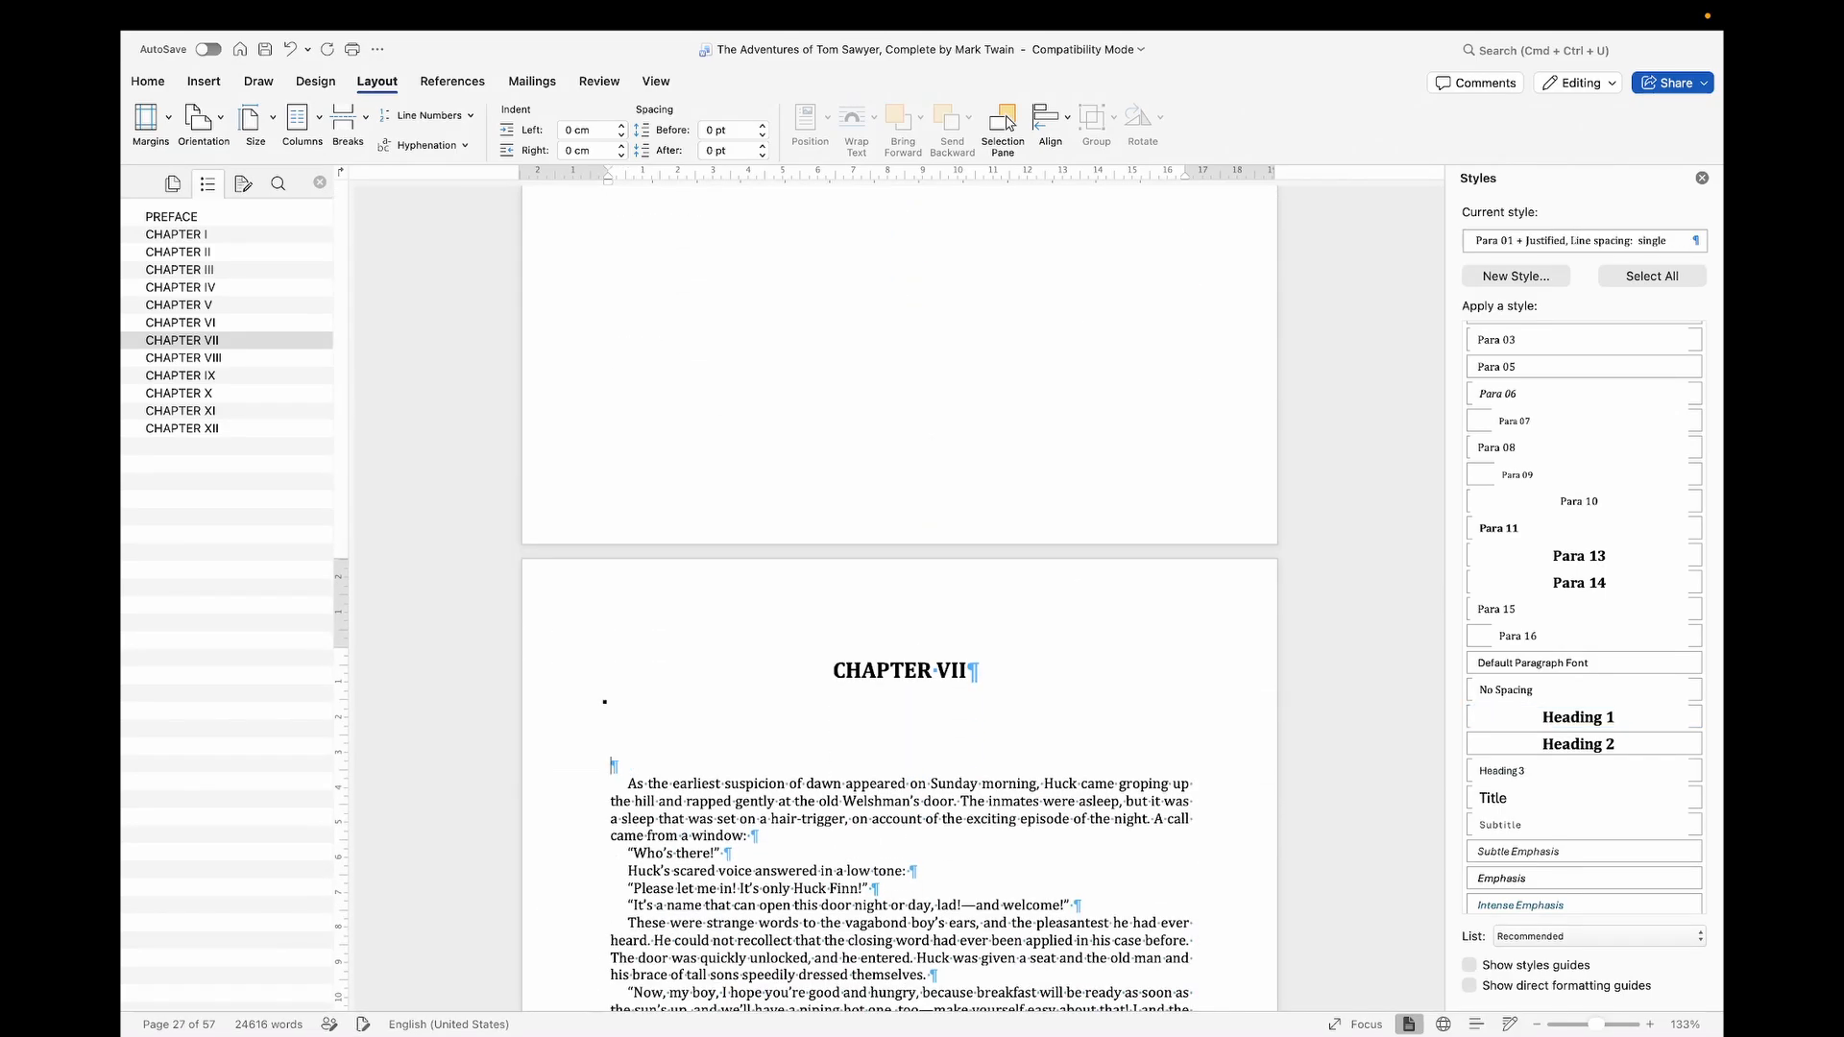
key("super+alt+1")
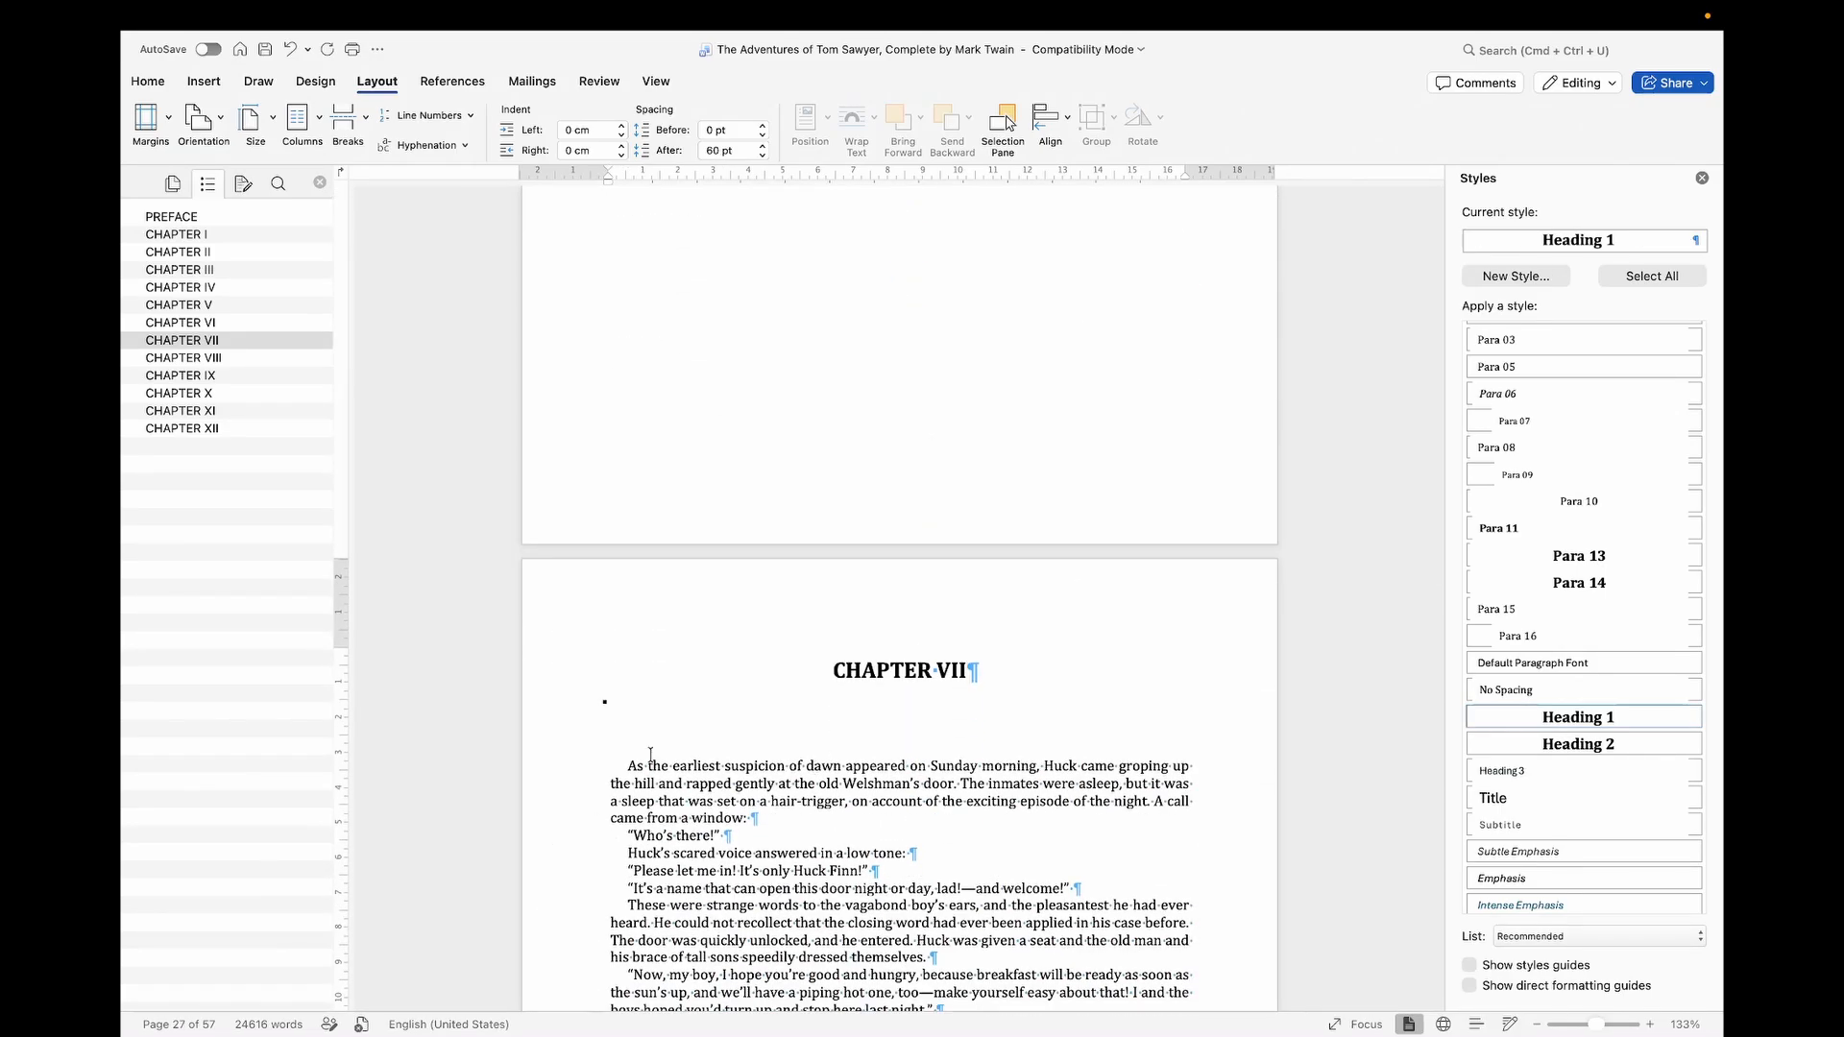
Step: Remove the first-line indent from the opening paragraph of CHAPTER VII
scroll(616, 684, "down", 3)
left_click(623, 638)
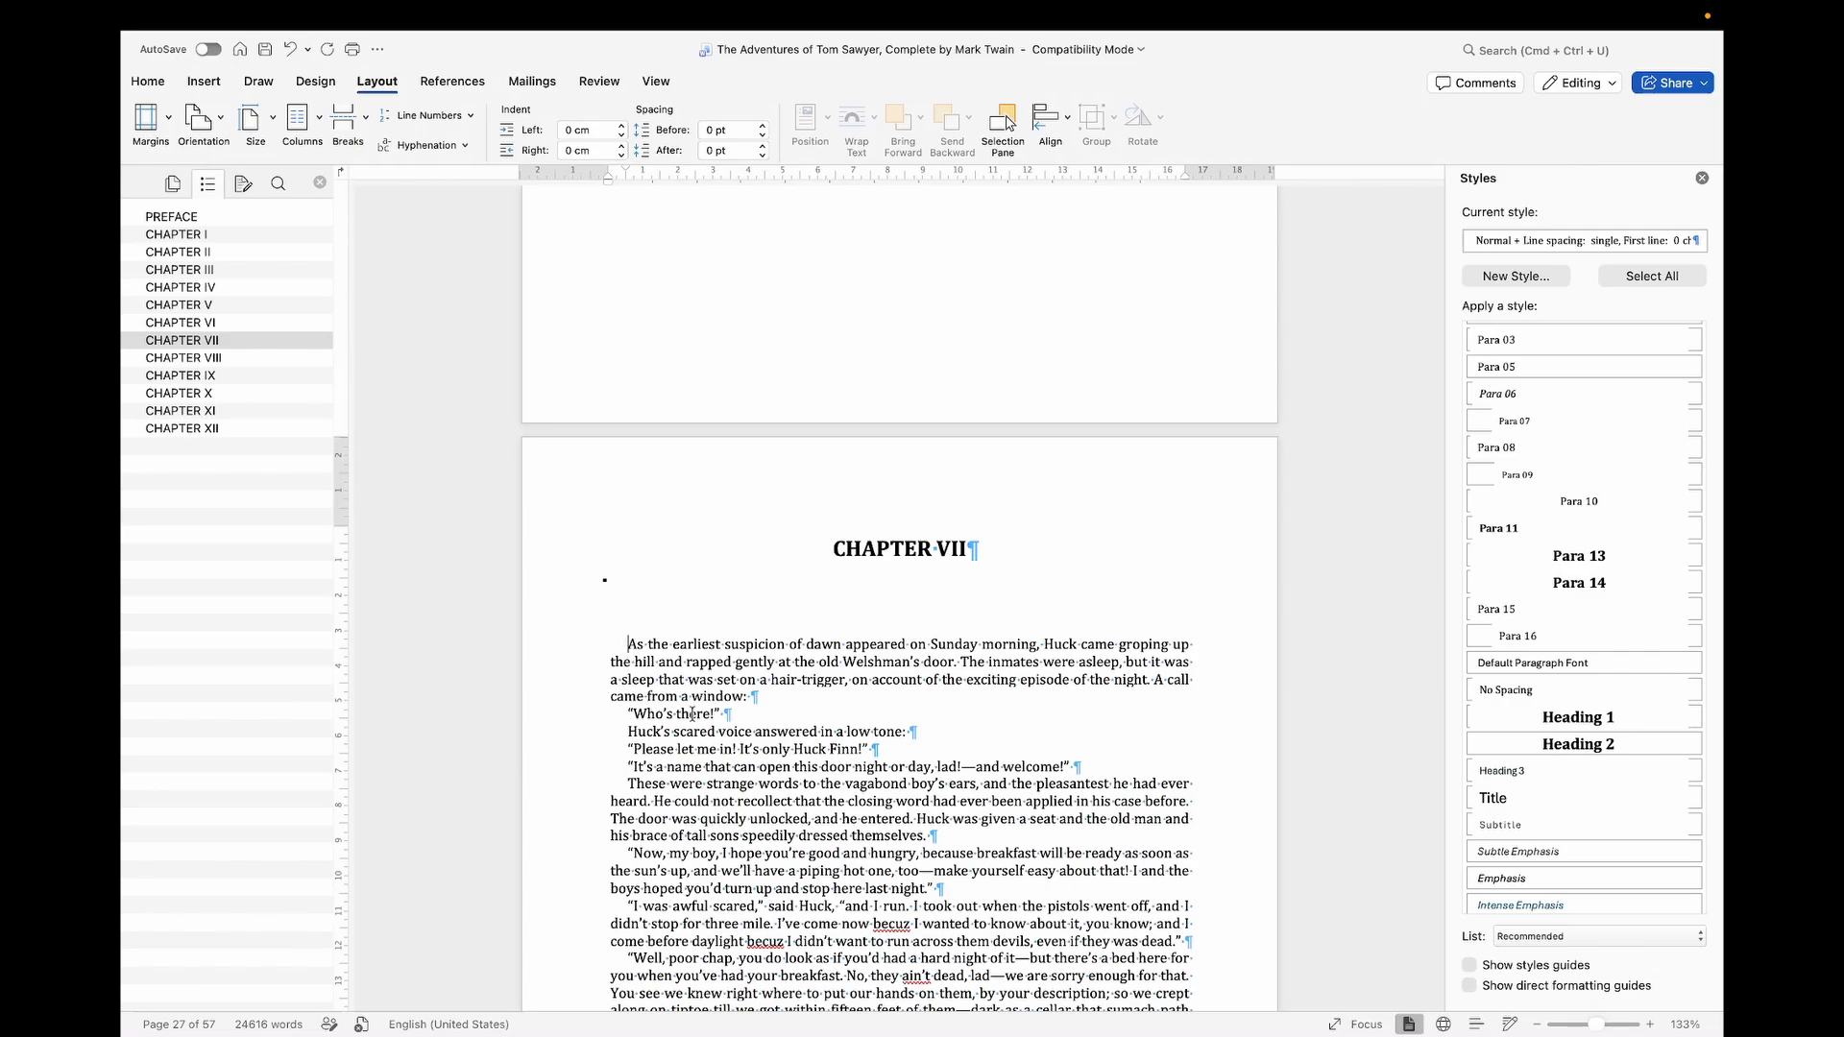
key("BackSpace")
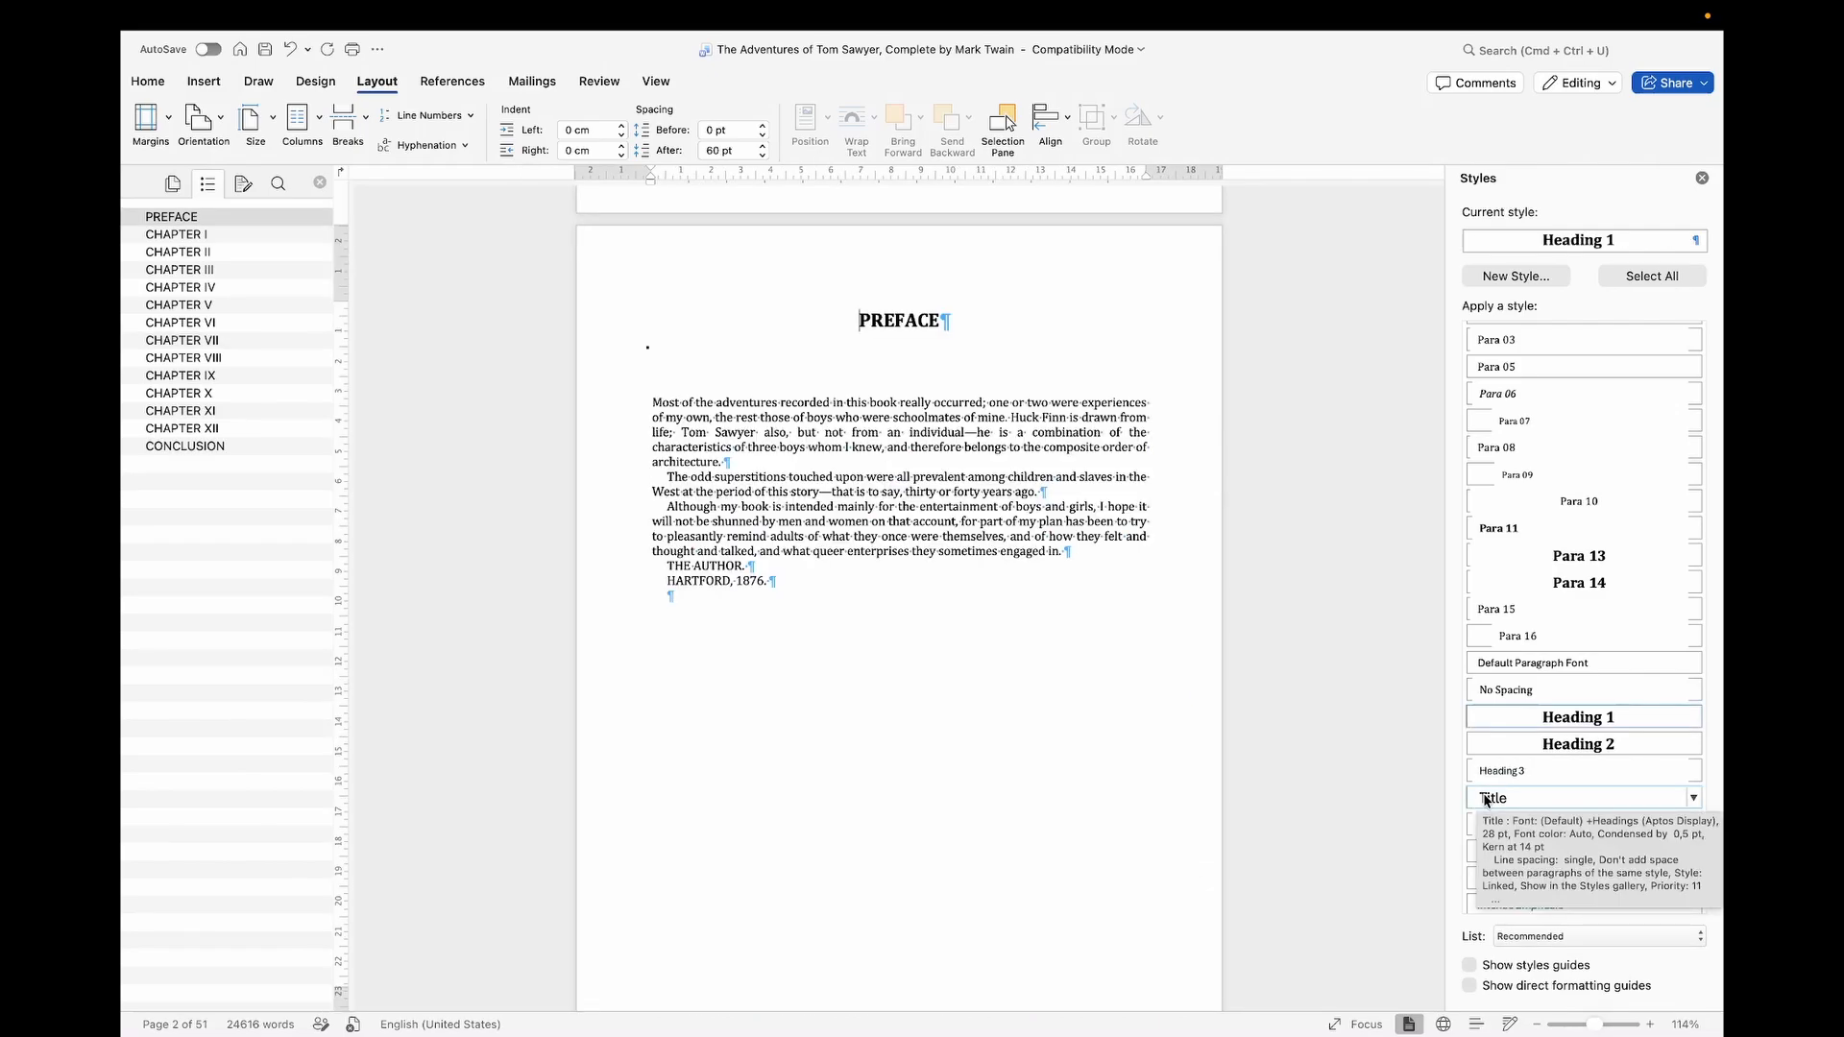
Step: Delete the empty paragraphs below the author line on the title page
scroll(1486, 800, "up", 5)
scroll(929, 330, "up", 10)
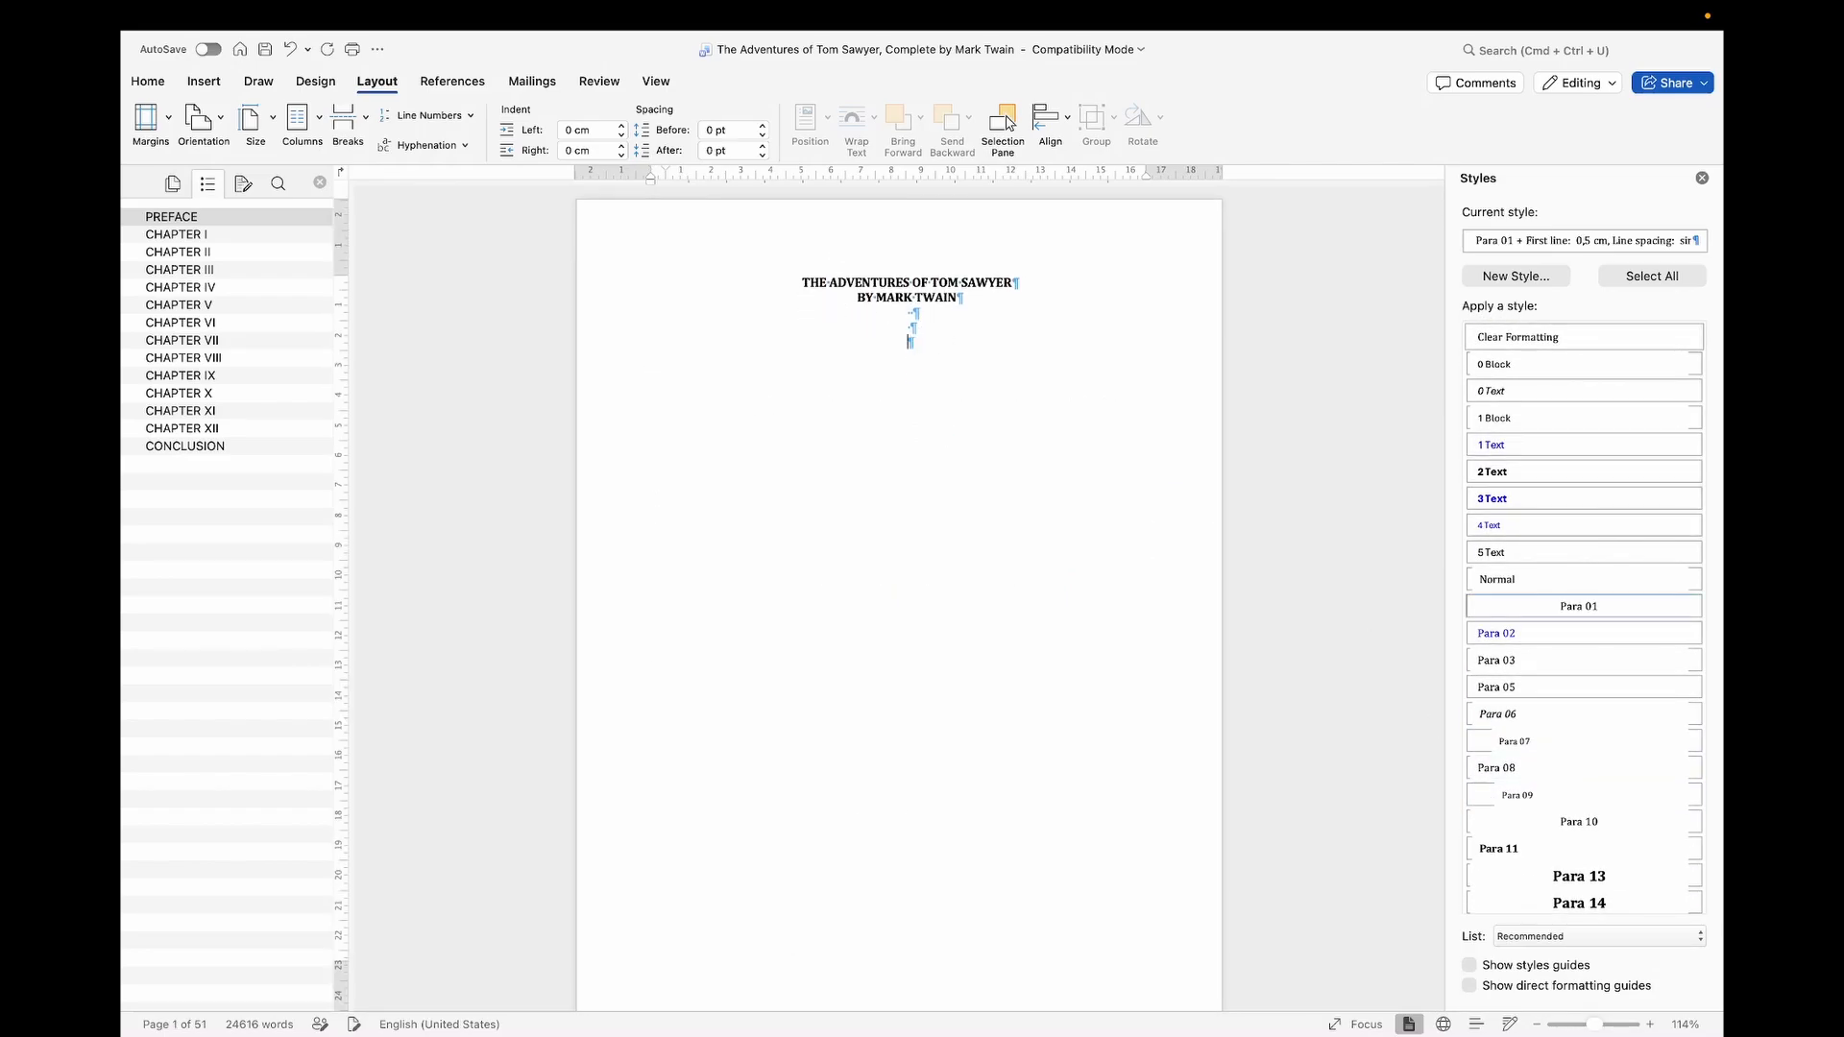
key("BackSpace")
key("BackSpace")
key("BackSpace")
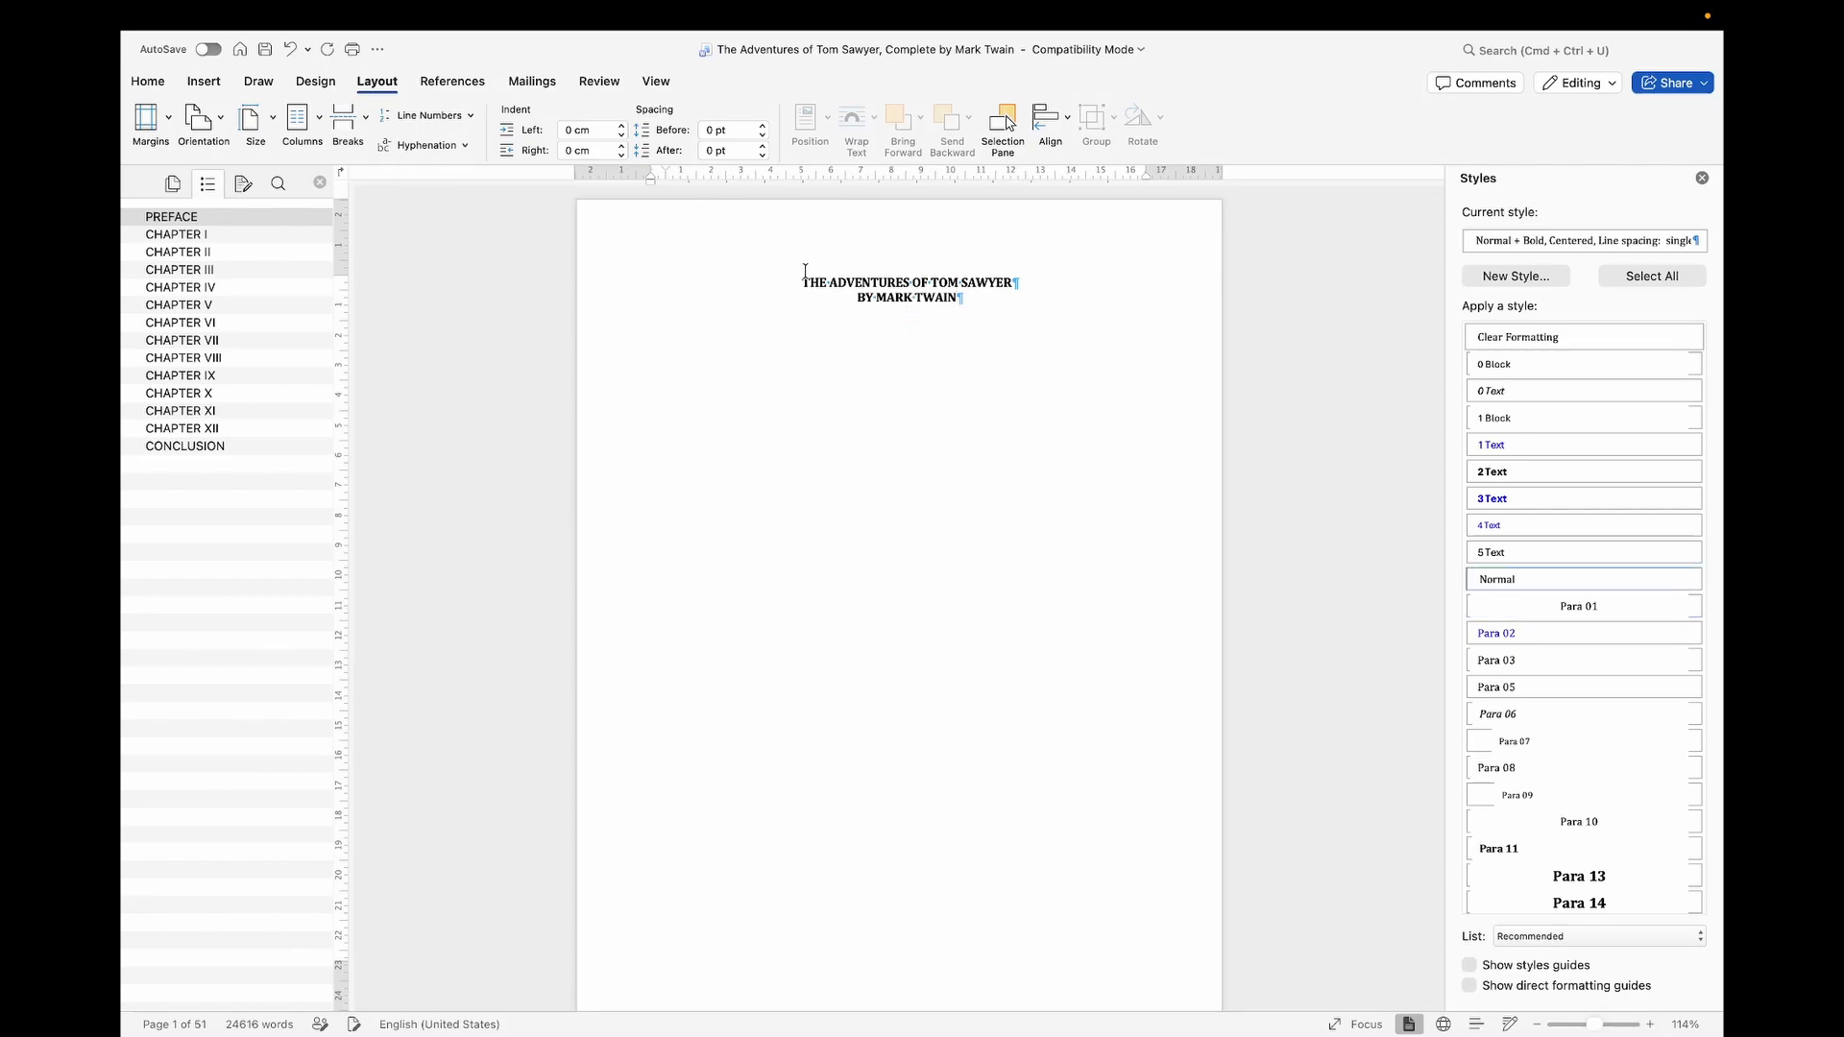
Step: Set the font size of the title "THE ADVENTURES OF TOM SAWYER" on the first page to 20 pt
left_click_drag(804, 281, 1014, 282)
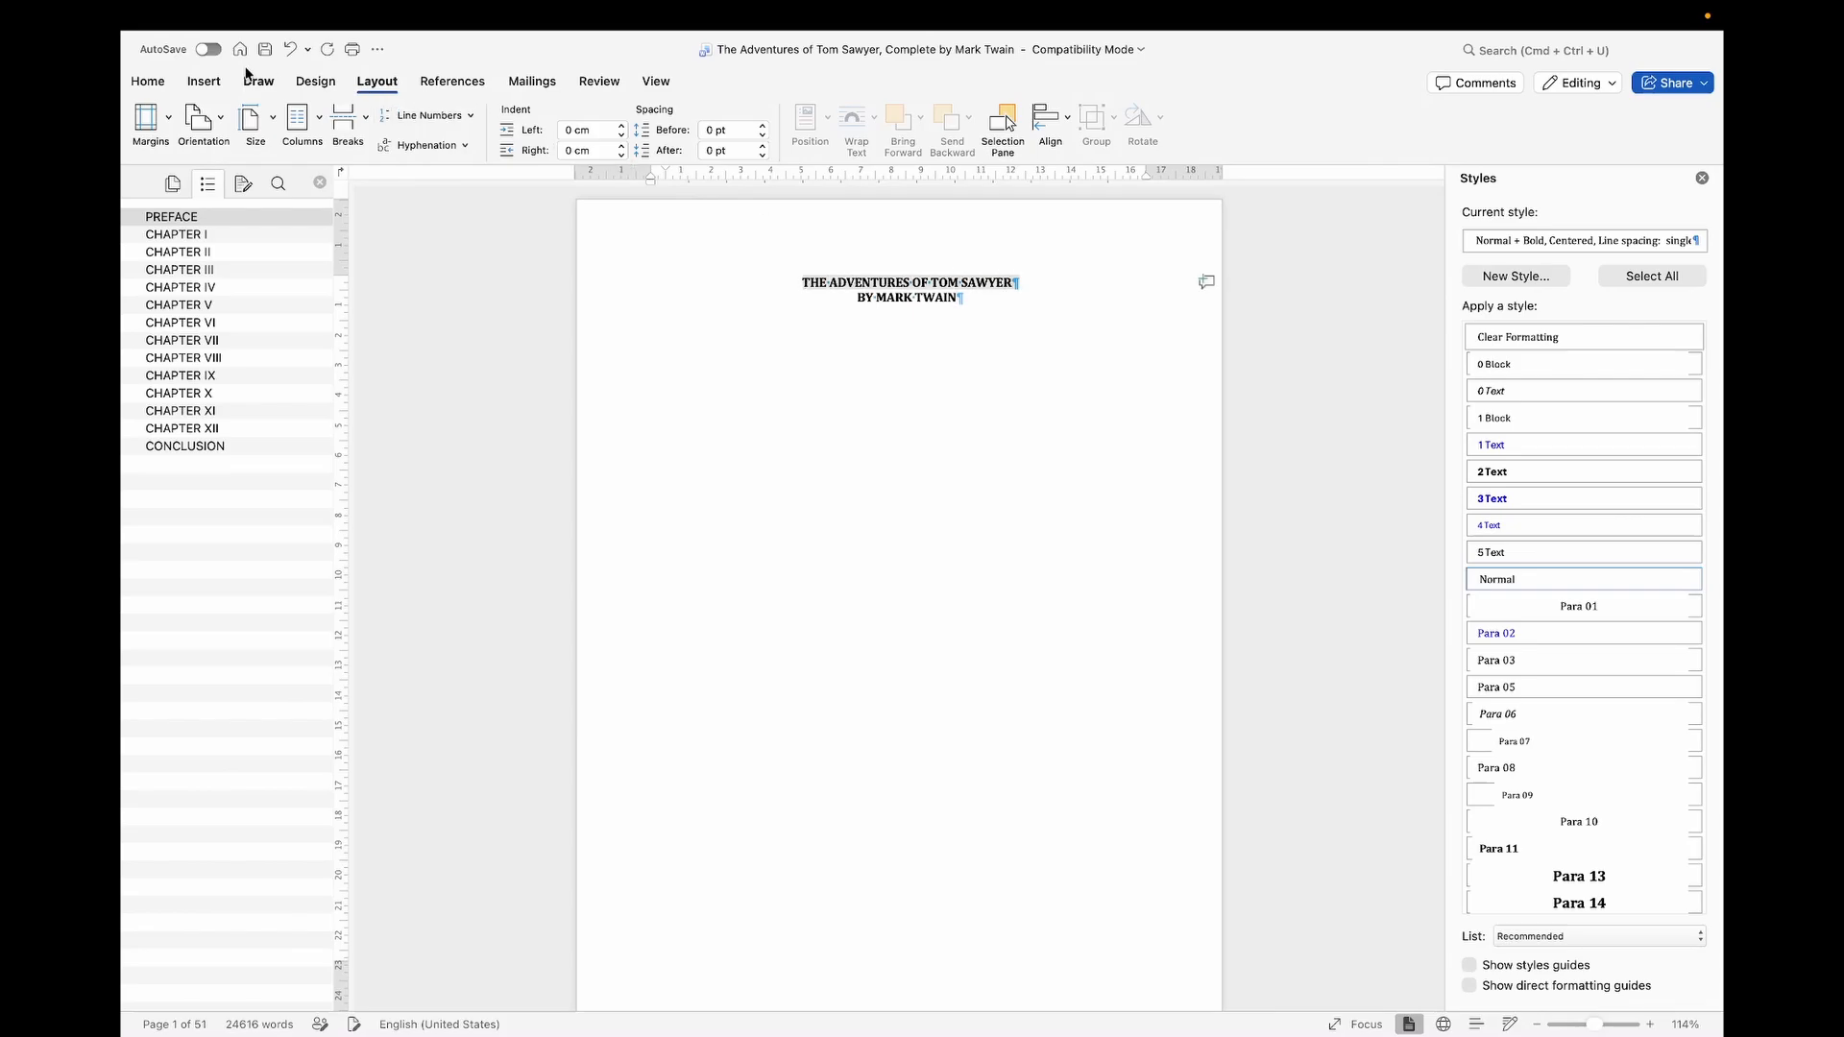
left_click(149, 82)
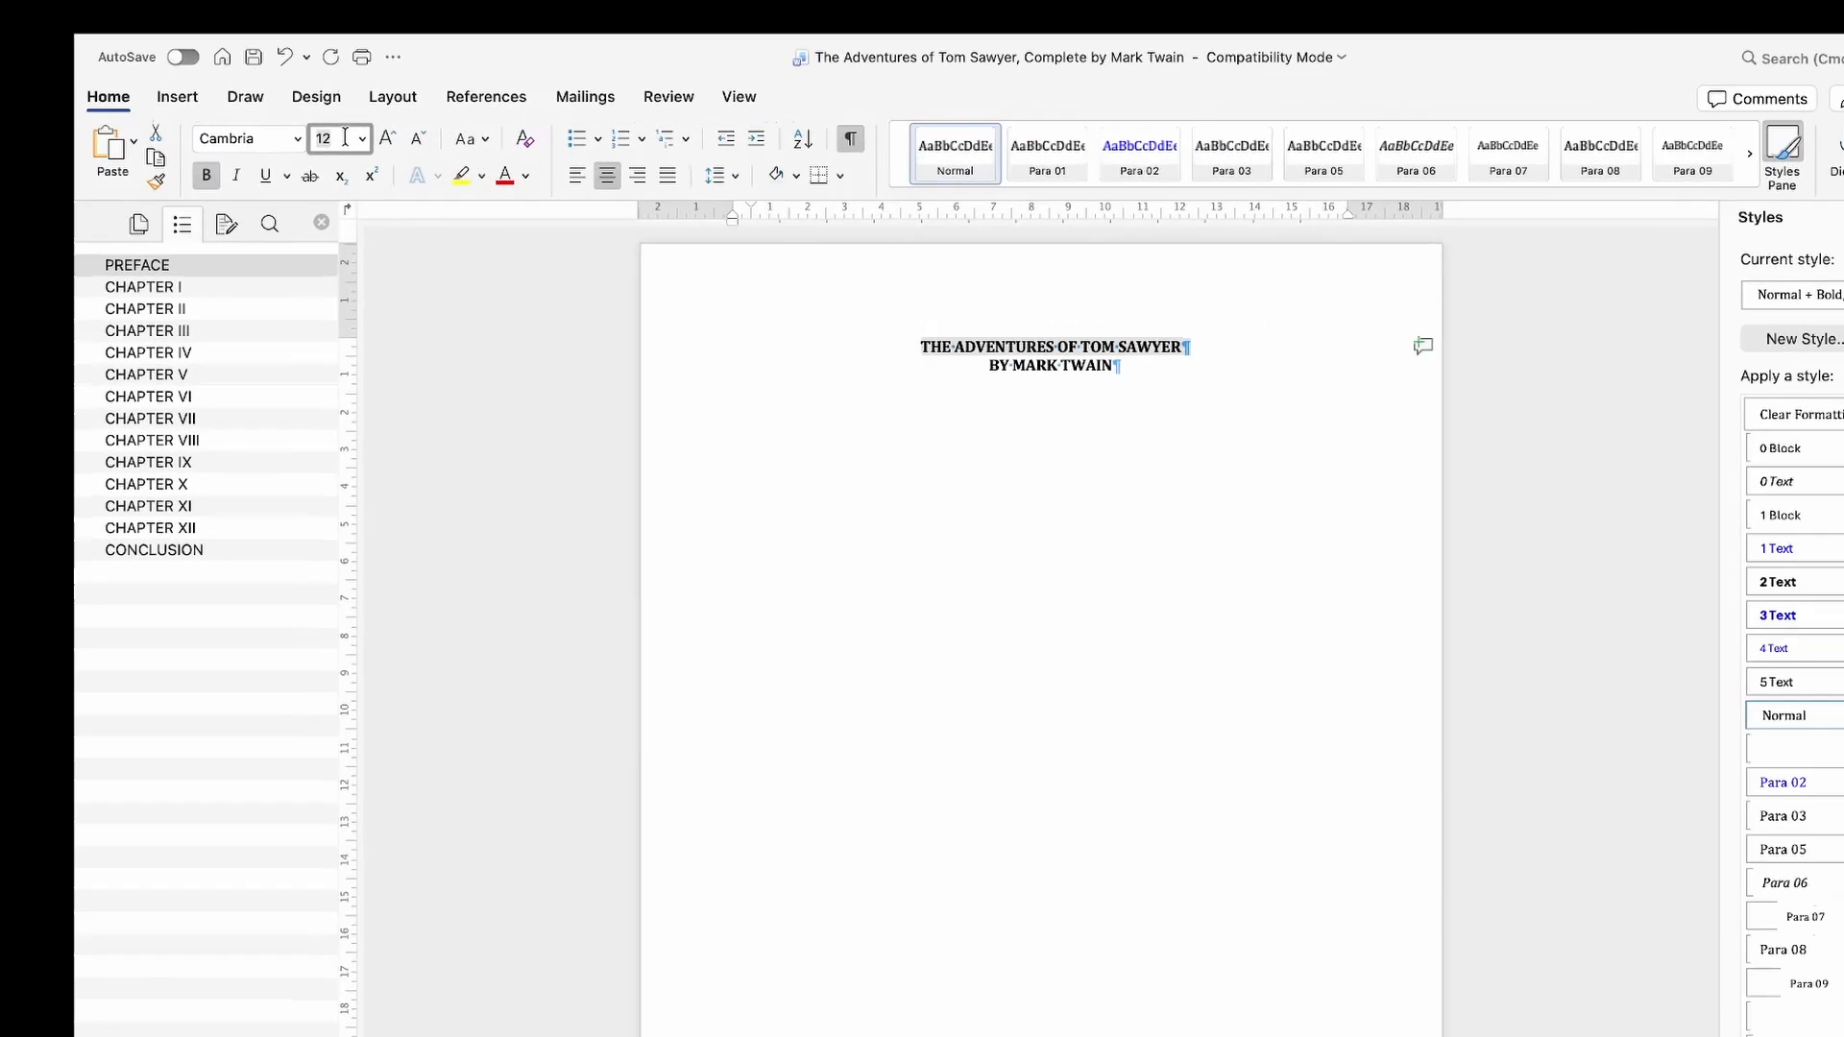
type("20")
key("Return")
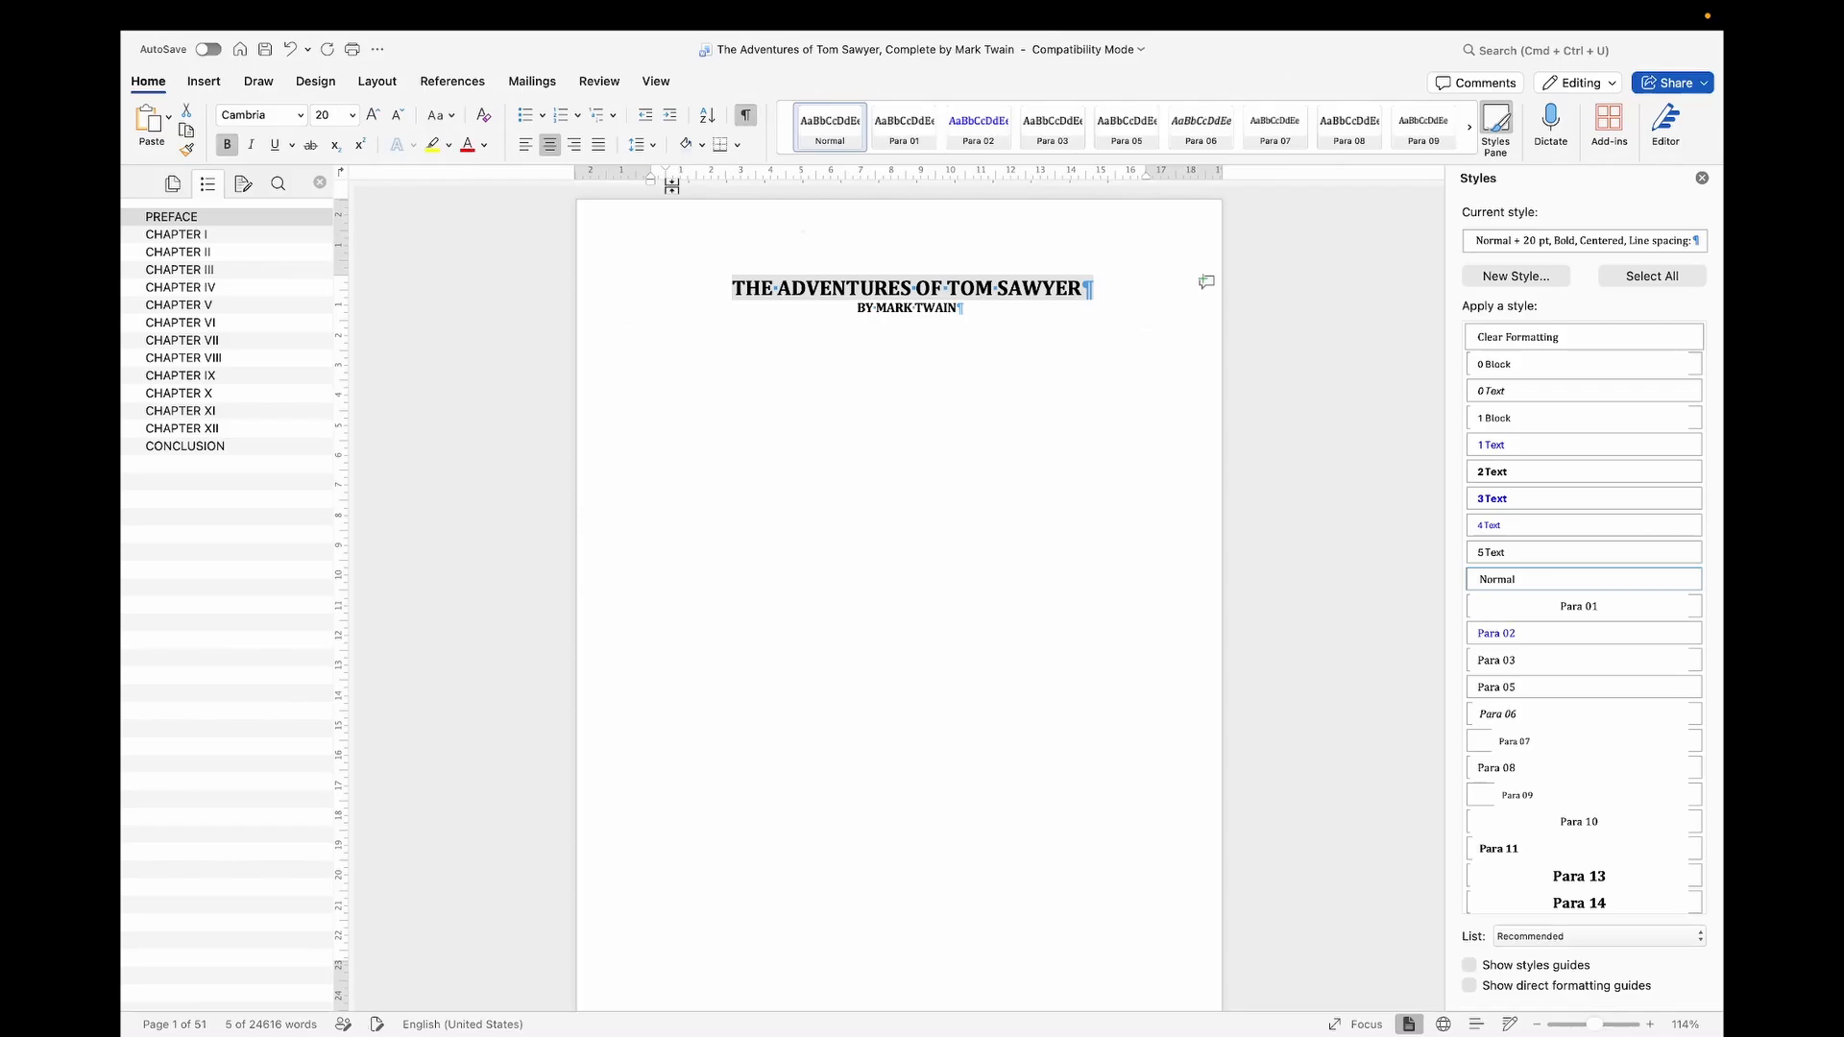
Step: Delete the word "BY" and its space from the author line so it reads "MARK TWAIN"
left_click(960, 307)
left_click(879, 306)
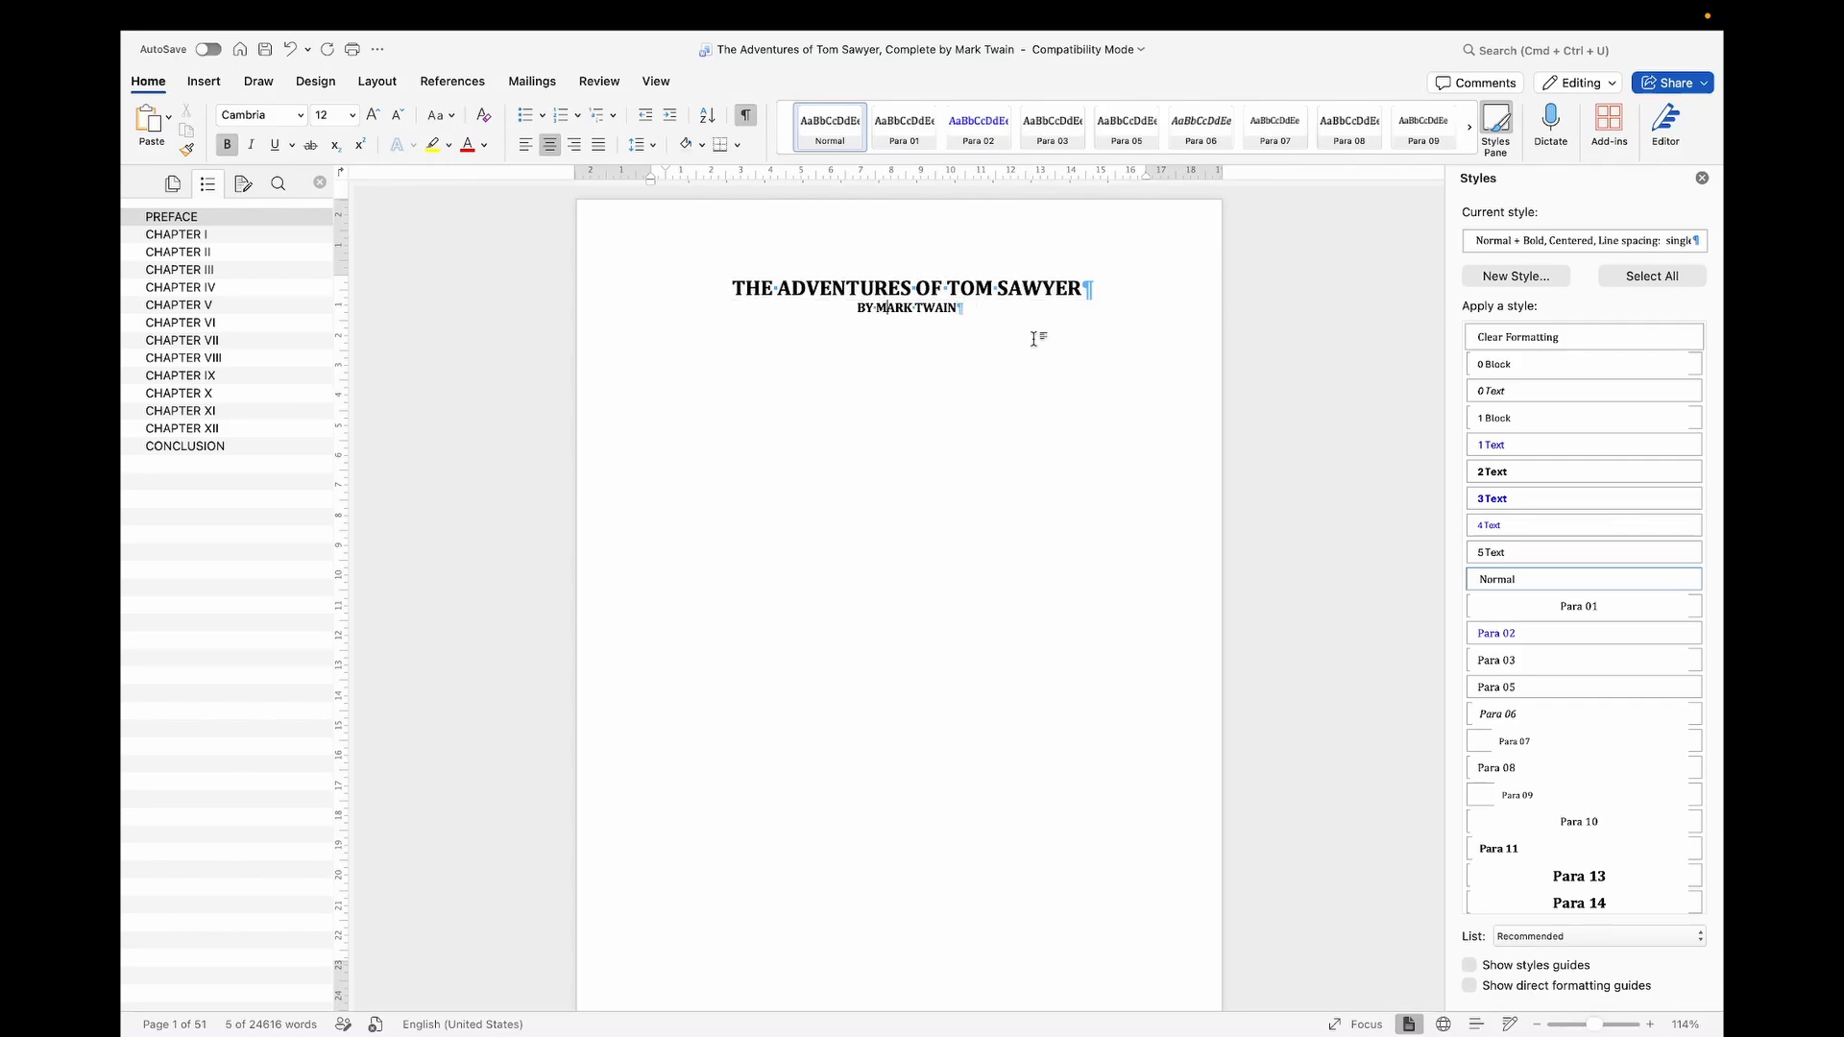
key("BackSpace")
key("BackSpace")
key("BackSpace")
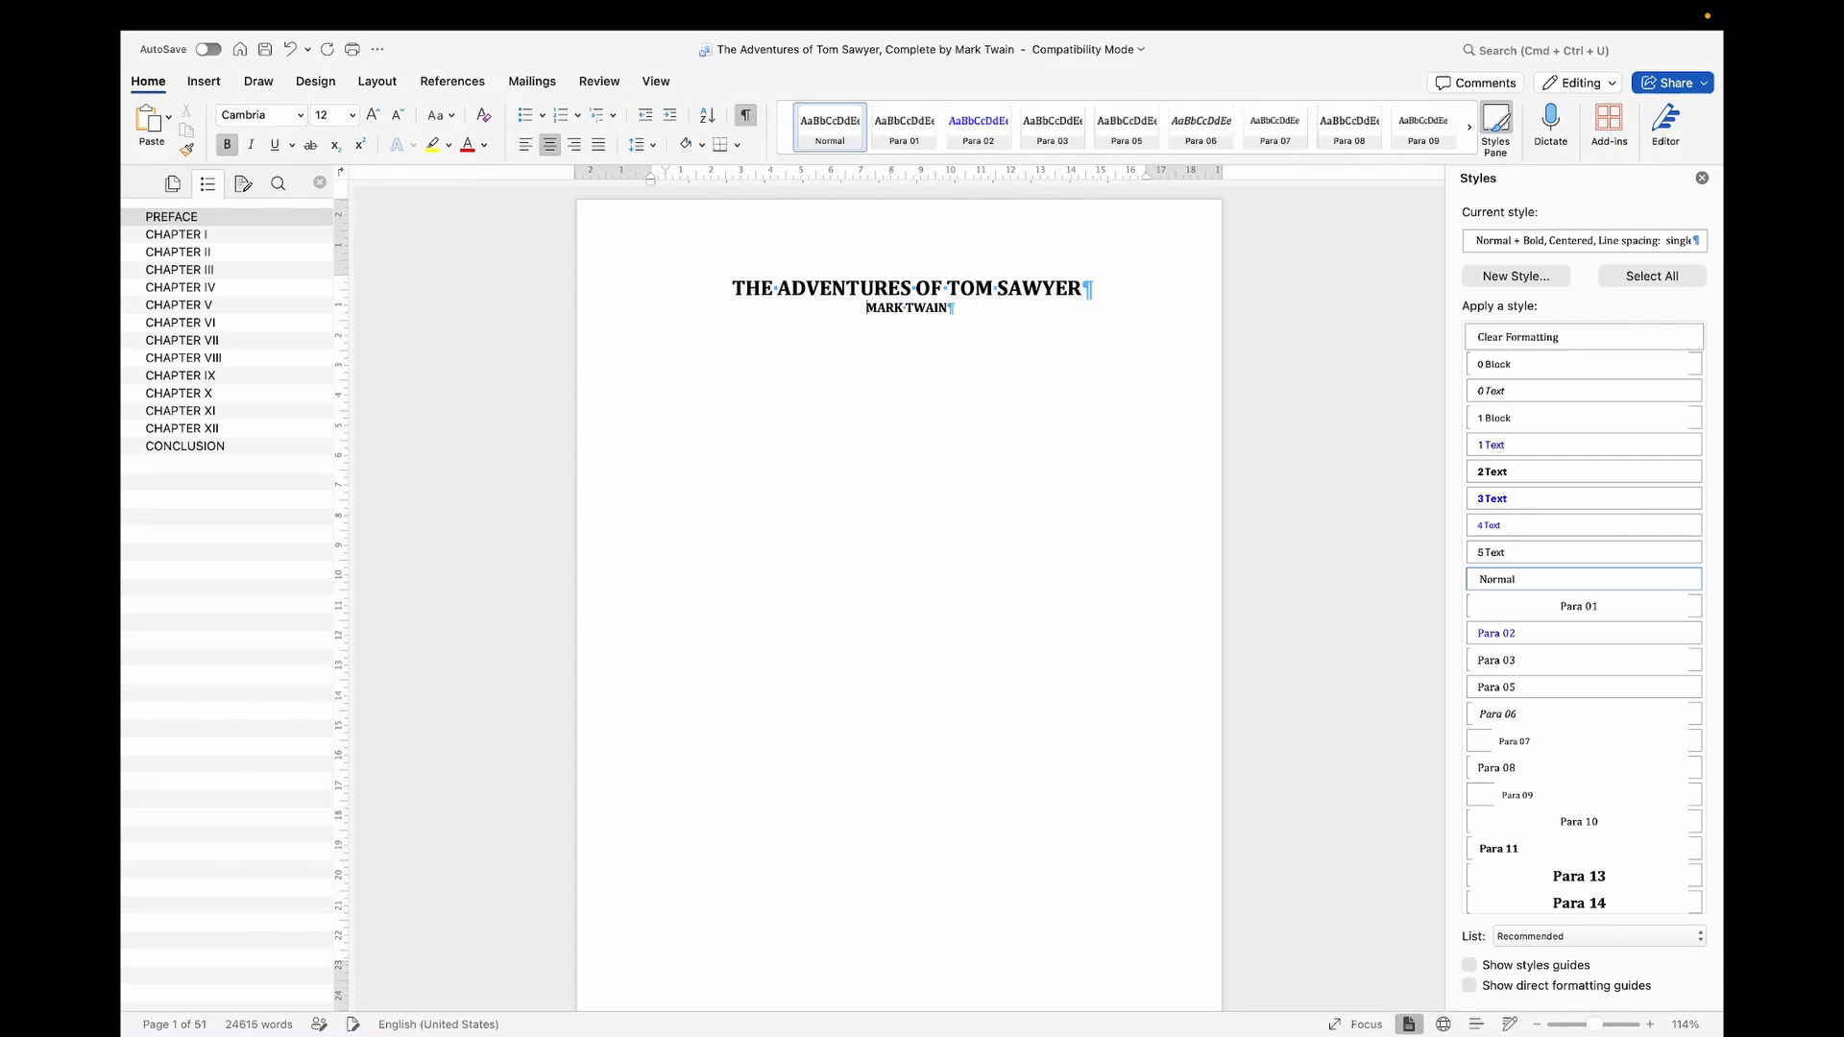
Step: Remove bold from the "MARK TWAIN" line and set its font size to 14 pt
left_click_drag(960, 305, 869, 303)
key("ctrl+b")
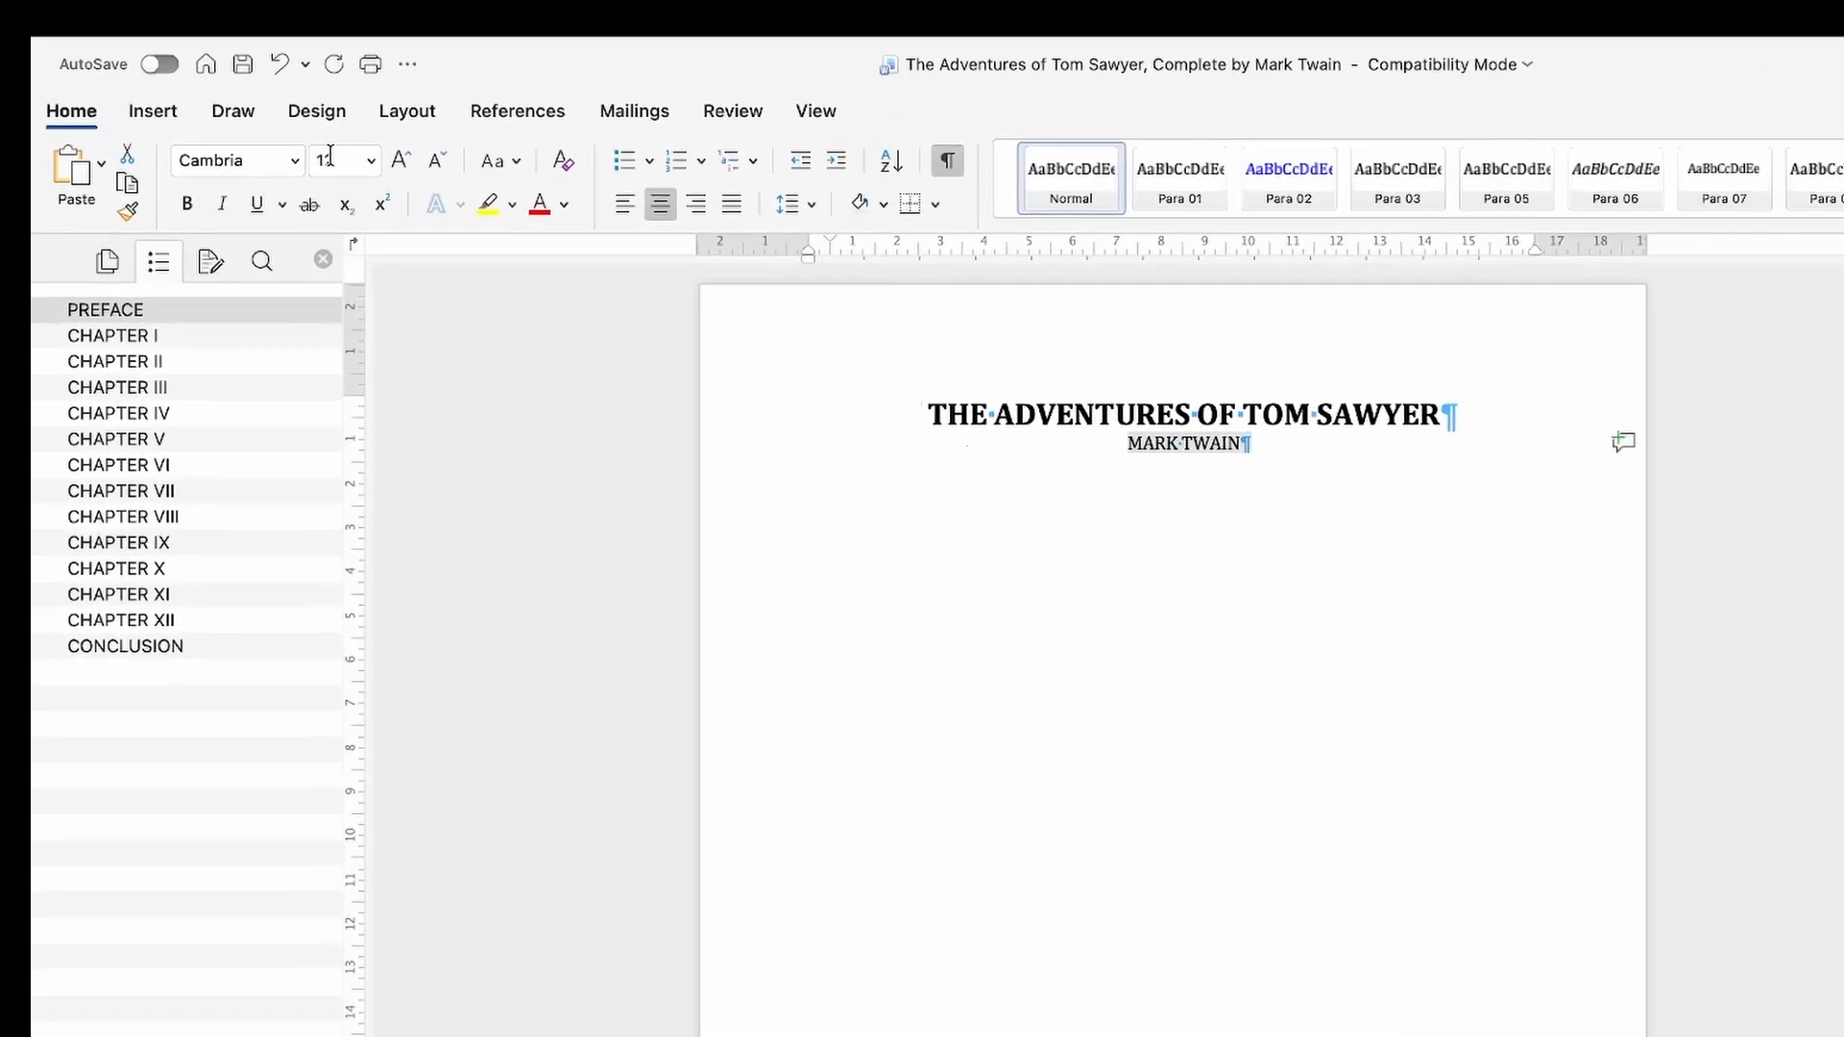
left_click(327, 114)
type("14")
key("Return")
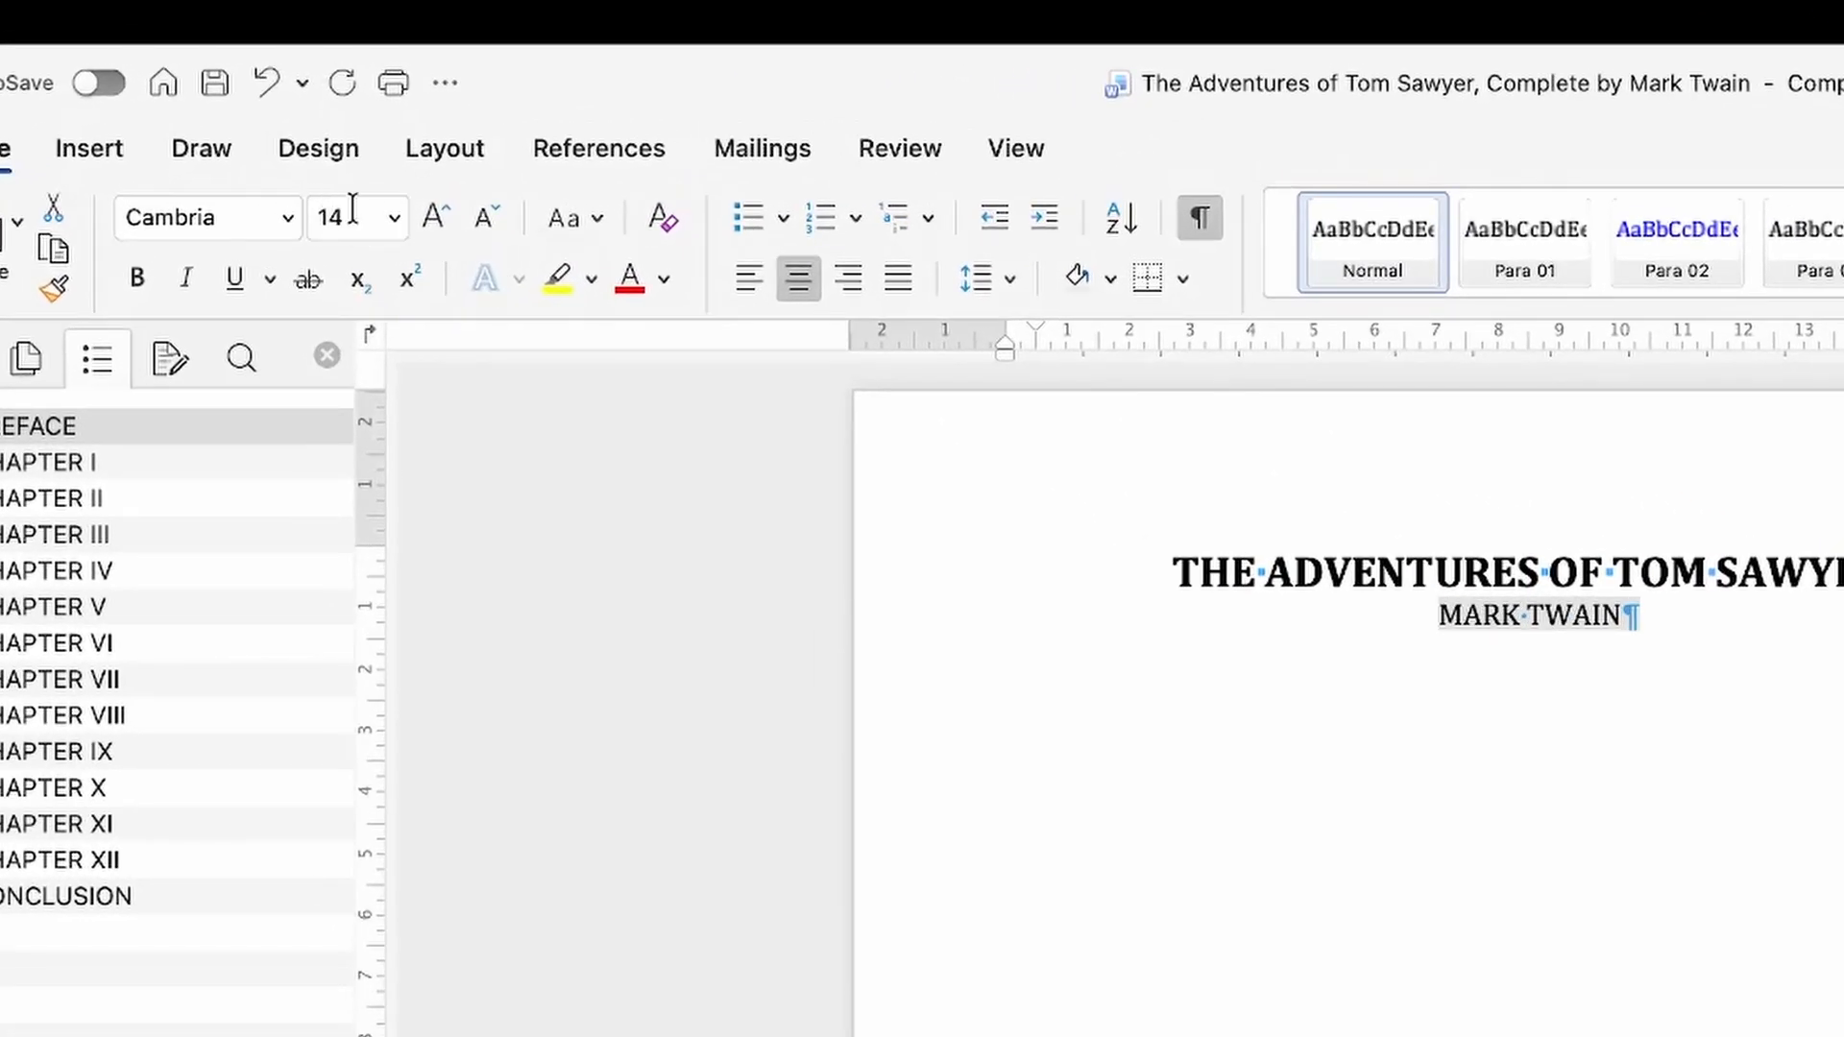
Step: Set the spacing after the book title paragraph to 30 pt
left_click(1621, 565)
left_click(447, 151)
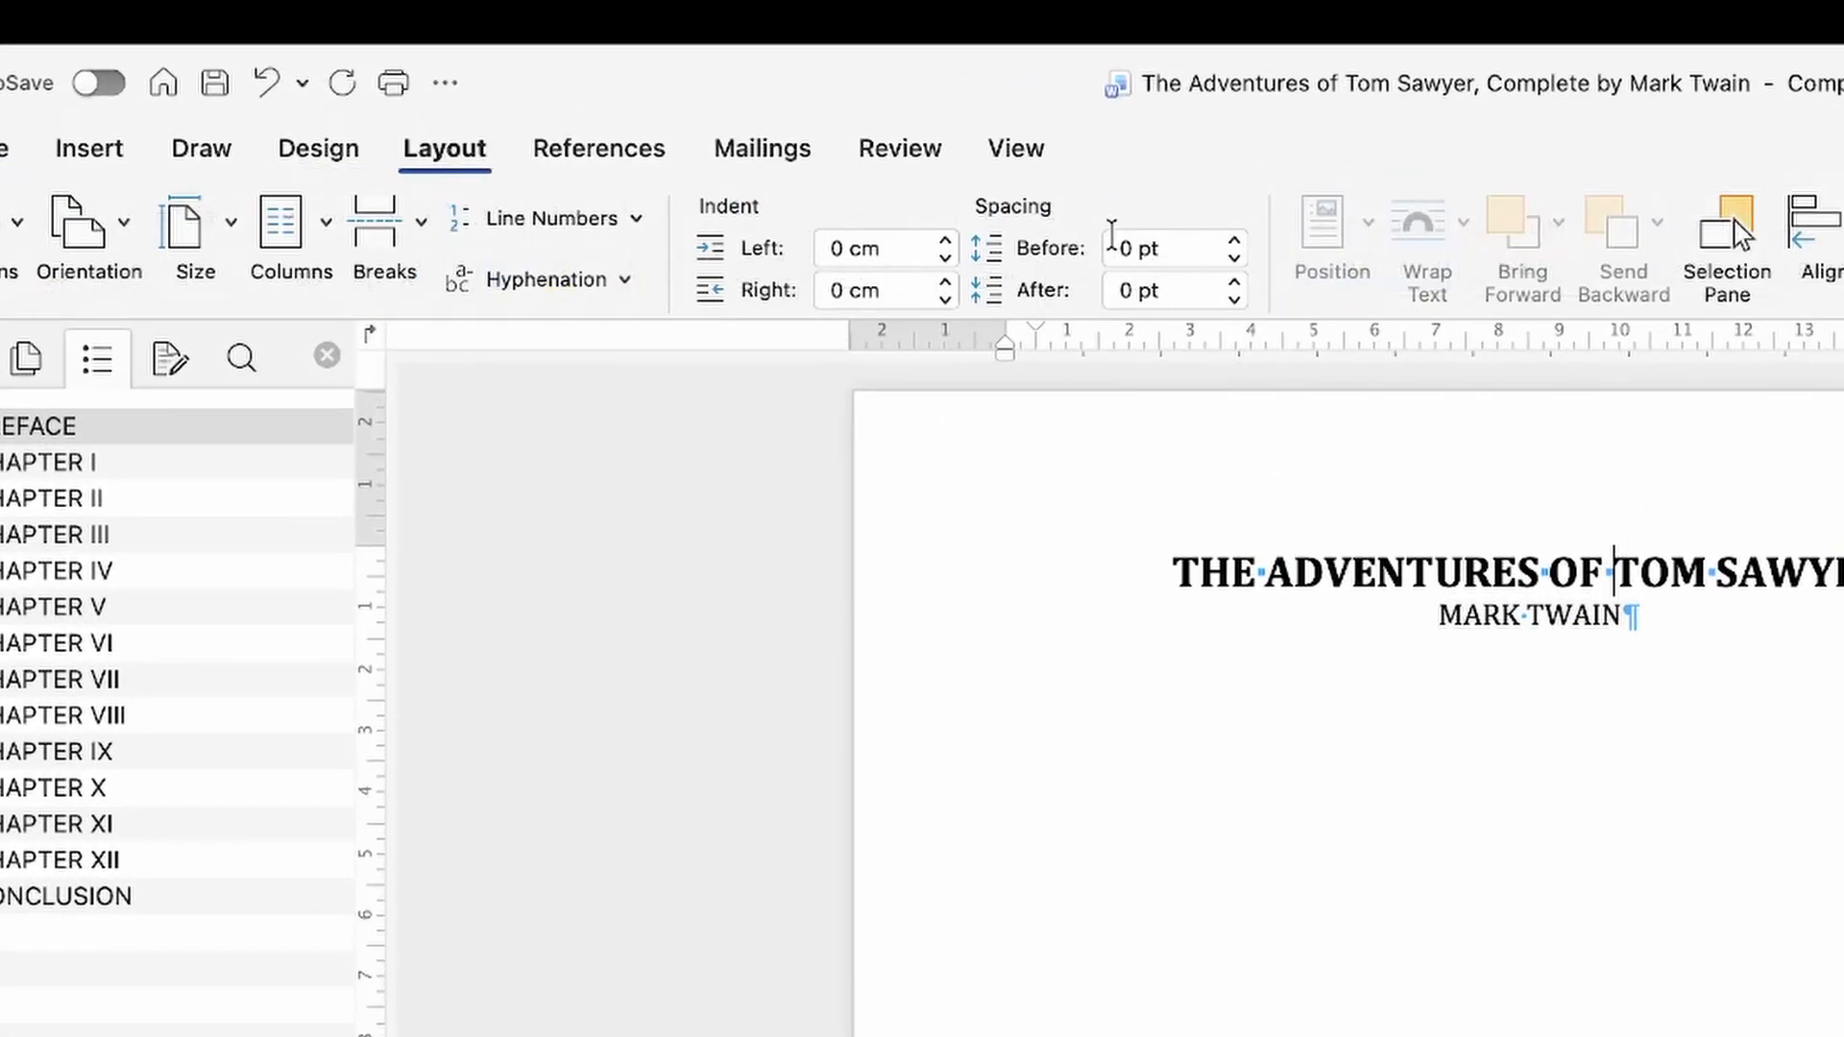
left_click(1236, 281)
left_click(1237, 281)
left_click(1237, 280)
left_click(1236, 280)
left_click(1236, 280)
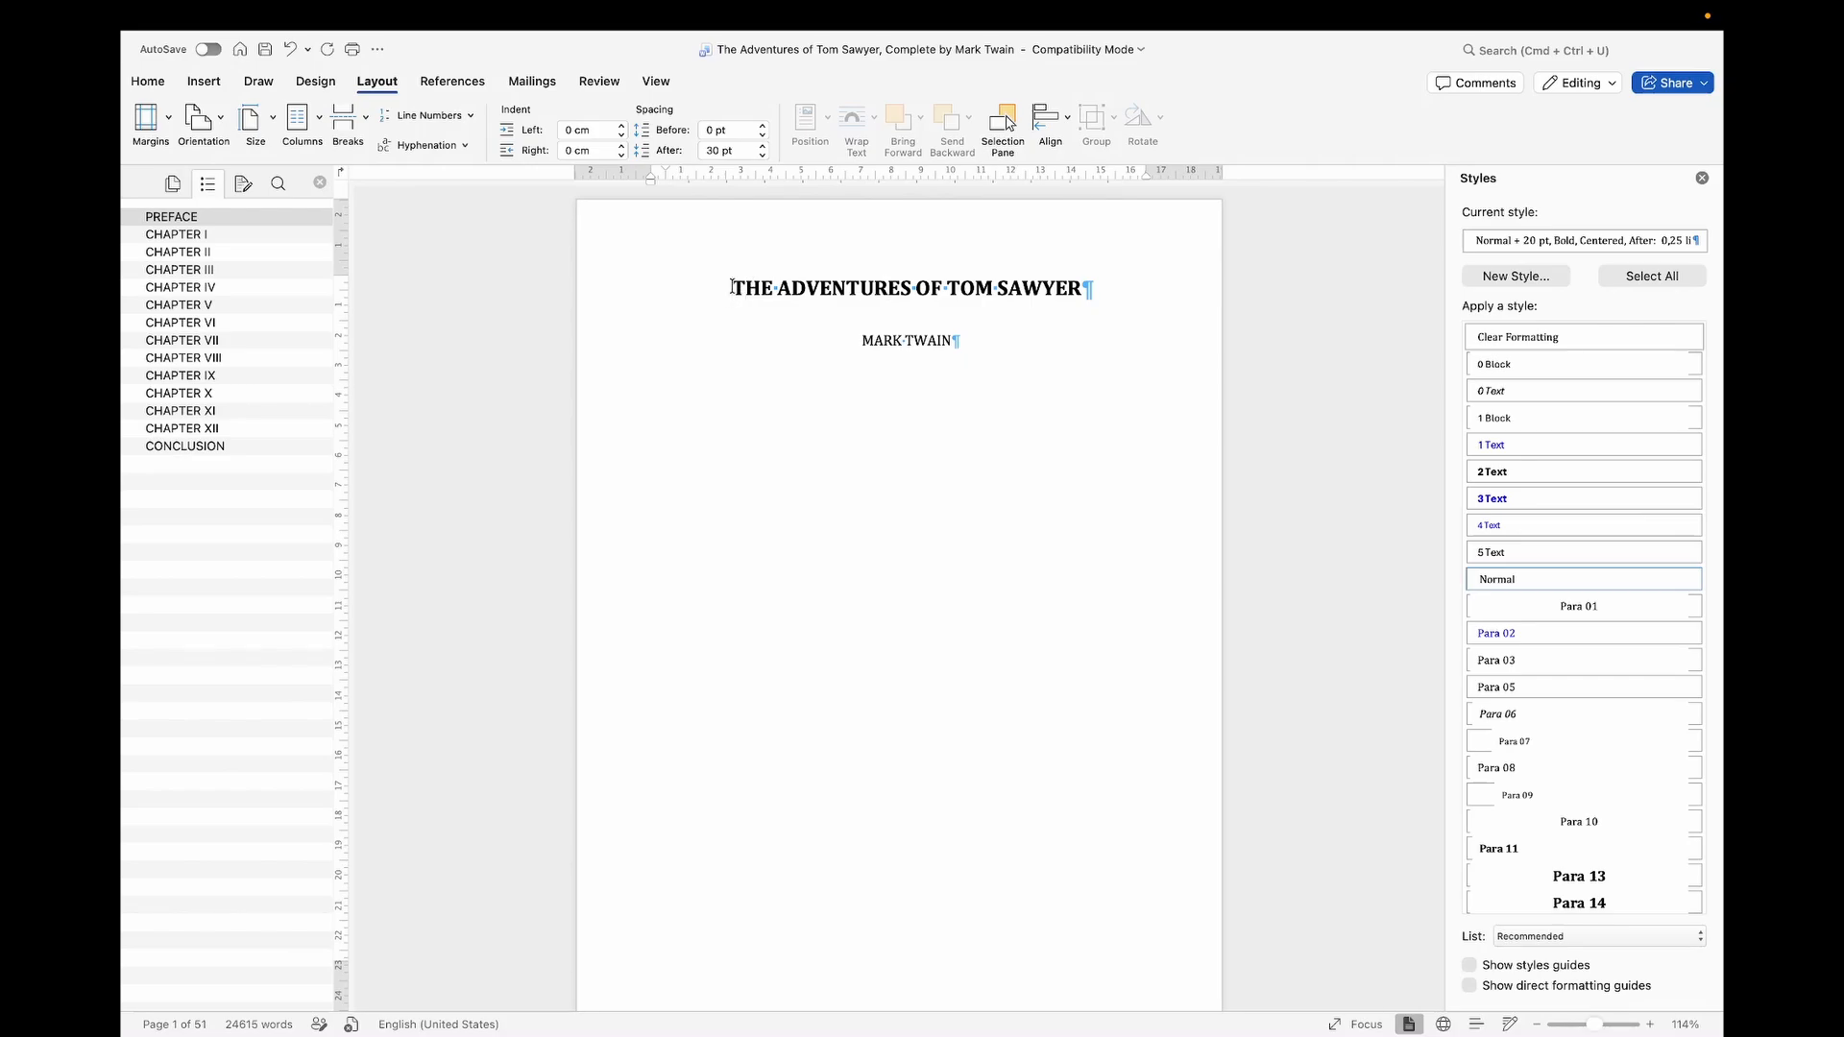
Step: Move the book title down the title page with two manual line breaks above it, undoing the trial paragraph breaks
key("Return")
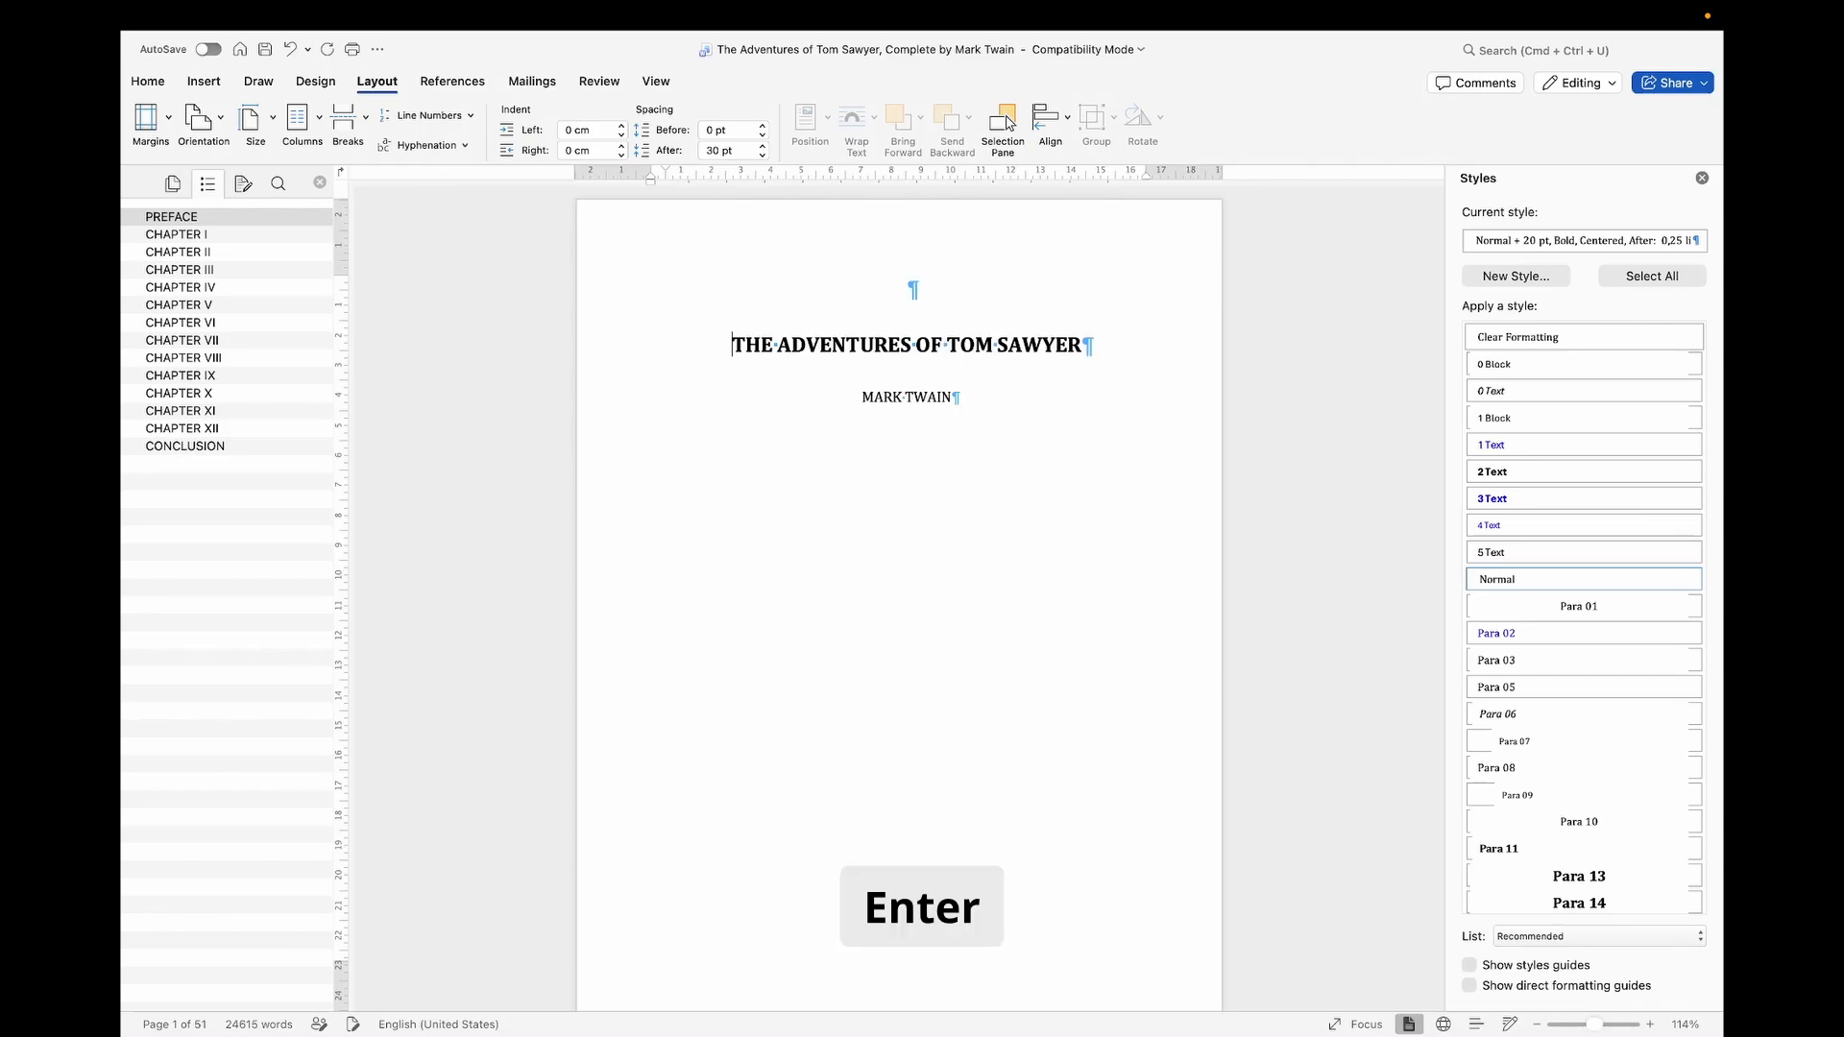
key("super+z")
key("shift+Return")
key("Return")
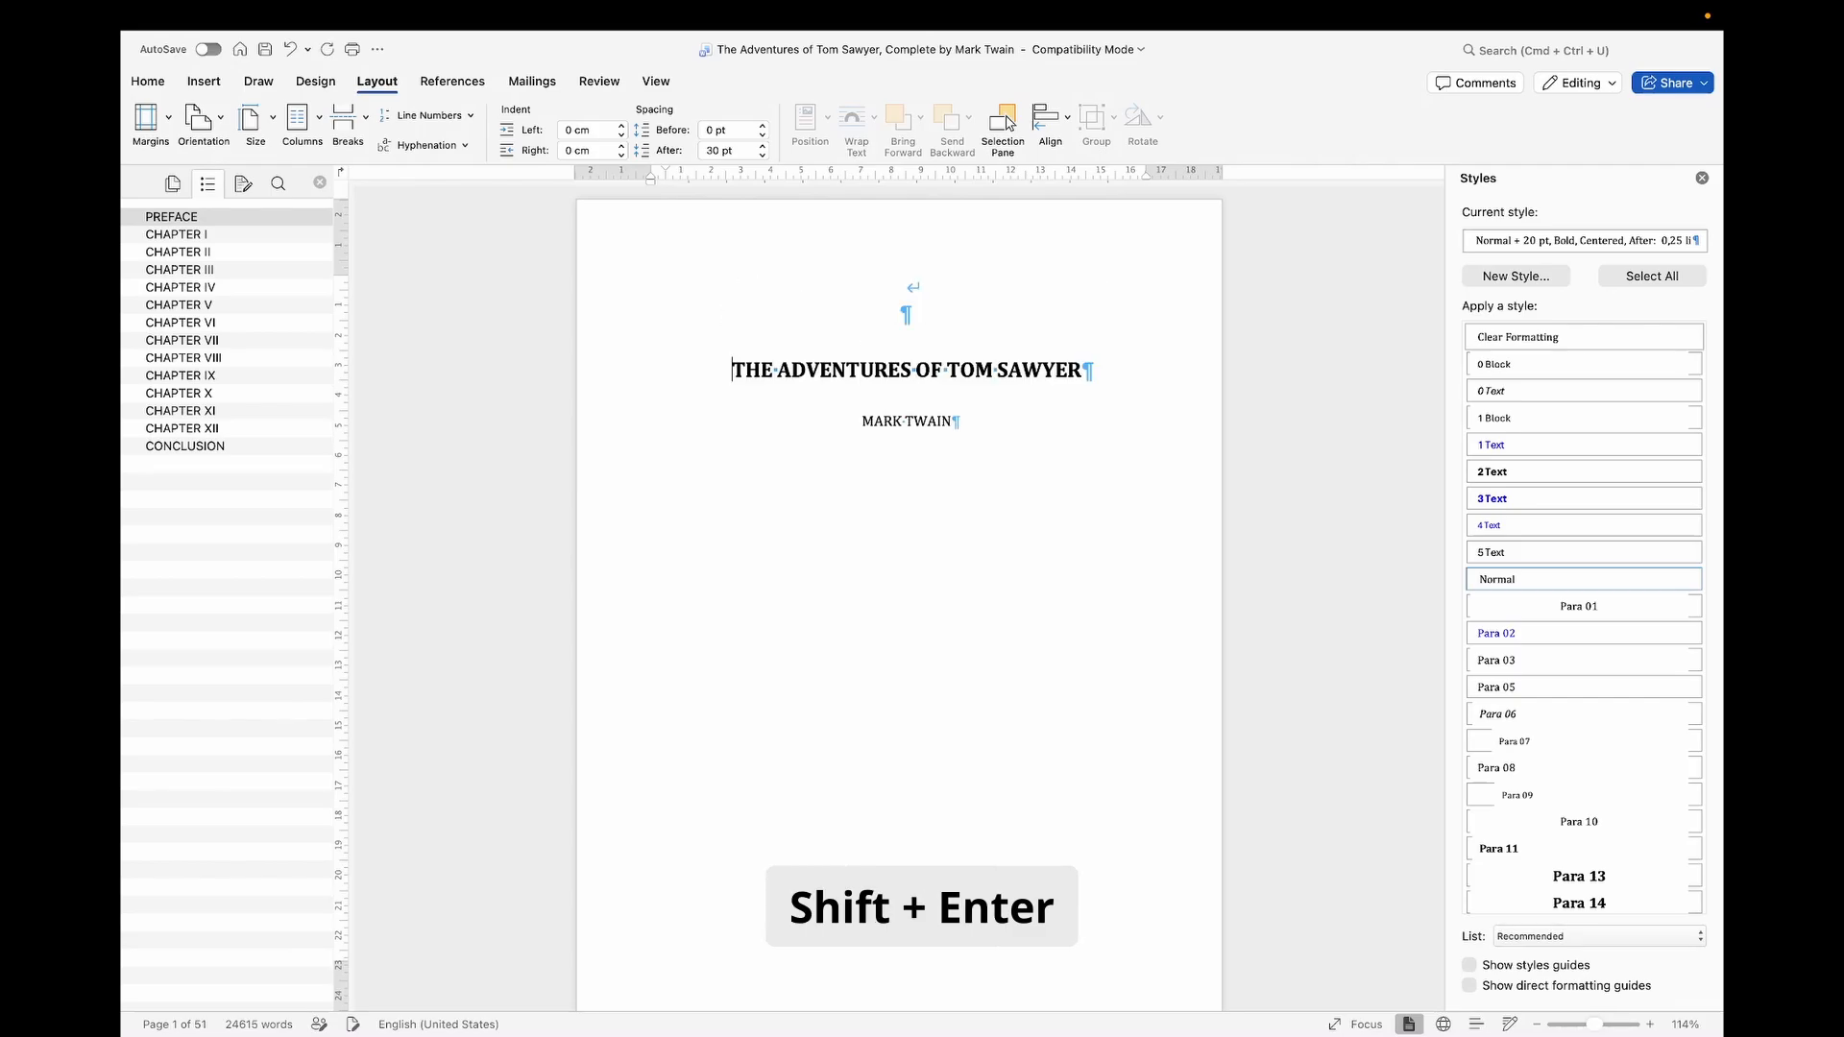
key("super+z")
key("shift+Return")
key("shift+Return")
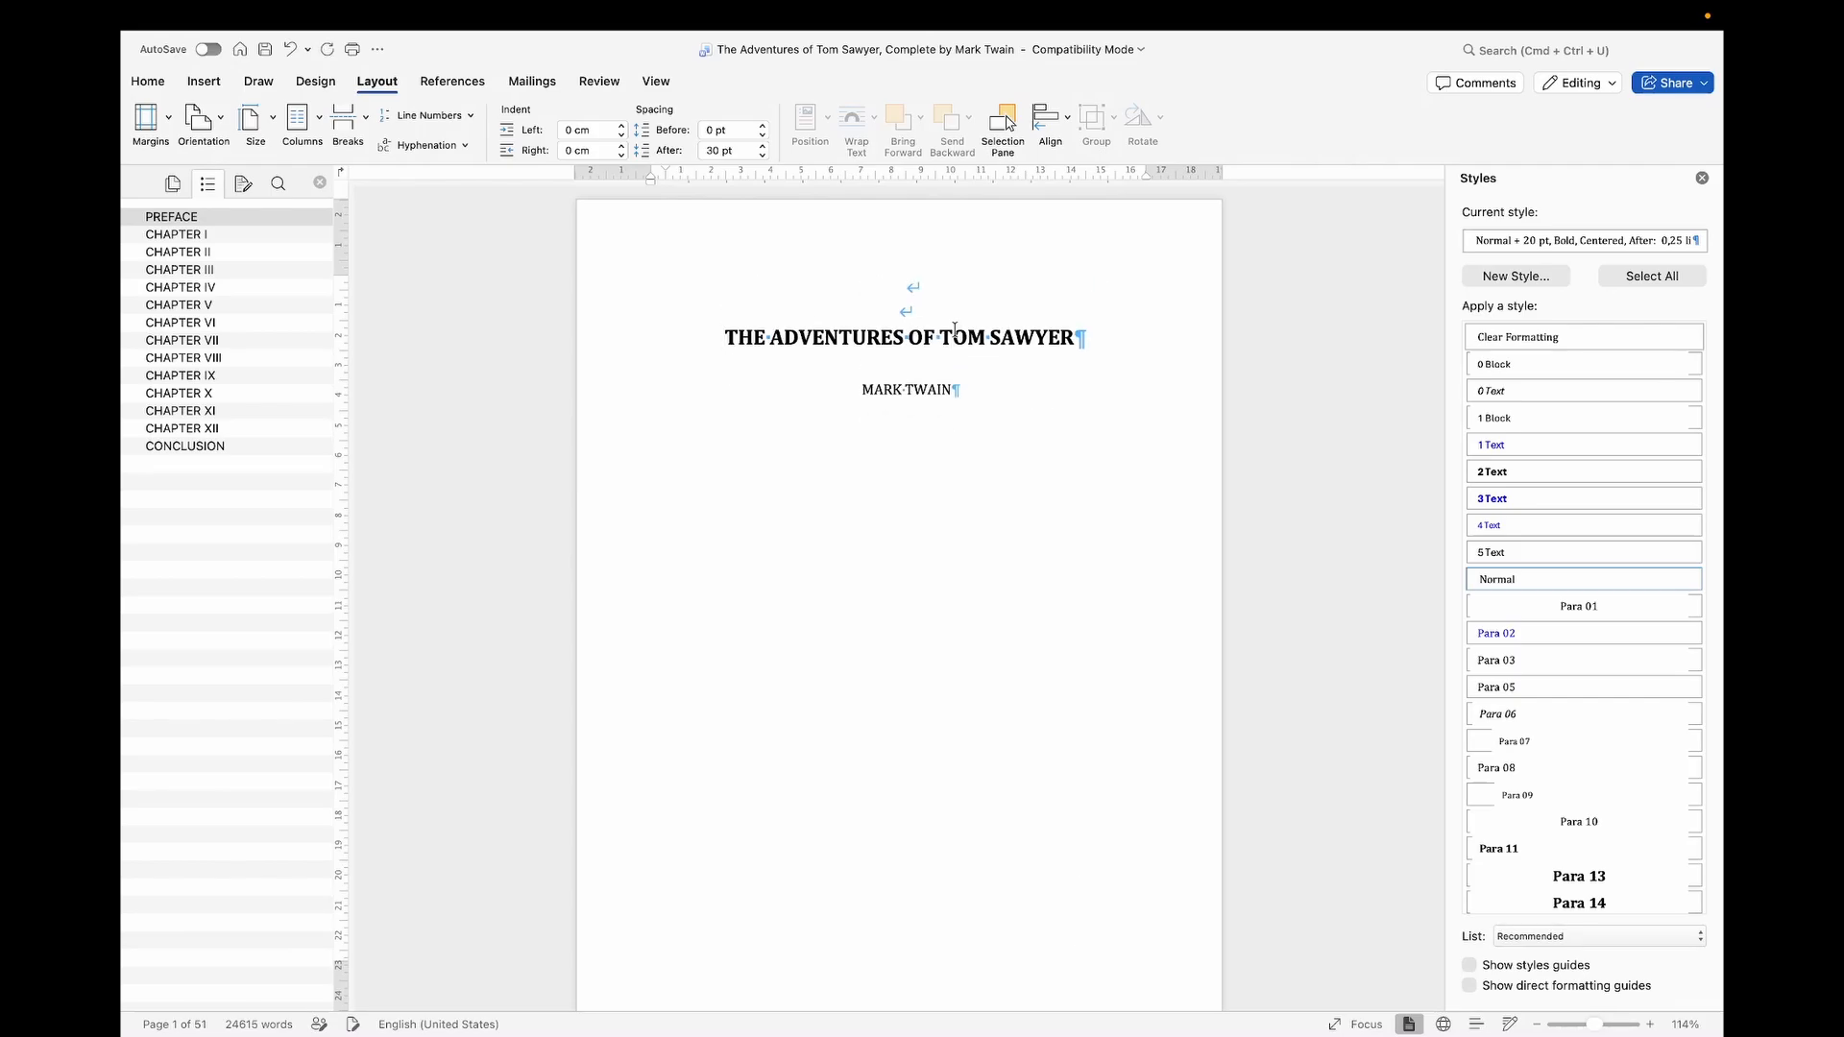
scroll(991, 391, "down", 10)
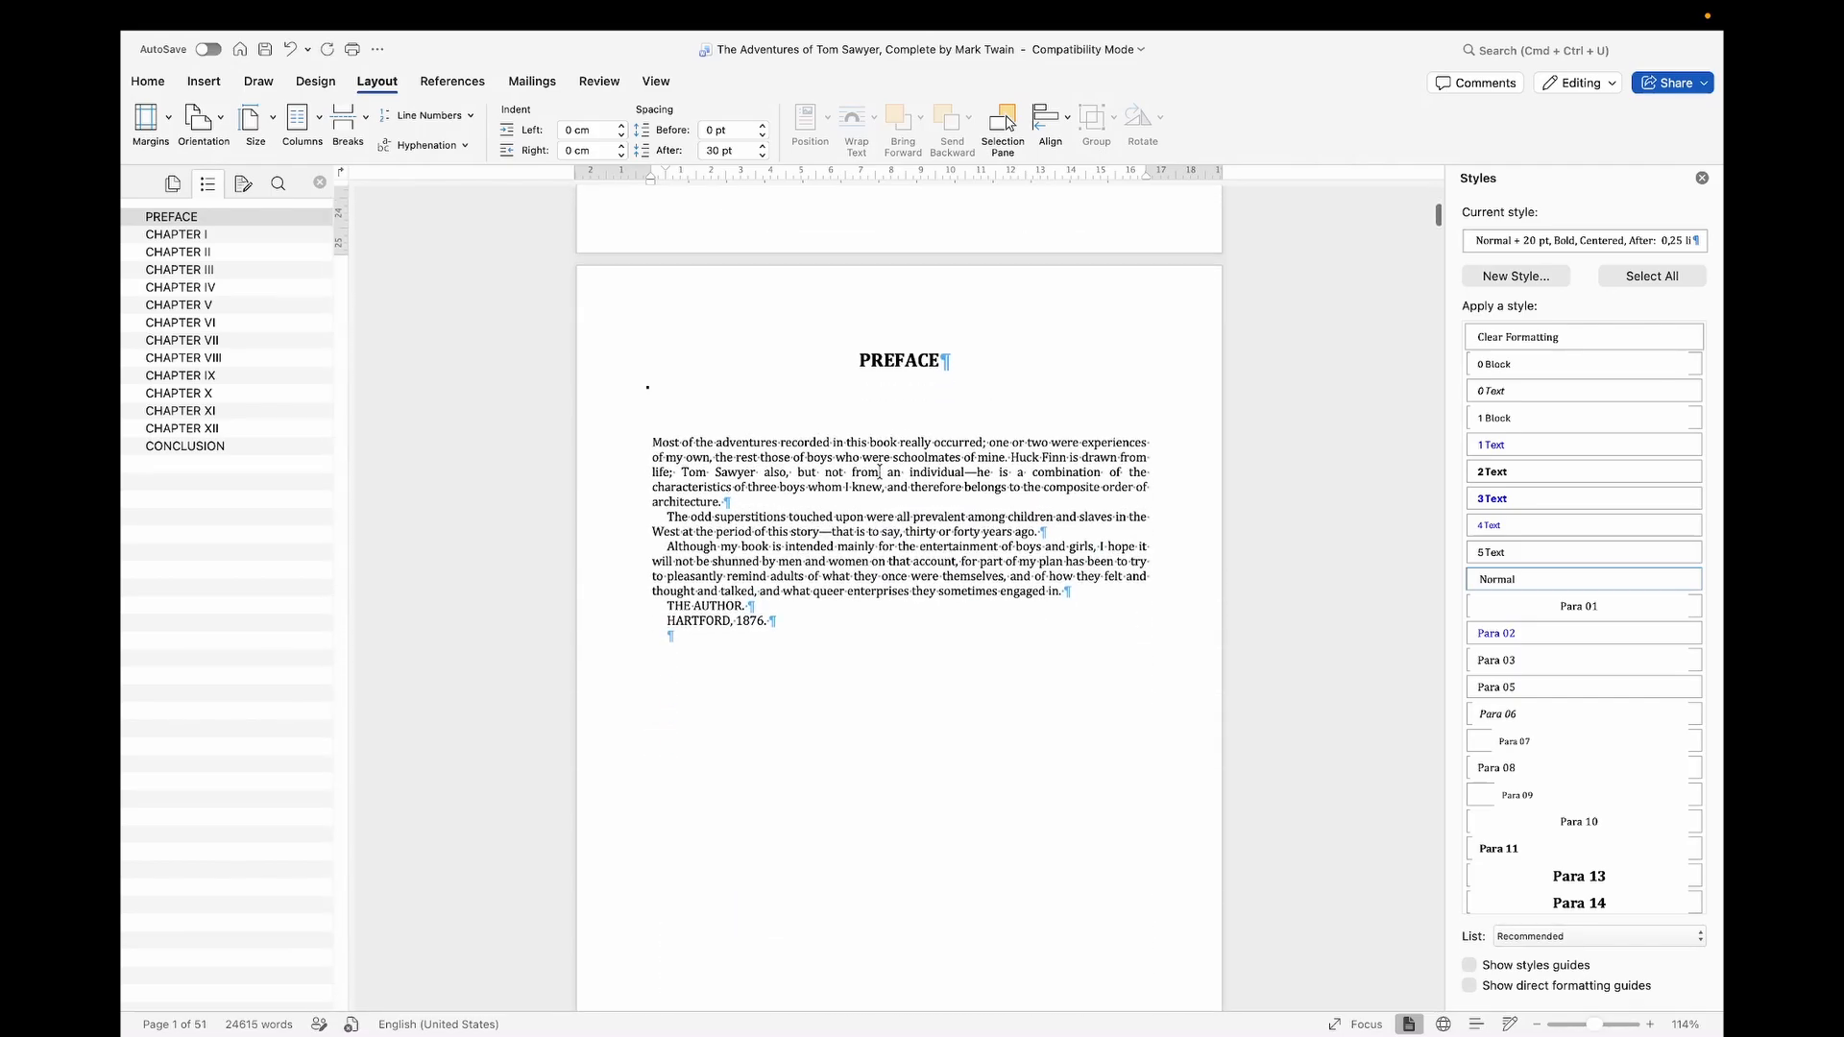
Step: Insert a new Heading 1 paragraph before the PREFACE heading reading "Table of Contents"
scroll(878, 472, "down", 12)
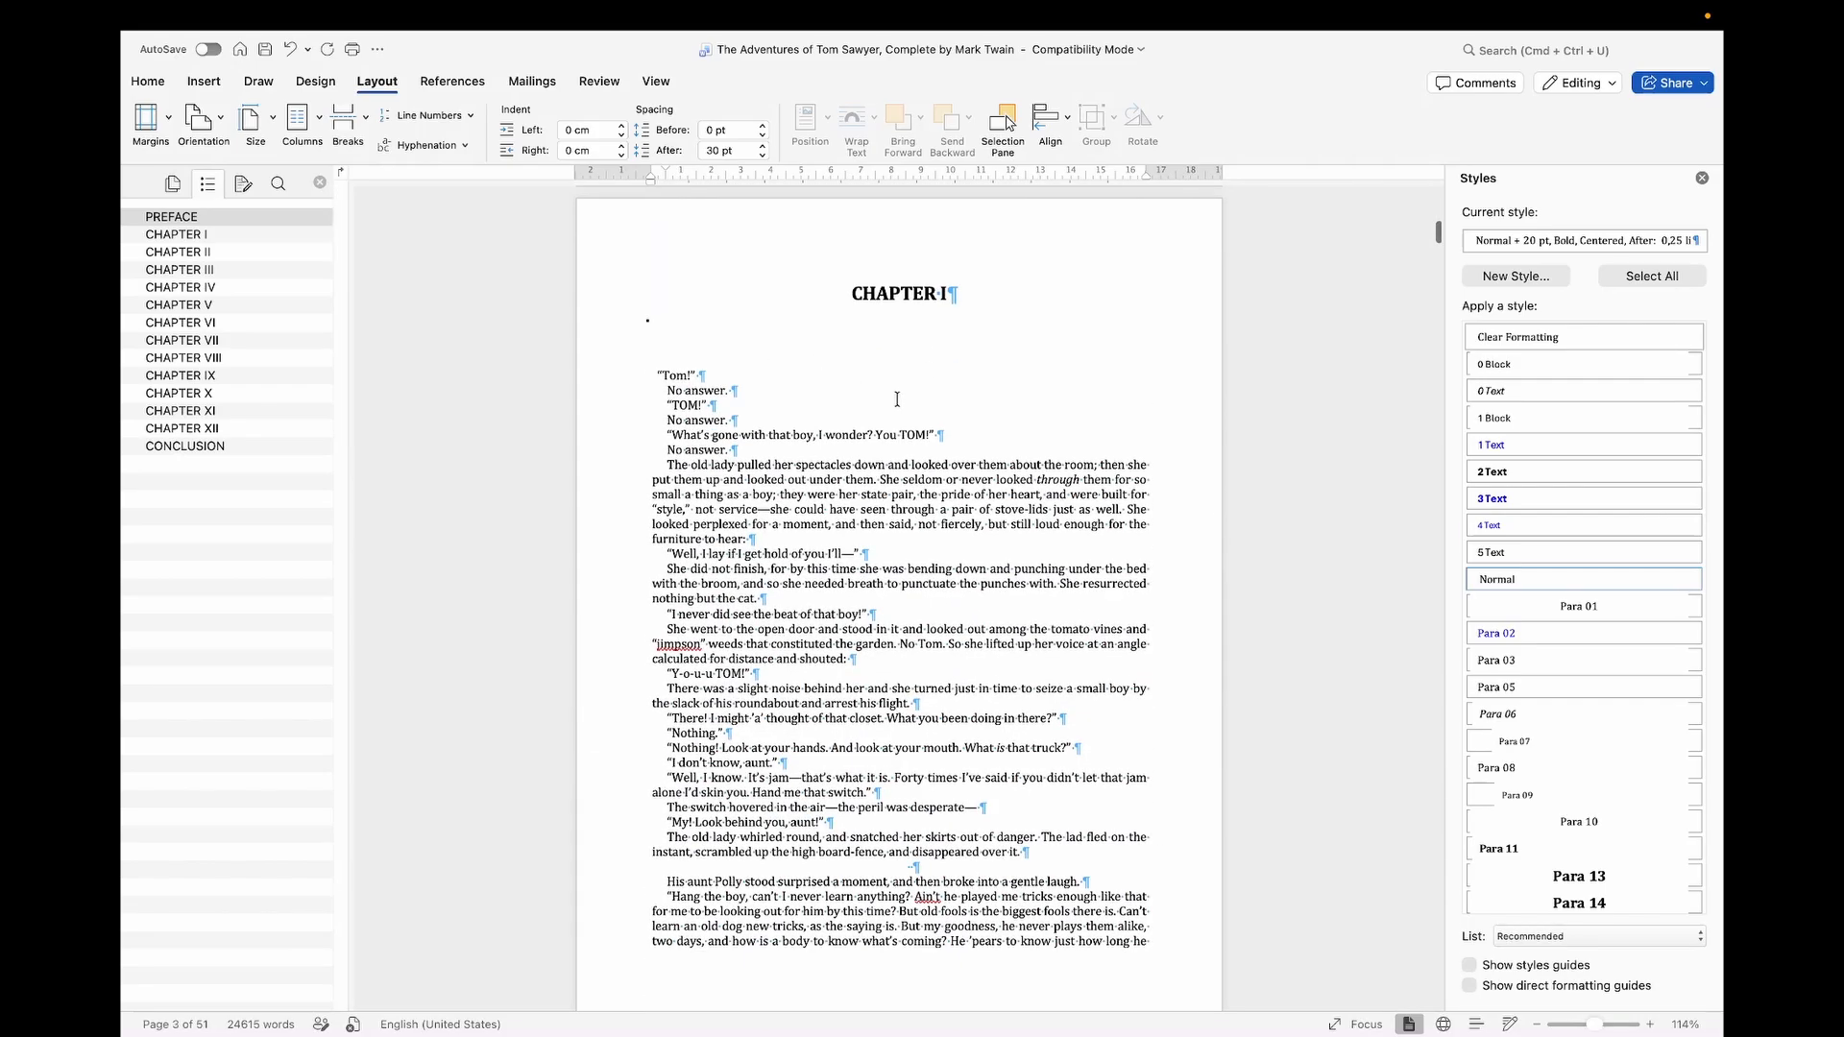
scroll(897, 400, "down", 10)
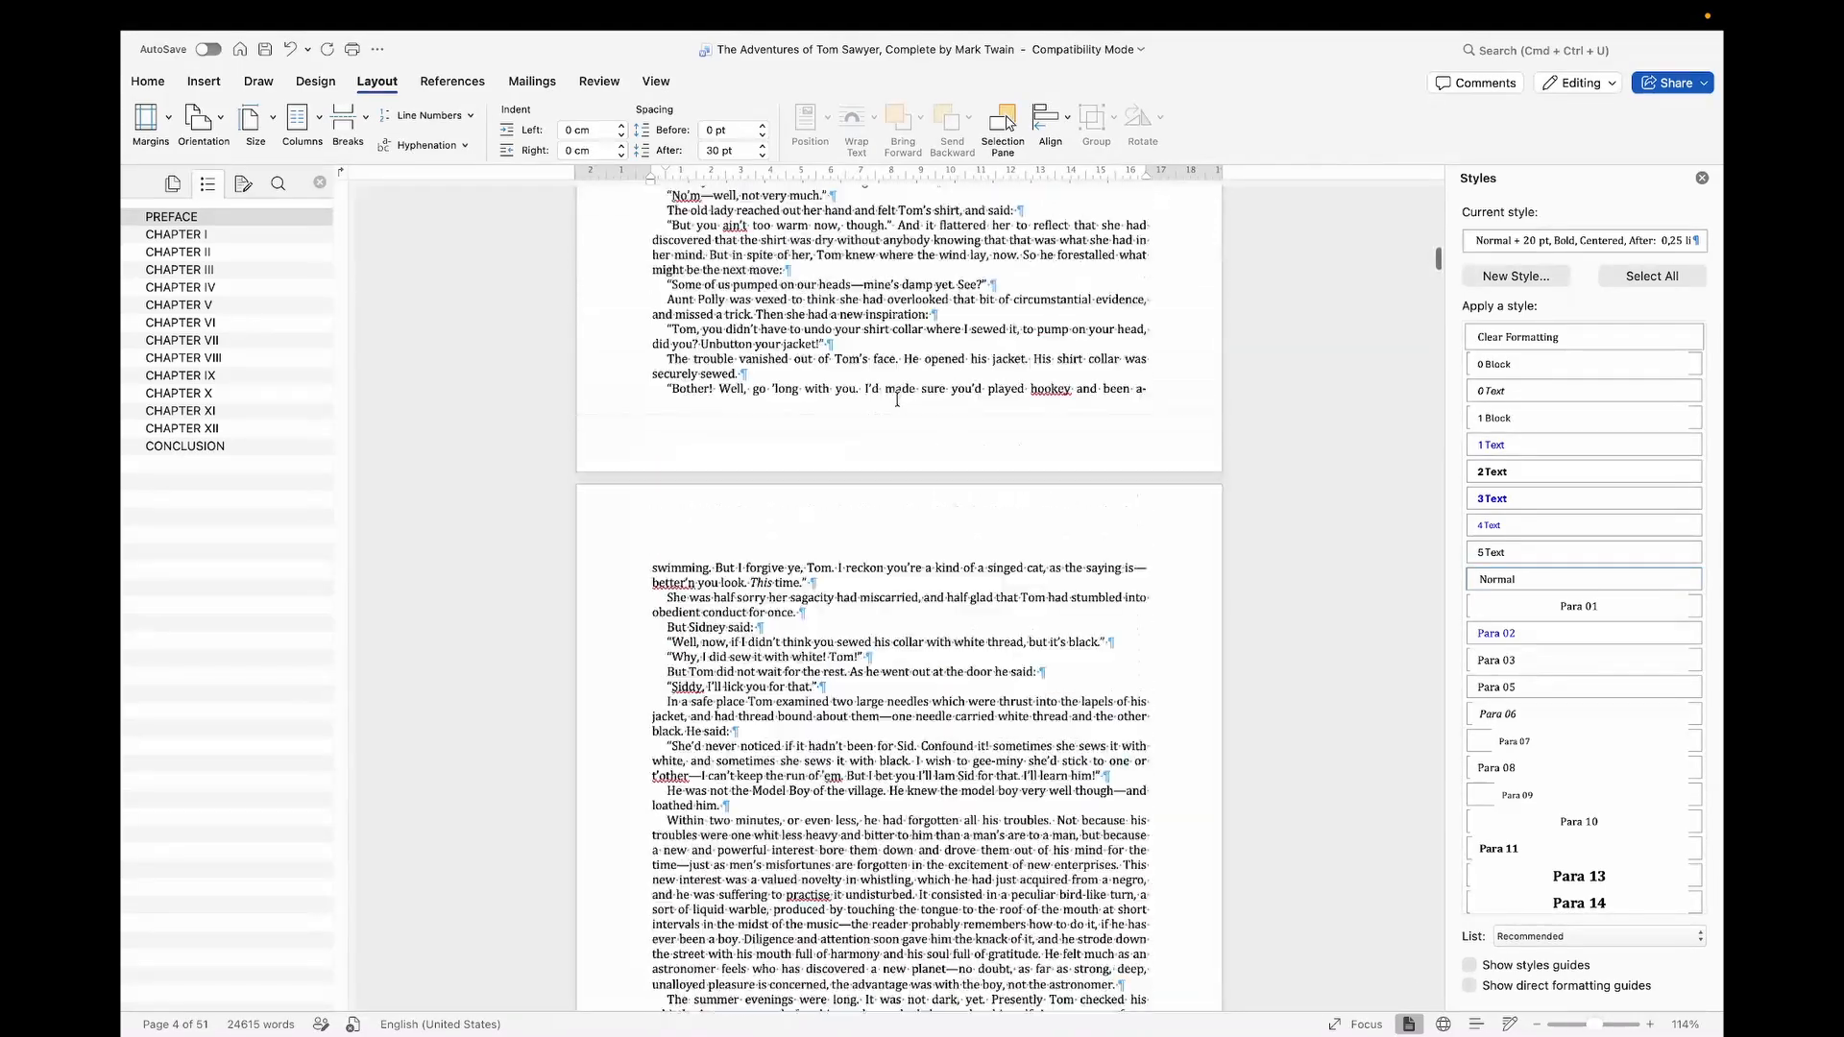
scroll(897, 399, "up", 3)
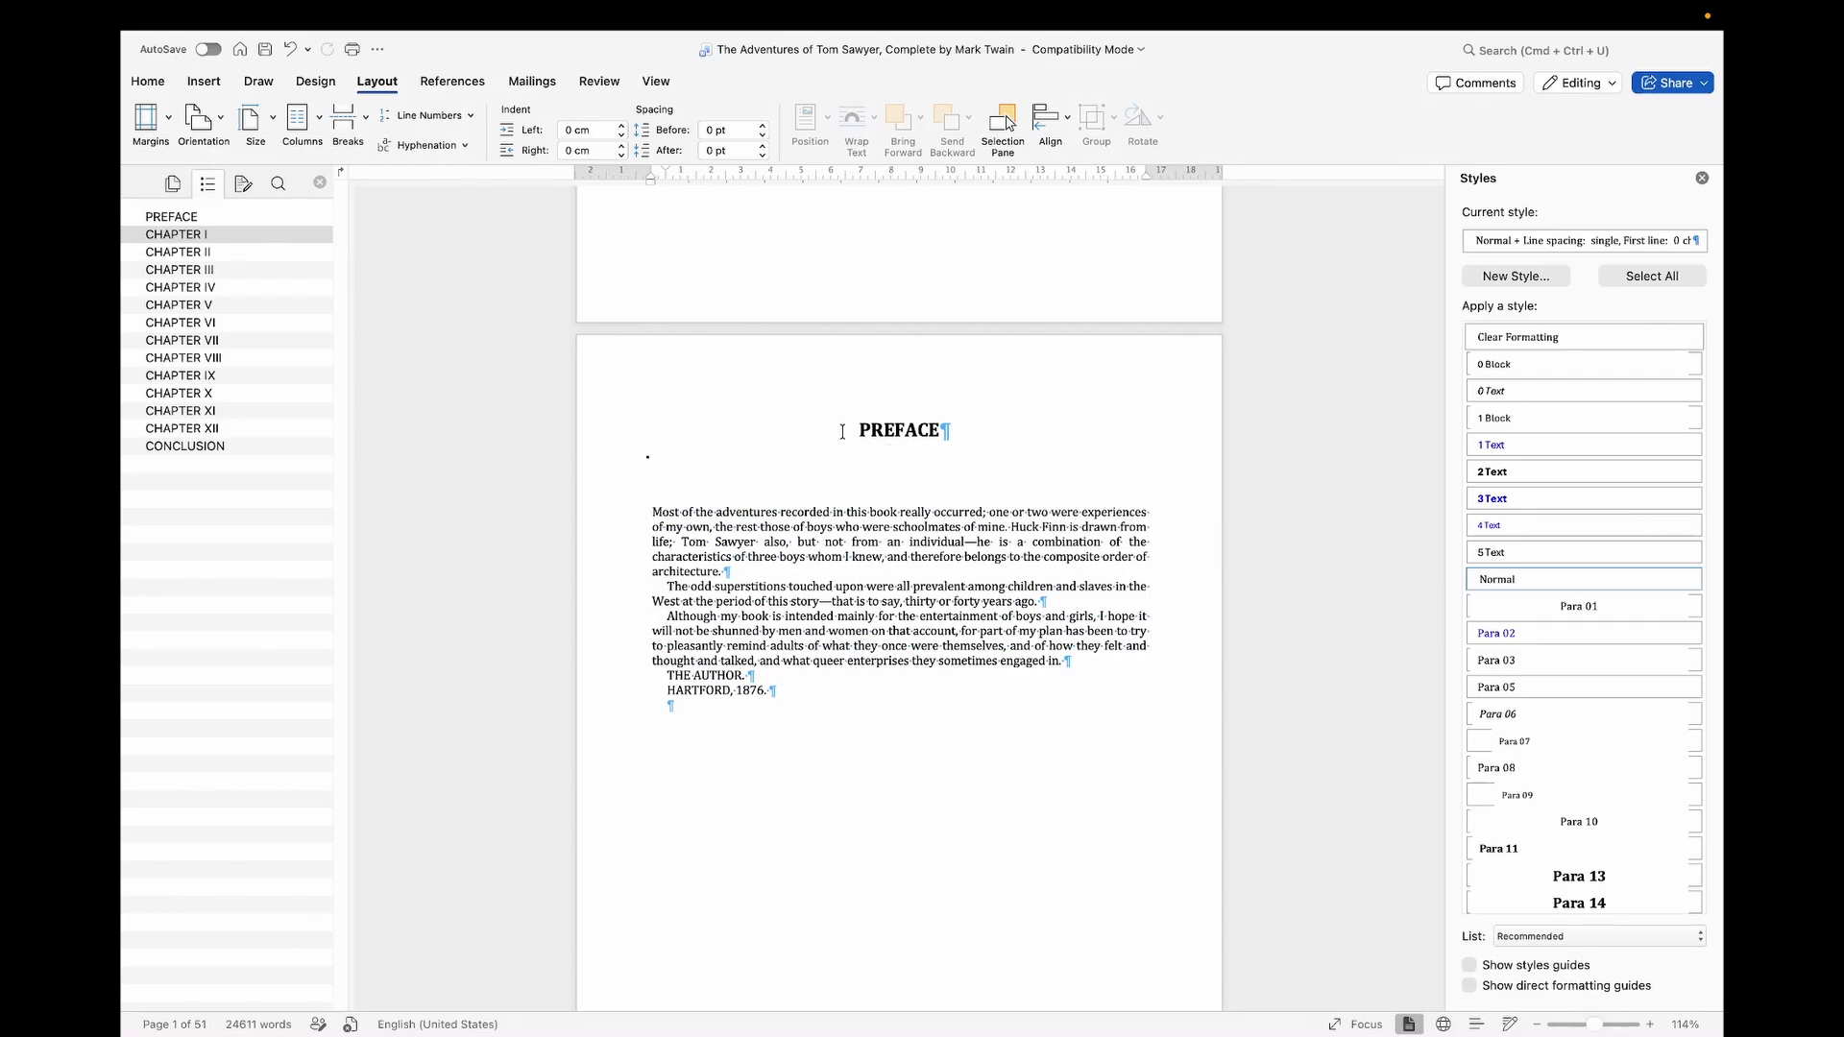
left_click(843, 431)
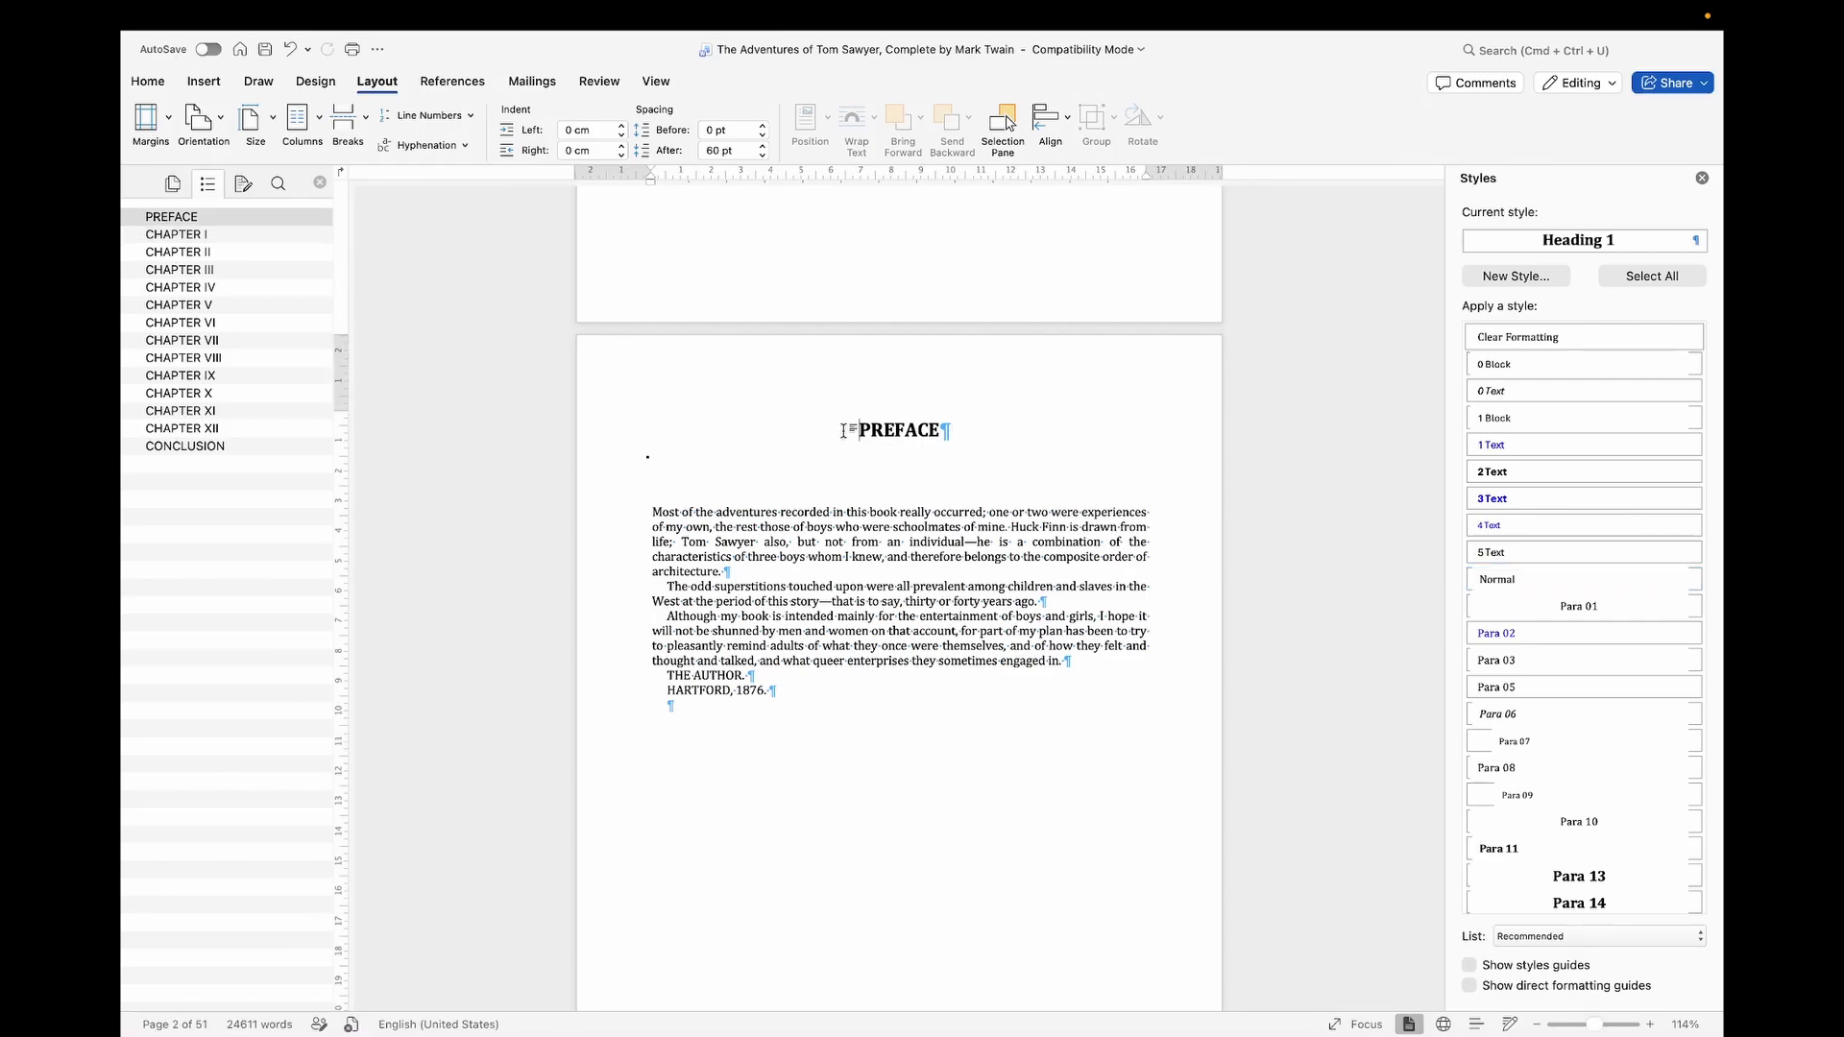
key("Return")
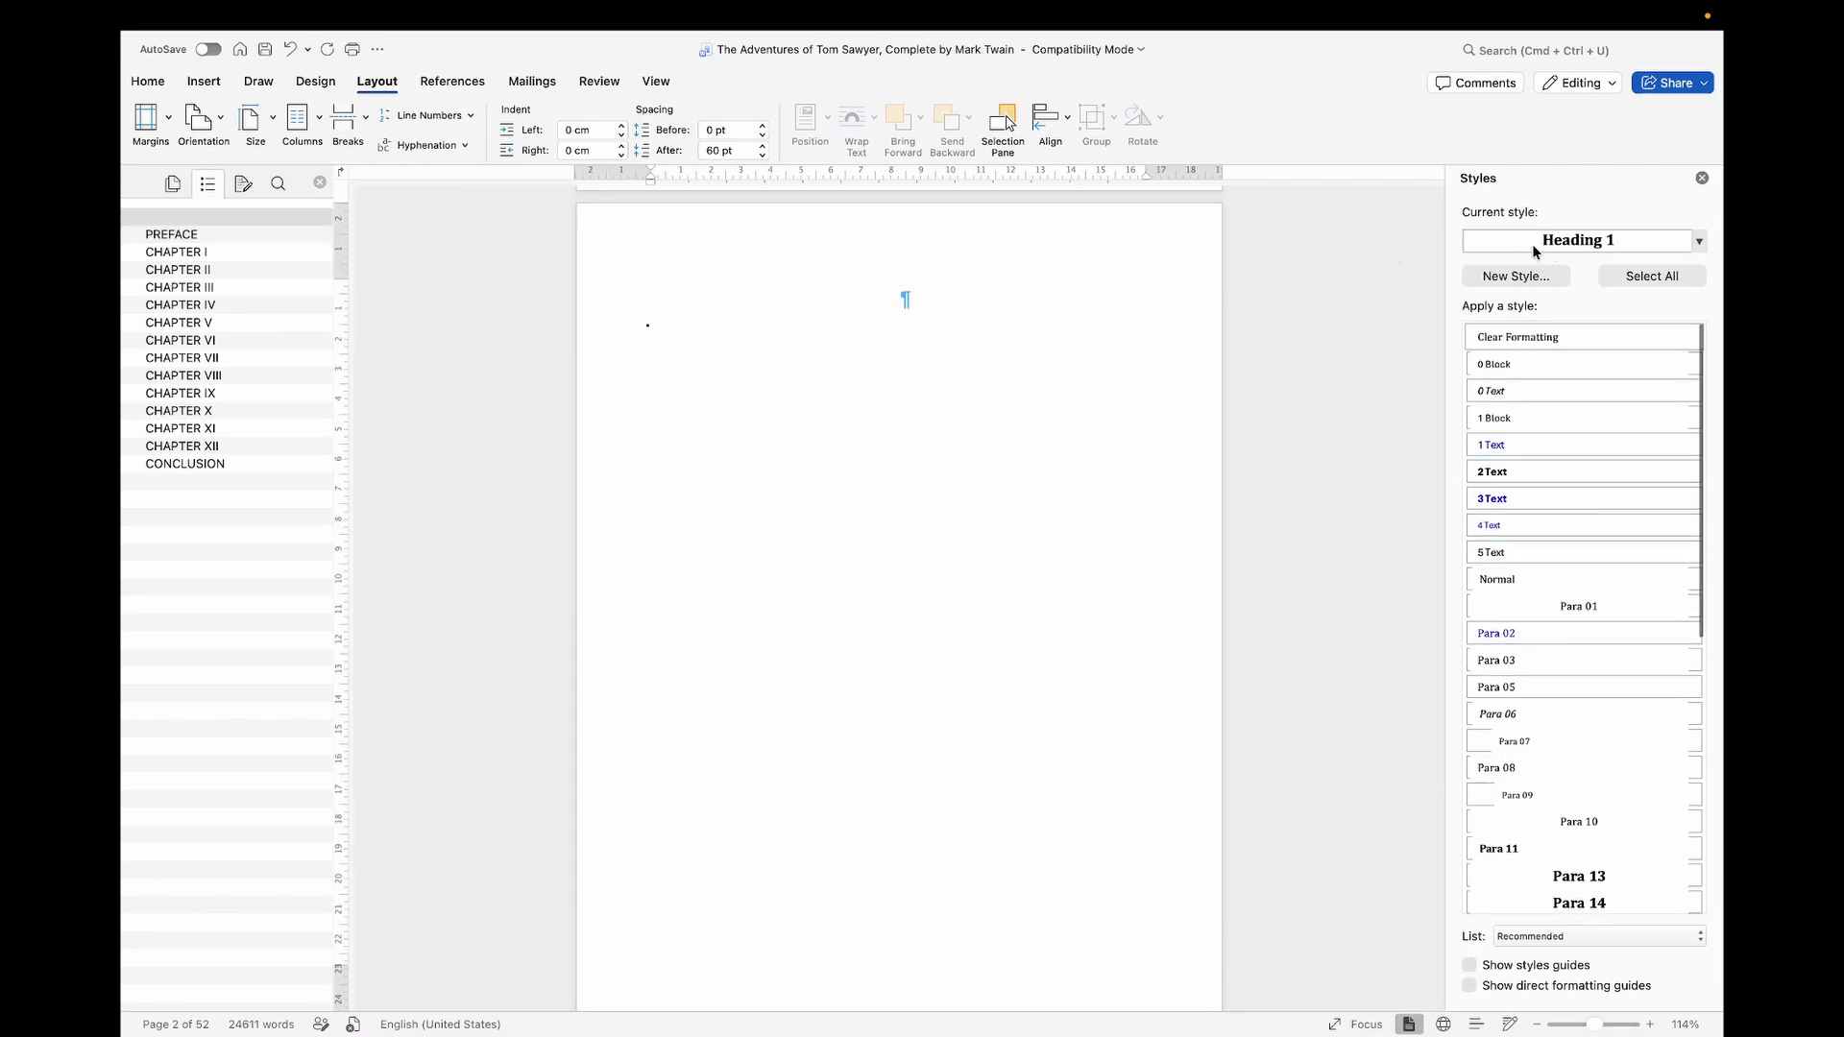
type("Tabl")
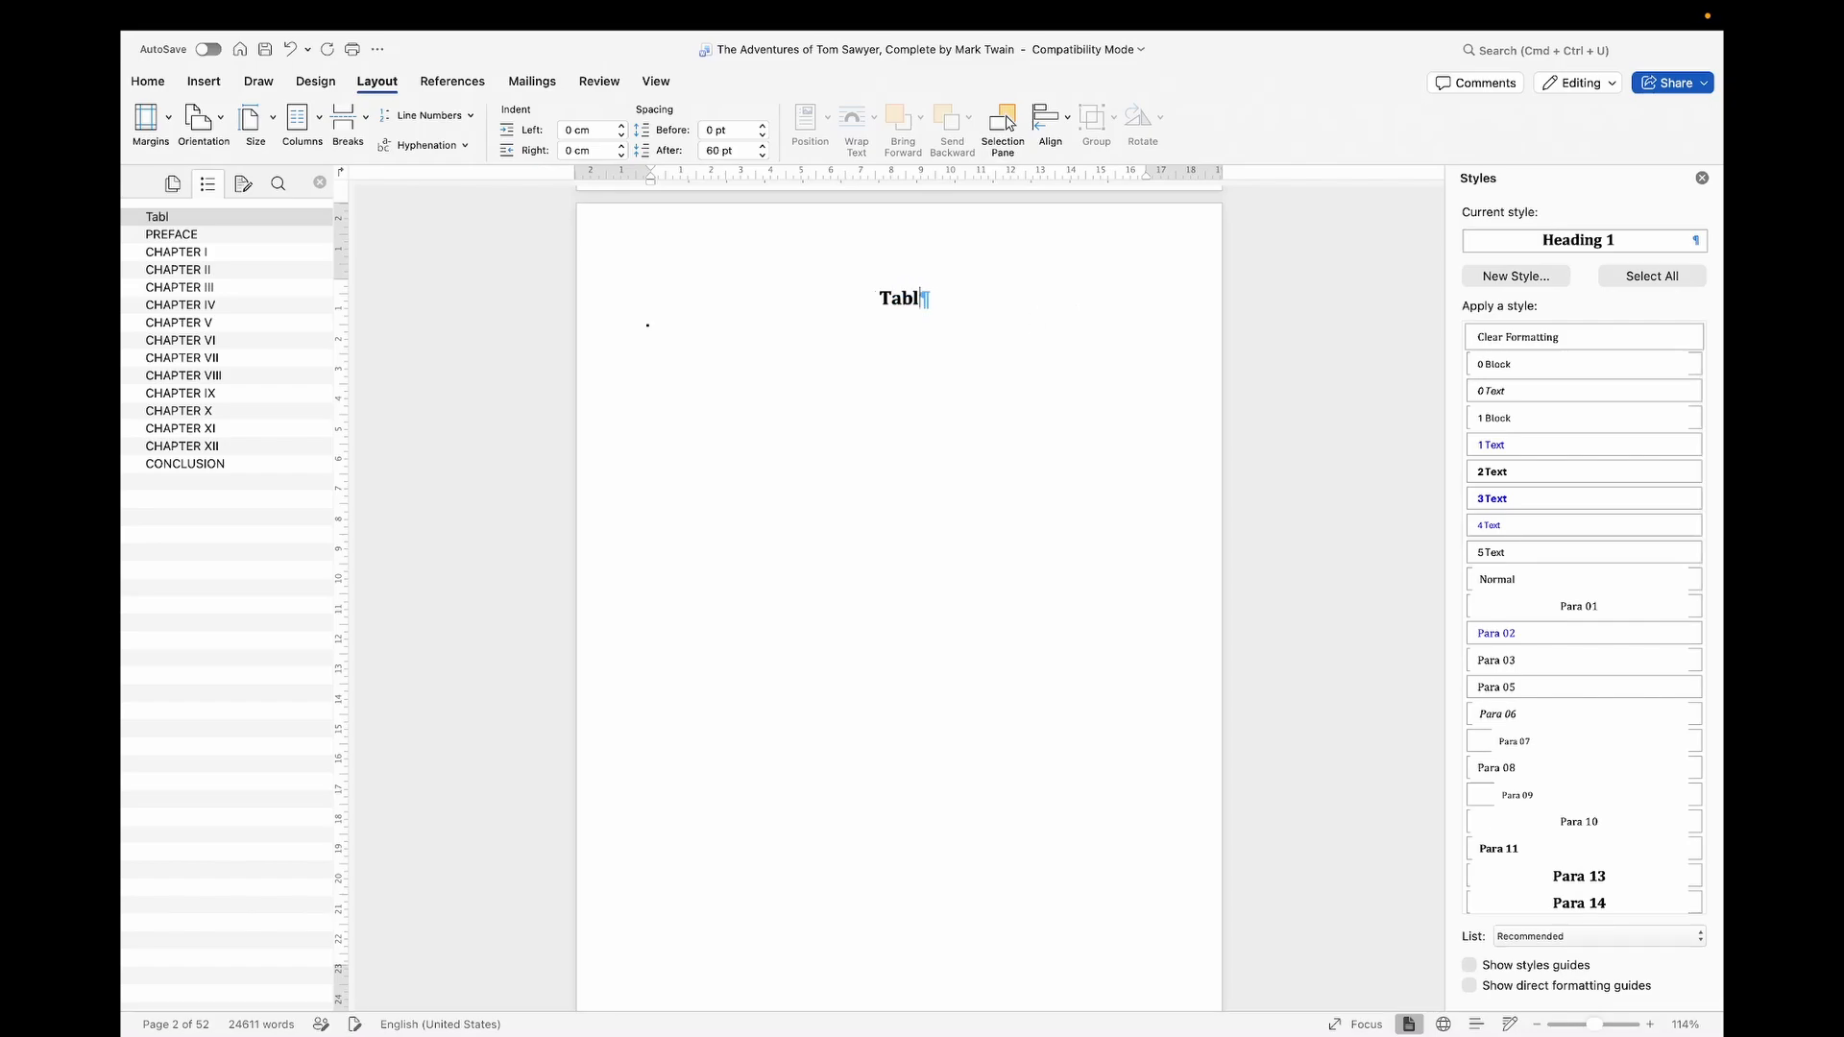
type("e of")
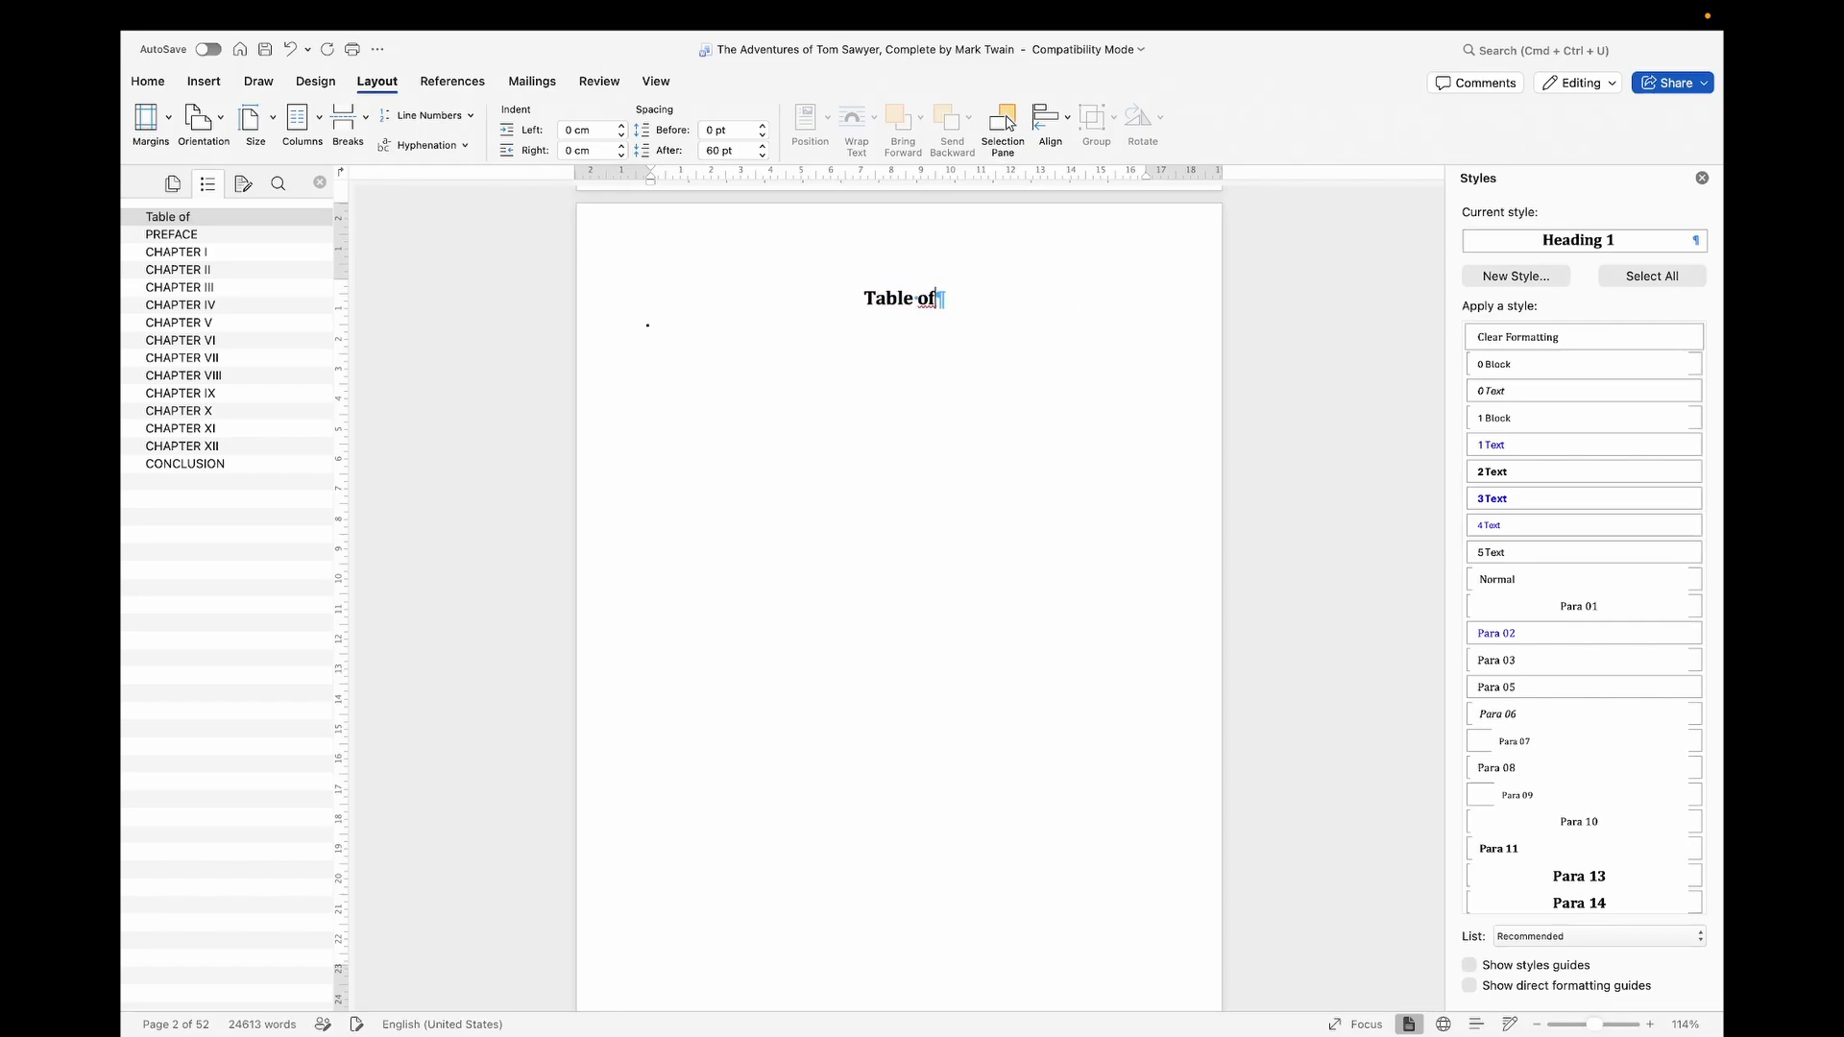
type(" Contents")
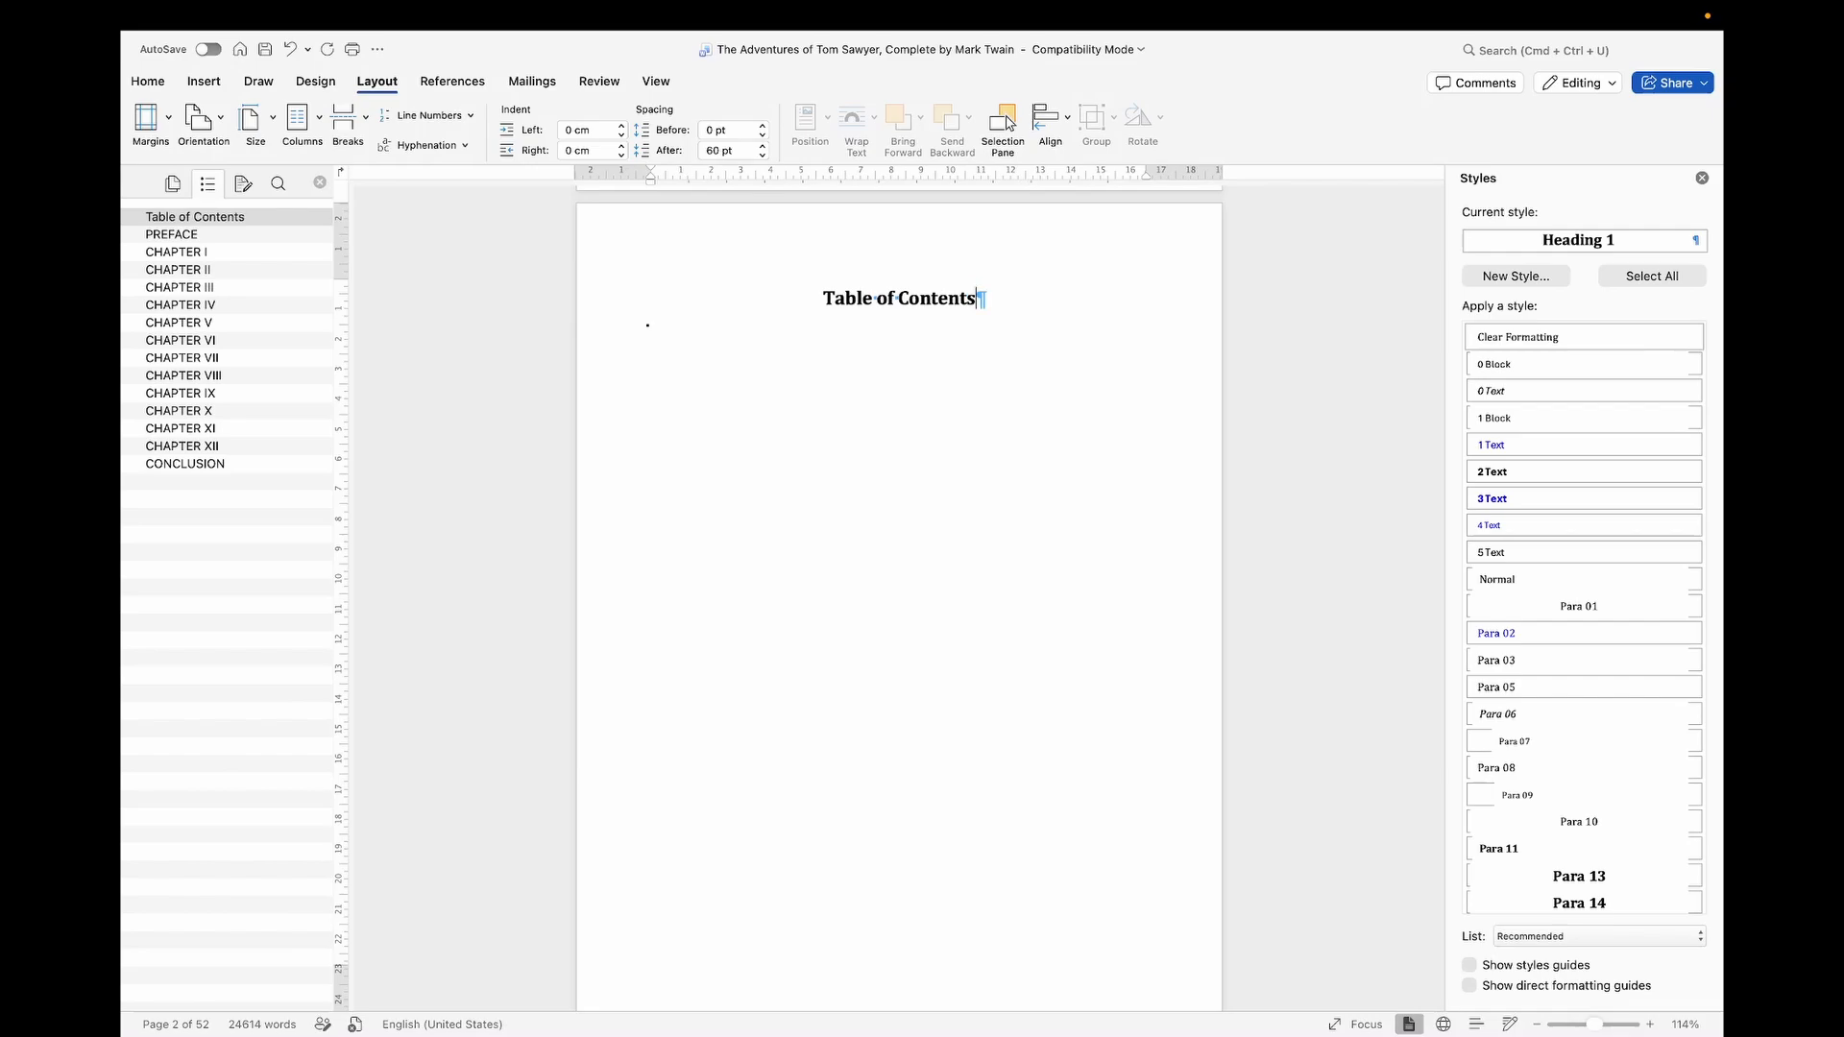
Step: Add an empty paragraph below the "Table of Contents" heading and apply the Normal style to it
key("Return")
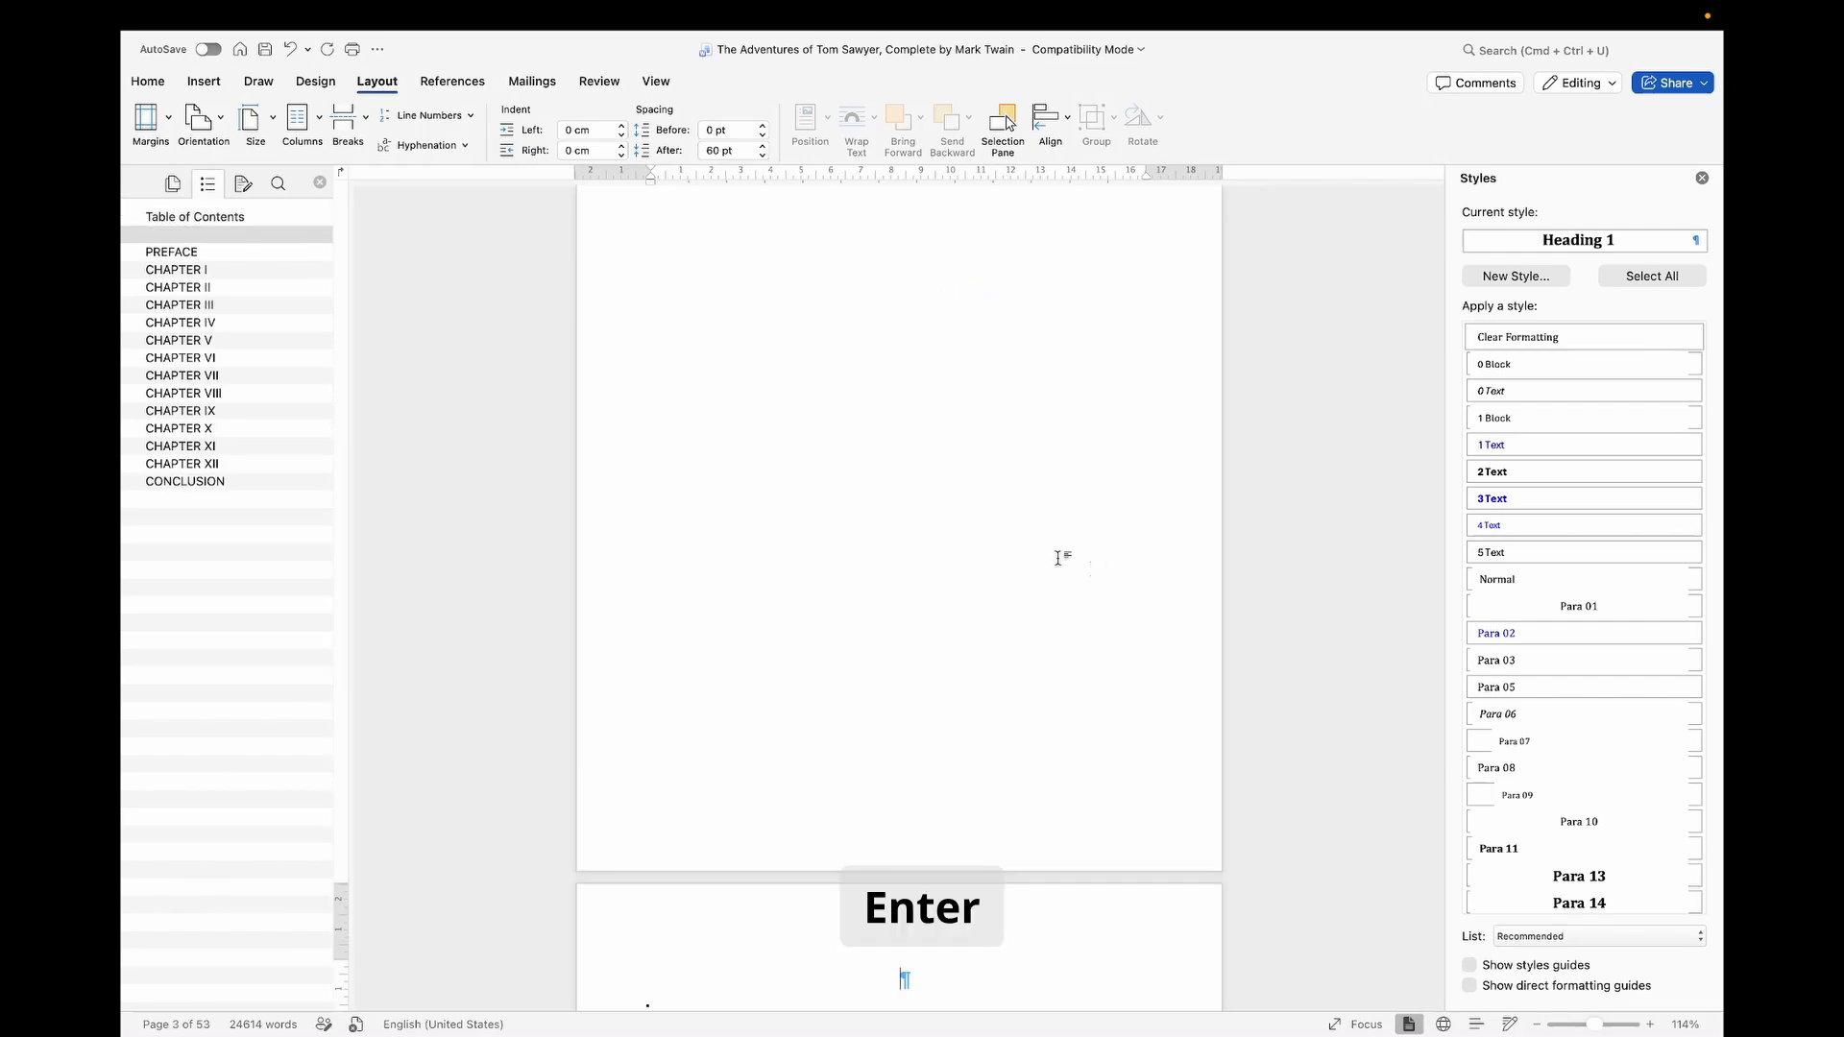
scroll(1058, 556, "down", 3)
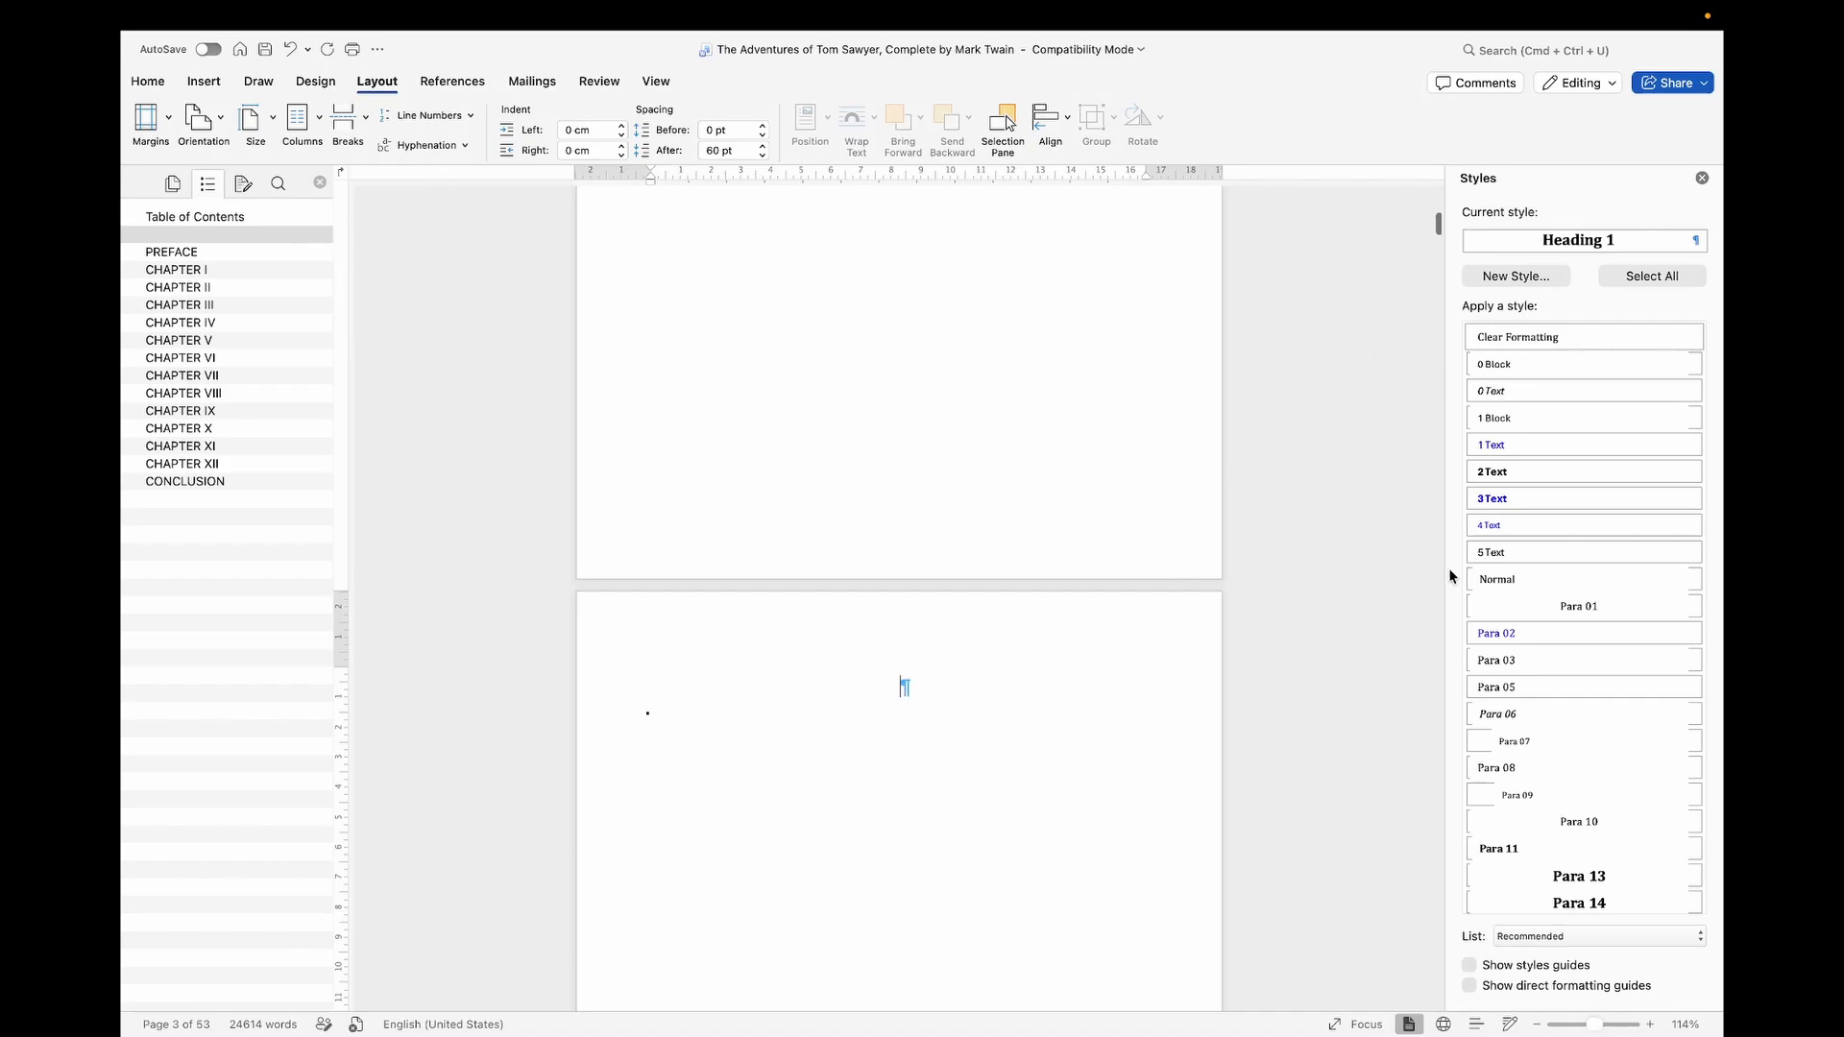
scroll(1535, 623, "up", 2)
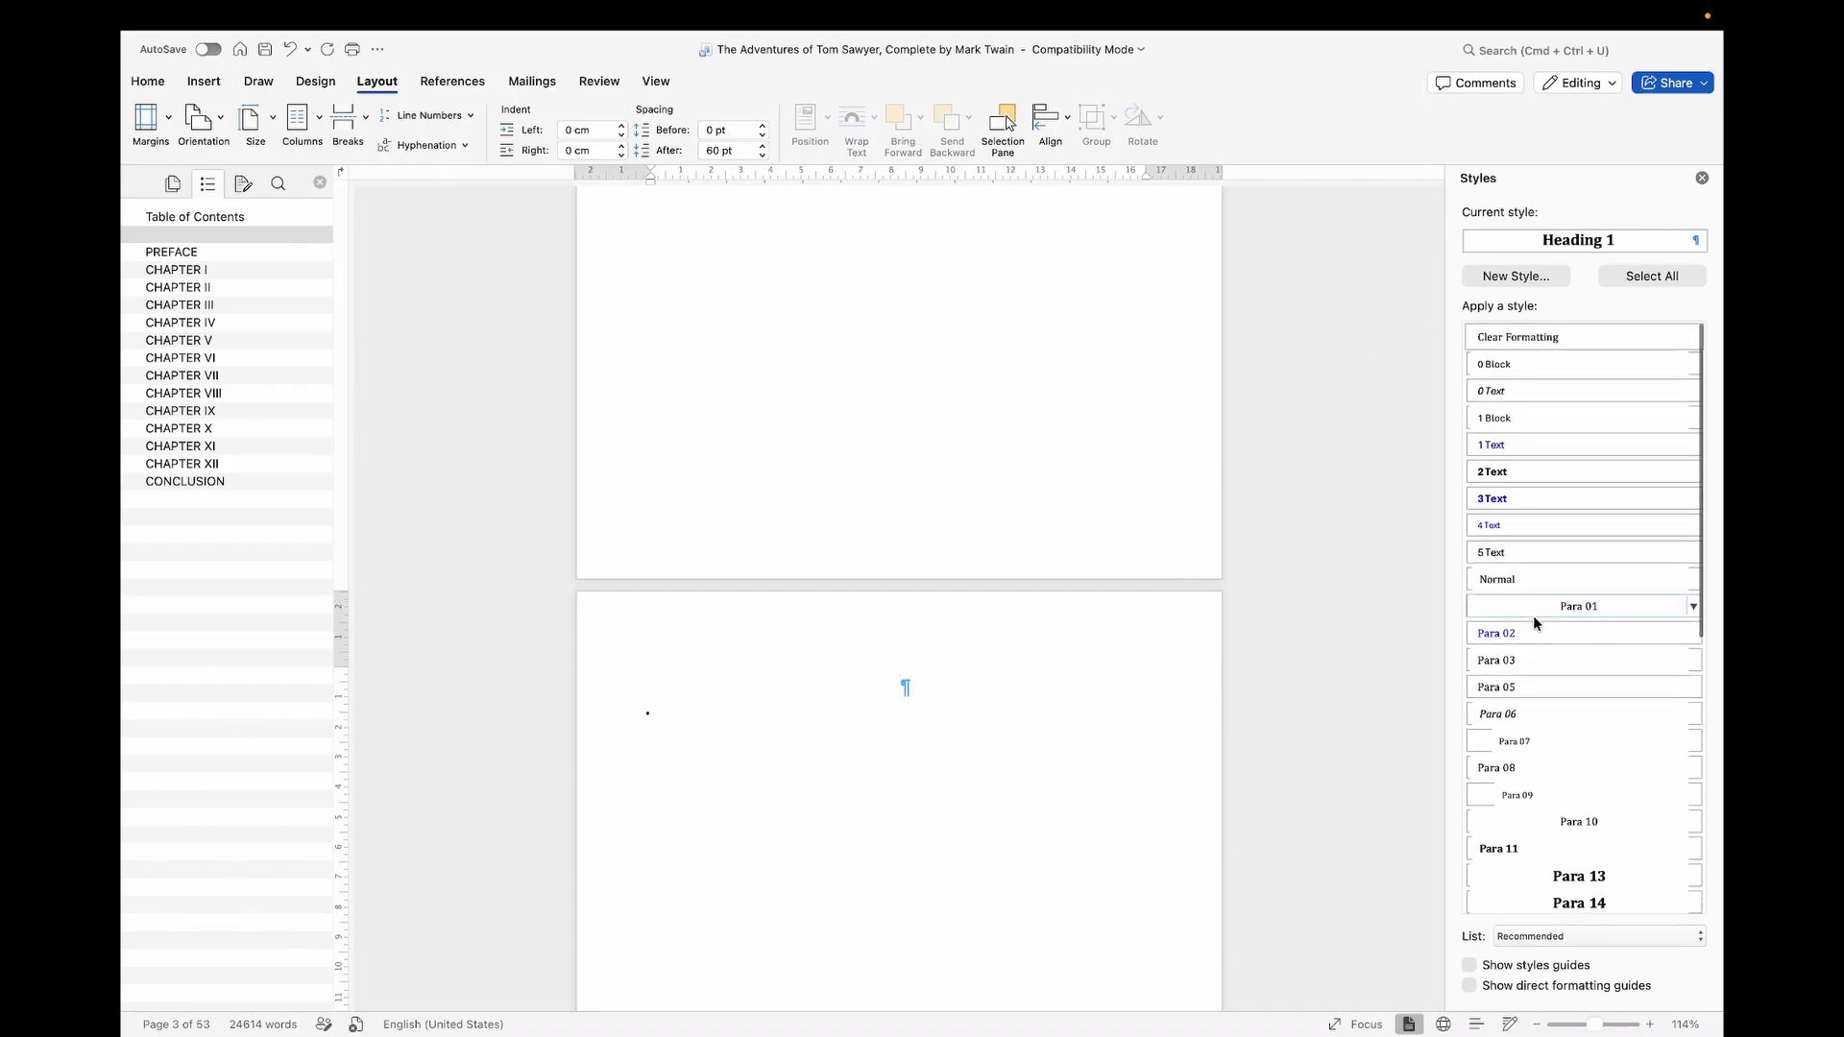
scroll(1549, 721, "down", 4)
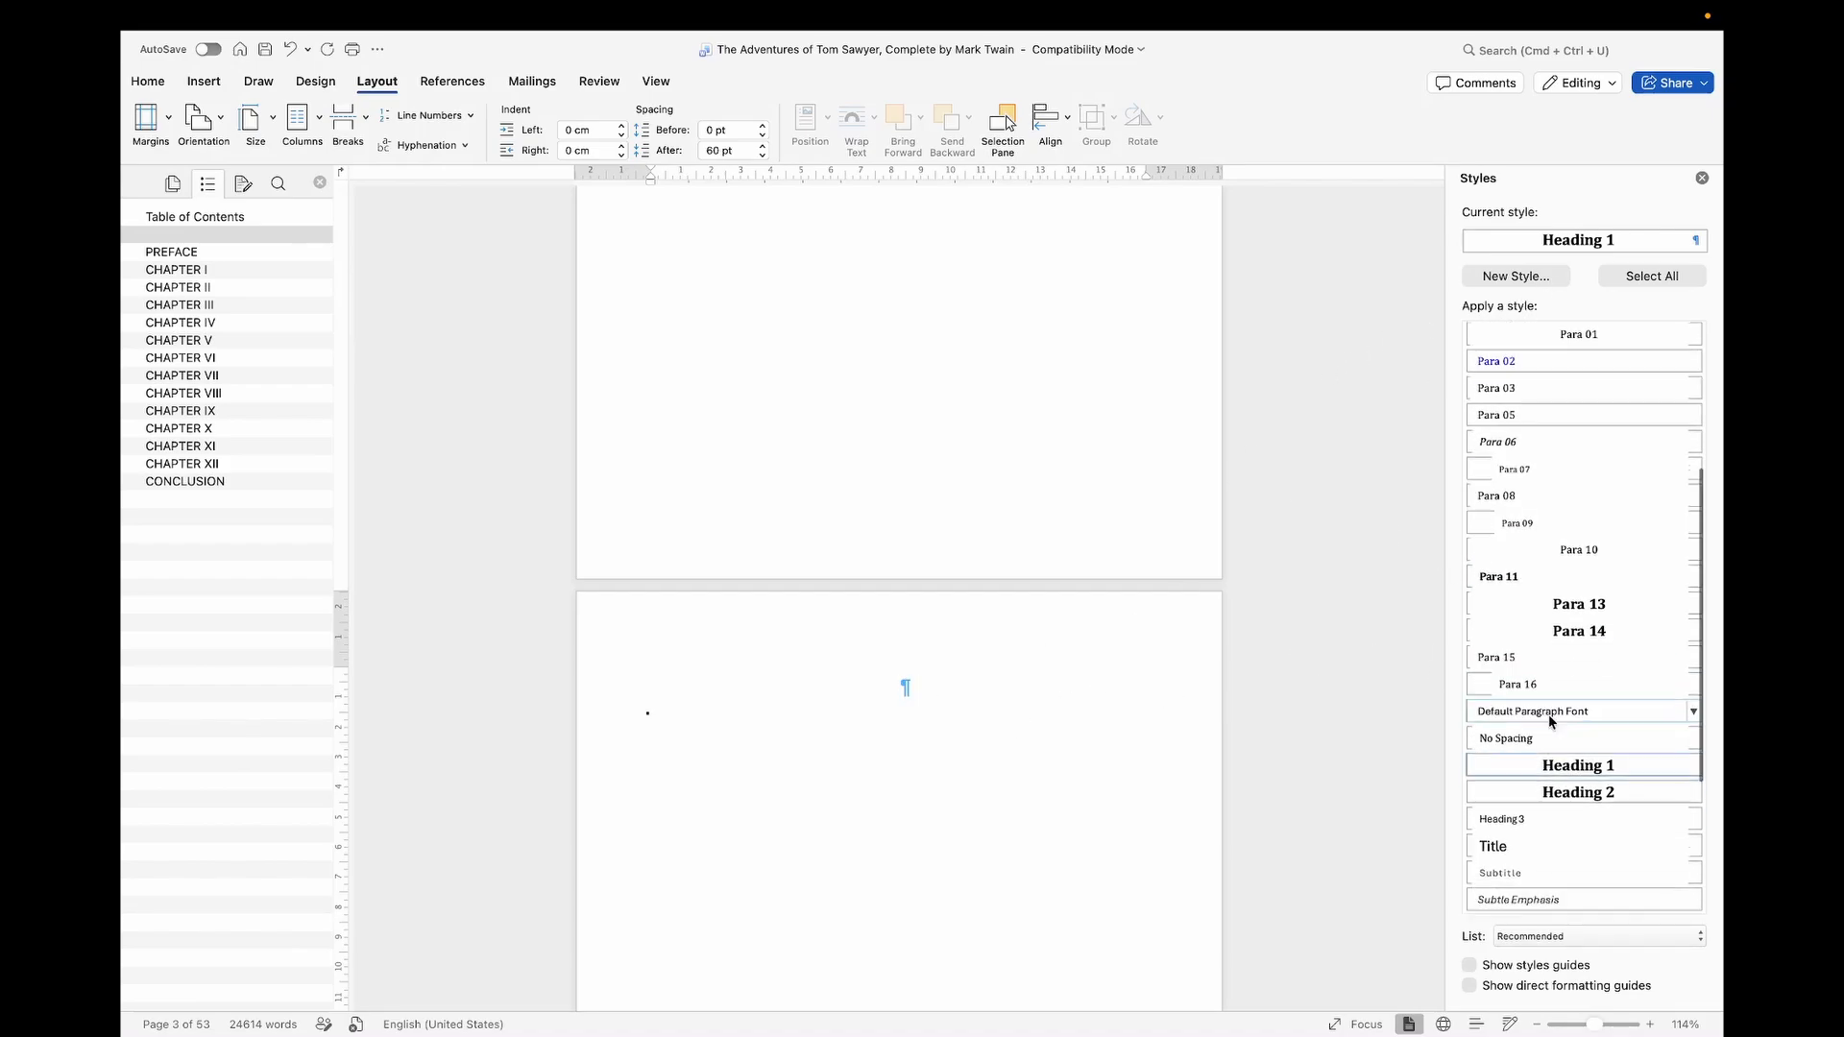
scroll(1549, 721, "down", 1)
scroll(1548, 718, "down", 3)
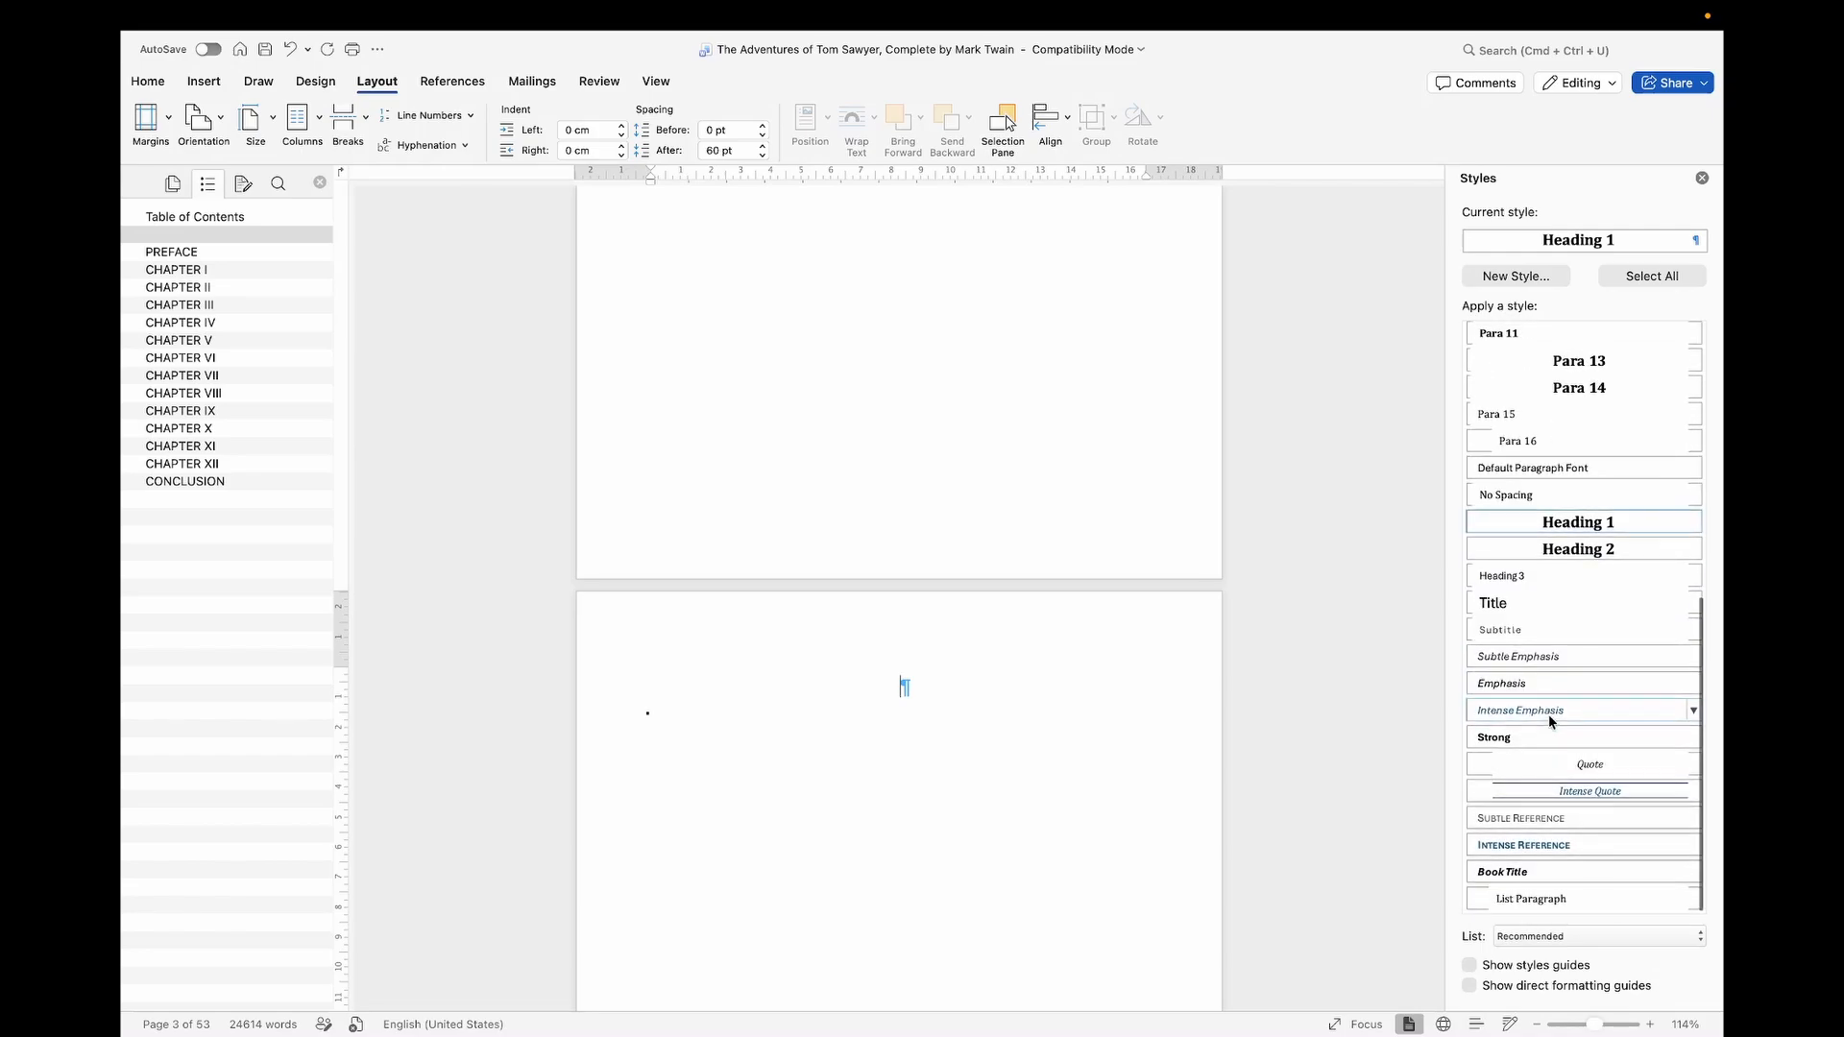
scroll(1548, 719, "up", 8)
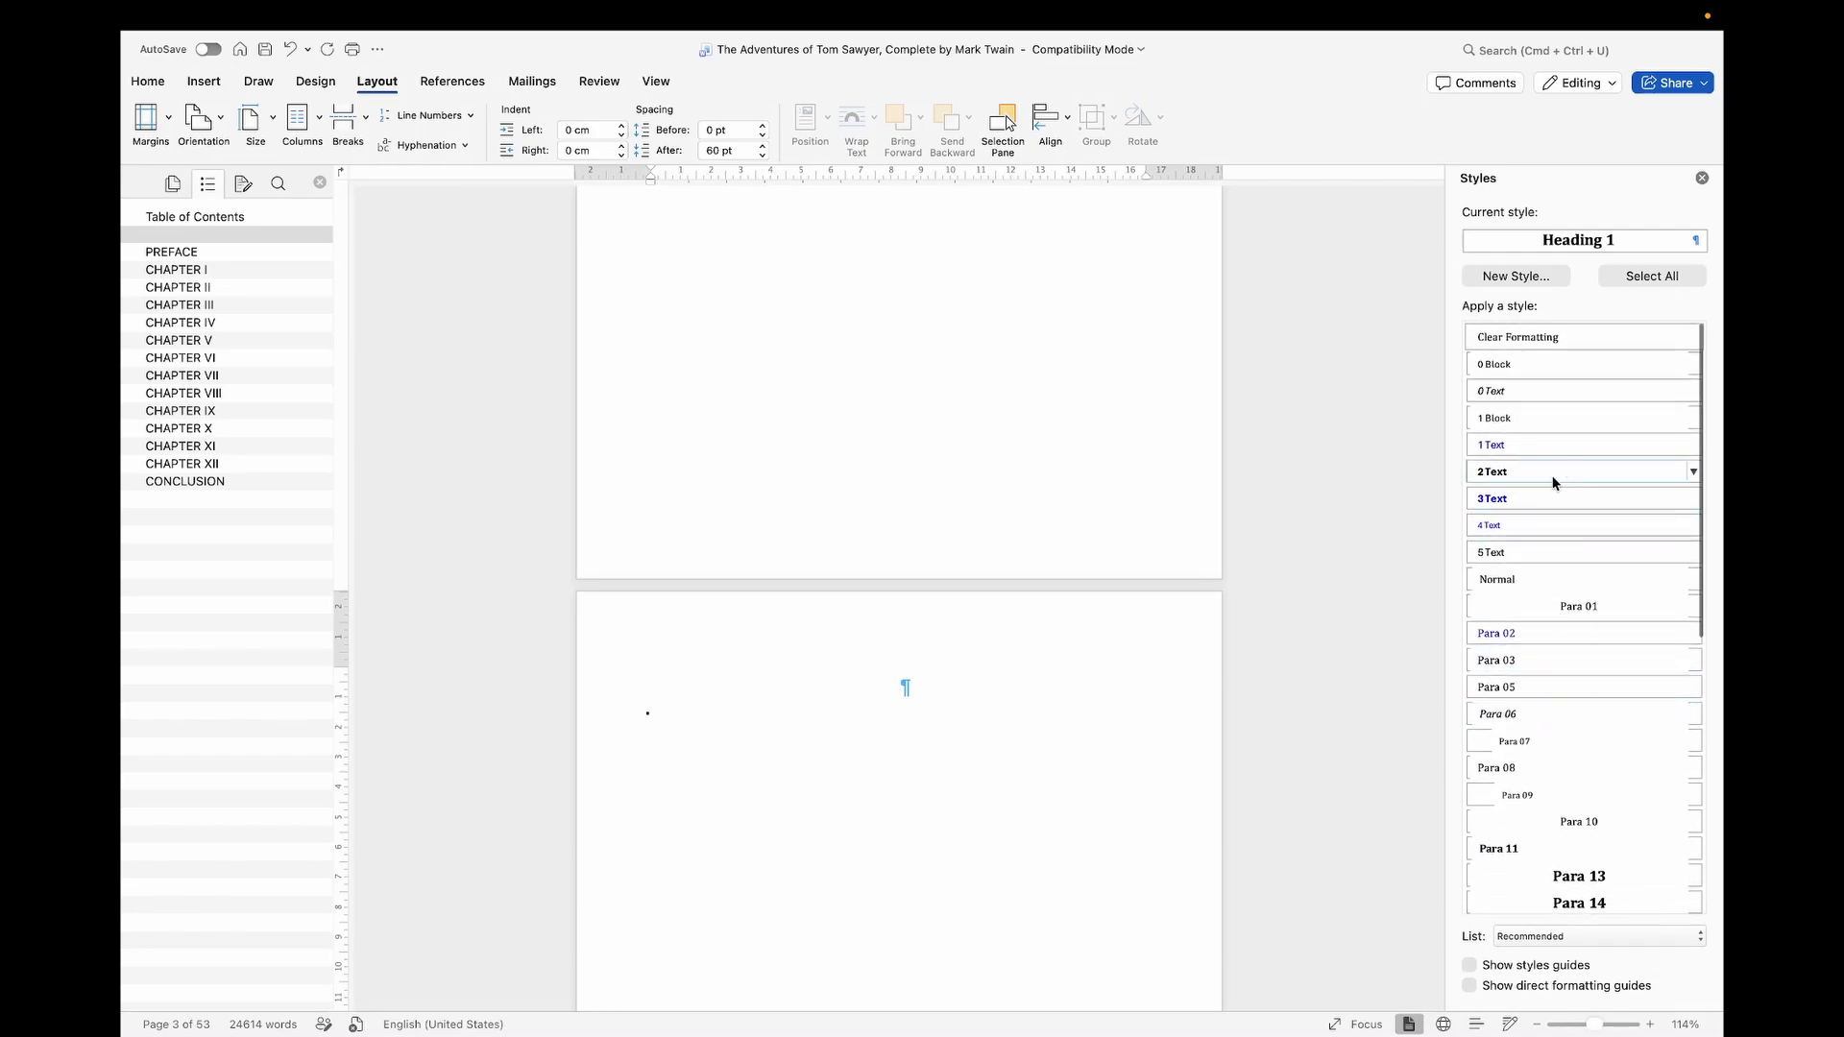
left_click(1506, 579)
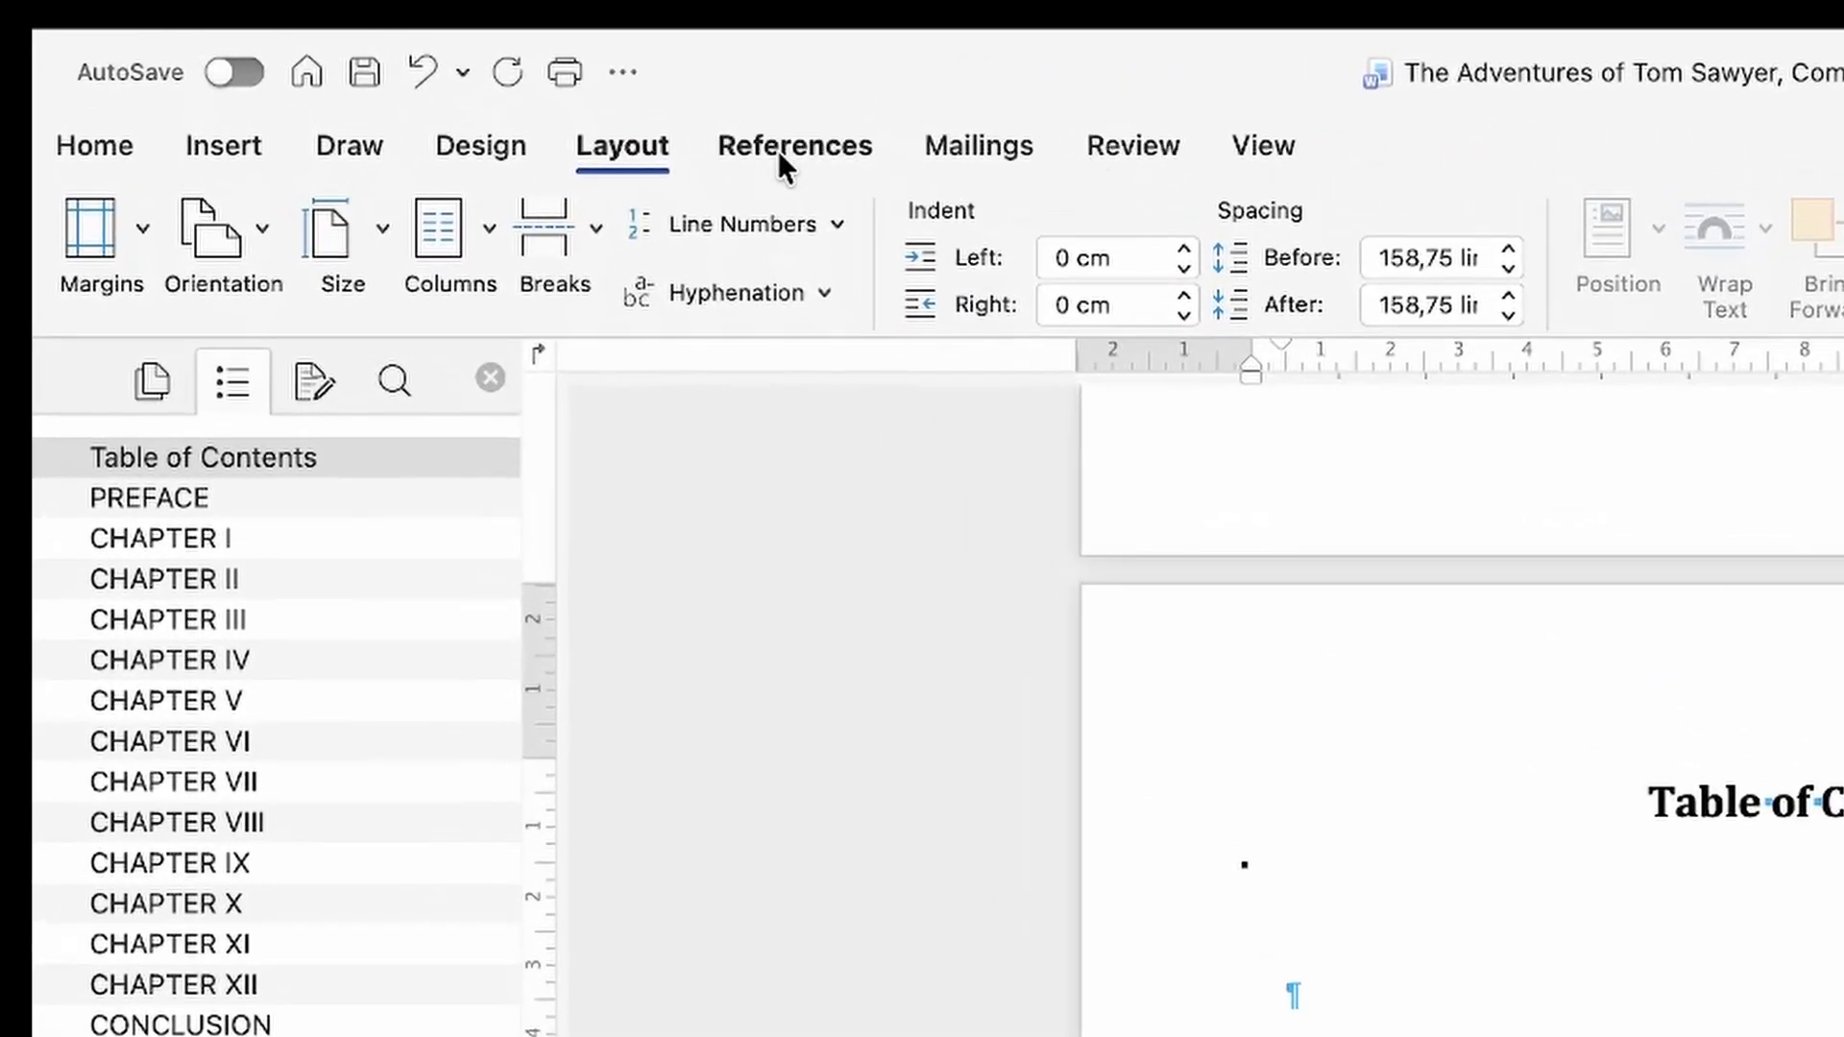
Step: Start a custom table of contents below the heading and choose the Simple format after previewing other formats
left_click(776, 149)
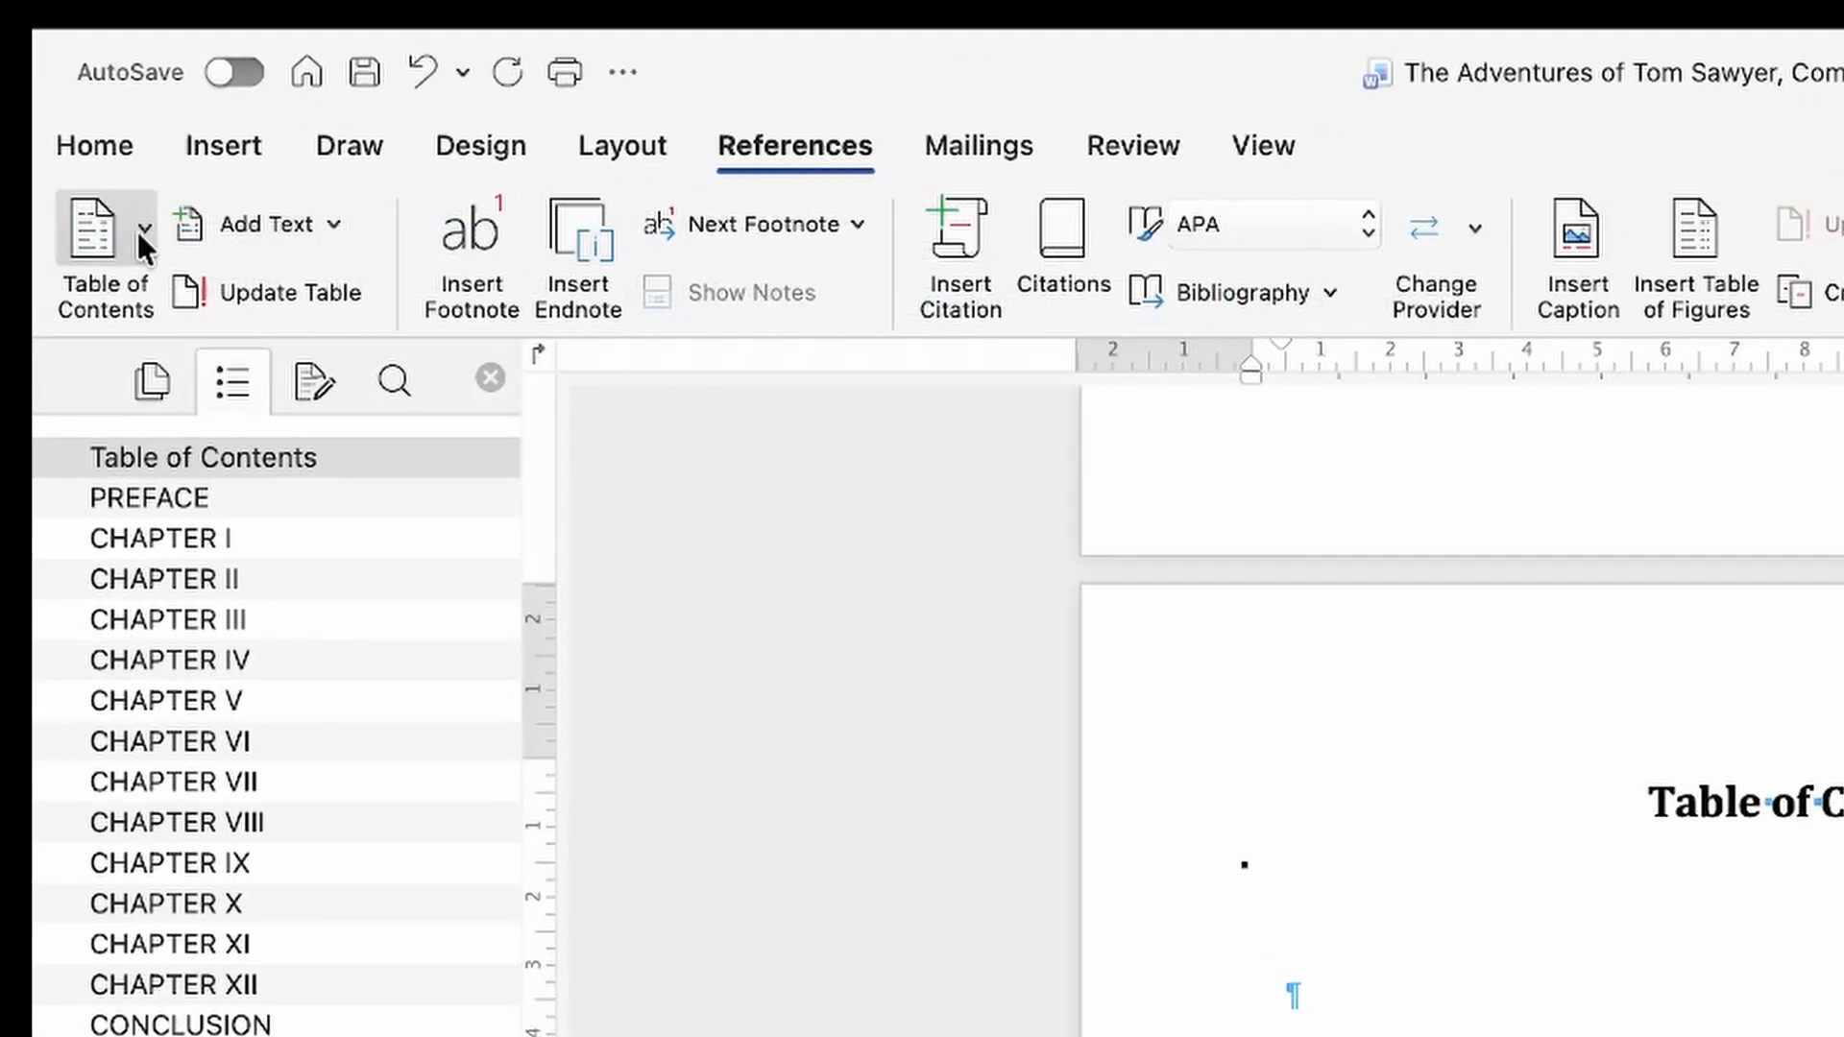
left_click(139, 233)
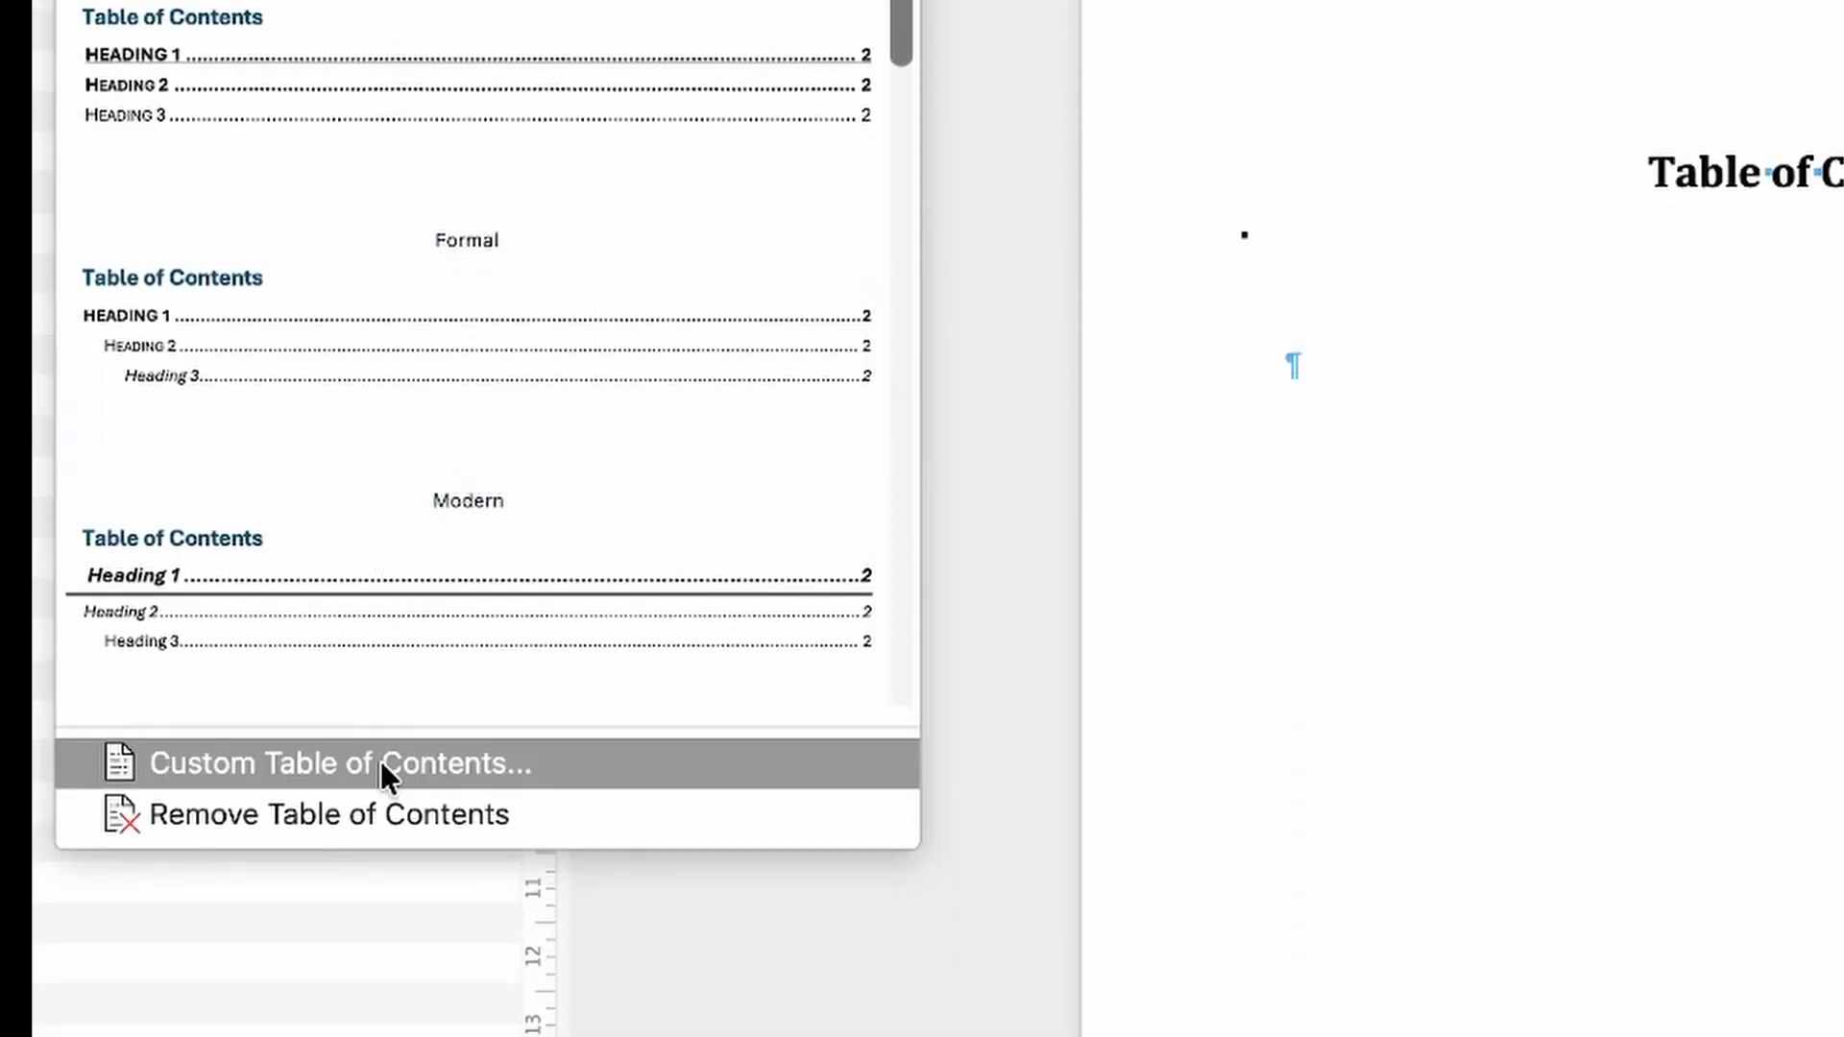
left_click(381, 761)
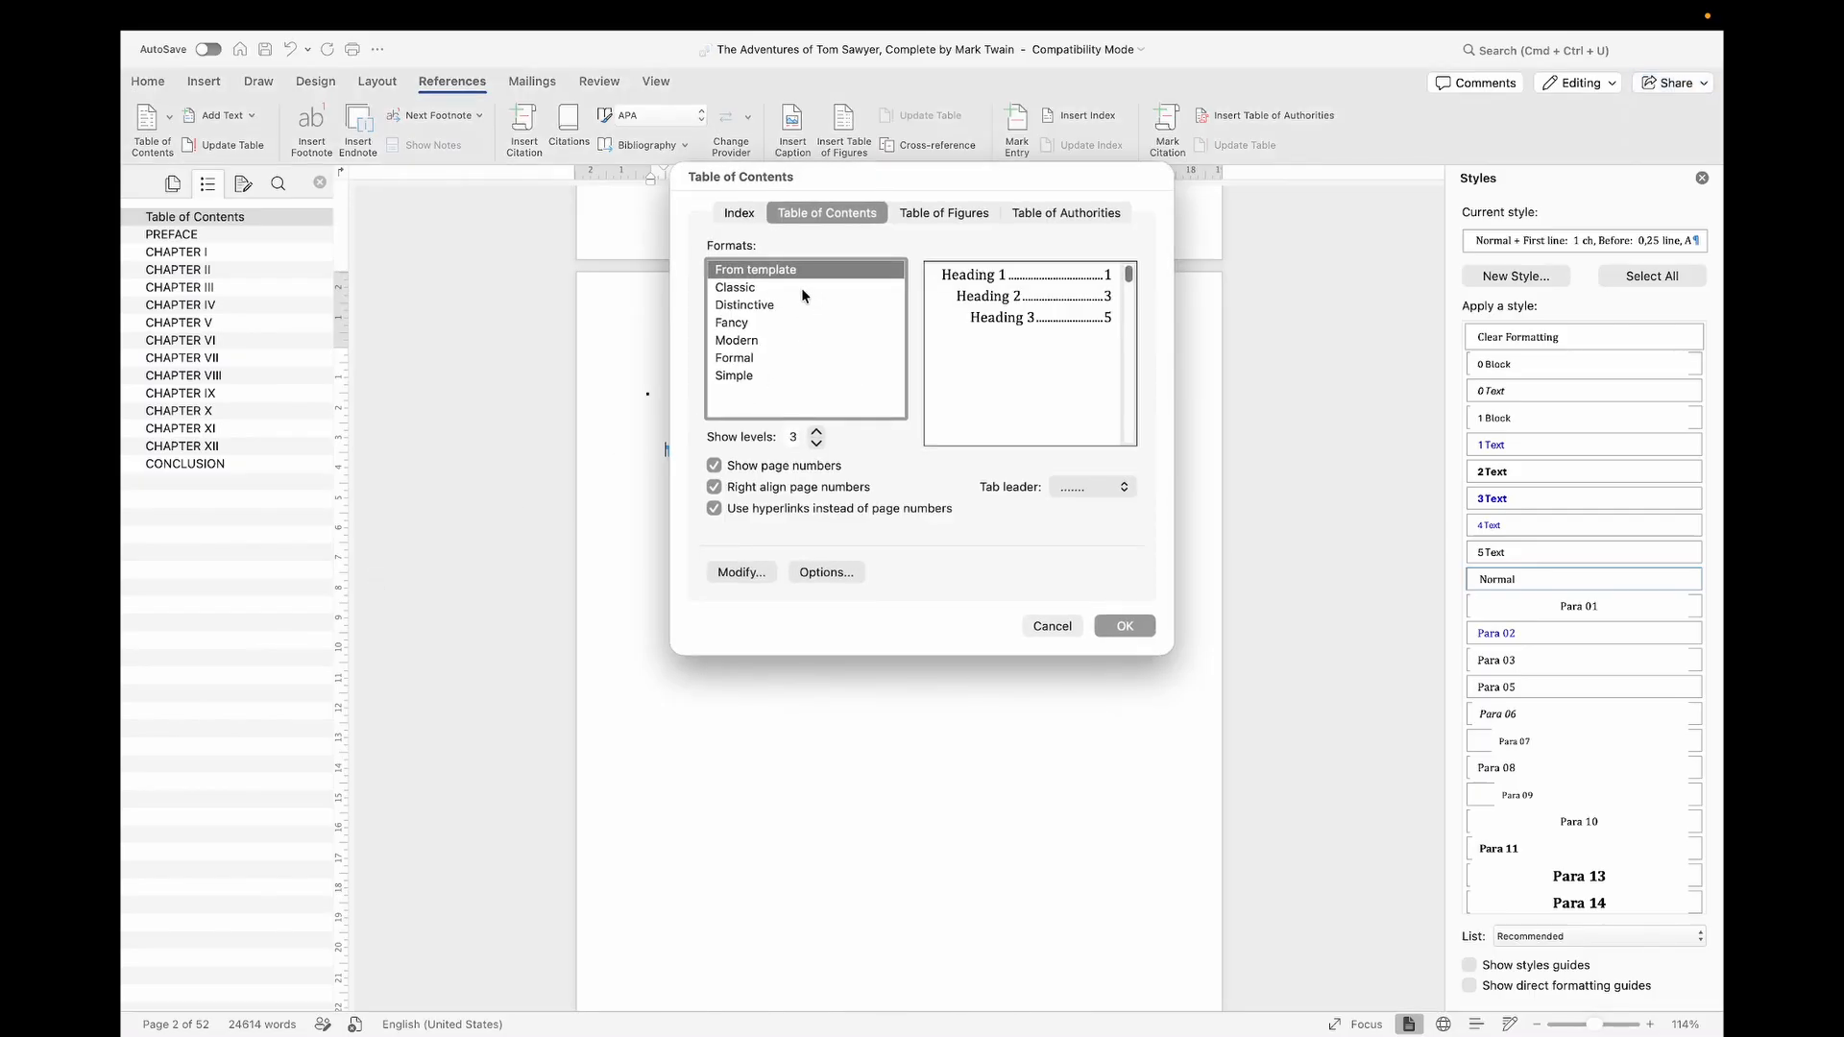
left_click(753, 287)
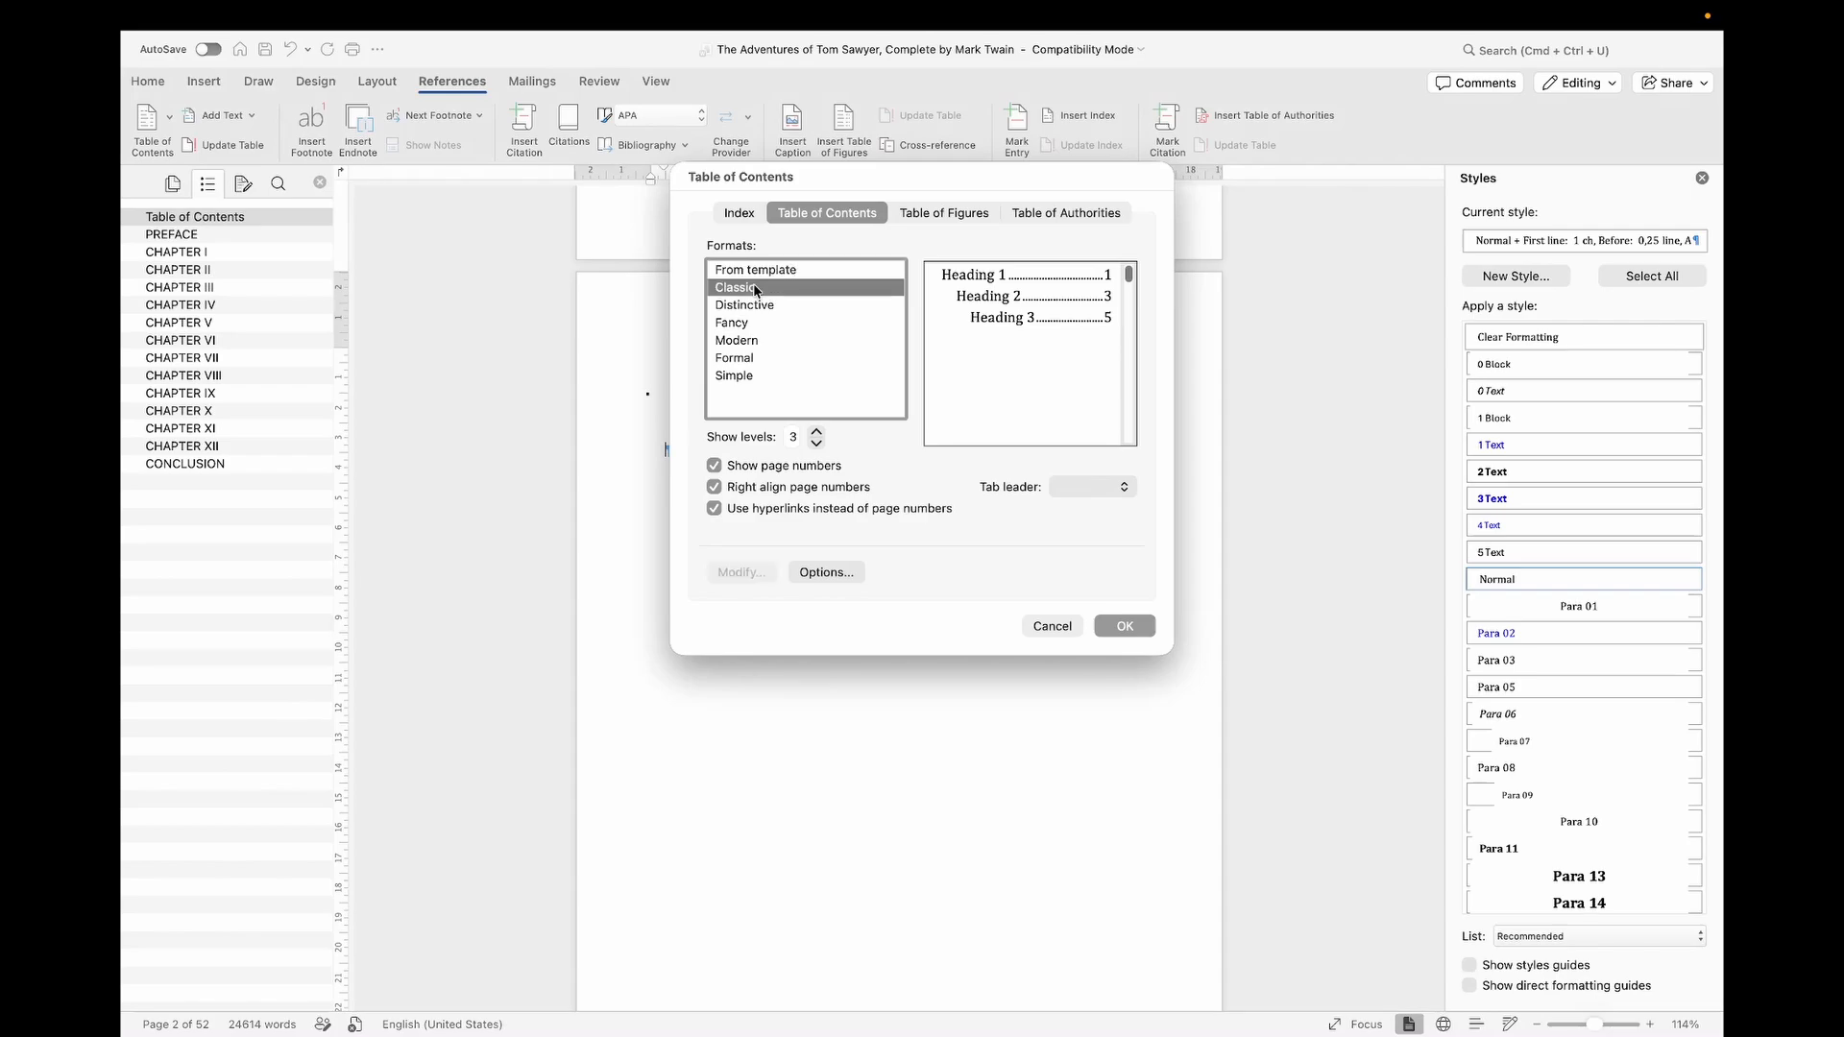
left_click(766, 305)
left_click(740, 327)
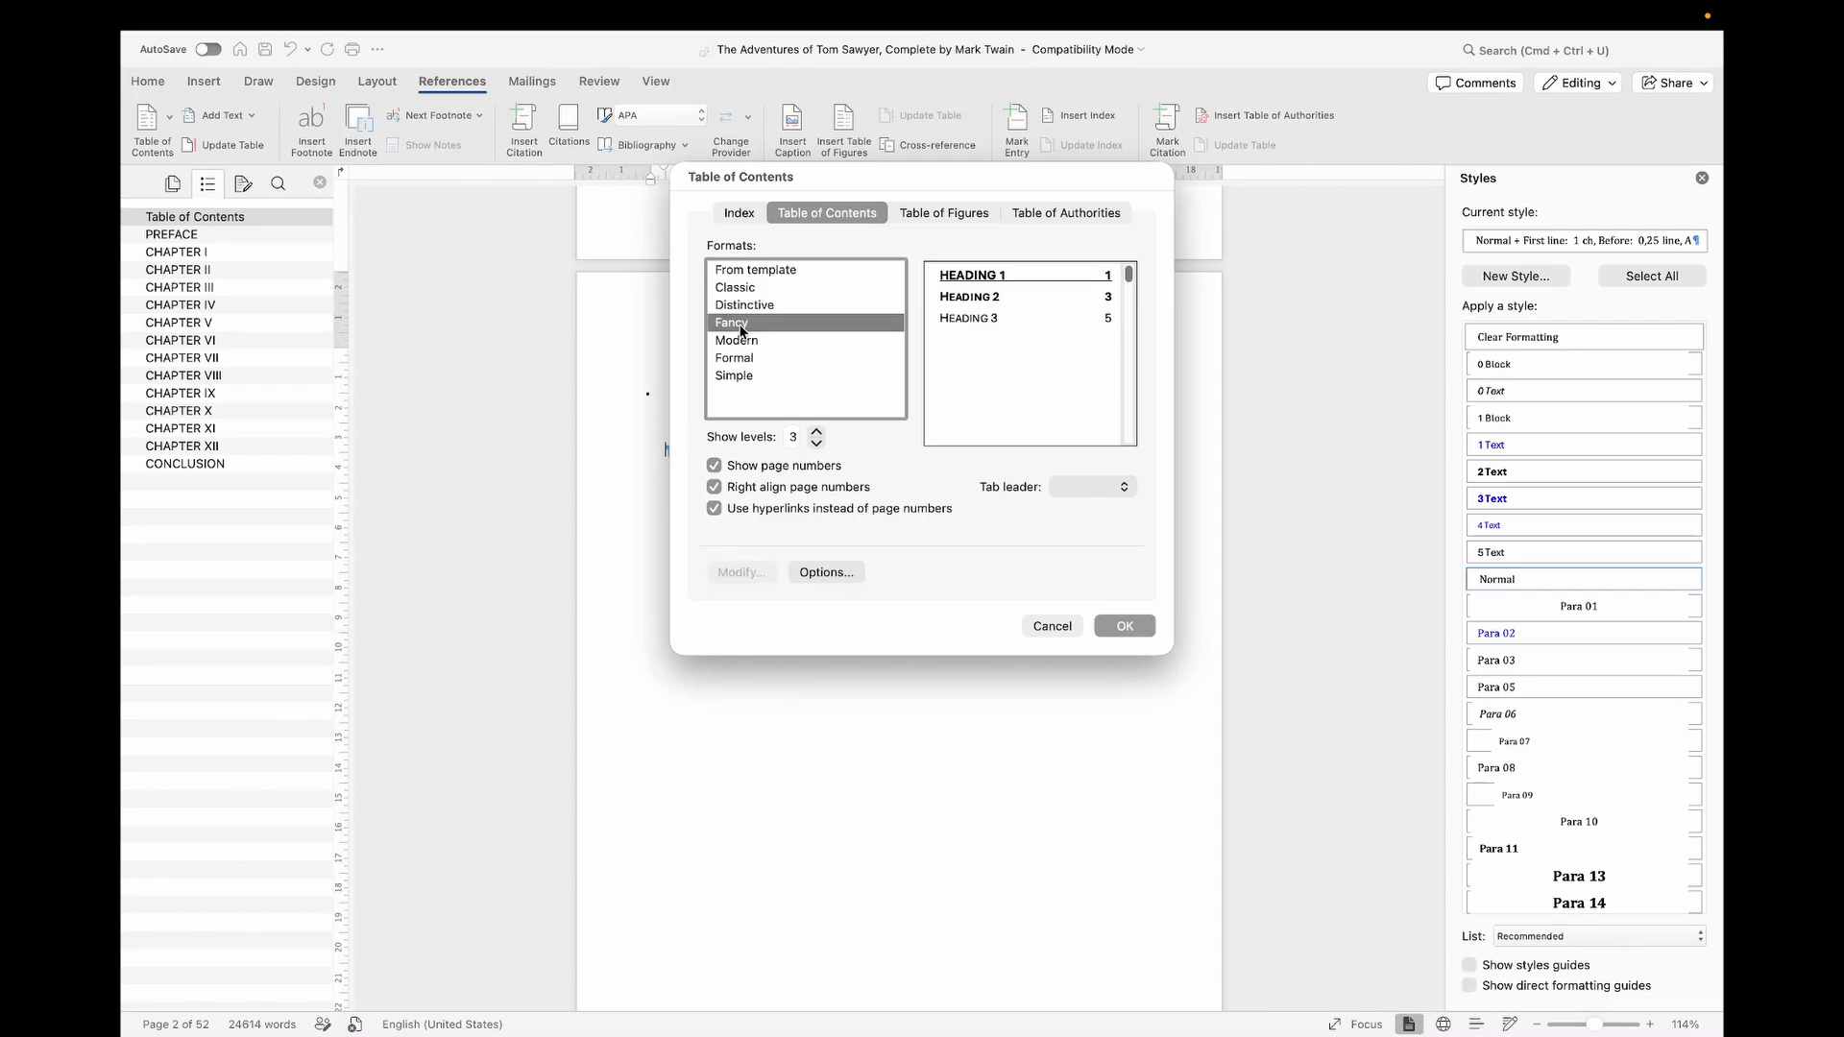
left_click(745, 378)
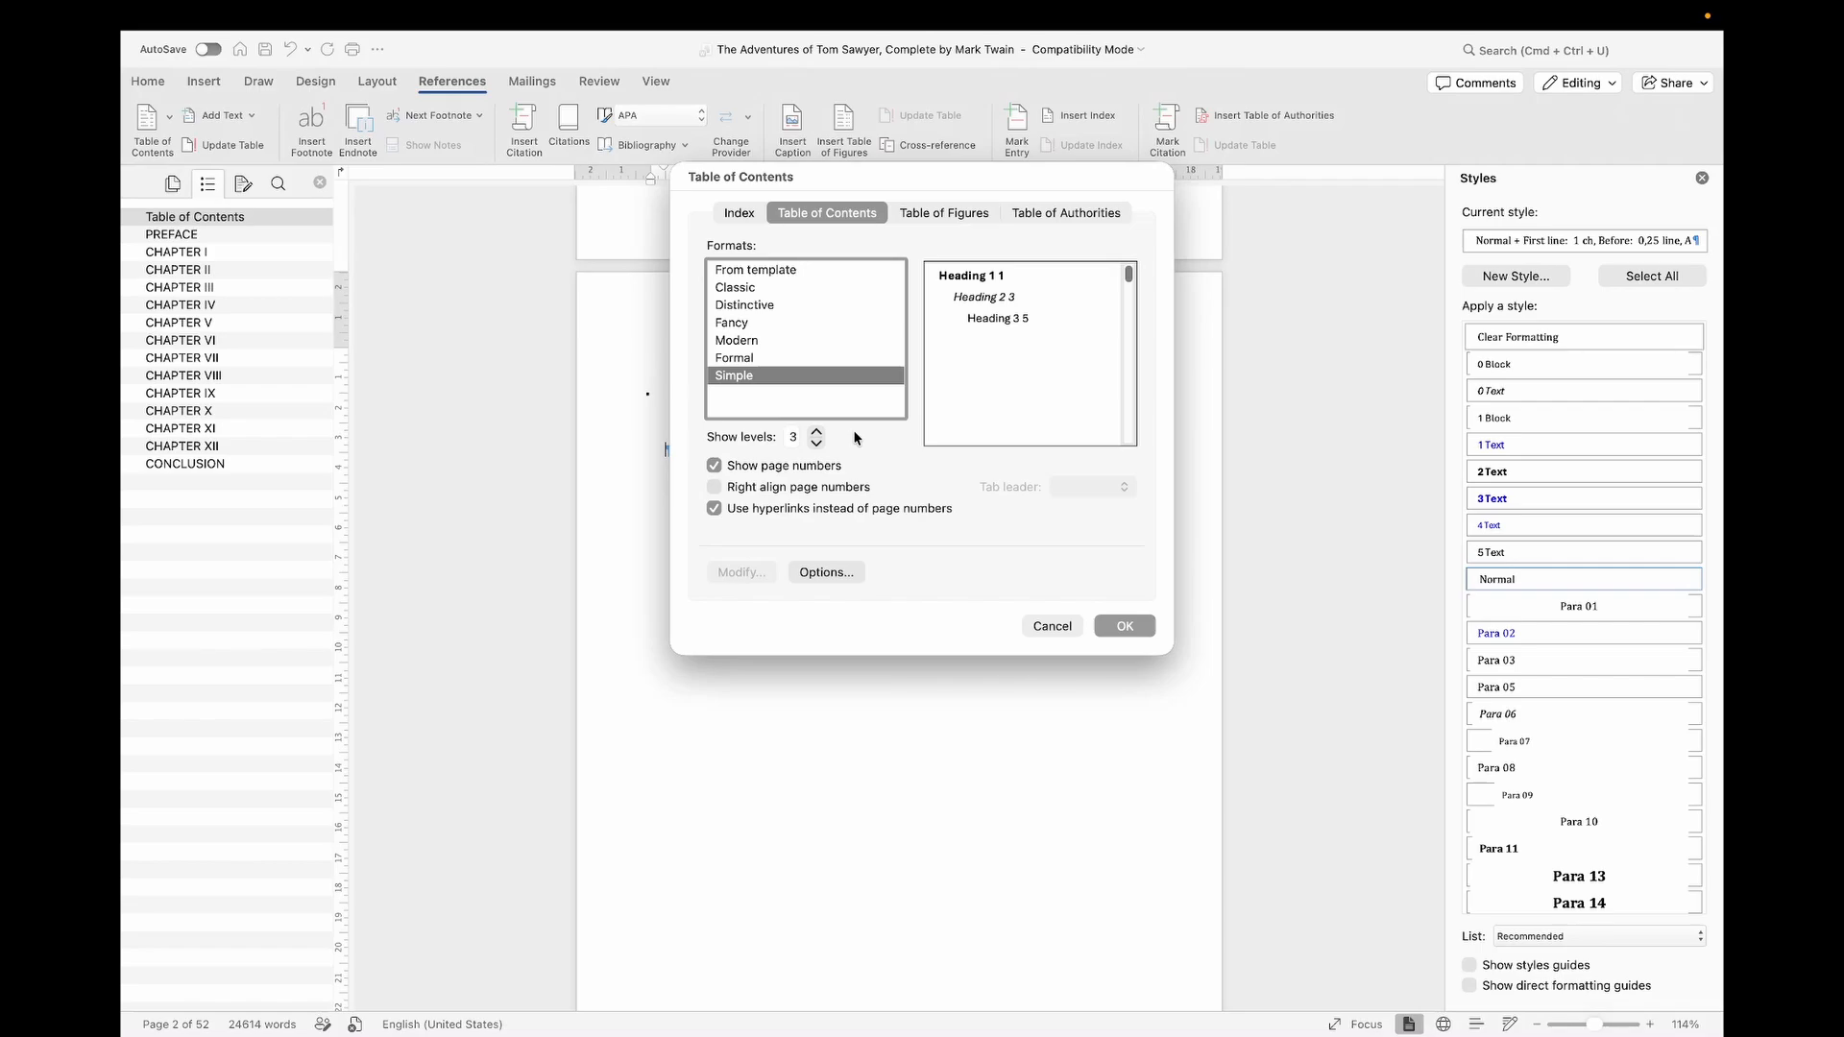
Step: Limit the table of contents to 1 level, turn off page numbers while keeping hyperlinks, and insert it
left_click(816, 443)
left_click(816, 443)
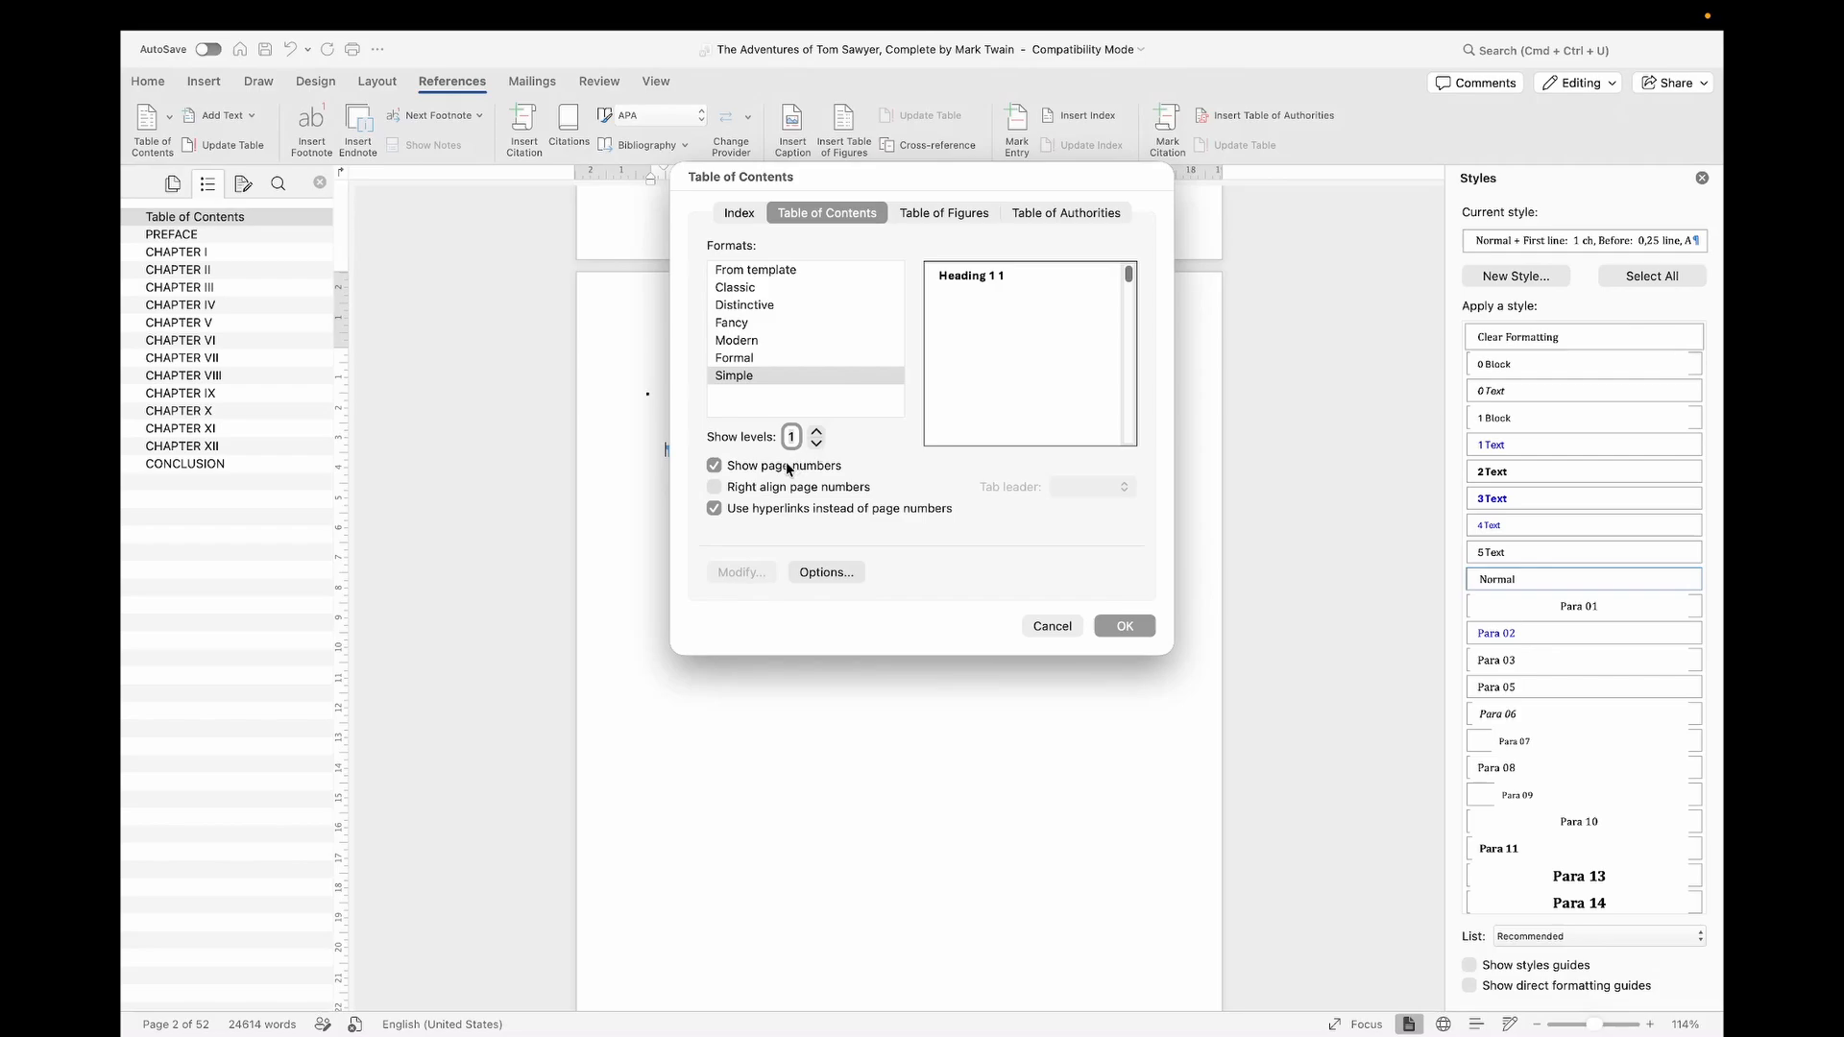
left_click(788, 469)
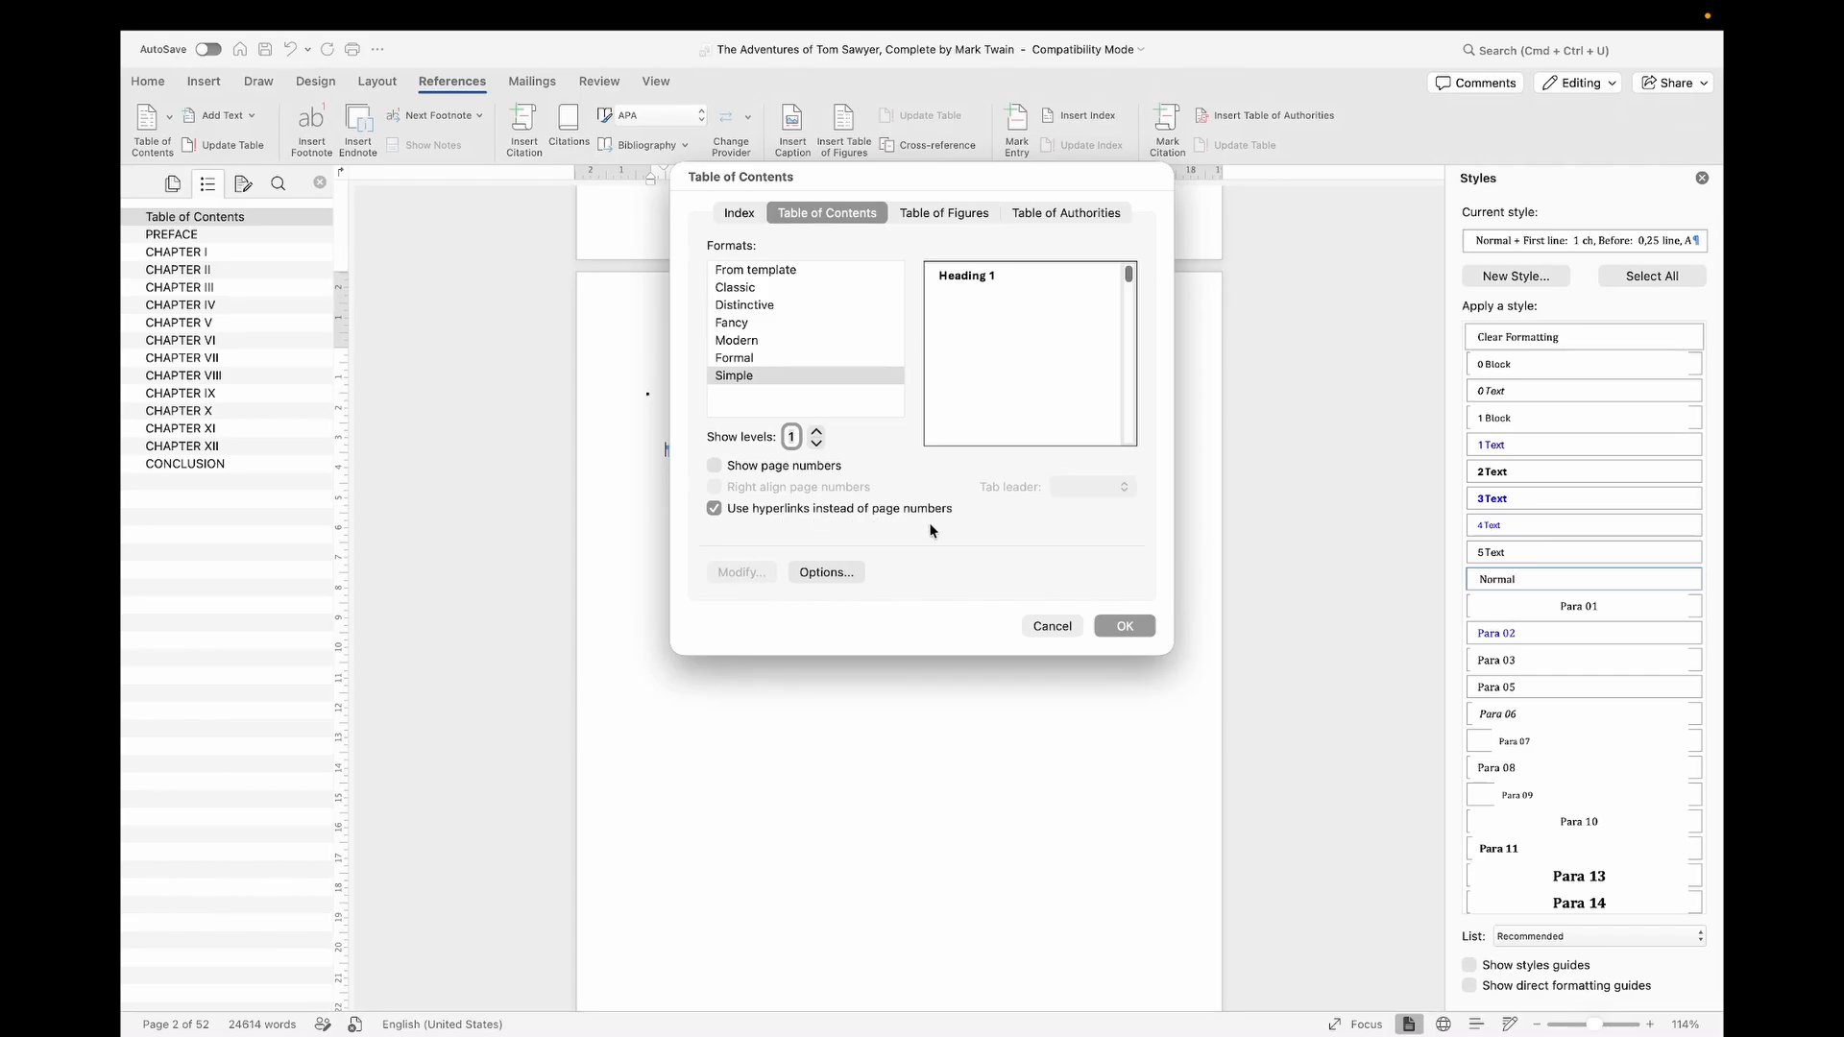
left_click(1107, 626)
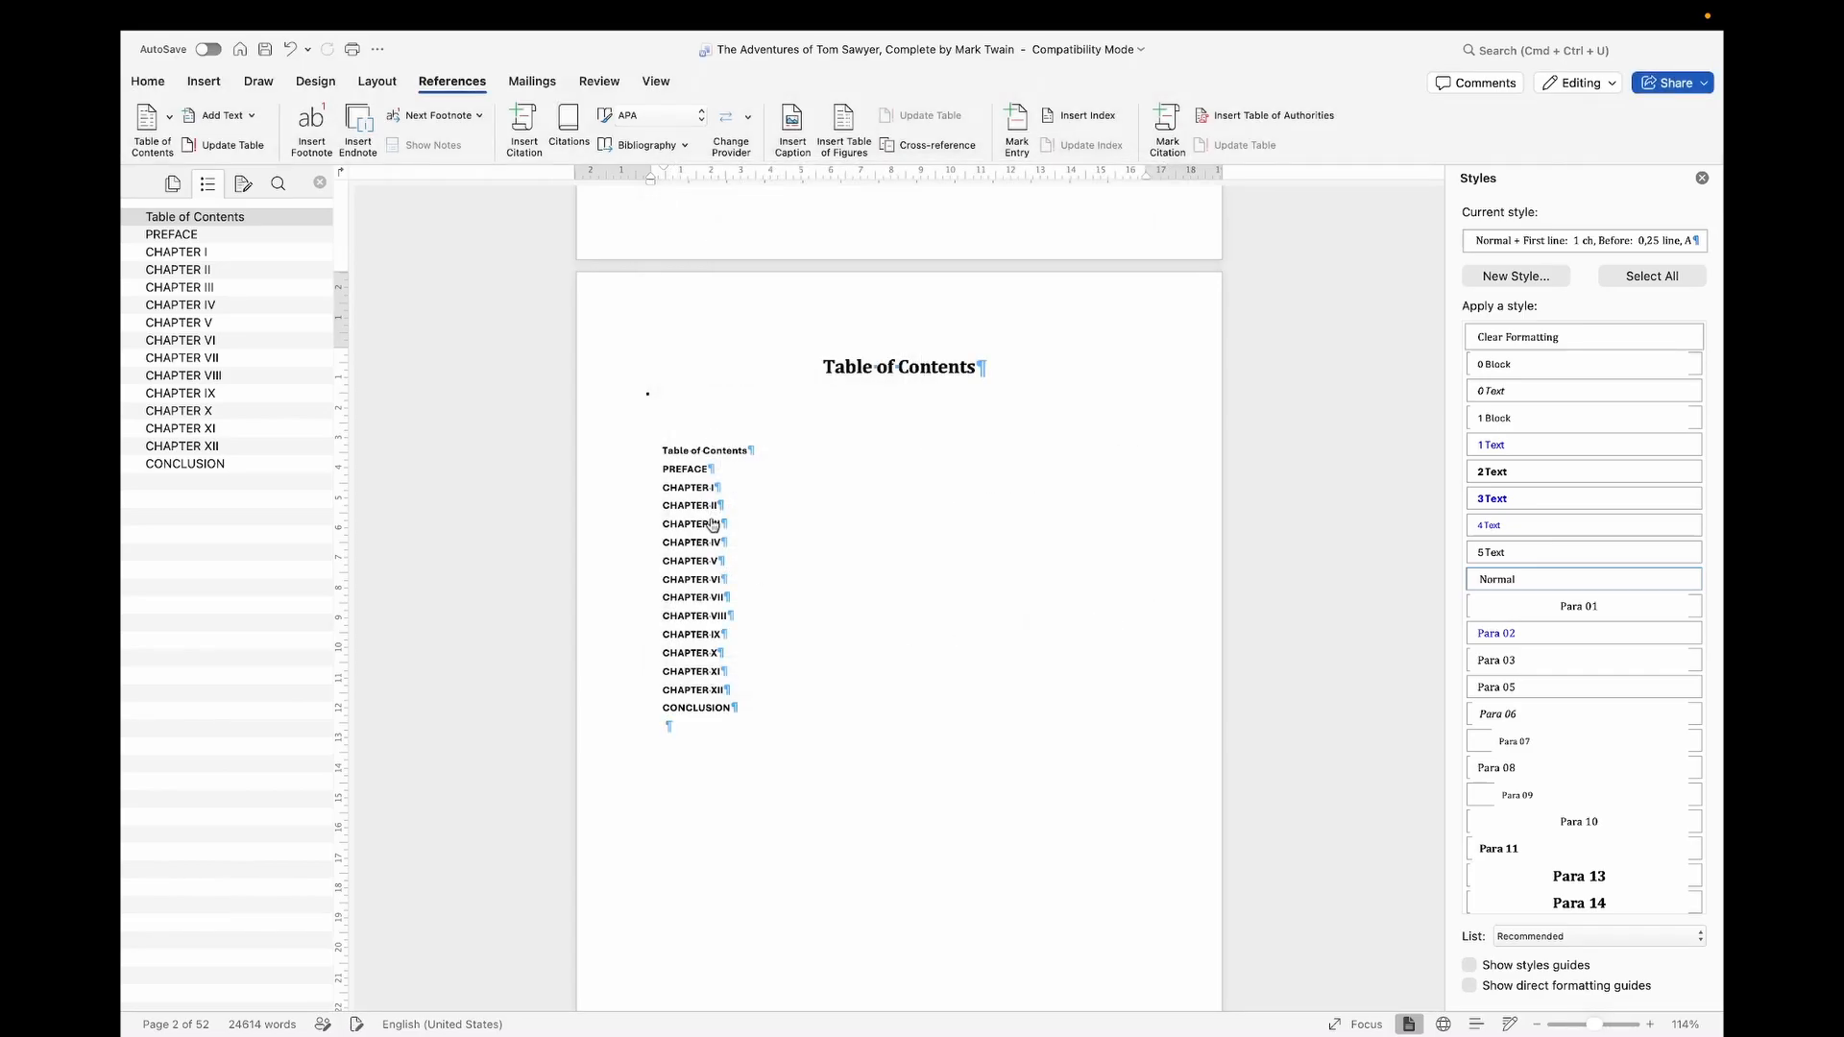
Step: Set the font of all table of contents entries to Cambria, 12 pt
scroll(713, 528, "up", 3)
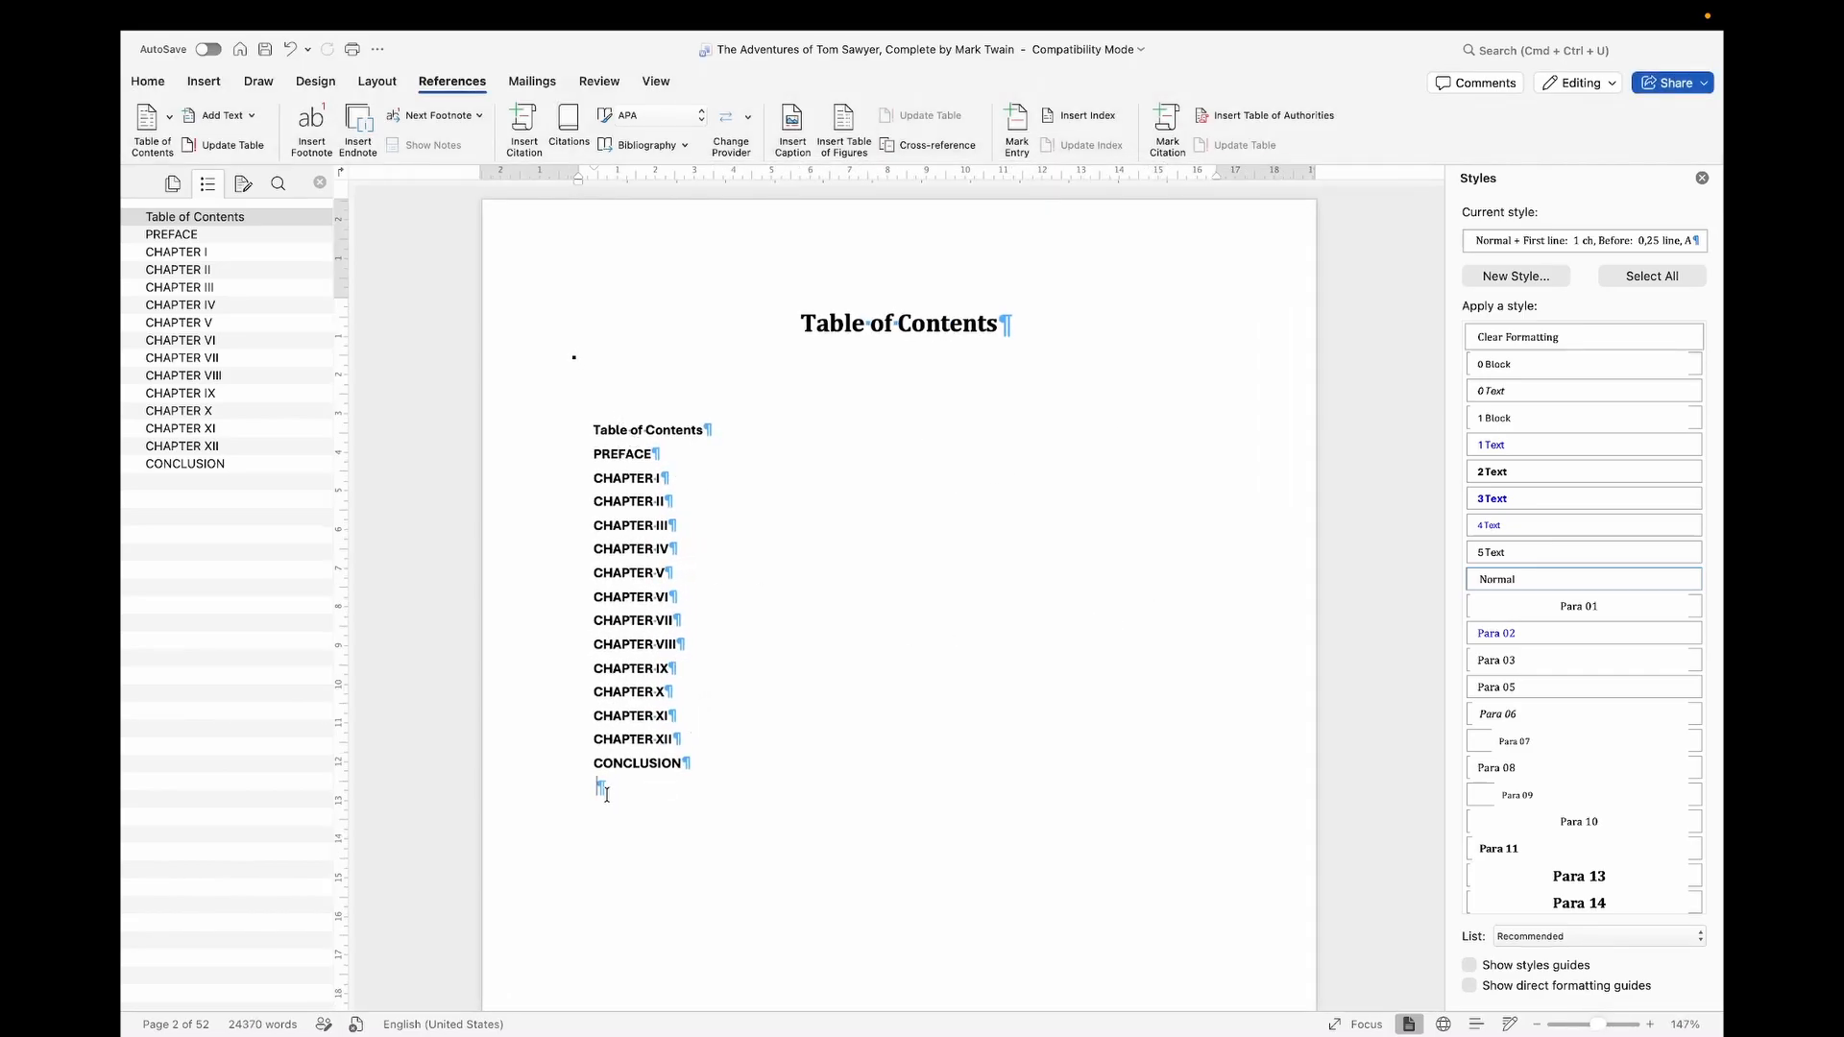
left_click_drag(605, 786, 574, 440)
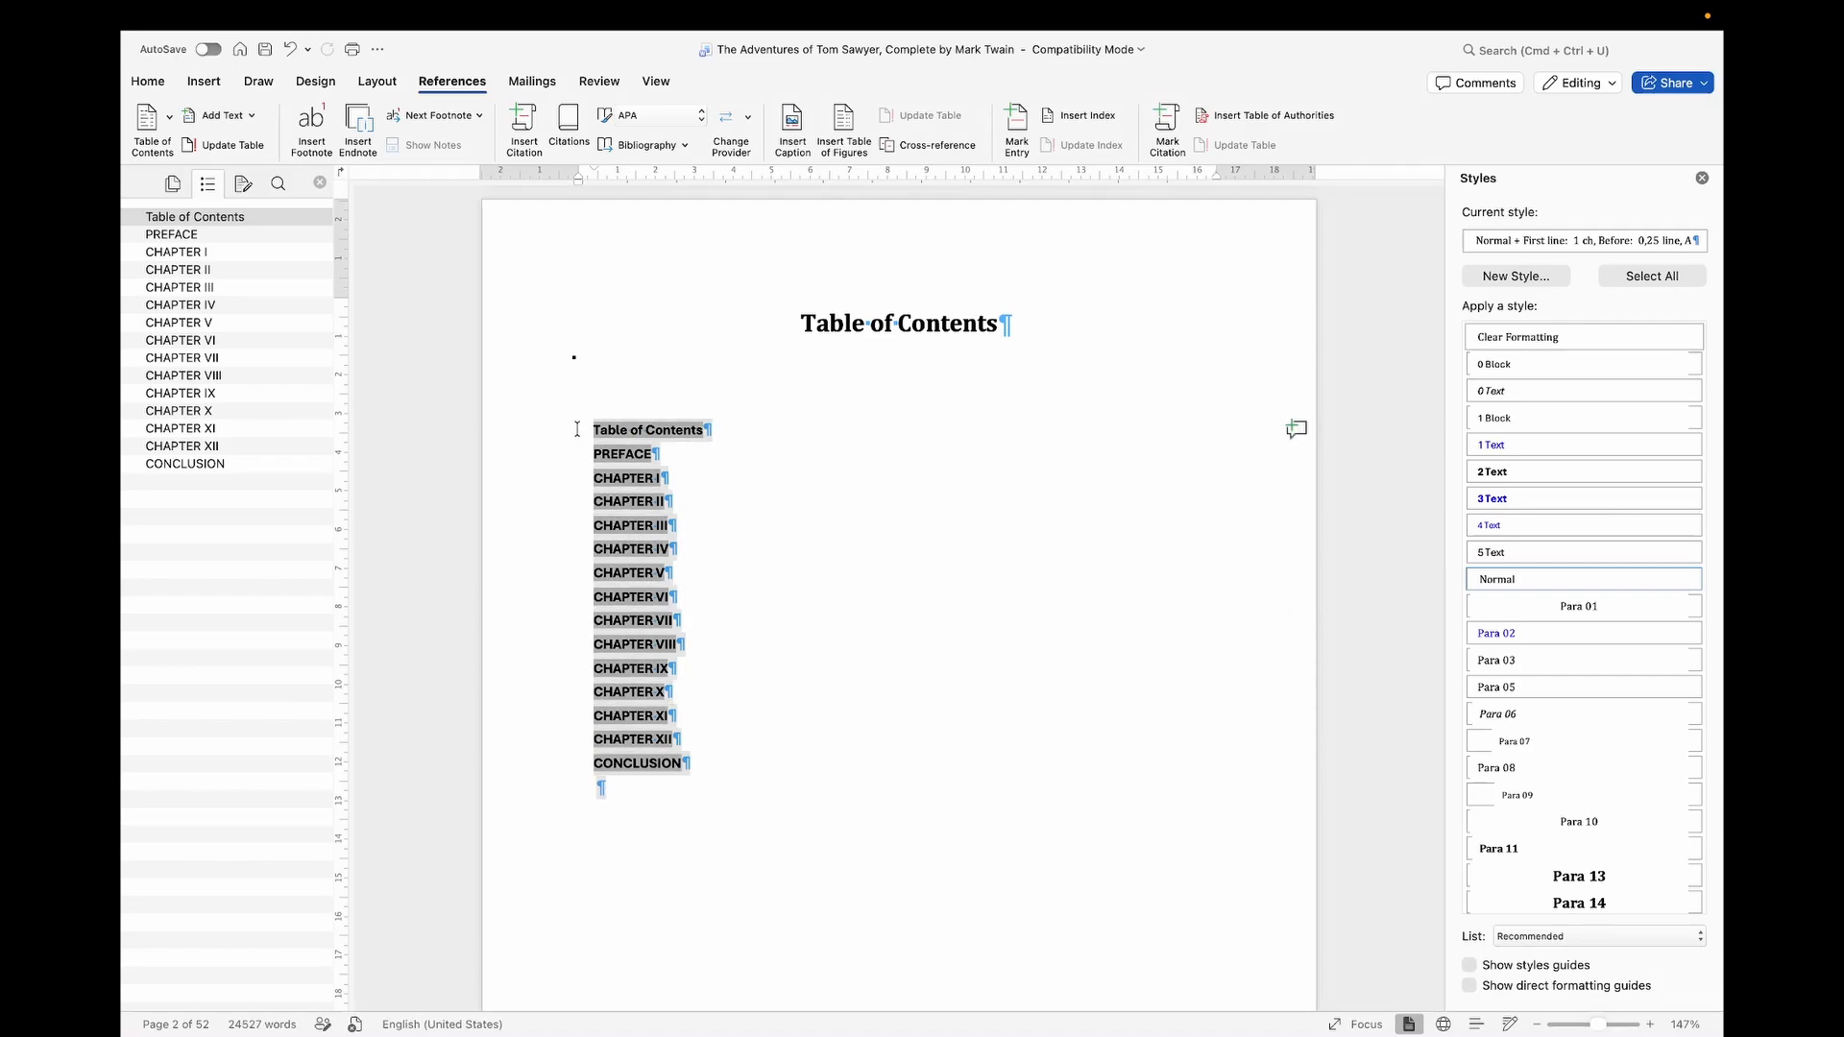
left_click(147, 81)
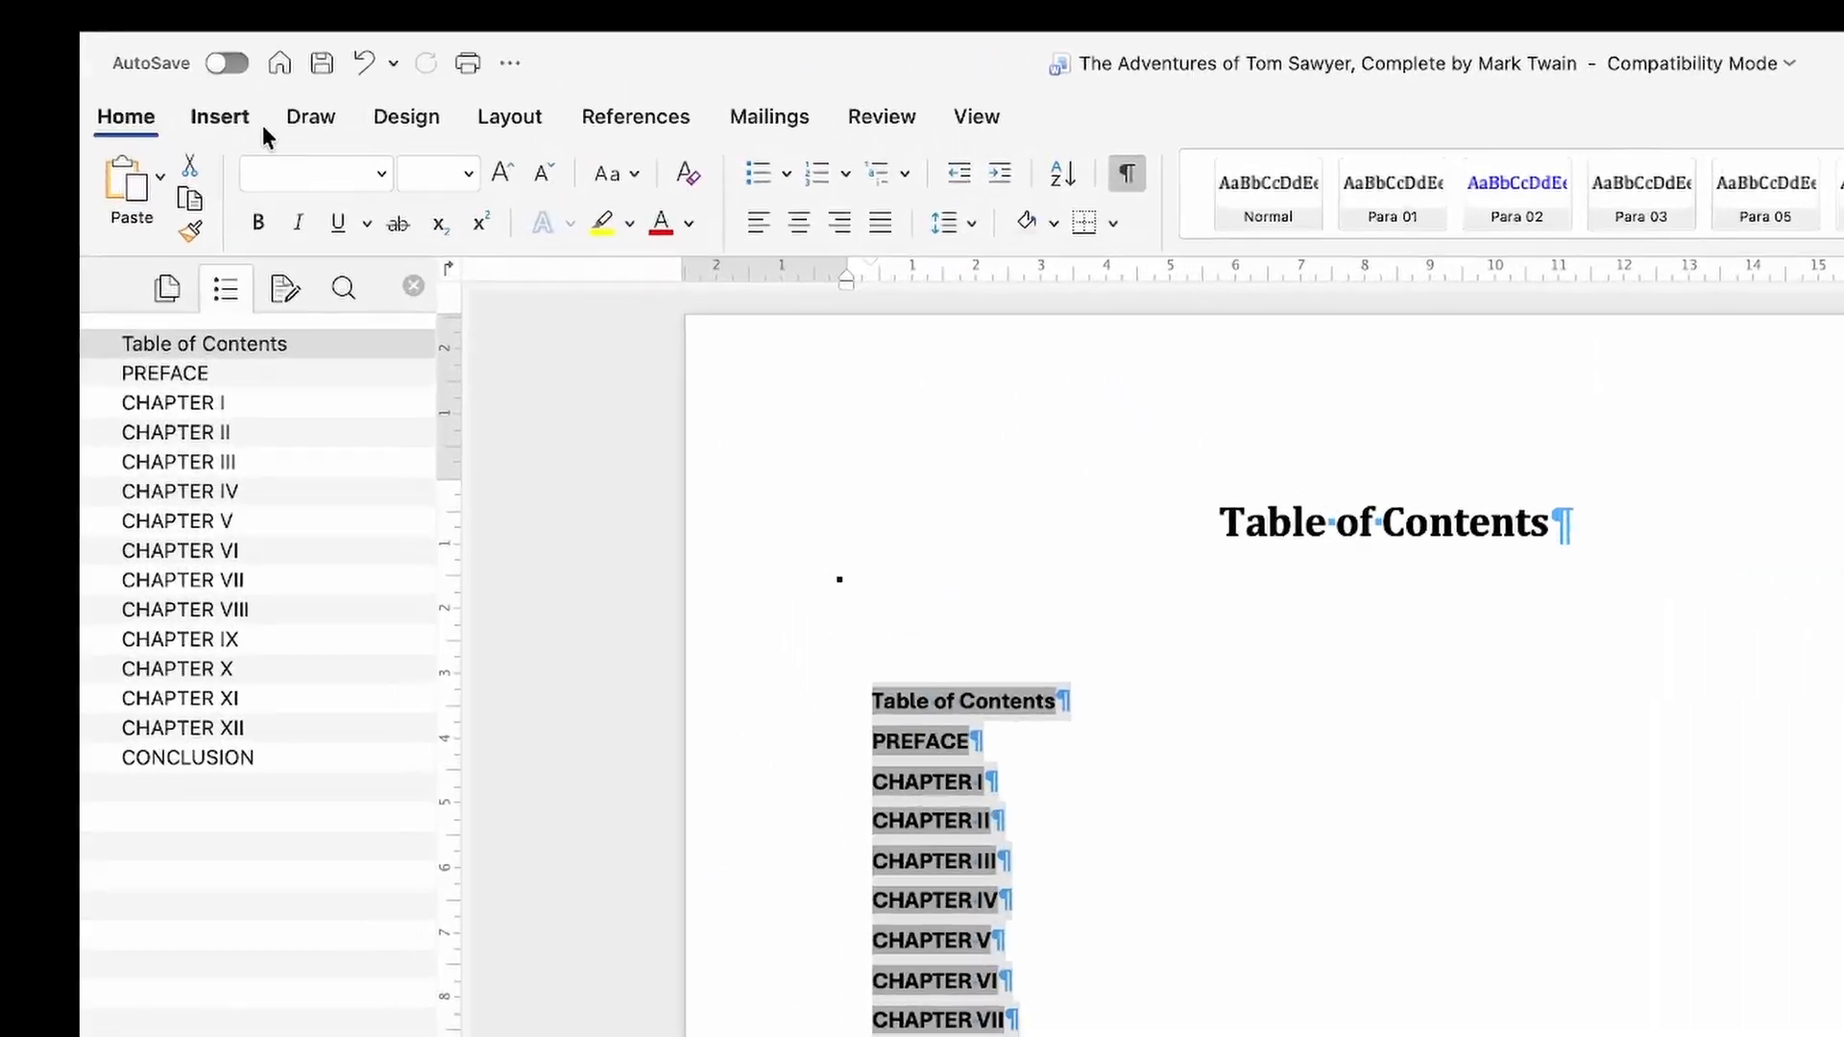
left_click(312, 169)
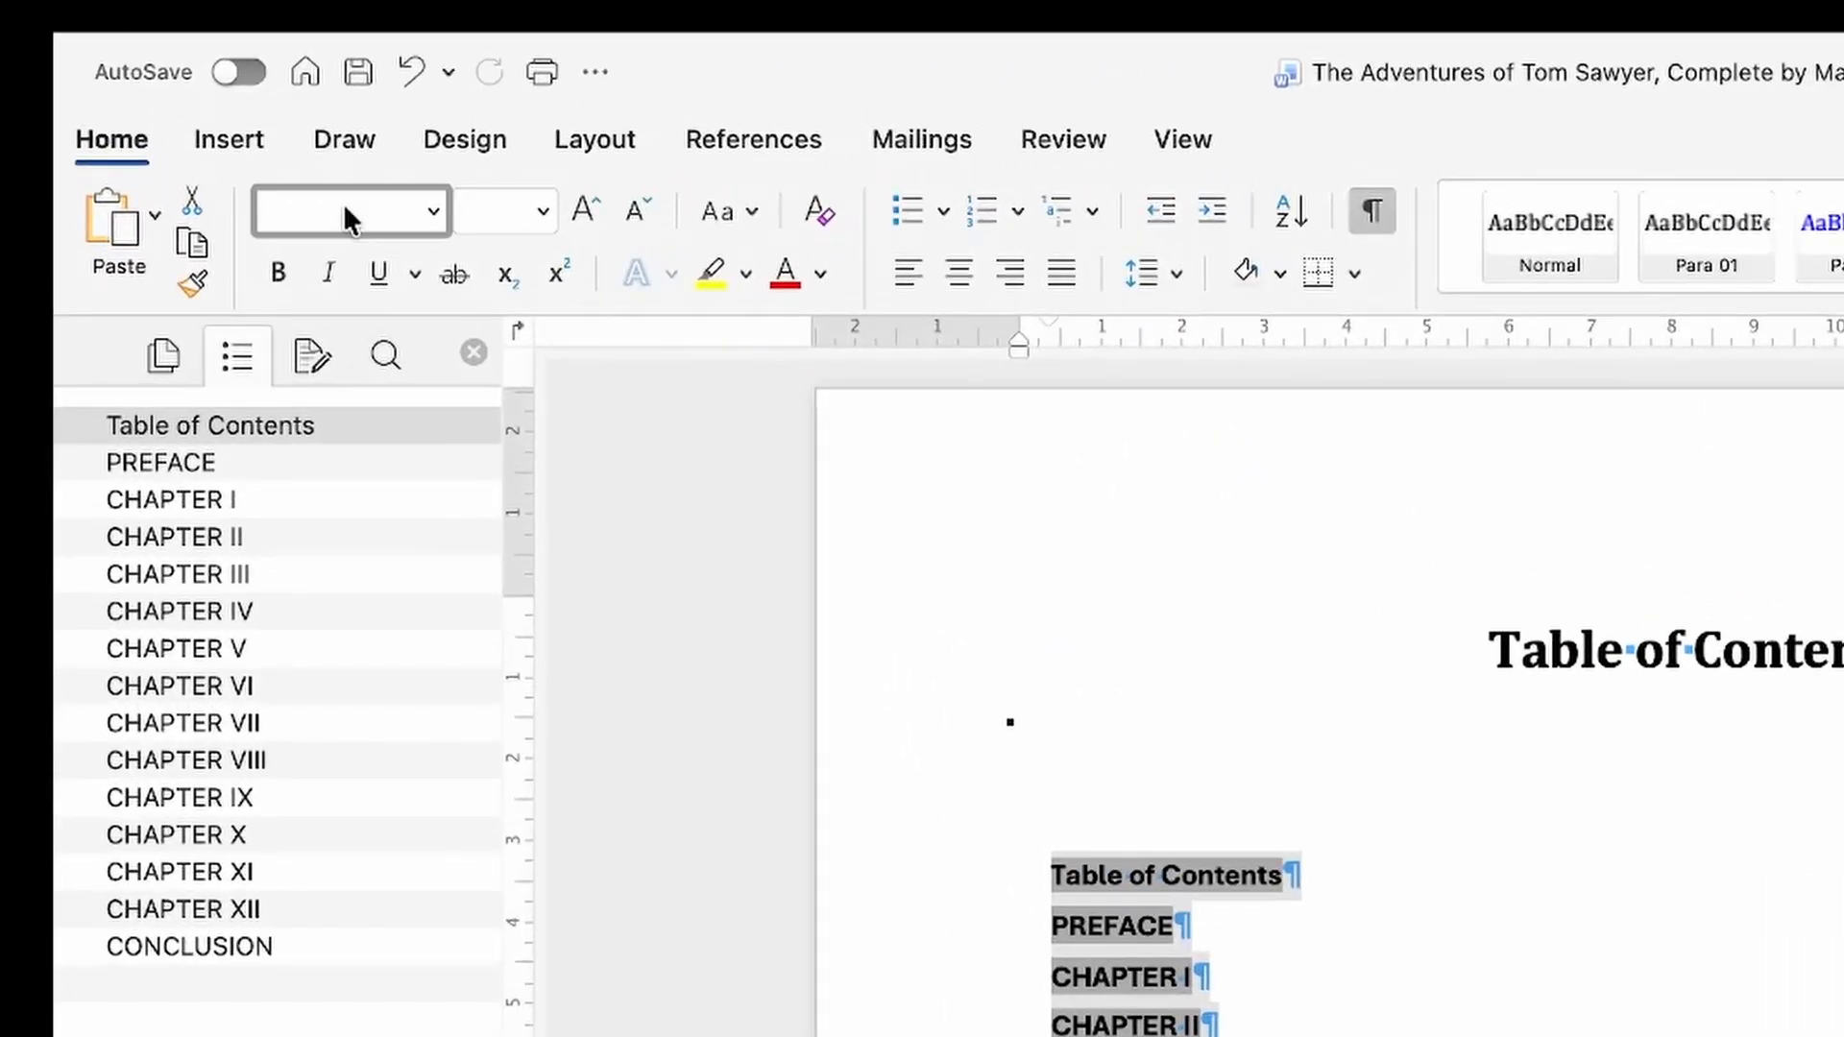
type("Cal")
type("m")
key("Return")
left_click(498, 192)
type("12")
key("Return")
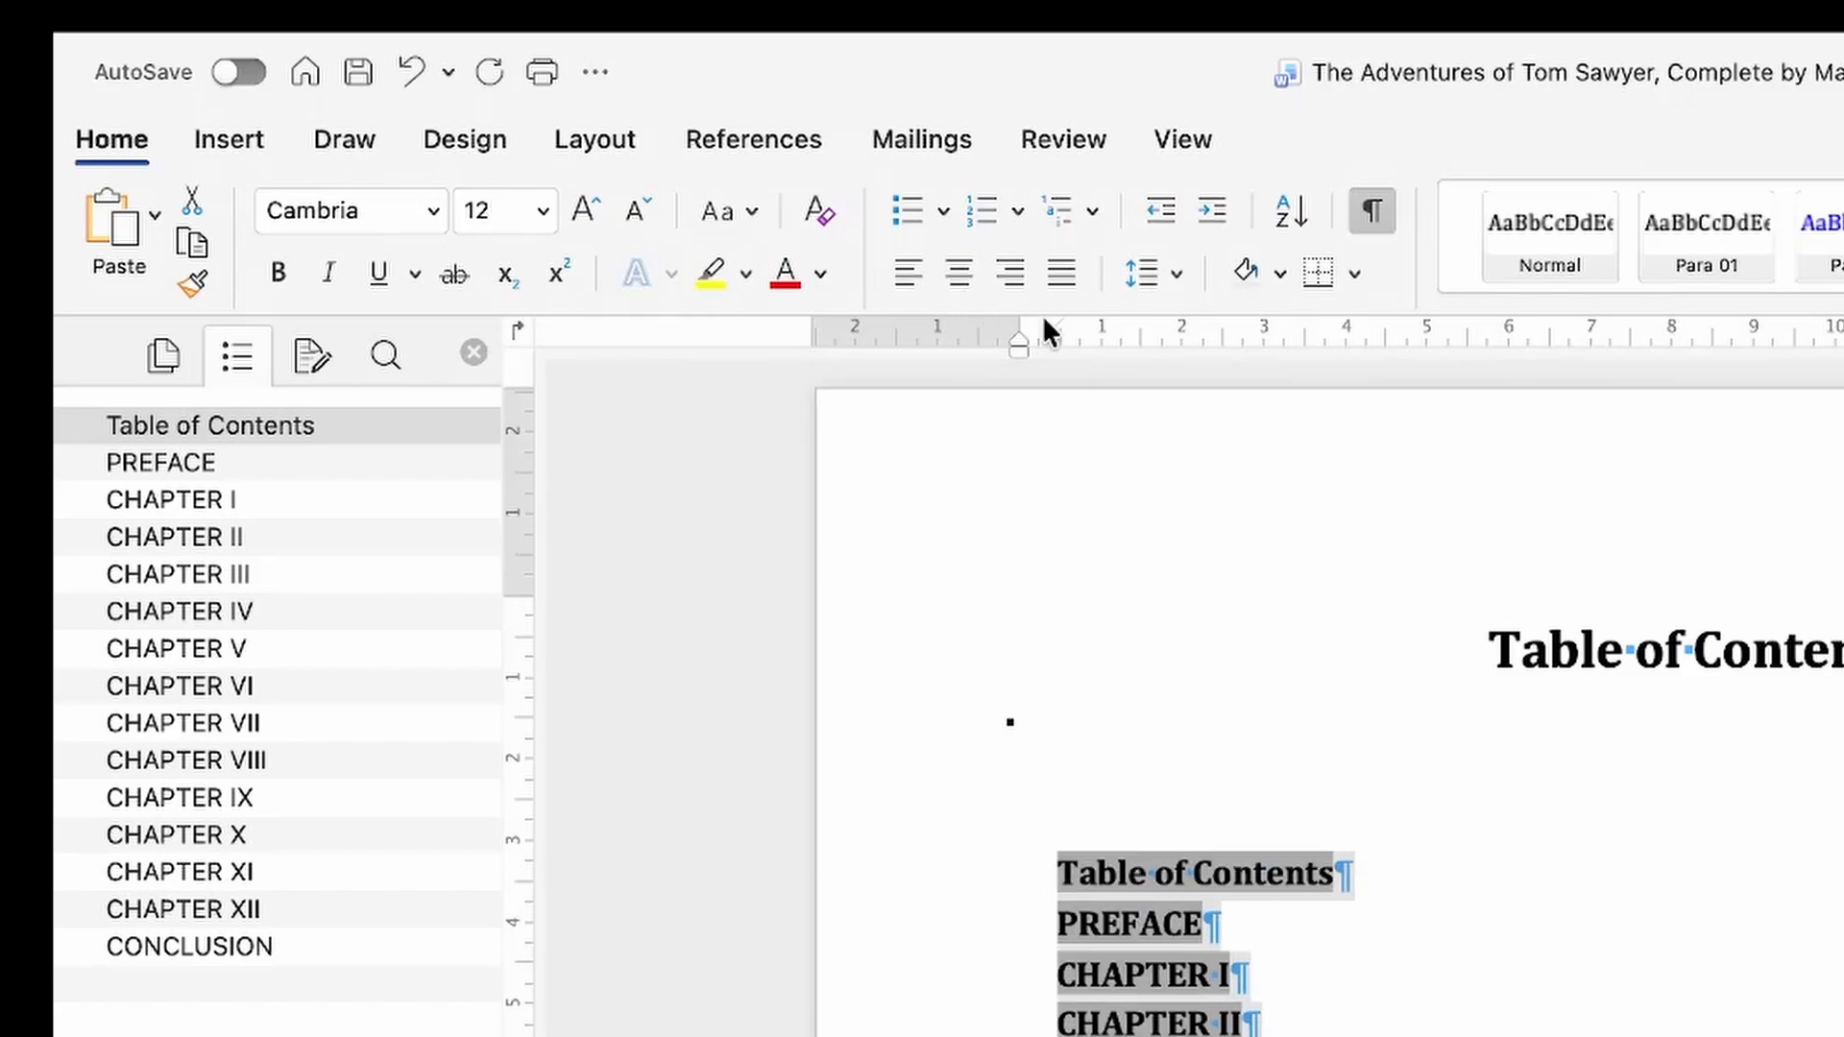
Step: Set the line spacing of the contents entries to 1,15 and remove their bold formatting
left_click(1149, 274)
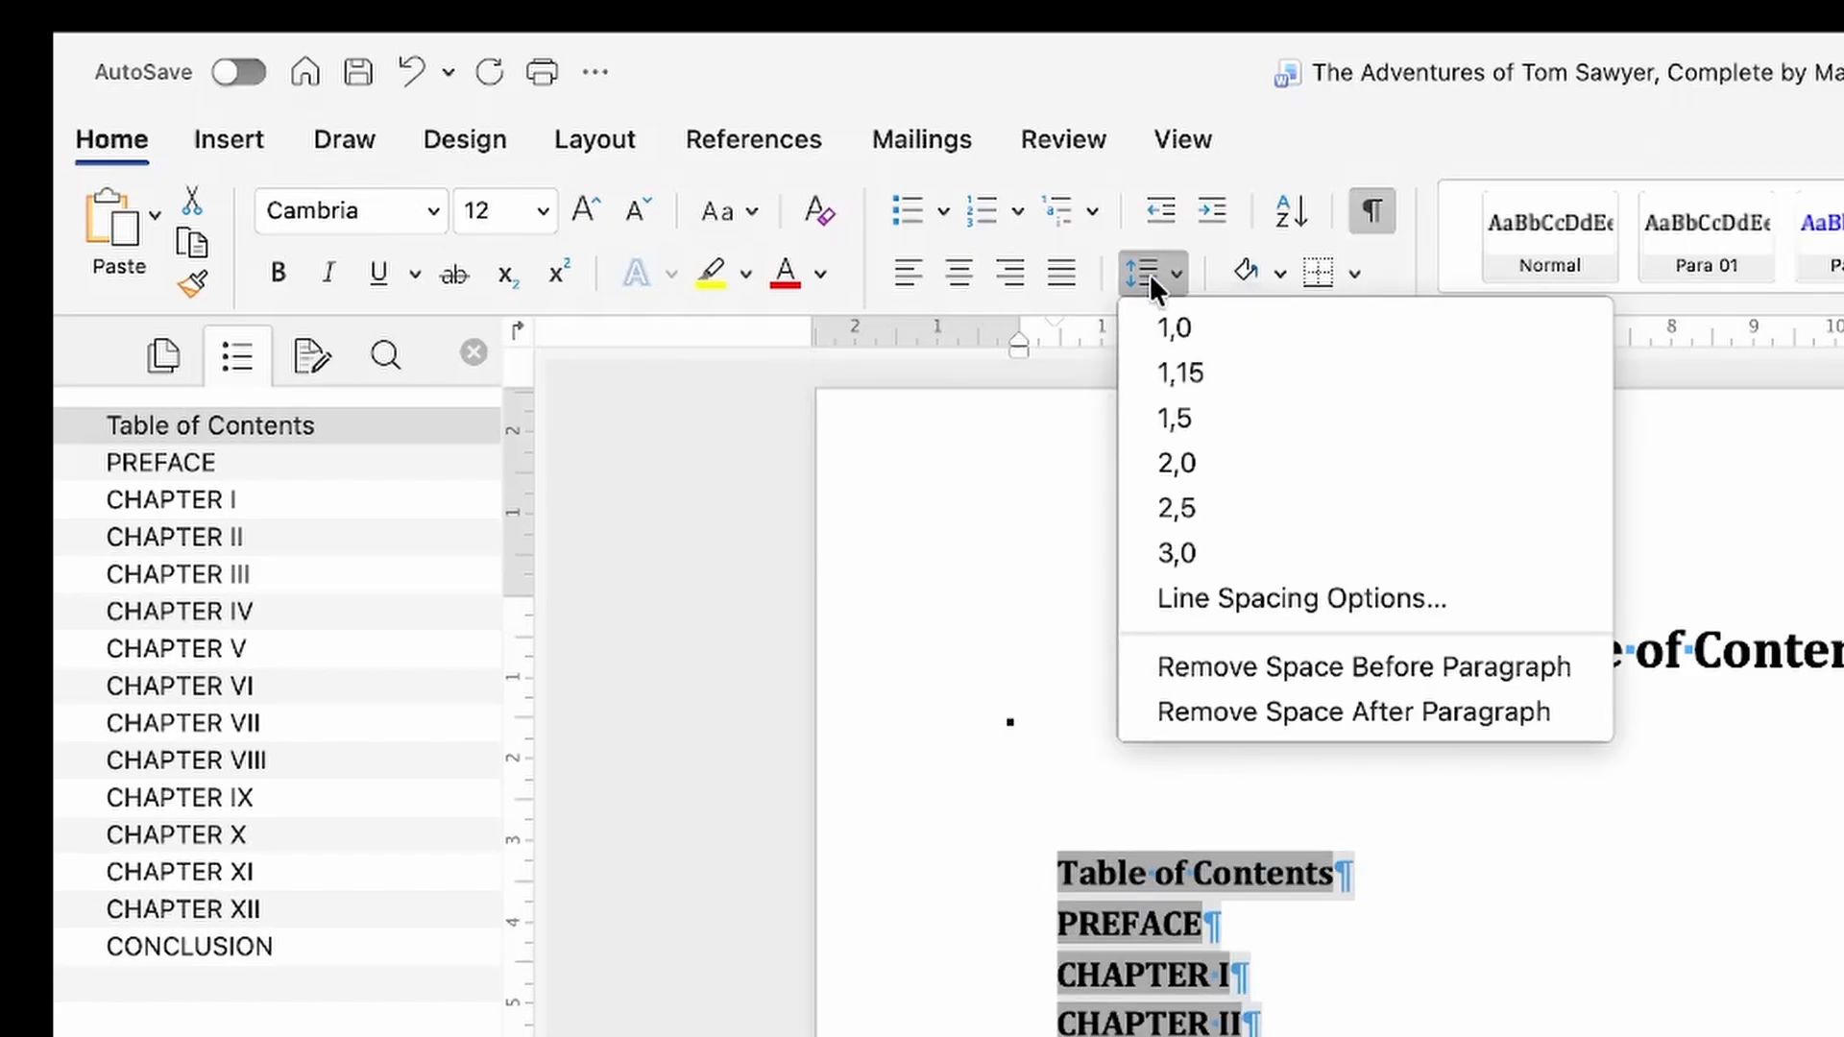
left_click(1212, 376)
scroll(793, 414, "down", 2)
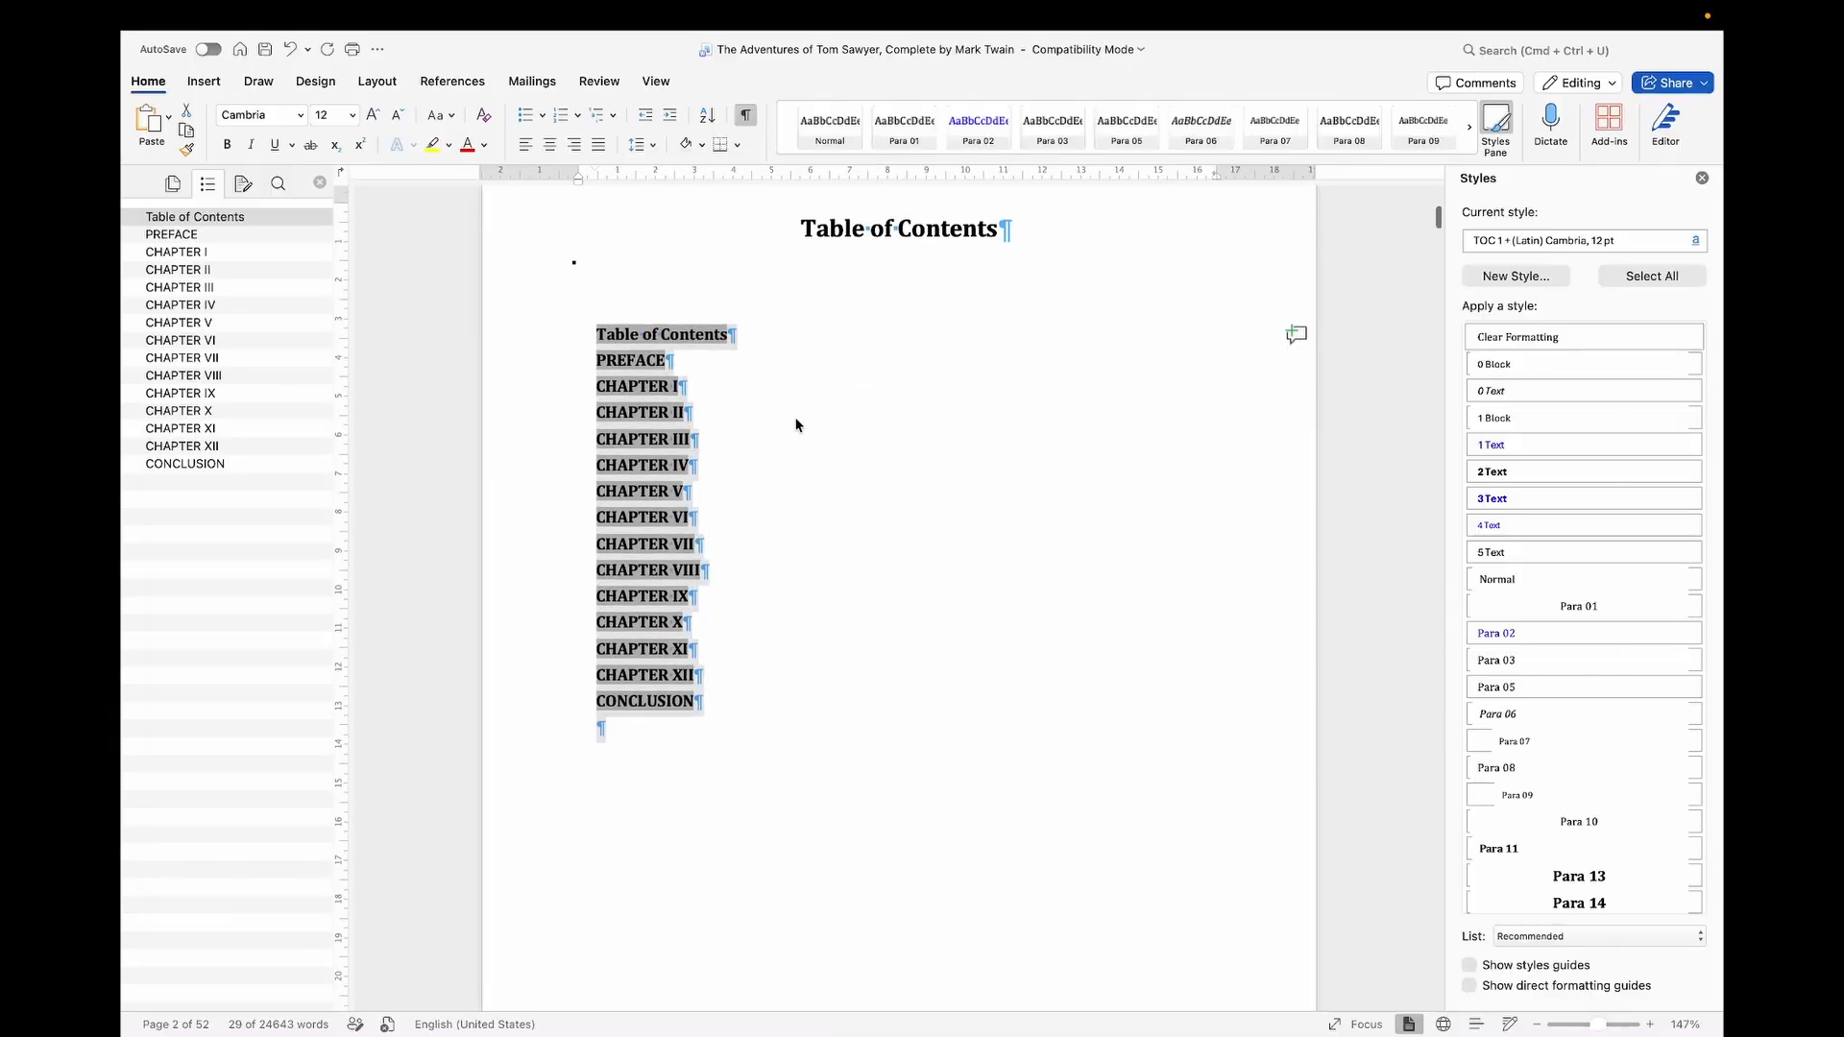
key("ctrl+b")
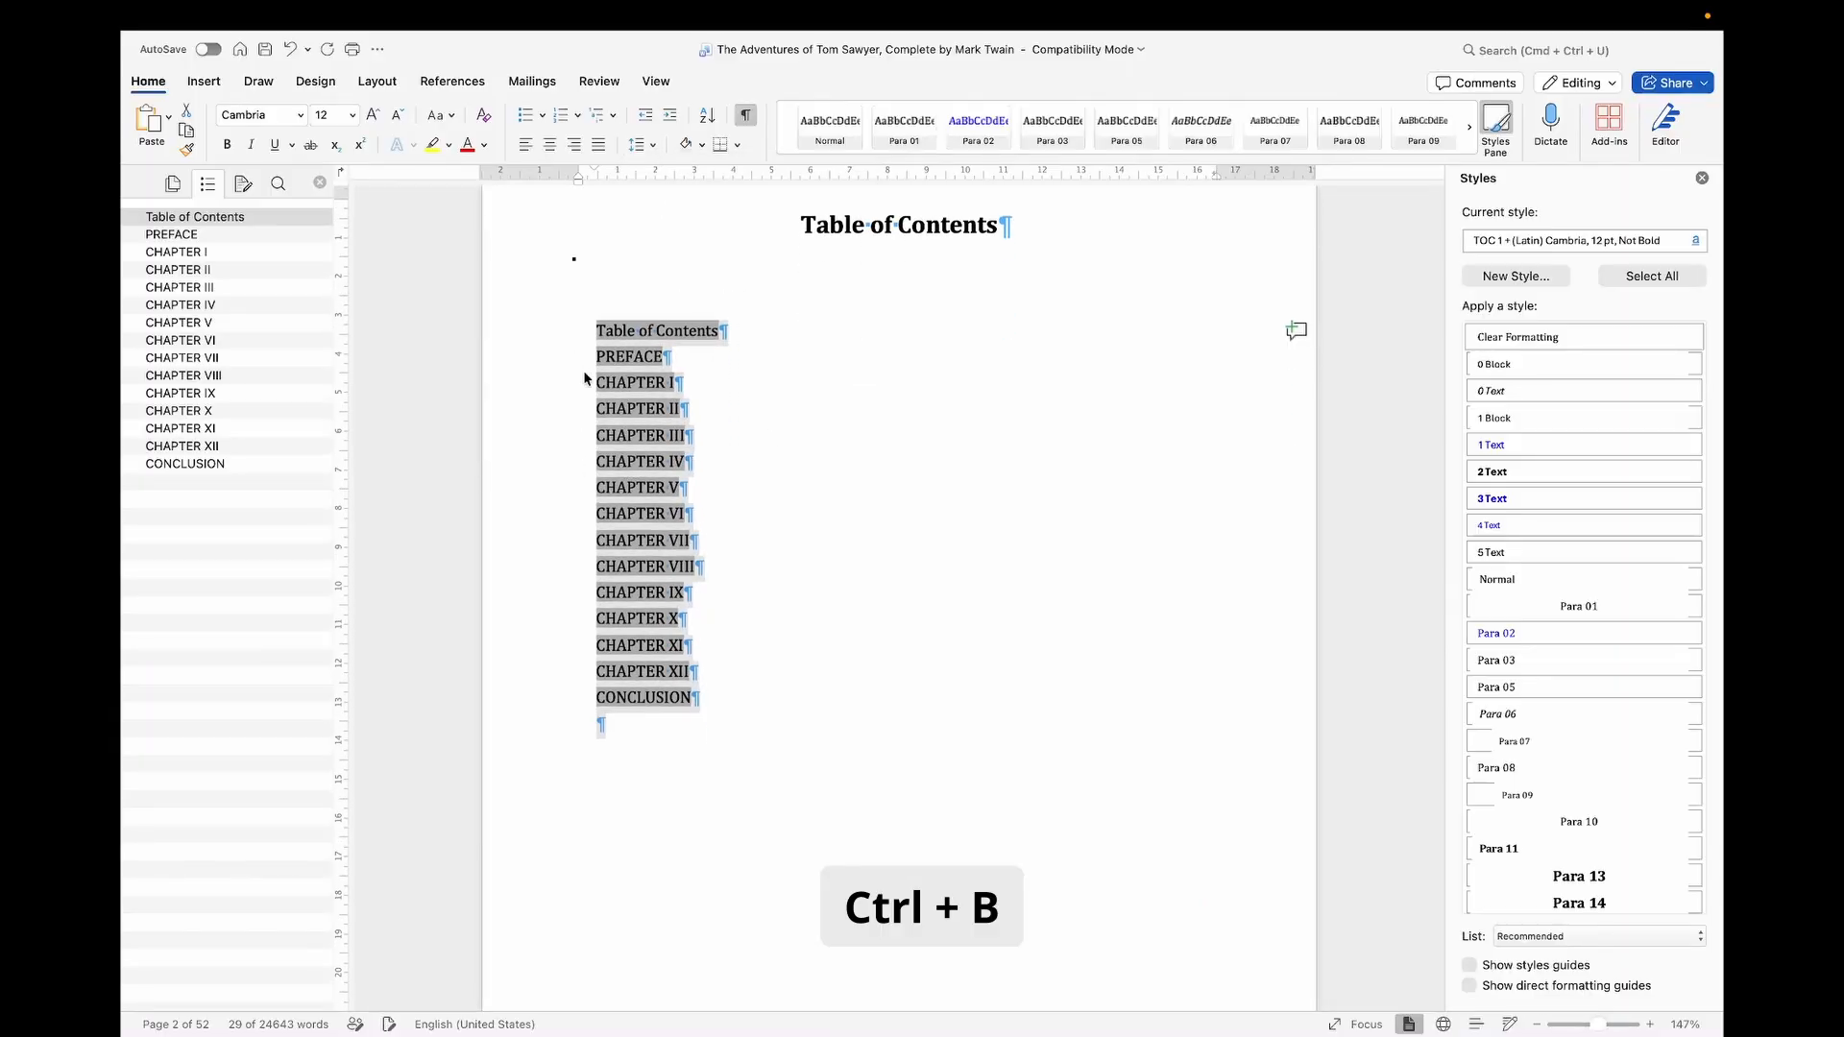
Step: Delete the Table of Contents entry and its empty line from the start of the contents list
left_click(753, 342)
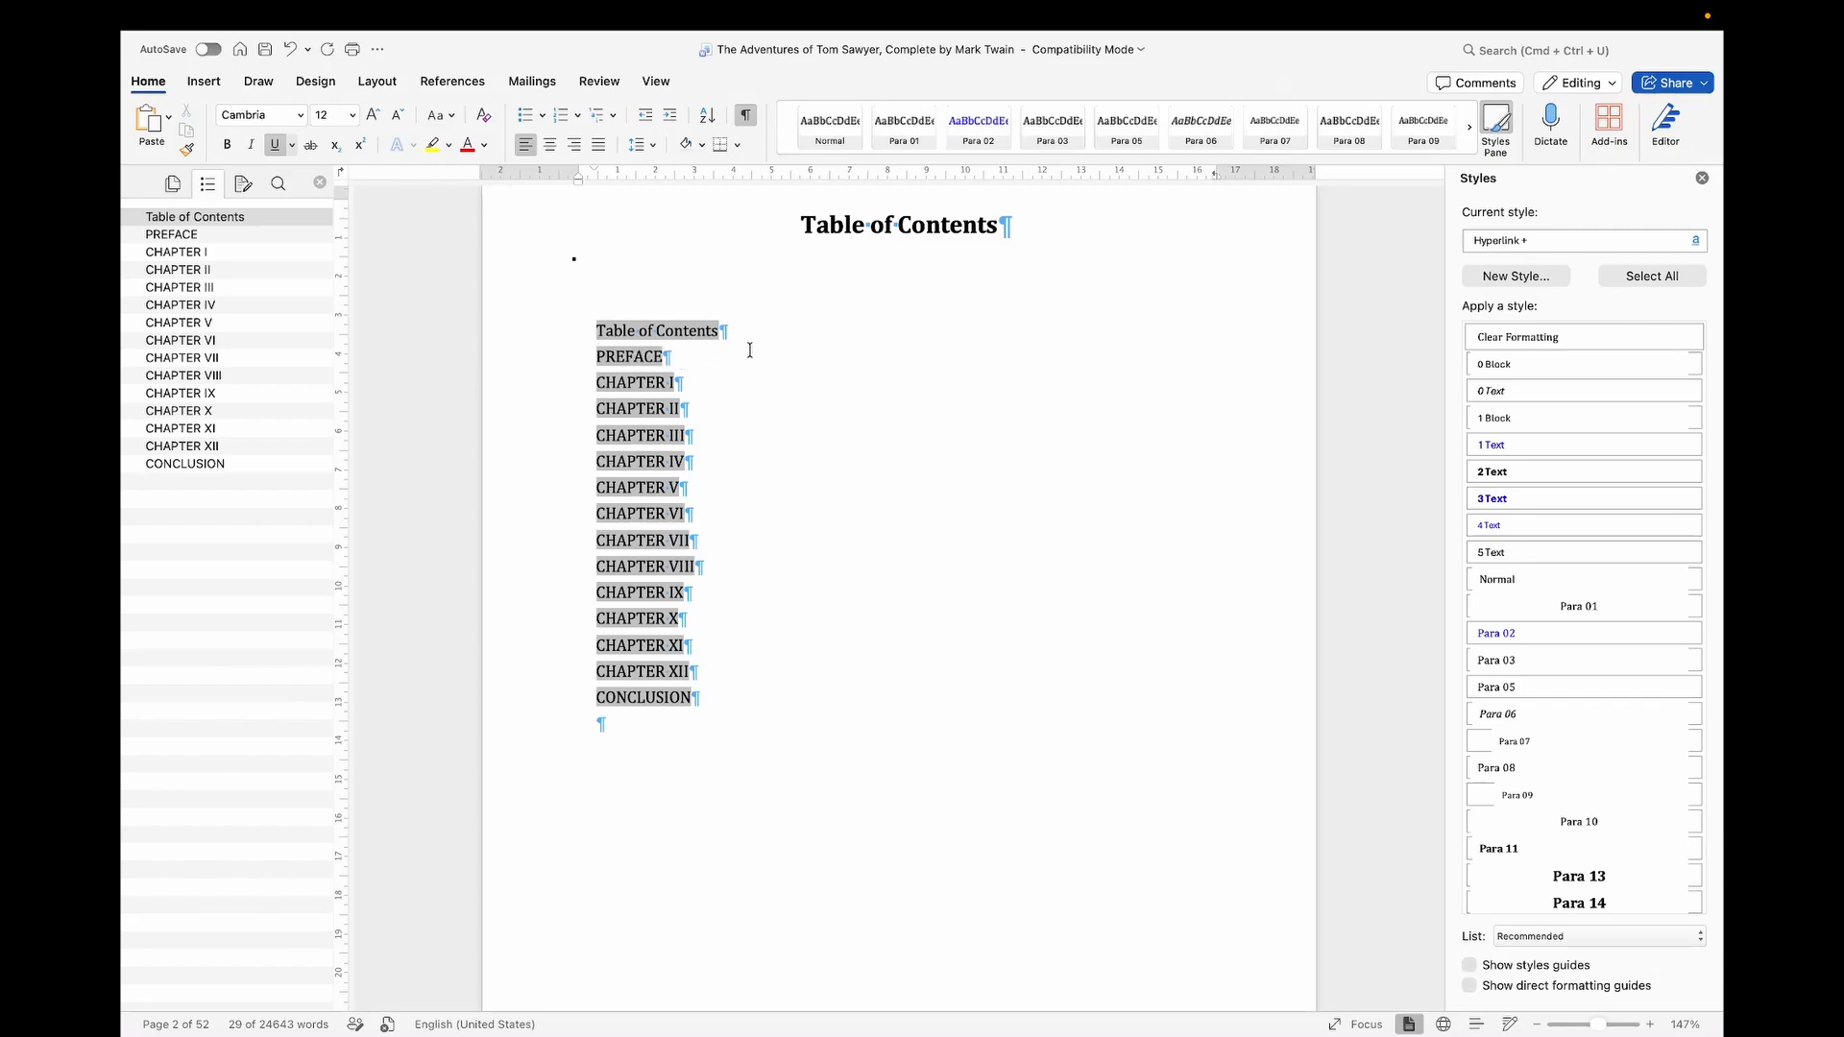
scroll(750, 349, "down", 1)
key("shift+Home")
key("BackSpace")
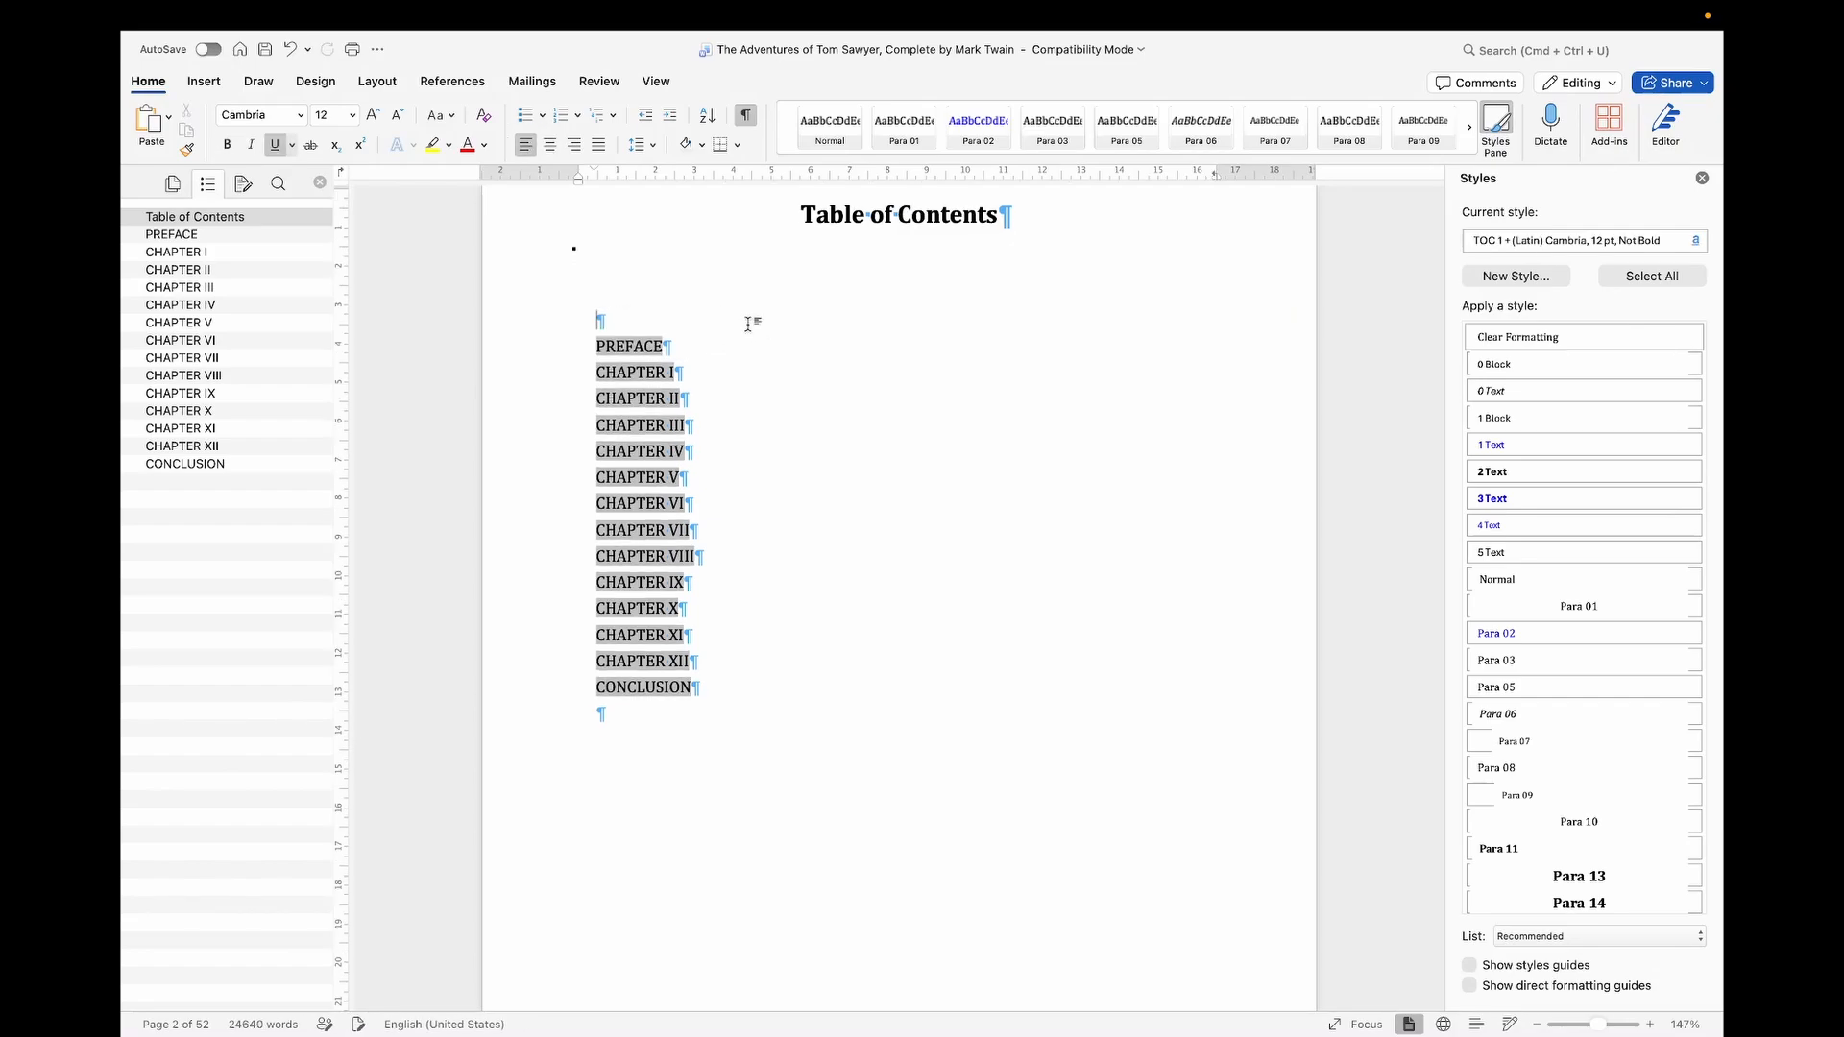
left_click(747, 322)
key("Down")
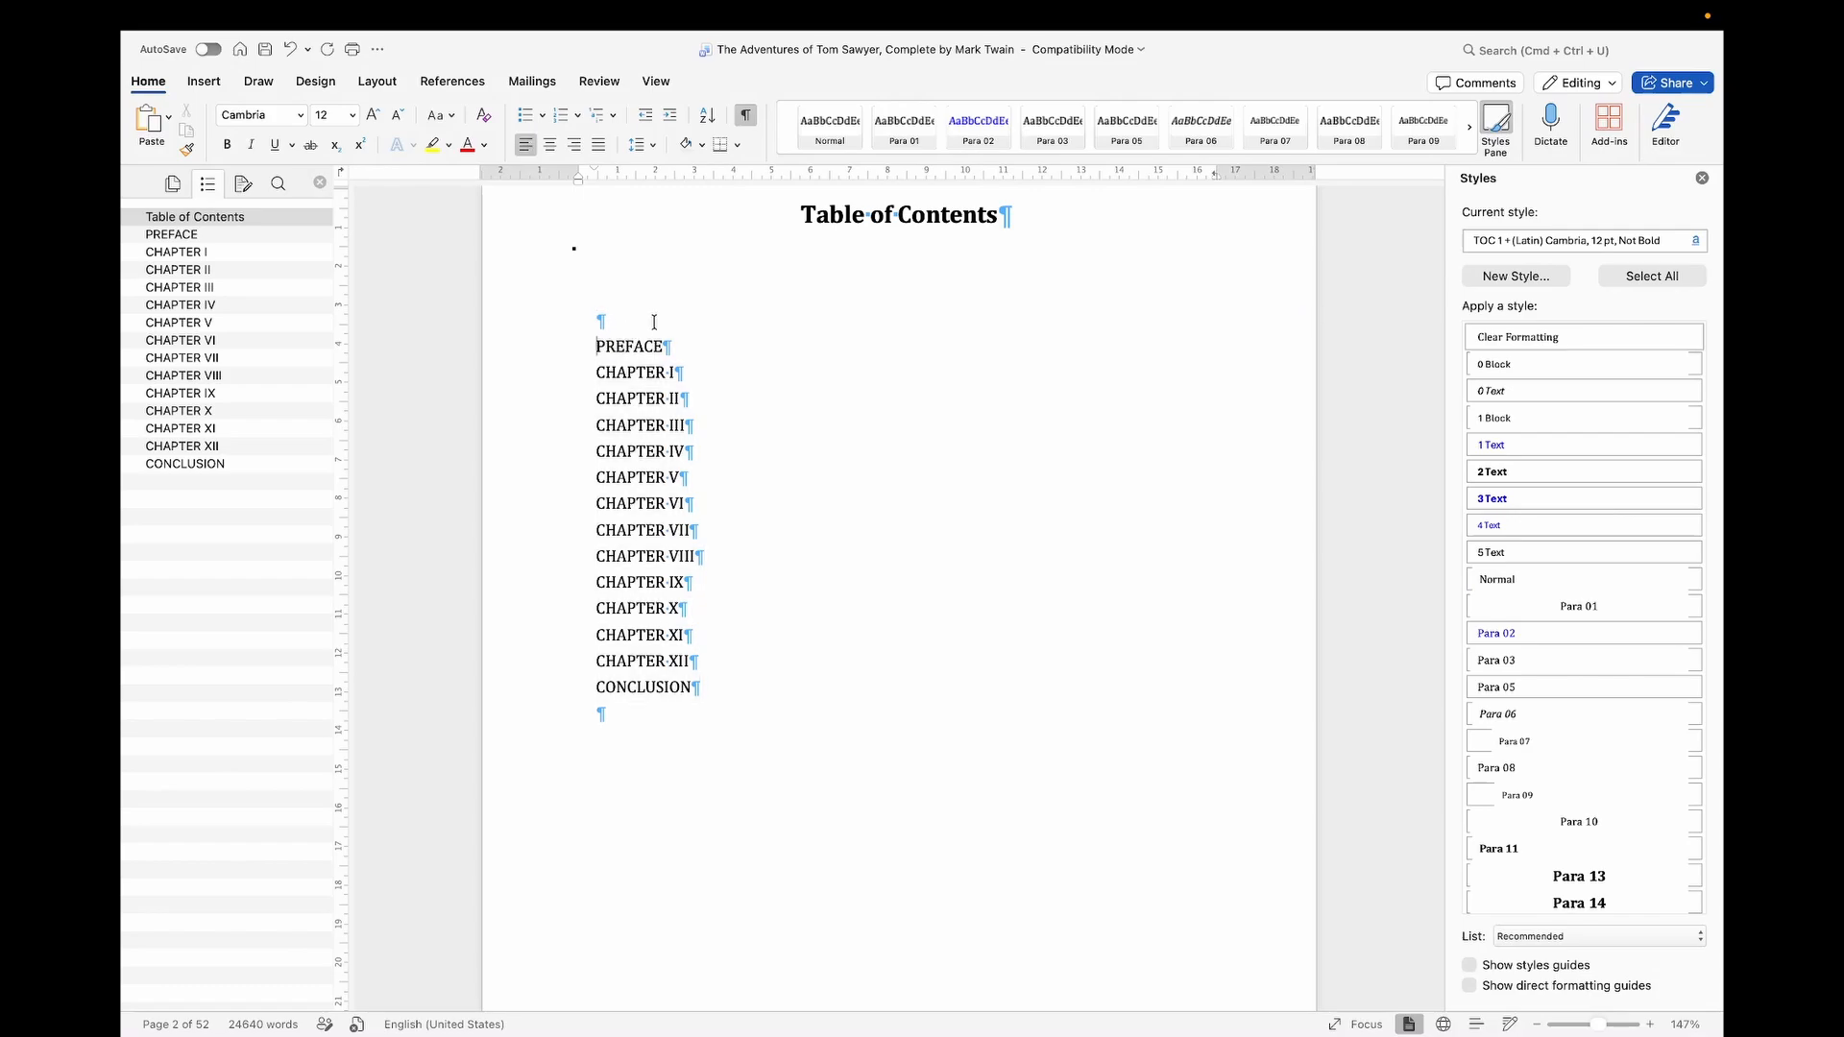
key("BackSpace")
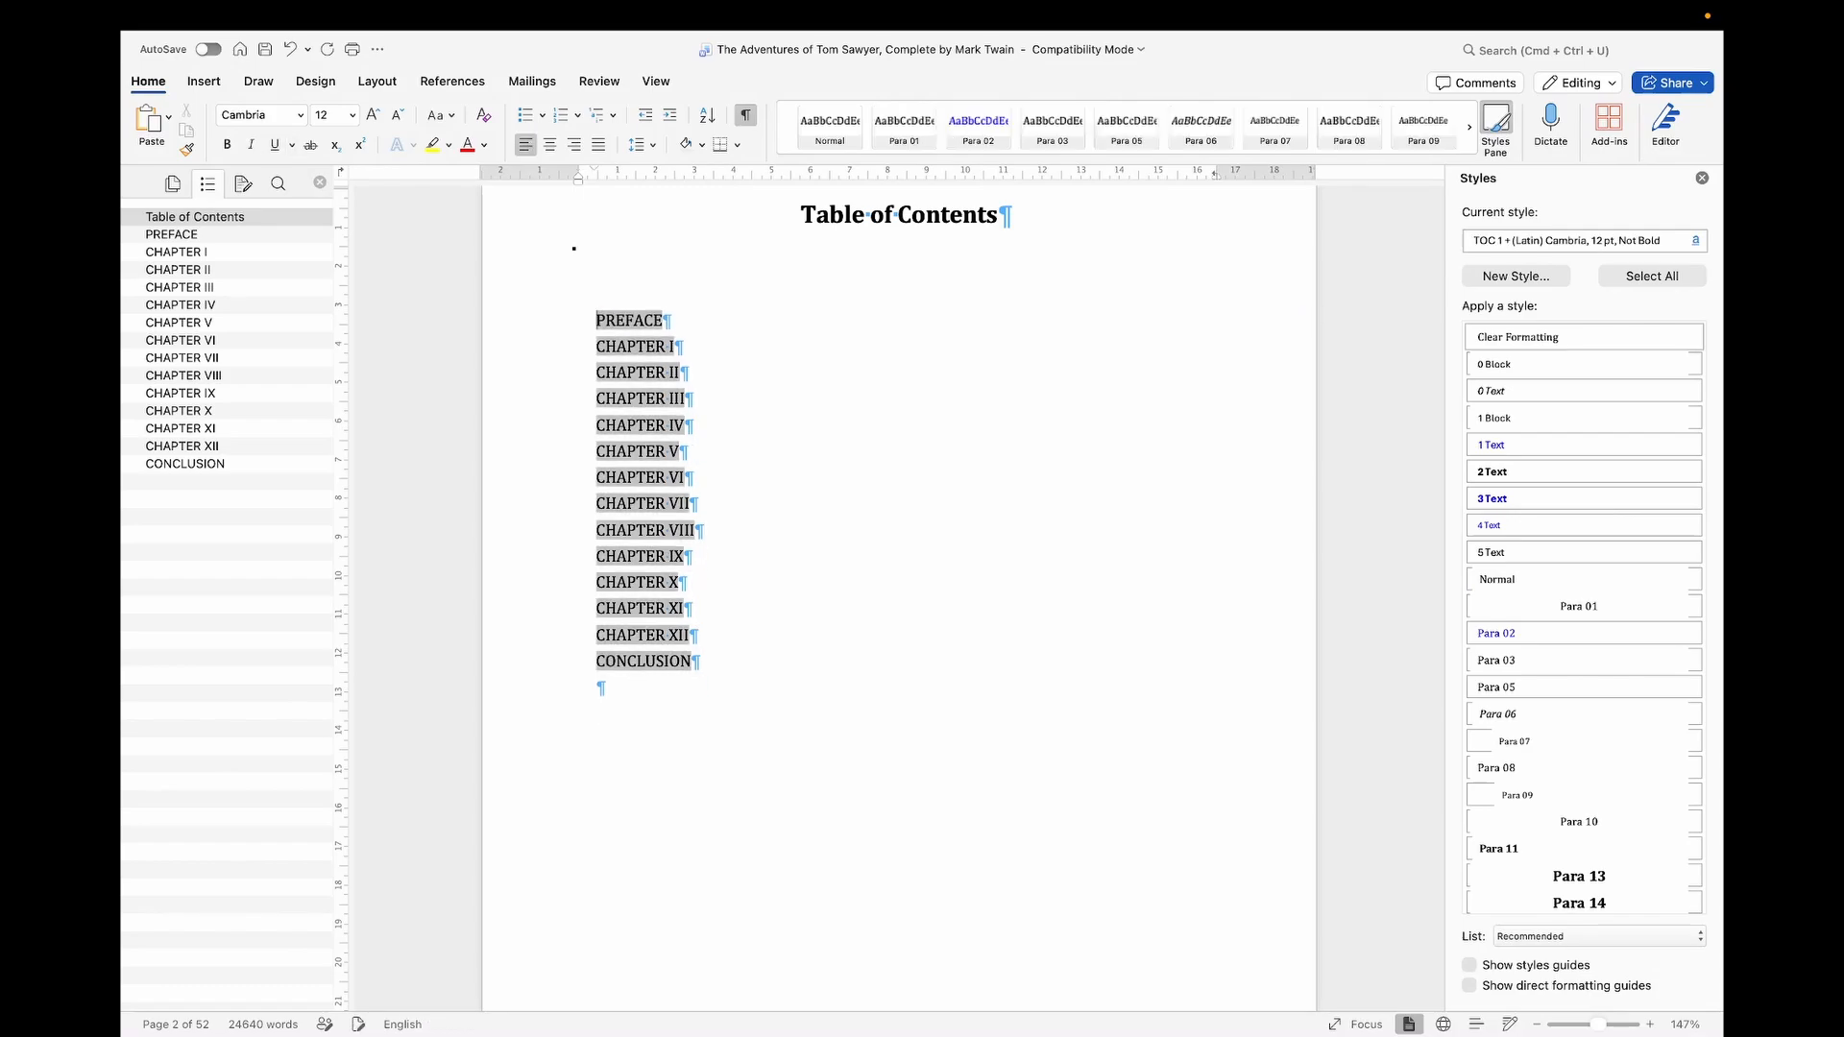
Step: Change the case of all table of contents entries to Capitalize Each Word
left_click(601, 688)
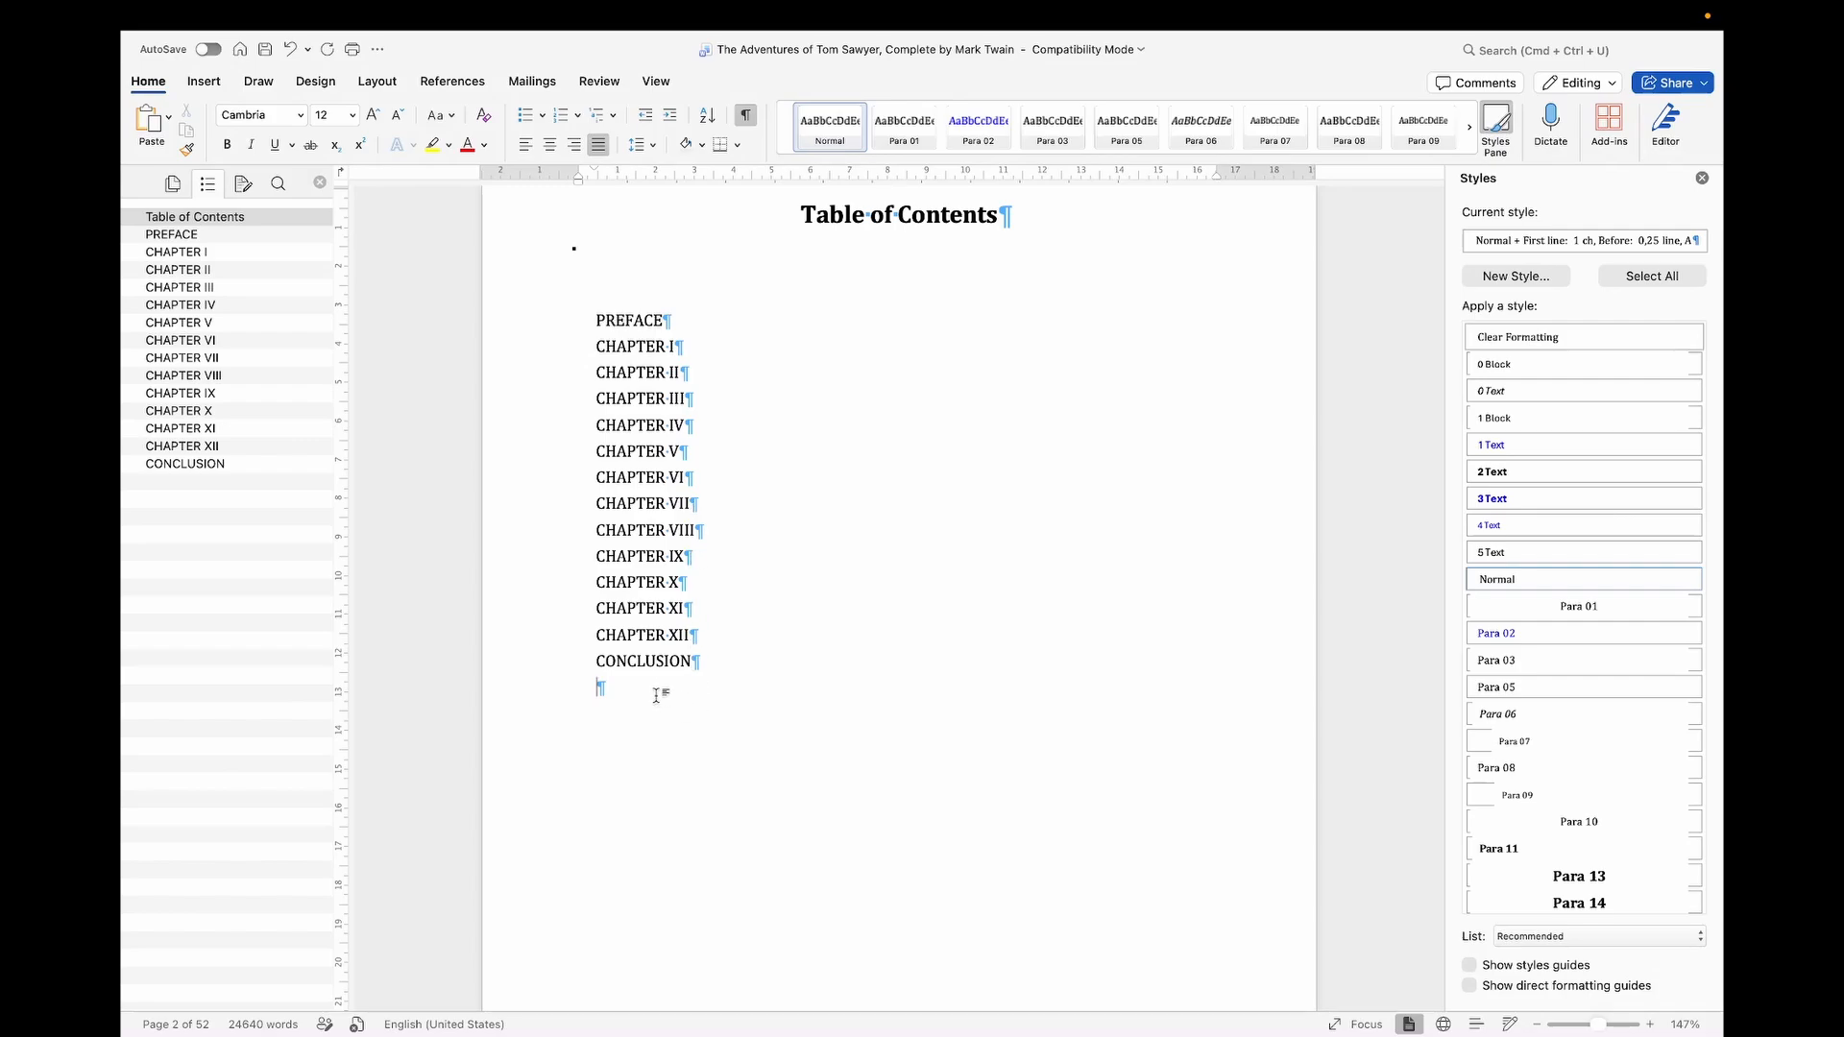
left_click_drag(605, 686, 591, 322)
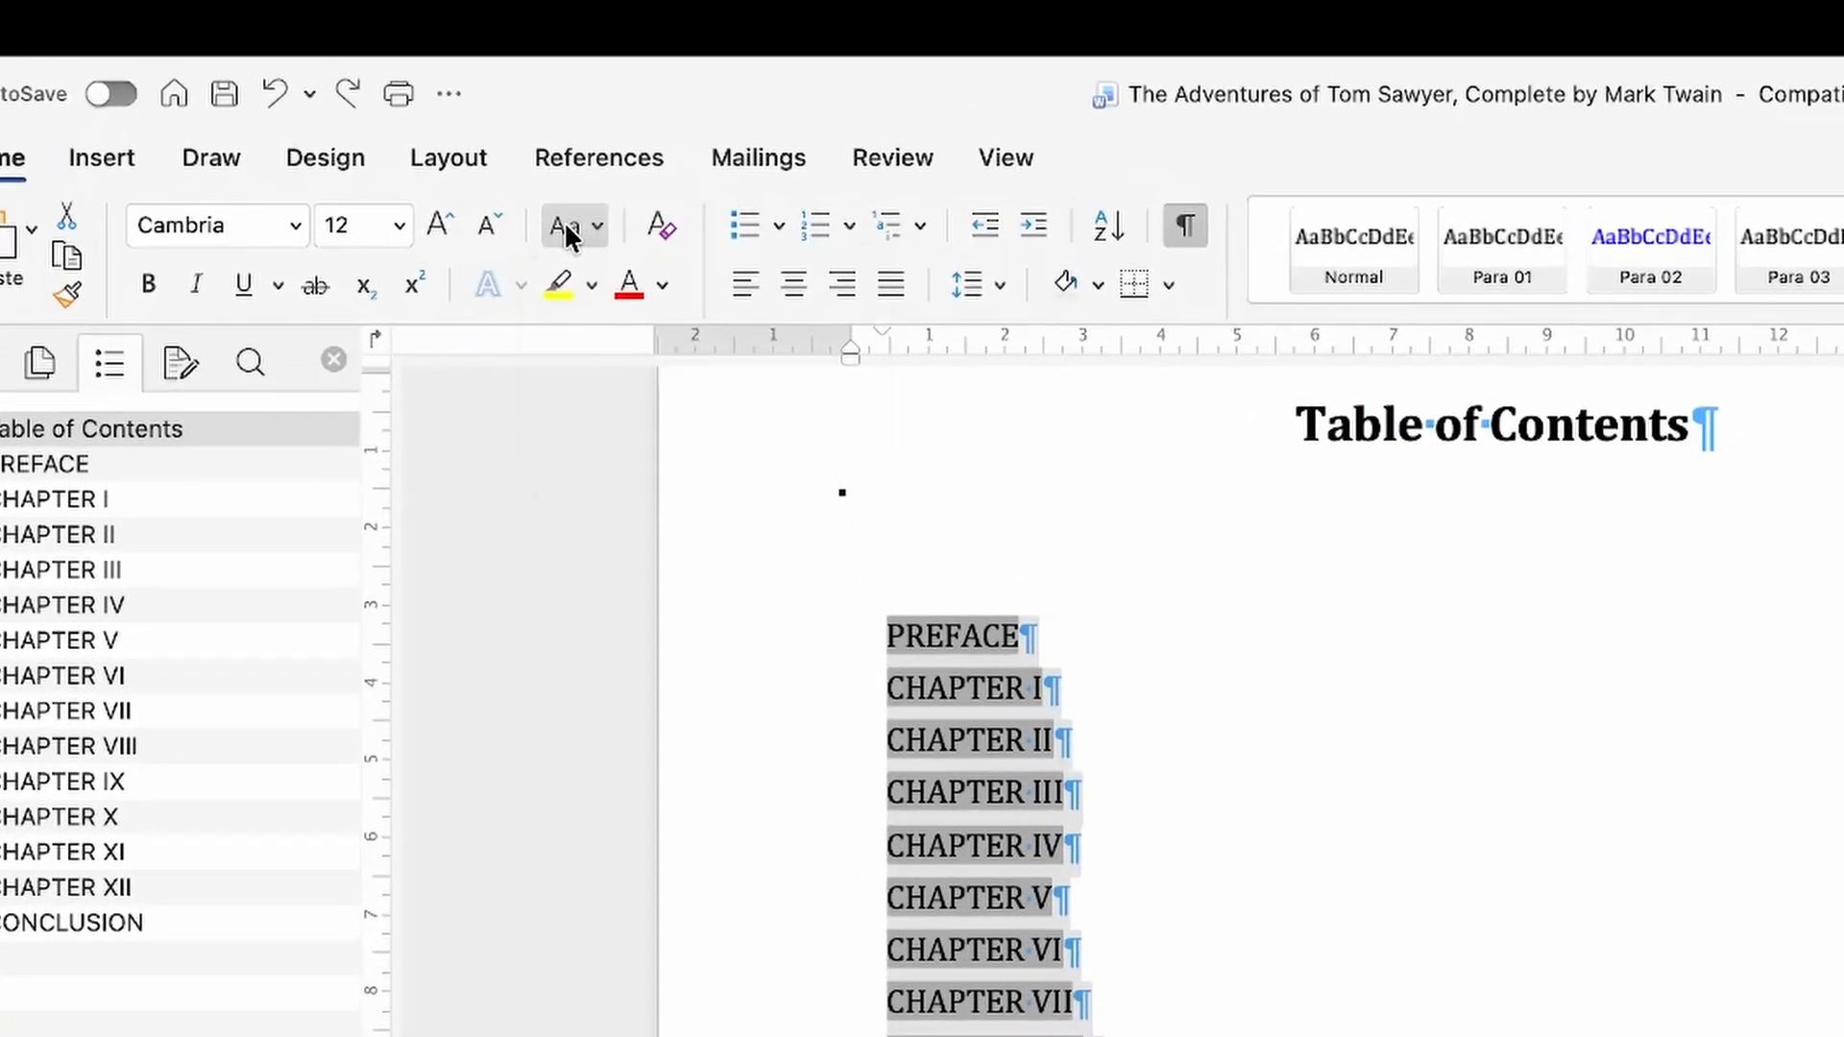
left_click(566, 228)
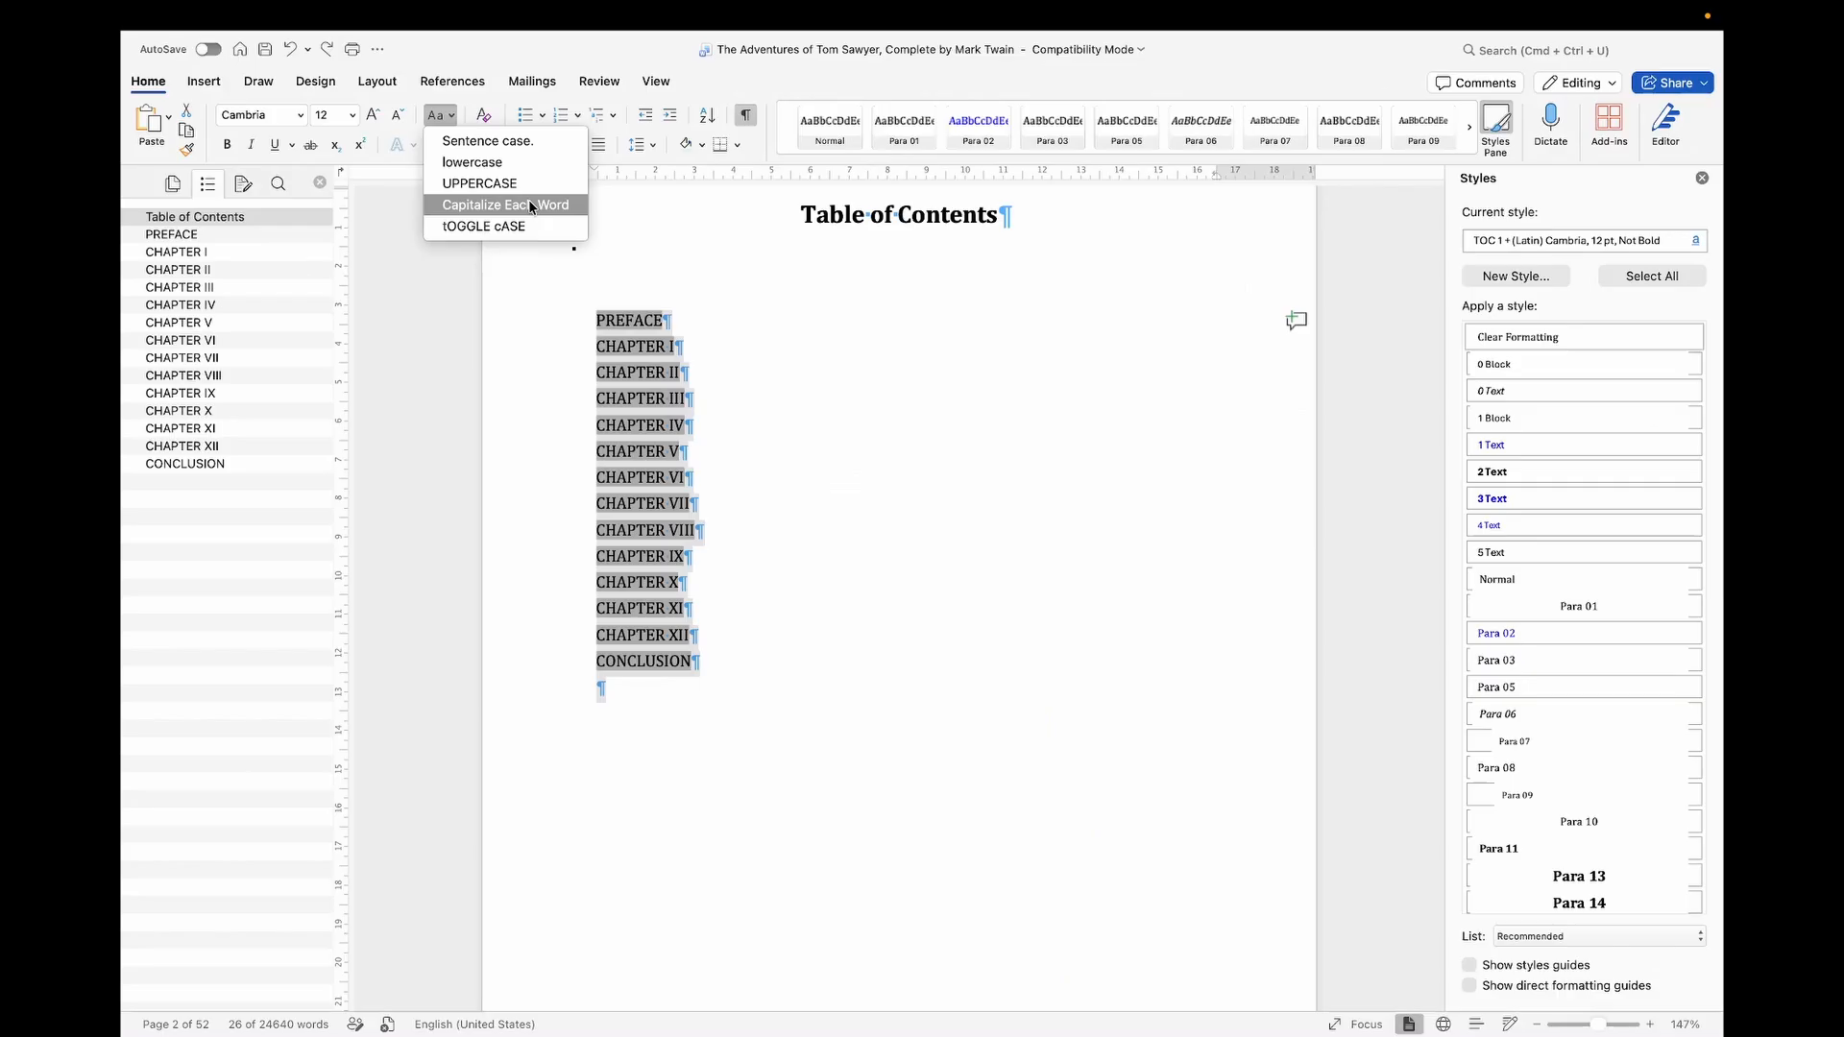
left_click(739, 406)
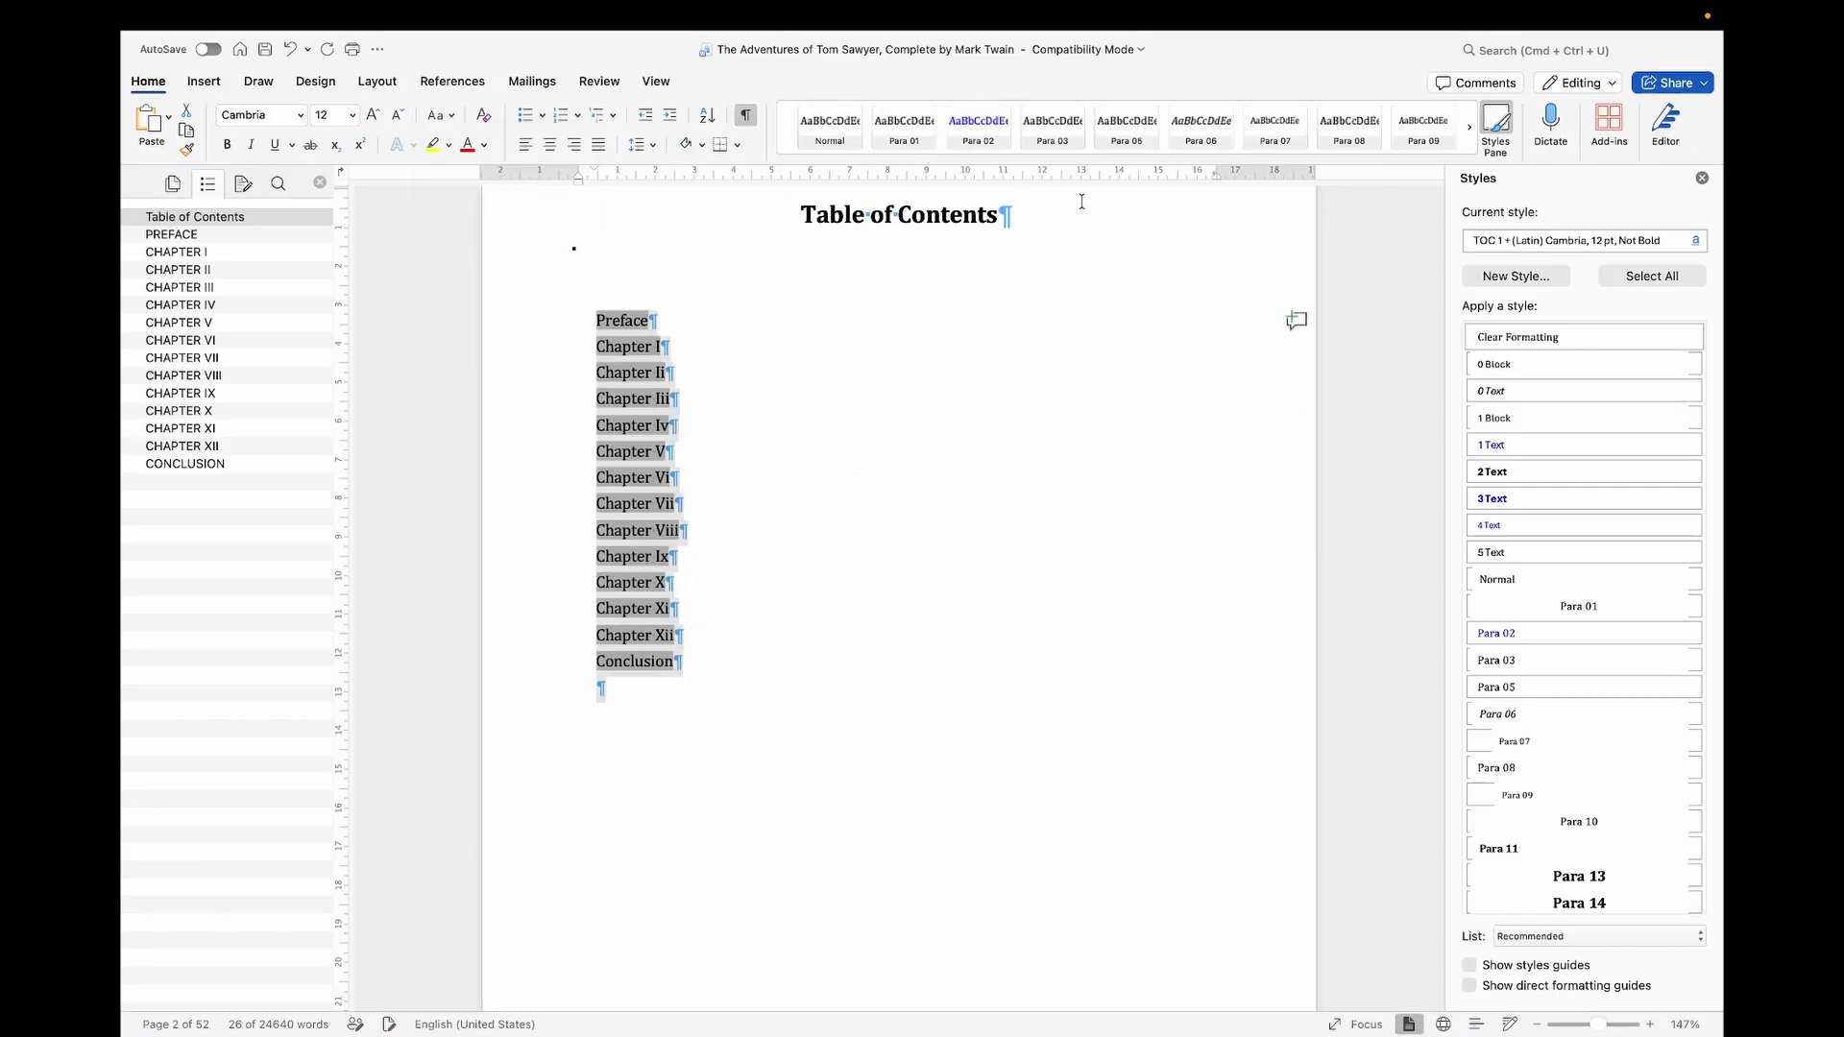
left_click(1053, 211)
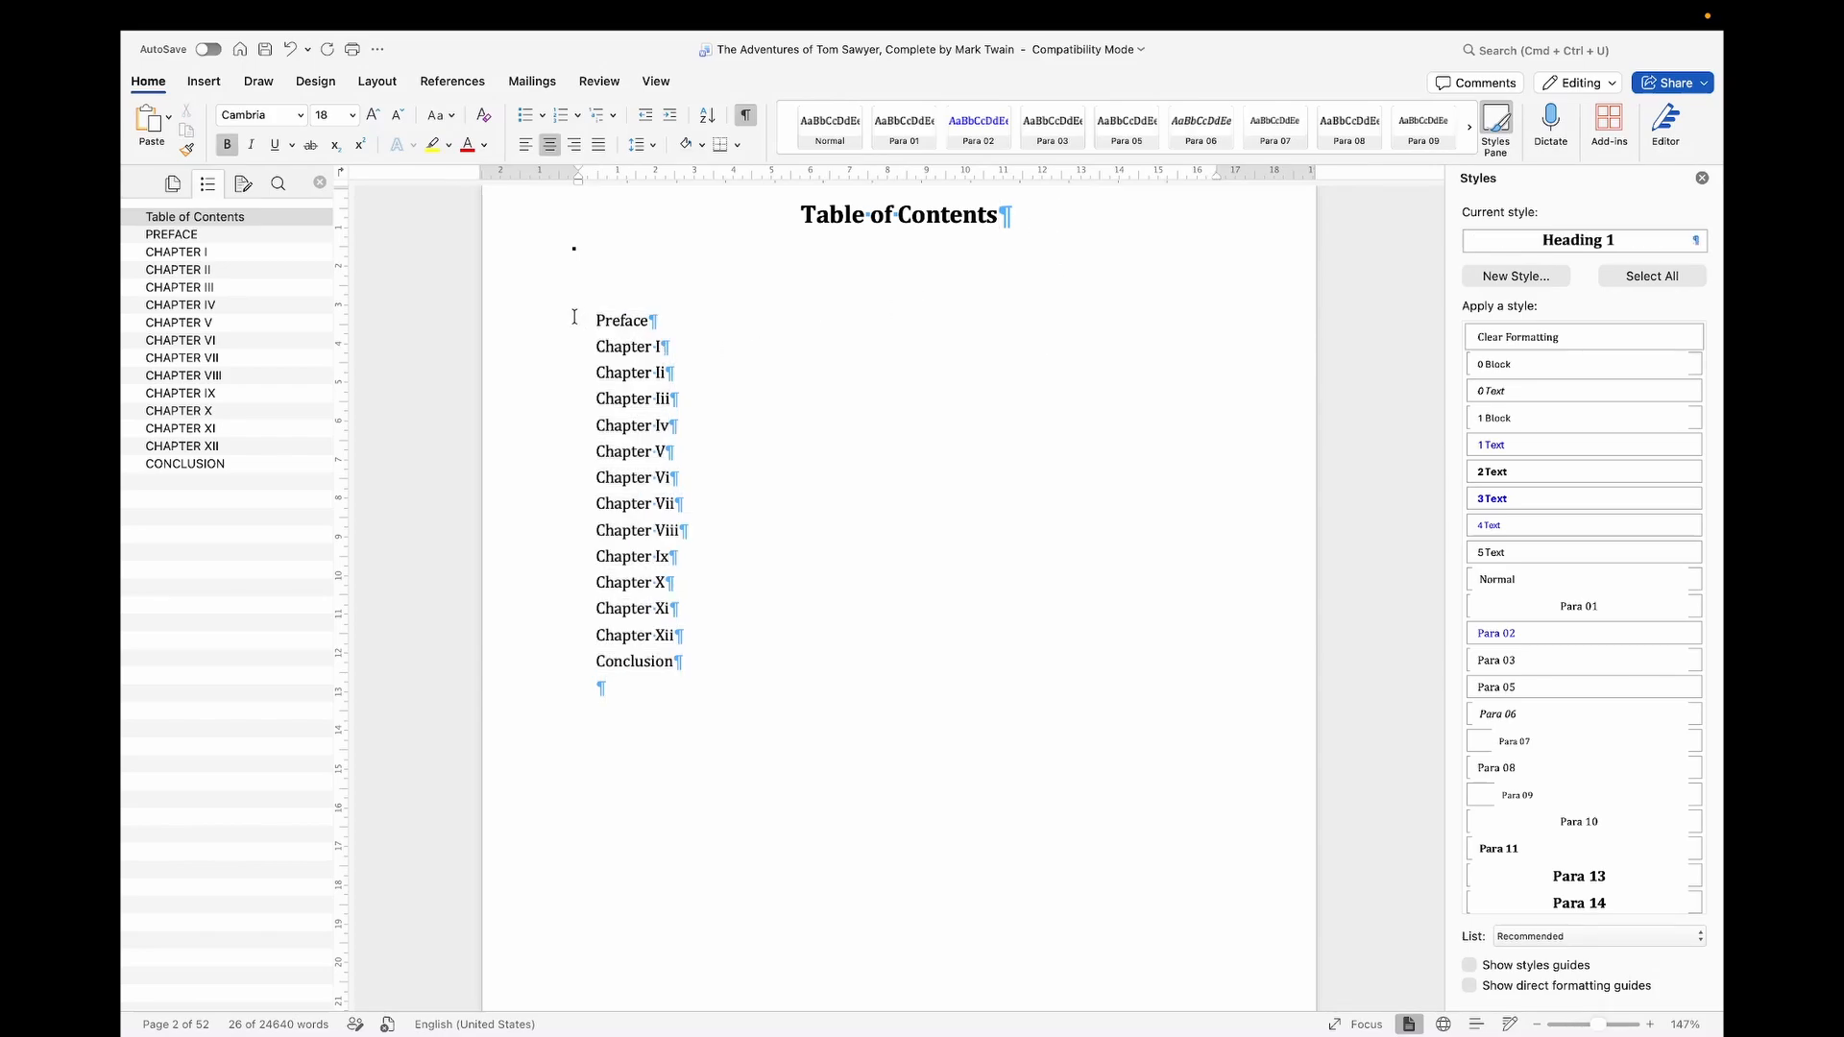
Step: Correct the chapter numerals II, III and IV in the contents list to full capitals
left_click(712, 390)
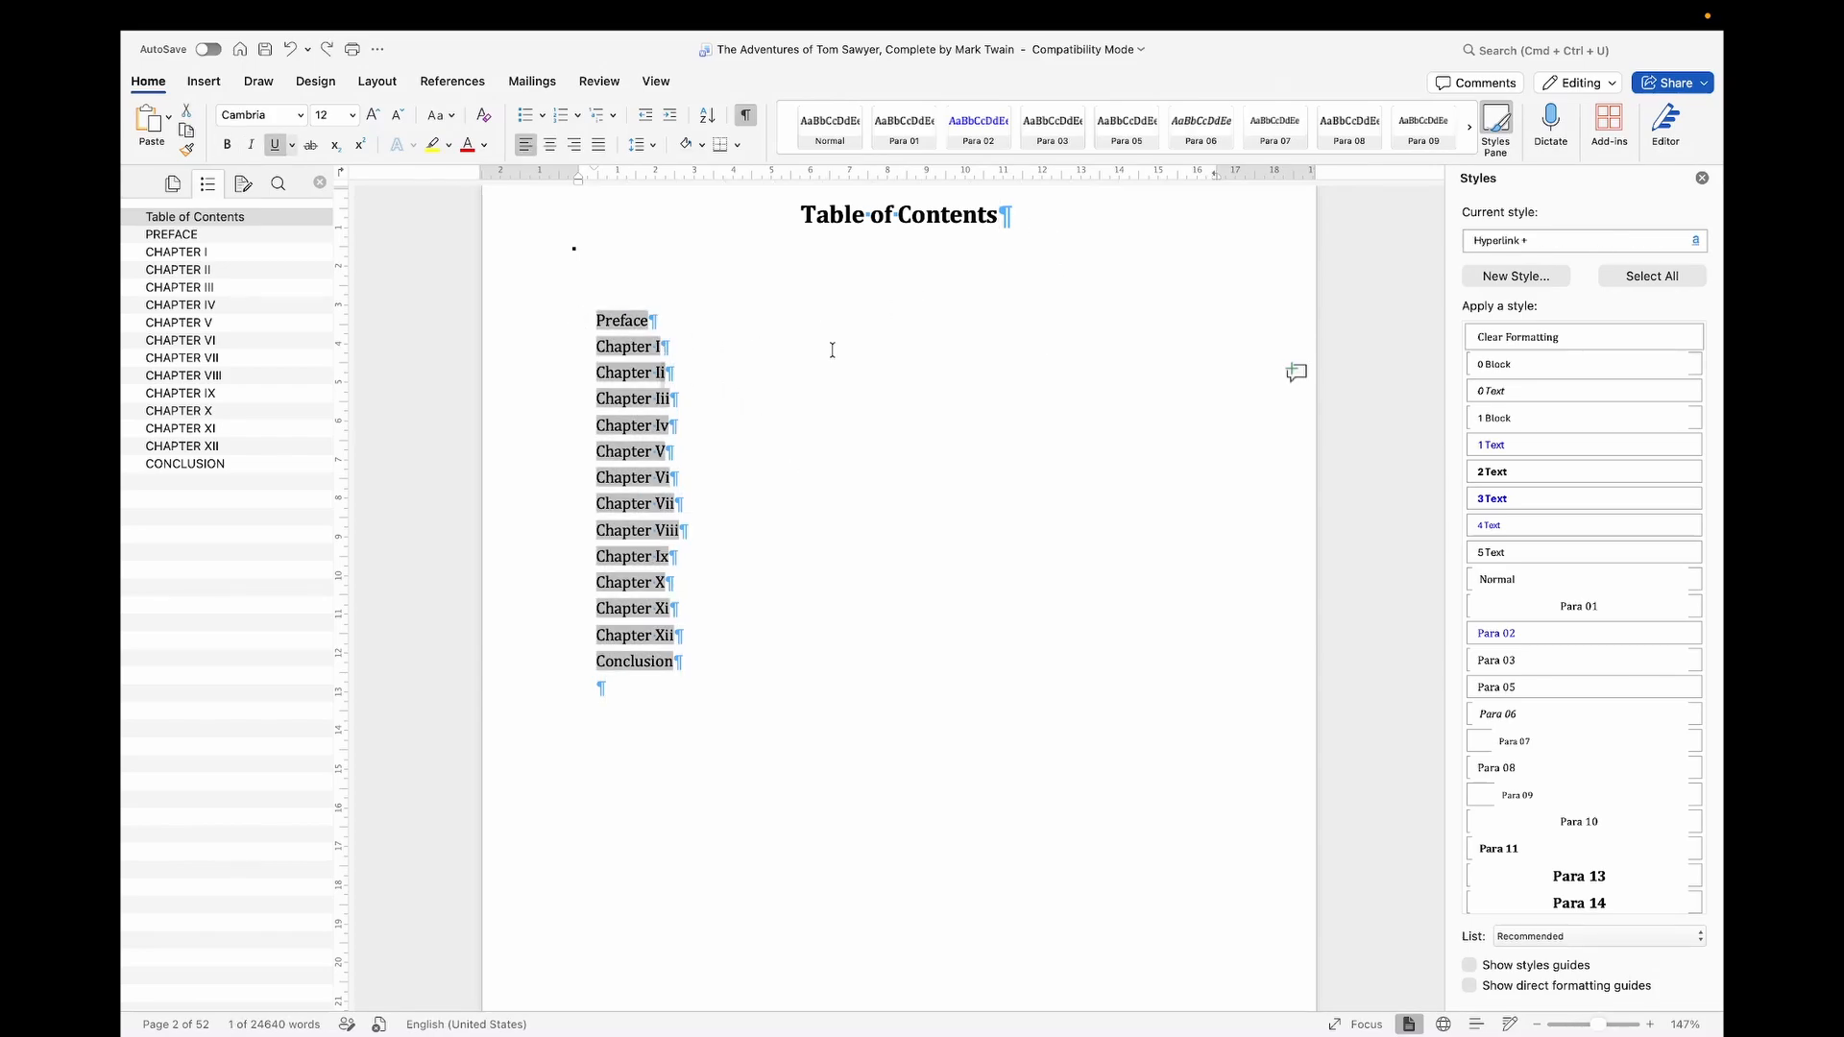
type("I")
key("Down")
key("Left")
key("shift+Right")
key("shift+Right")
type("II")
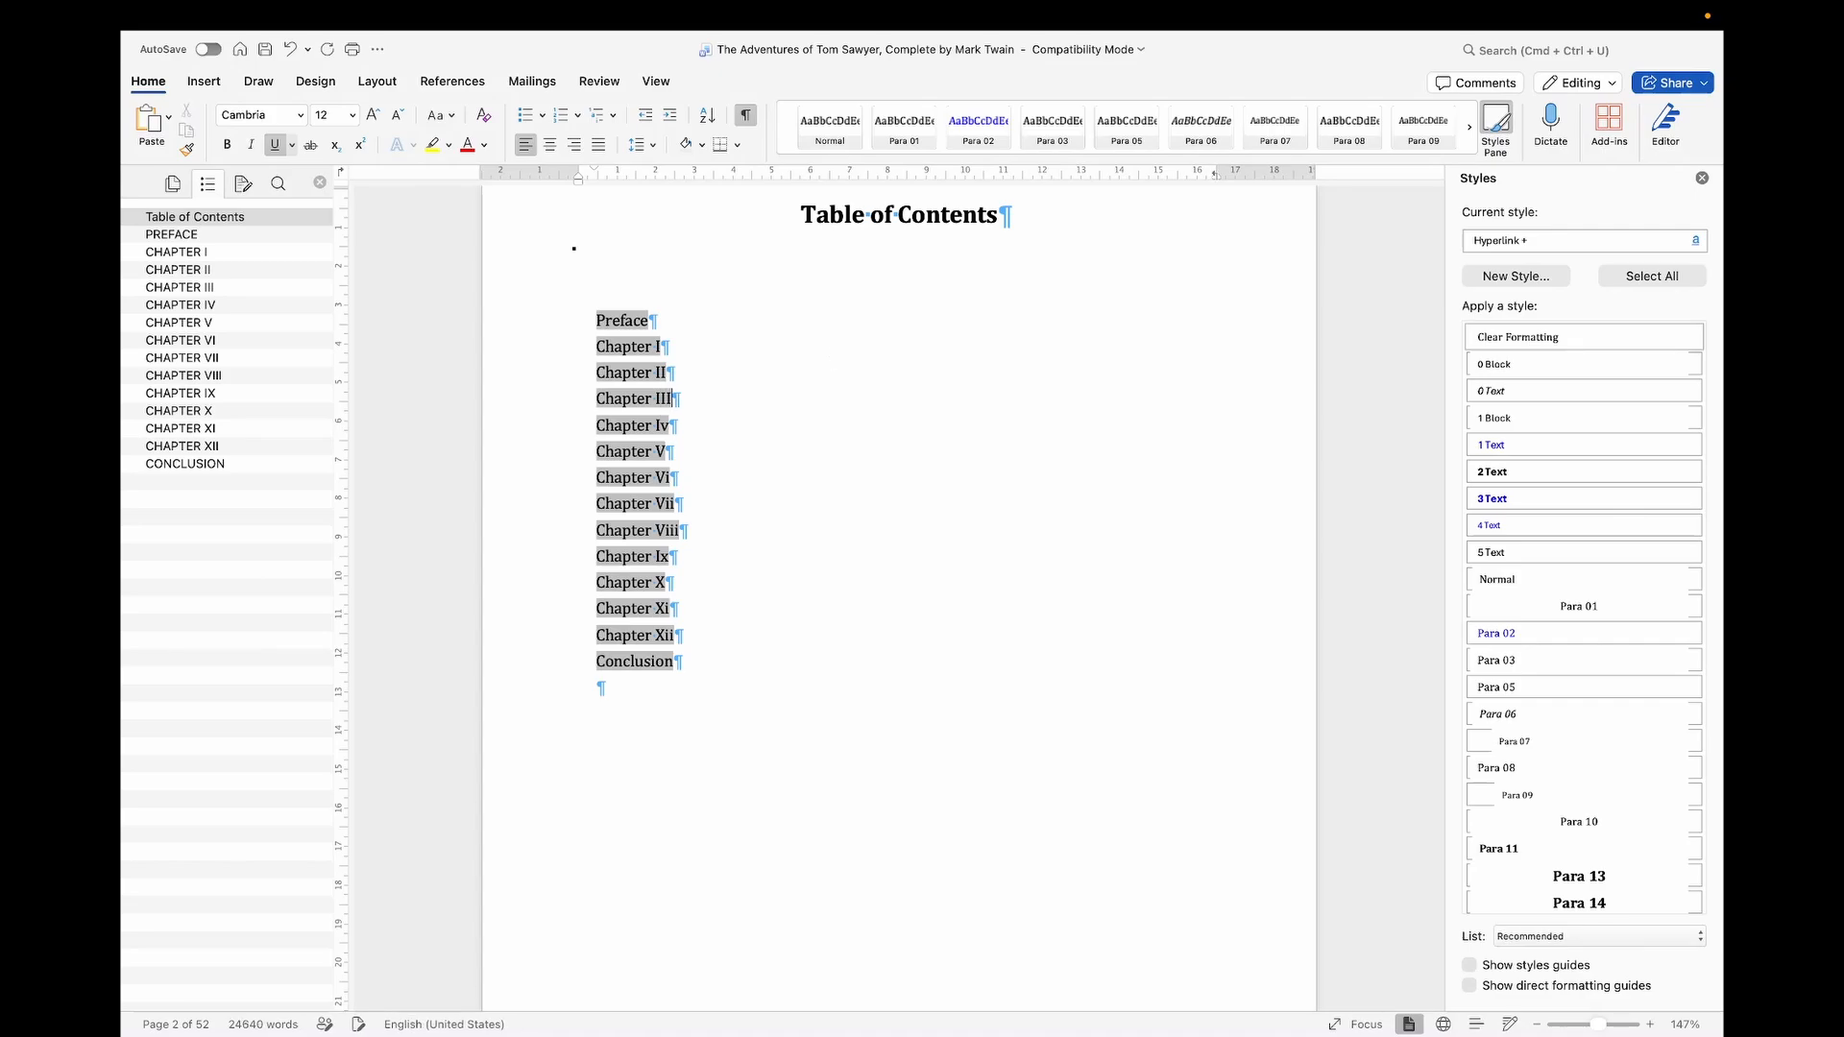
key("Down")
key("Left")
key("shift+Right")
type("V")
Step: Correct the chapter numerals VI, VII, VIII and IX in the contents list to full capitals
key("Down")
key("Down")
key("Left")
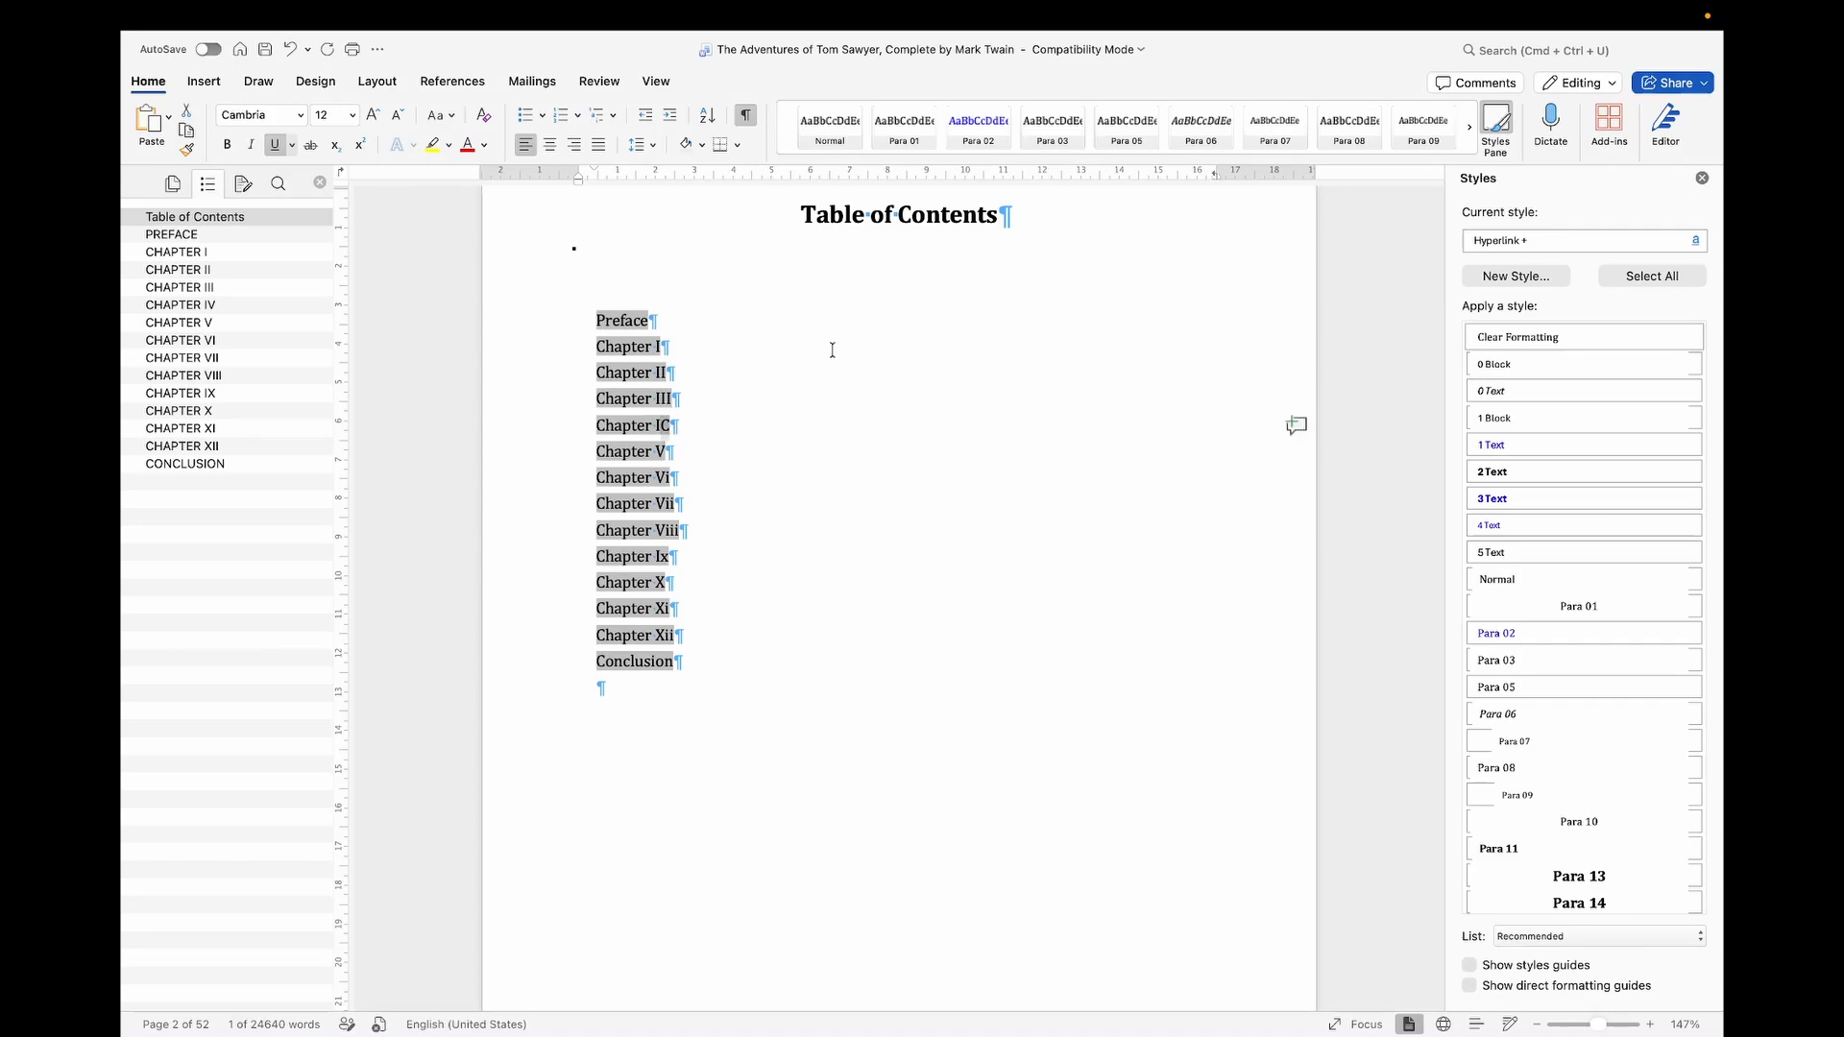
key("shift+Right")
type("I")
key("Down")
key("Left")
key("shift+Right")
key("shift+Right")
type("II")
key("Down")
key("Left")
key("shift+Right")
key("shift+Right")
key("shift+Right")
type("IIIX")
Step: Correct the chapter numerals XI and XII in the contents list to full capitals
key("Down")
key("Down")
key("Left")
key("shift+Right")
type("I")
key("Down")
key("Left")
key("shift+Right")
key("shift+Right")
type("II")
left_click(1040, 238)
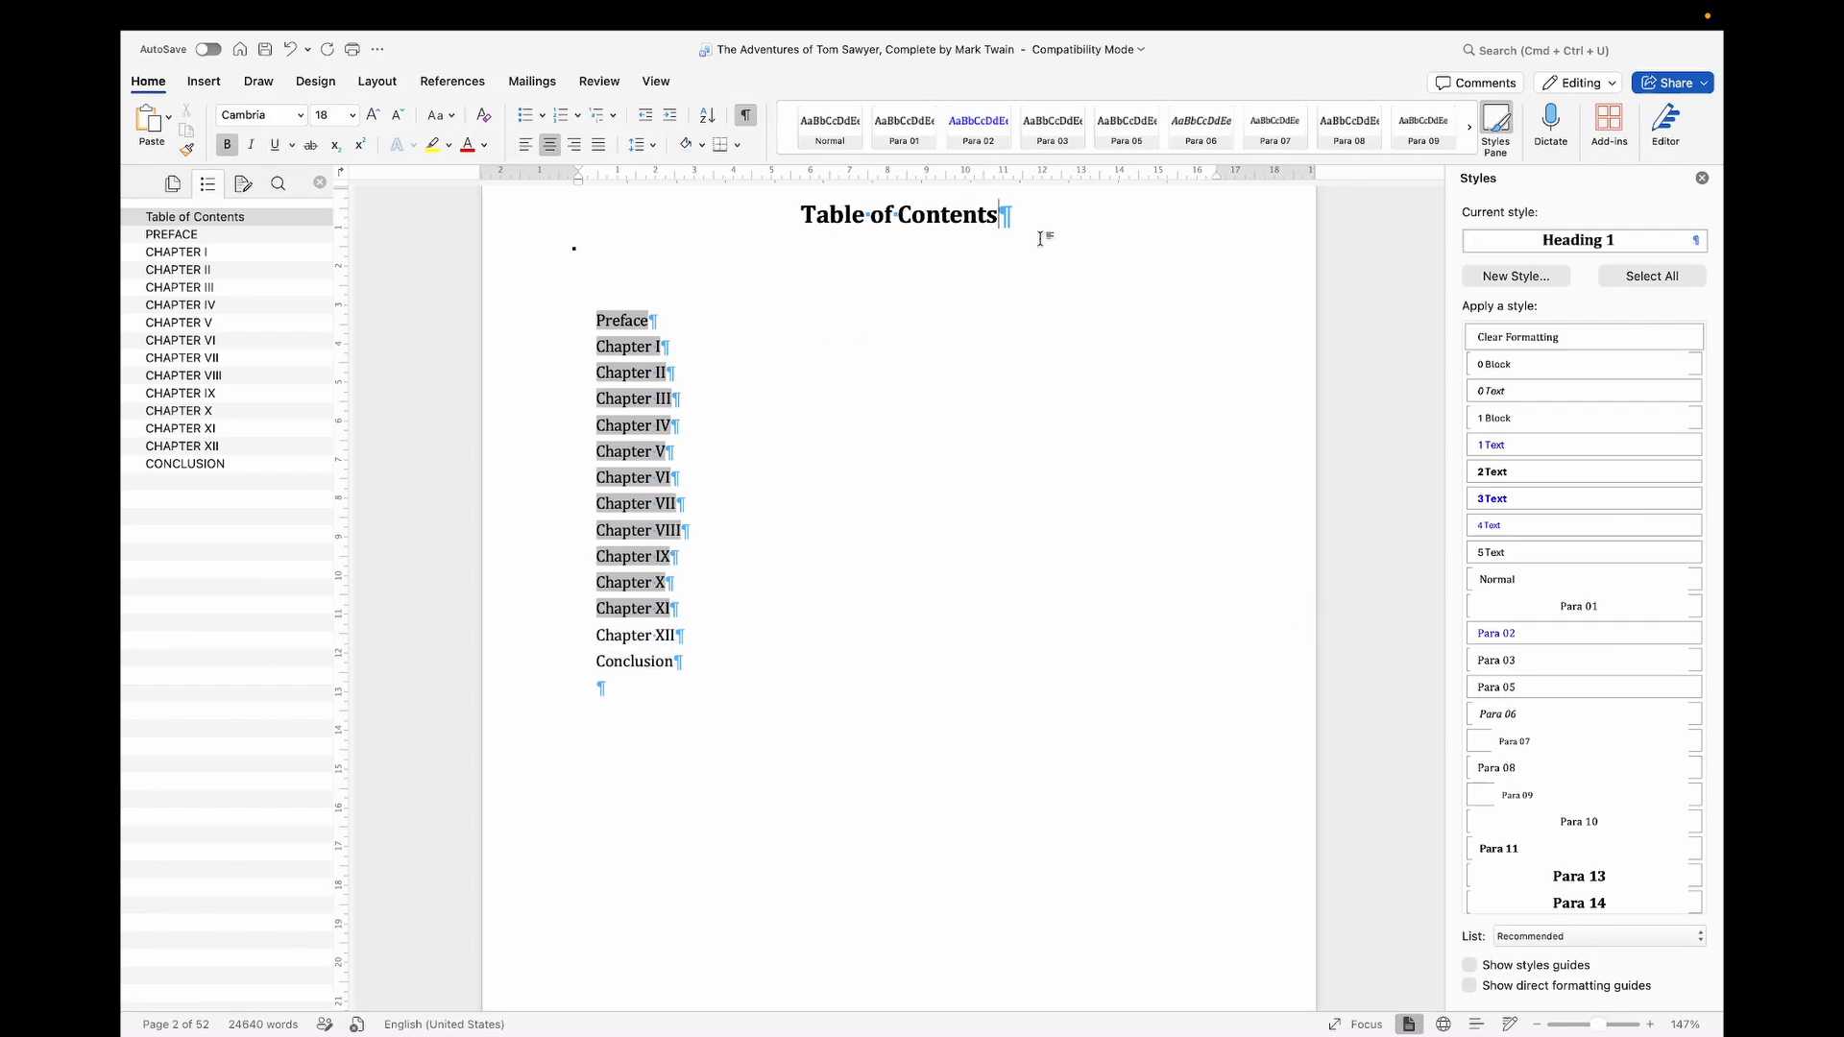
Step: Review the title page and the finished table of contents page
scroll(1034, 228, "up", 10)
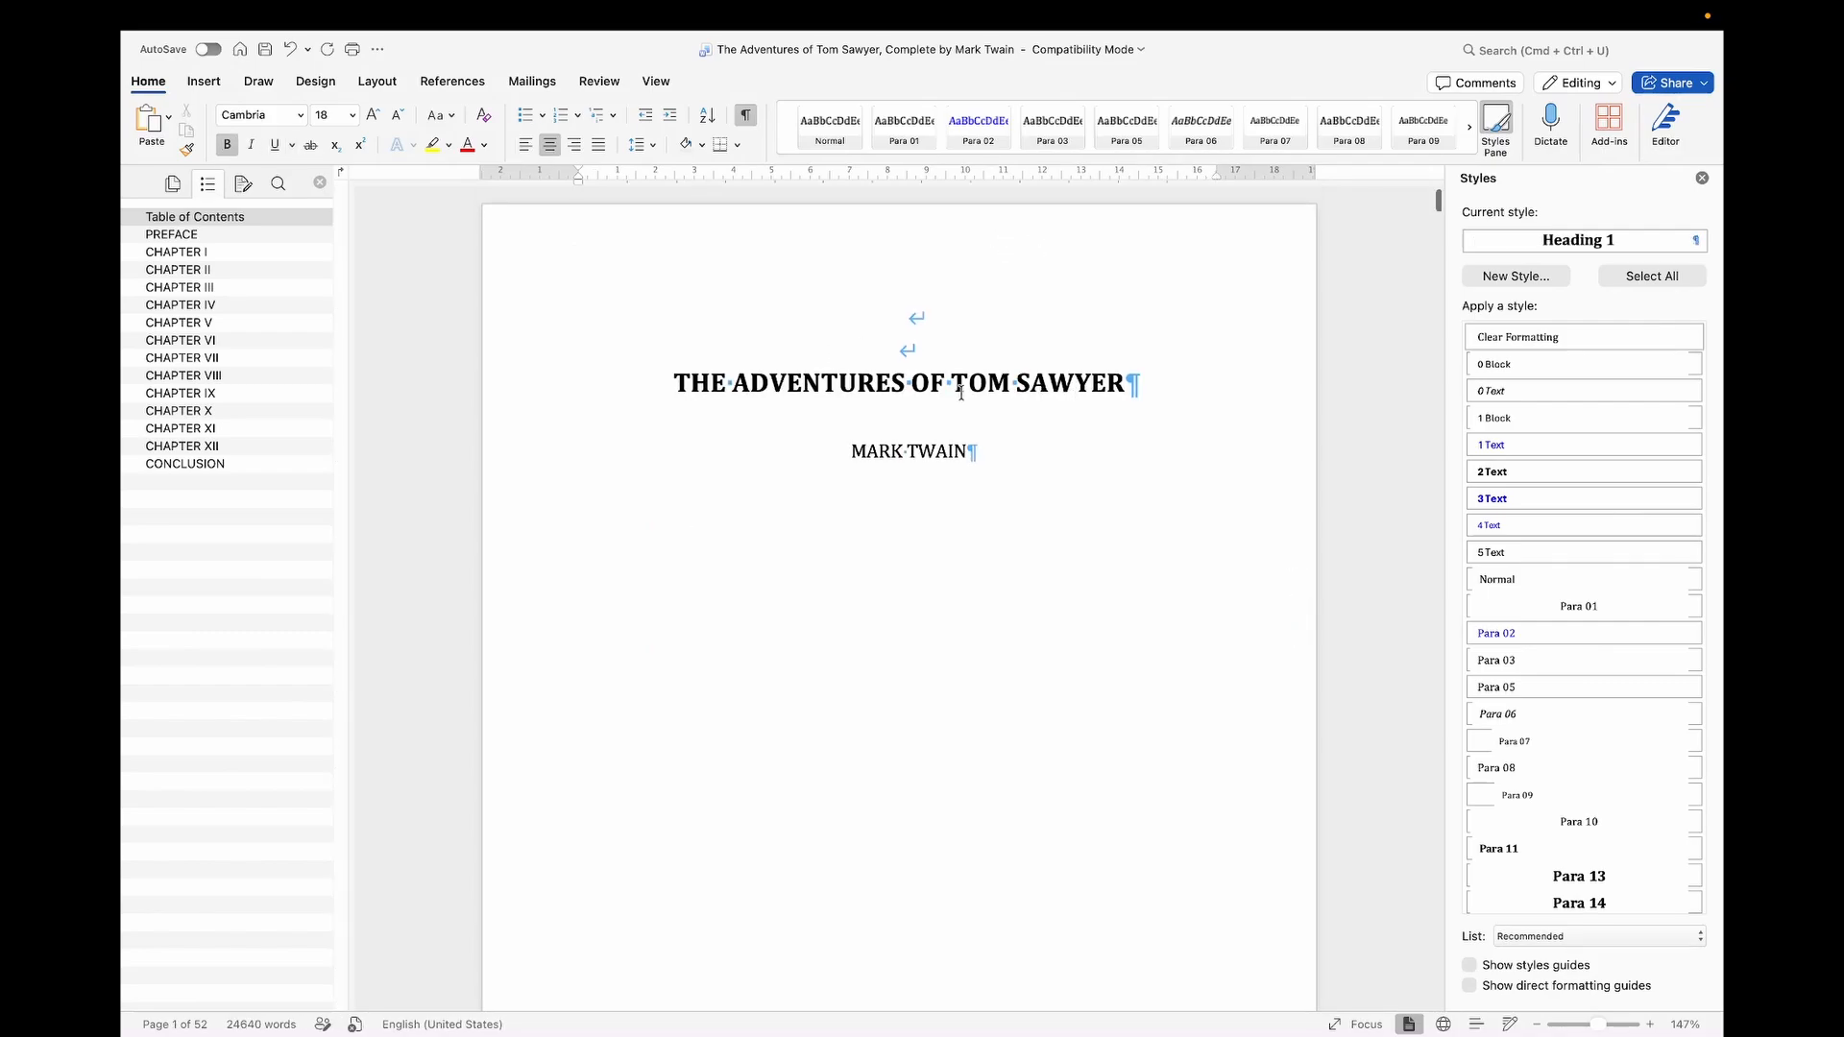
scroll(796, 210, "down", 4)
scroll(1088, 420, "down", 20)
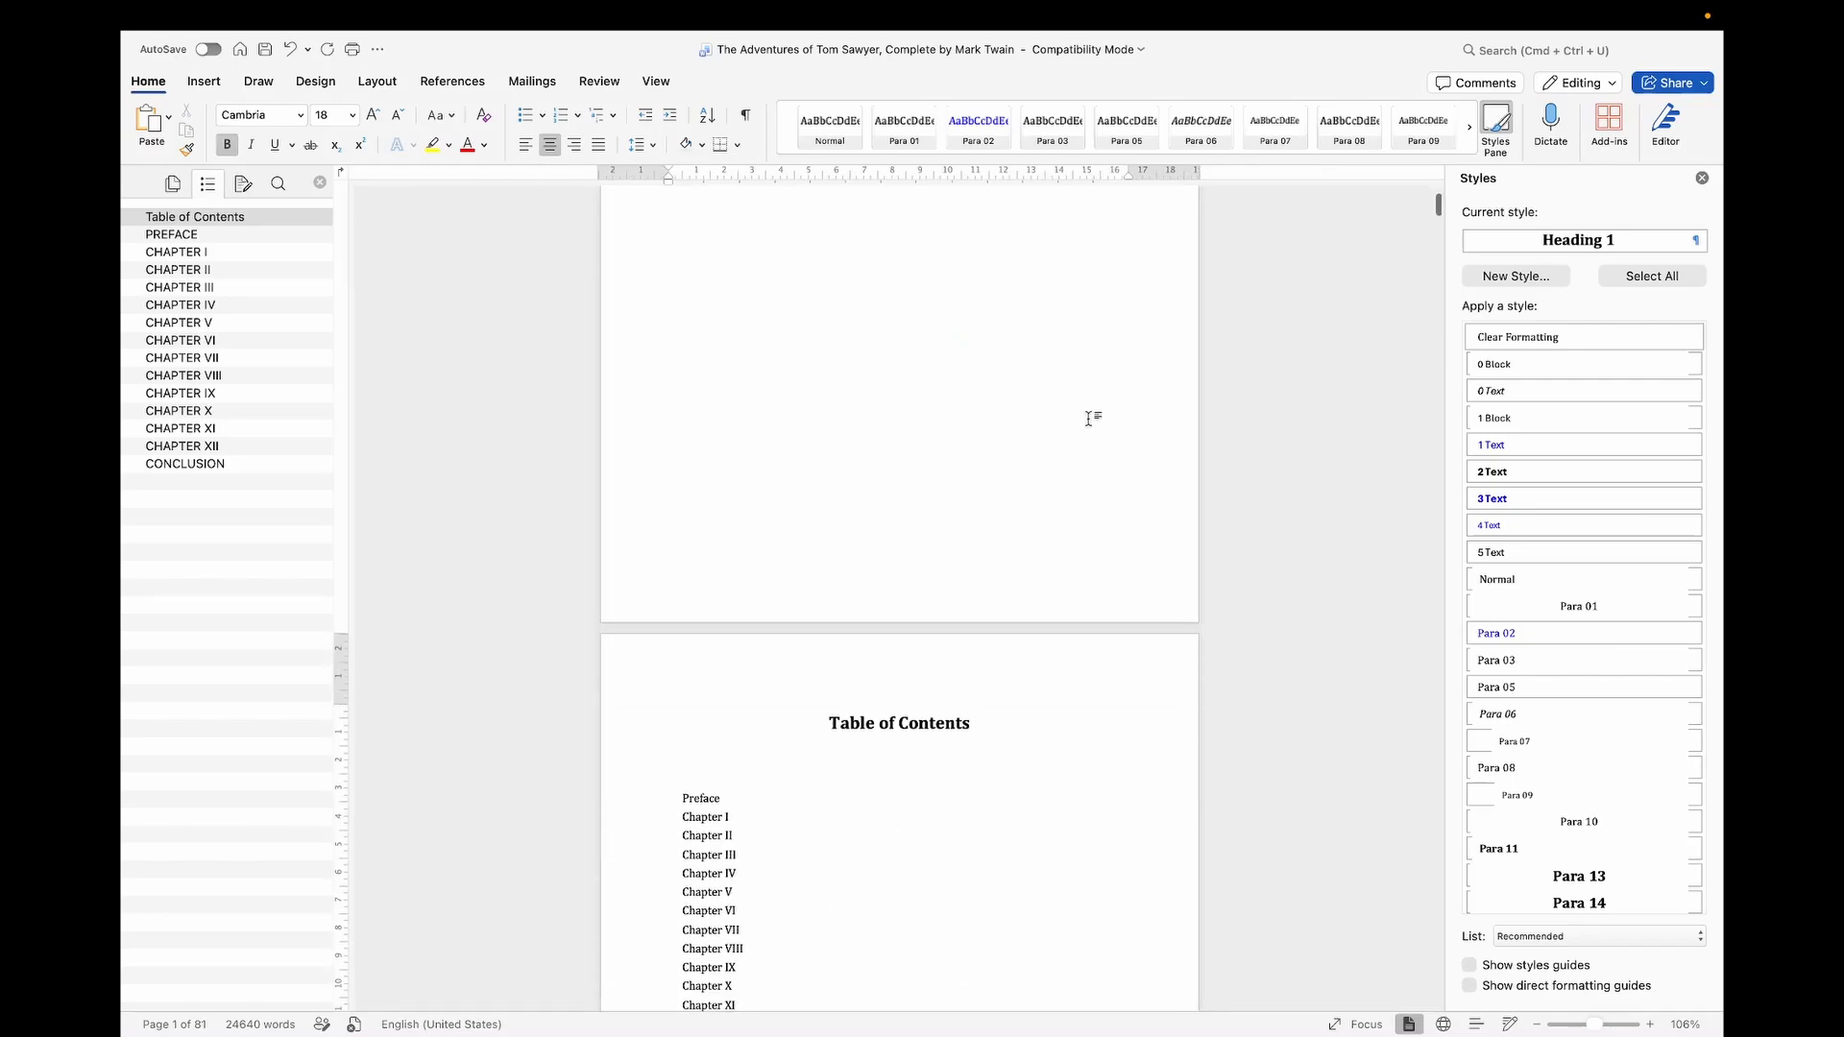
scroll(1088, 419, "down", 10)
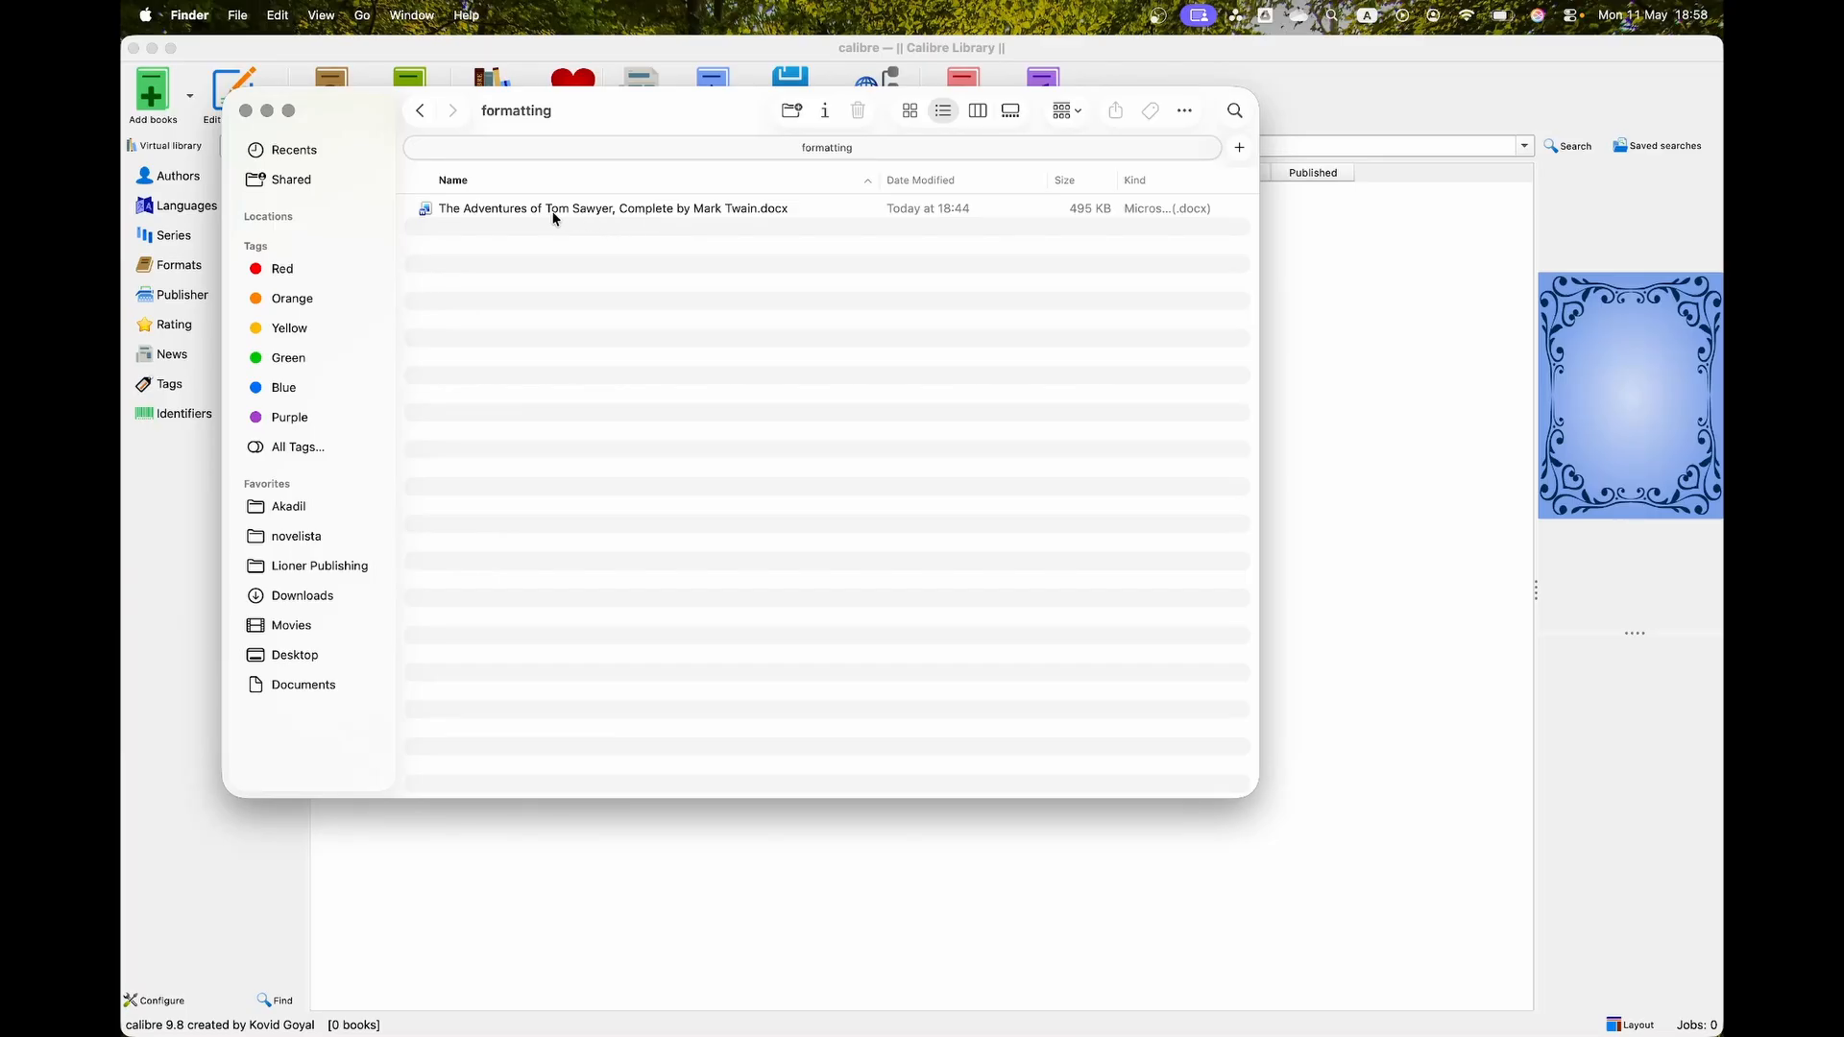
Step: Switch to calibre, add The Adventures of Tom Sawyer, Complete by Mark Twain.docx to the library and open its conversion settings
left_click(552, 210)
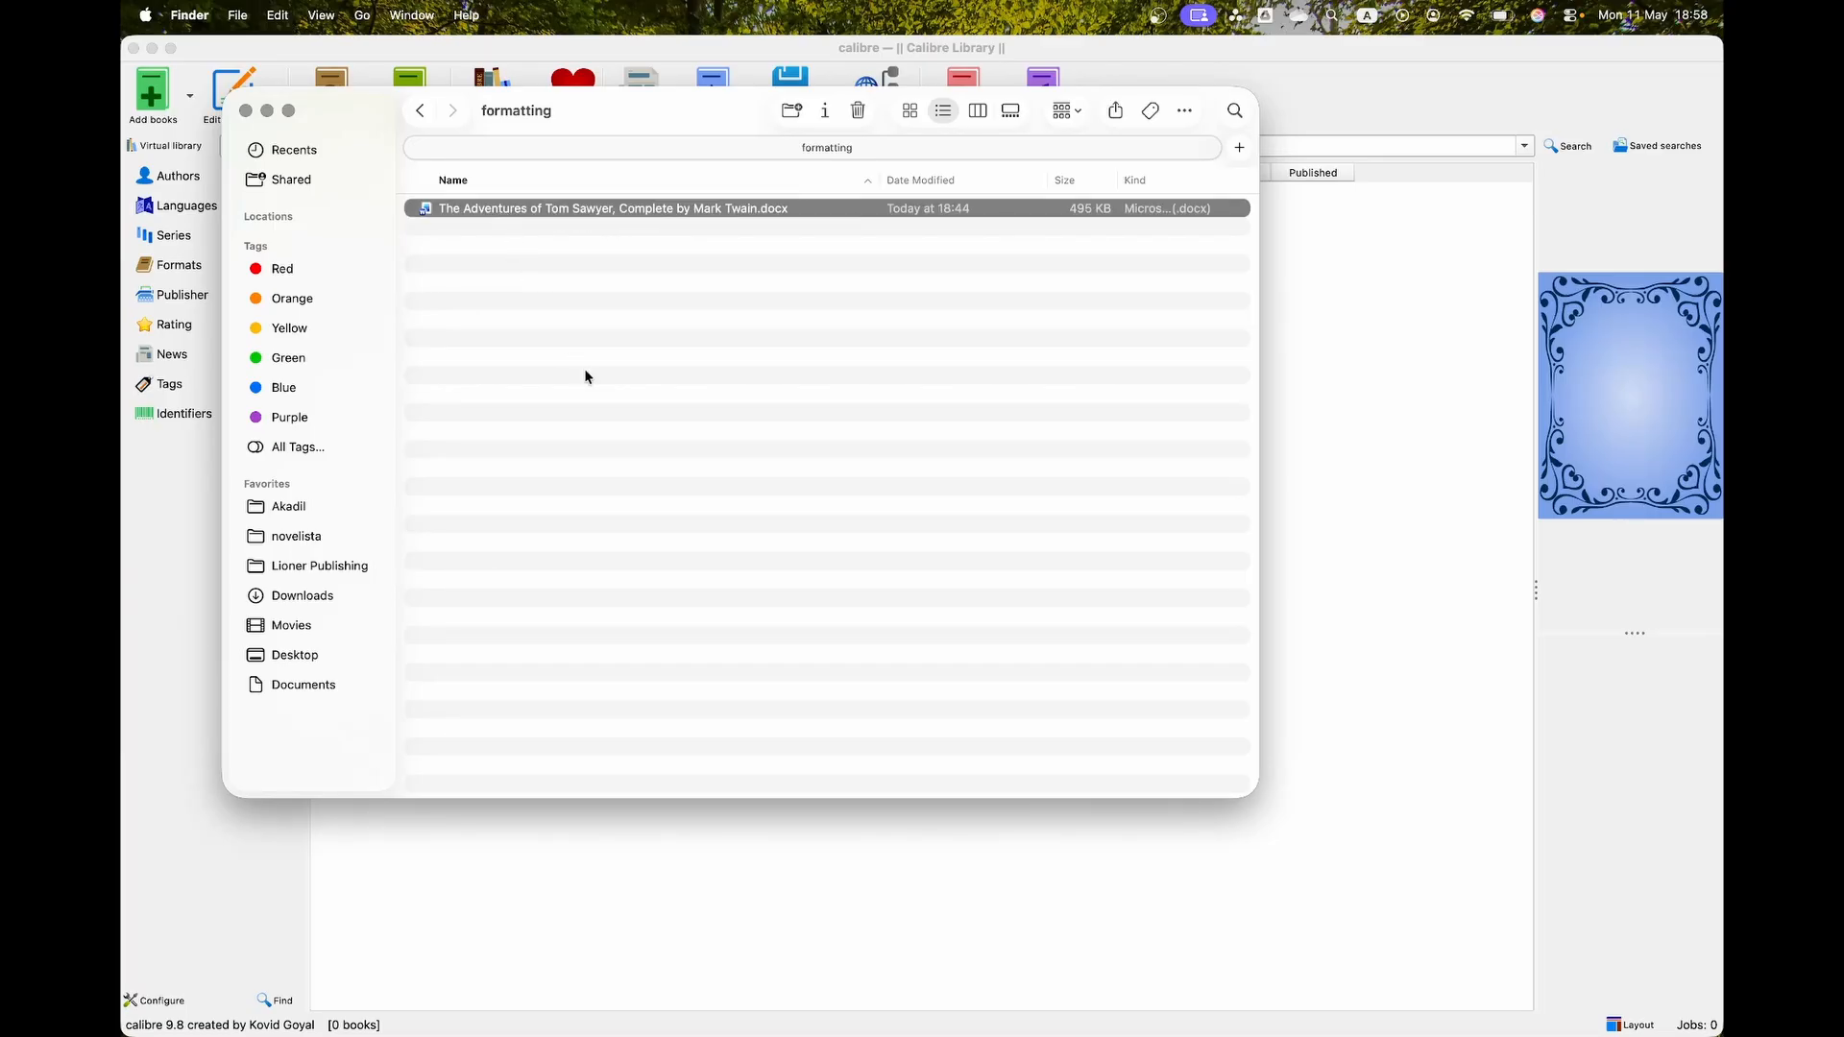
left_click_drag(646, 217, 659, 400)
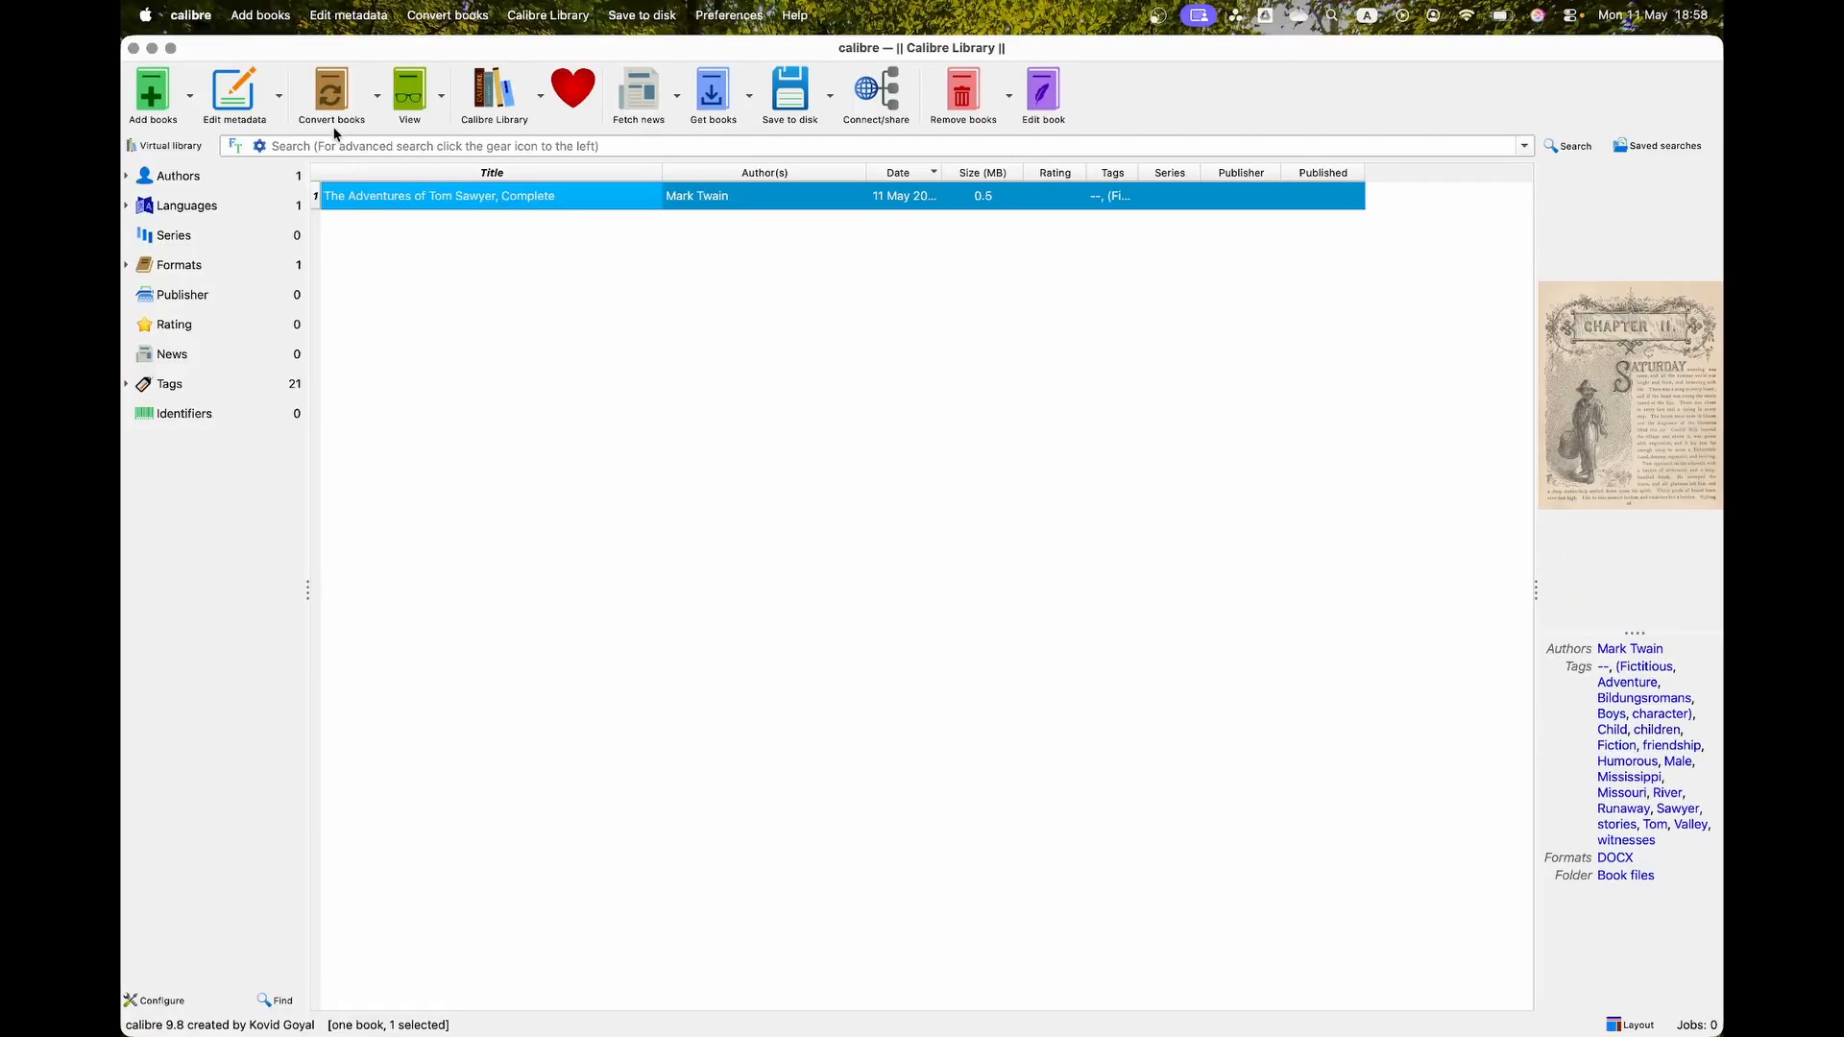
left_click(327, 100)
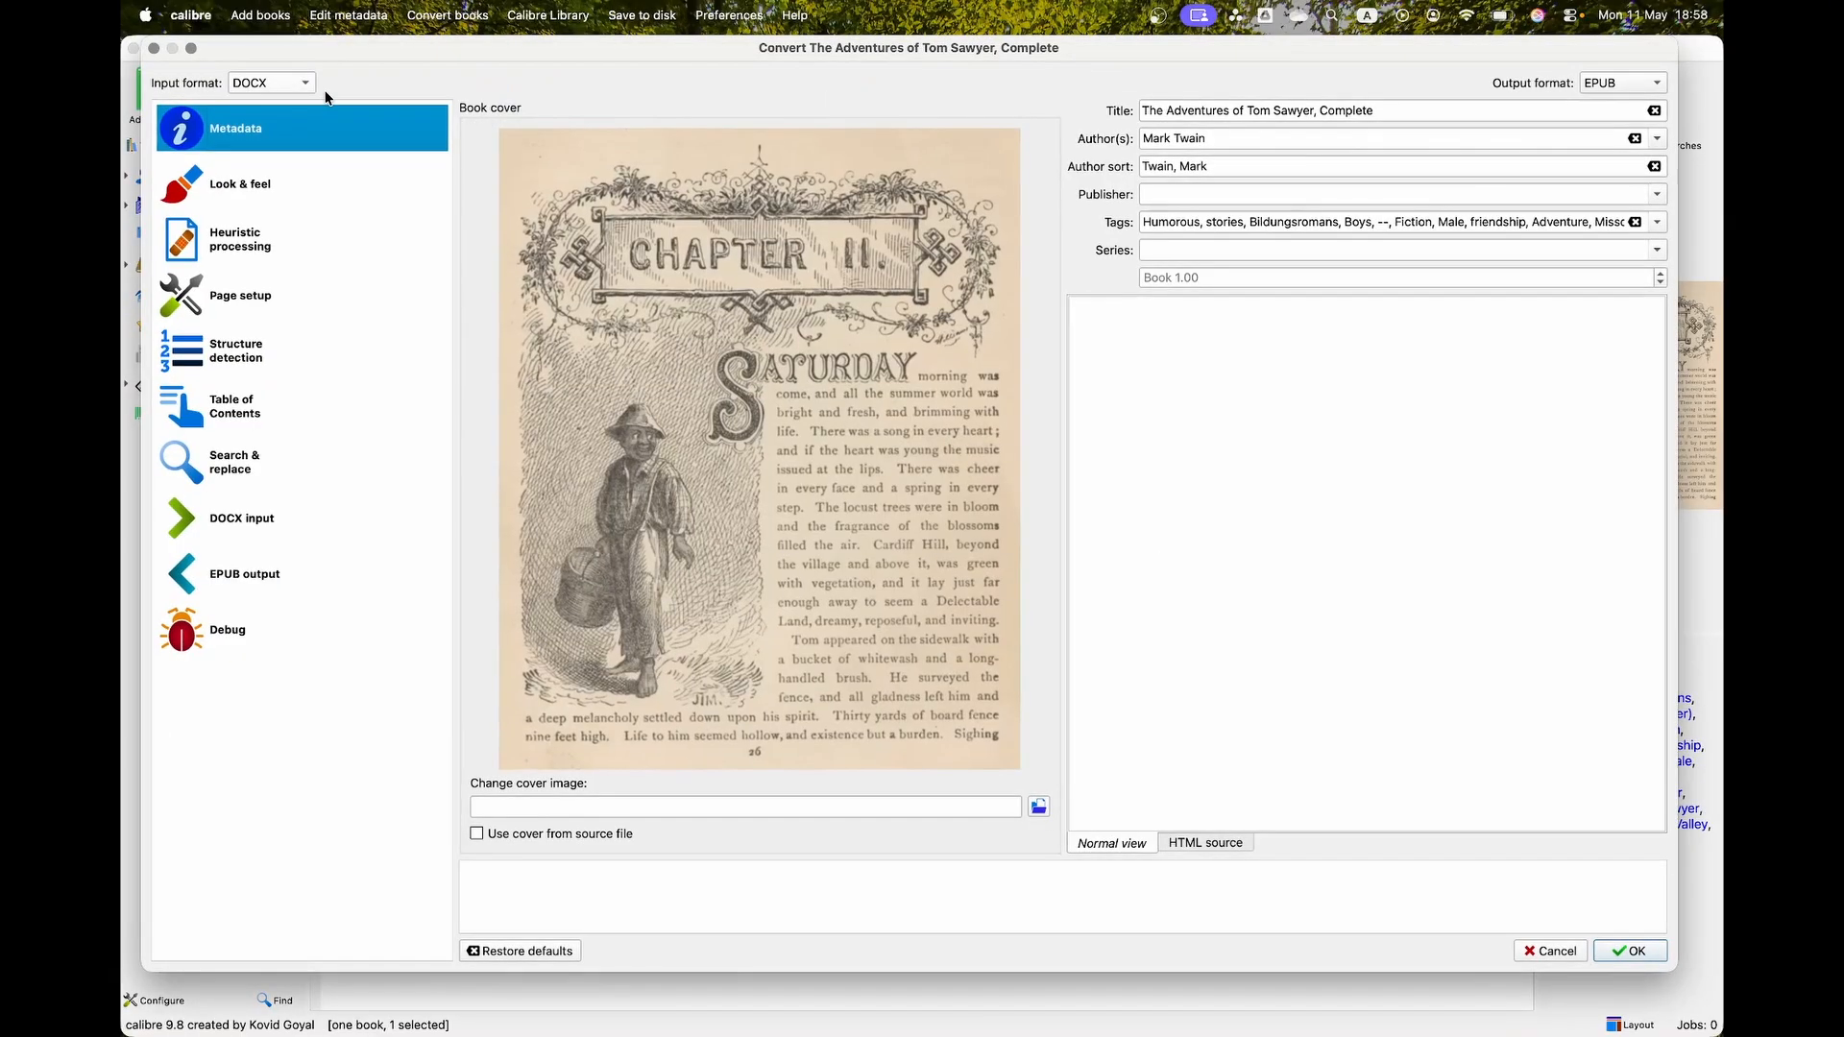
Step: Shorten the book title to The Adventures of Tom Sawyer and convert the DOCX to EPUB
left_click(1189, 112)
double_click(1347, 111)
key("BackSpace")
key("BackSpace")
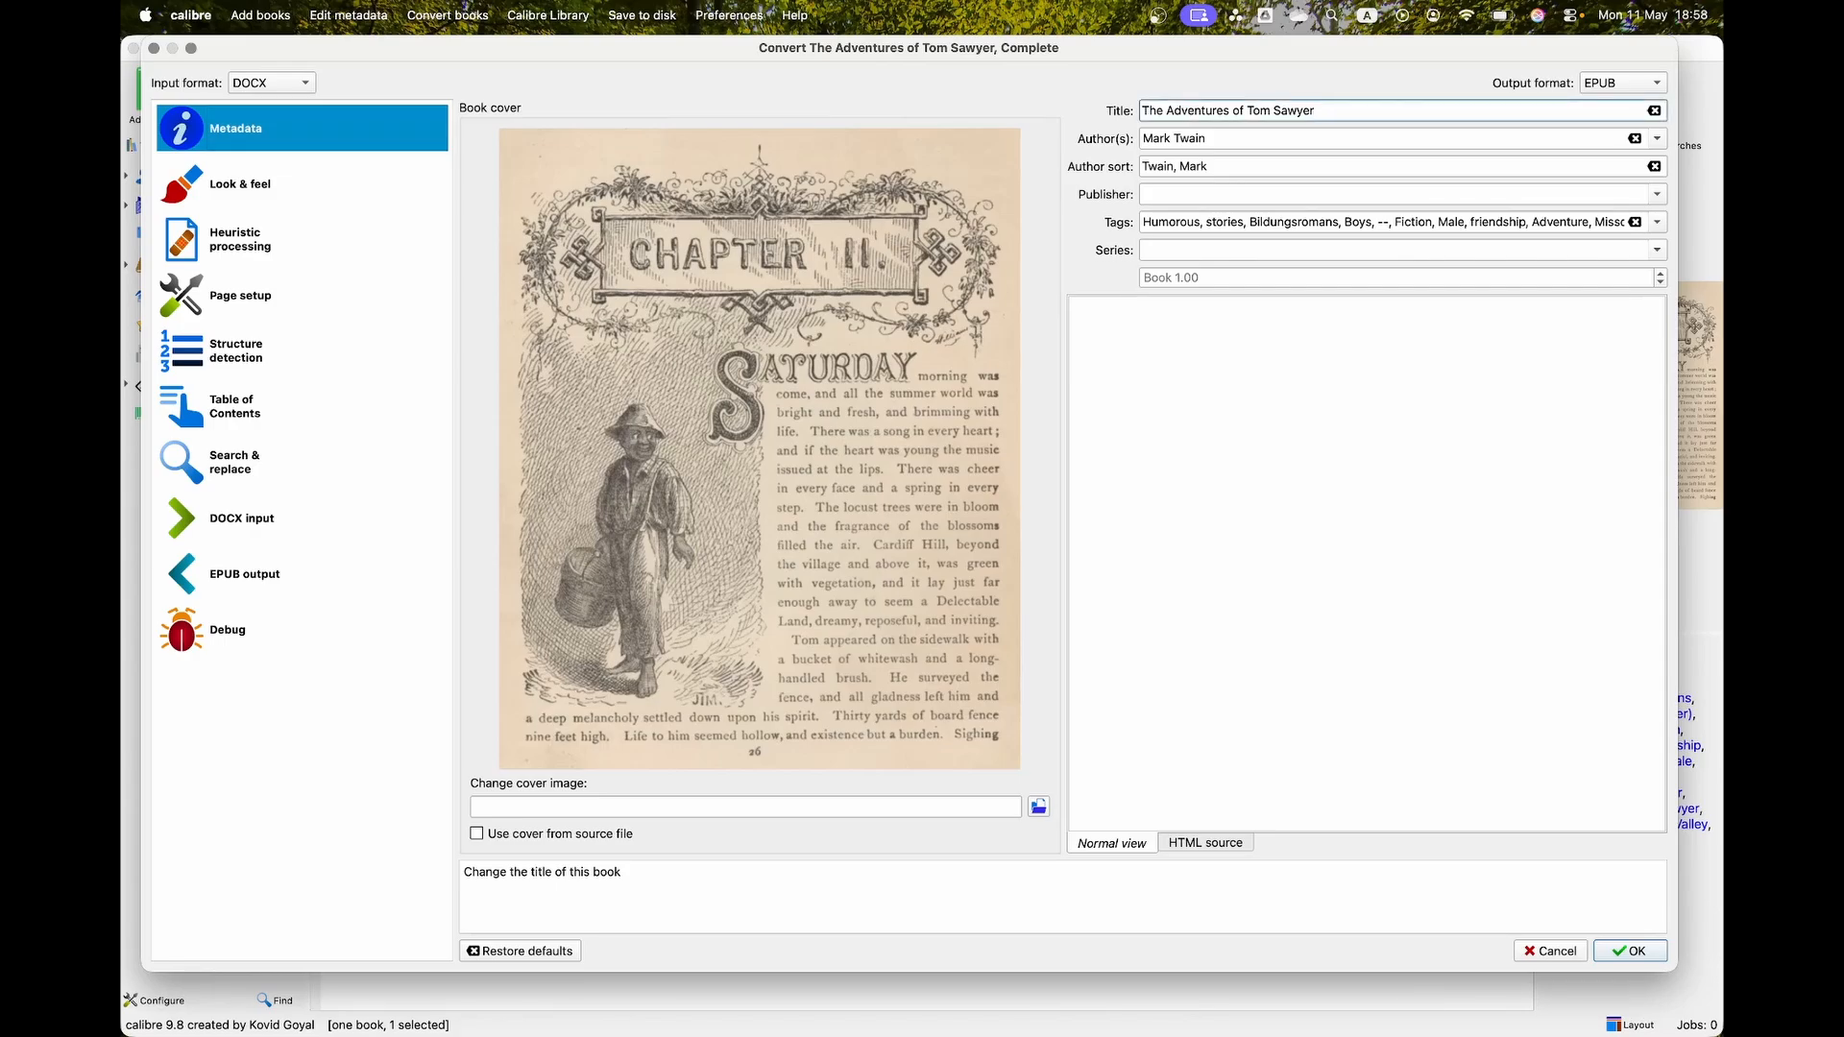
left_click(1164, 167)
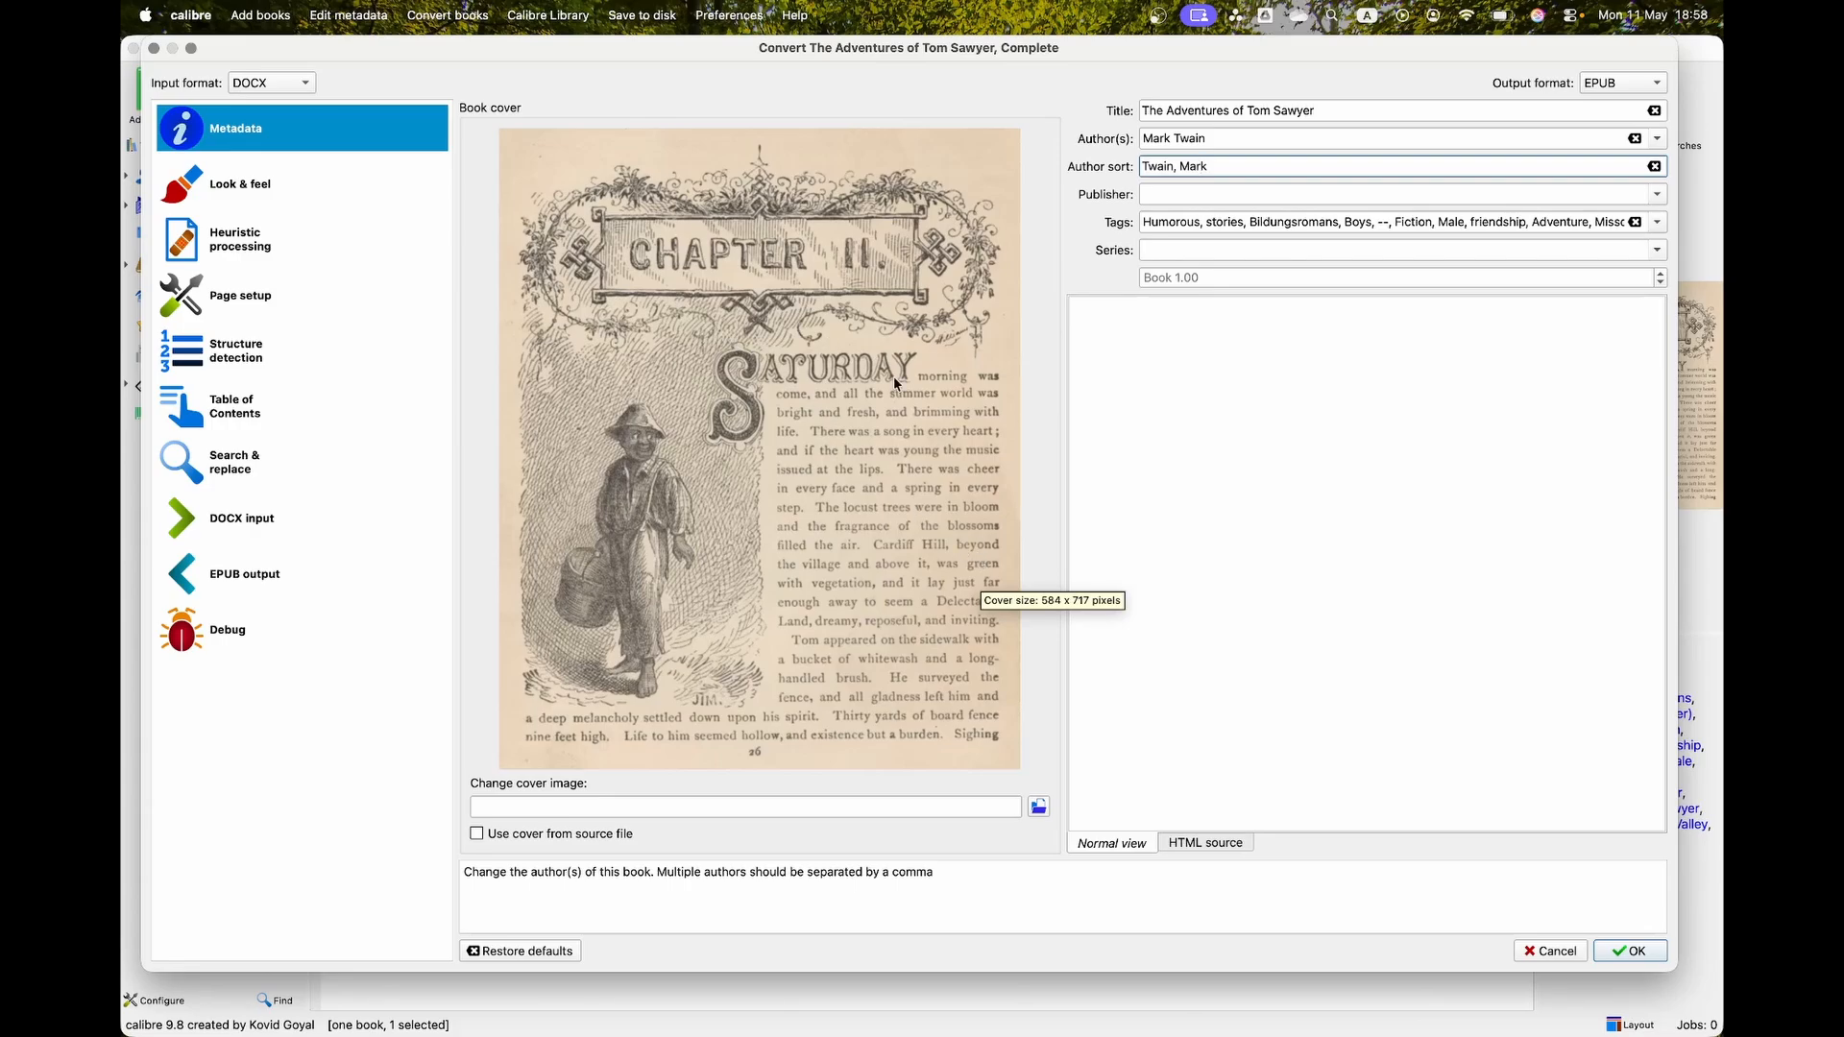
left_click(1617, 958)
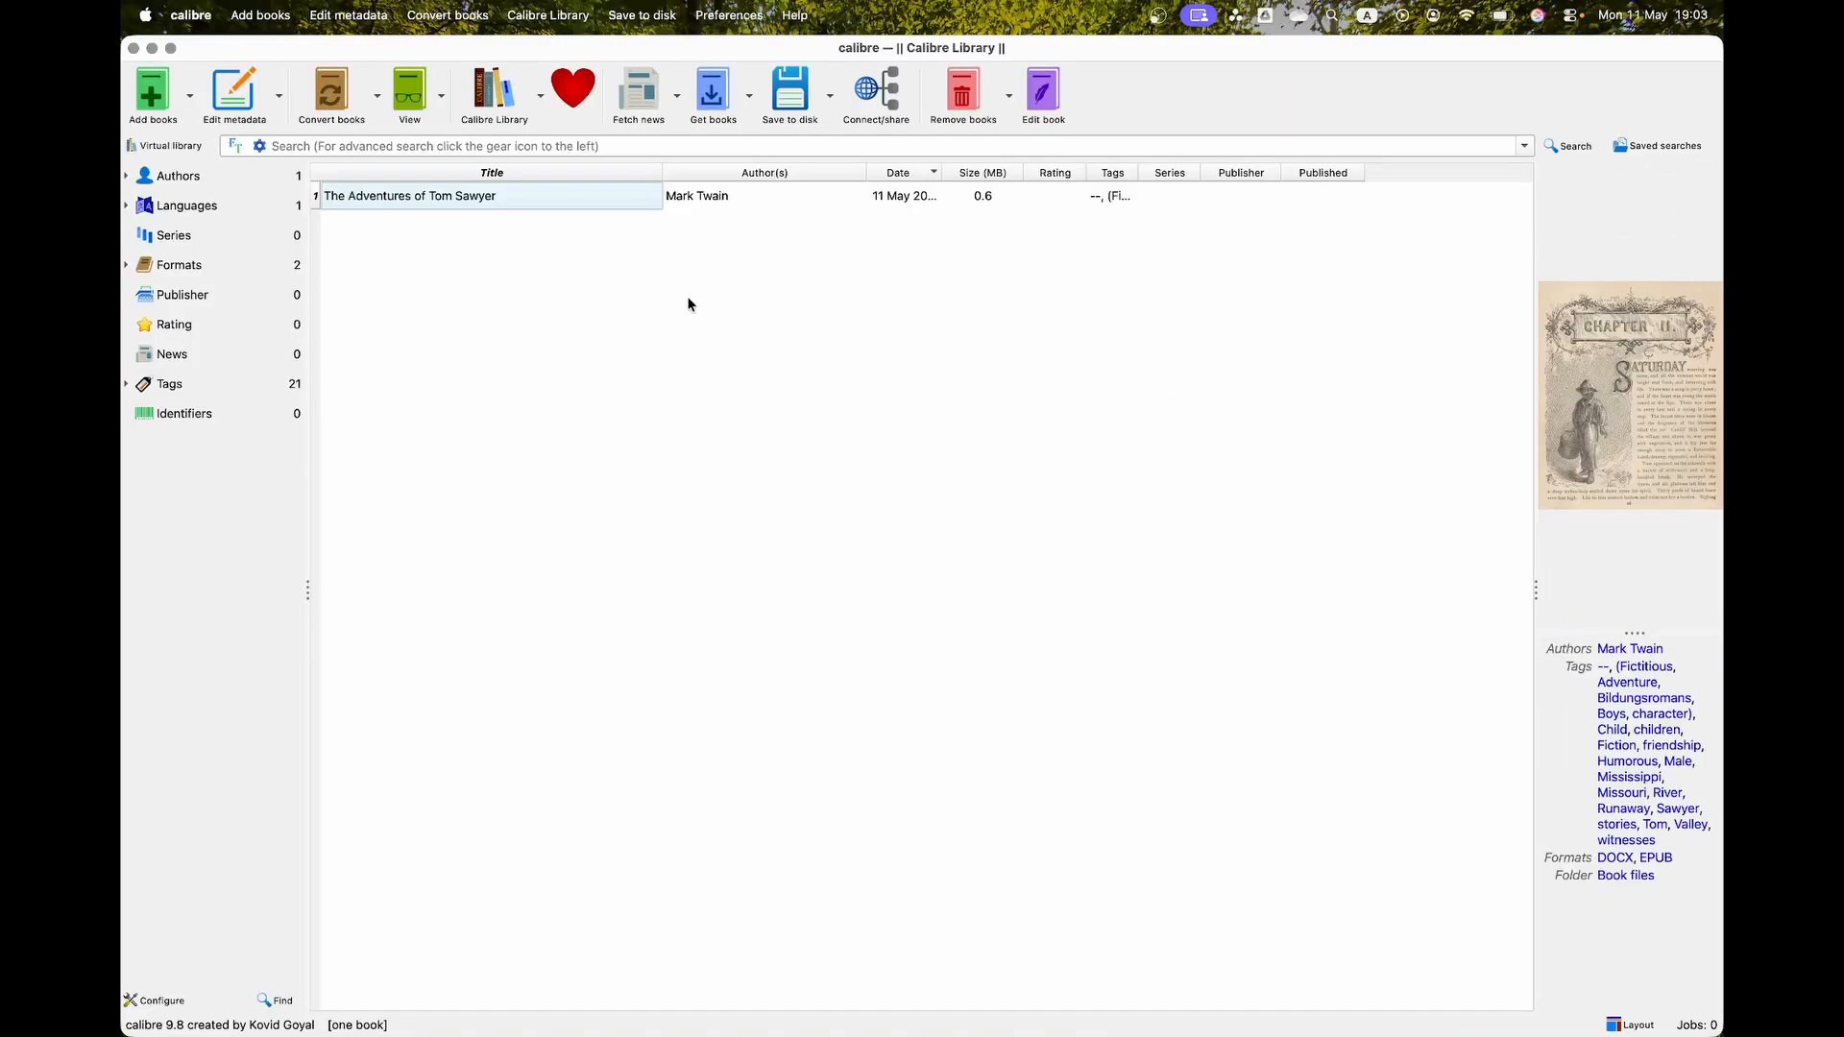
Step: Open the converted EPUB in the E-book viewer and jump to Chapter II from its table of contents
left_click(491, 200)
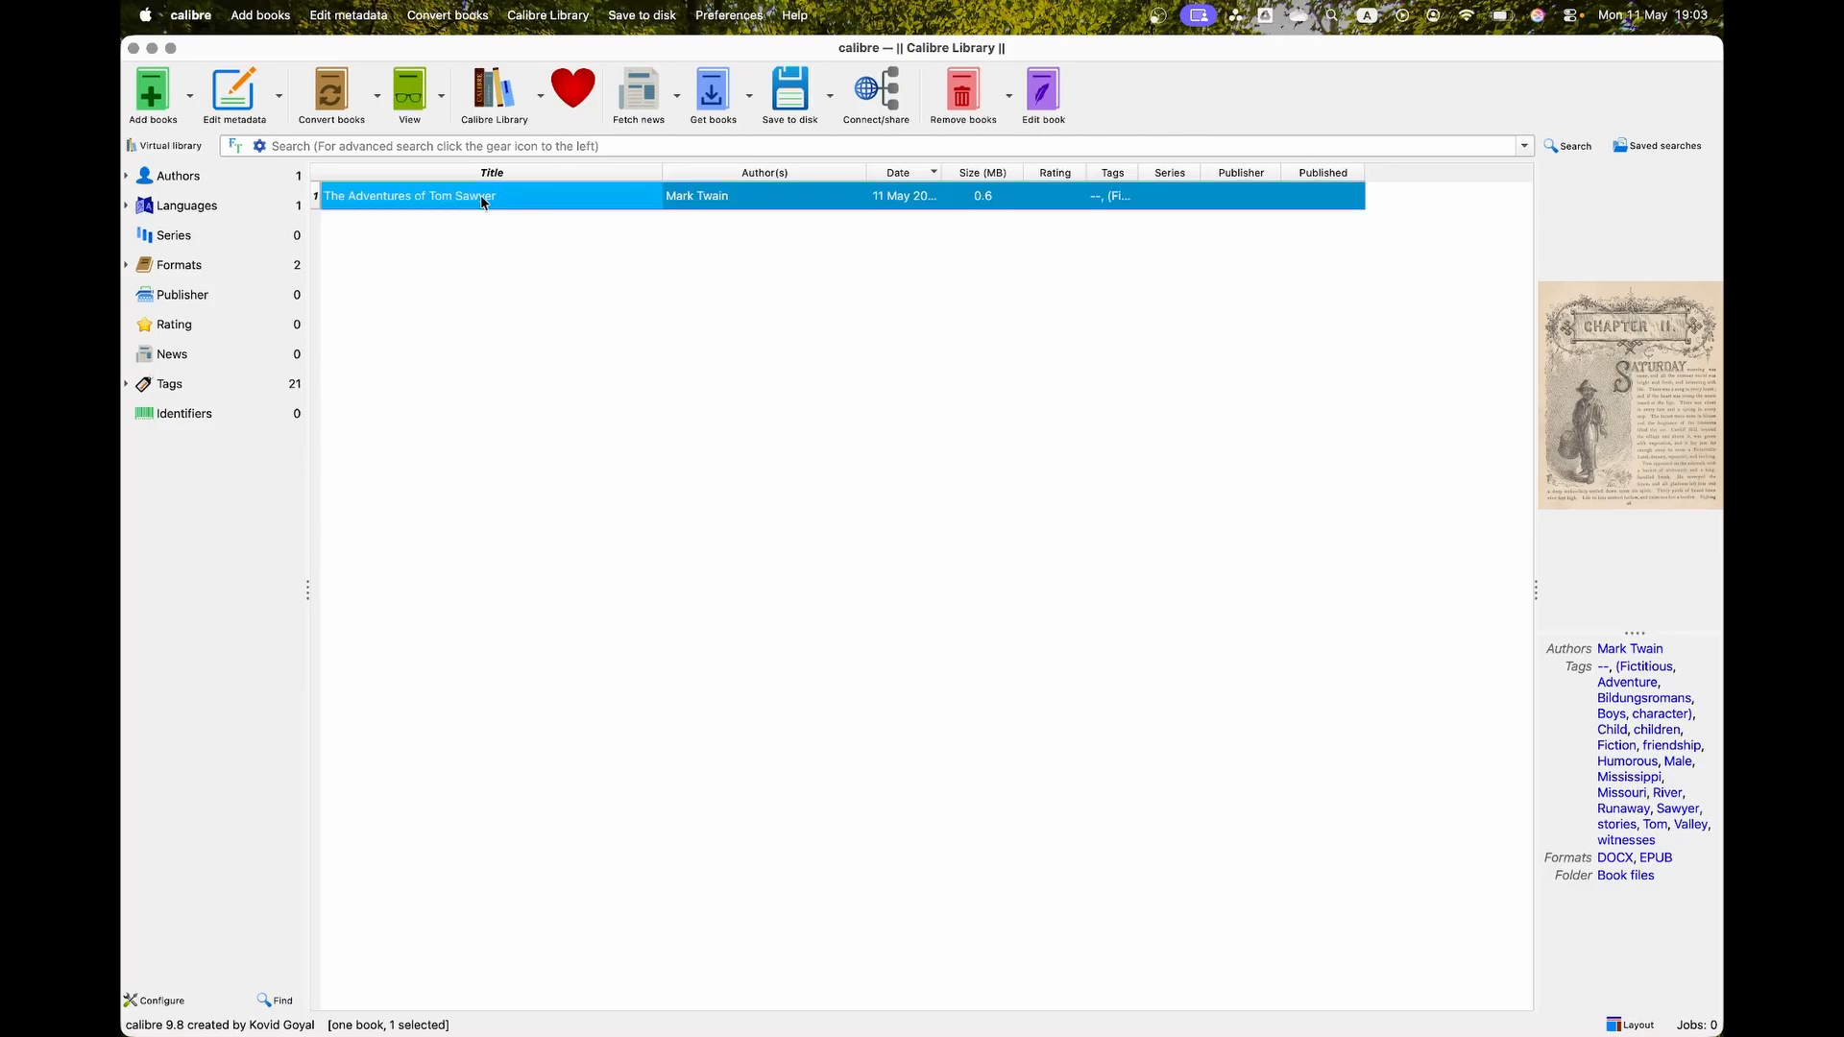
double_click(485, 203)
left_click_drag(1241, 299, 1164, 124)
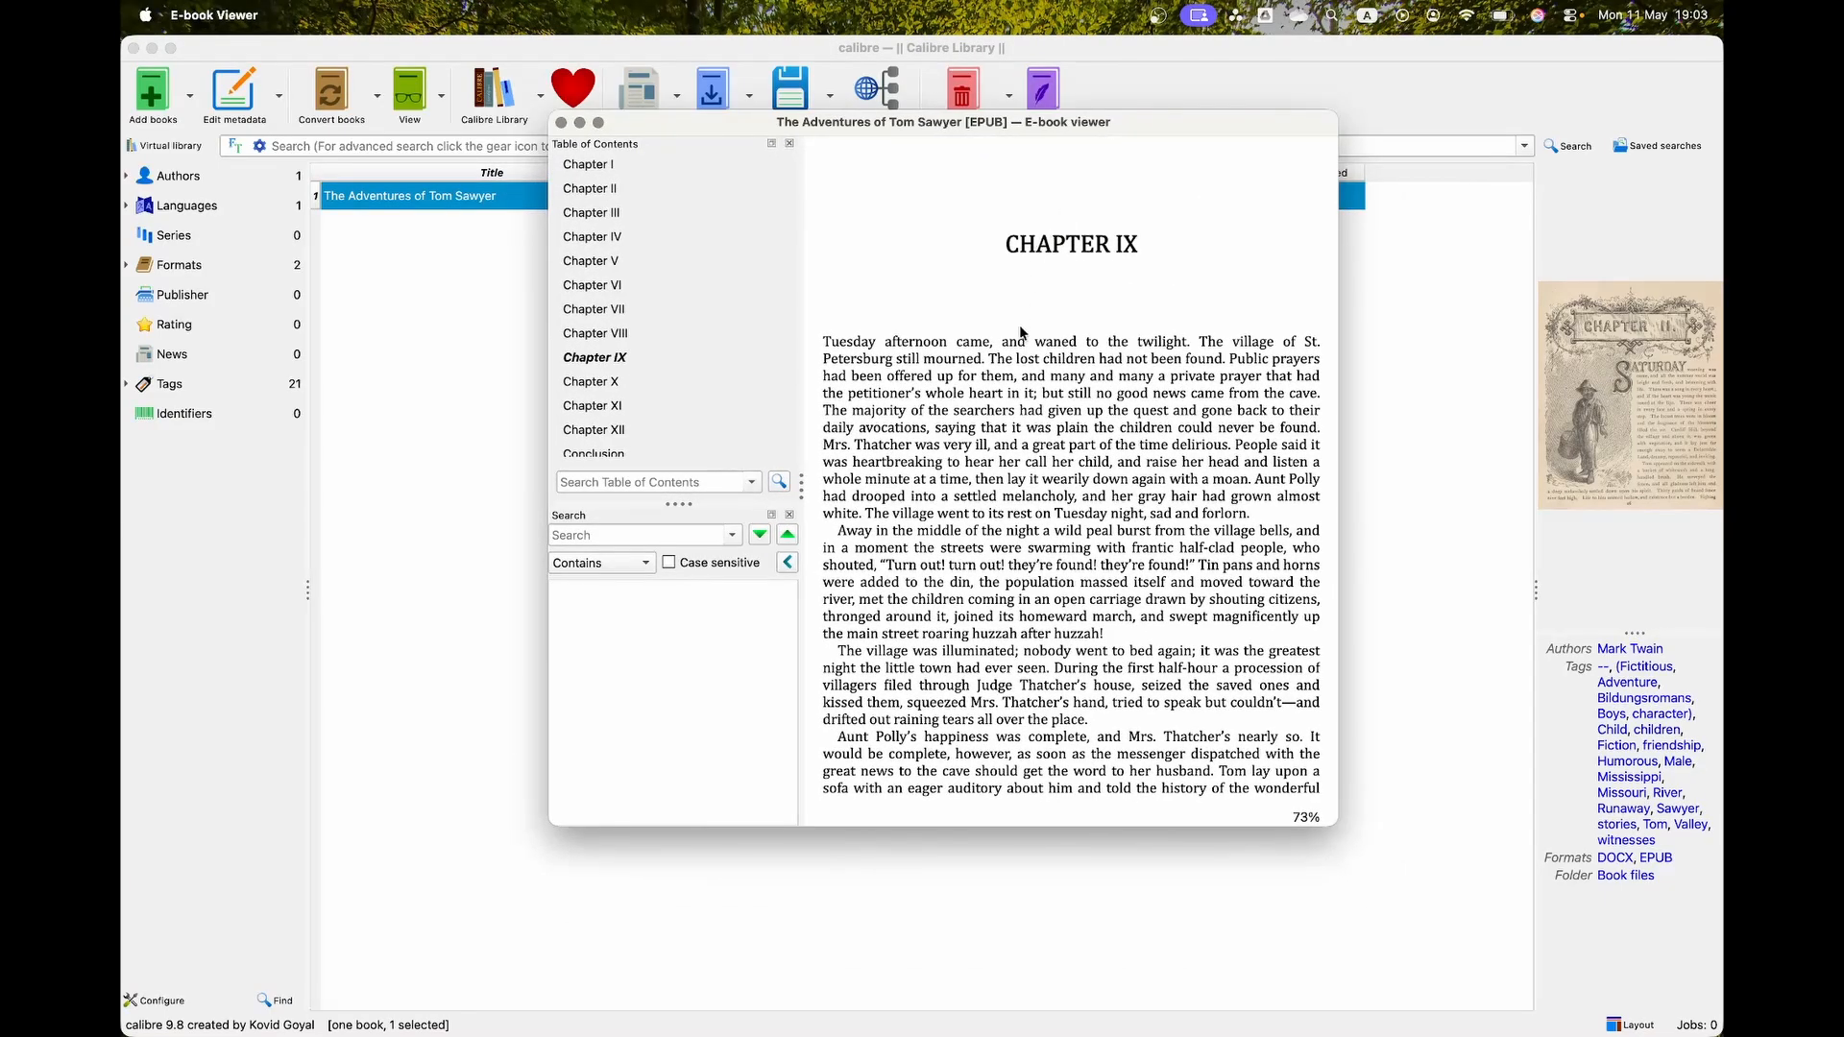
scroll(974, 304, "up", 3)
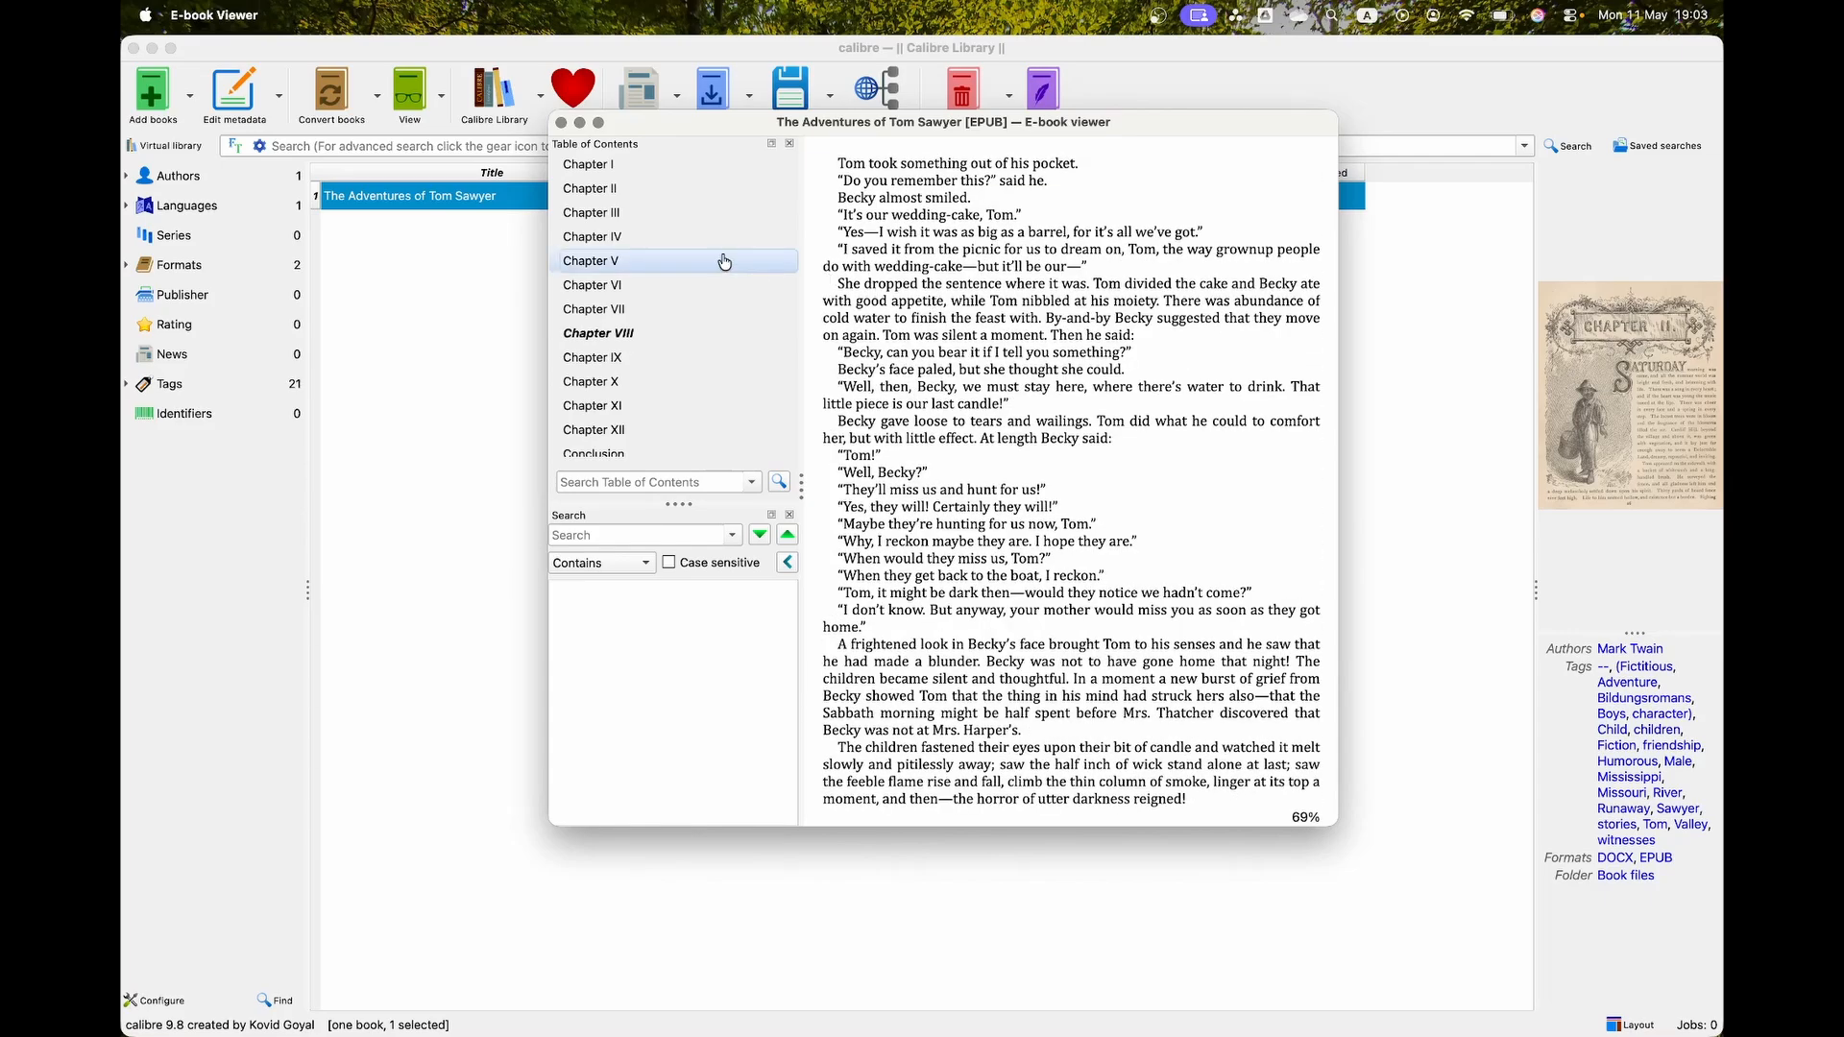
left_click(685, 188)
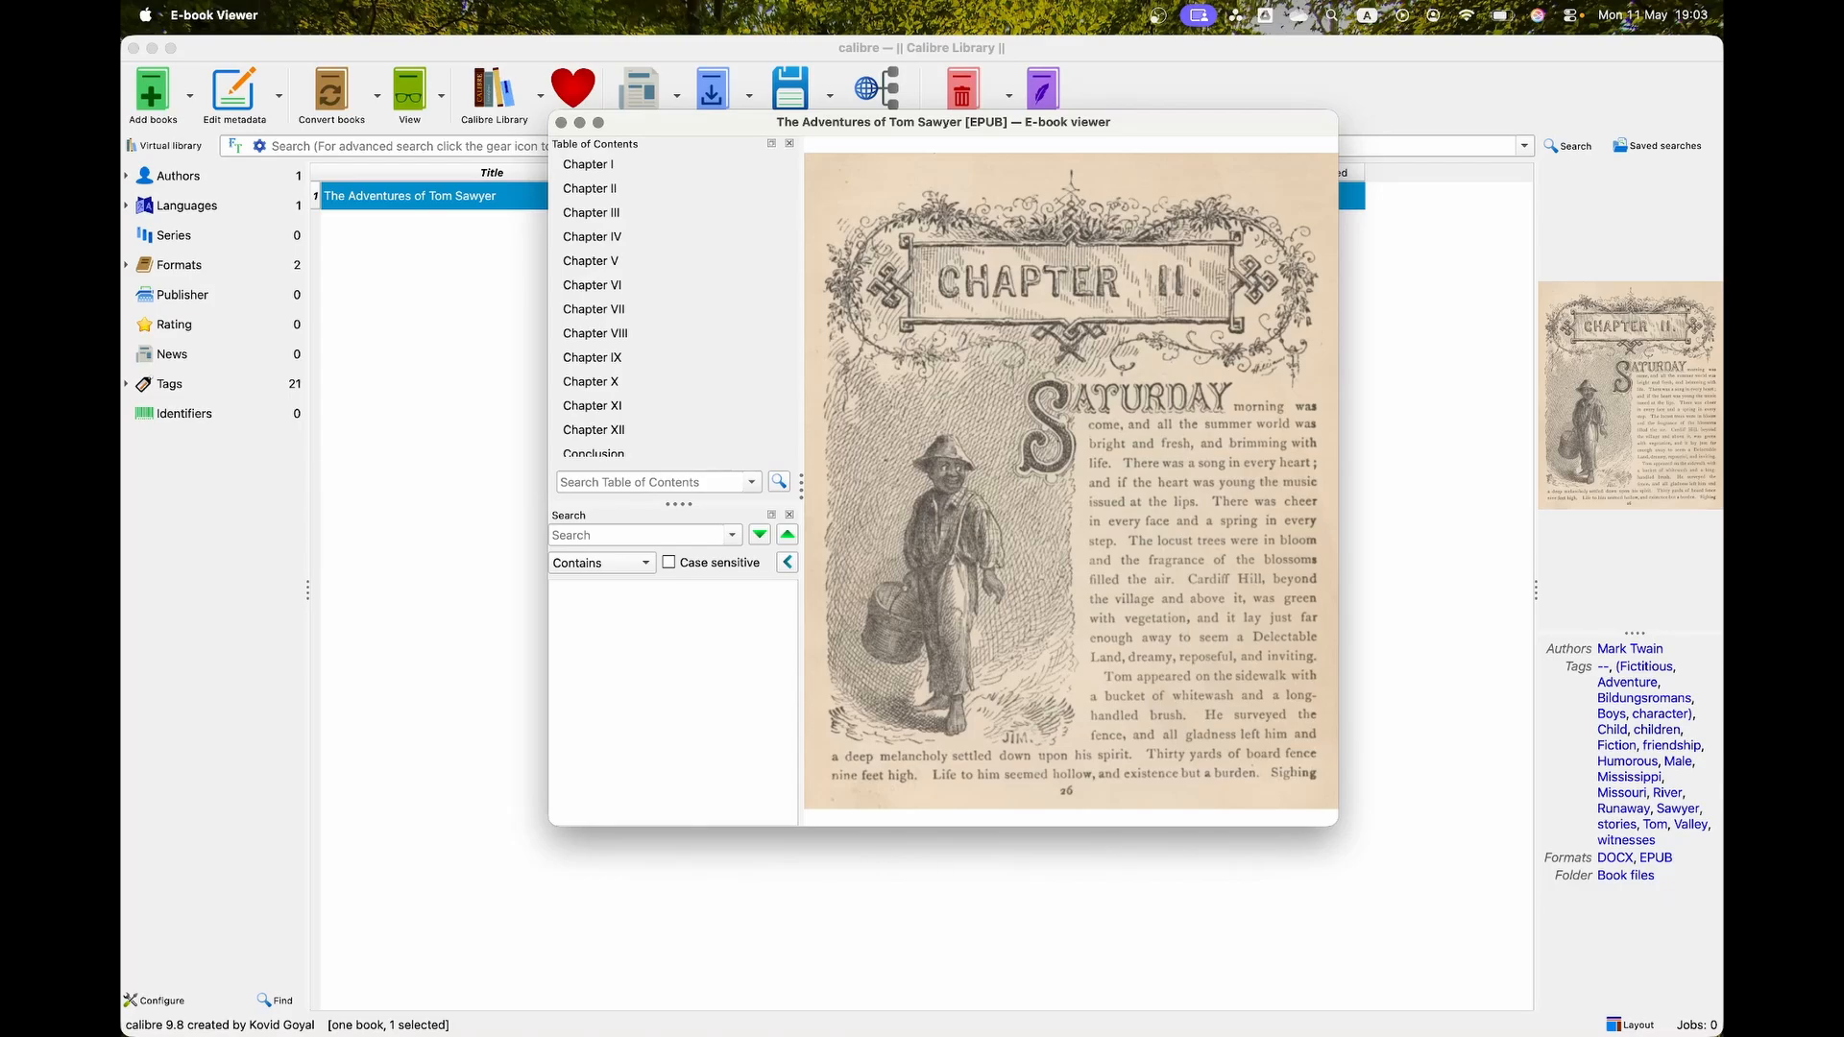
Step: Page through the EPUB from the cover to Chapter III to check its layout, and close the viewer
key("Right")
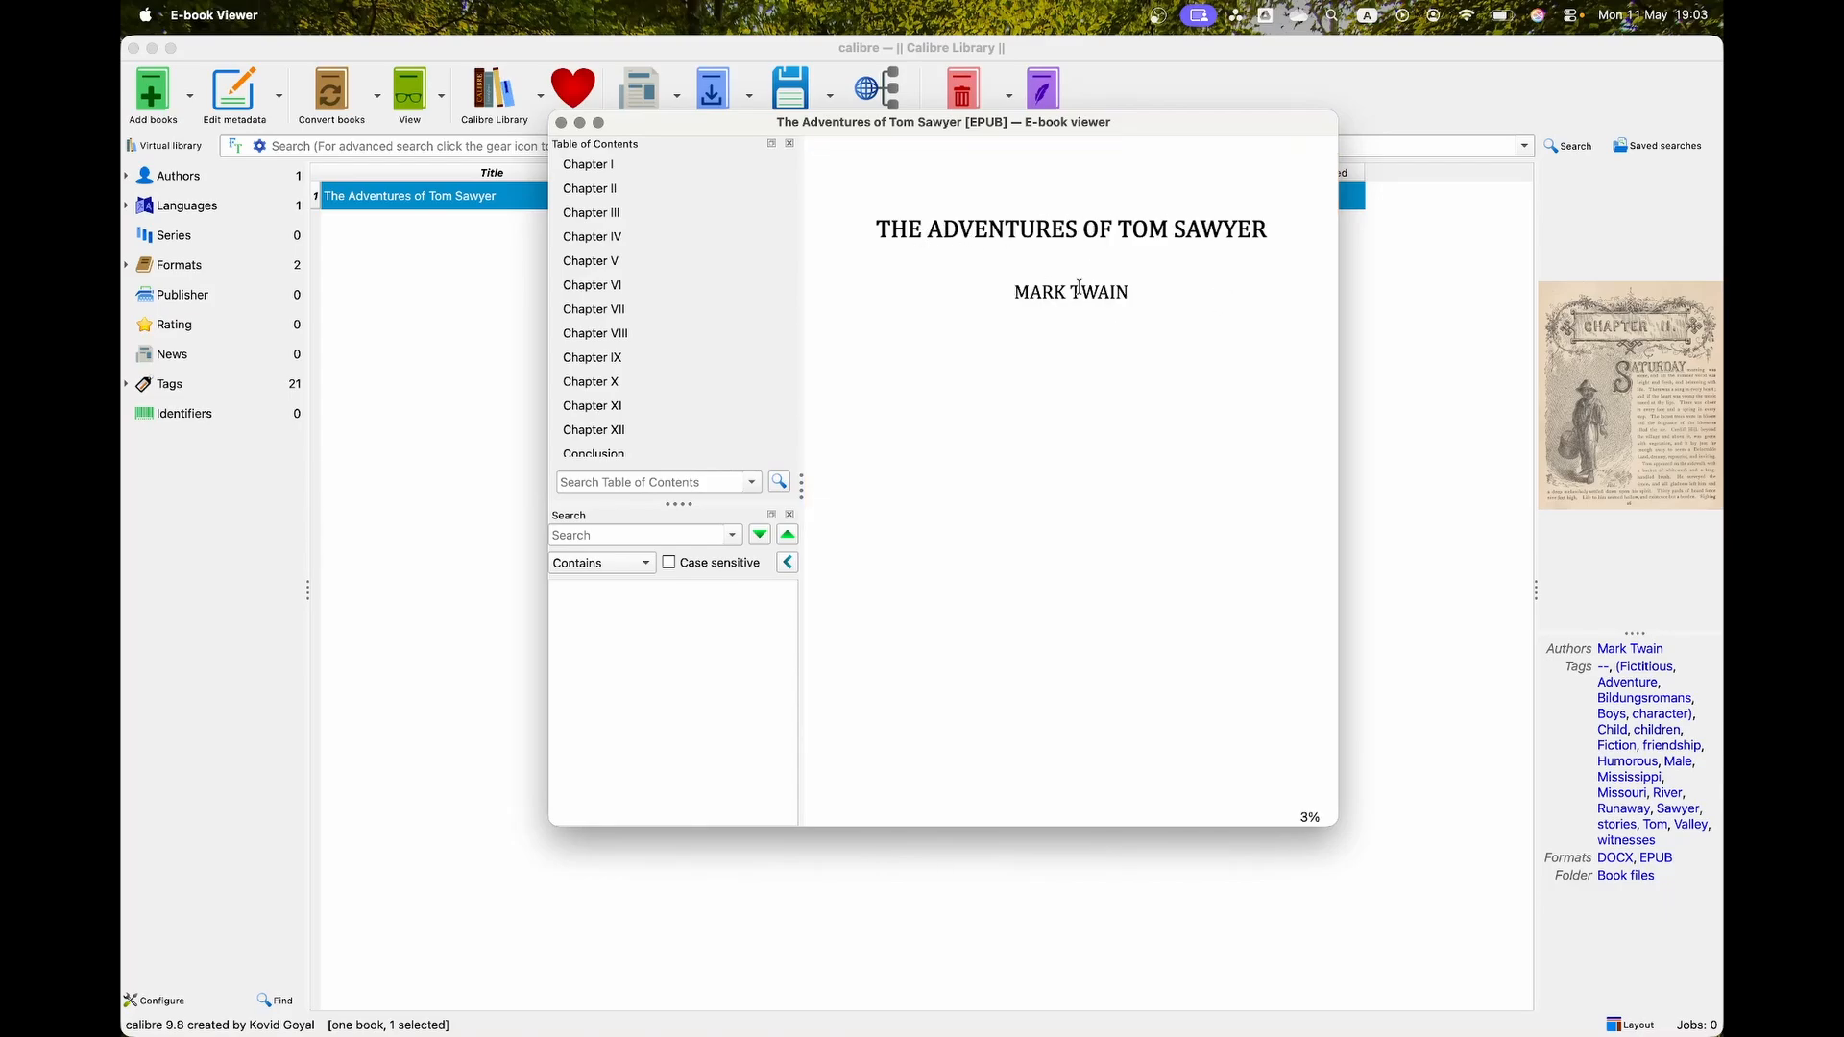
key("Right")
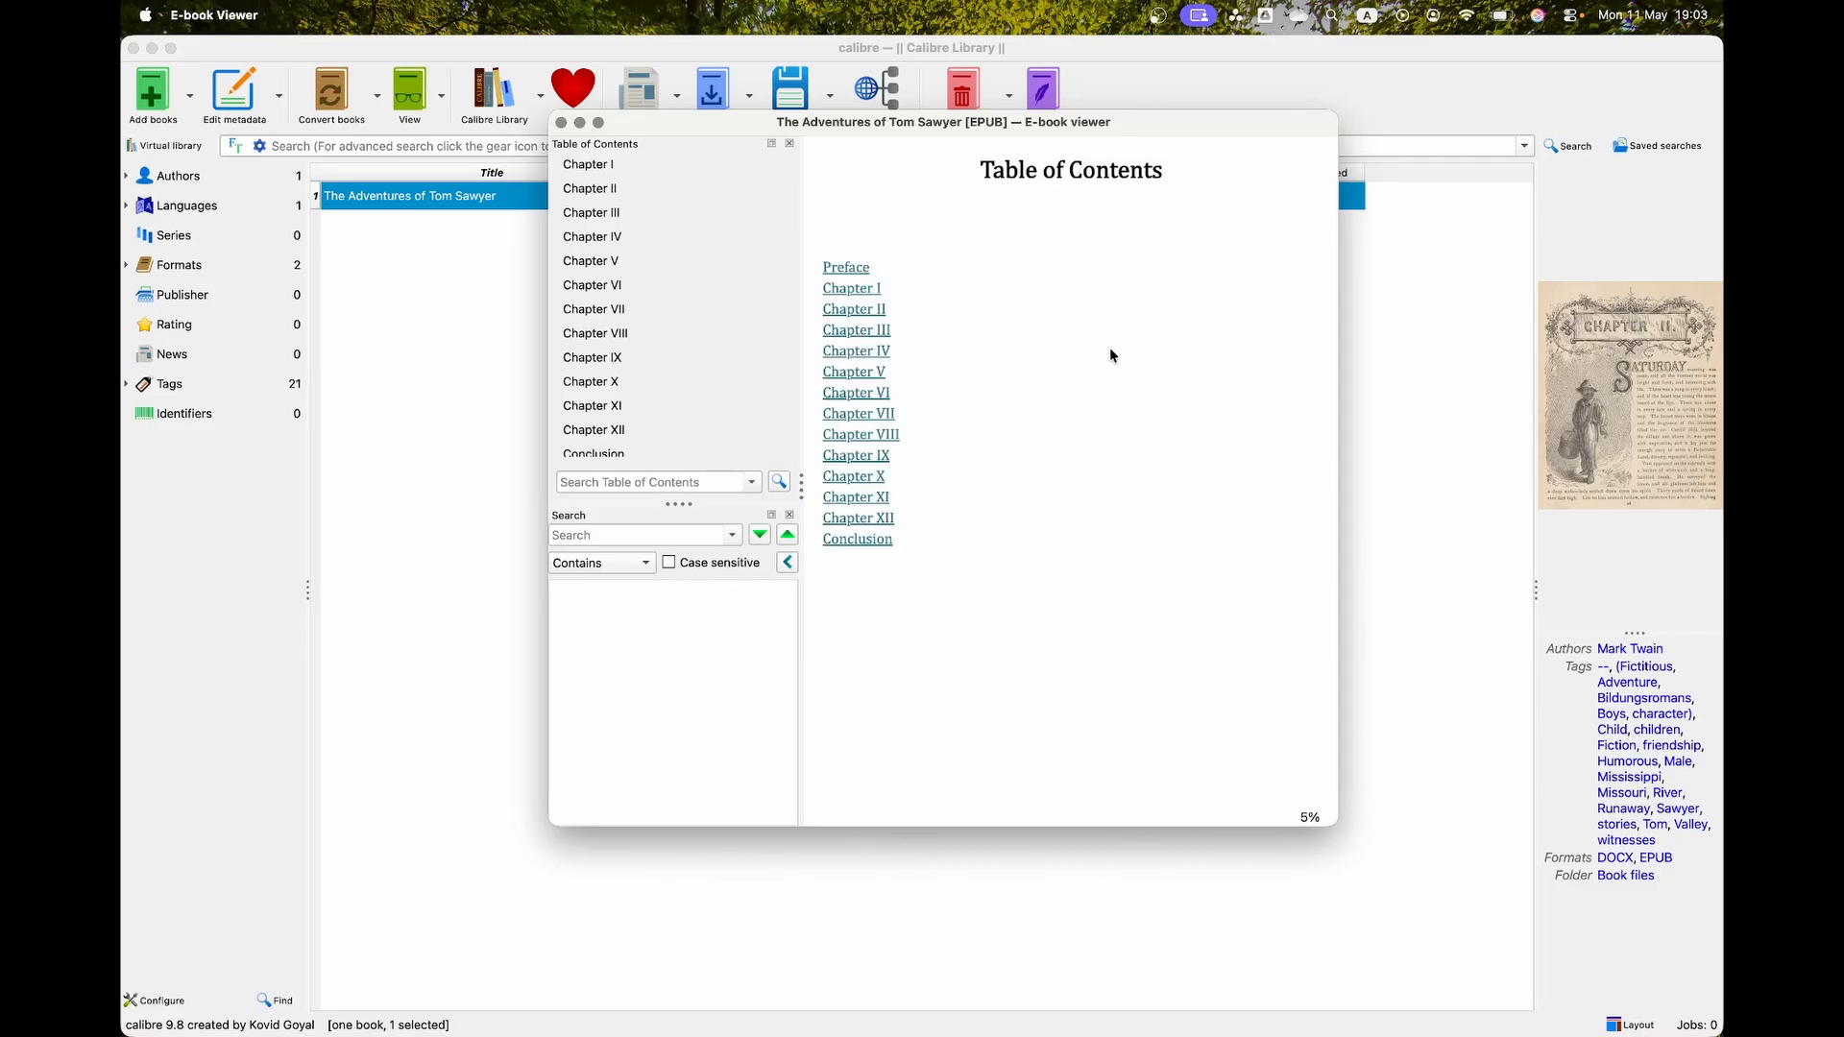
key("Right")
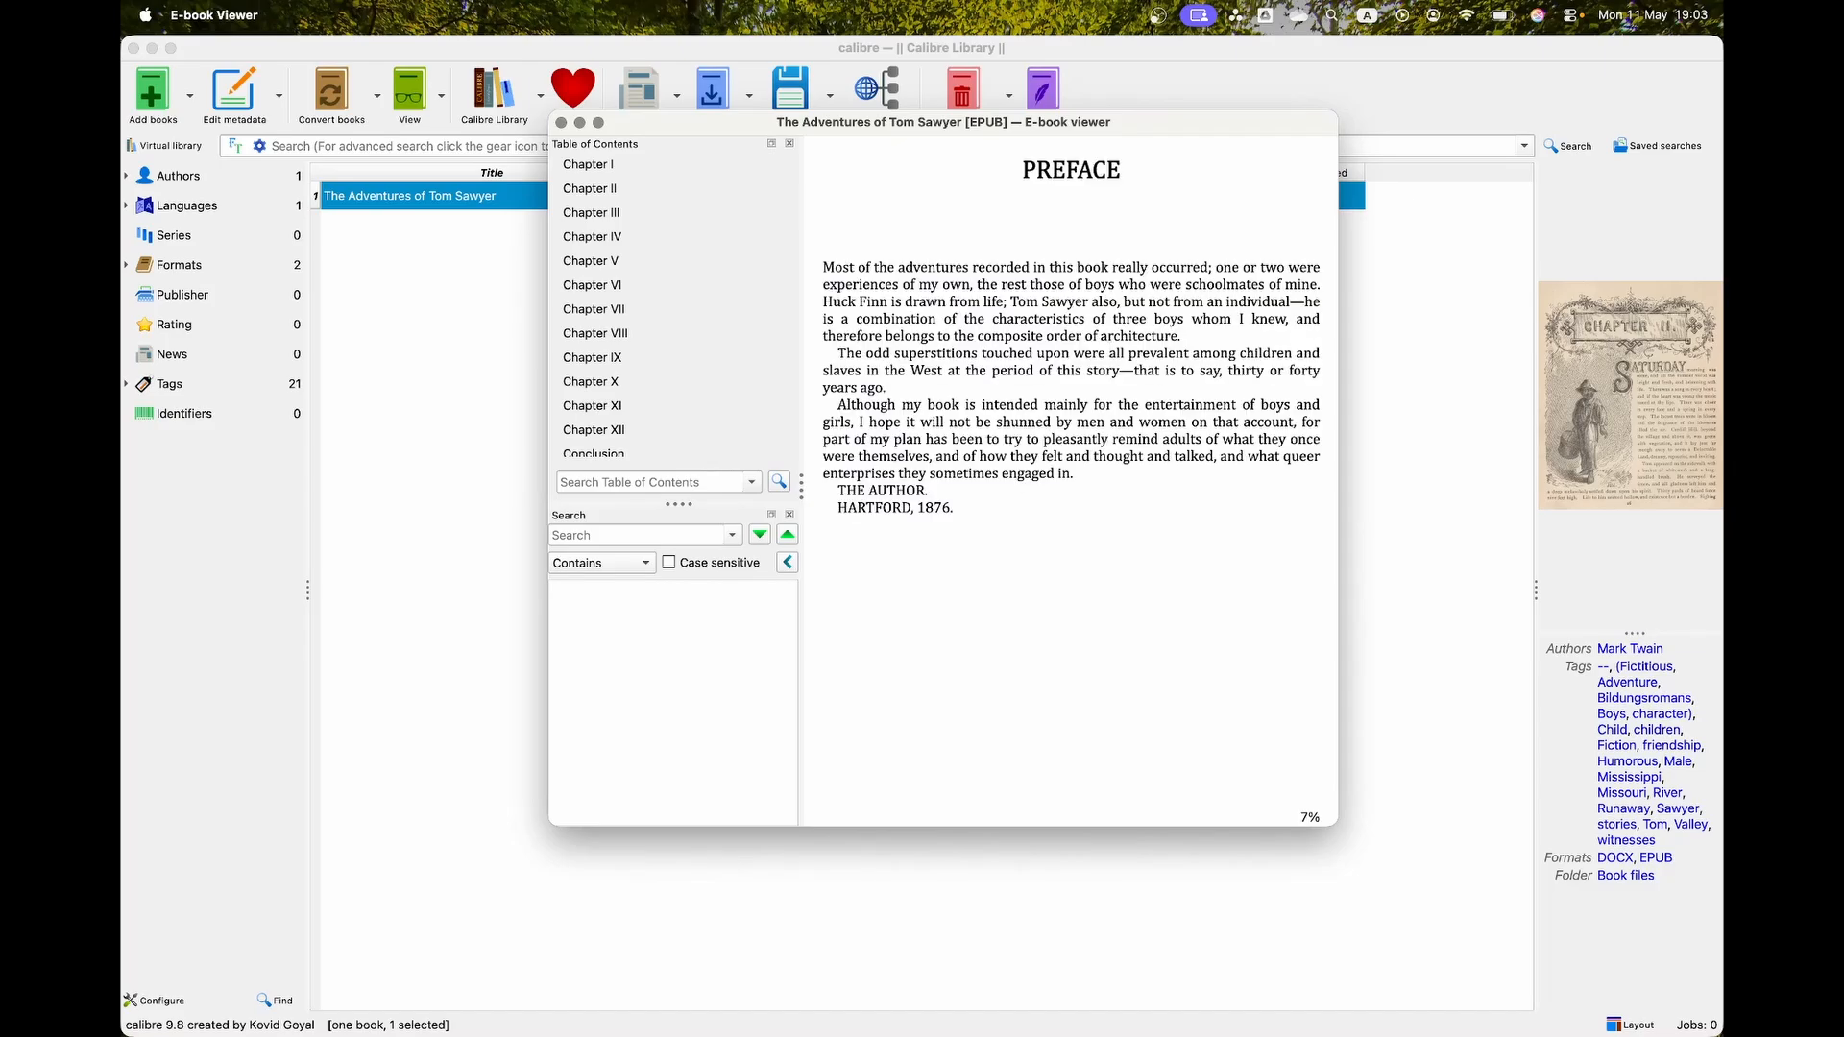
key("Right")
key("Right")
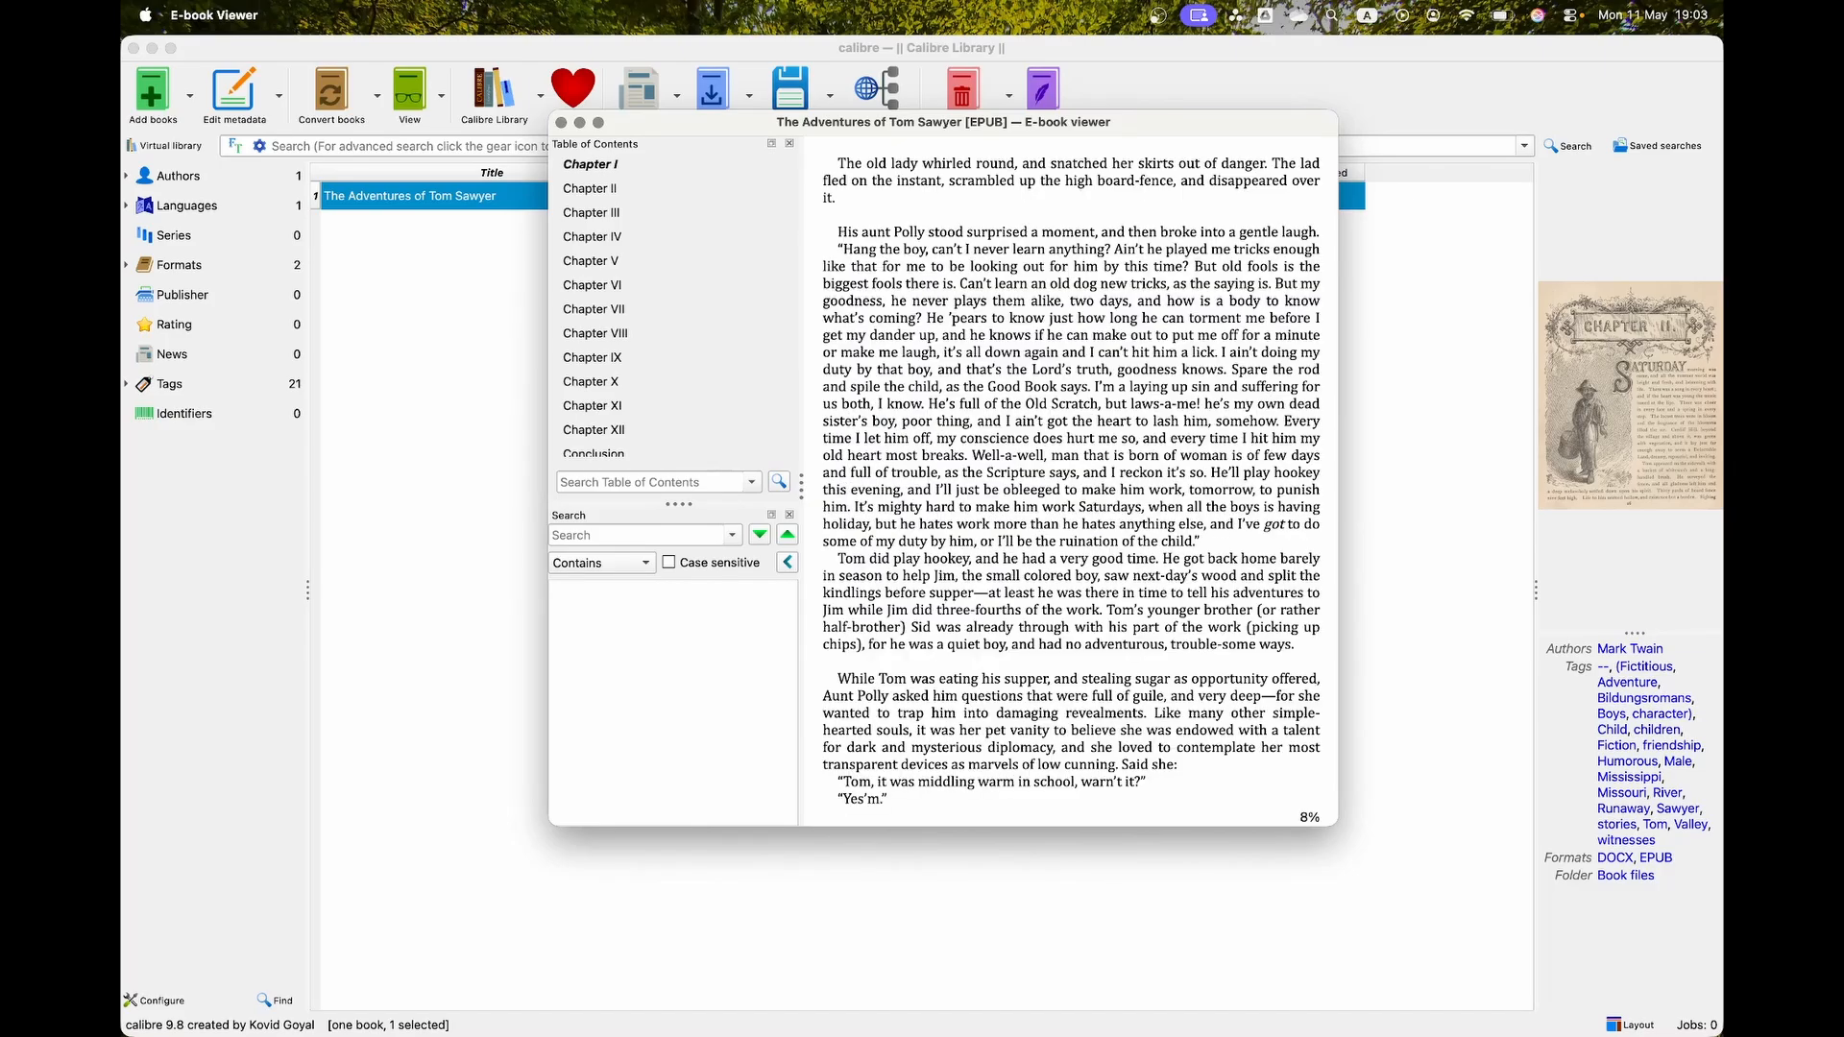
key("Right")
key("Right")
key("Right")
key("Right")
key("Right")
key("Right")
key("Right")
key("Right")
key("Right")
key("Right")
key("Right")
key("Right")
key("Right")
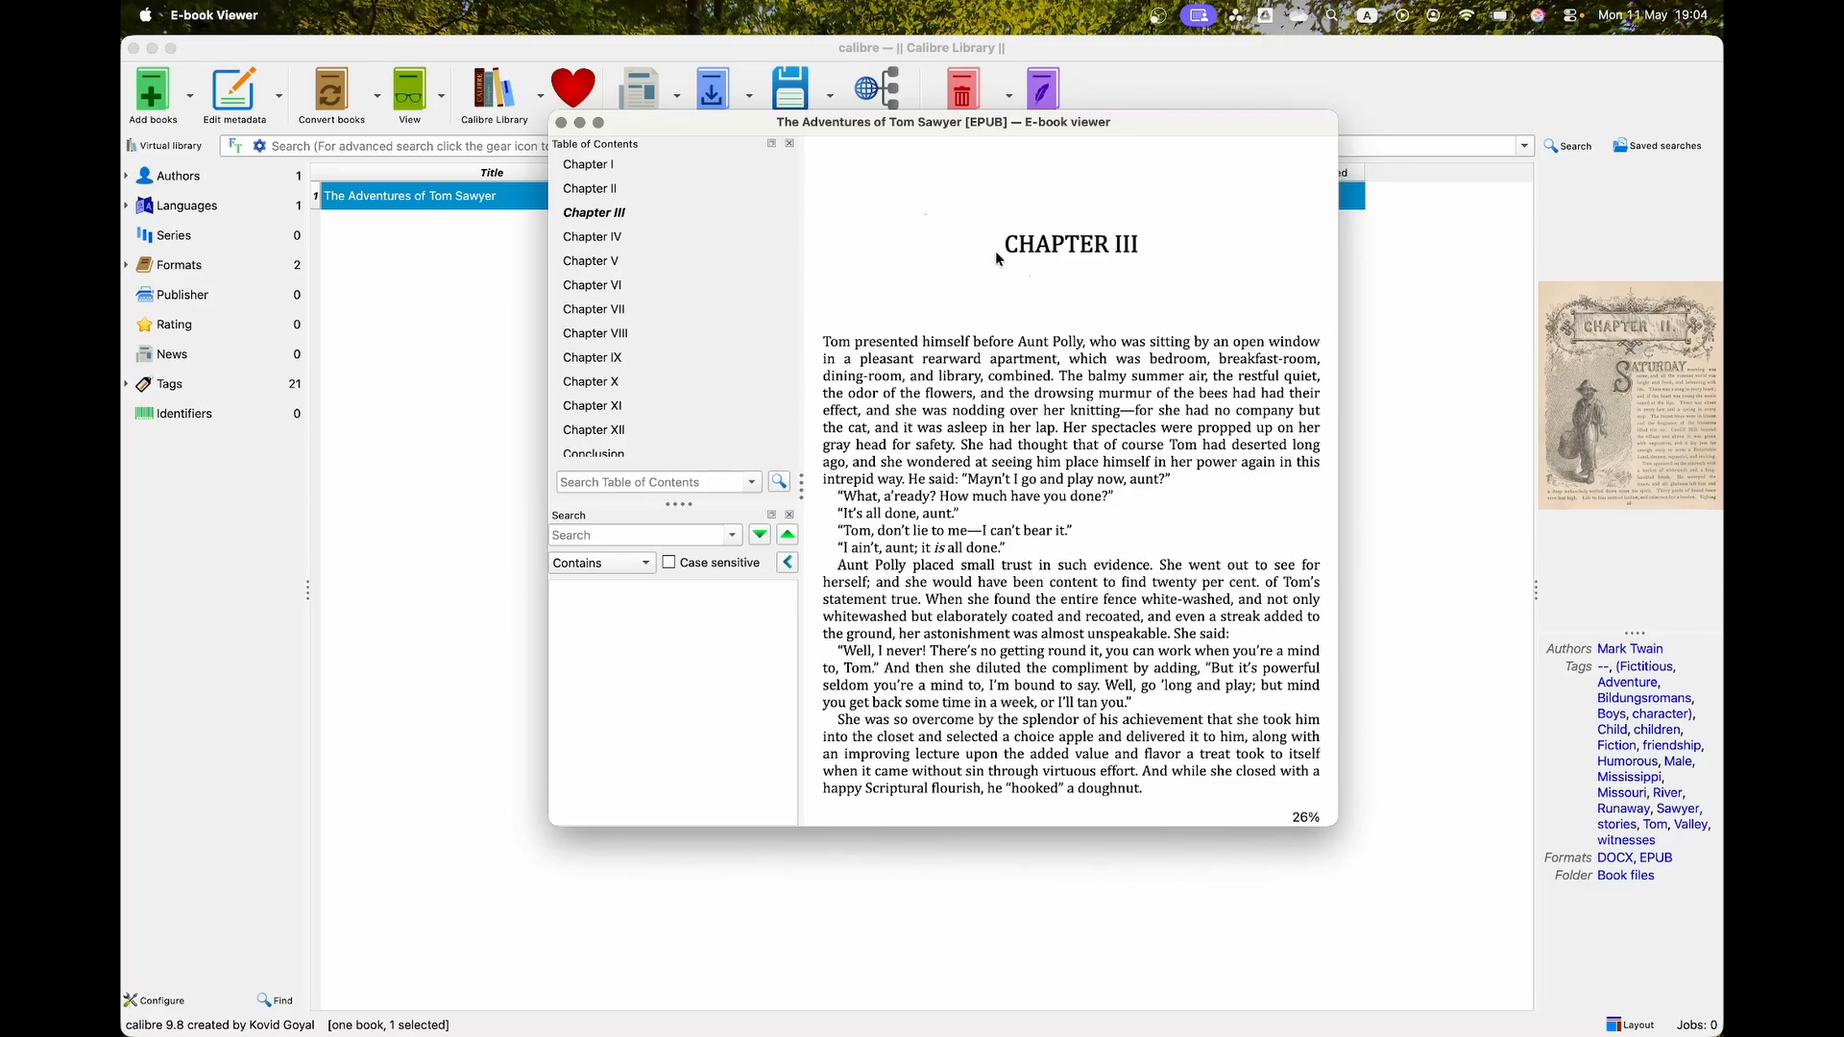
left_click(562, 122)
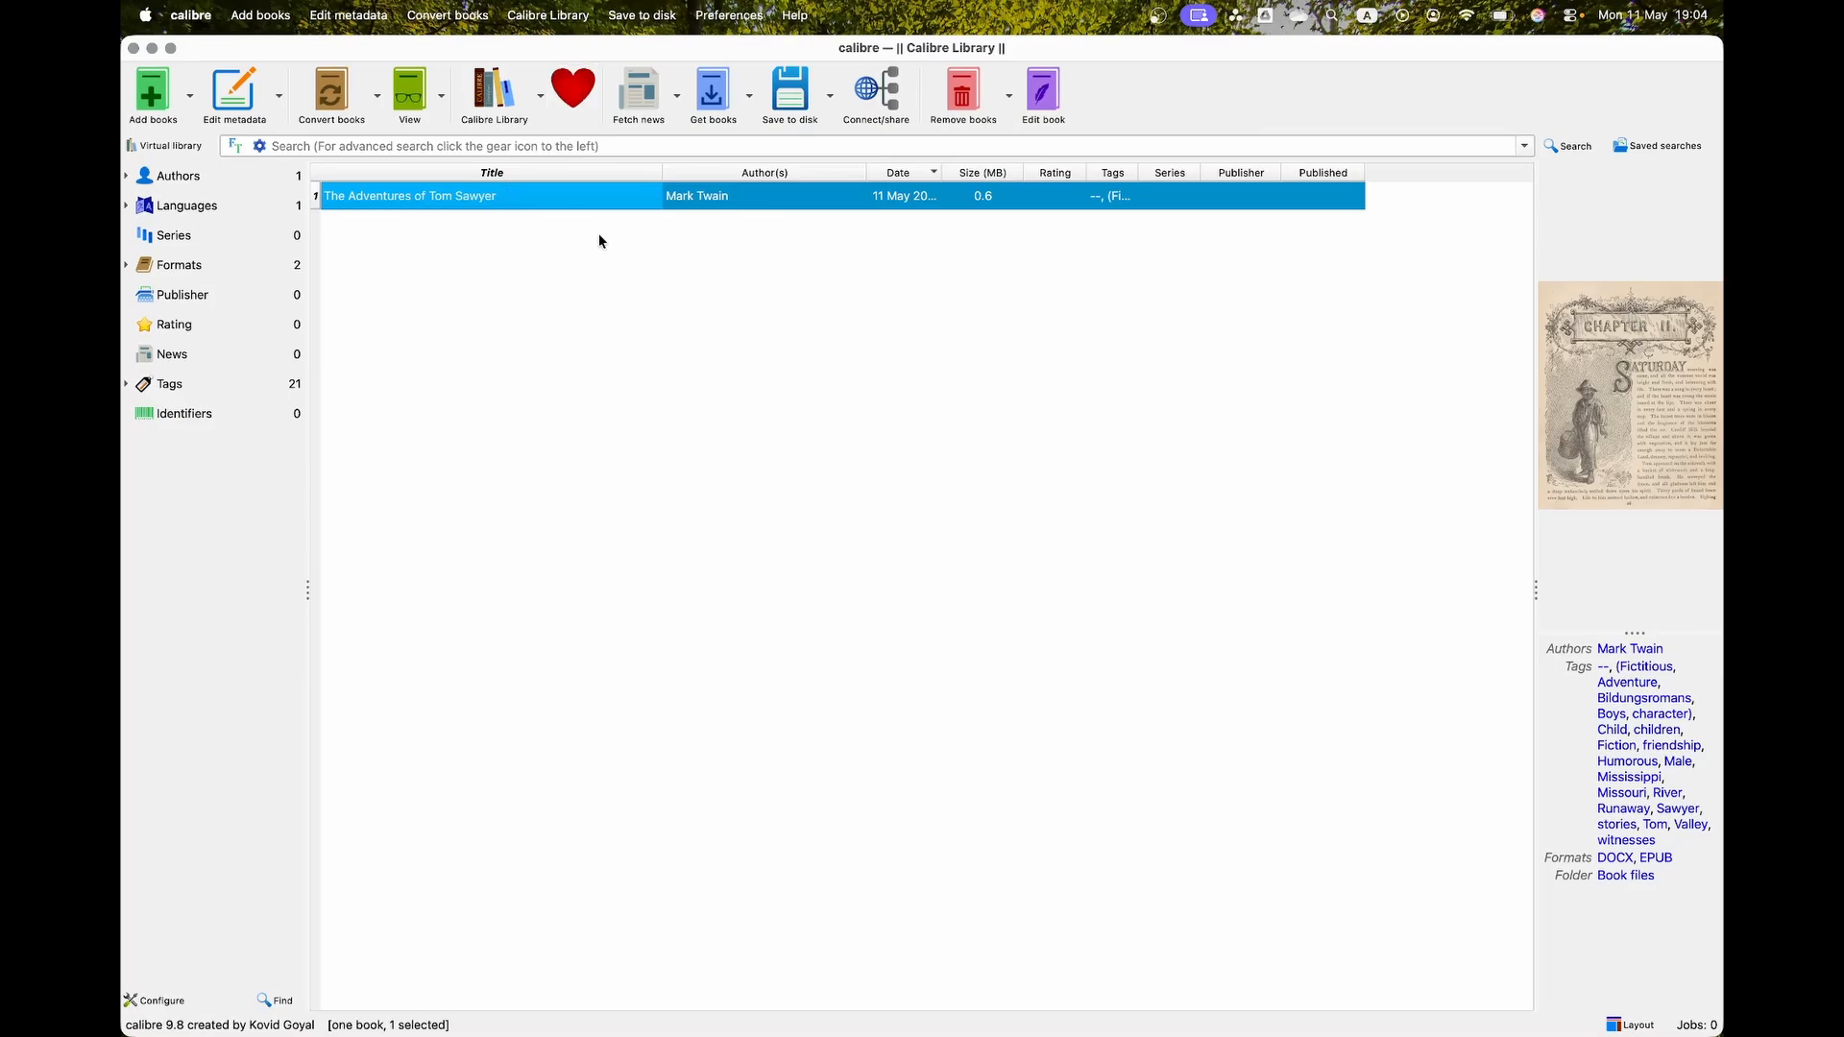
Step: Open the book's metadata for editing and replace its cover with a generated one
left_click(234, 101)
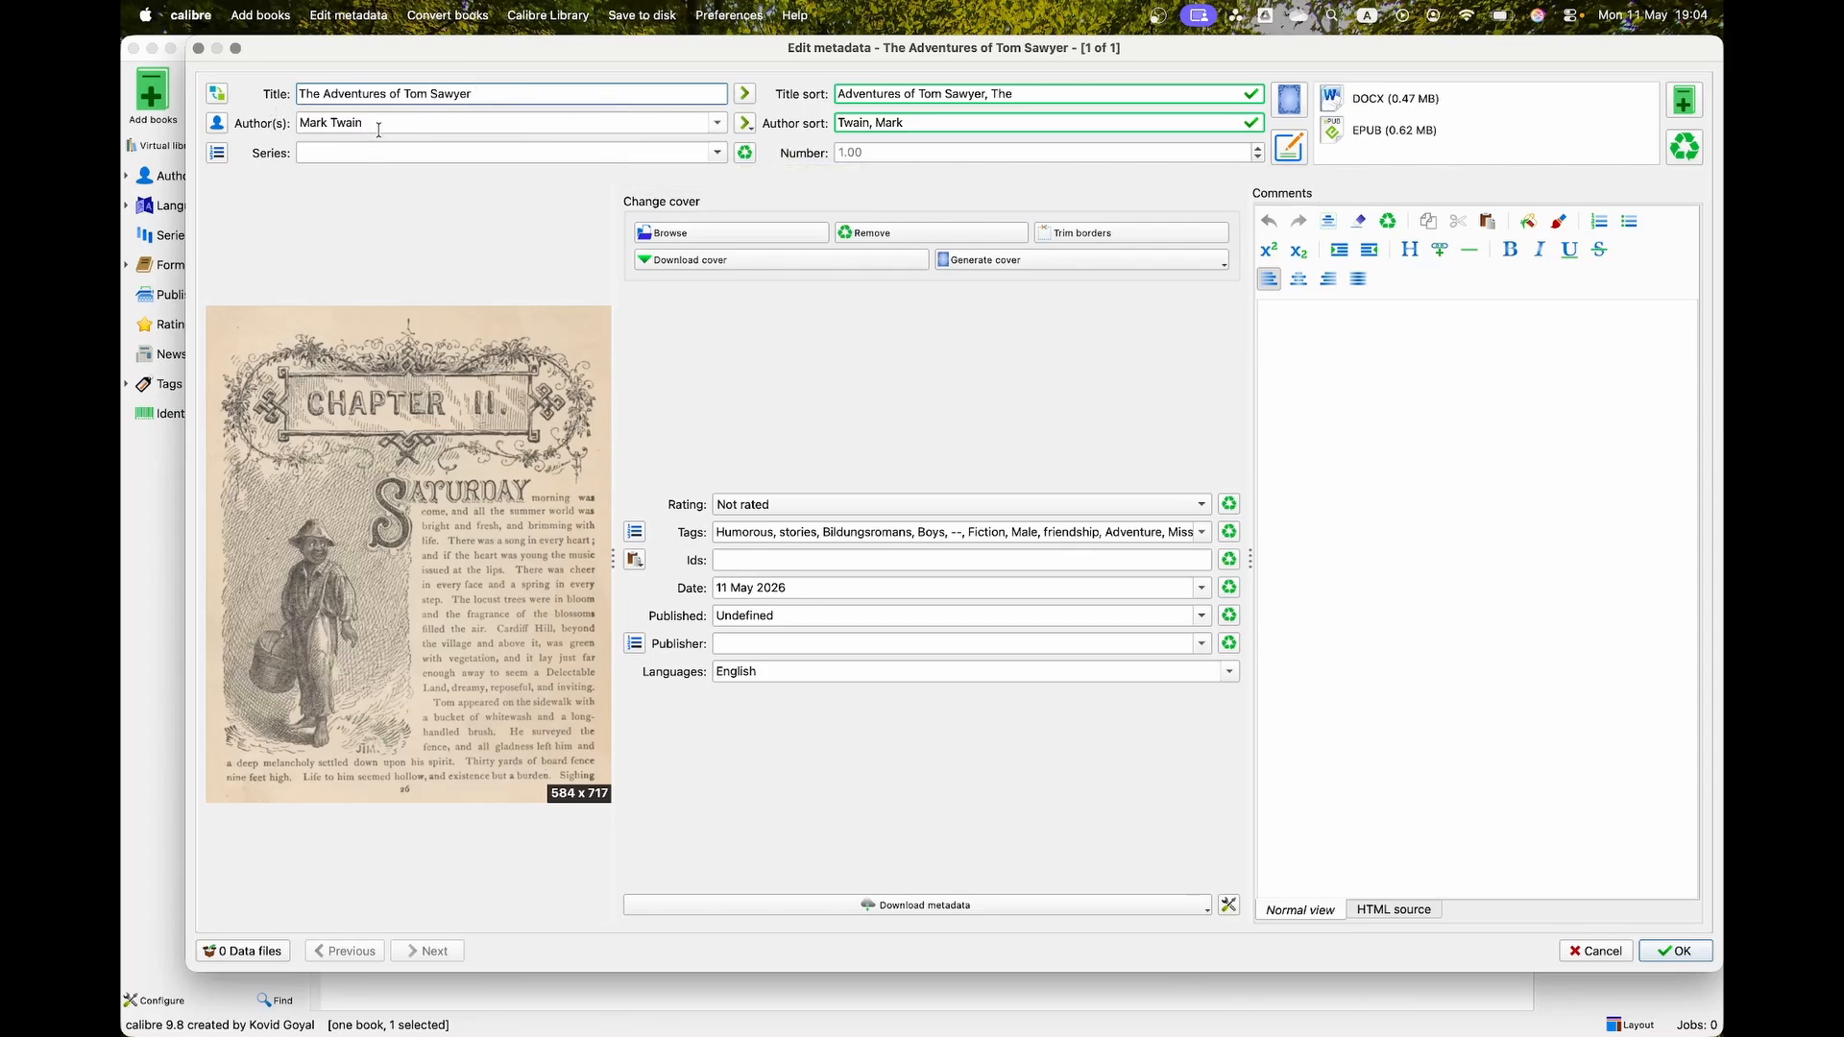
left_click(1402, 414)
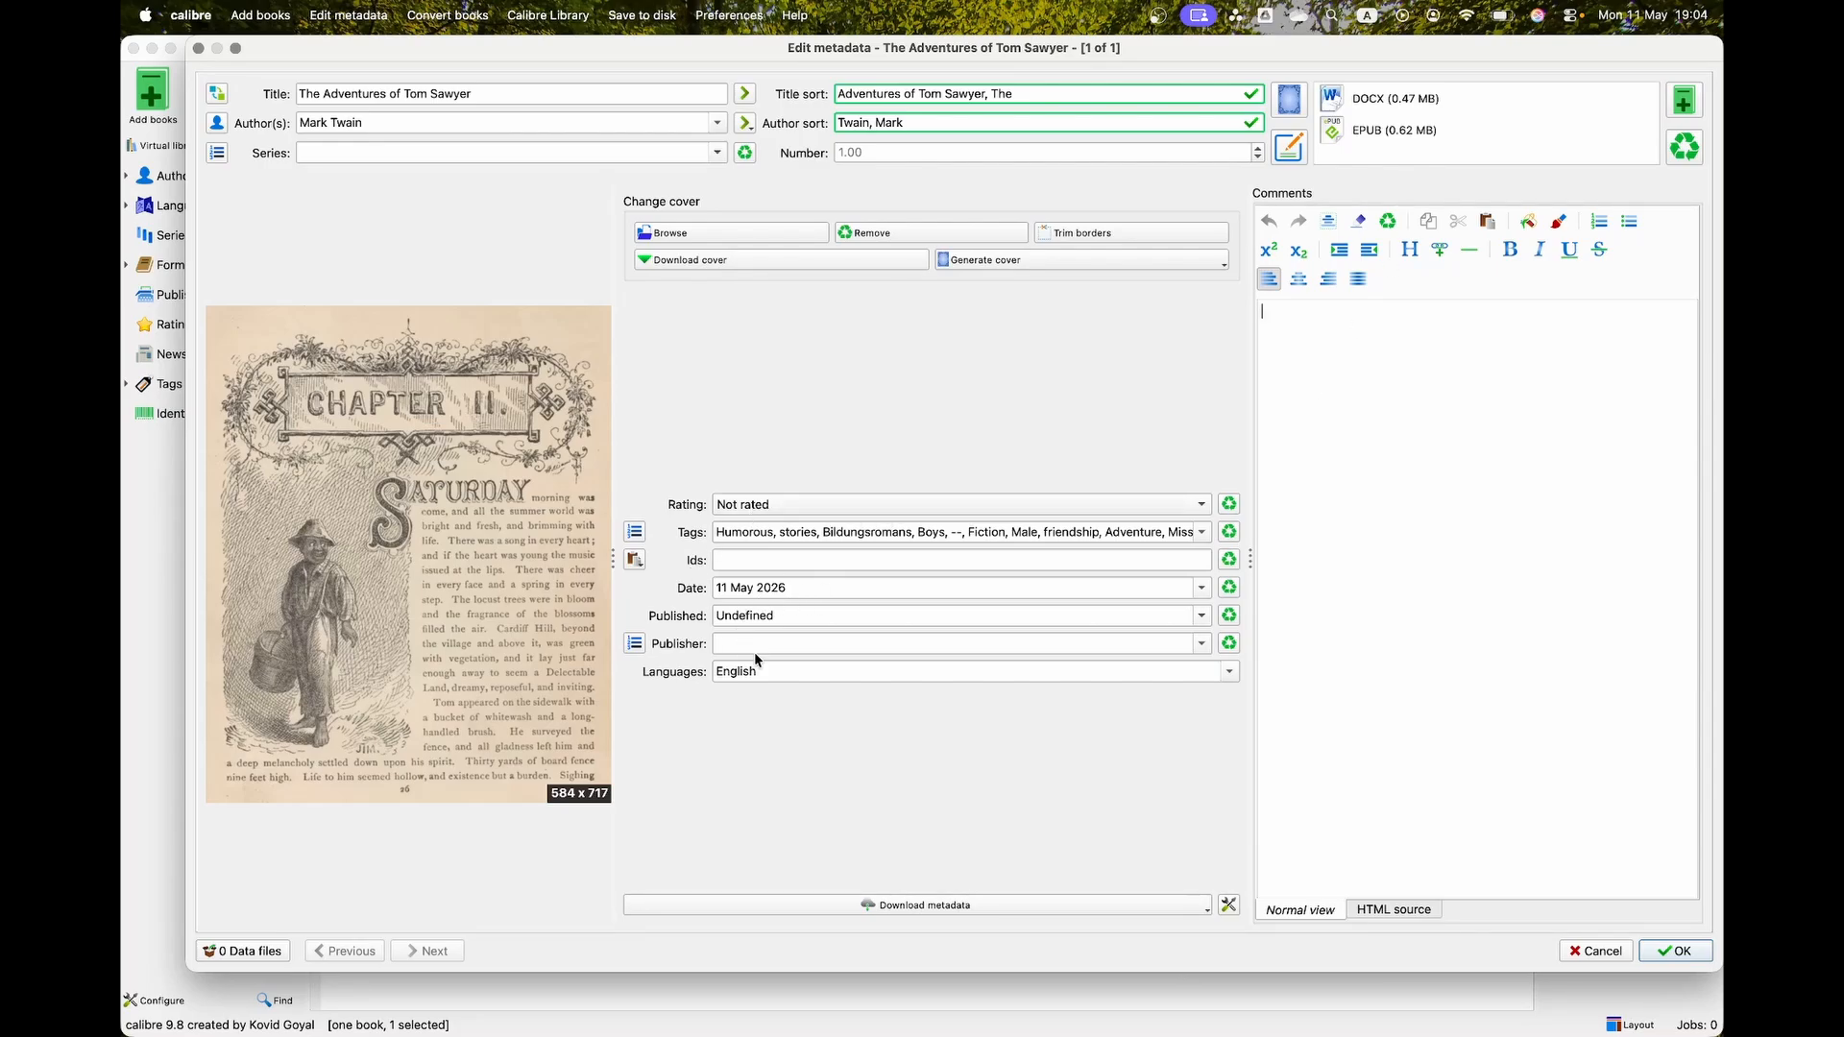
left_click(980, 269)
left_click(985, 270)
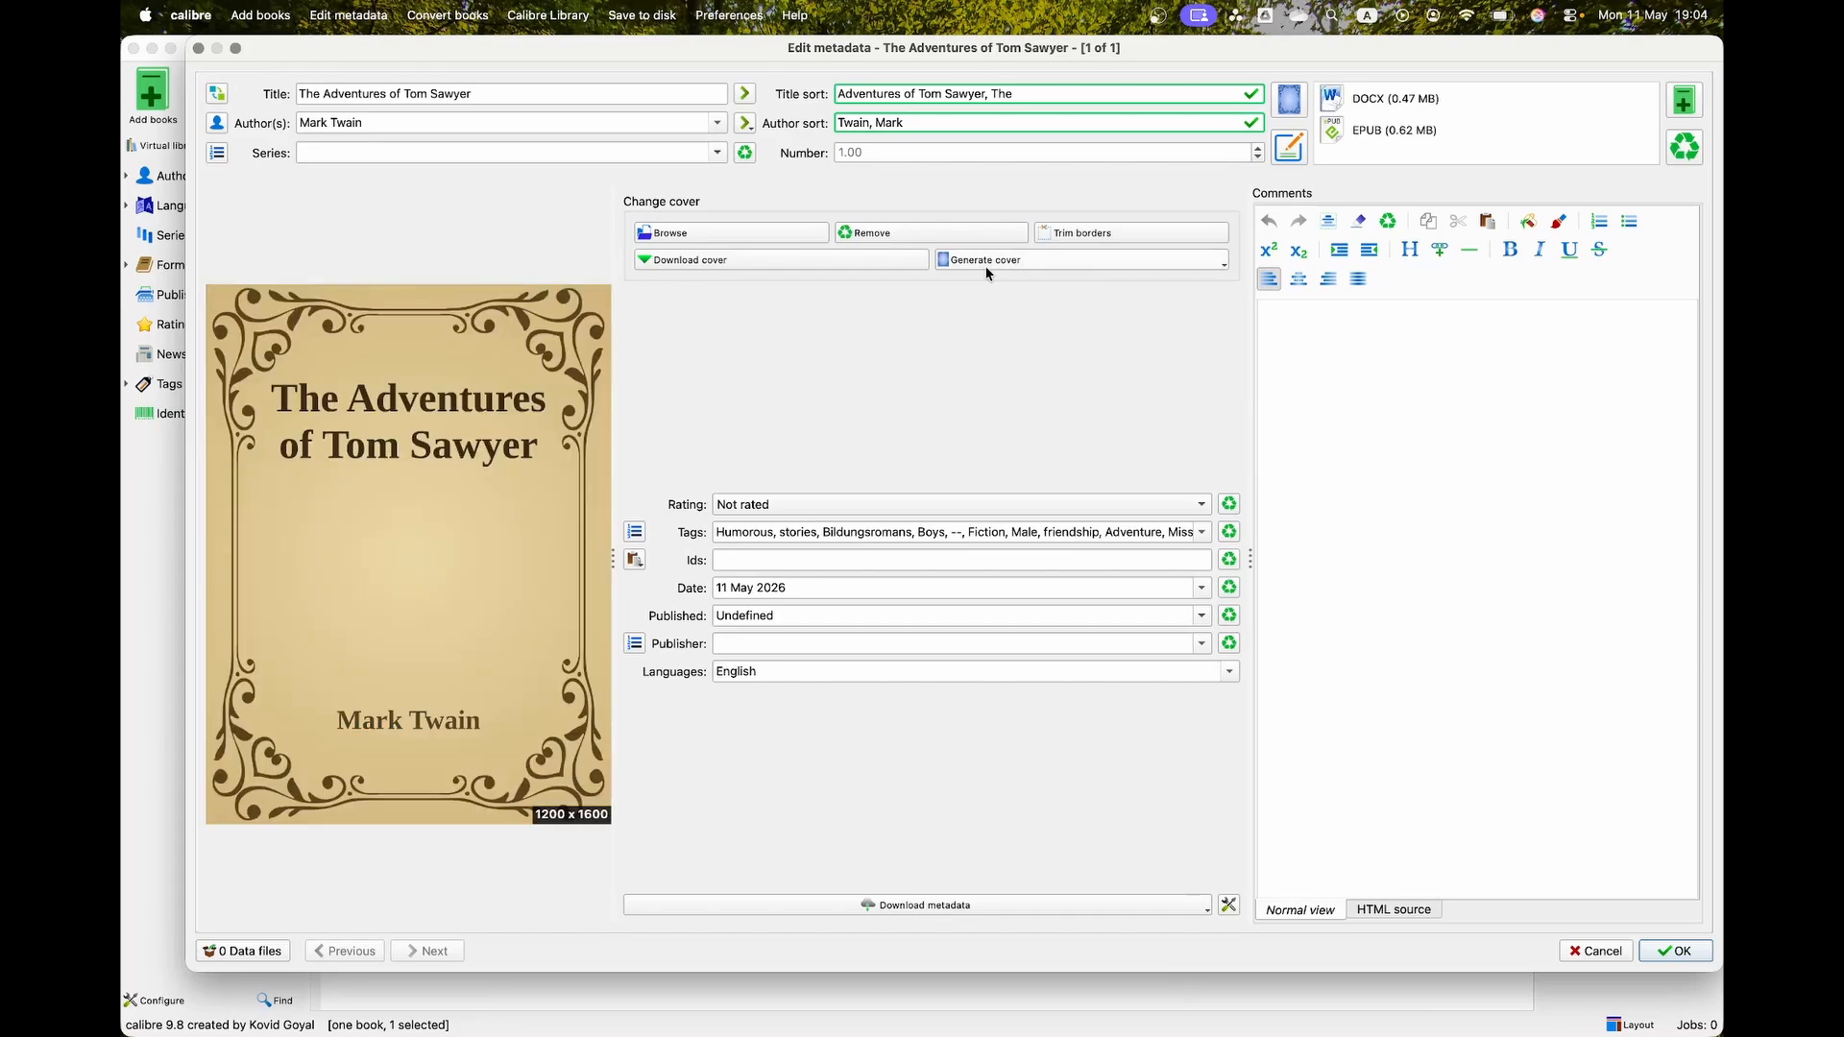
Step: Regenerate the book cover until it shows the light green design with a ribbon title banner, and save the metadata
left_click(986, 270)
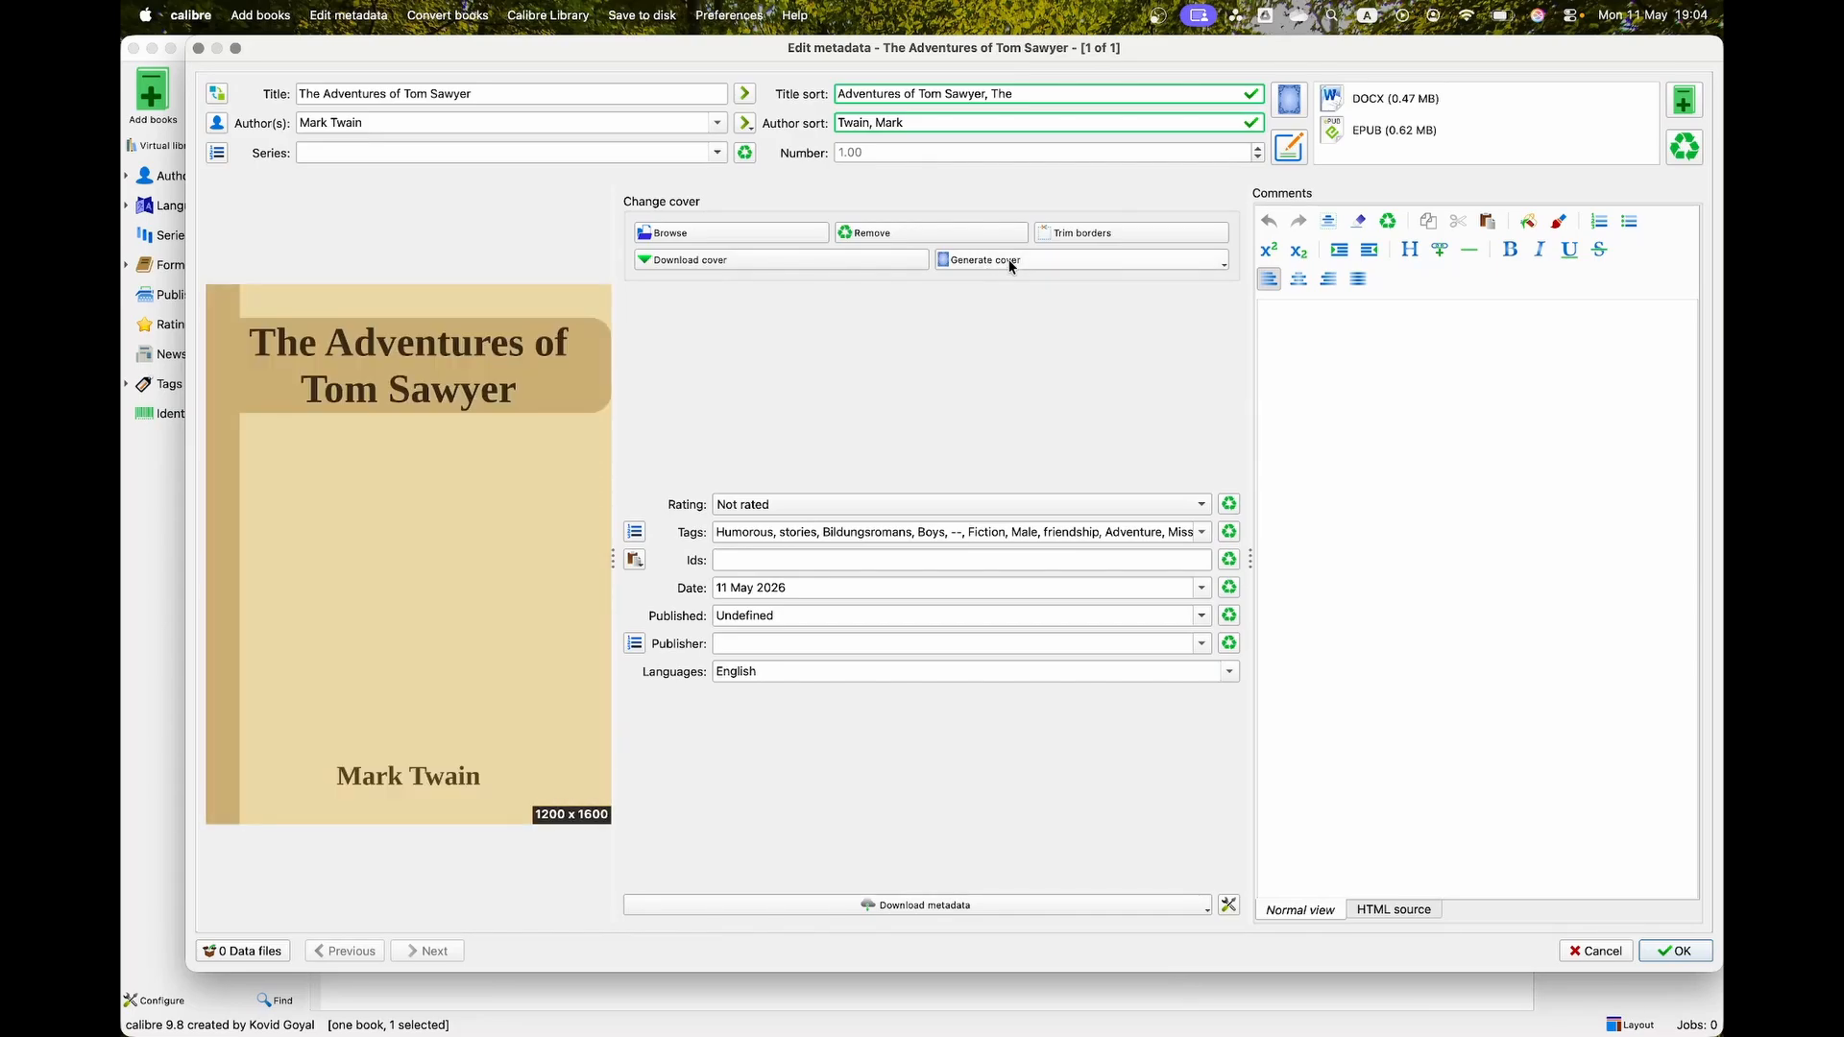
left_click(1011, 267)
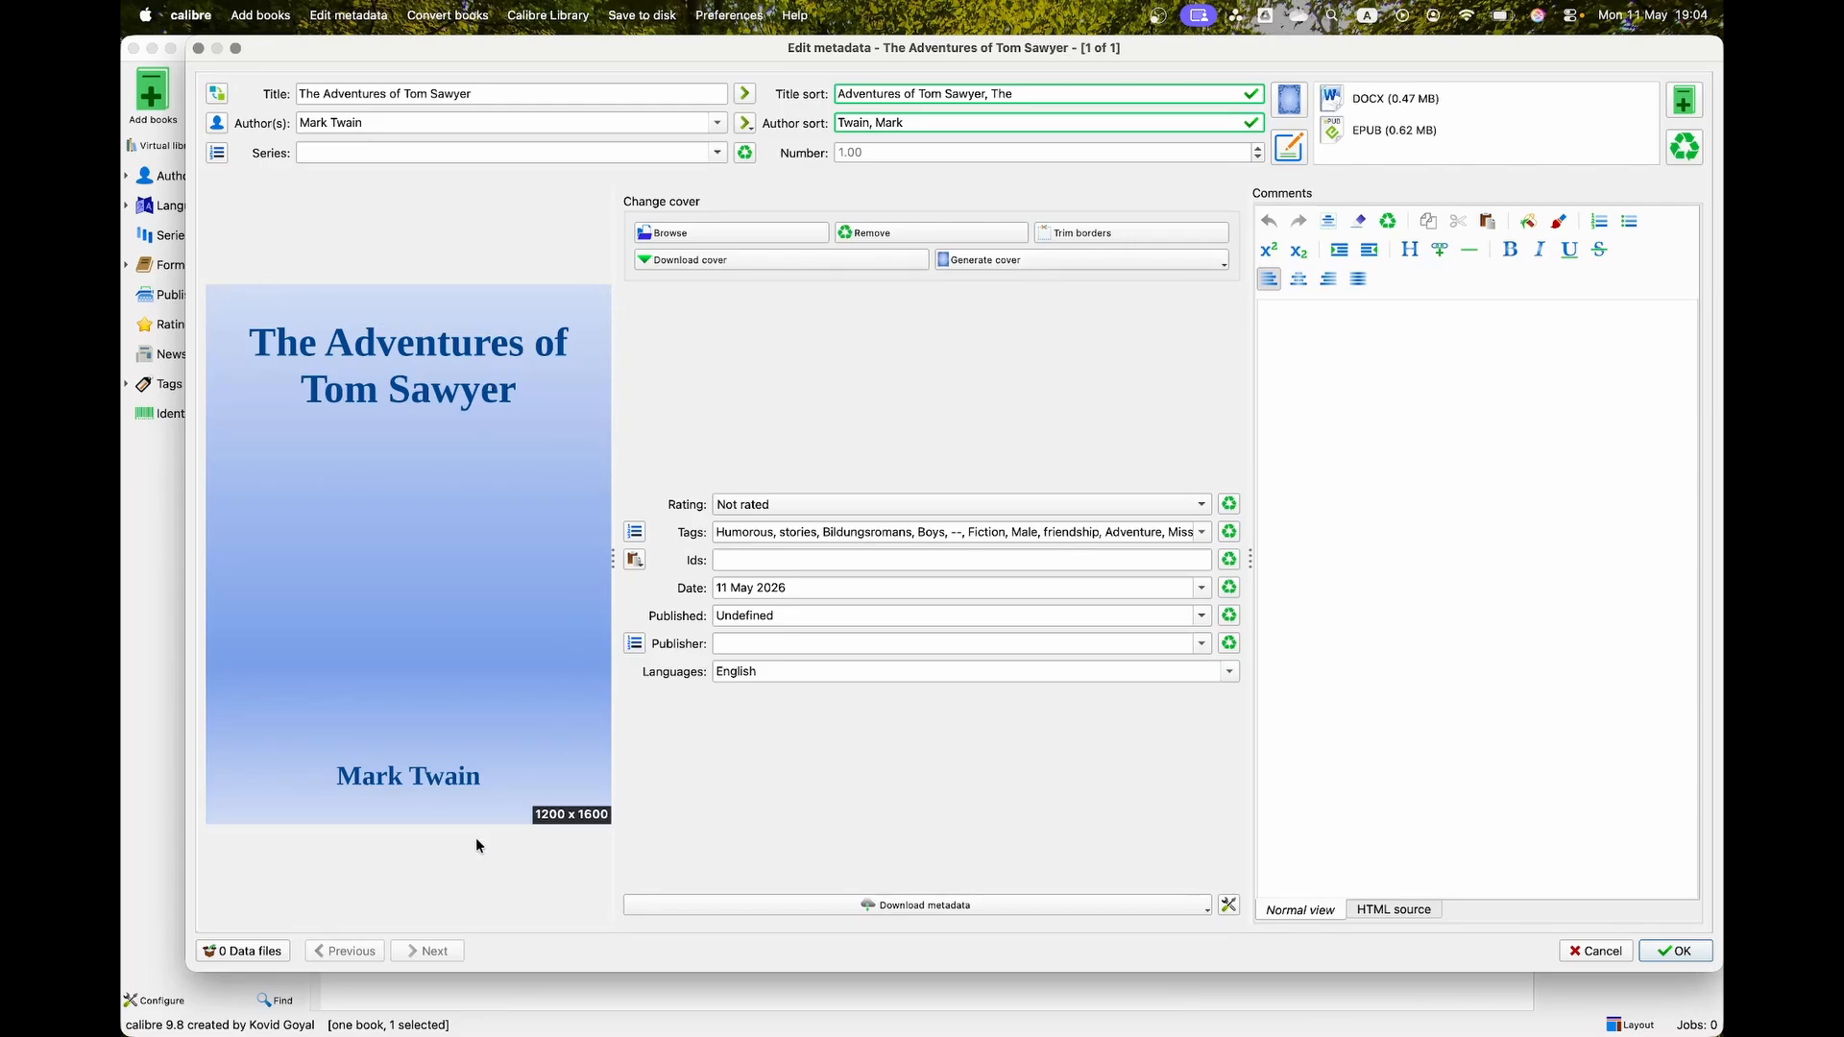
left_click(979, 257)
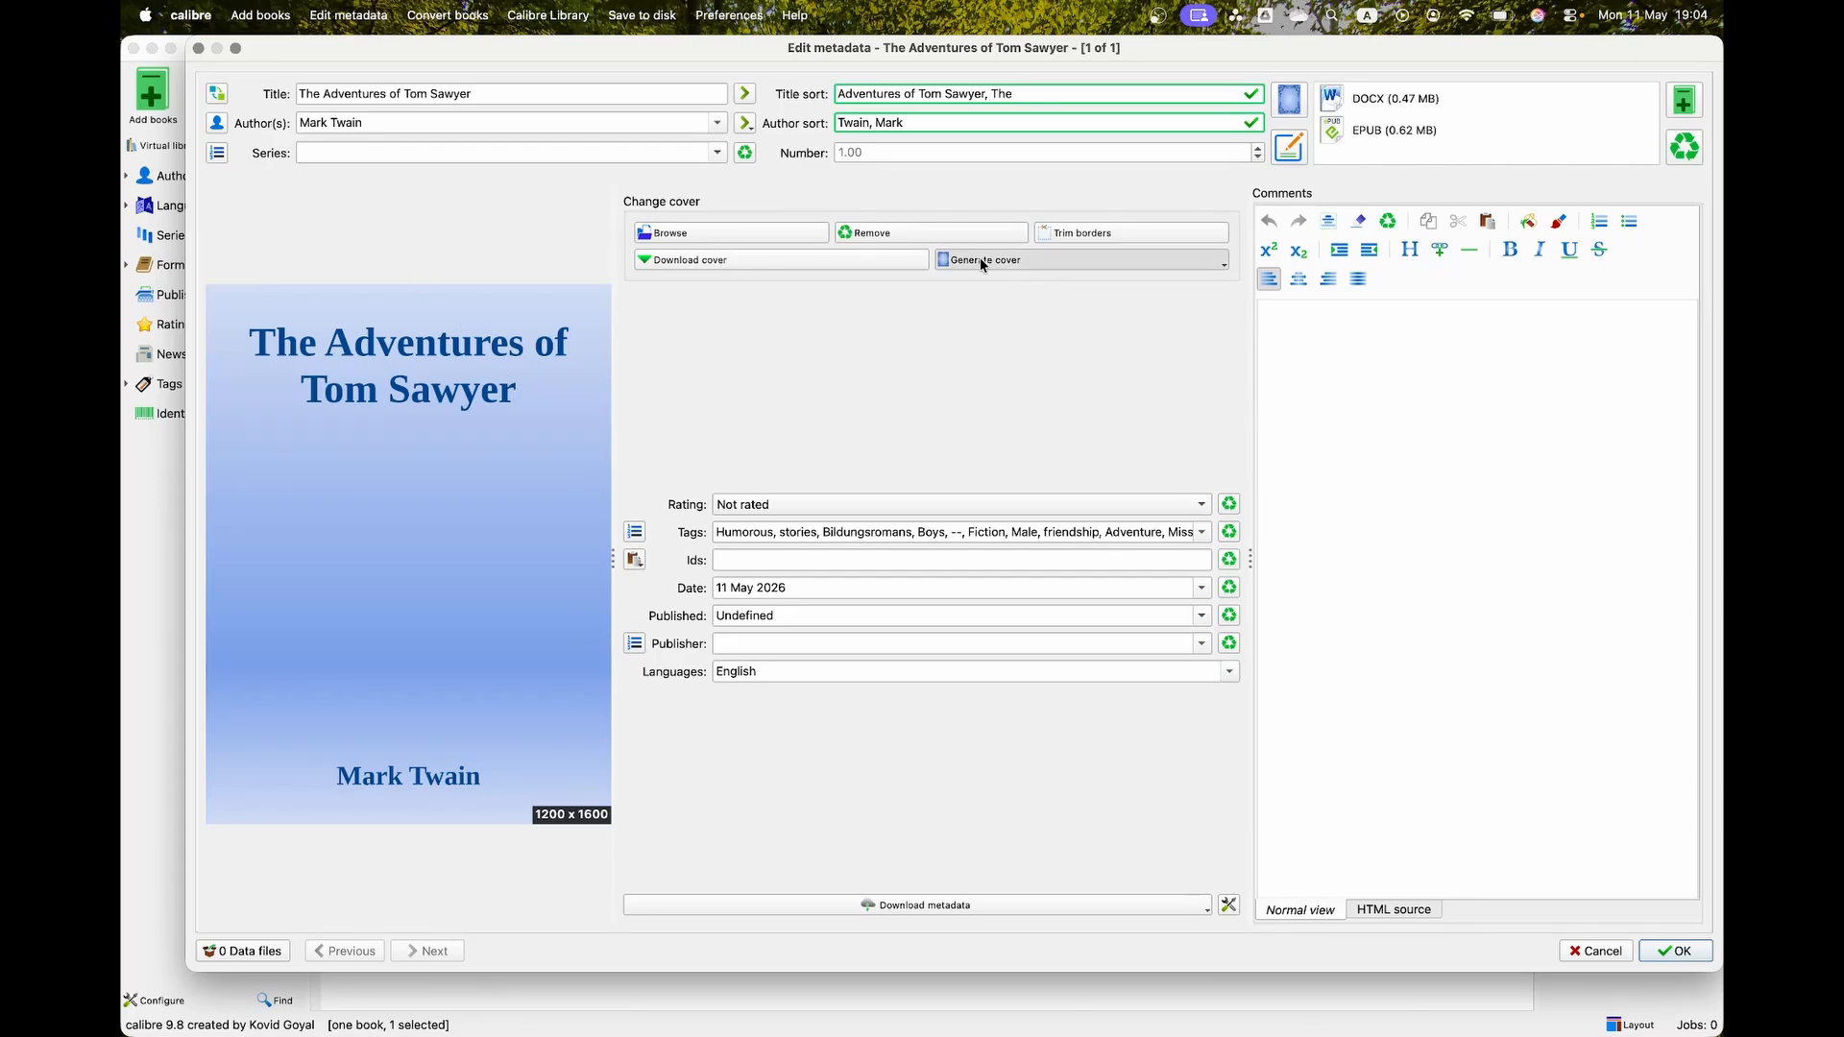
left_click(979, 257)
left_click(980, 257)
left_click(980, 257)
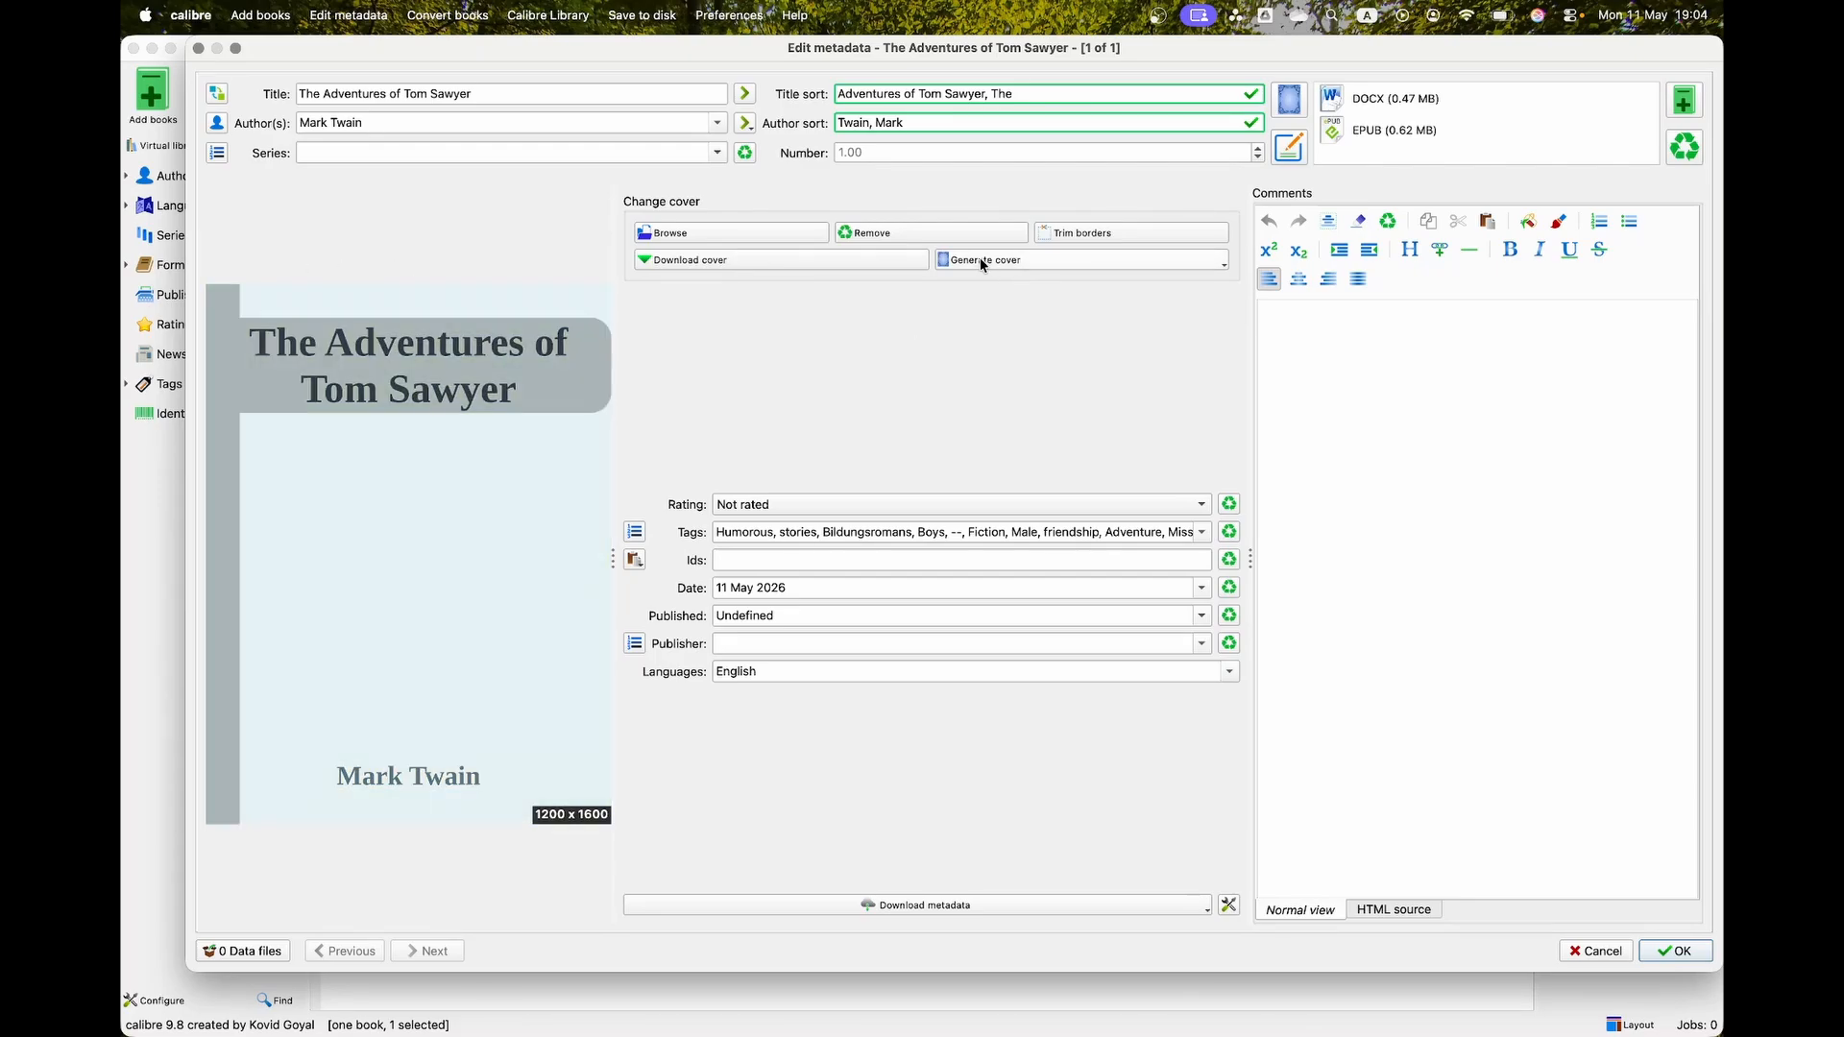
left_click(980, 258)
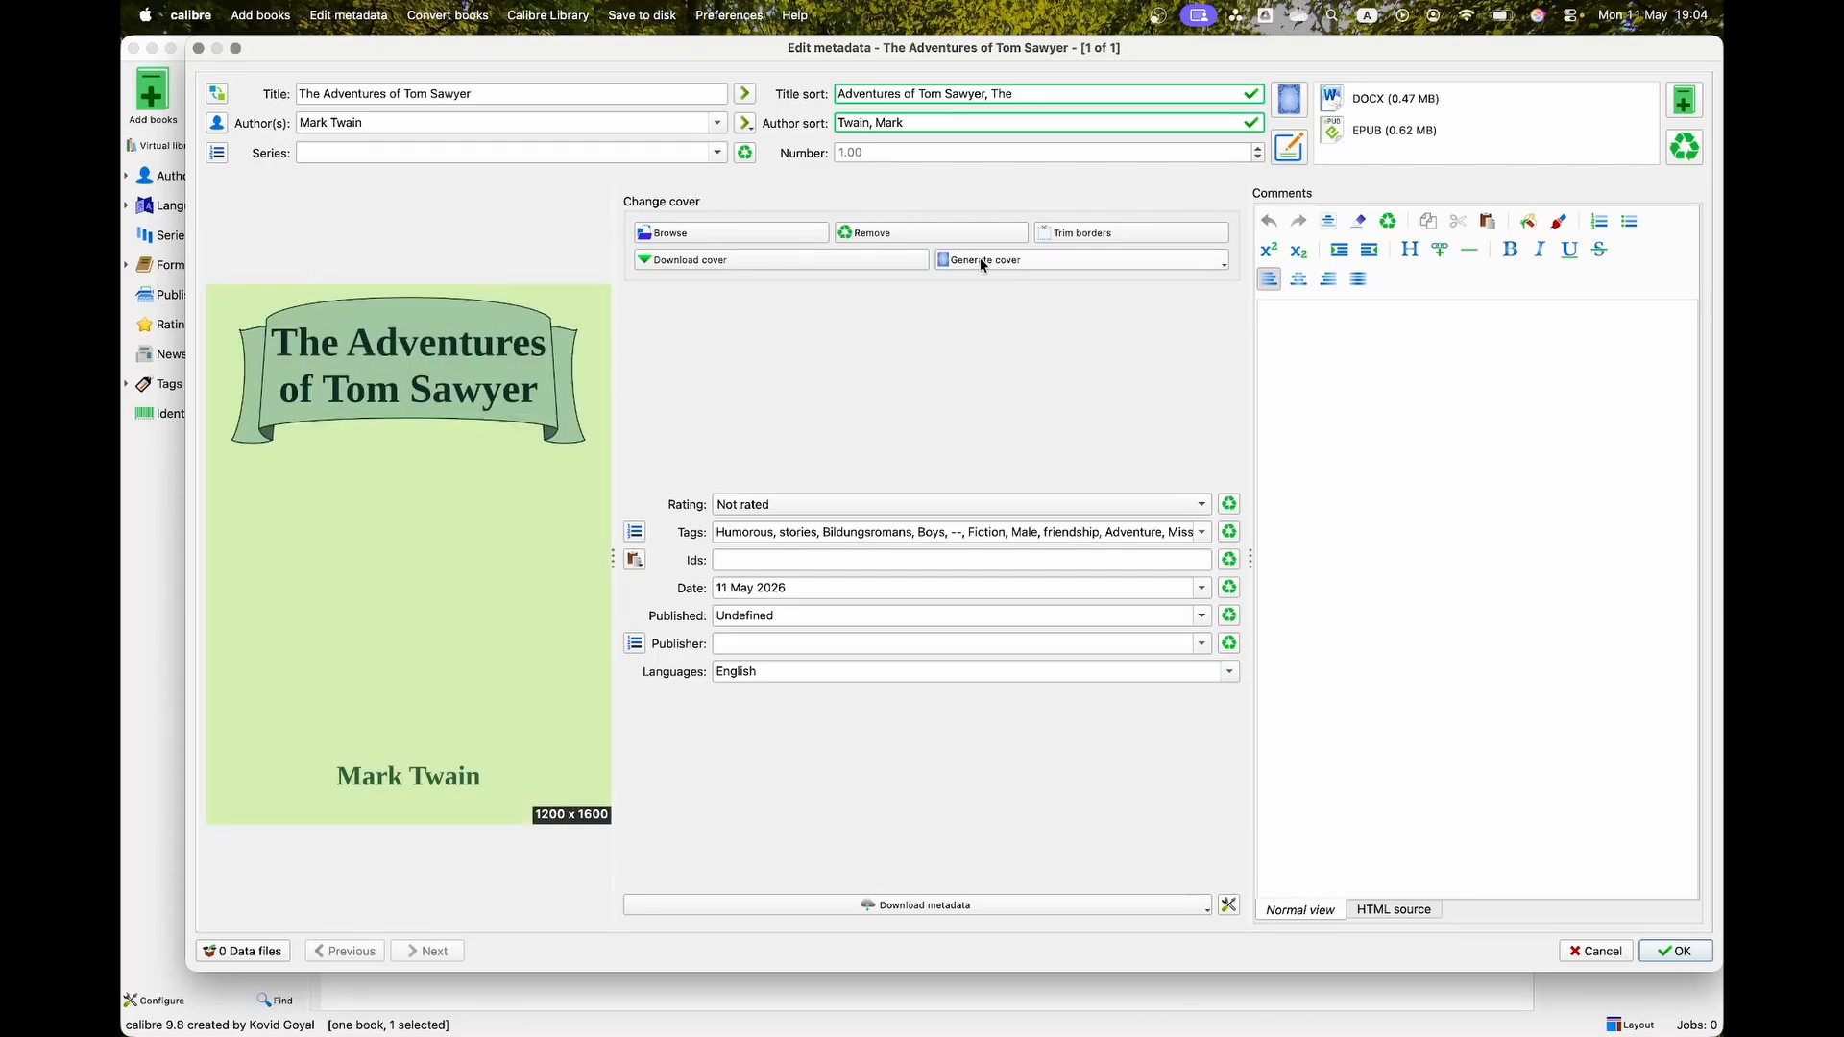
left_click(1698, 956)
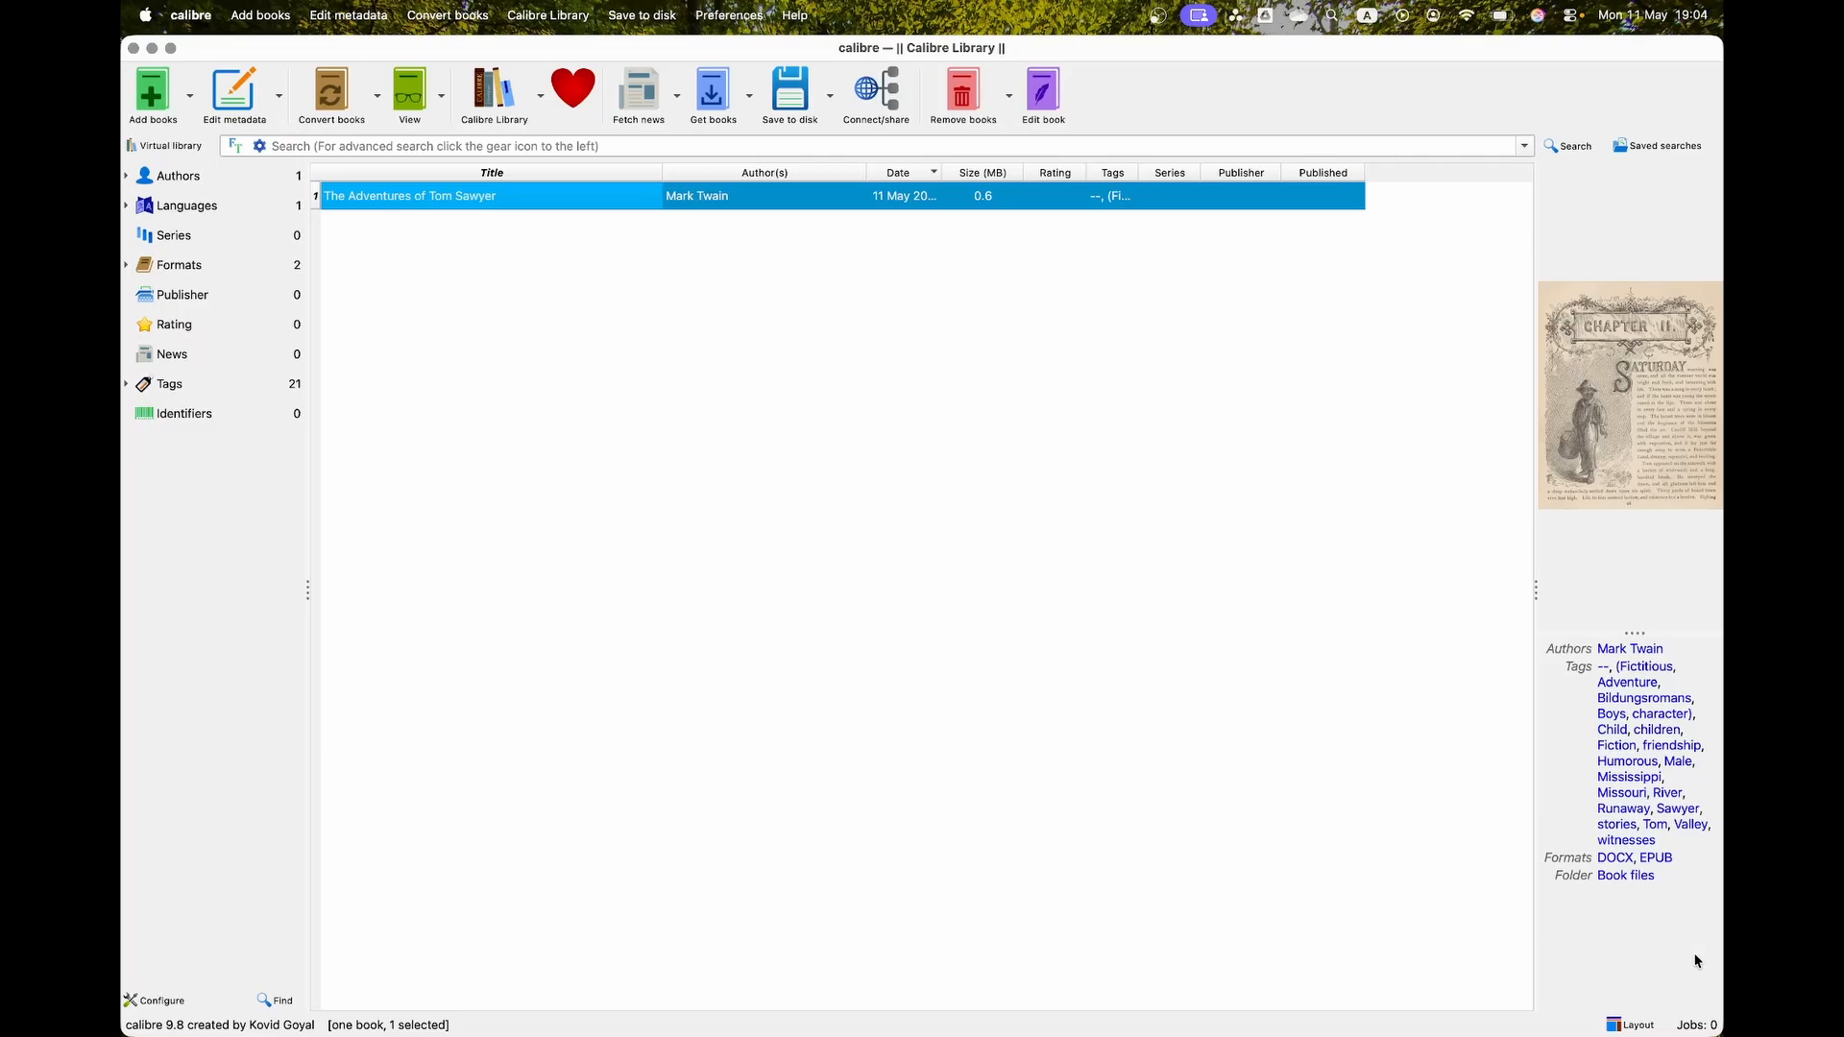
Step: Save only the EPUB format of The Adventures of Tom Sawyer to disk in the formatting folder
right_click(593, 199)
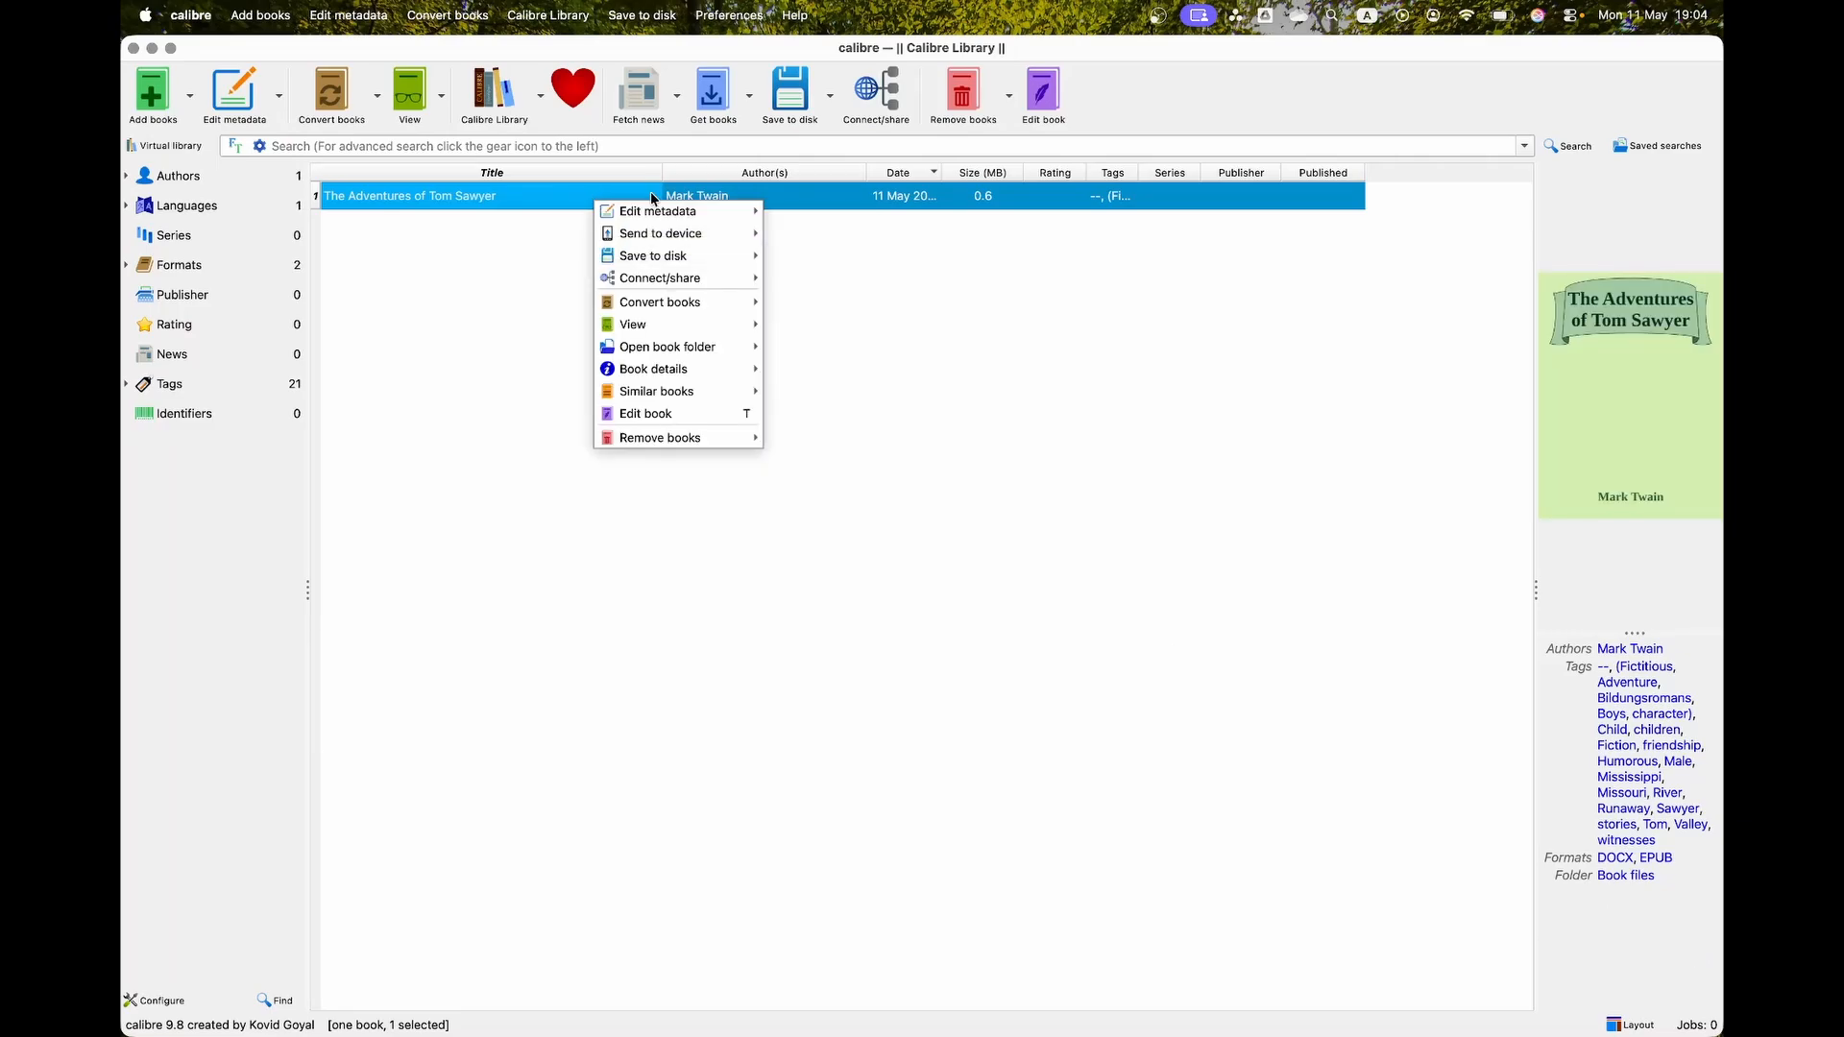
mouse_move(659, 258)
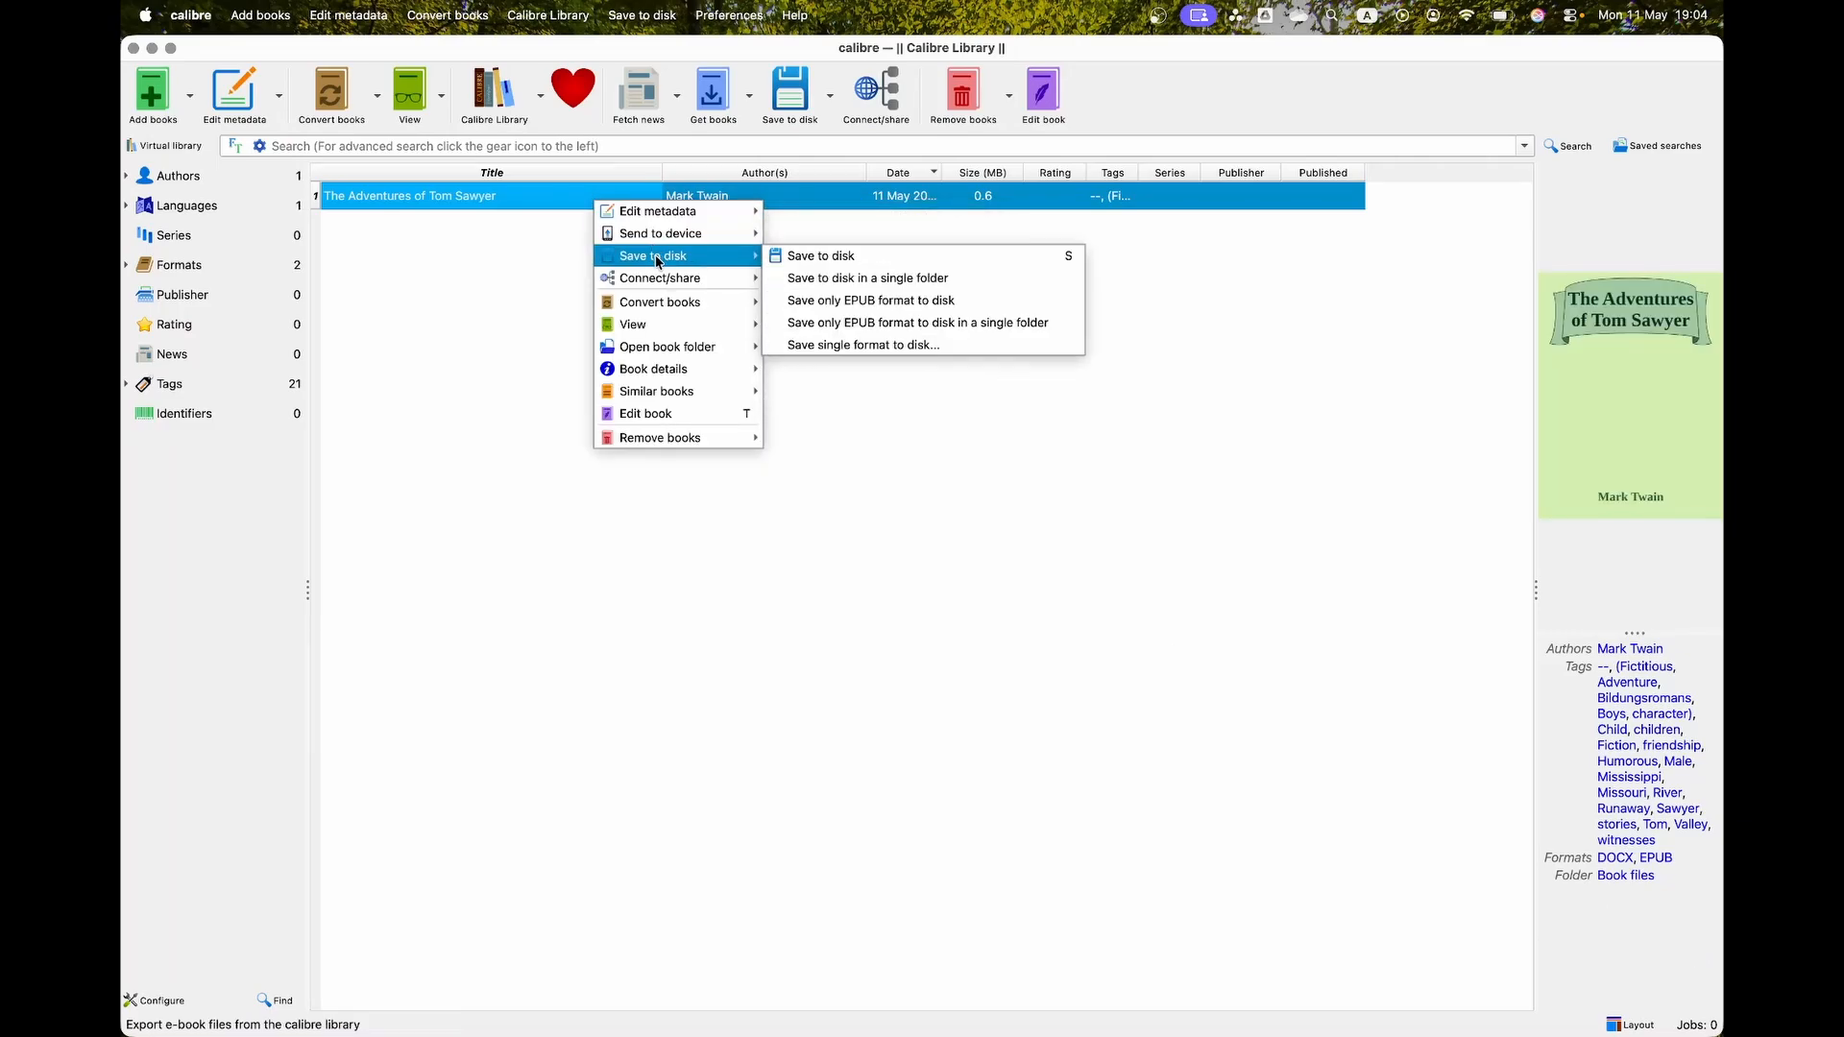
left_click(876, 347)
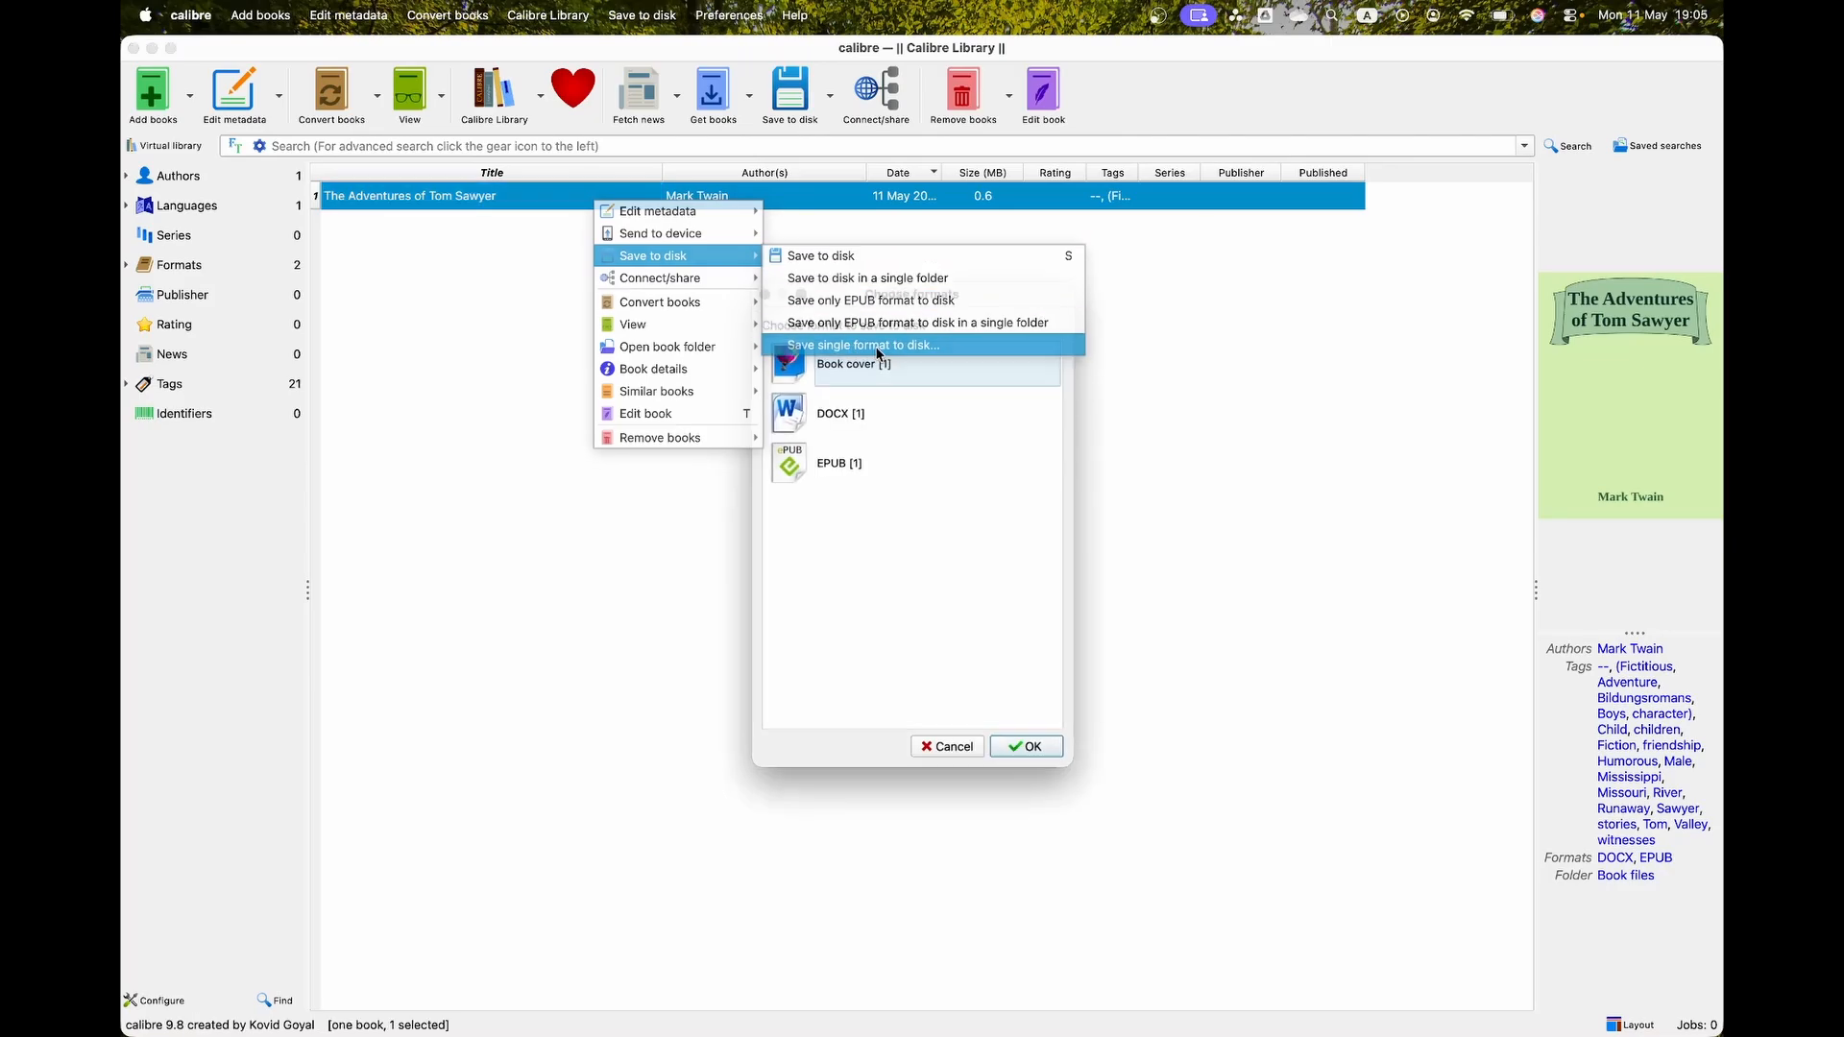
left_click(843, 466)
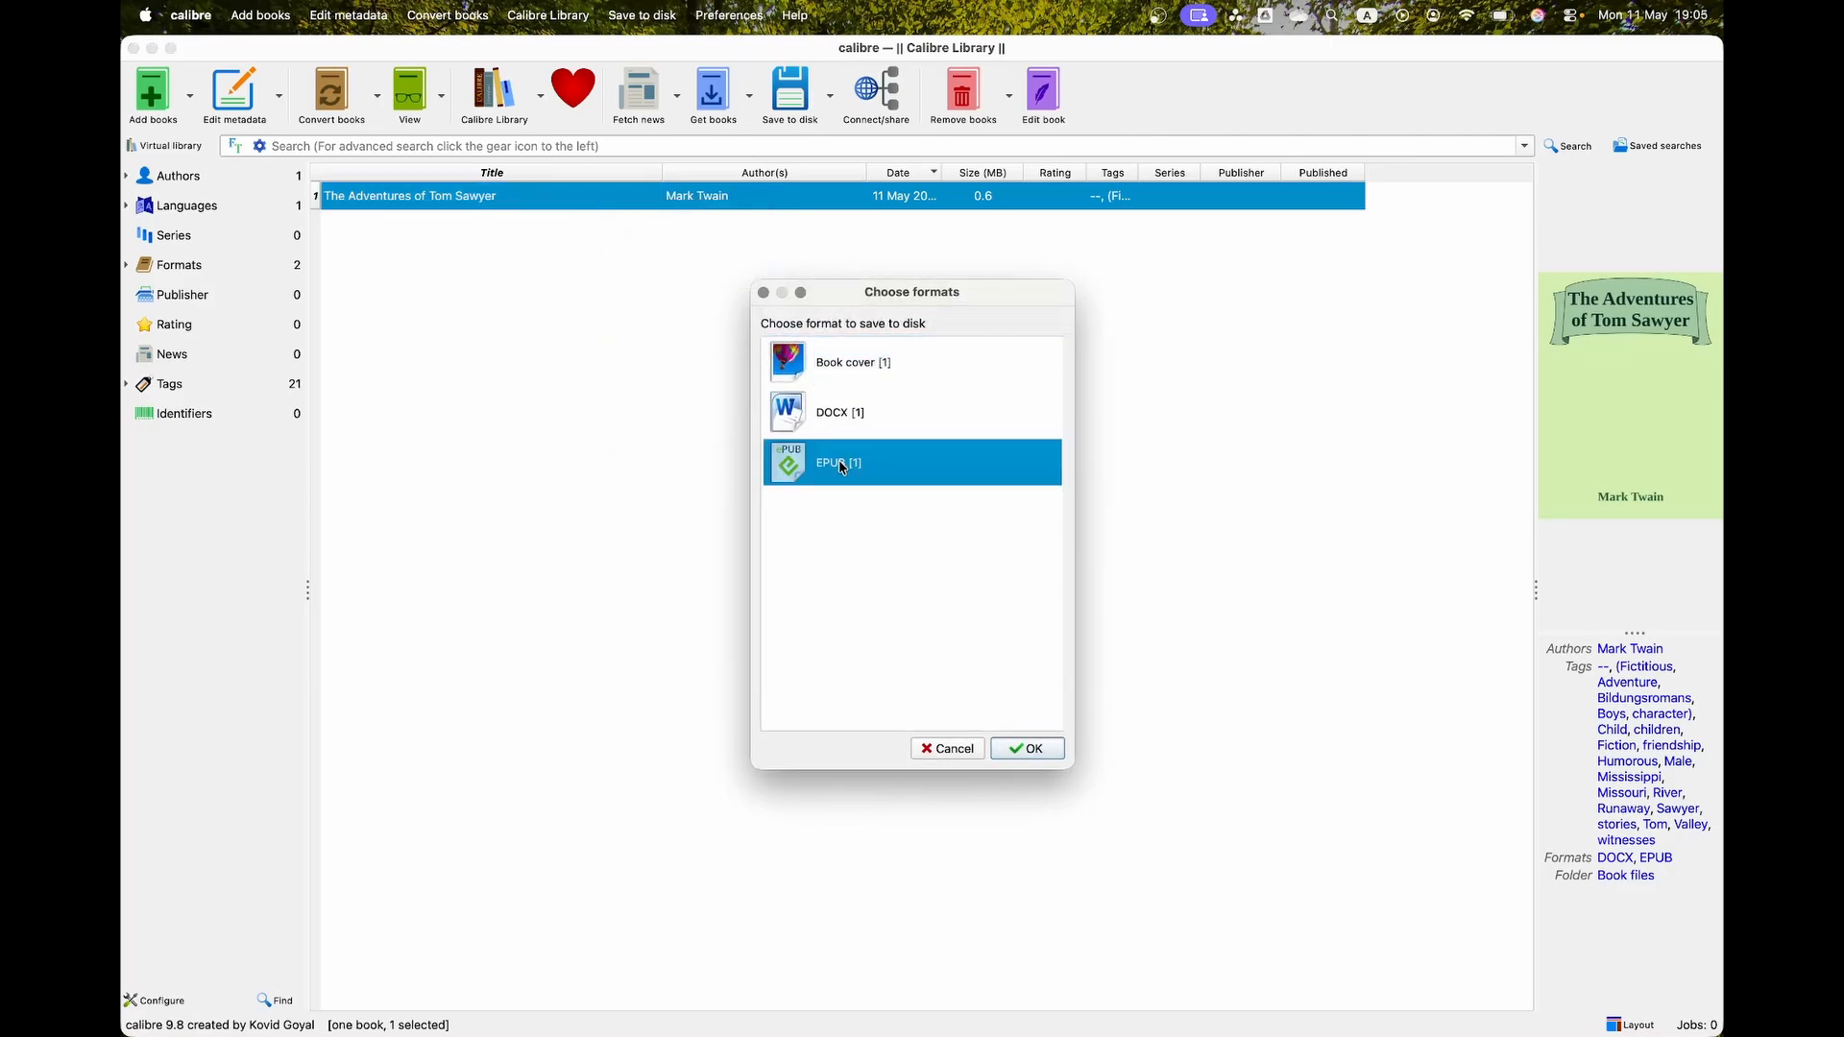
double_click(842, 465)
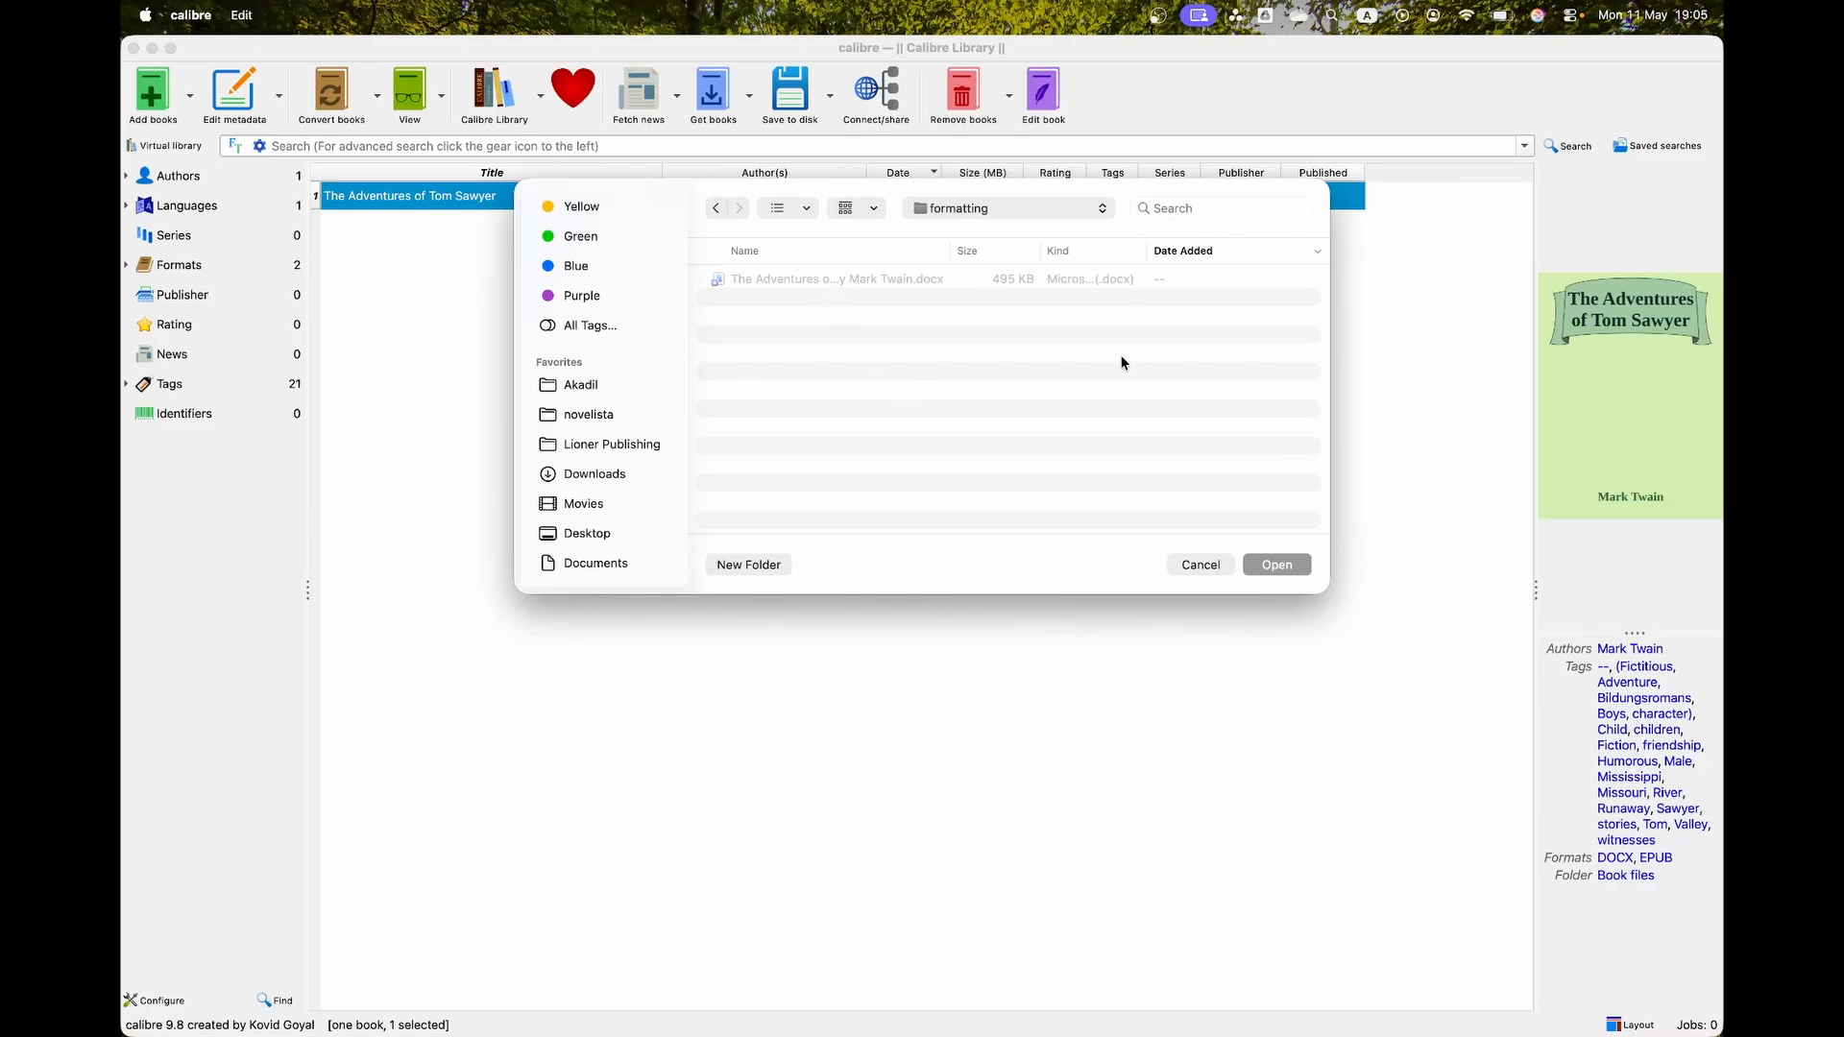
left_click(1285, 570)
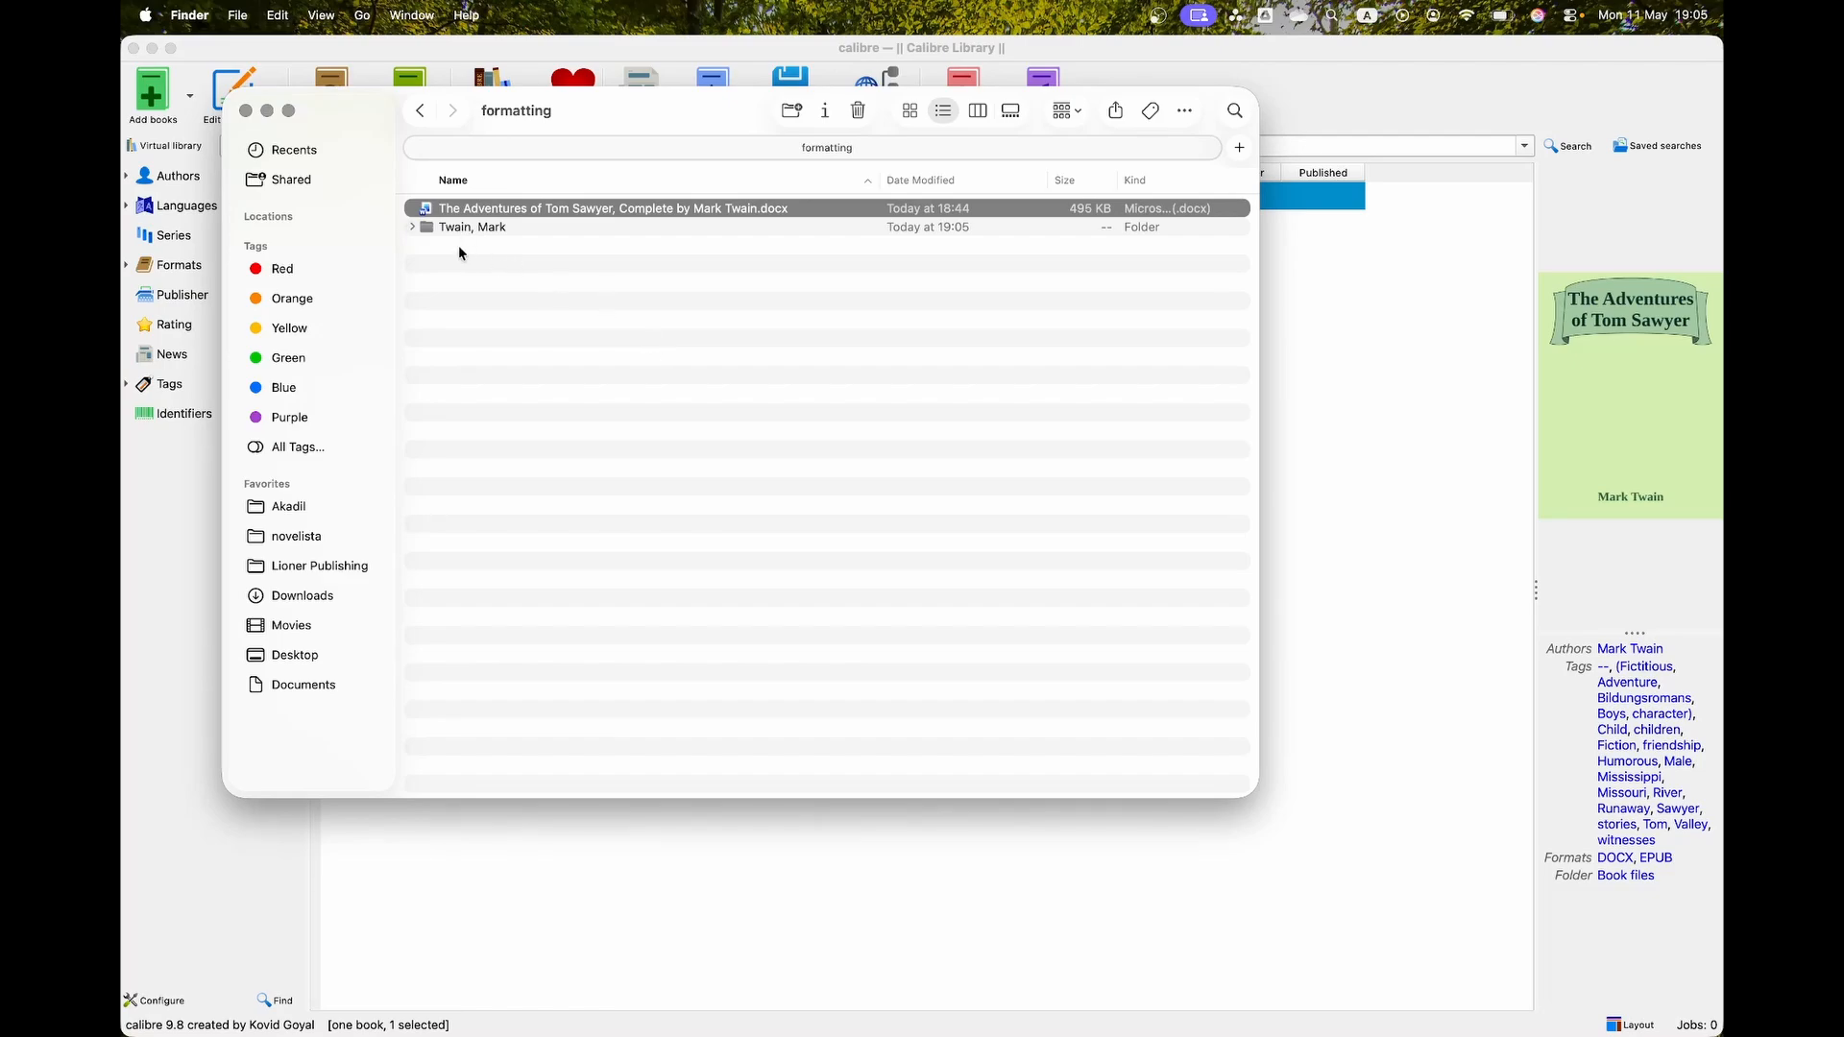
Step: In Finder, expand the exported author and book folders inside formatting and select the EPUB file
key("Down")
key("Right")
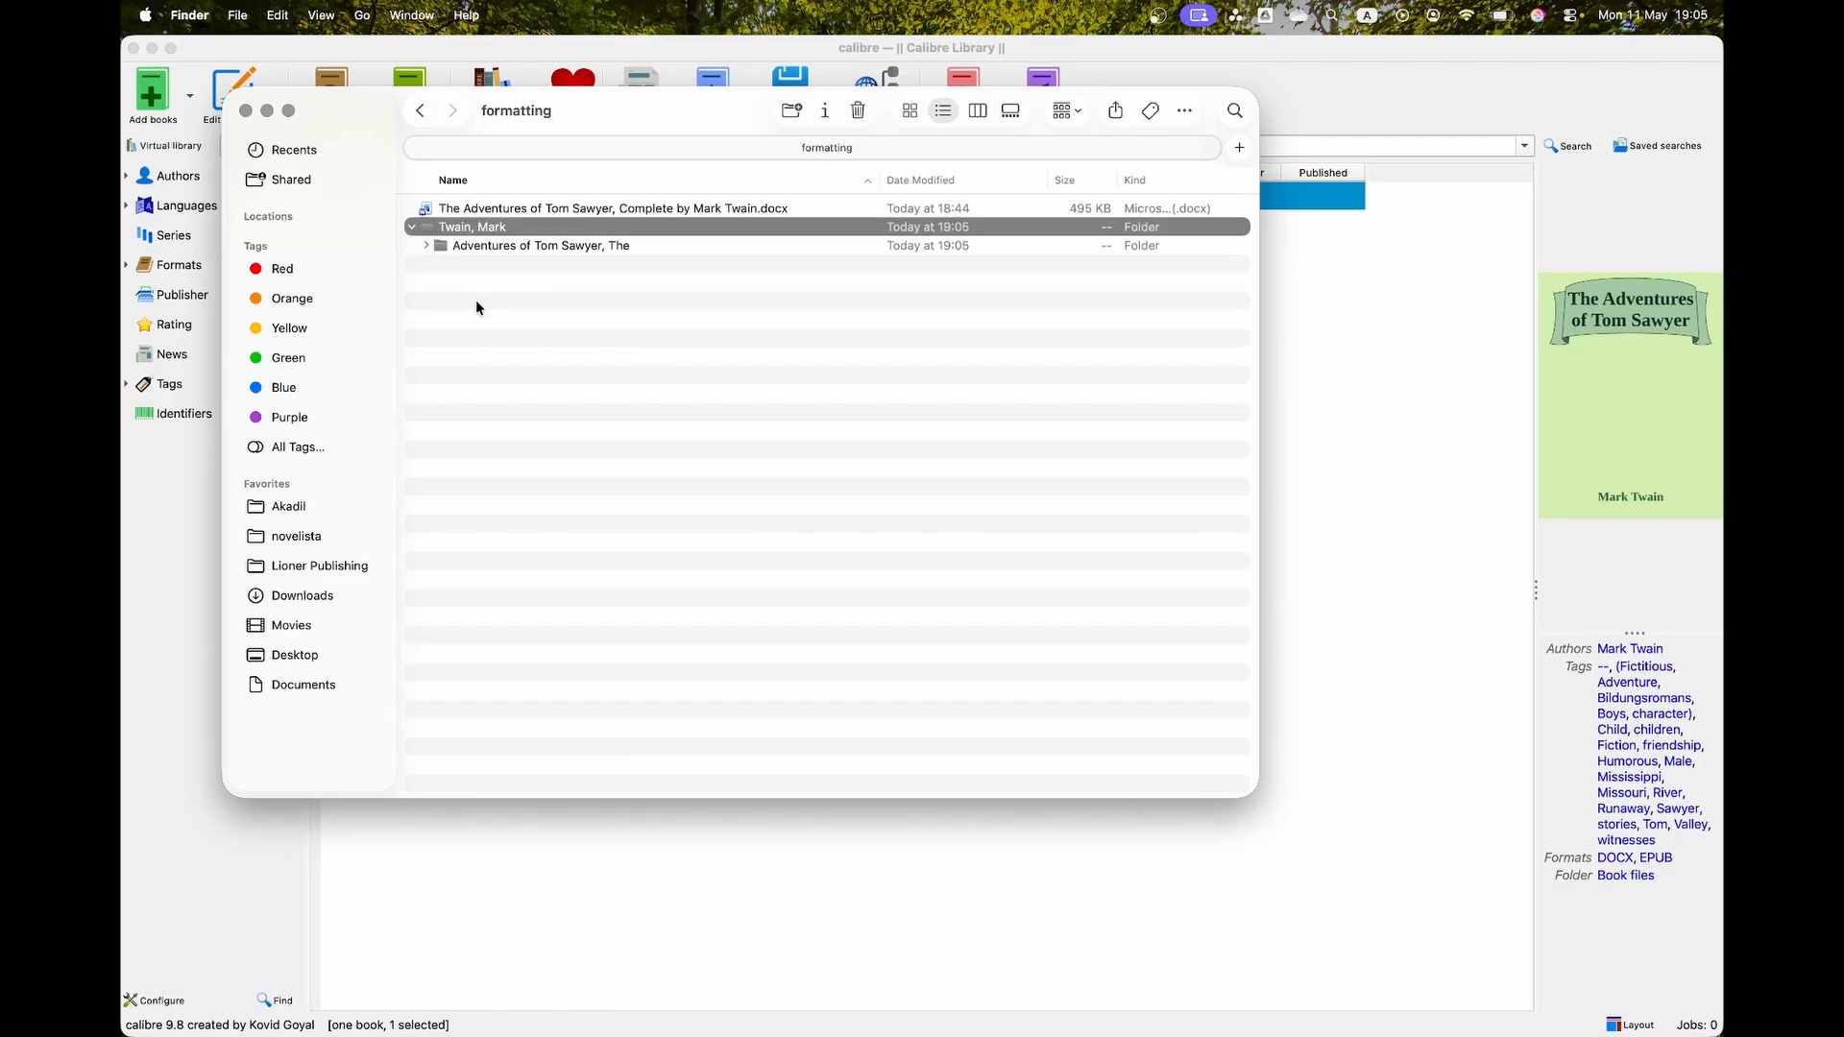
left_click(477, 250)
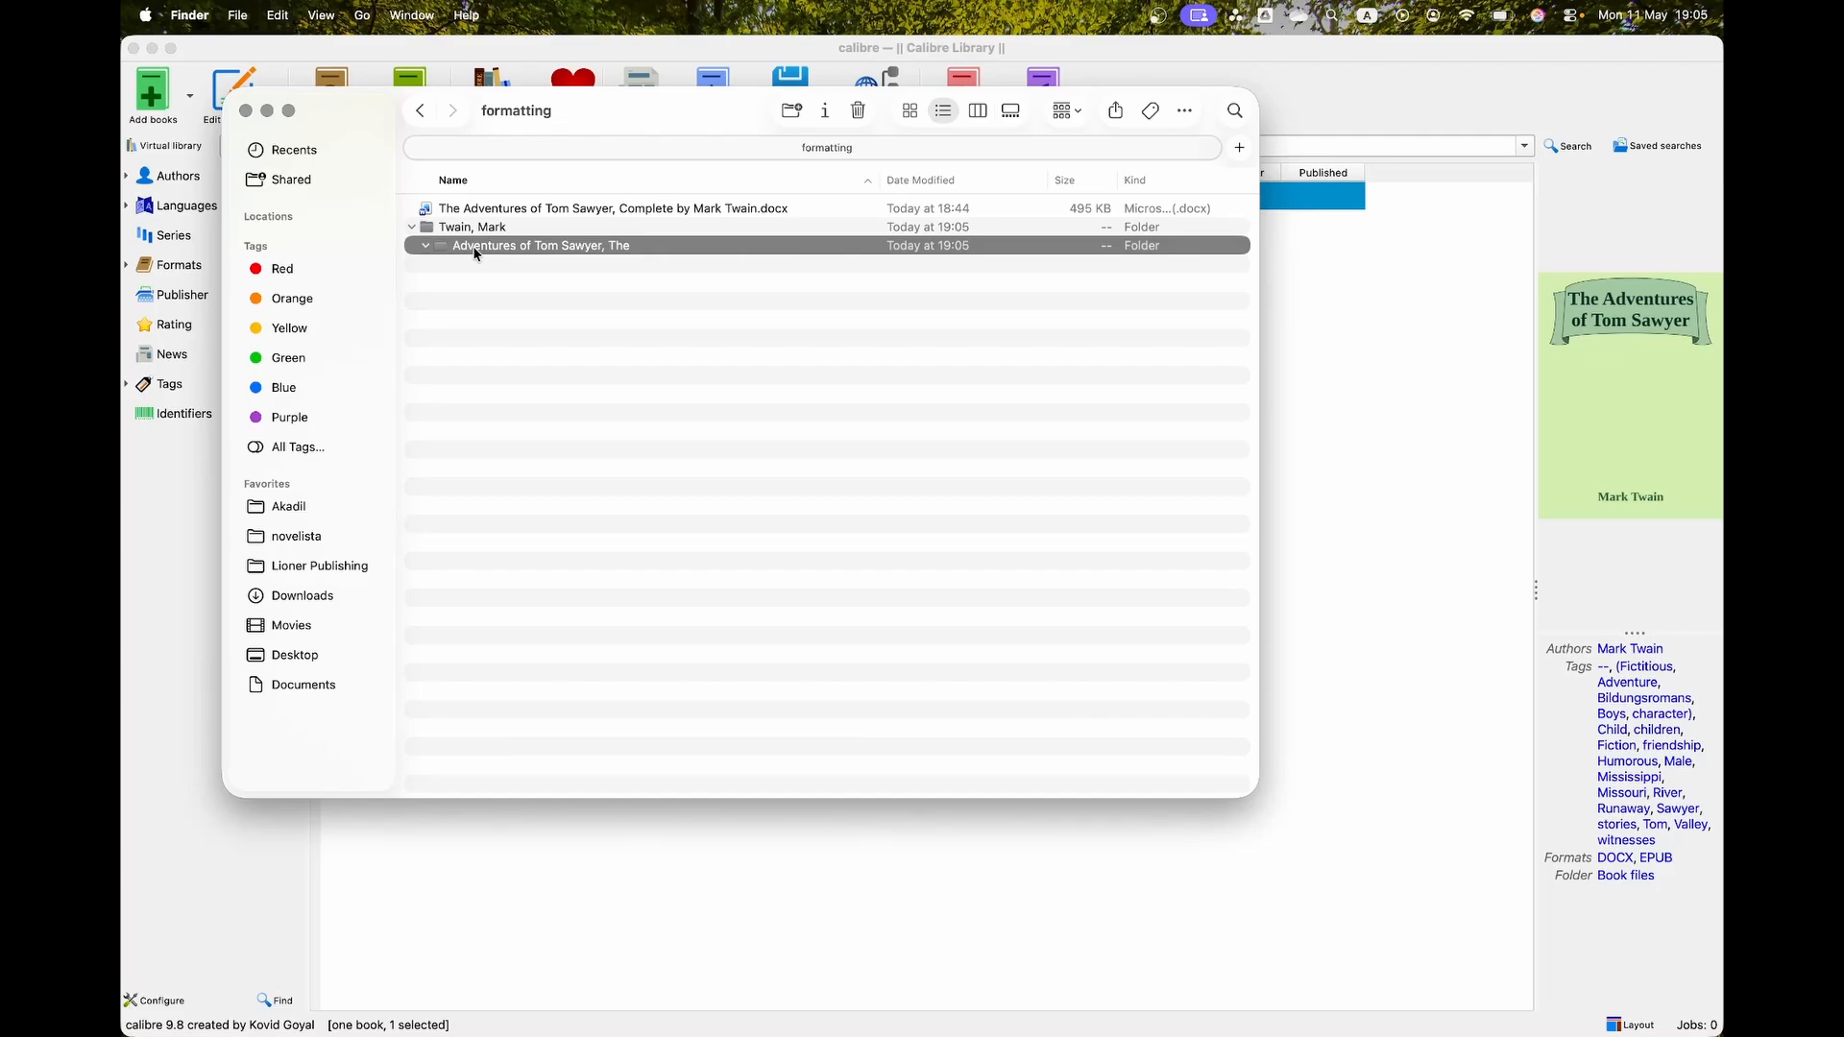
key("Right")
left_click(735, 271)
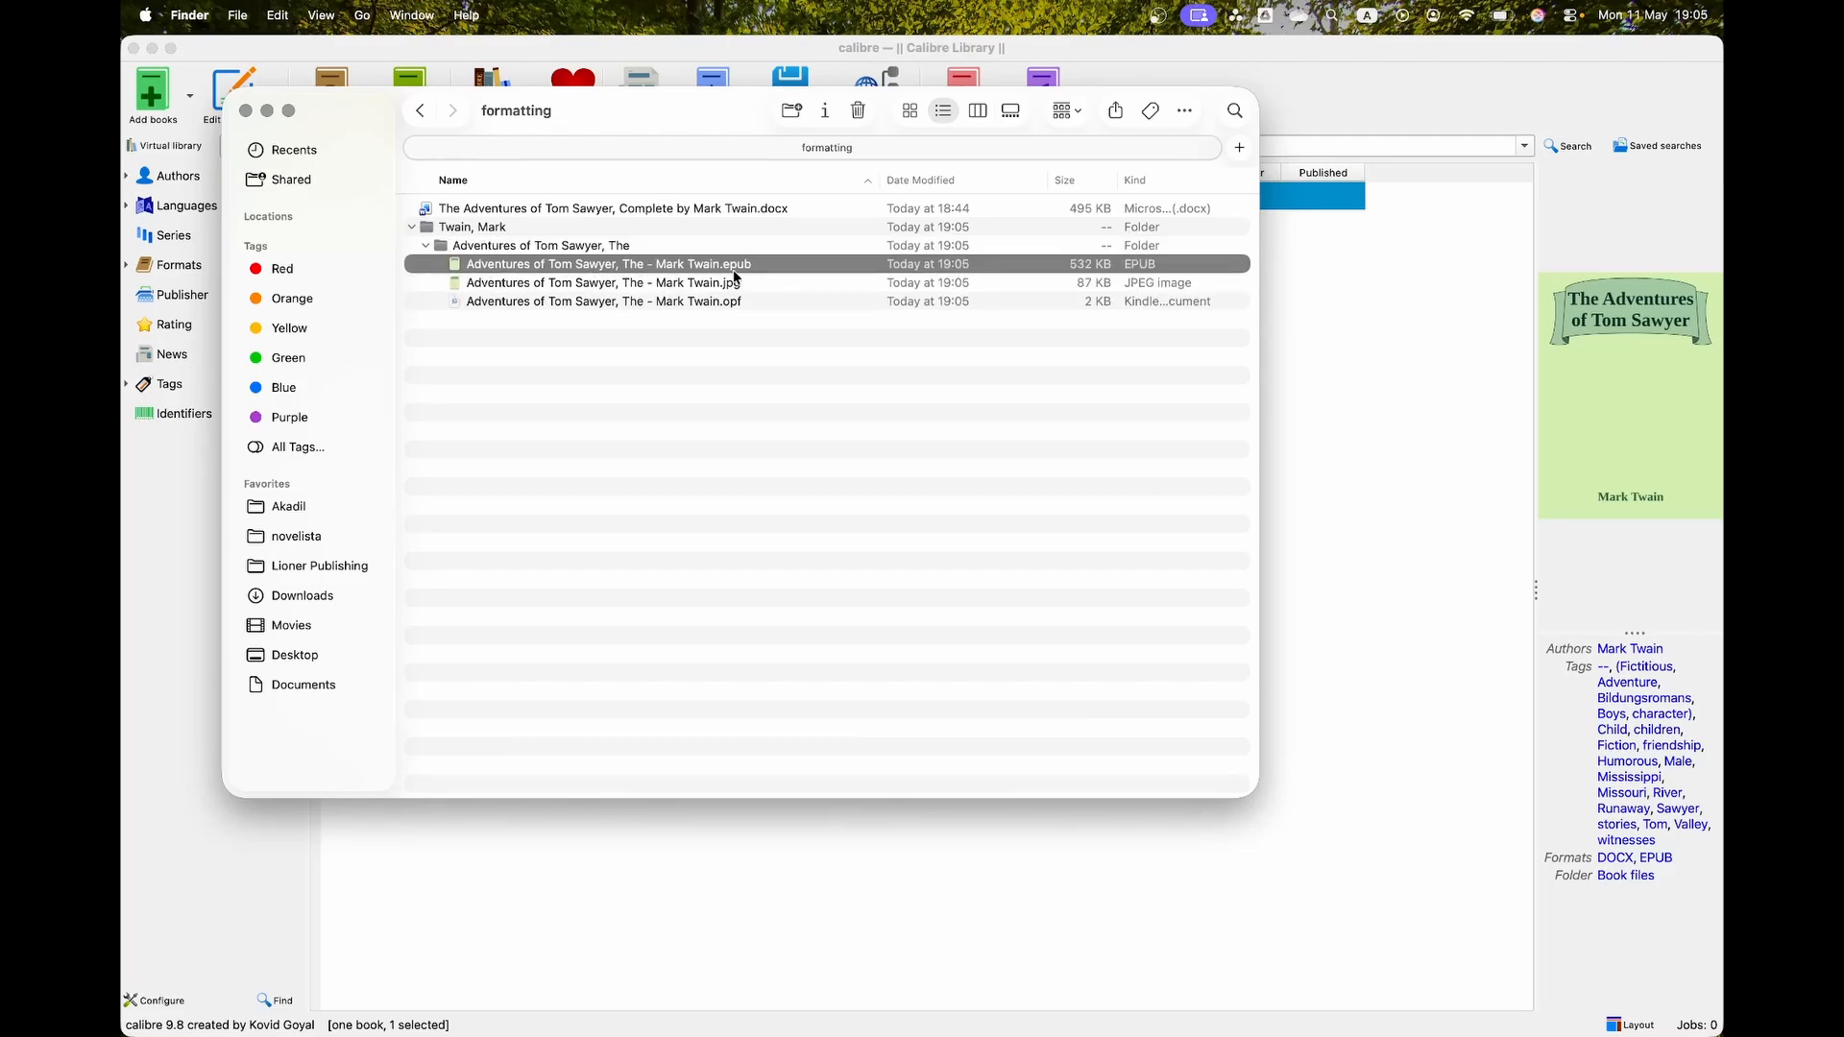